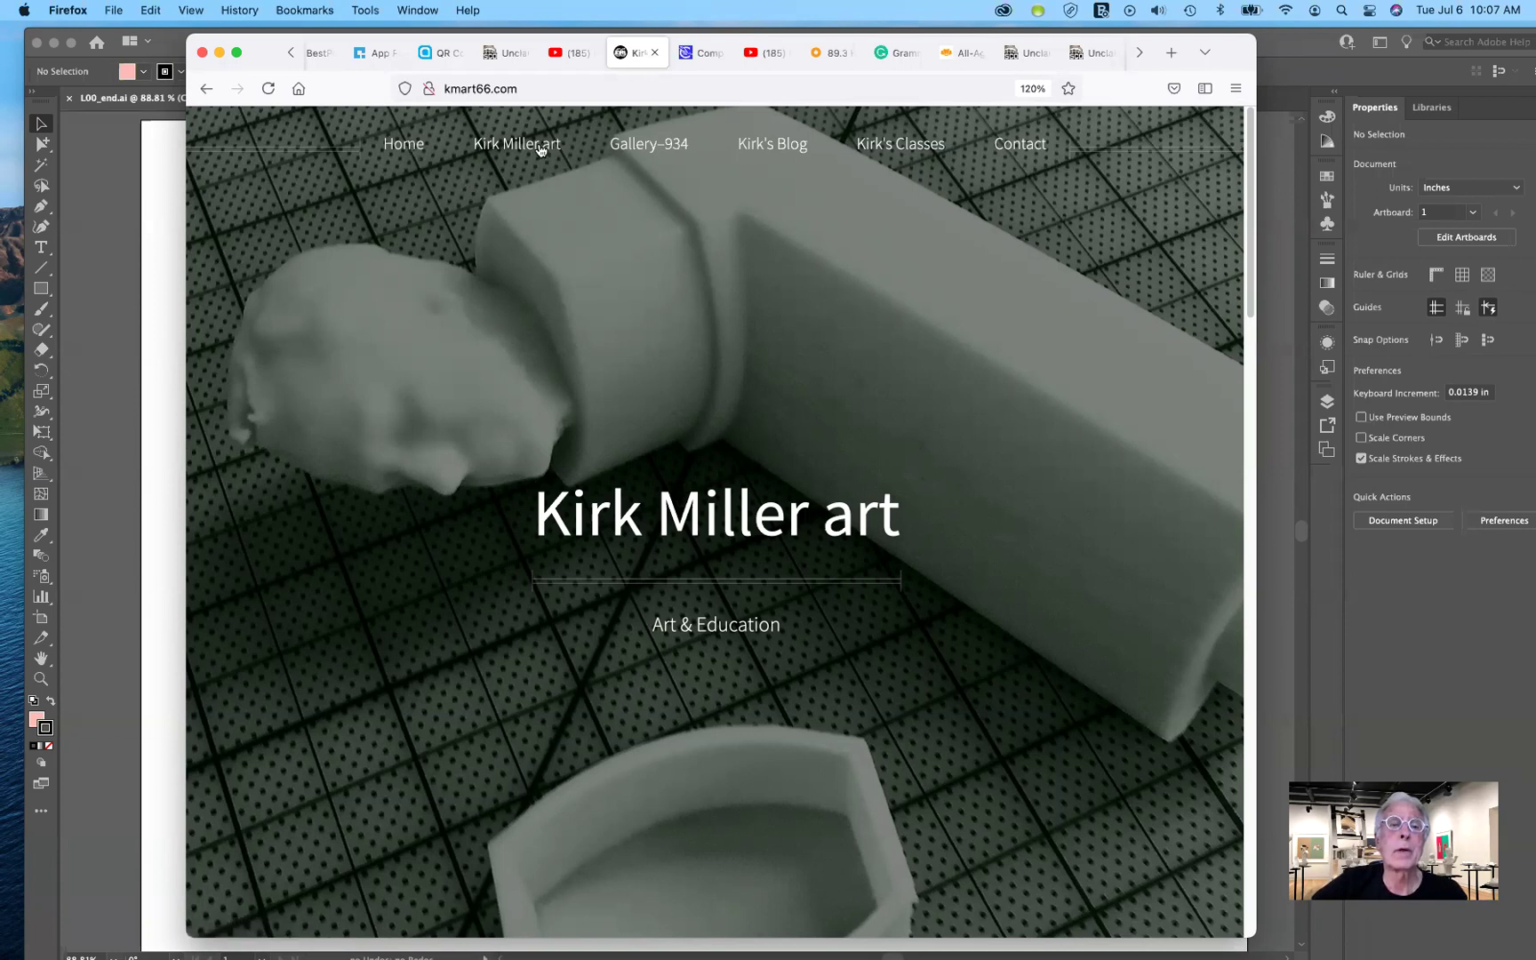
- Open the instructor's classes page on kmart66.com and pause the student artwork slideshow
mouse_move(540, 149)
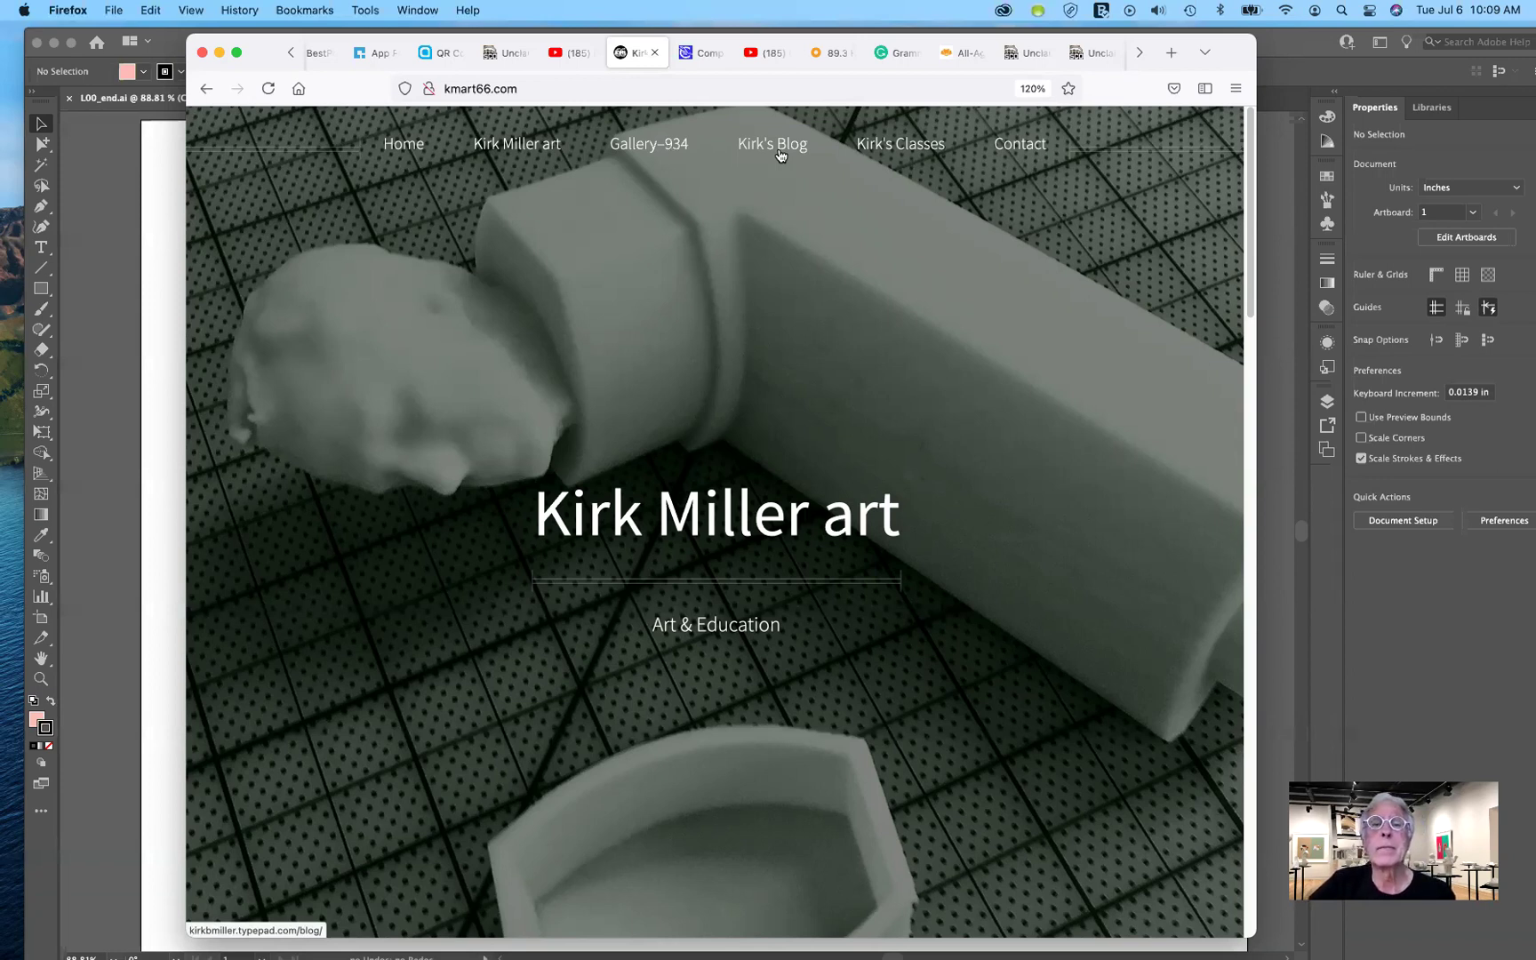
mouse_move(913, 150)
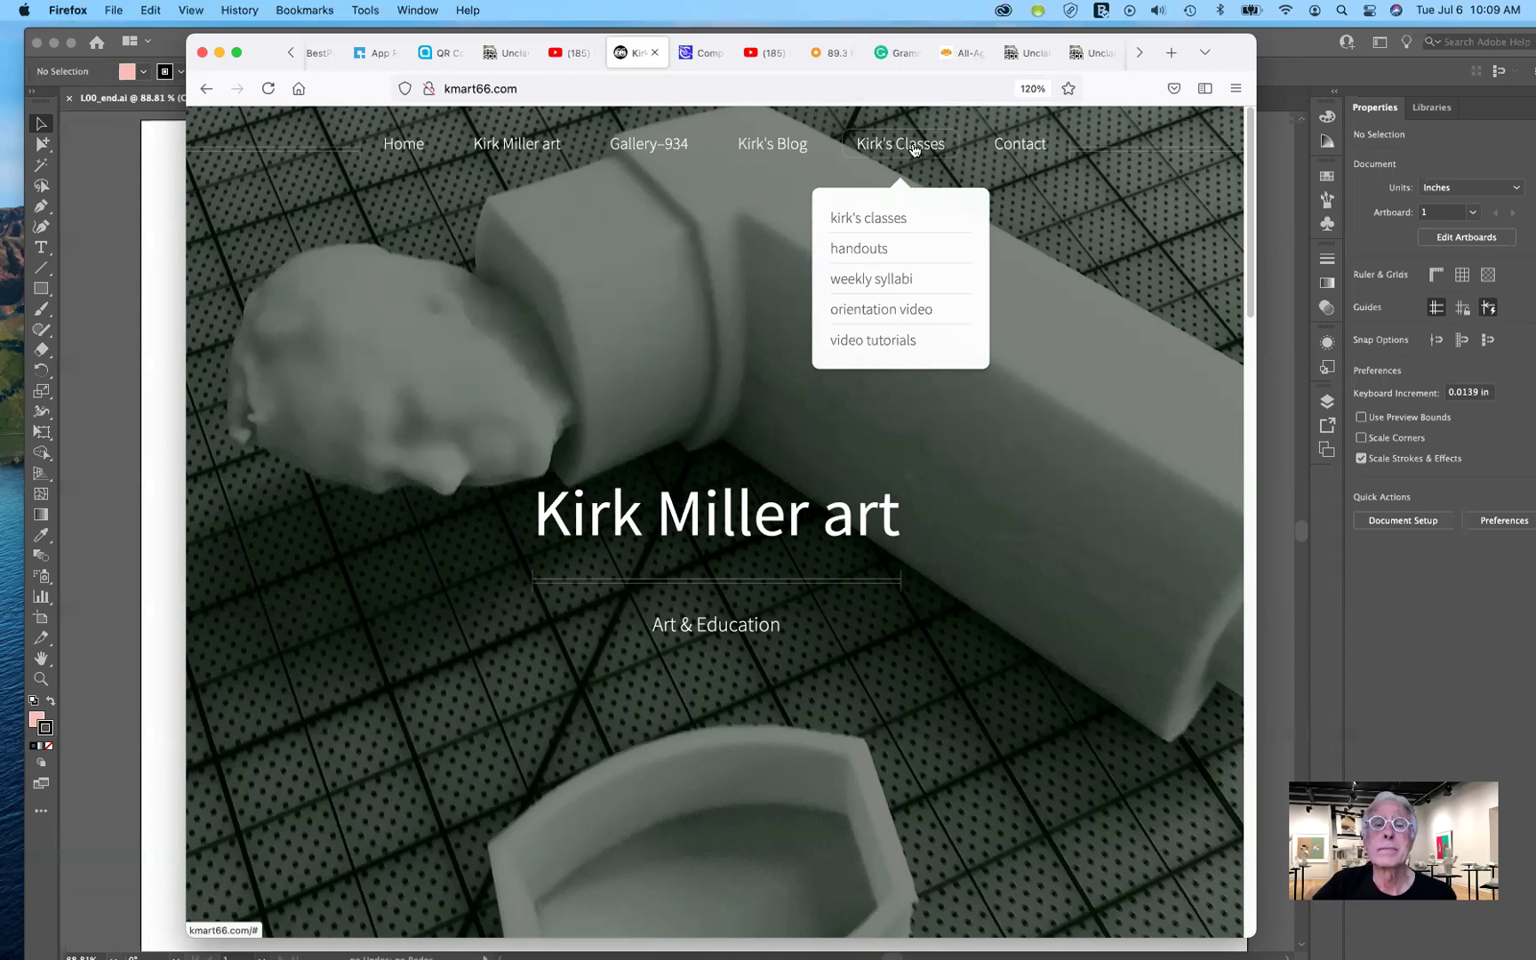
left_click(876, 220)
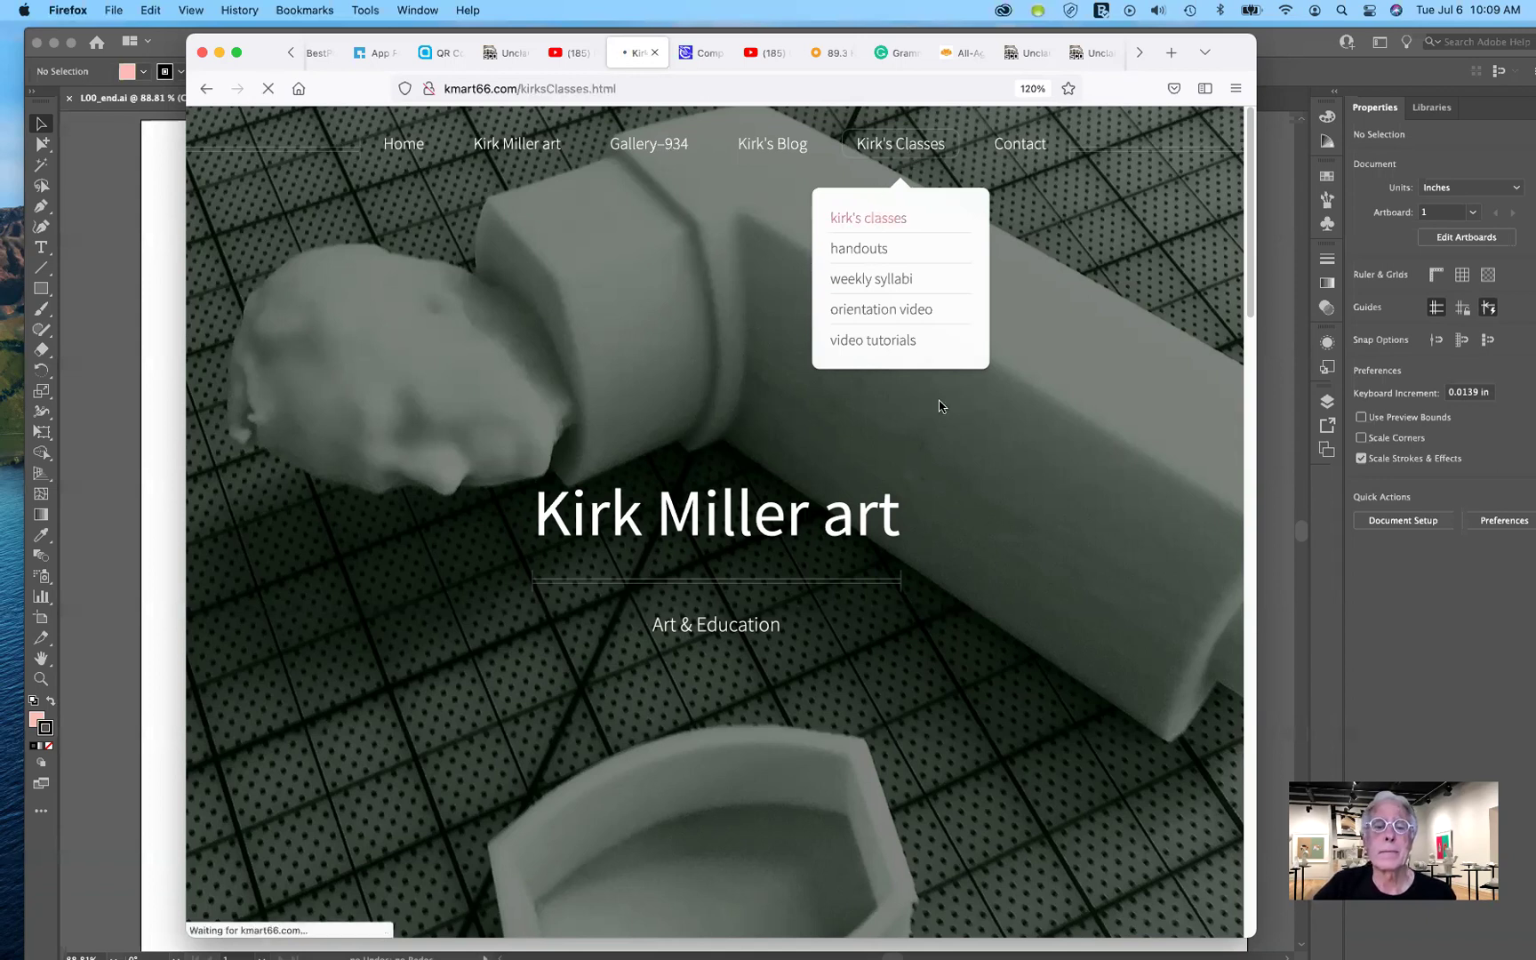
scroll(984, 427, "down", 6)
scroll(989, 429, "up", 1)
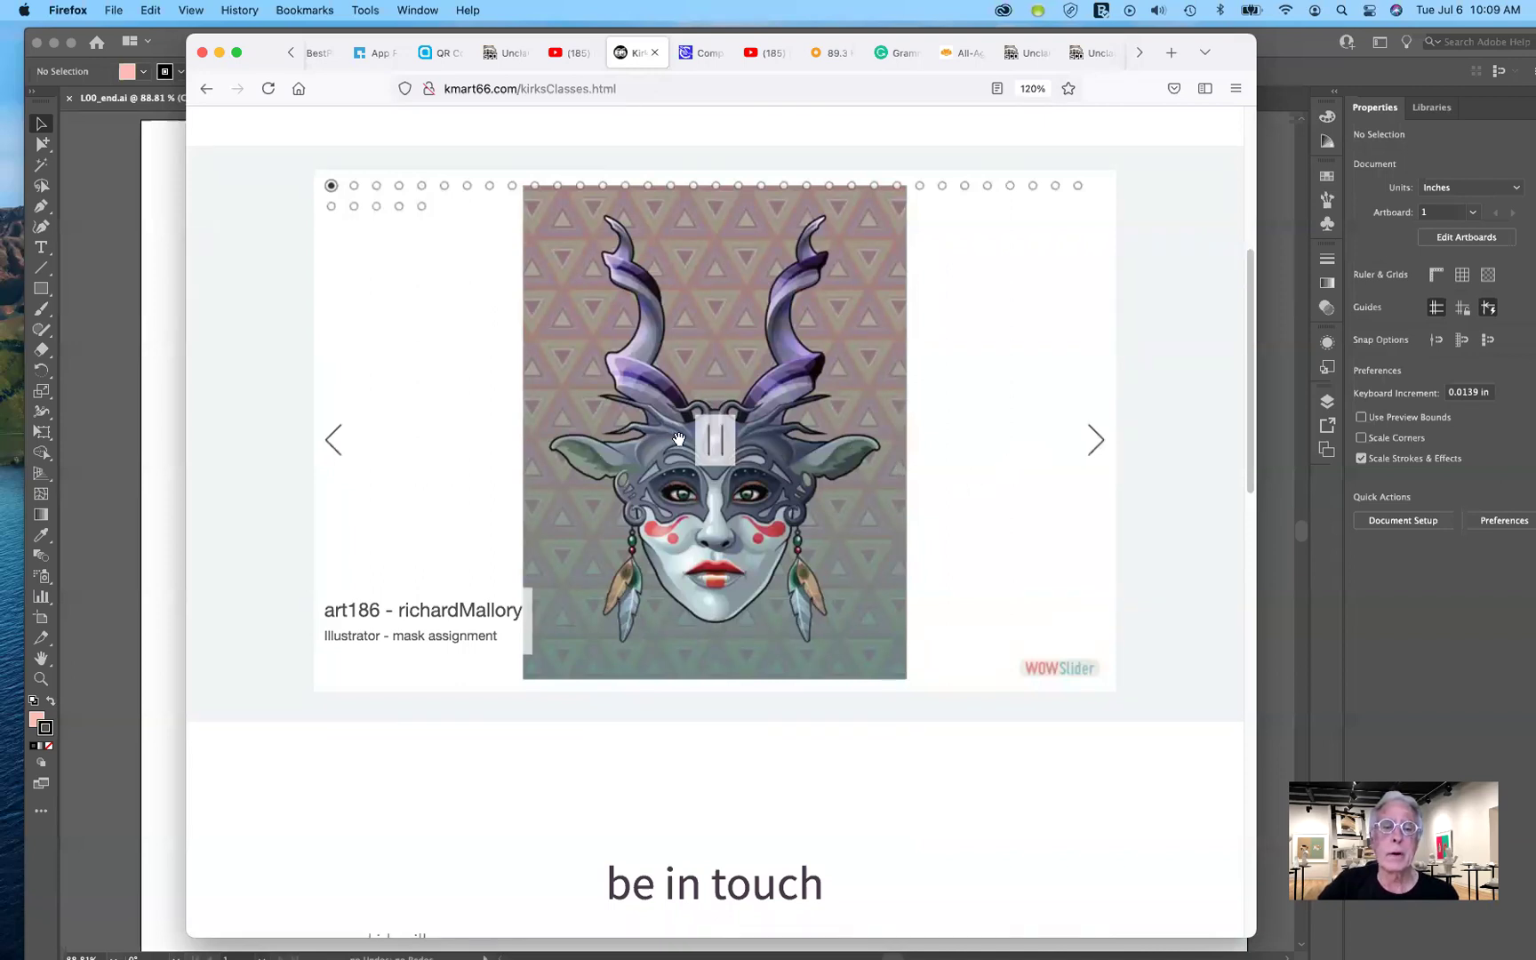
left_click(712, 445)
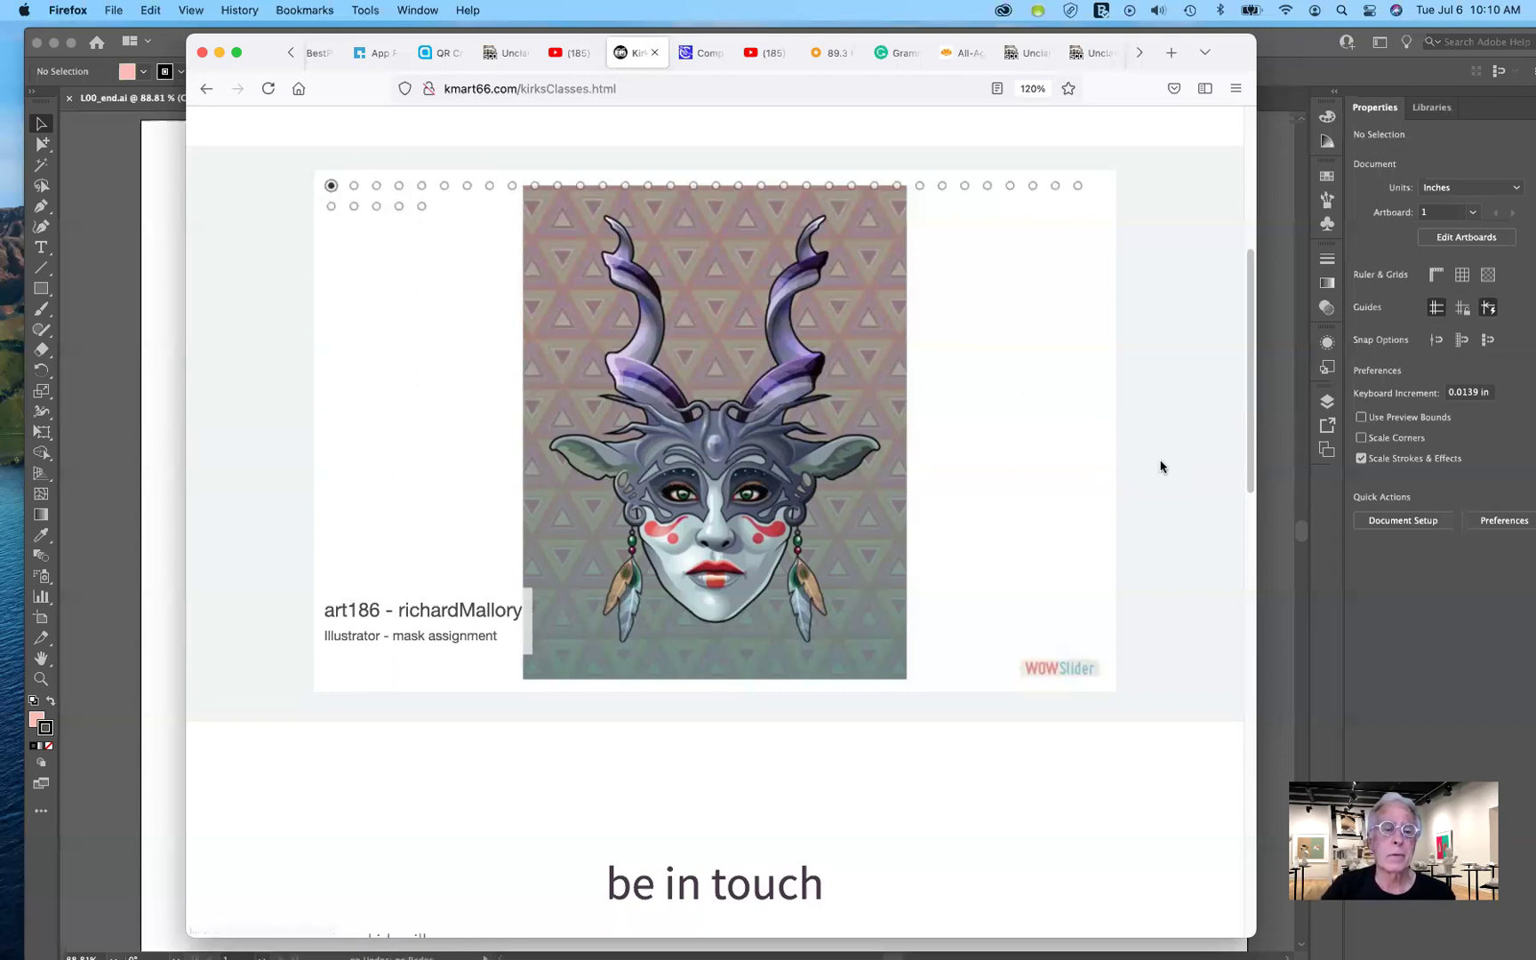
- Advance through the slideshow's Art 186 Illustrator mask assignment examples, viewing each student piece
left_click(1095, 440)
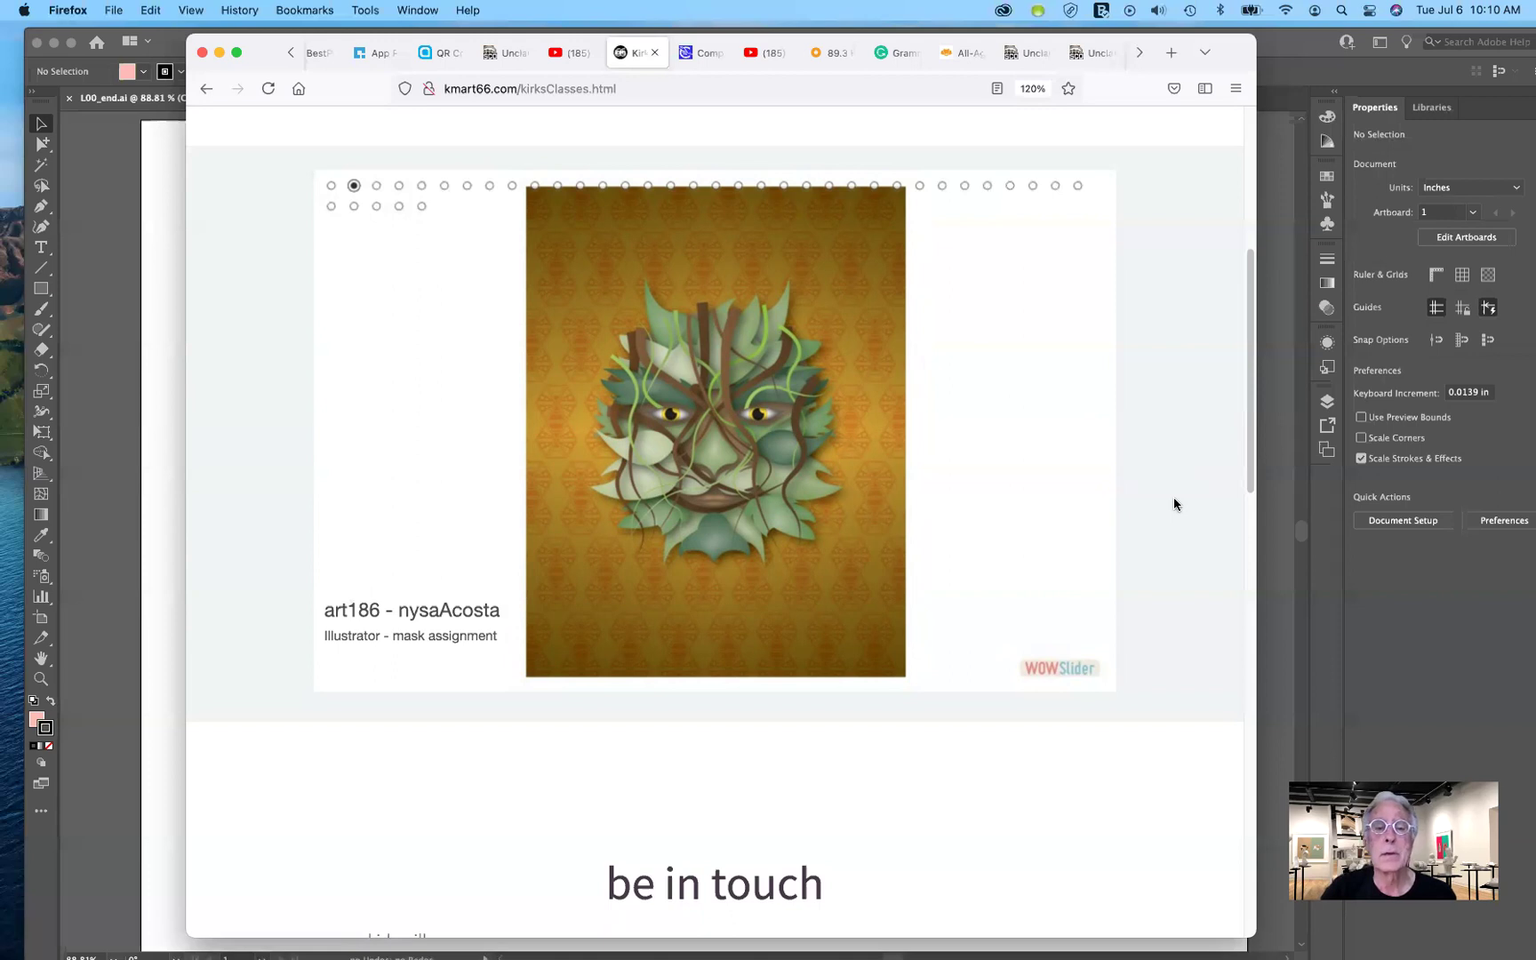
left_click(1095, 439)
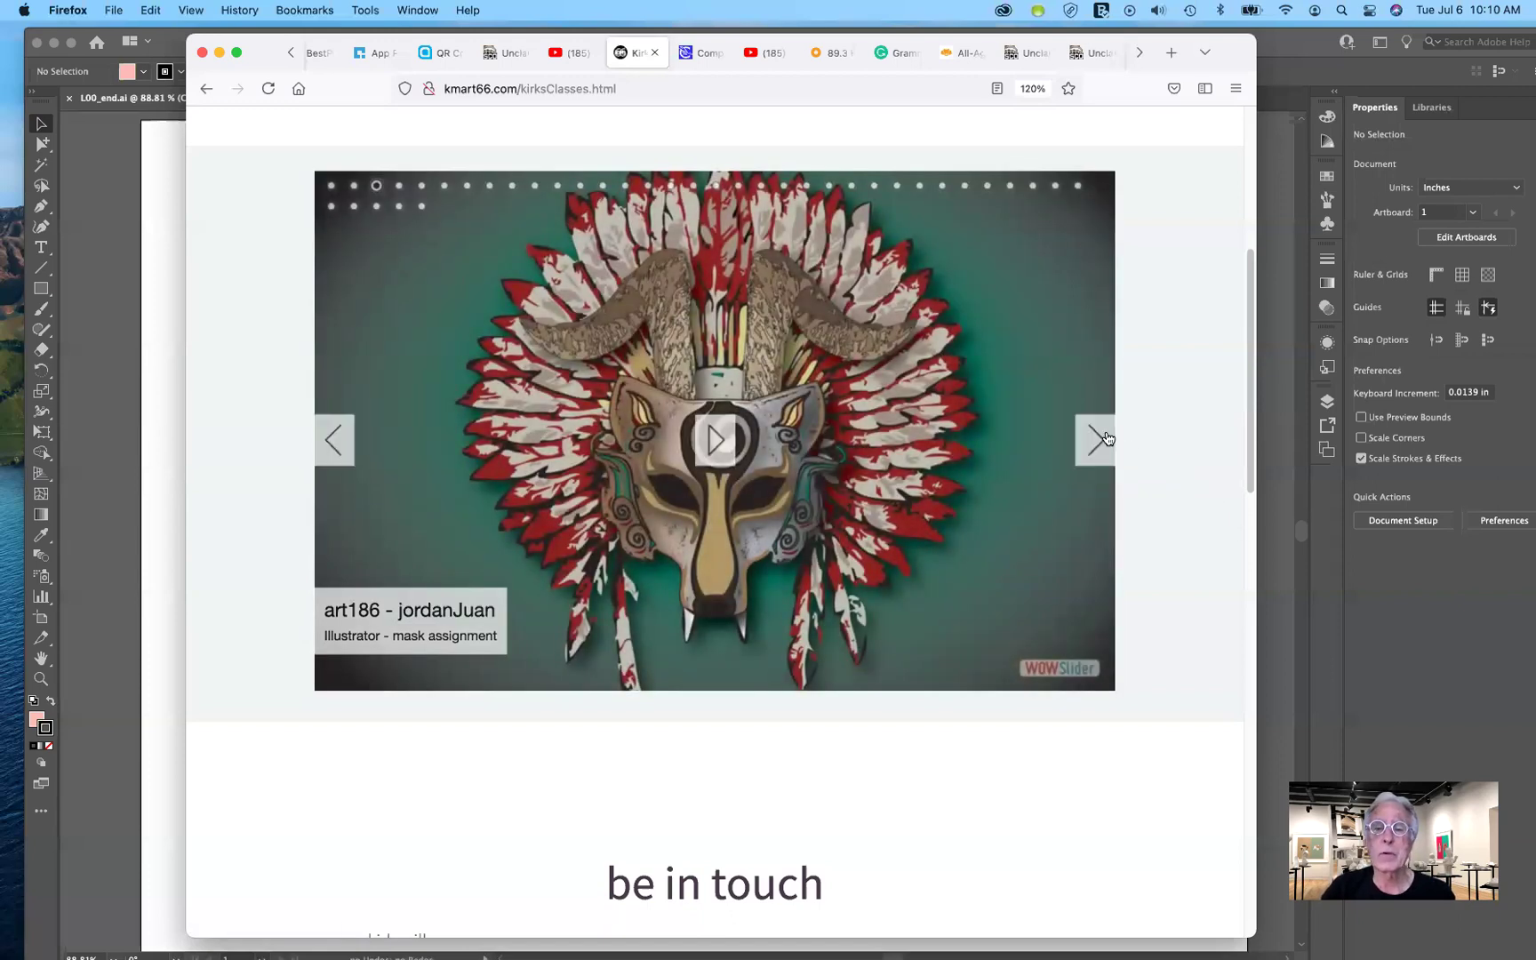
mouse_move(1096, 438)
left_click(1093, 440)
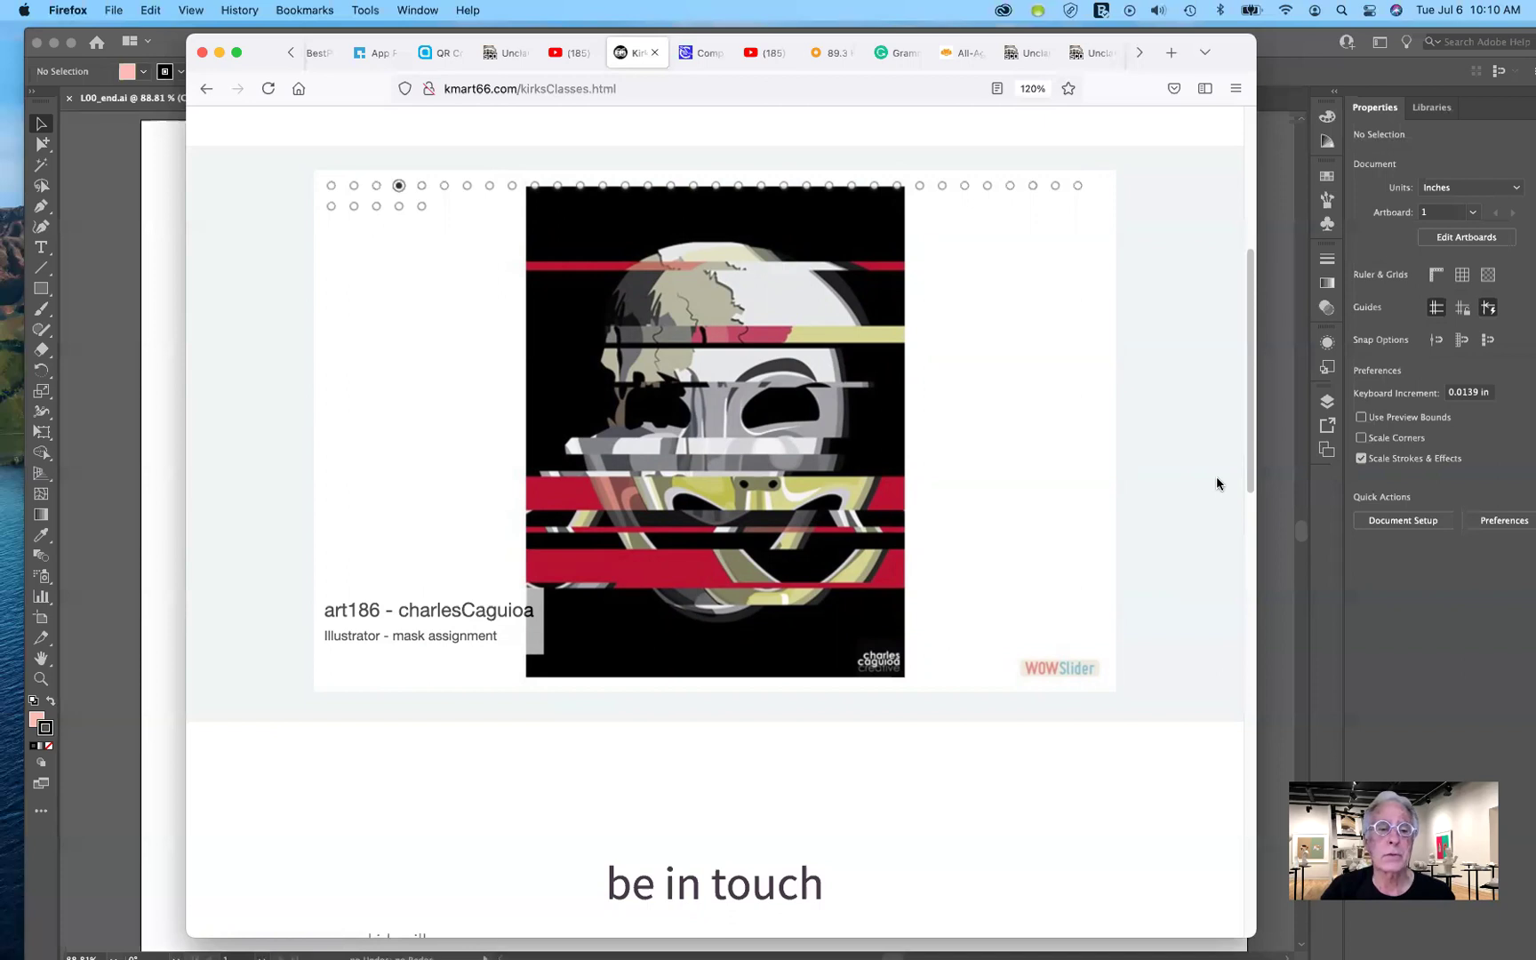
left_click(1098, 440)
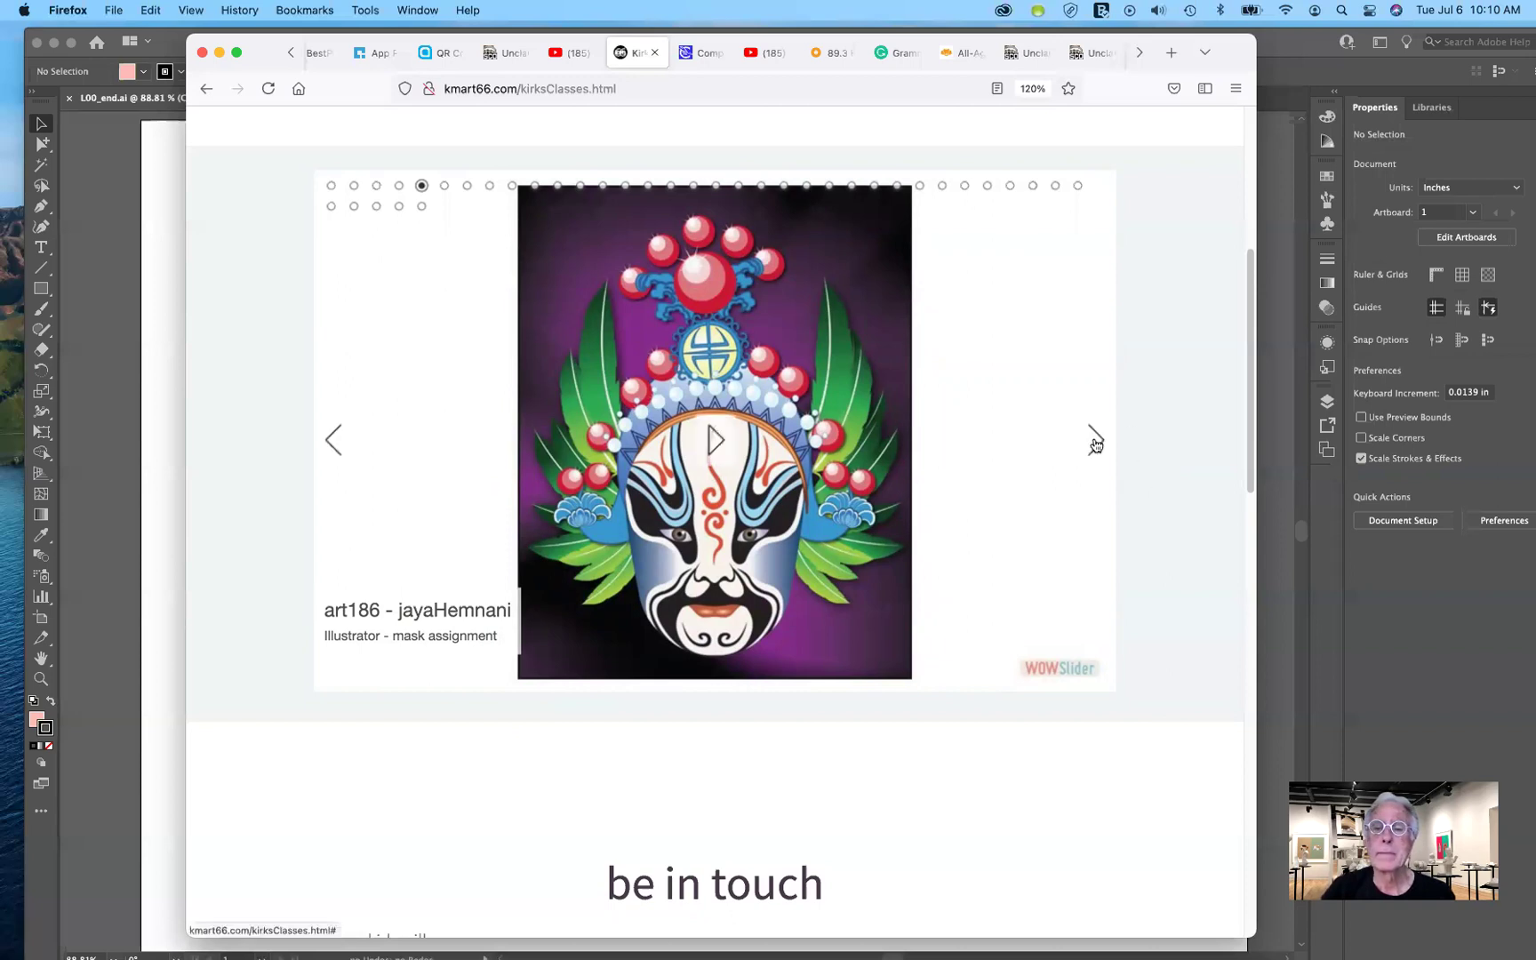
left_click(1096, 442)
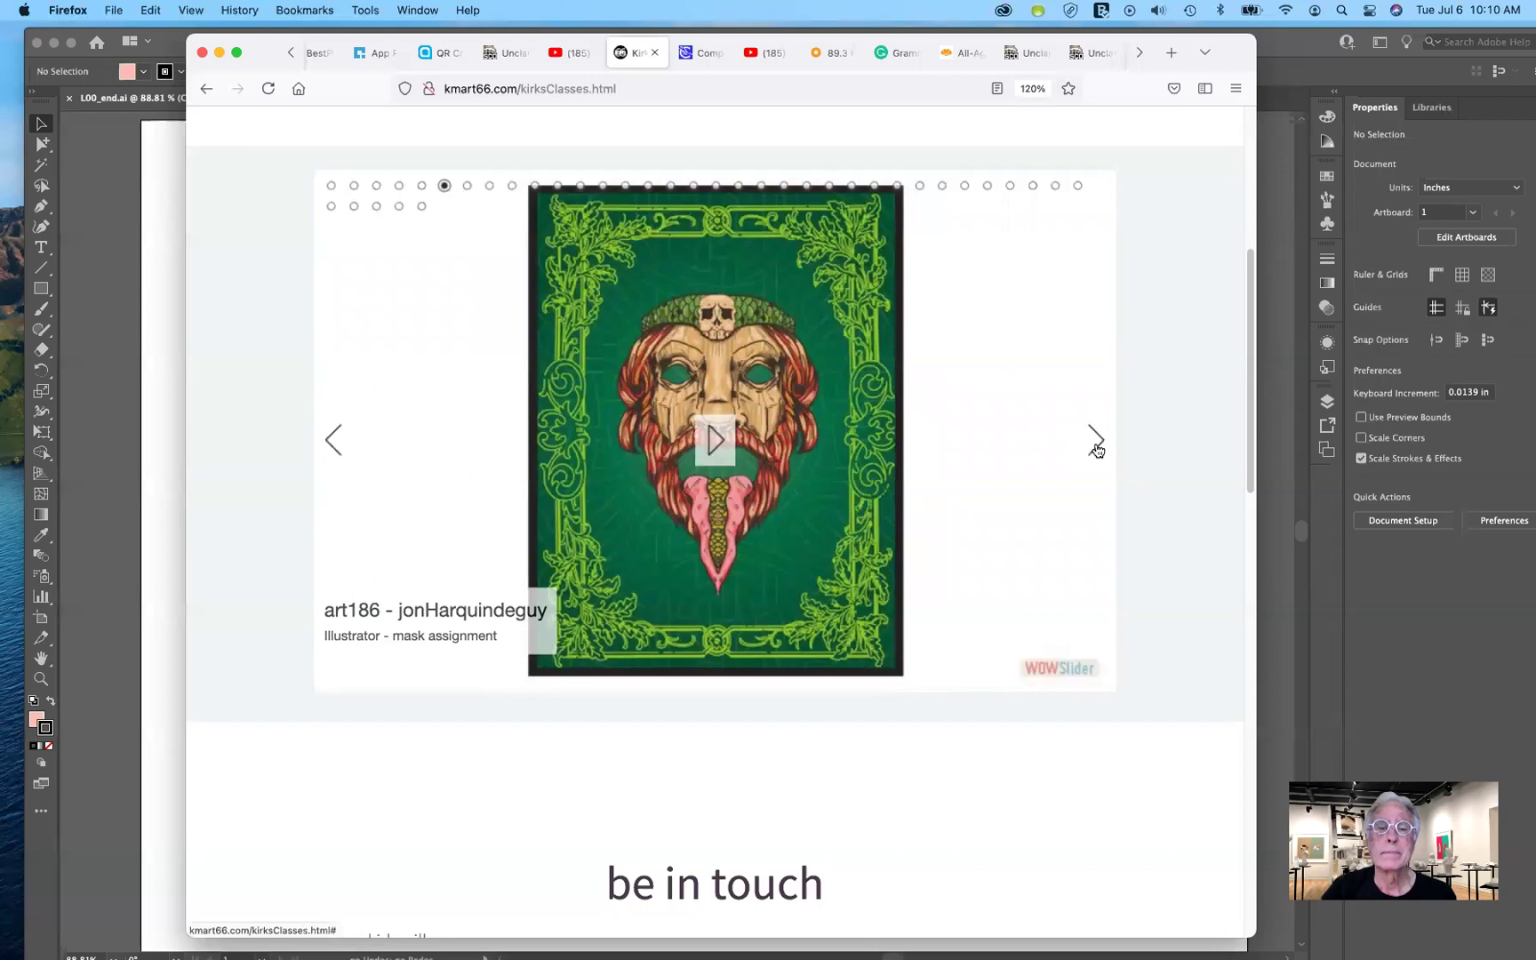
left_click(1097, 449)
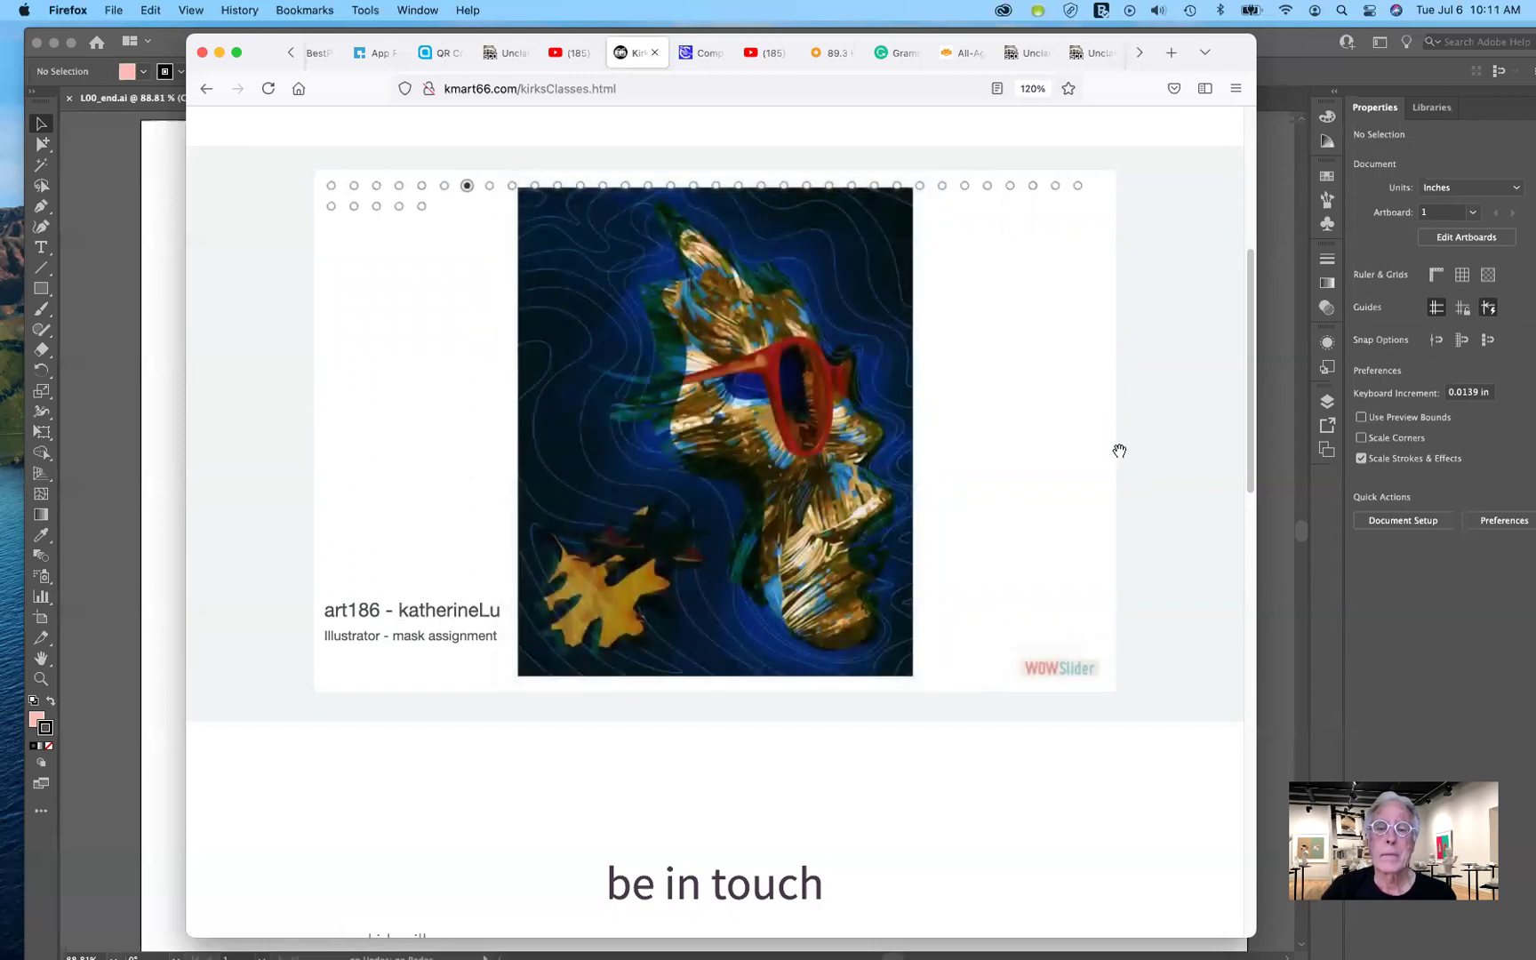
- Advance through the Art 186 Illustrator portrait assignment examples, up to the portrait with red-framed sunglasses
mouse_move(1092, 439)
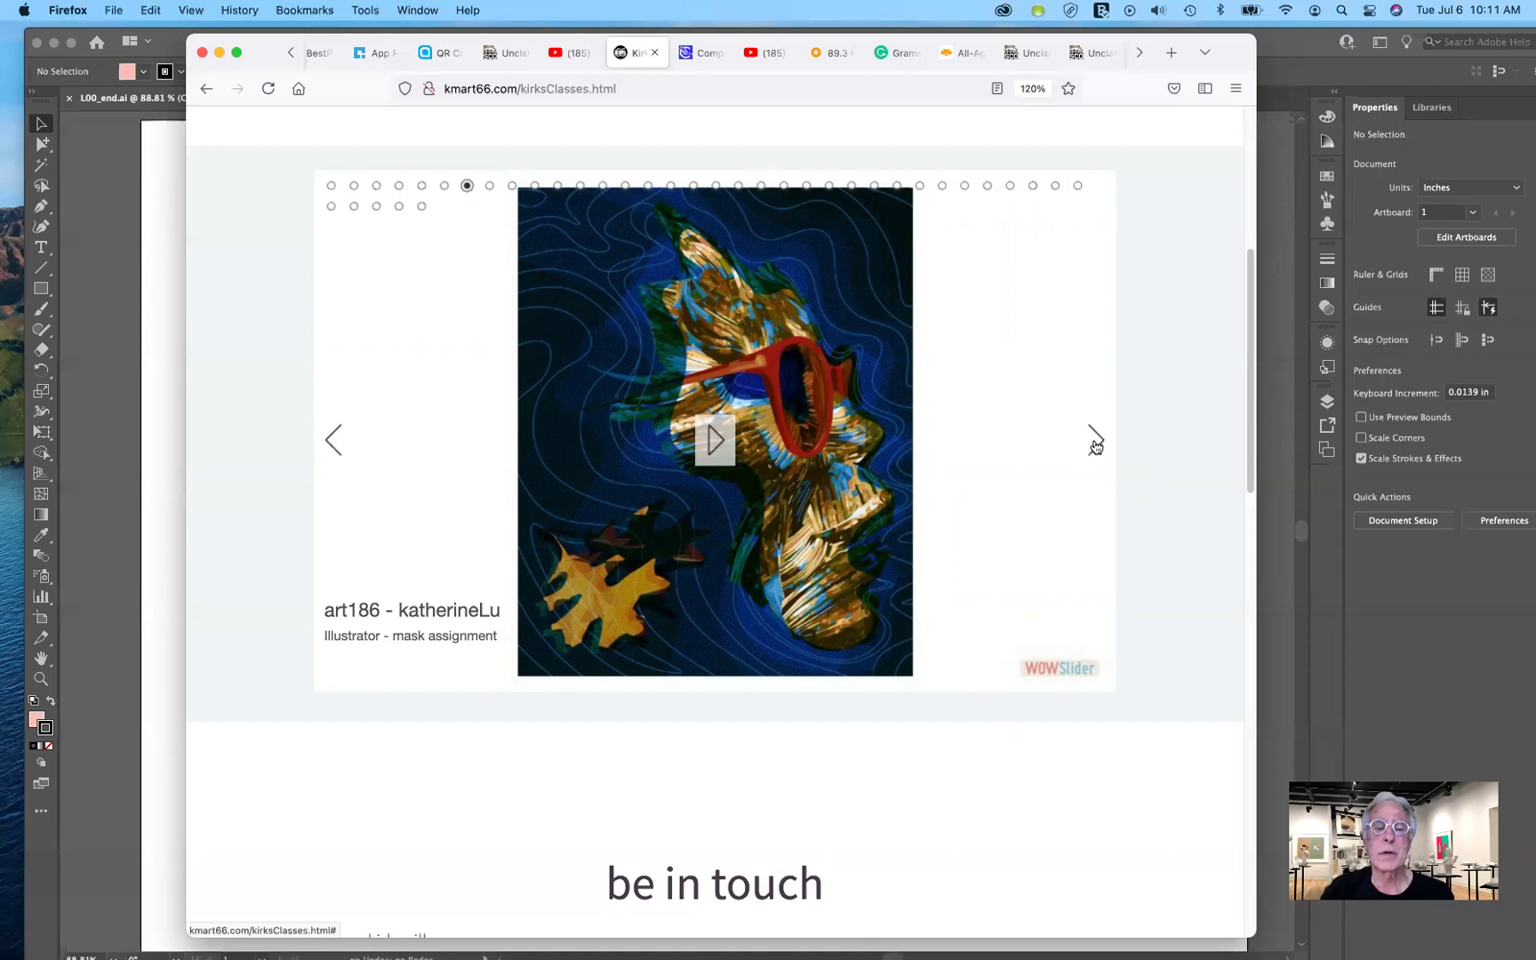
left_click(1096, 443)
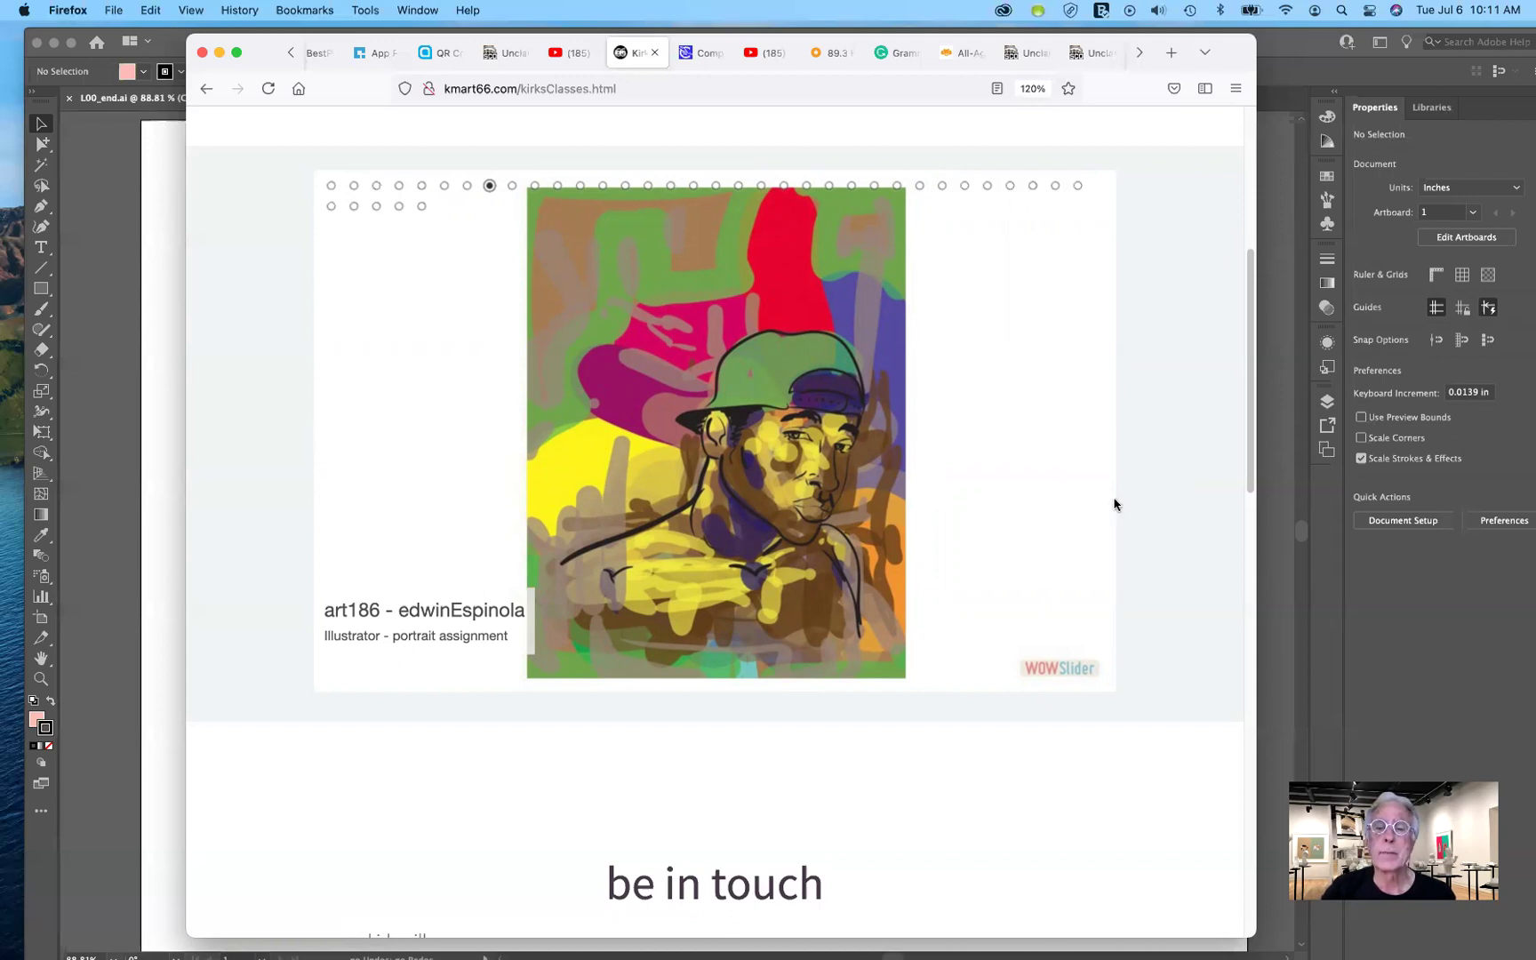
mouse_move(1091, 467)
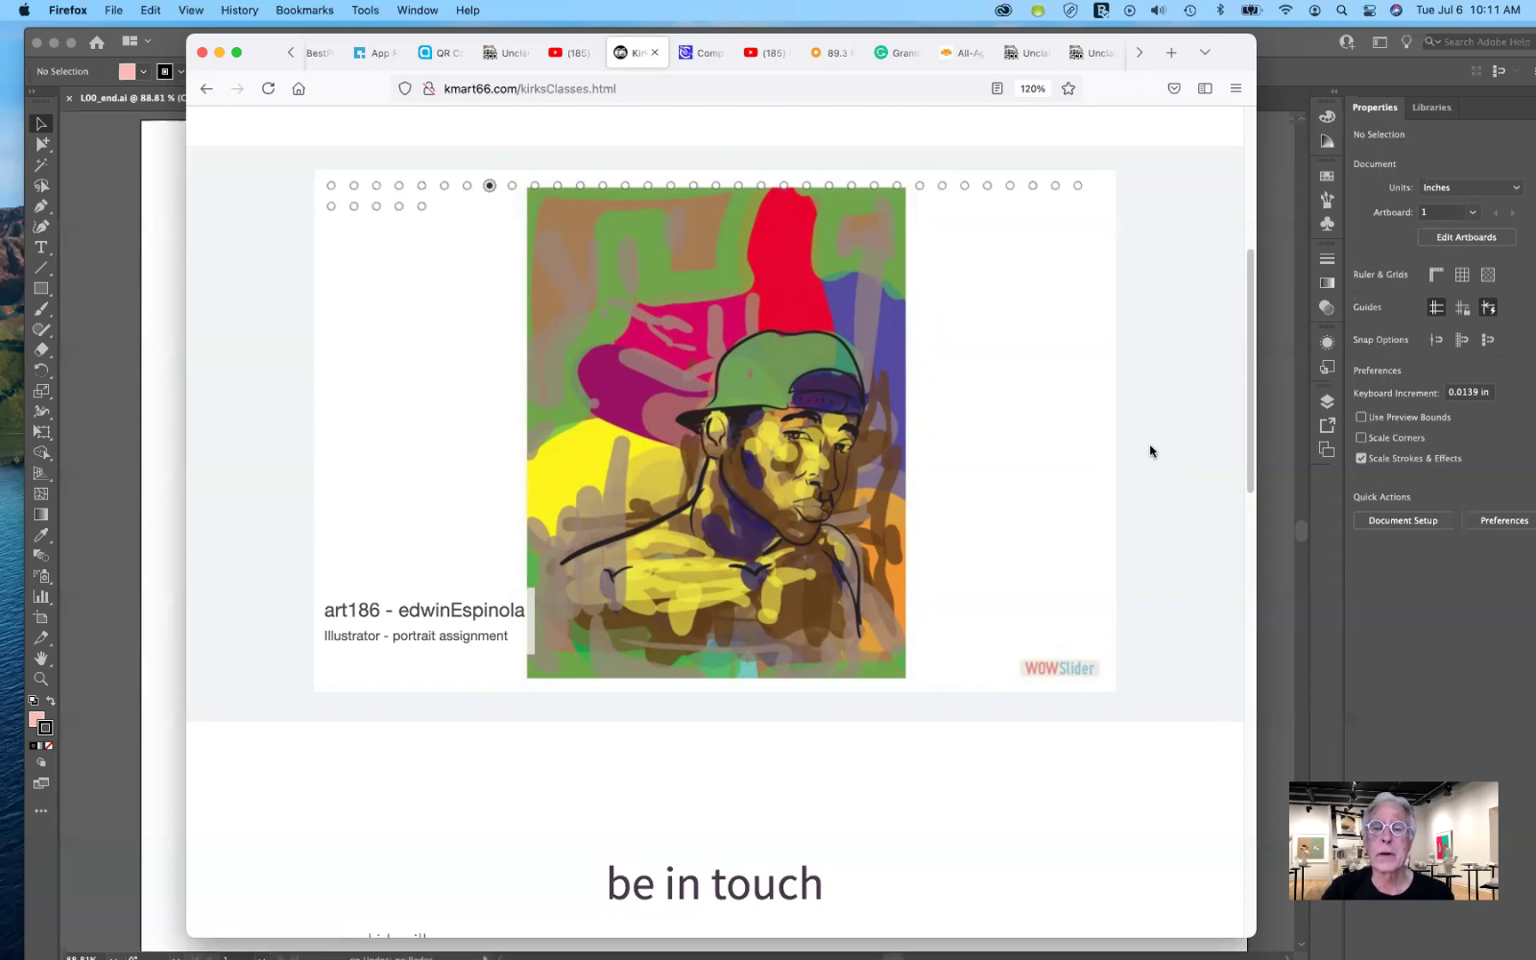
left_click(1095, 442)
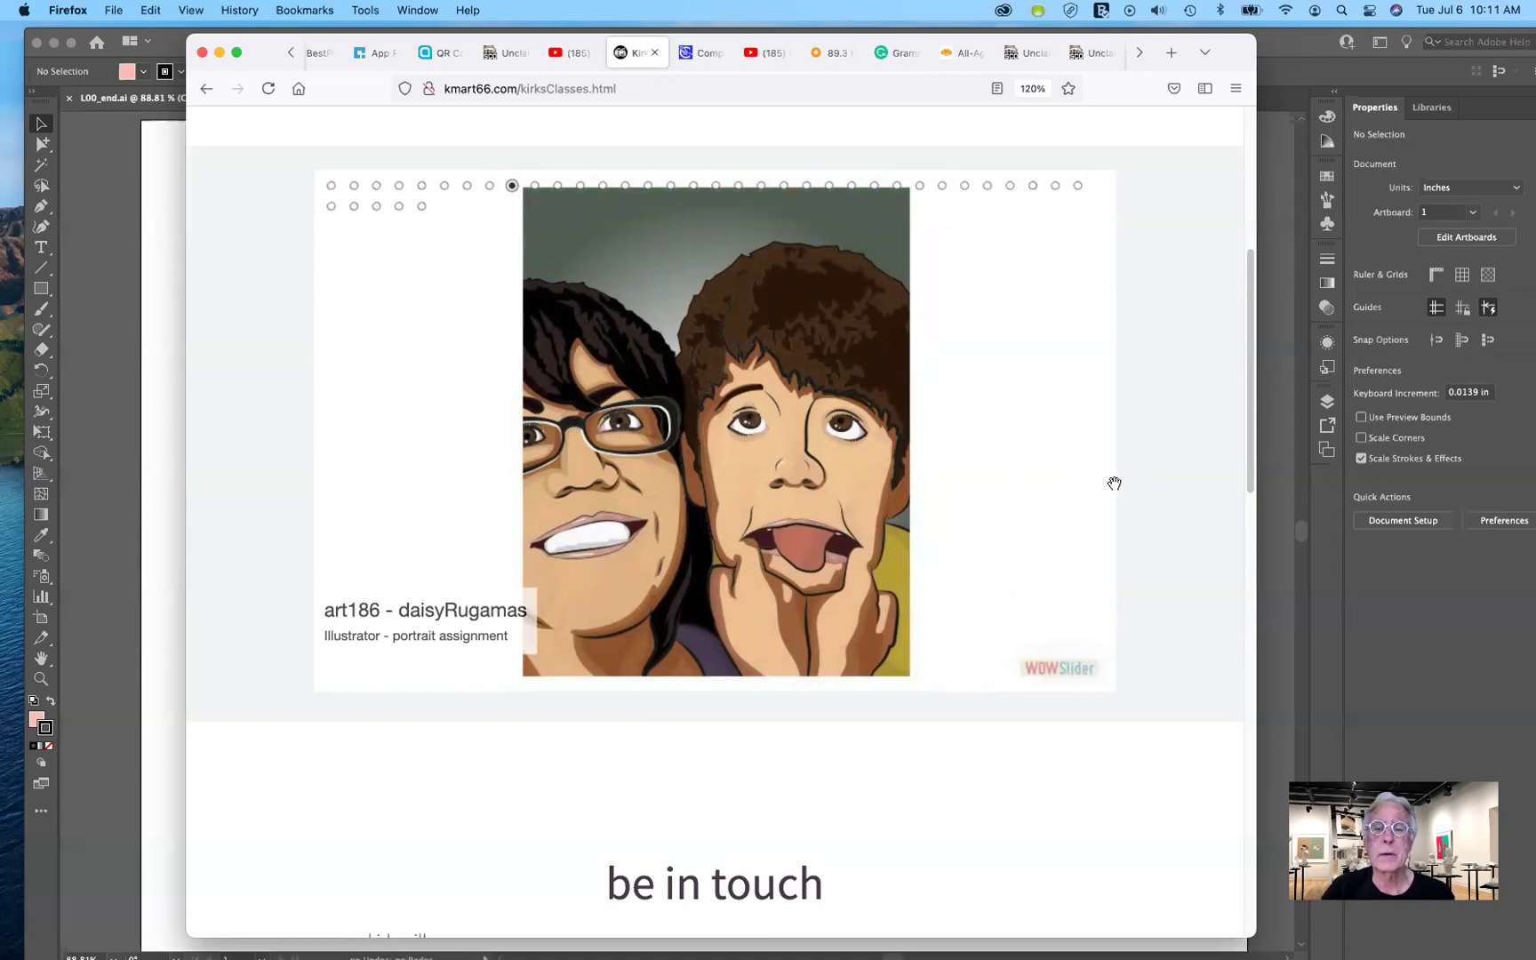
mouse_move(1094, 444)
left_click(1095, 442)
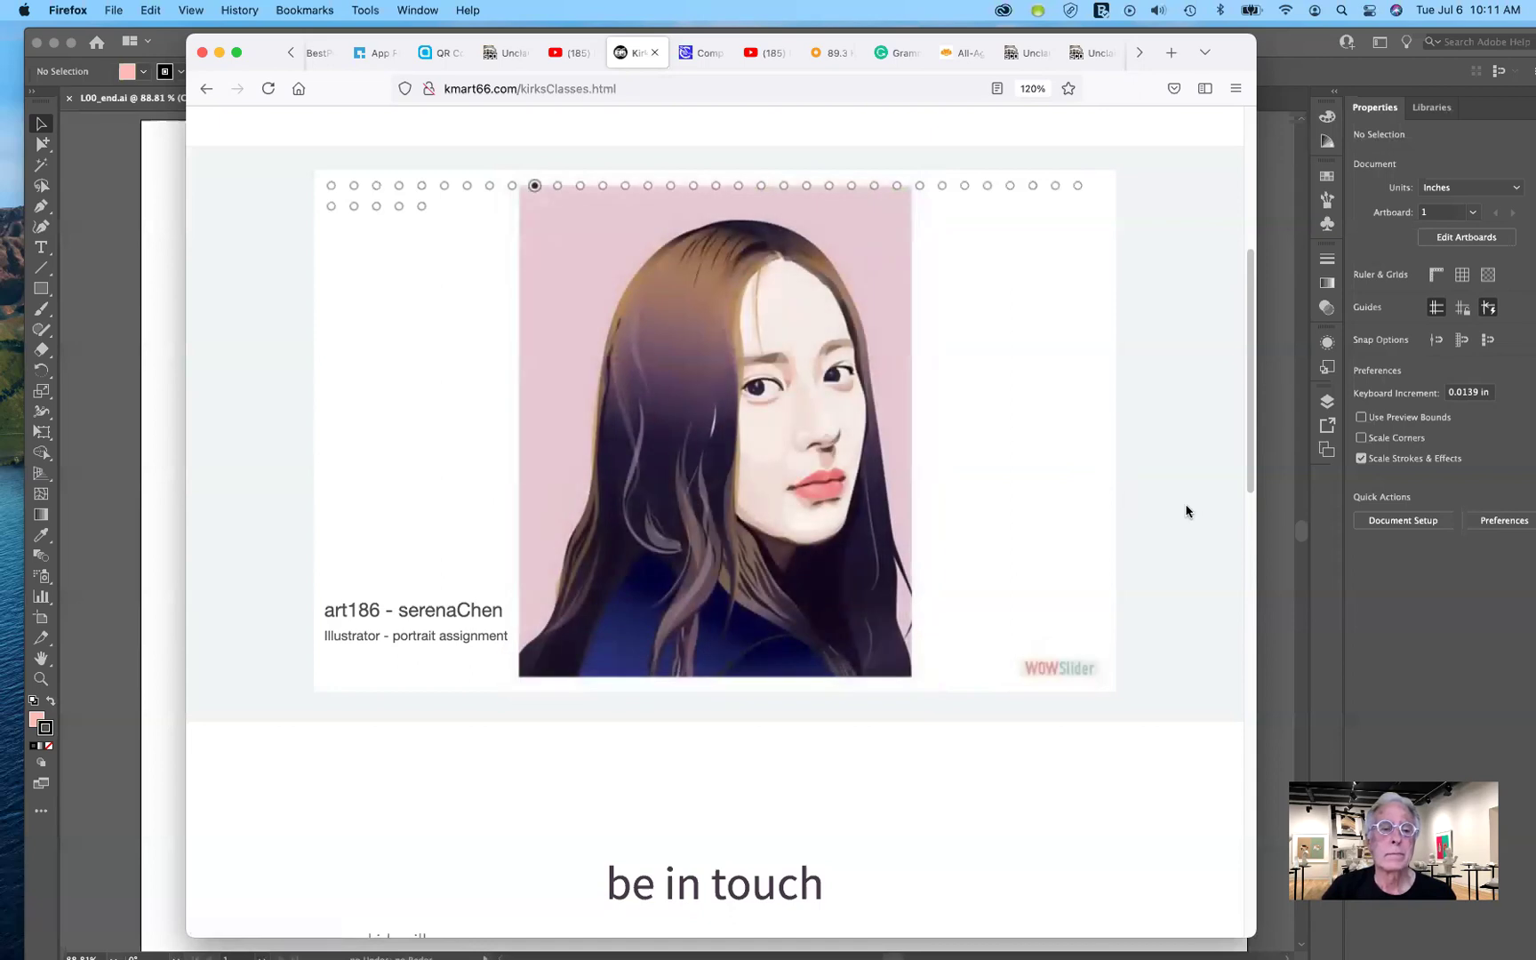
mouse_move(1097, 445)
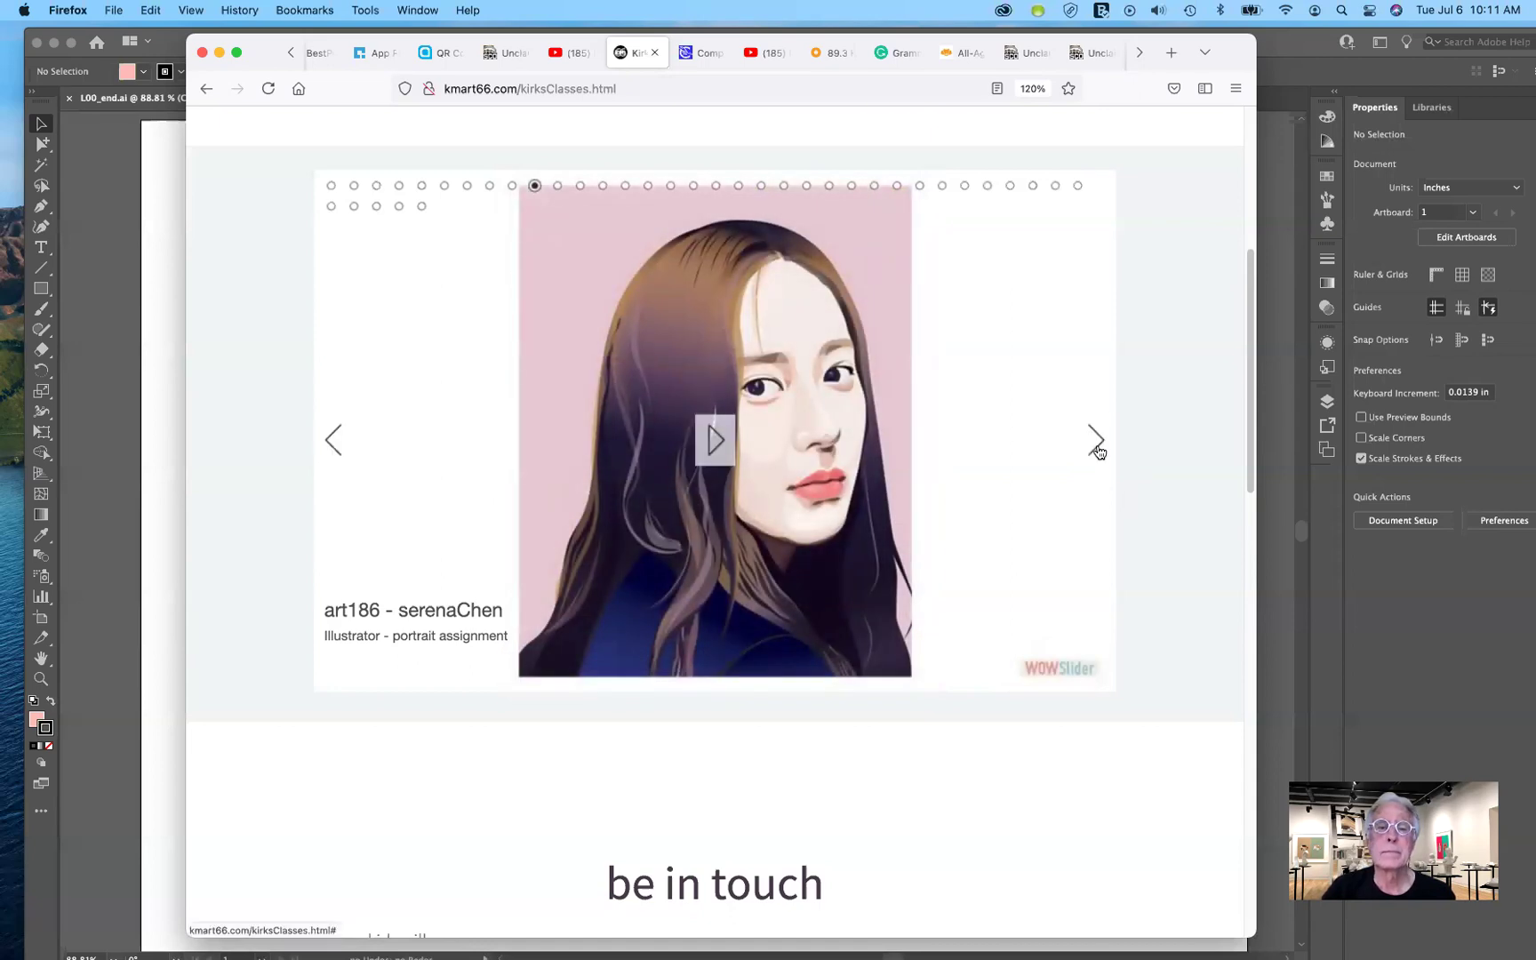
left_click(1097, 445)
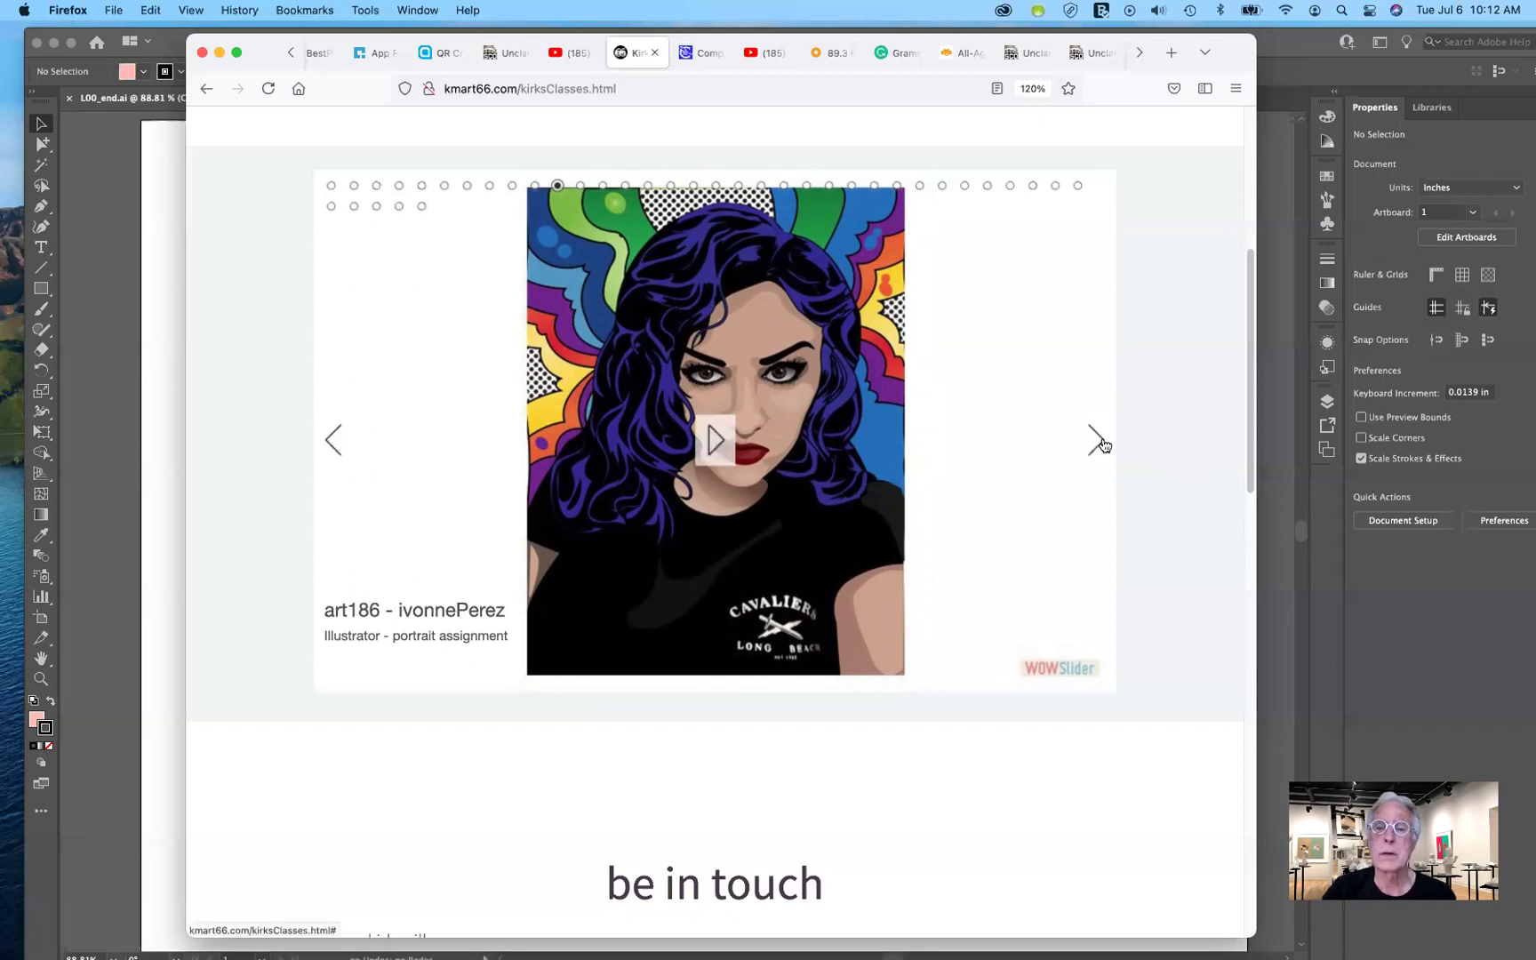
left_click(1099, 443)
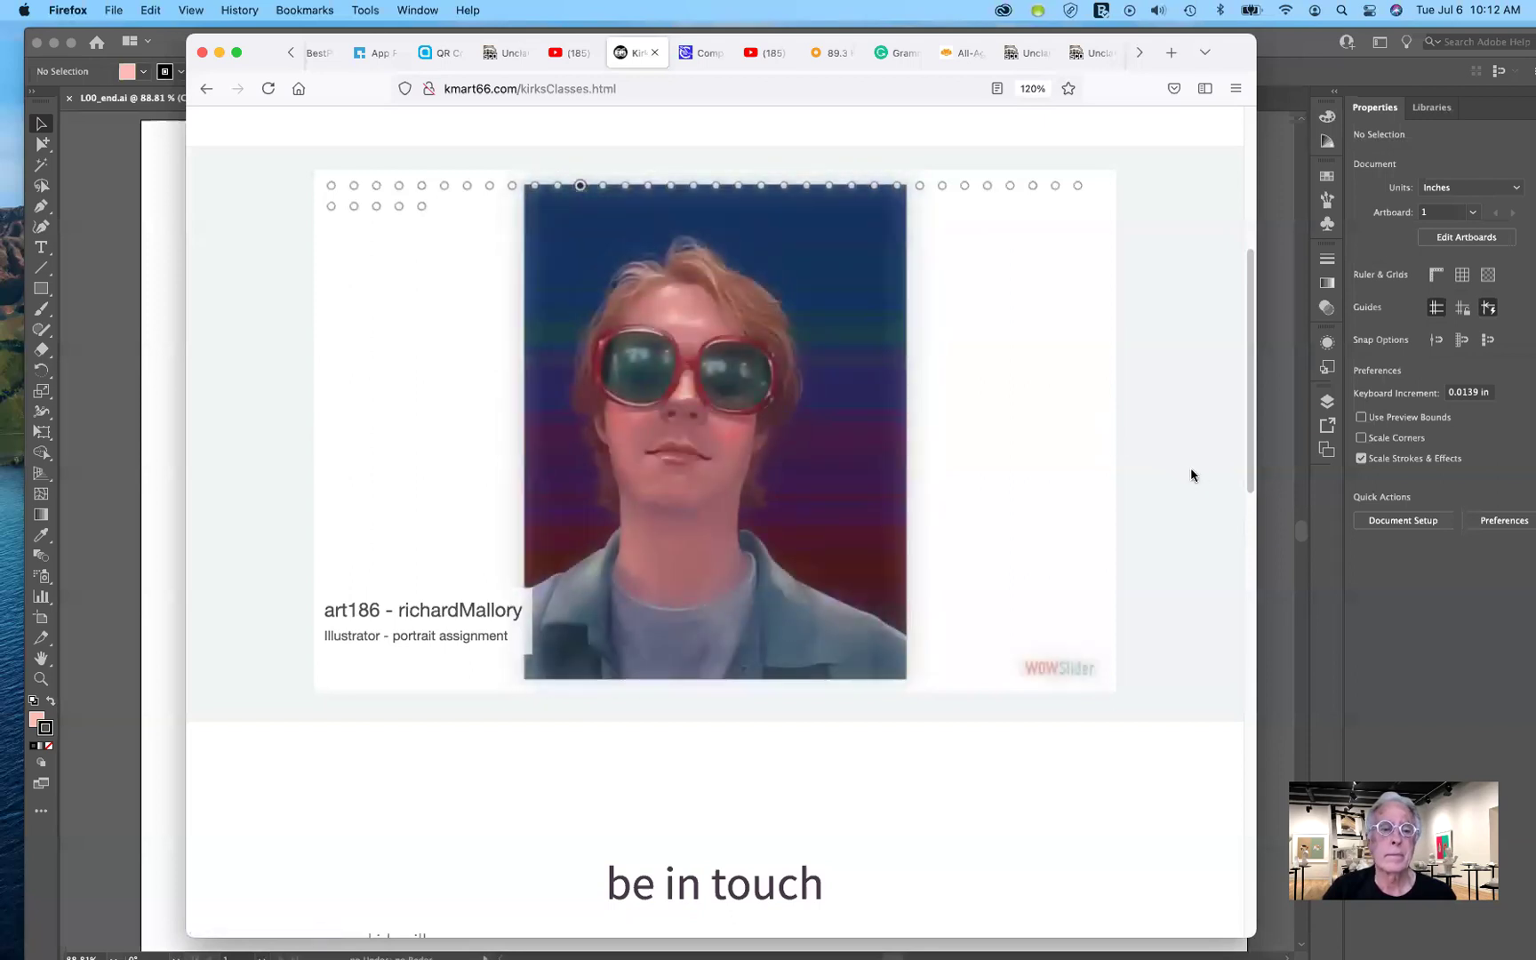
- View the Illustrator tokidoki assignment skateboard designs and advance to the Art 192 Photoshop selfie/photobomb slide
mouse_move(1093, 442)
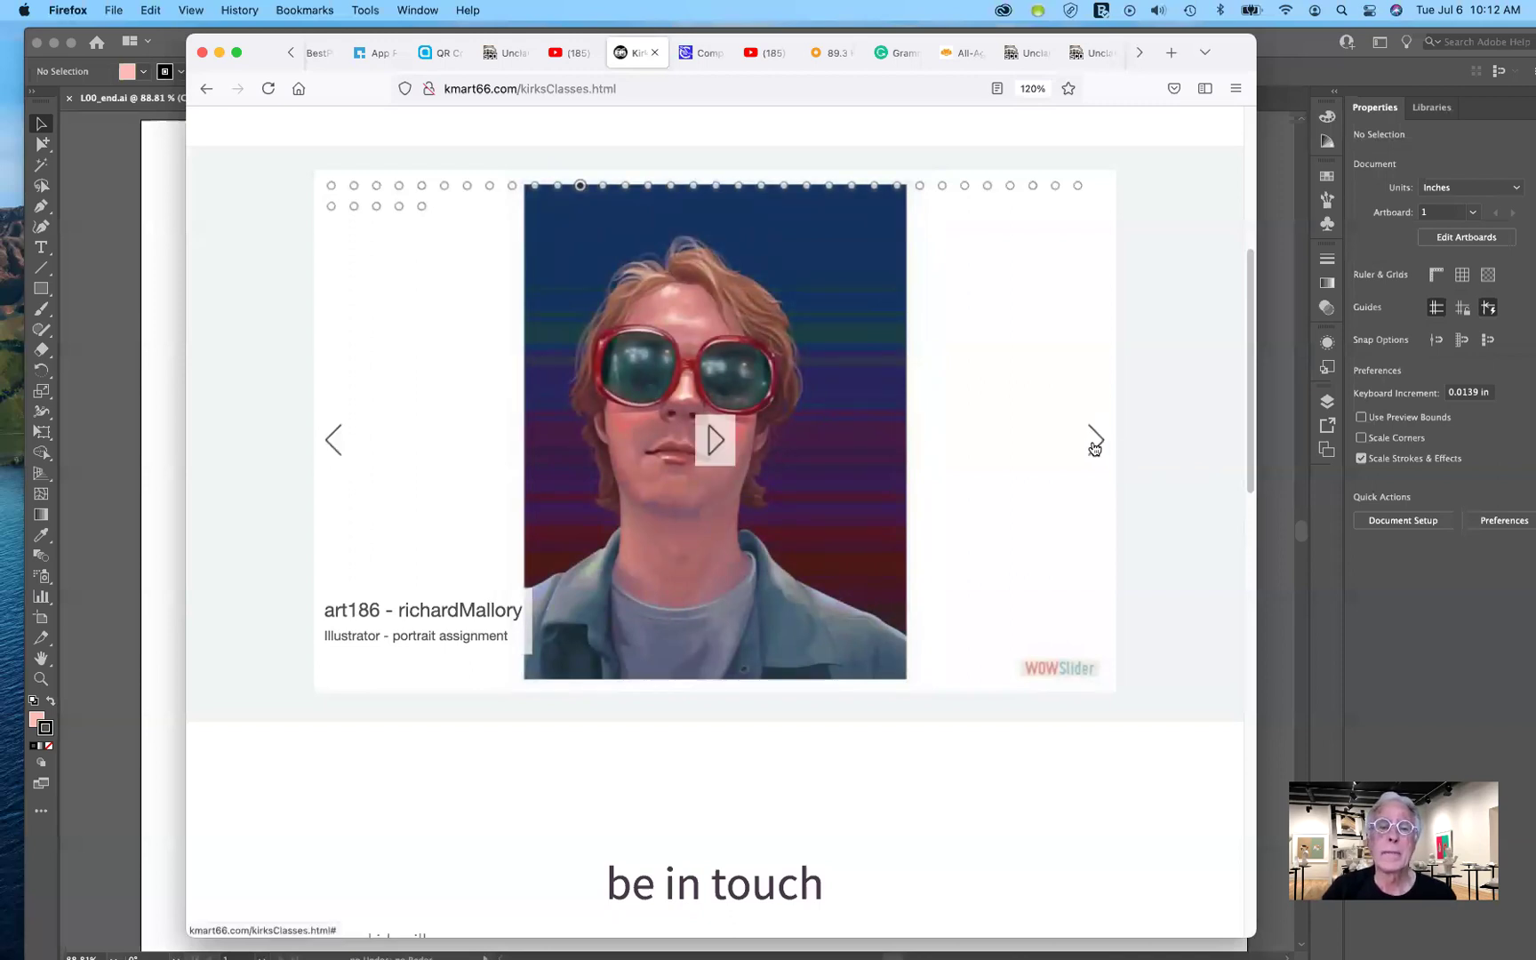
left_click(1095, 441)
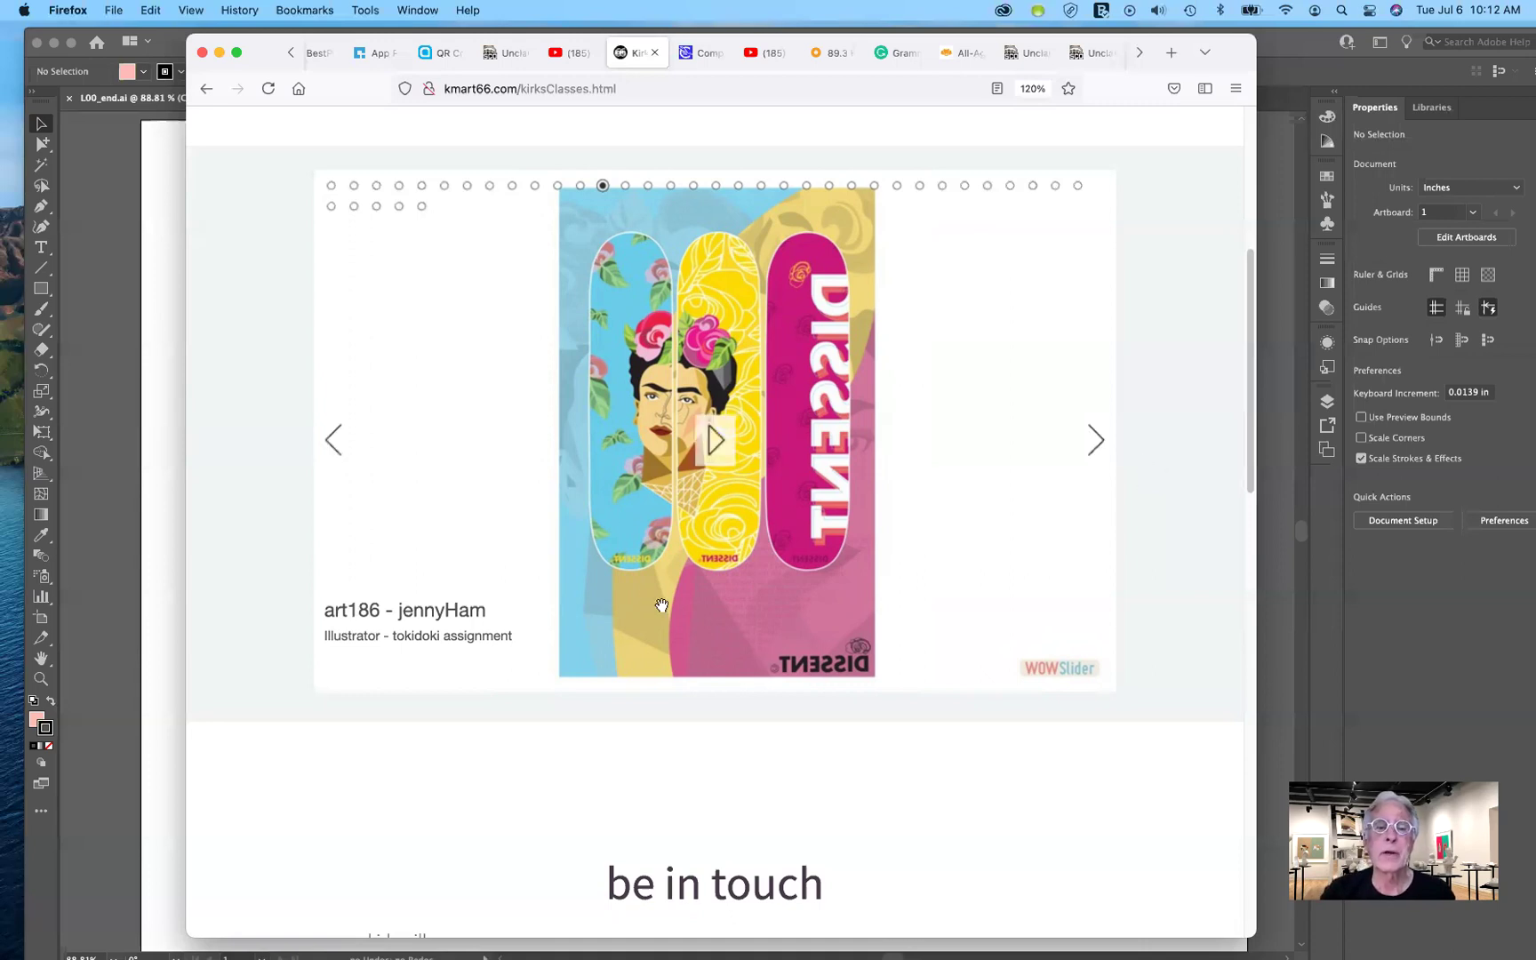
mouse_move(1093, 437)
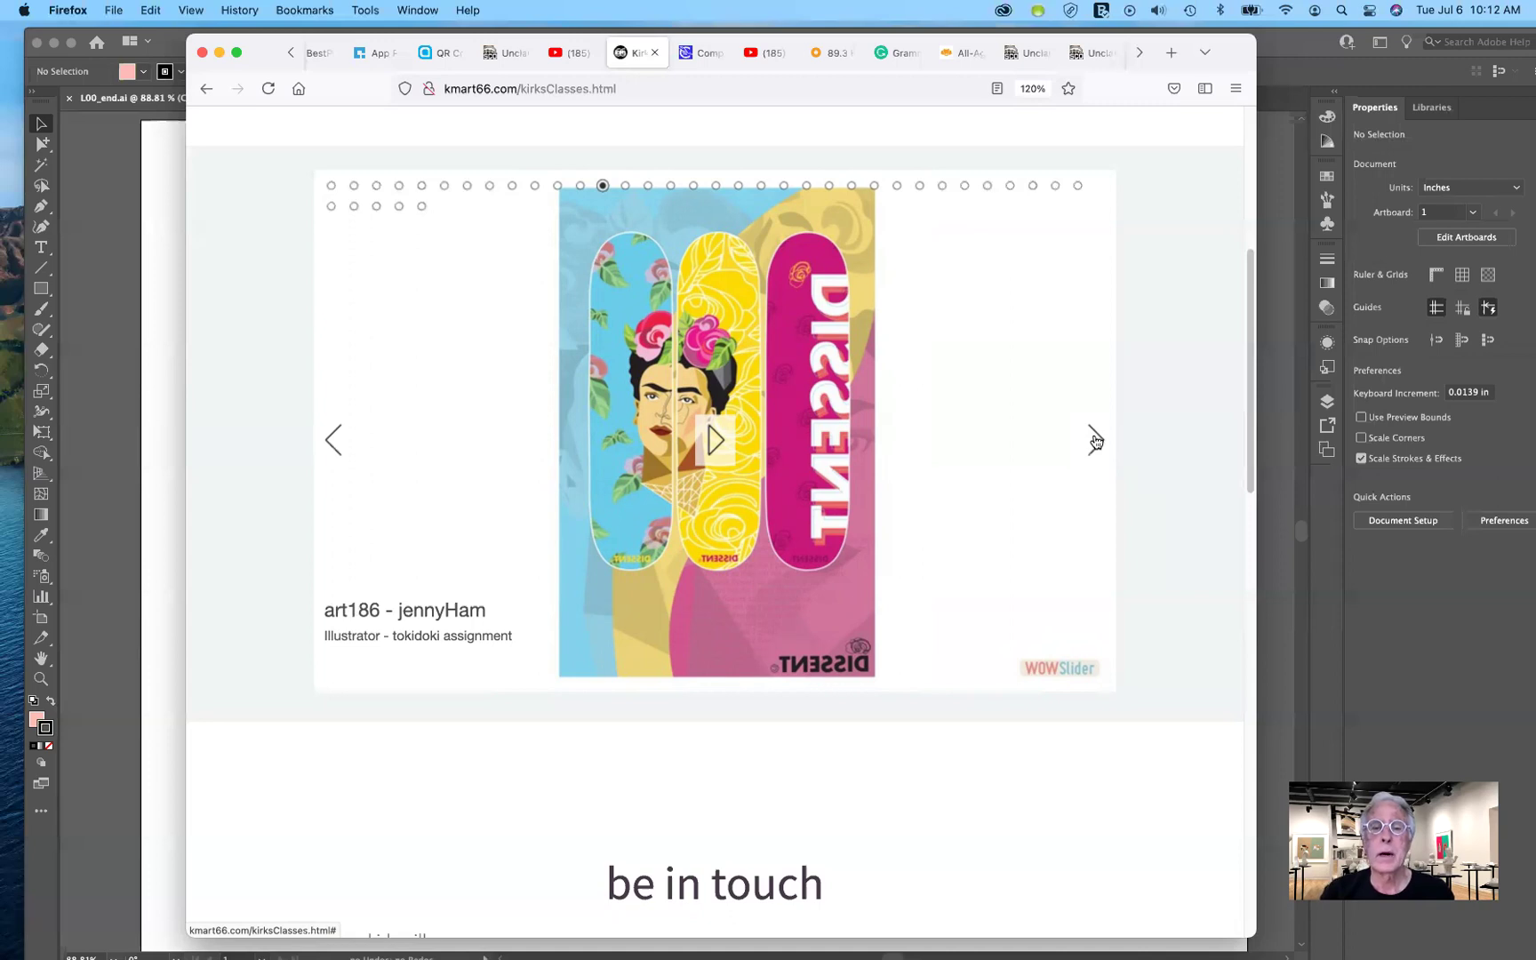
left_click(1095, 439)
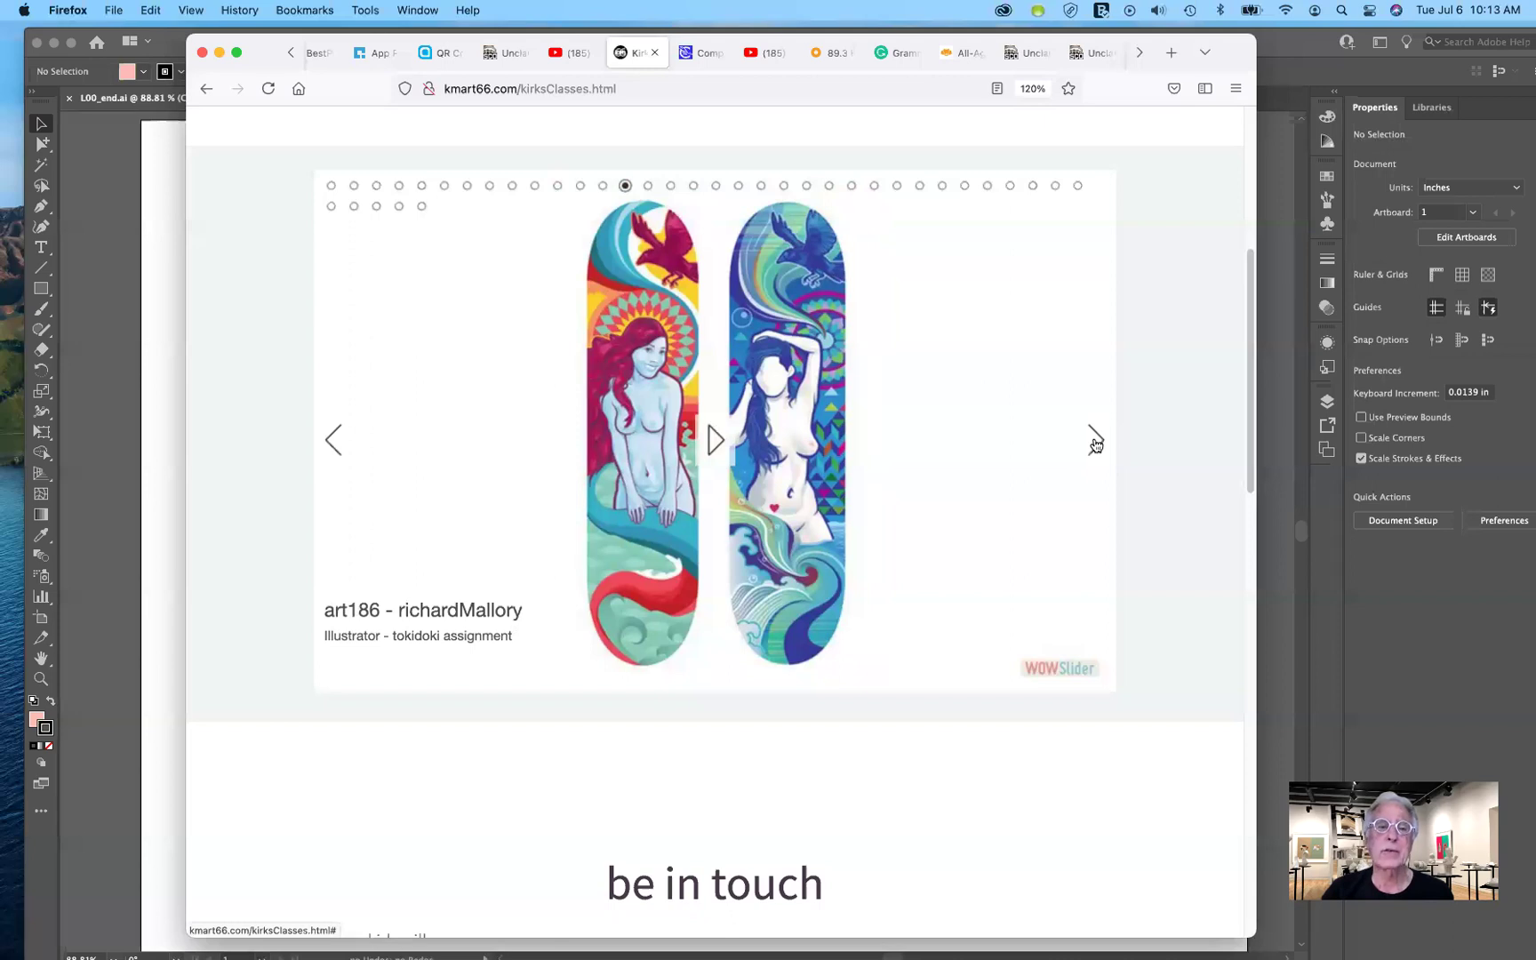
left_click(1096, 440)
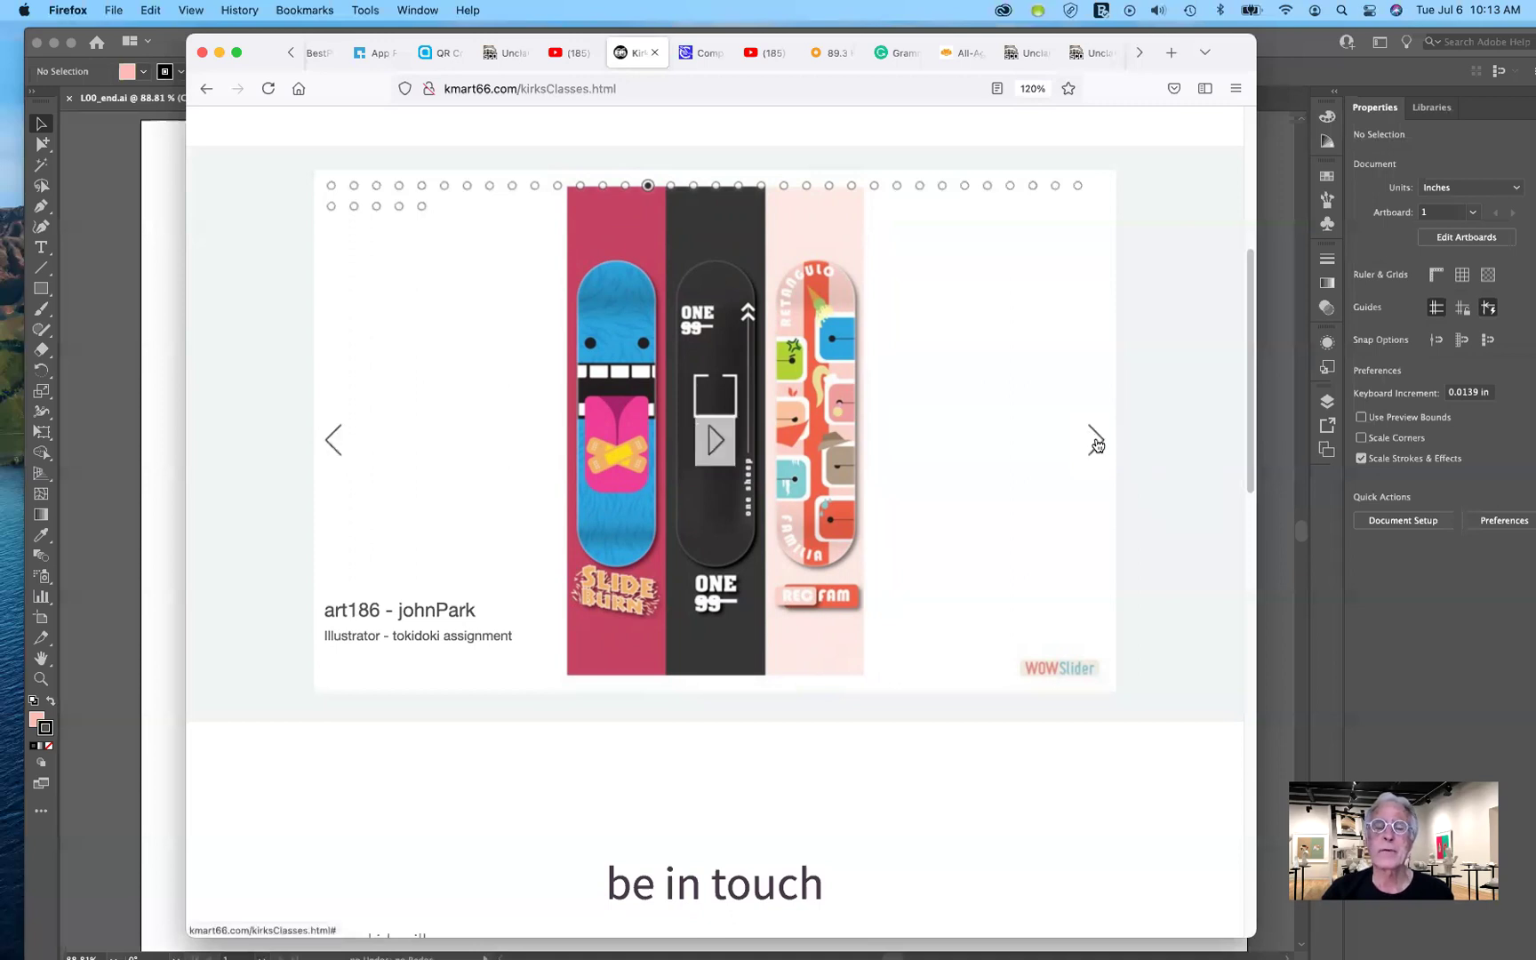
left_click(1097, 441)
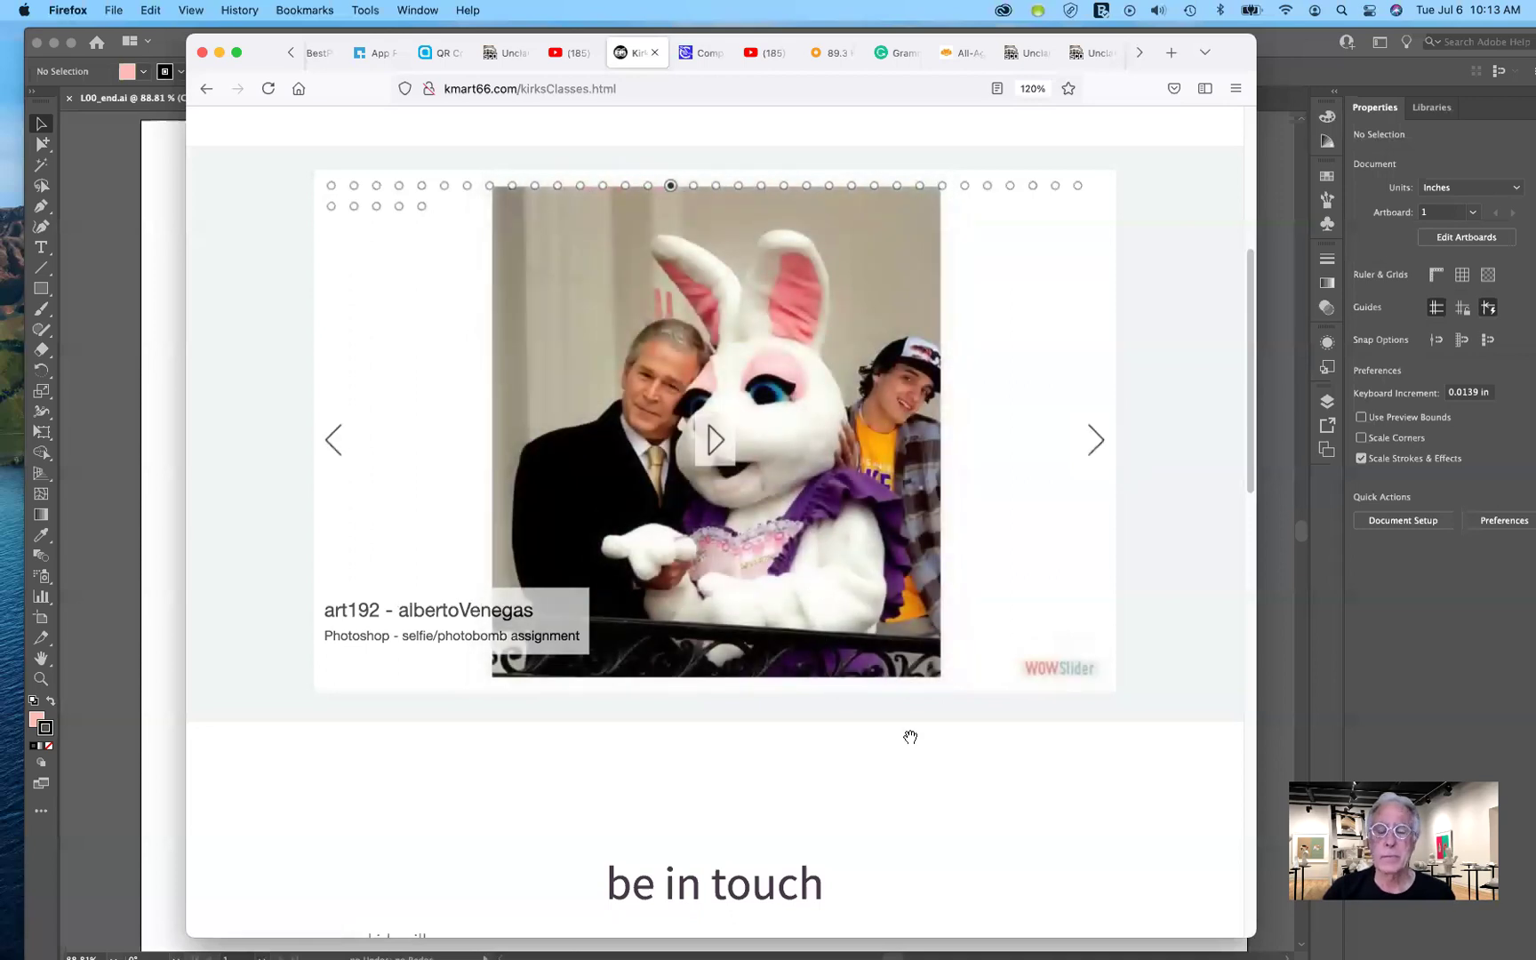
- Review the instructor's contact details, office hours and the teaching schedule and new teaching format below the slideshow
scroll(966, 806, "down", 3)
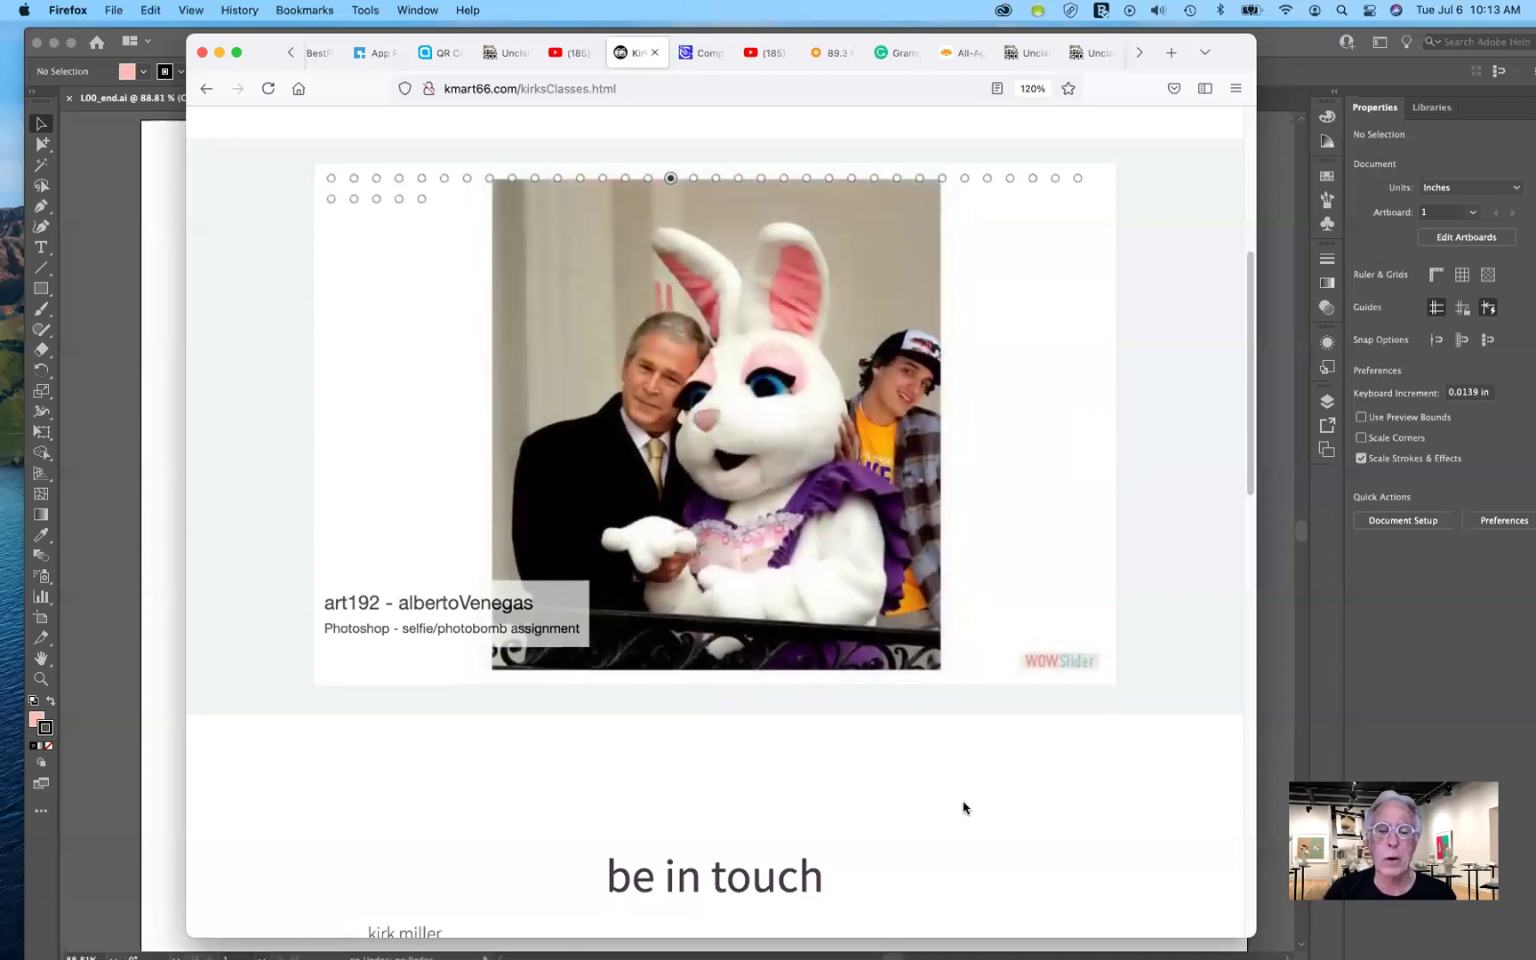
scroll(964, 805, "down", 5)
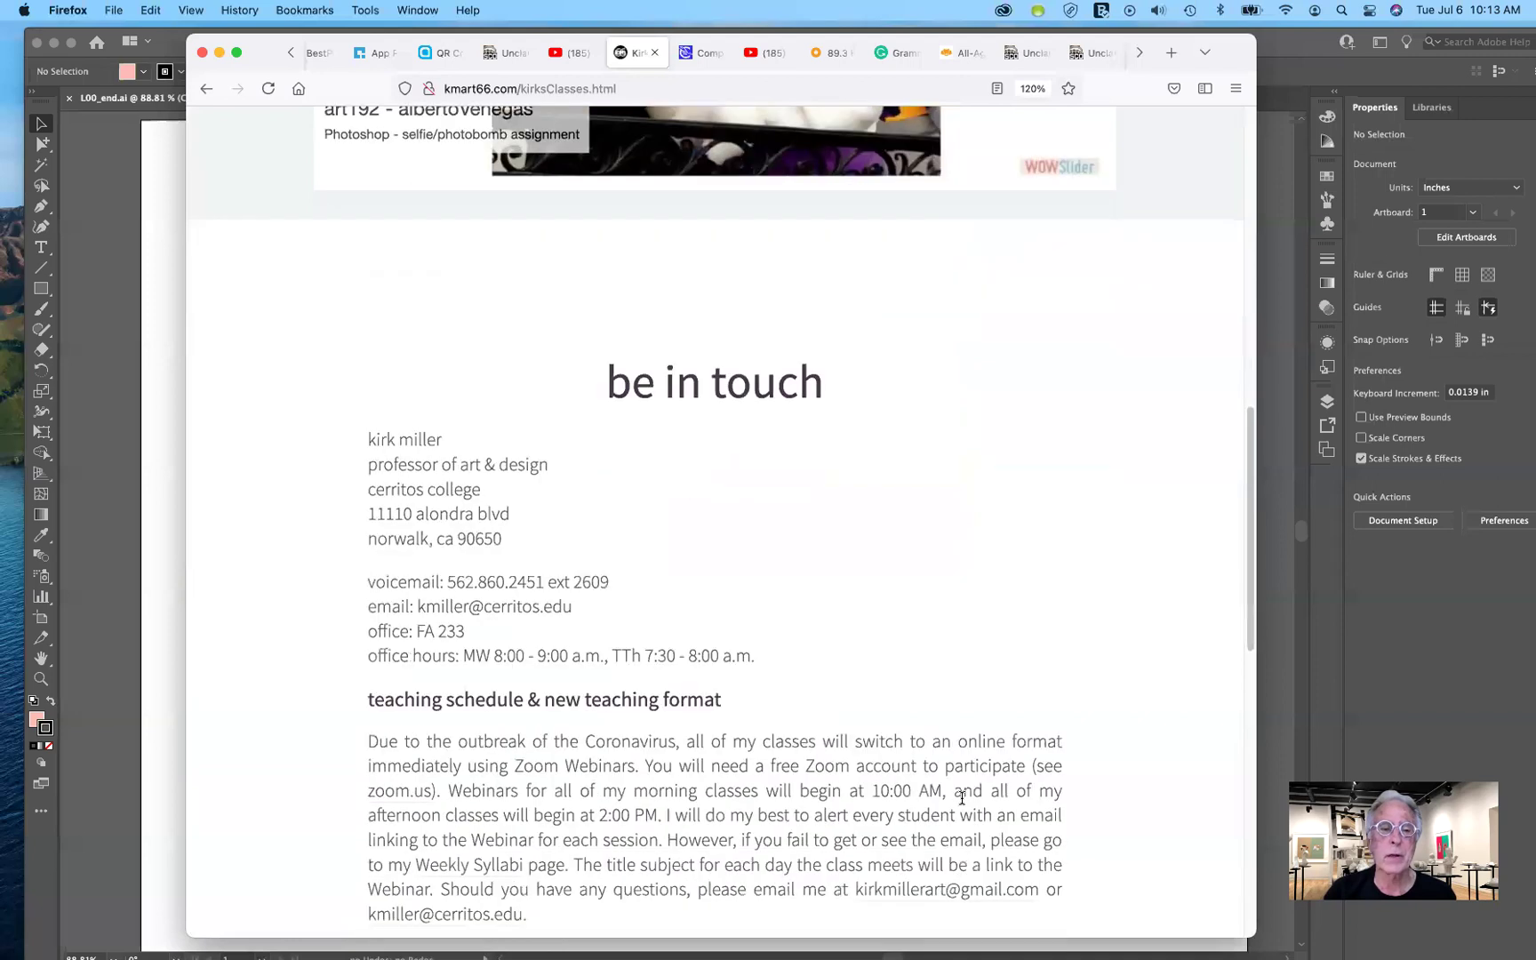
scroll(961, 797, "down", 1)
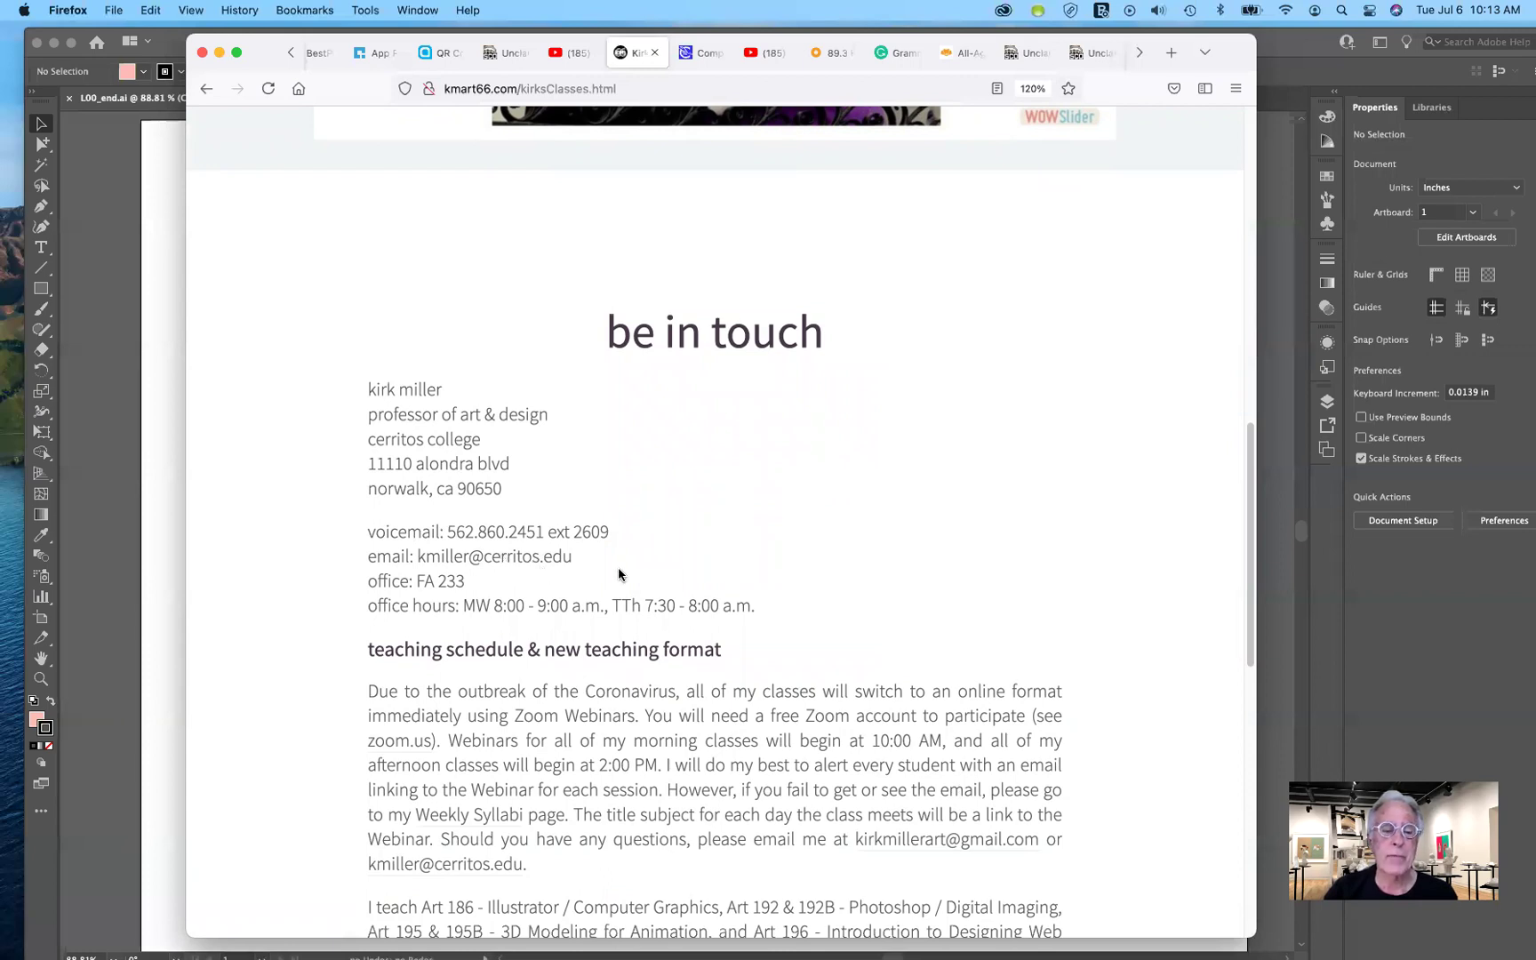
scroll(838, 641, "down", 2)
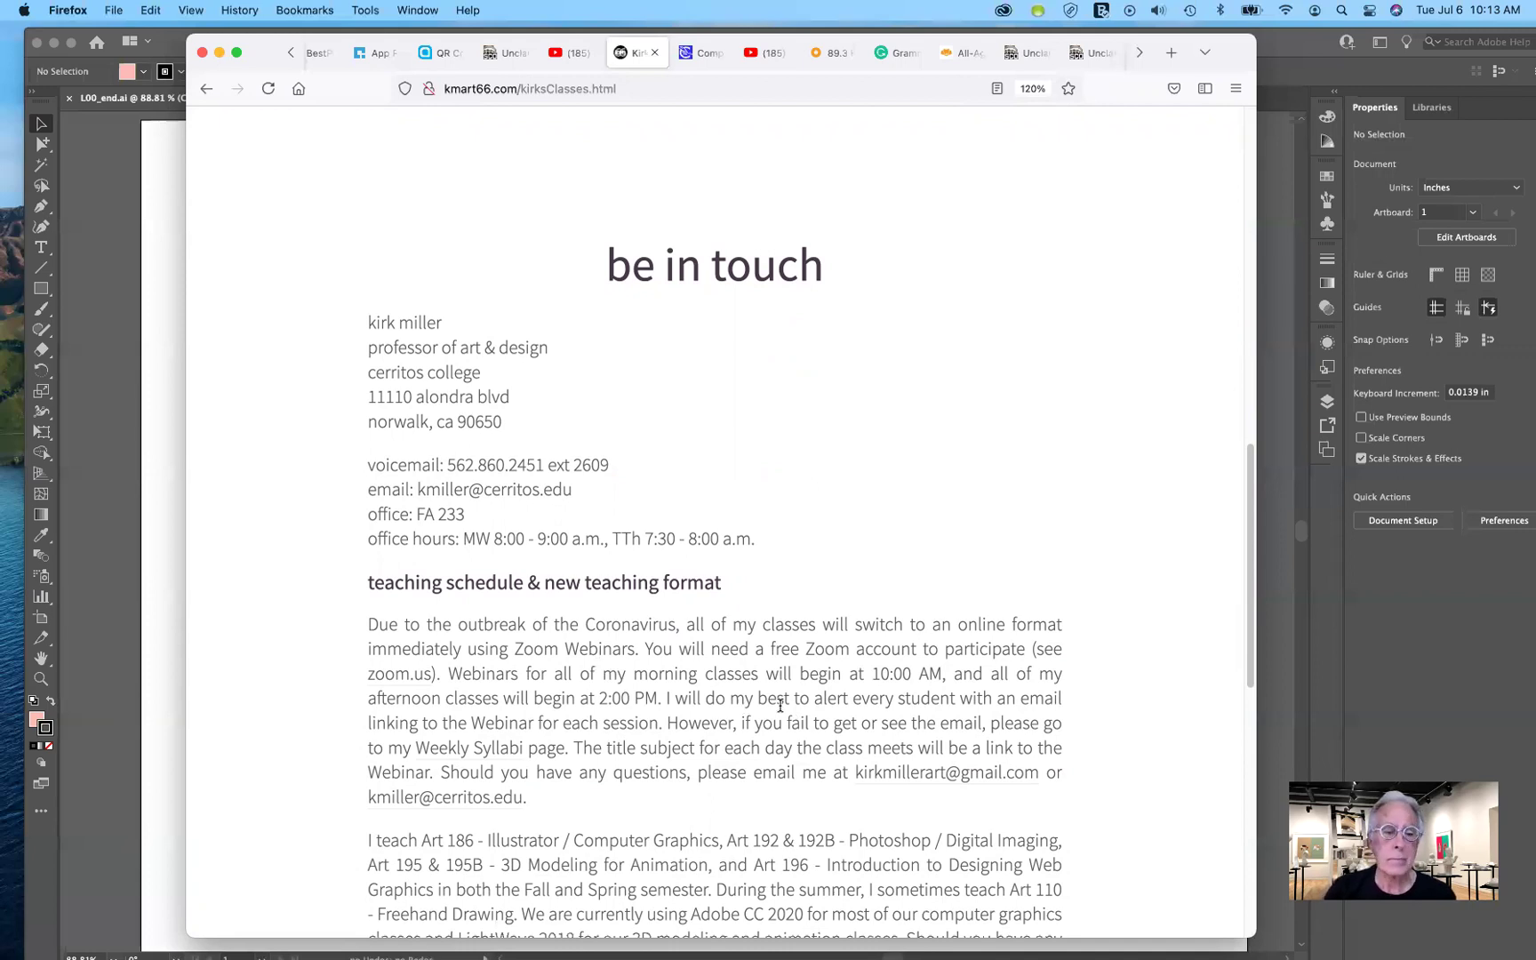
scroll(781, 705, "down", 2)
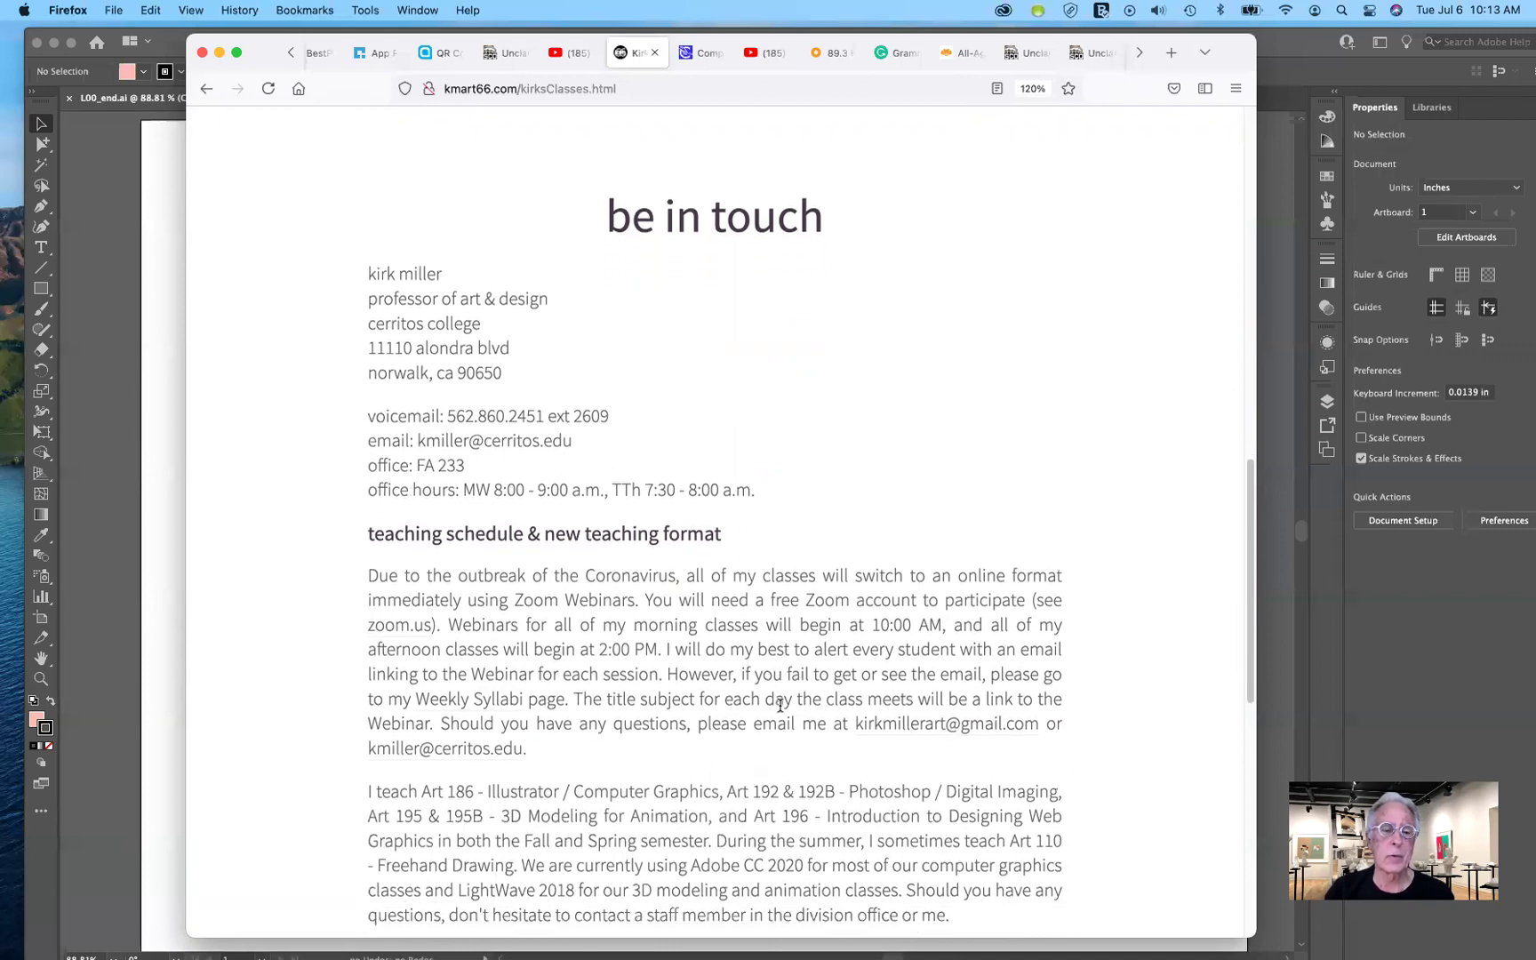
- Open the weekly syllabi page and go to the Art 186 - Computer Graphics / Adobe Illustrator schedule
scroll(780, 710, "up", 5)
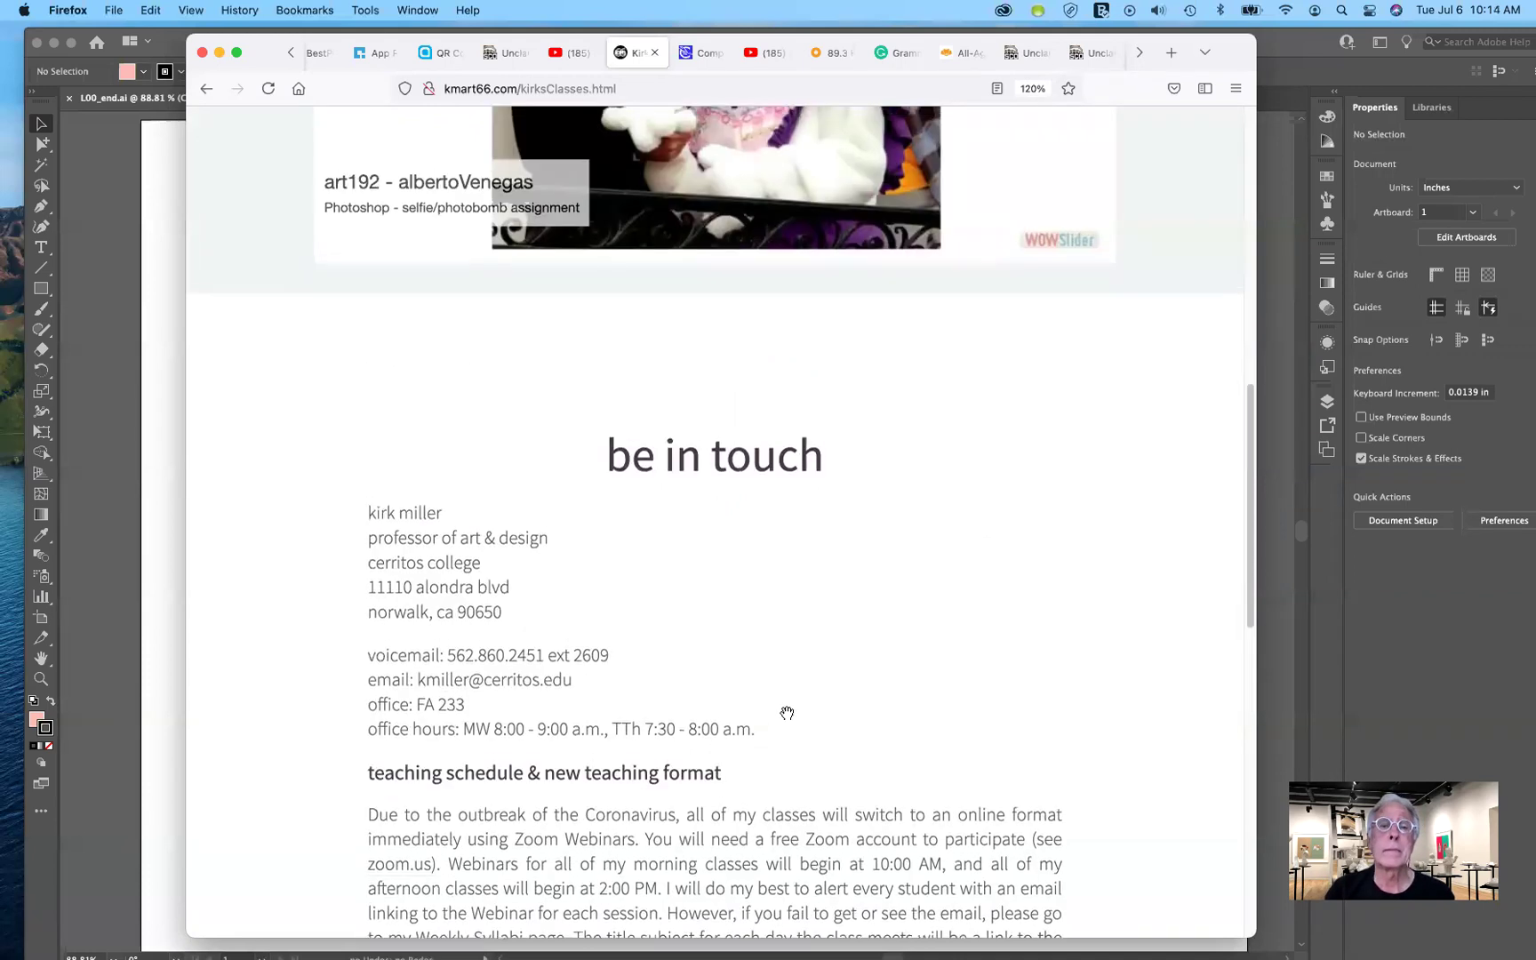
scroll(782, 711, "up", 10)
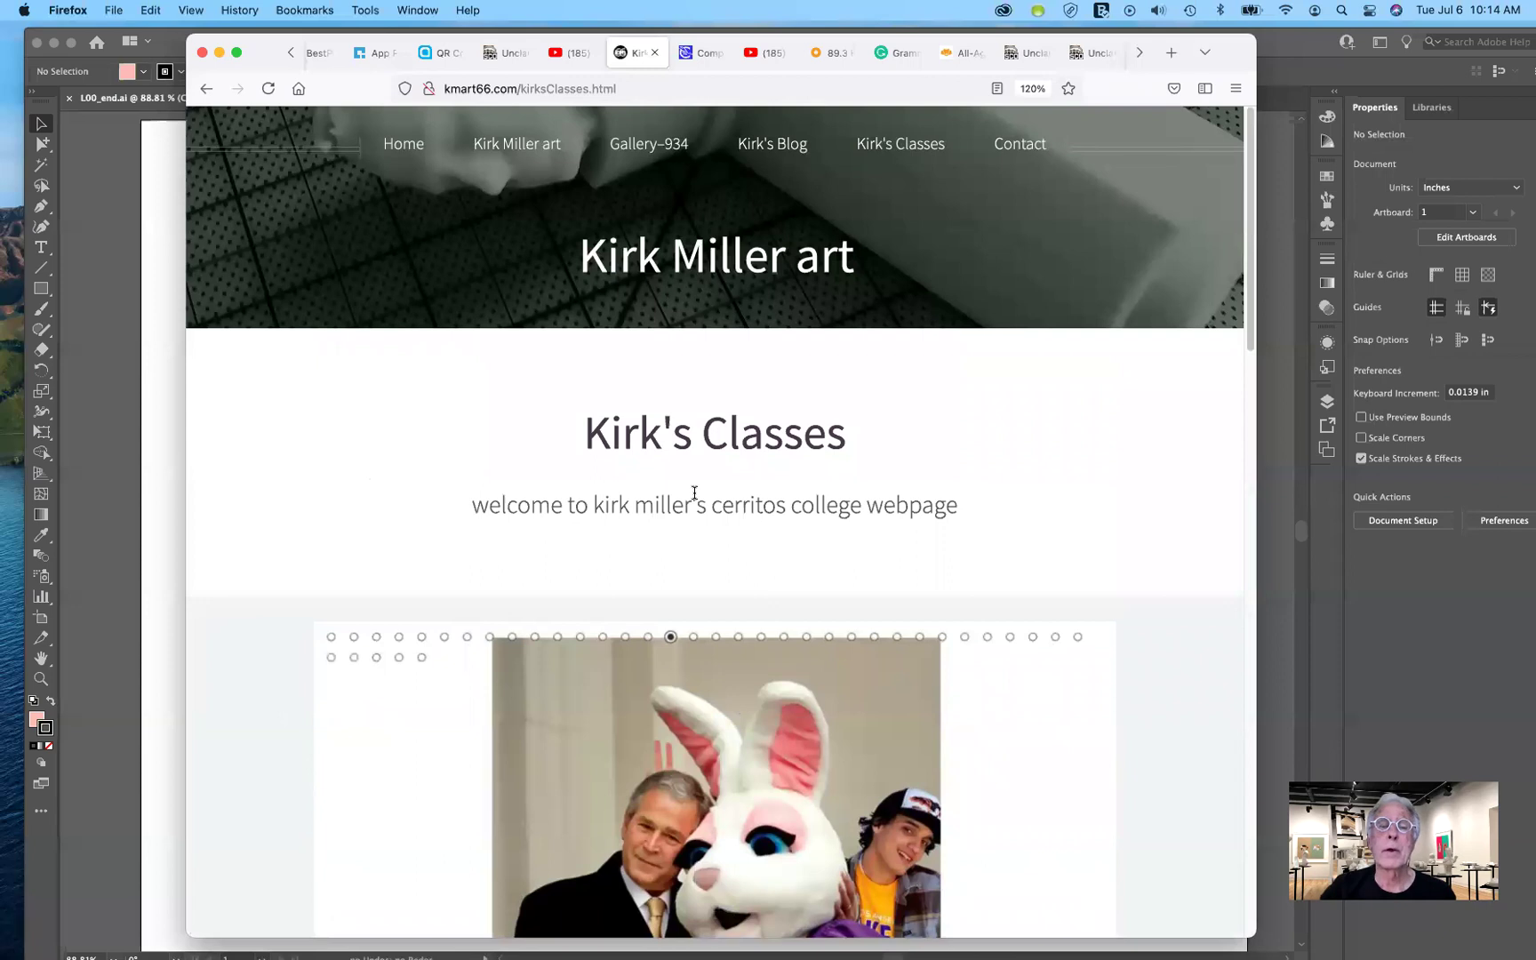
mouse_move(894, 151)
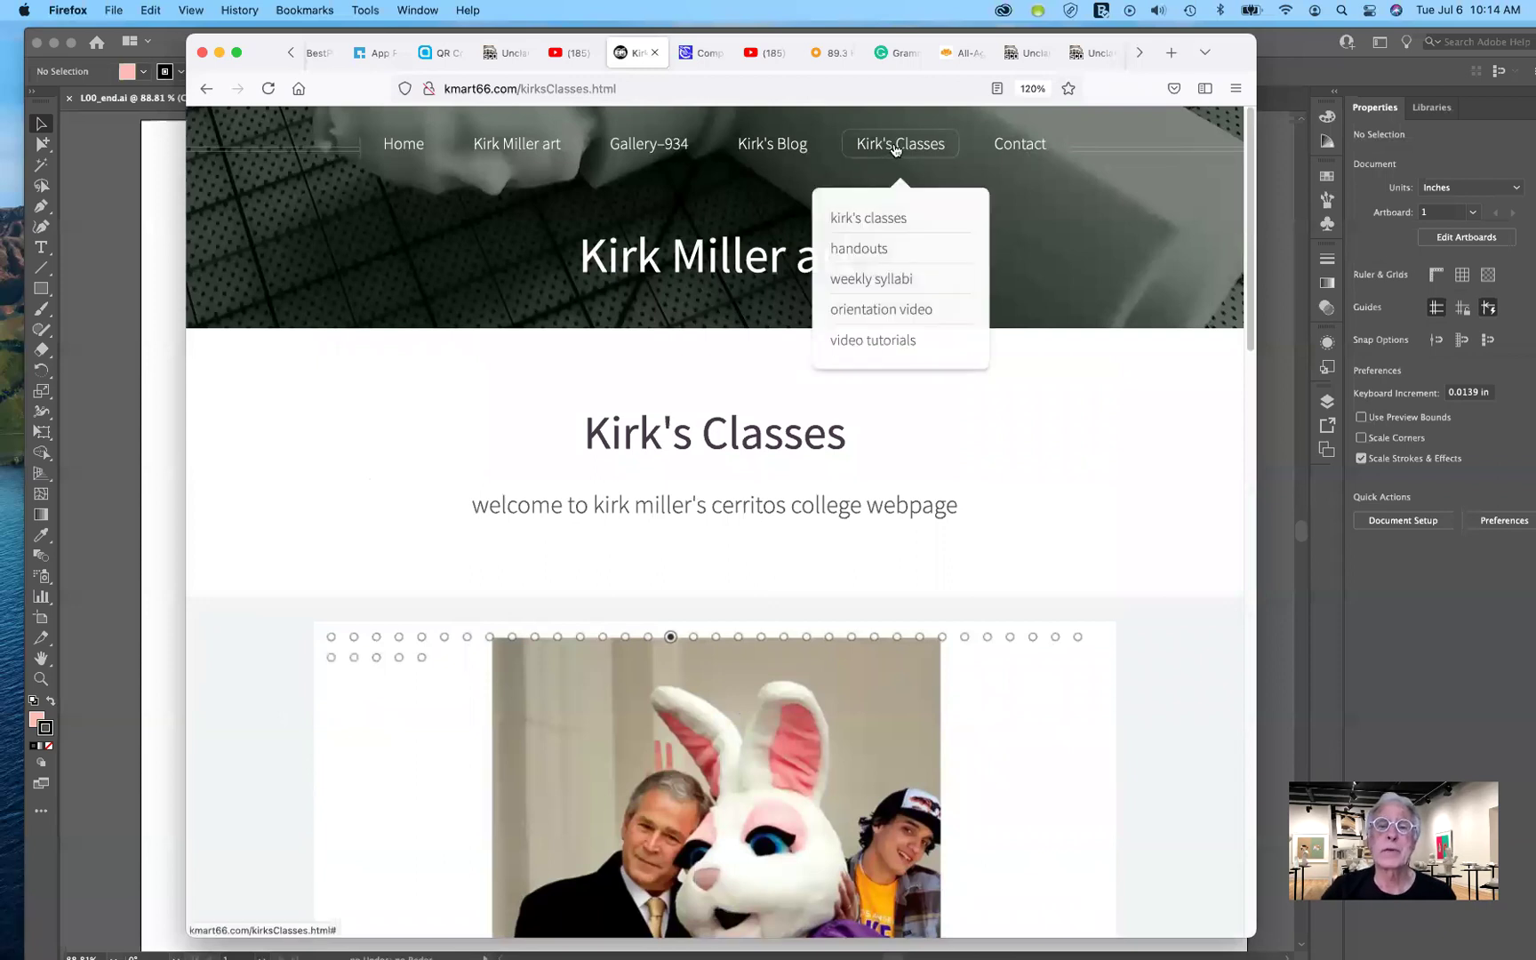
left_click(873, 281)
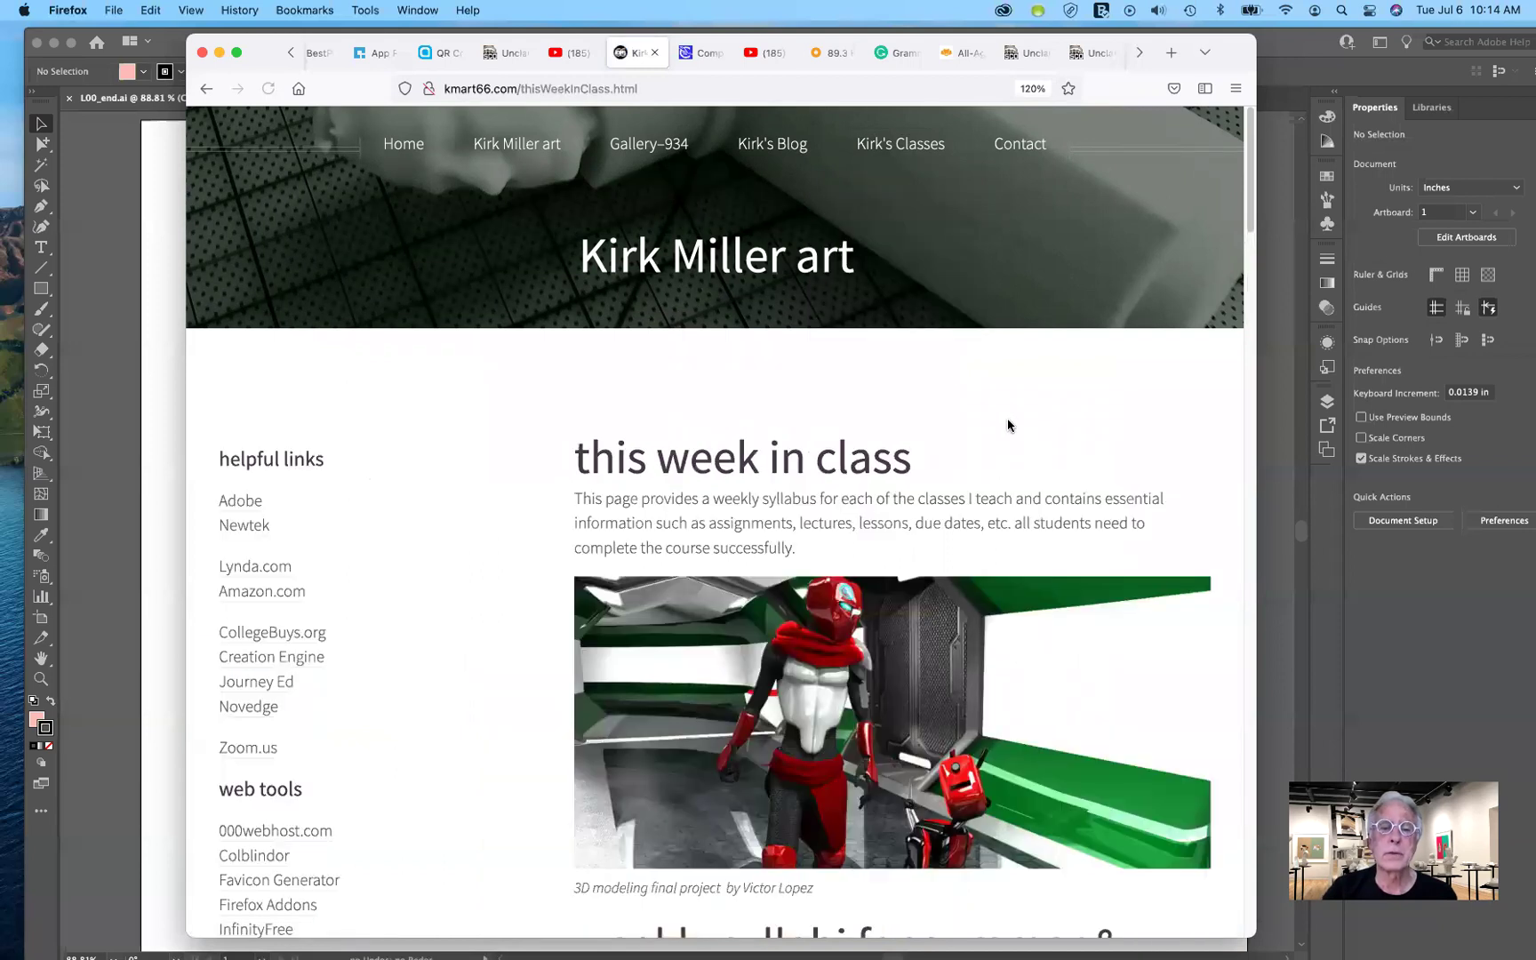
scroll(894, 734, "down", 10)
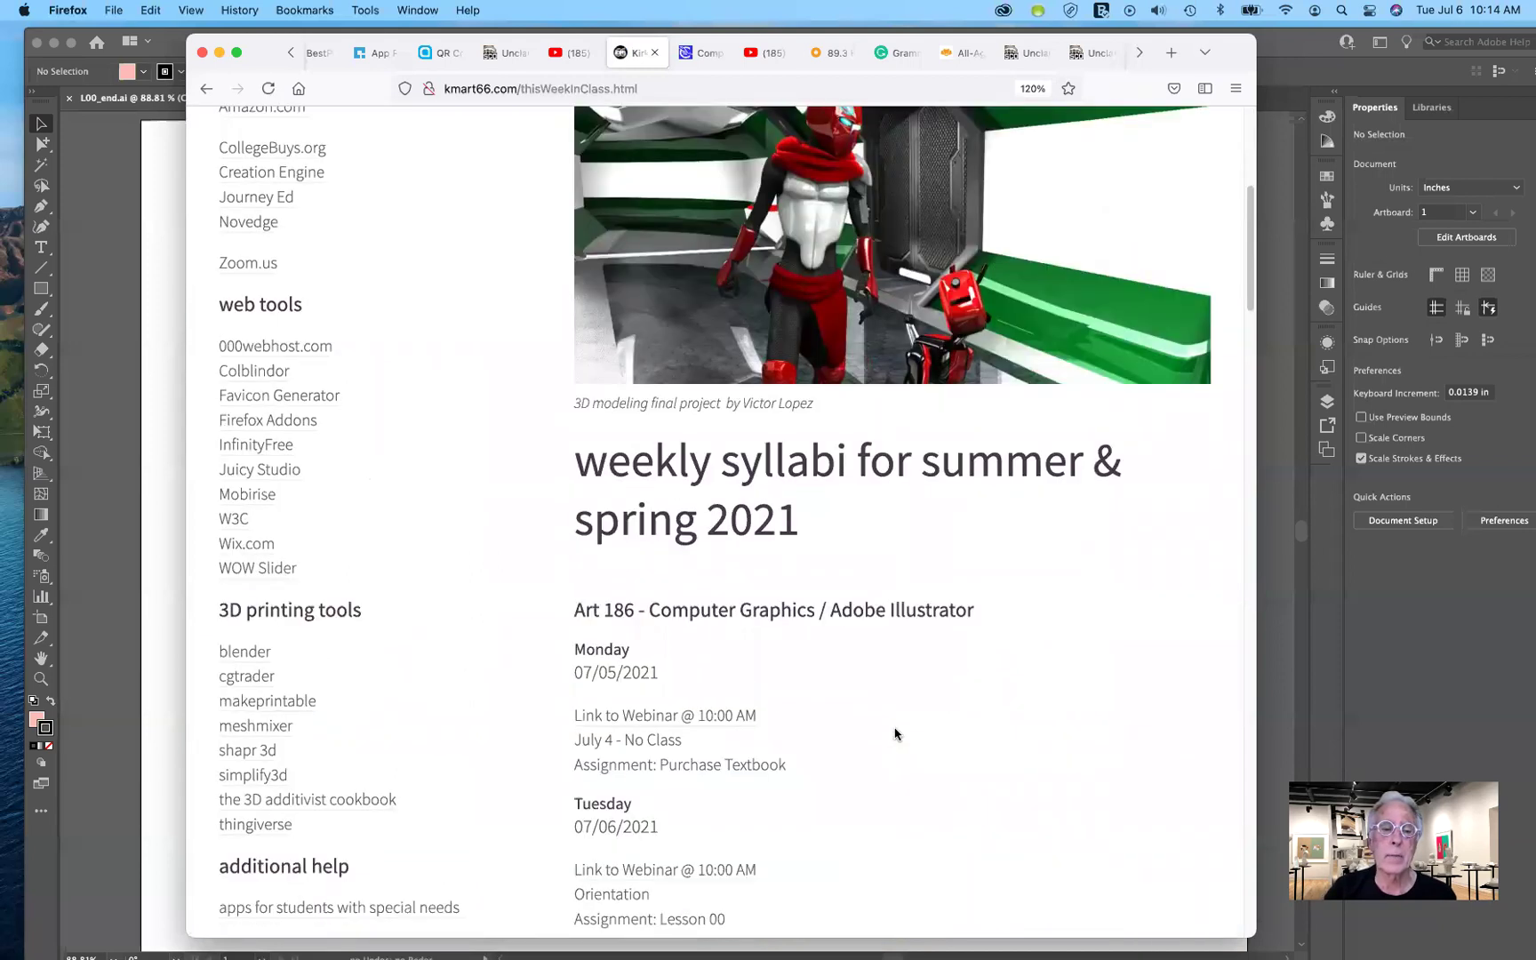
- Review the Art 186 weekly schedule for 07/05/2021 to 07/08/2021, along with its required textbook and materials
scroll(920, 716, "down", 3)
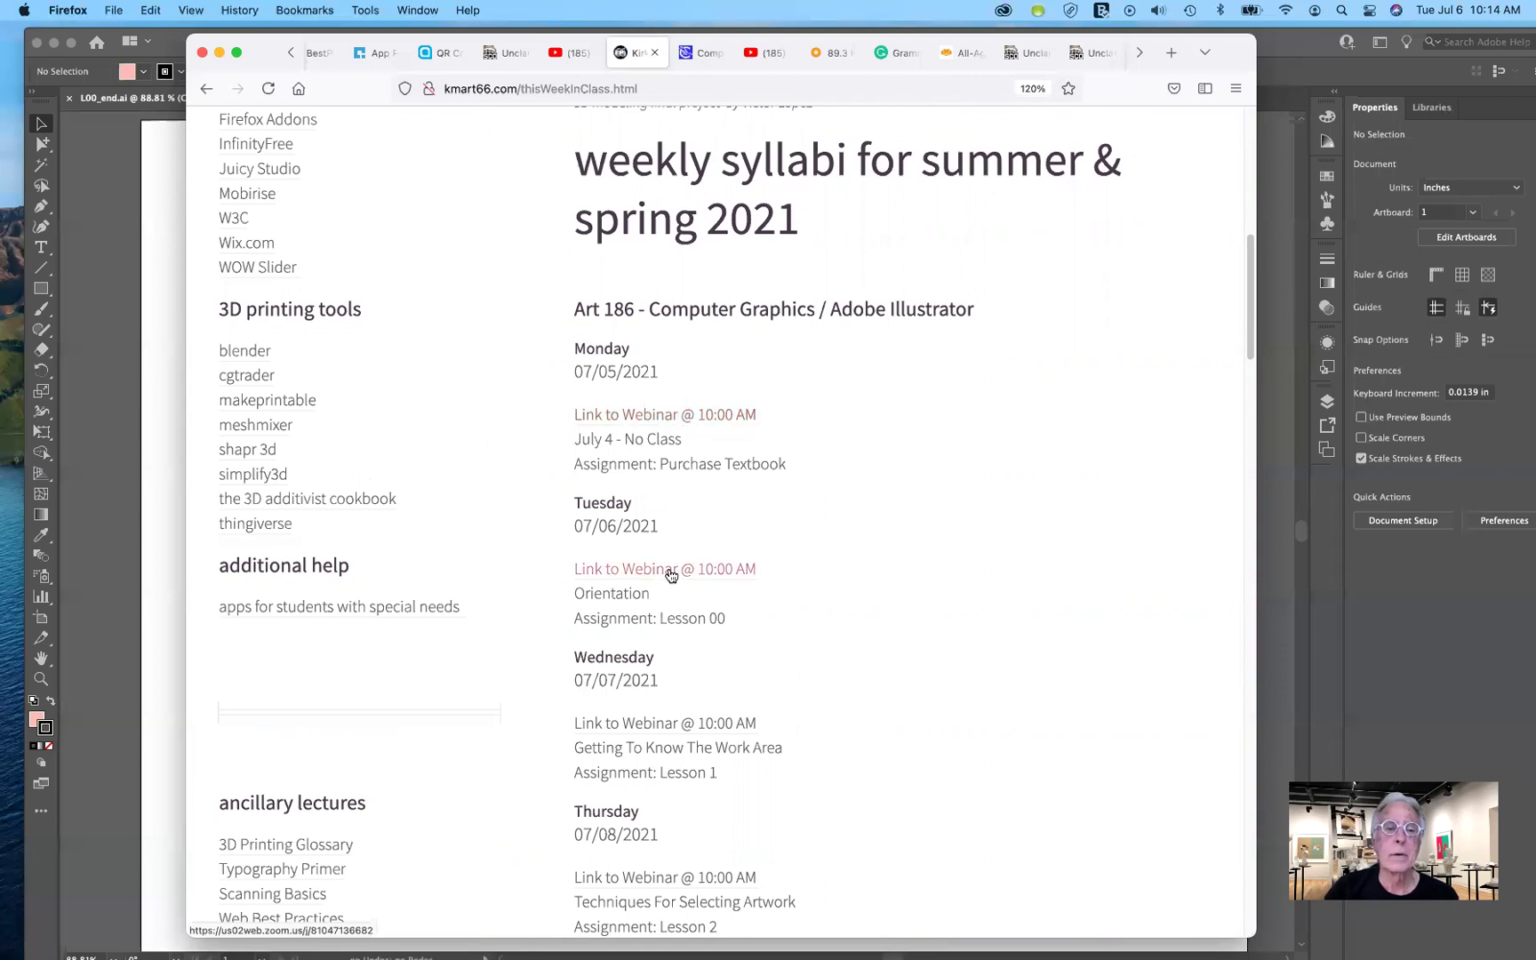
scroll(669, 573, "down", 2)
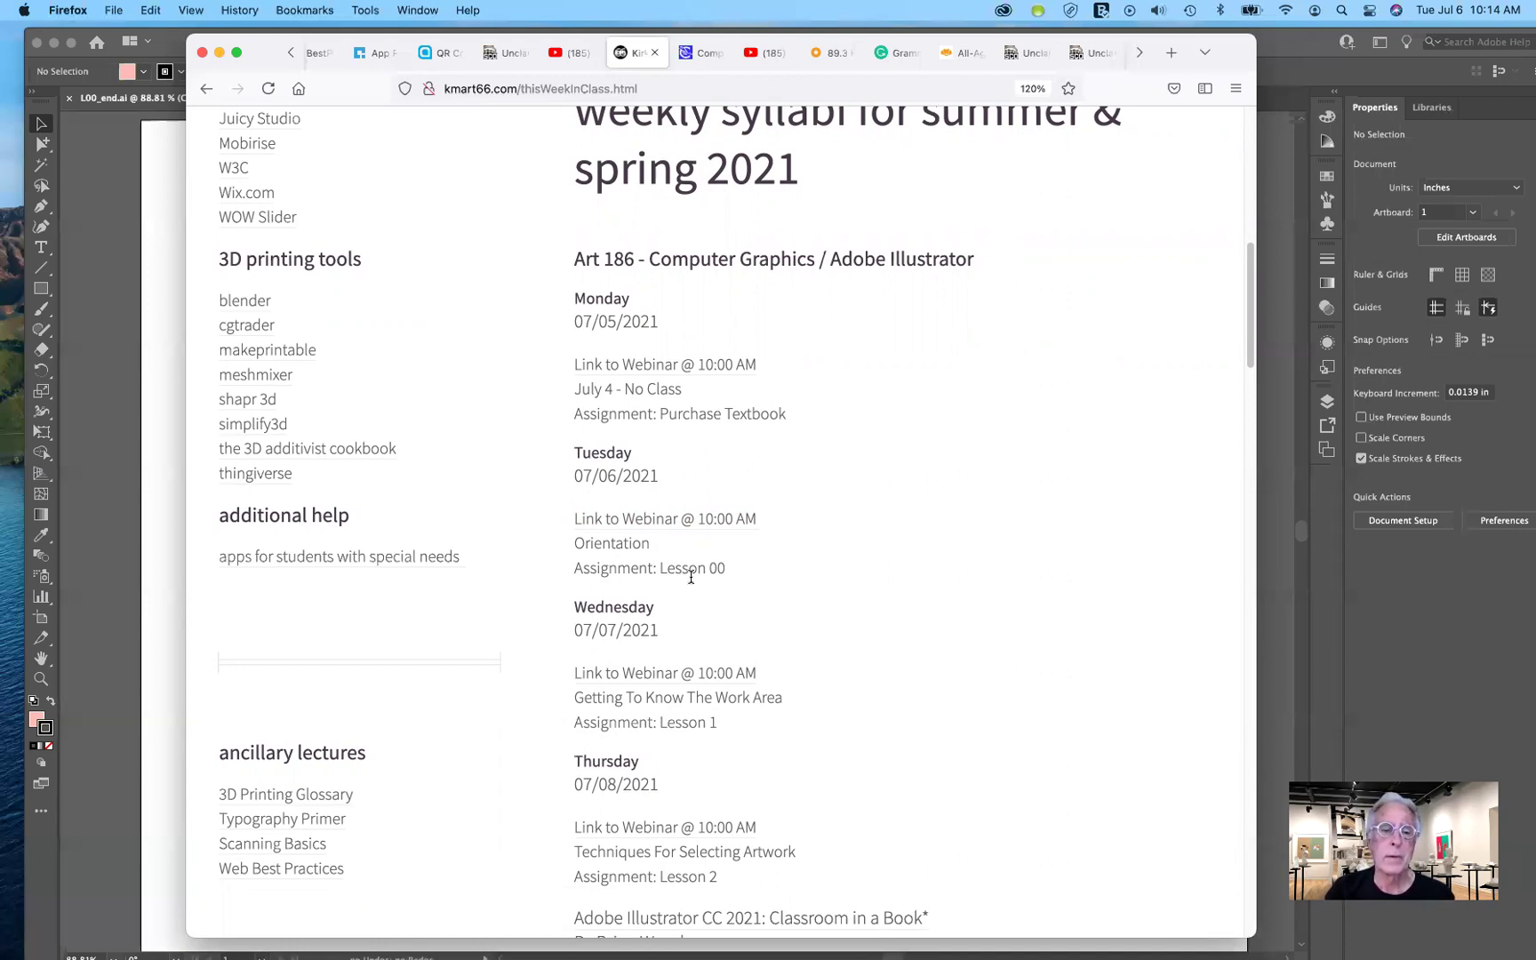
scroll(694, 574, "down", 1)
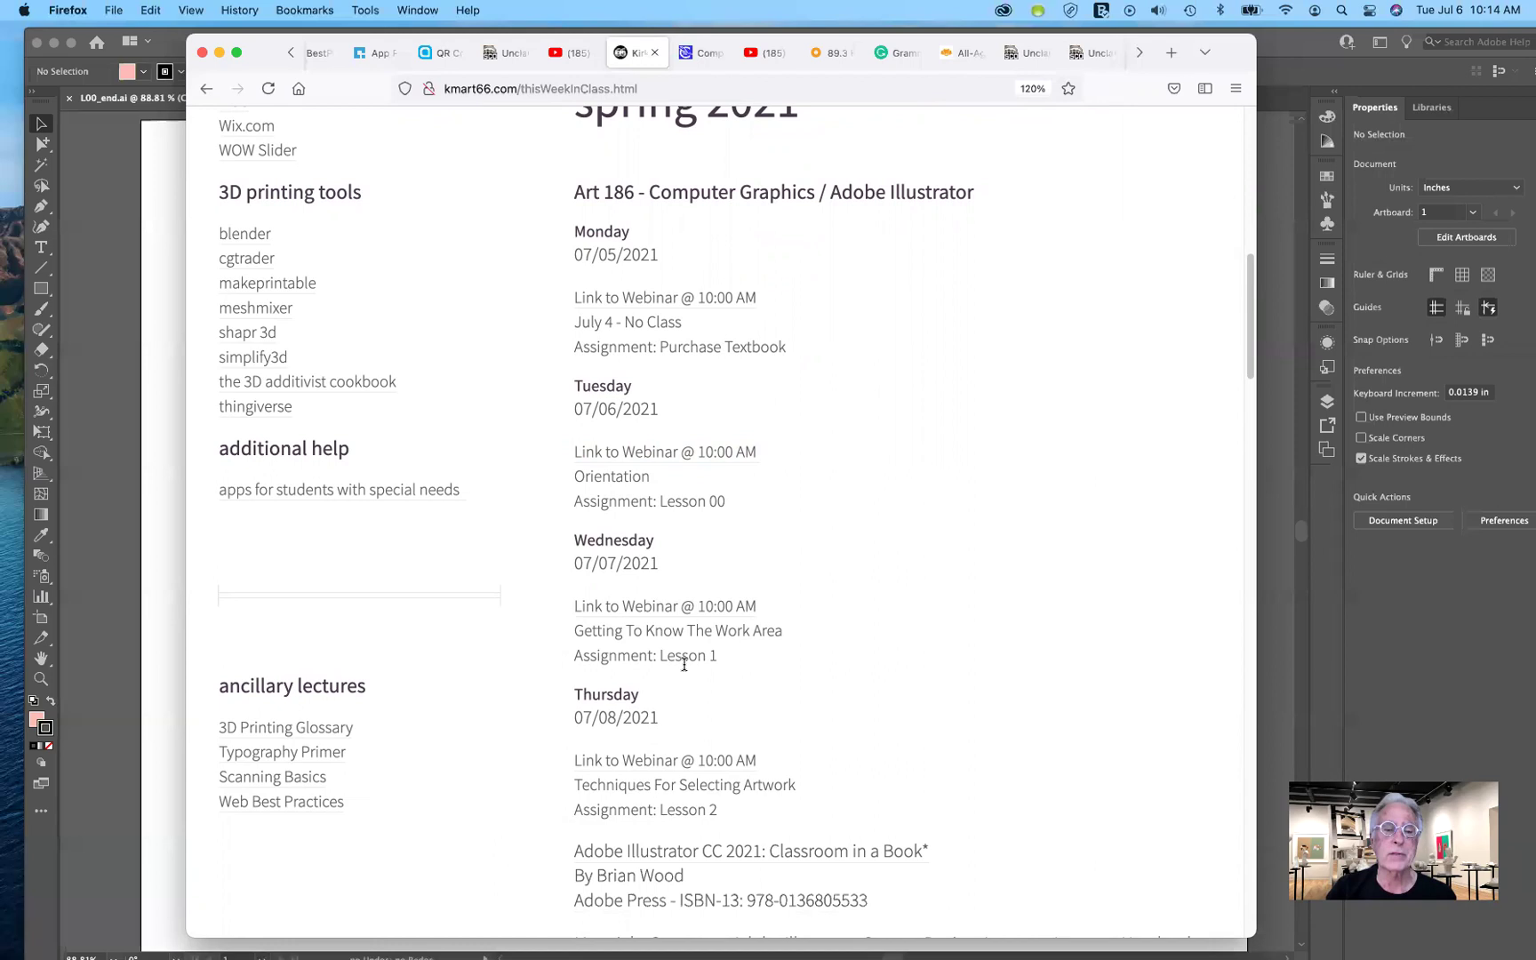
scroll(685, 662, "down", 1)
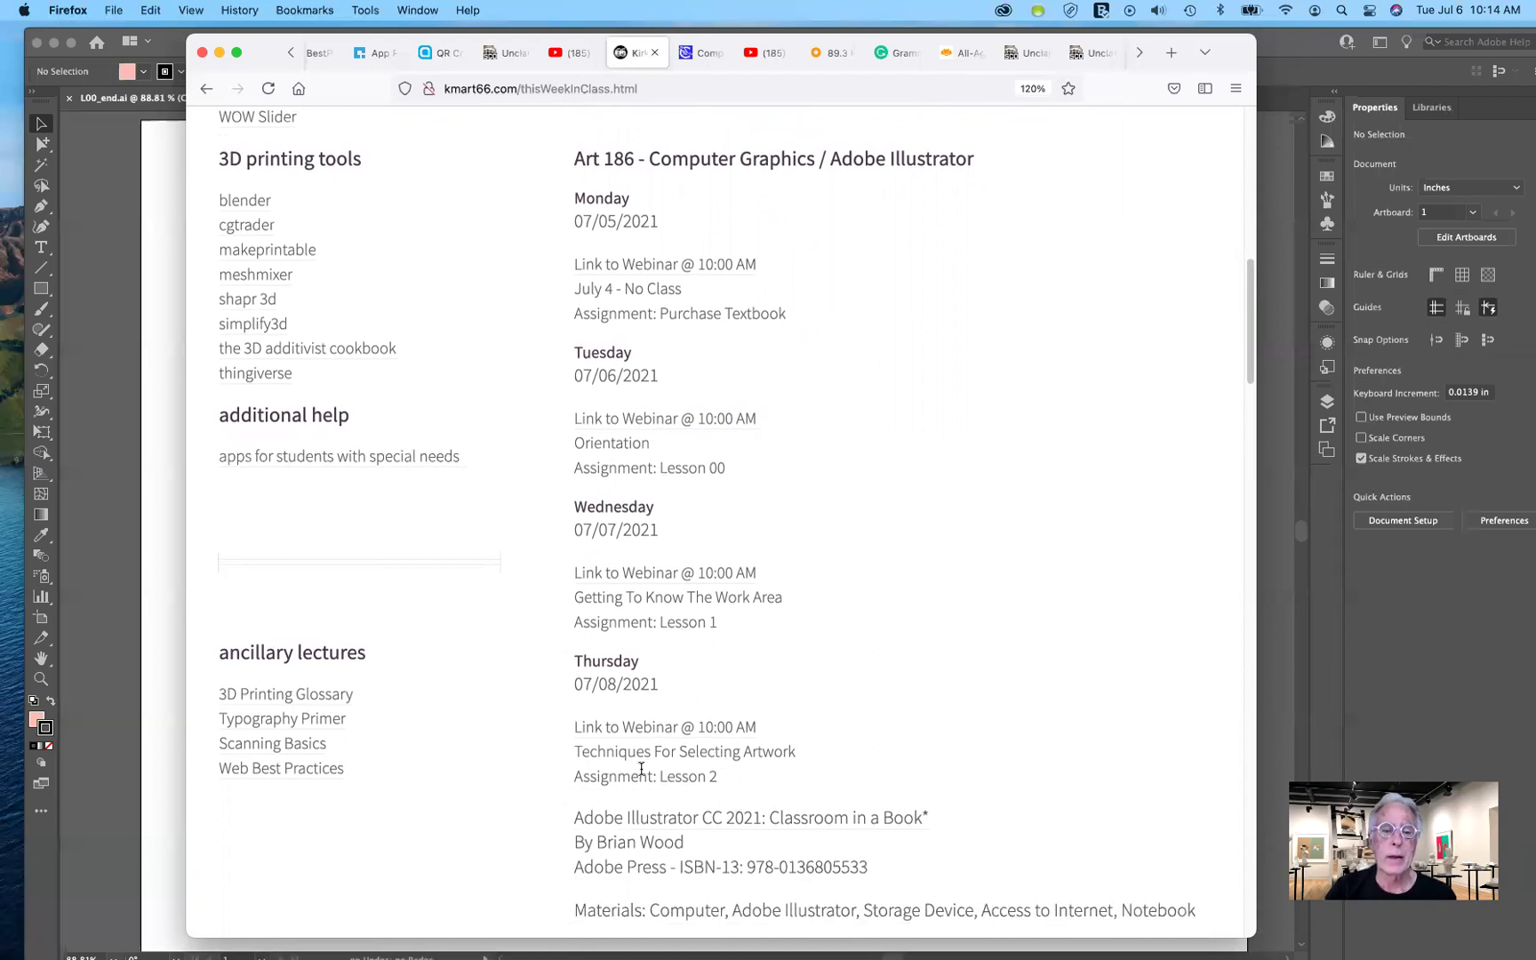
scroll(711, 757, "down", 1)
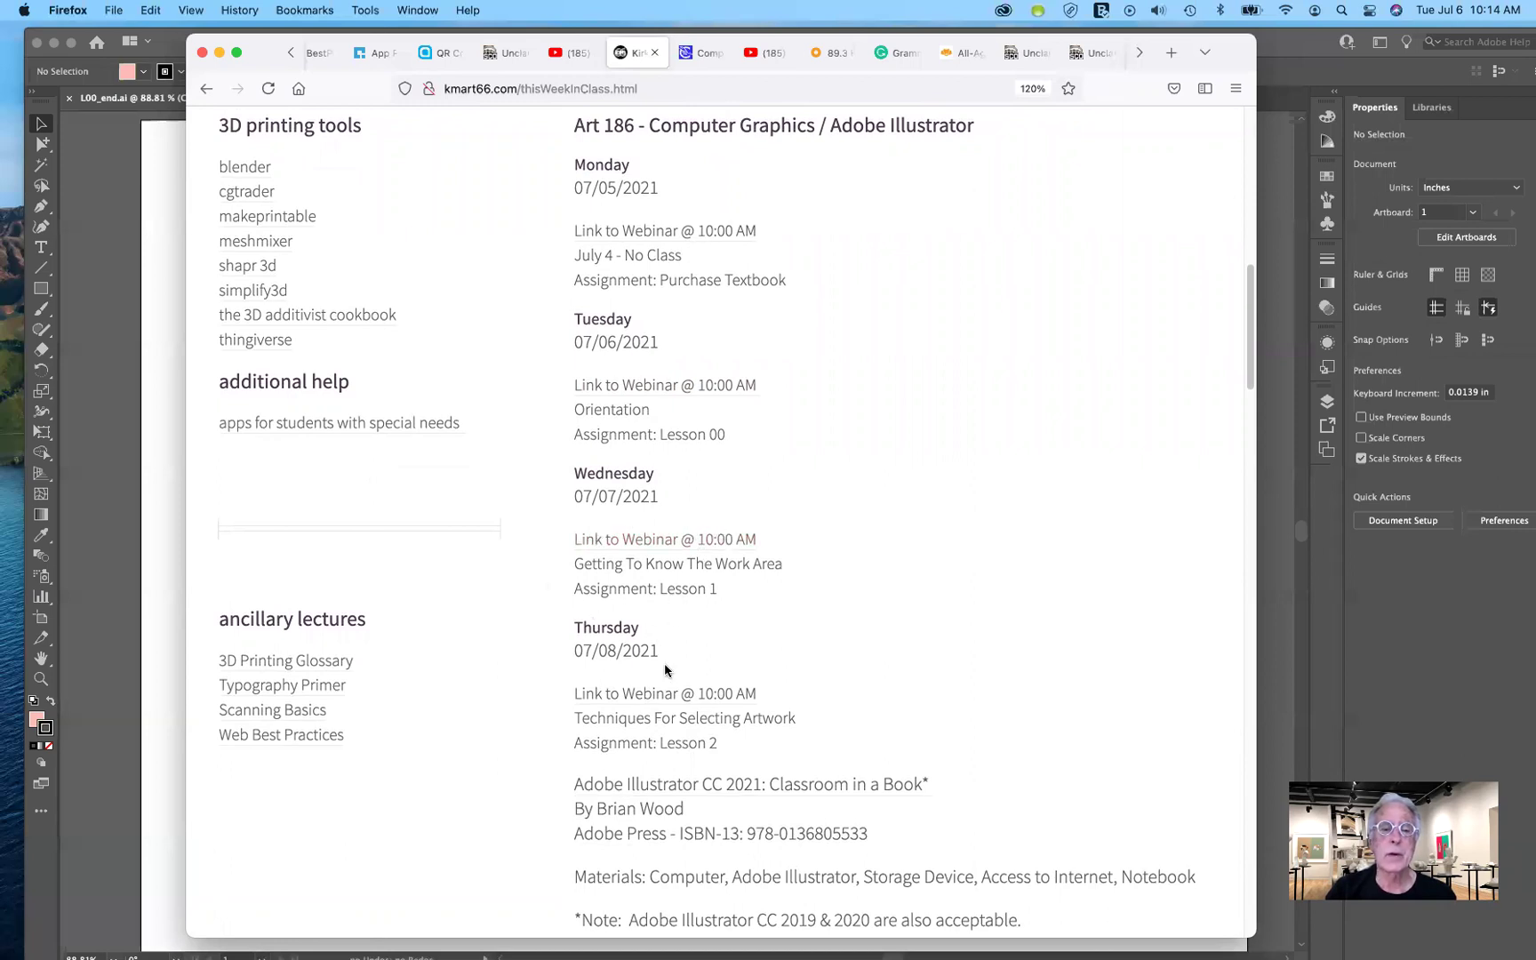
left_click(666, 701)
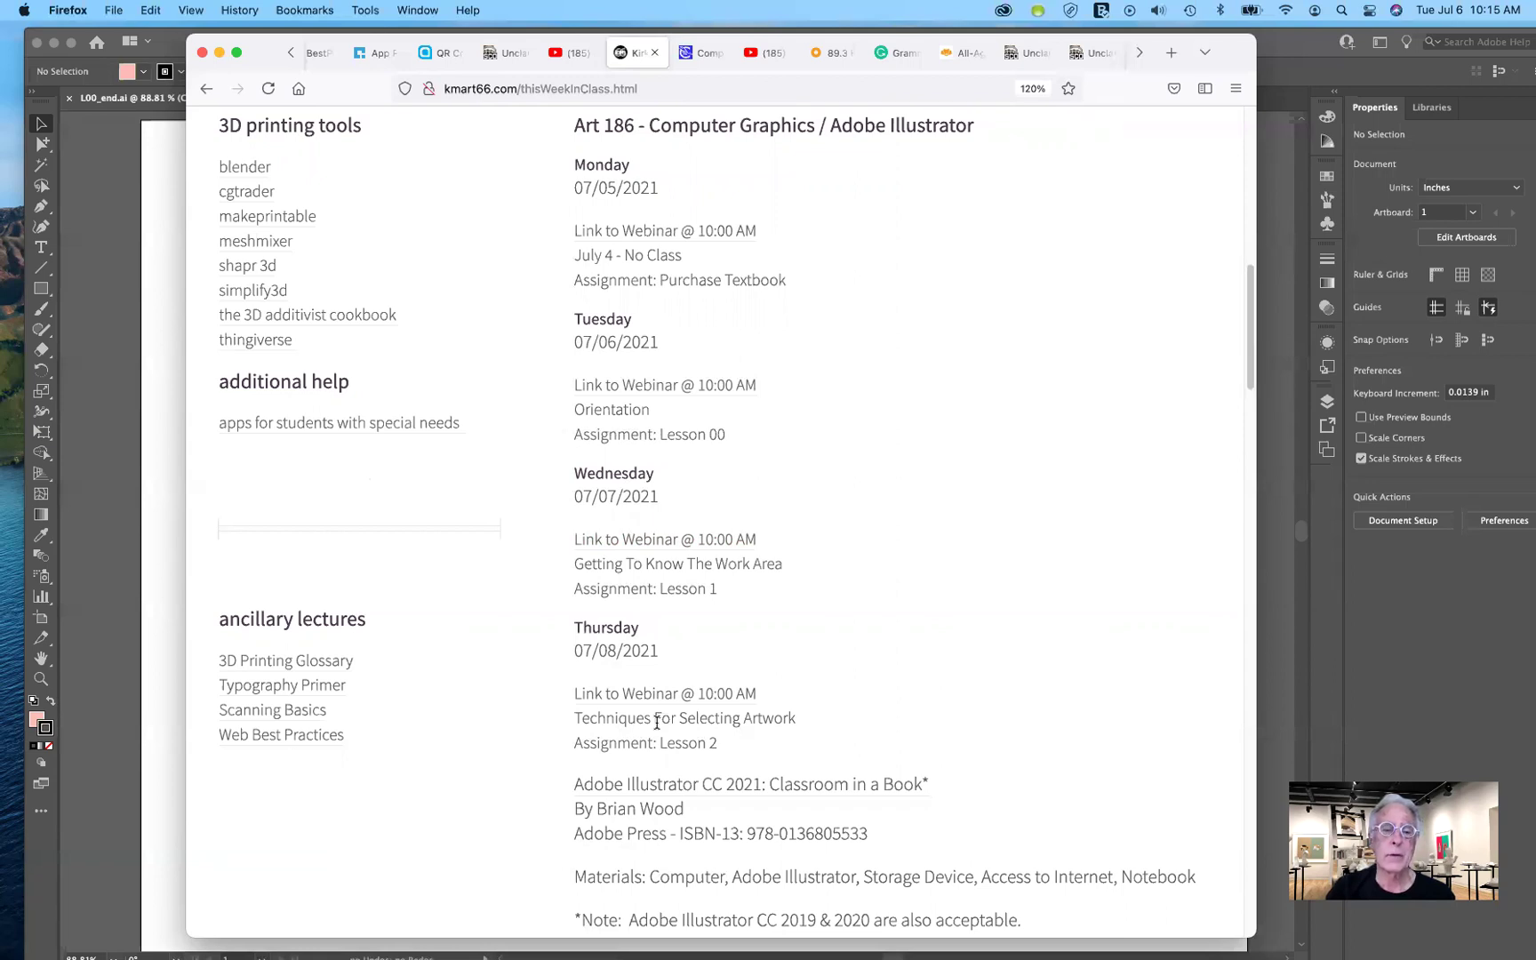
scroll(656, 722, "down", 5)
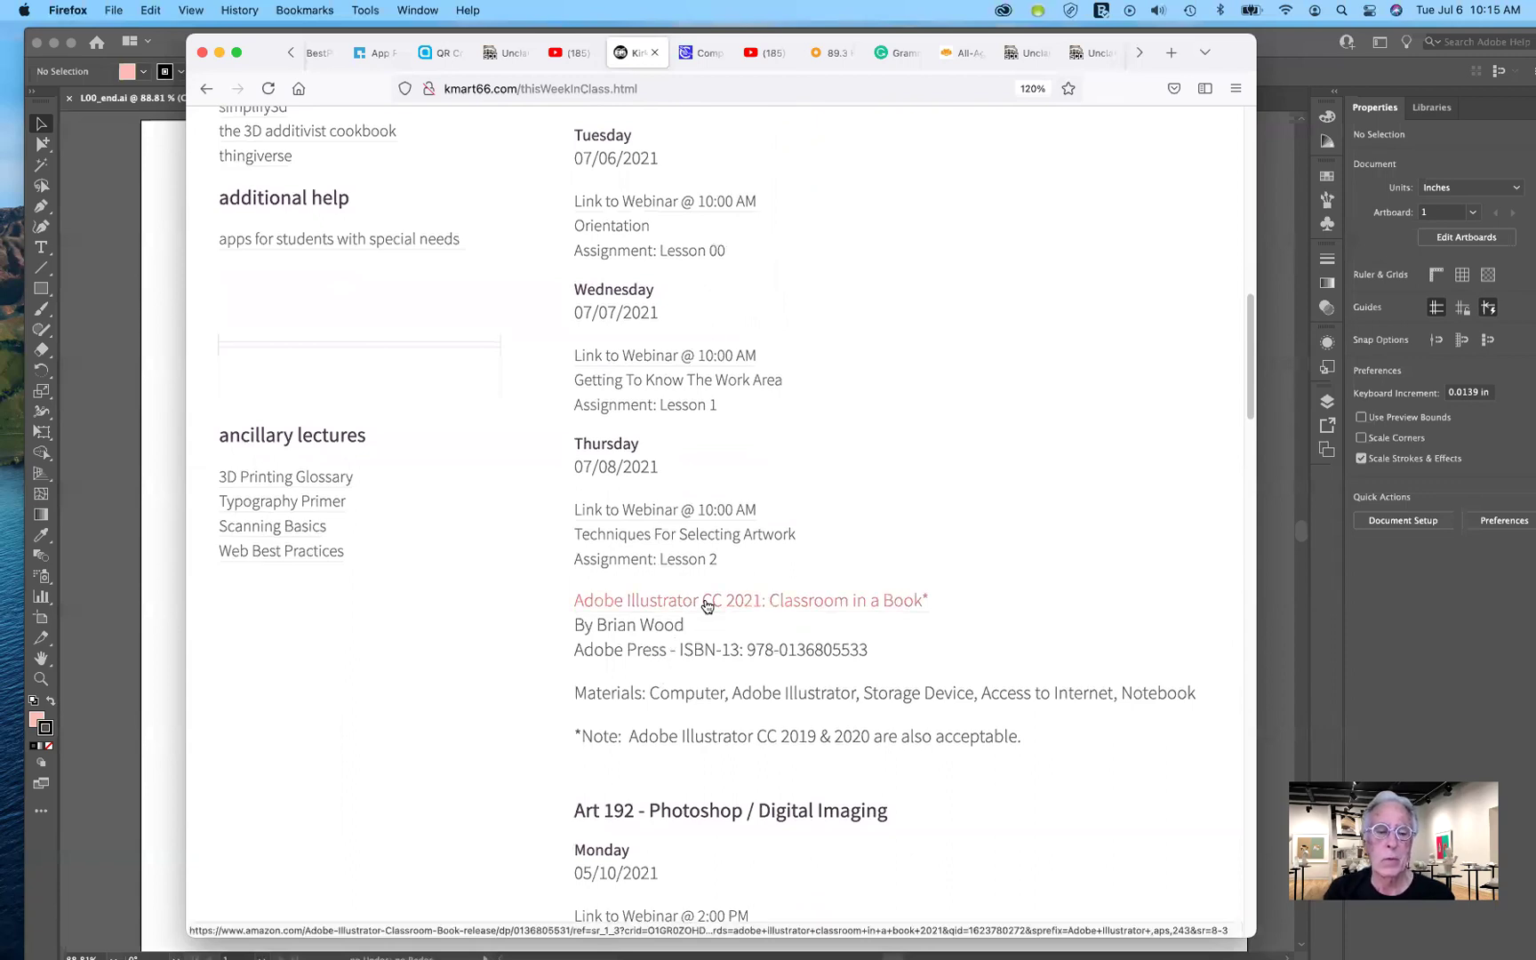
scroll(805, 671, "down", 4)
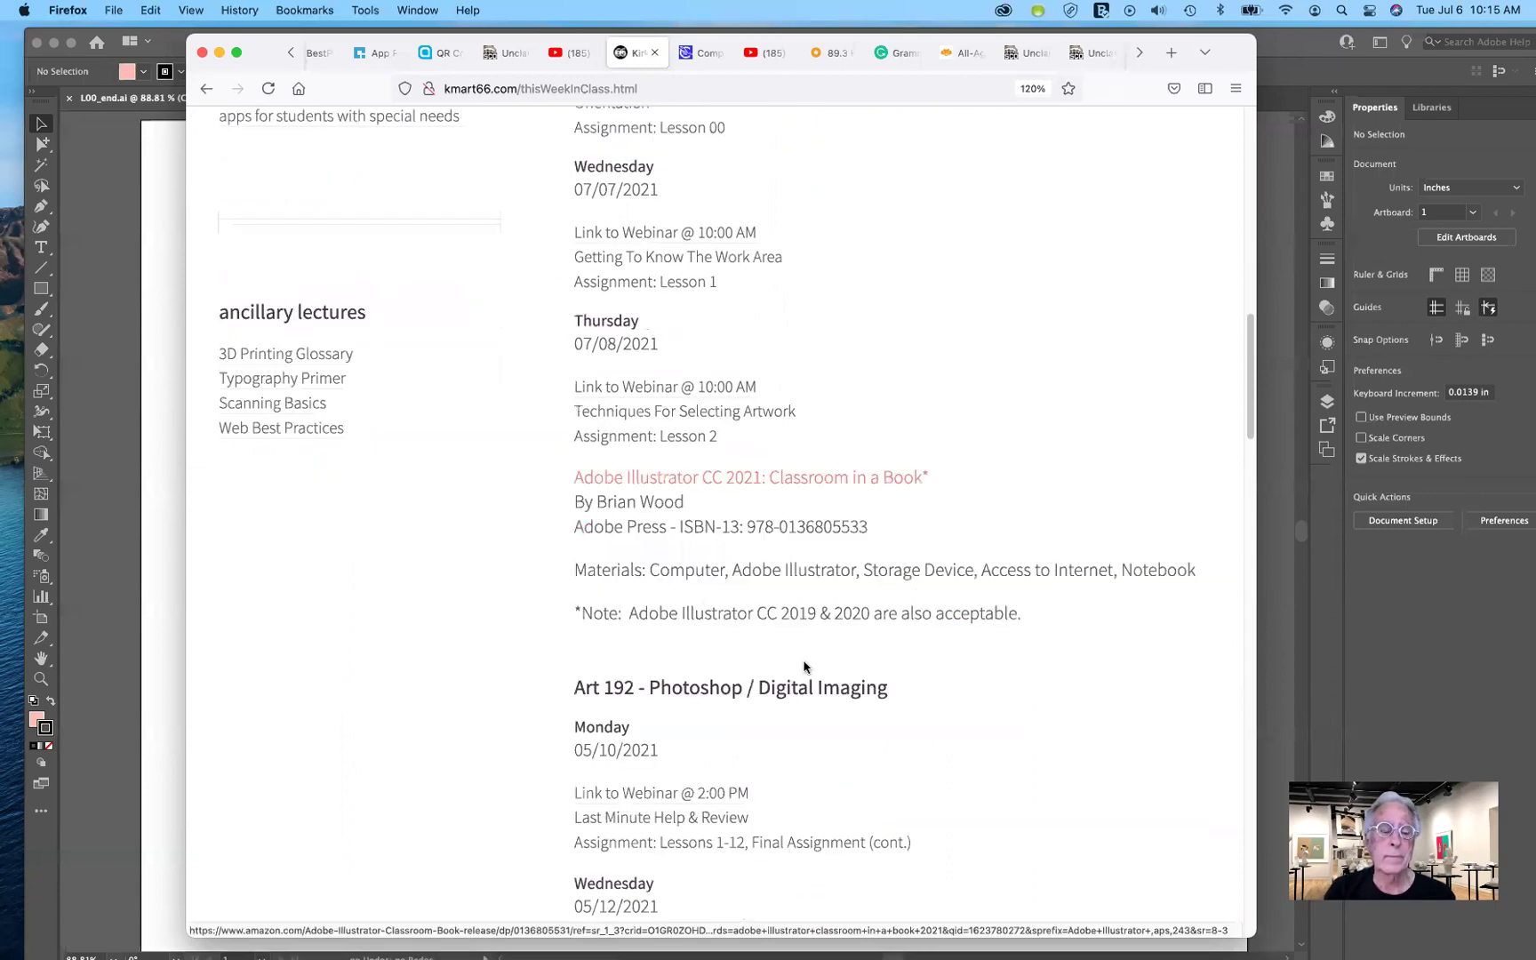
- Skim the weekly syllabi of the Art 192, 192B, 195, 195B and 196 classes and return to the Art 186 schedule
scroll(805, 667, "down", 5)
scroll(805, 667, "down", 12)
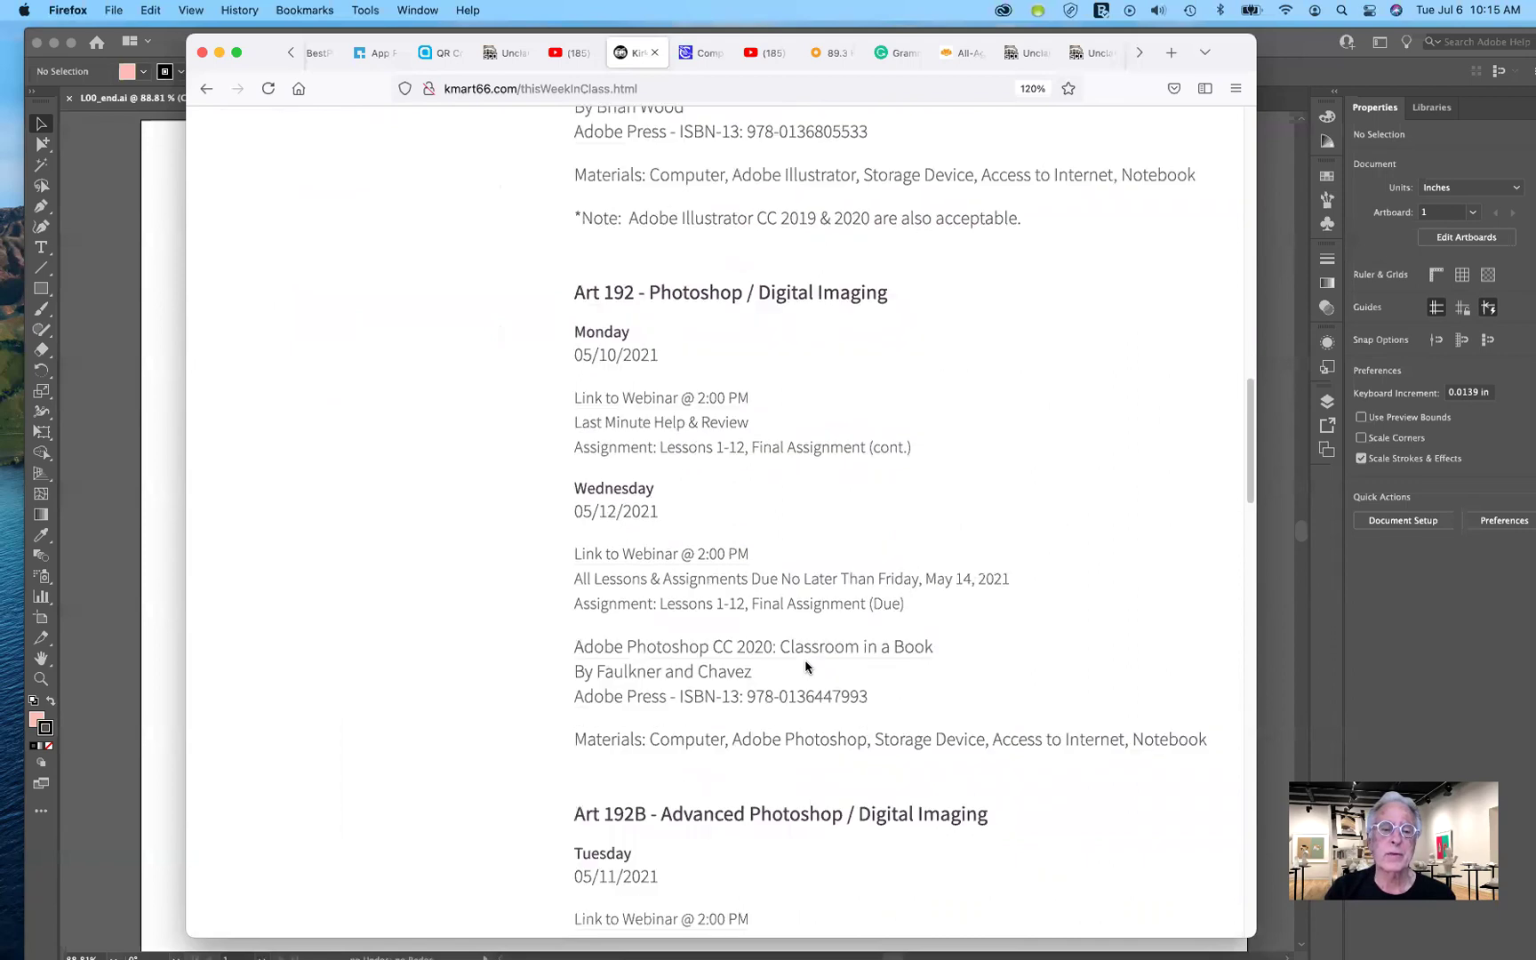
scroll(805, 667, "down", 20)
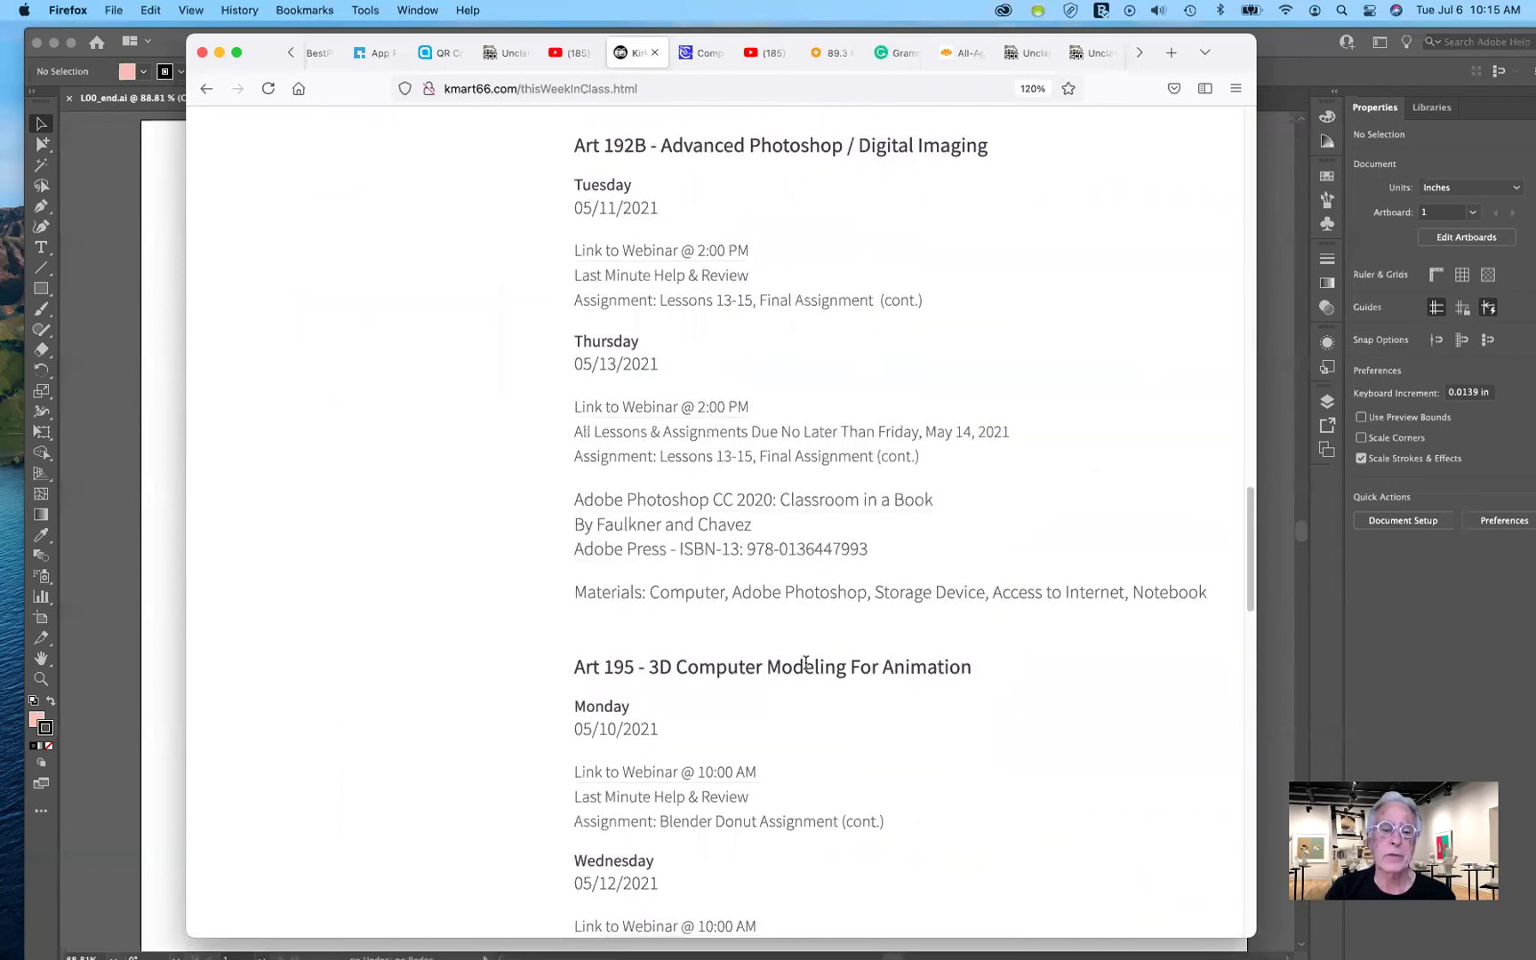
scroll(806, 667, "down", 11)
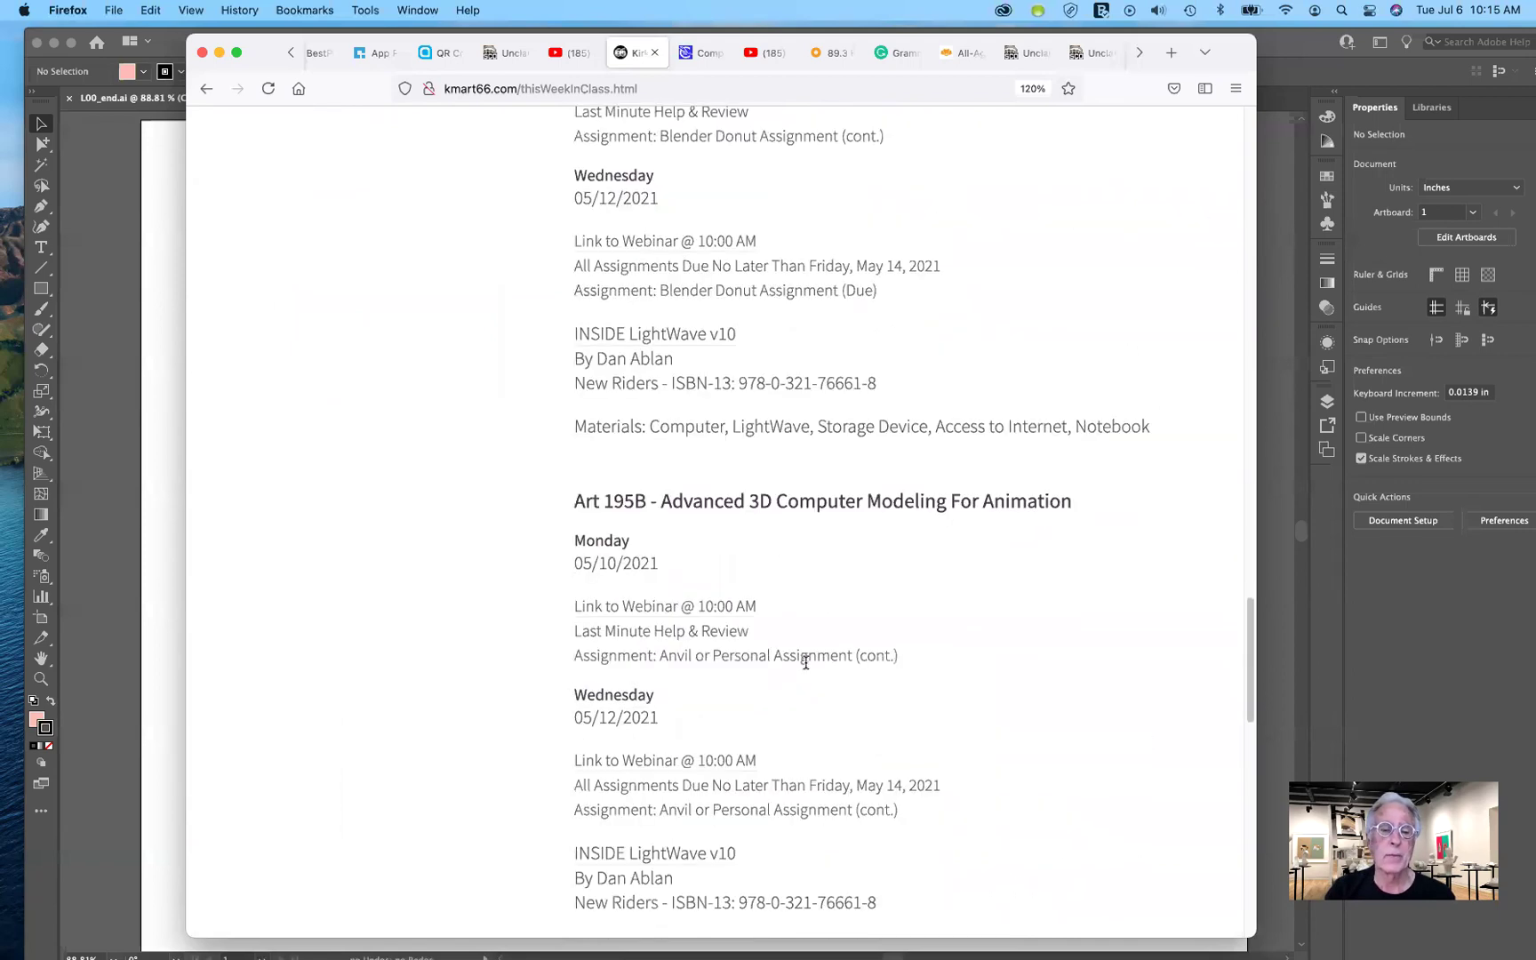
scroll(805, 666, "down", 6)
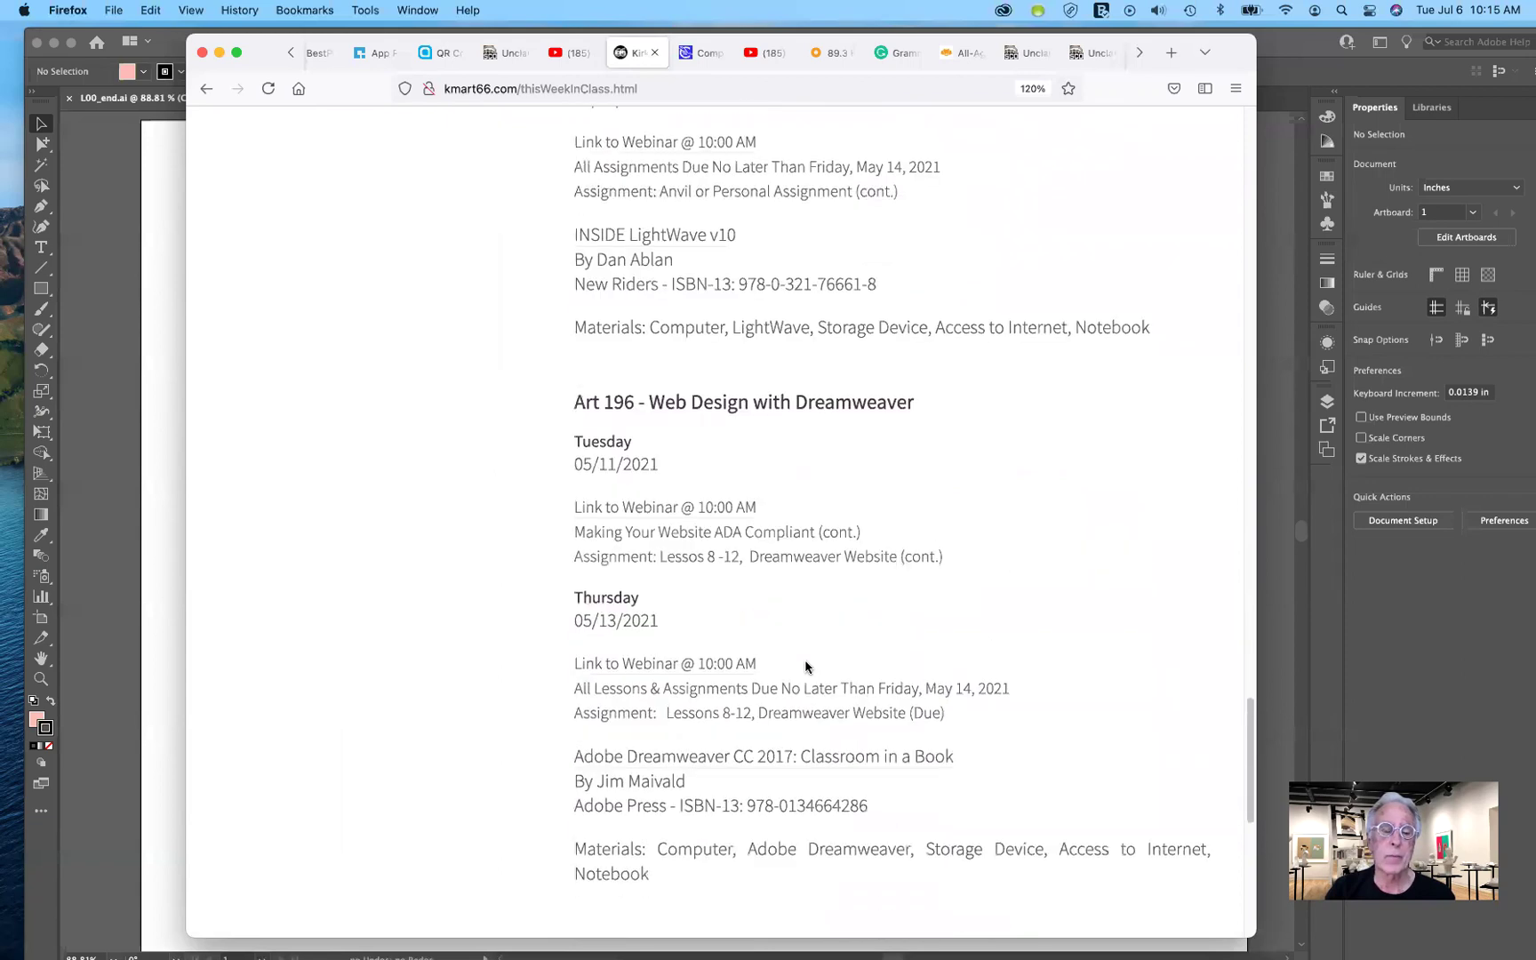
scroll(753, 557, "up", 7)
scroll(753, 557, "up", 20)
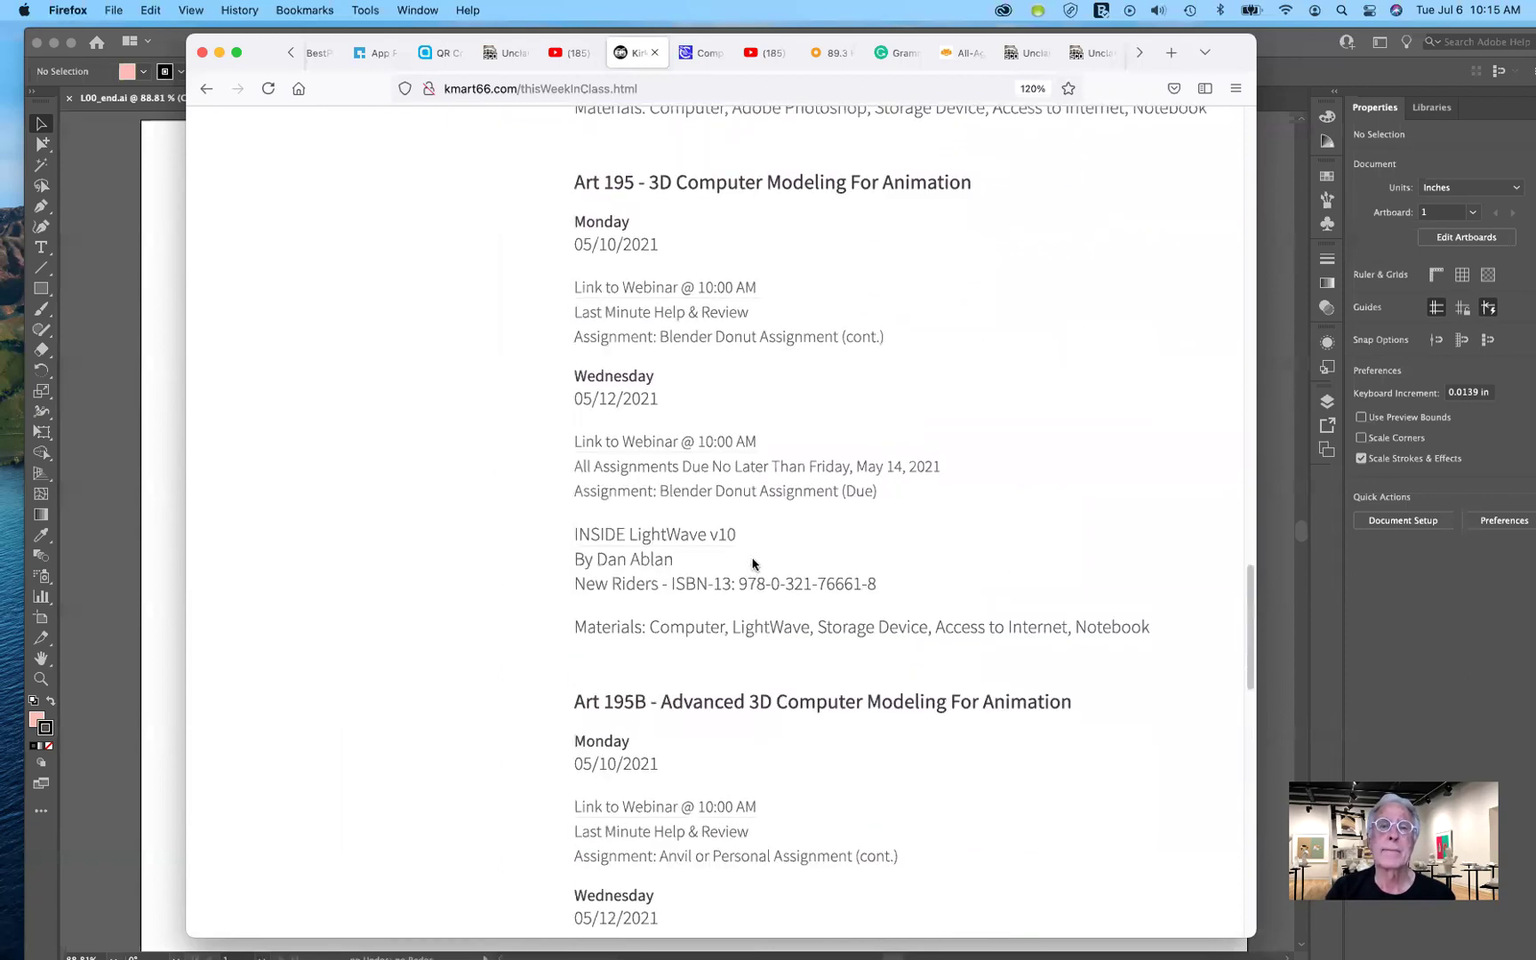
scroll(753, 557, "up", 20)
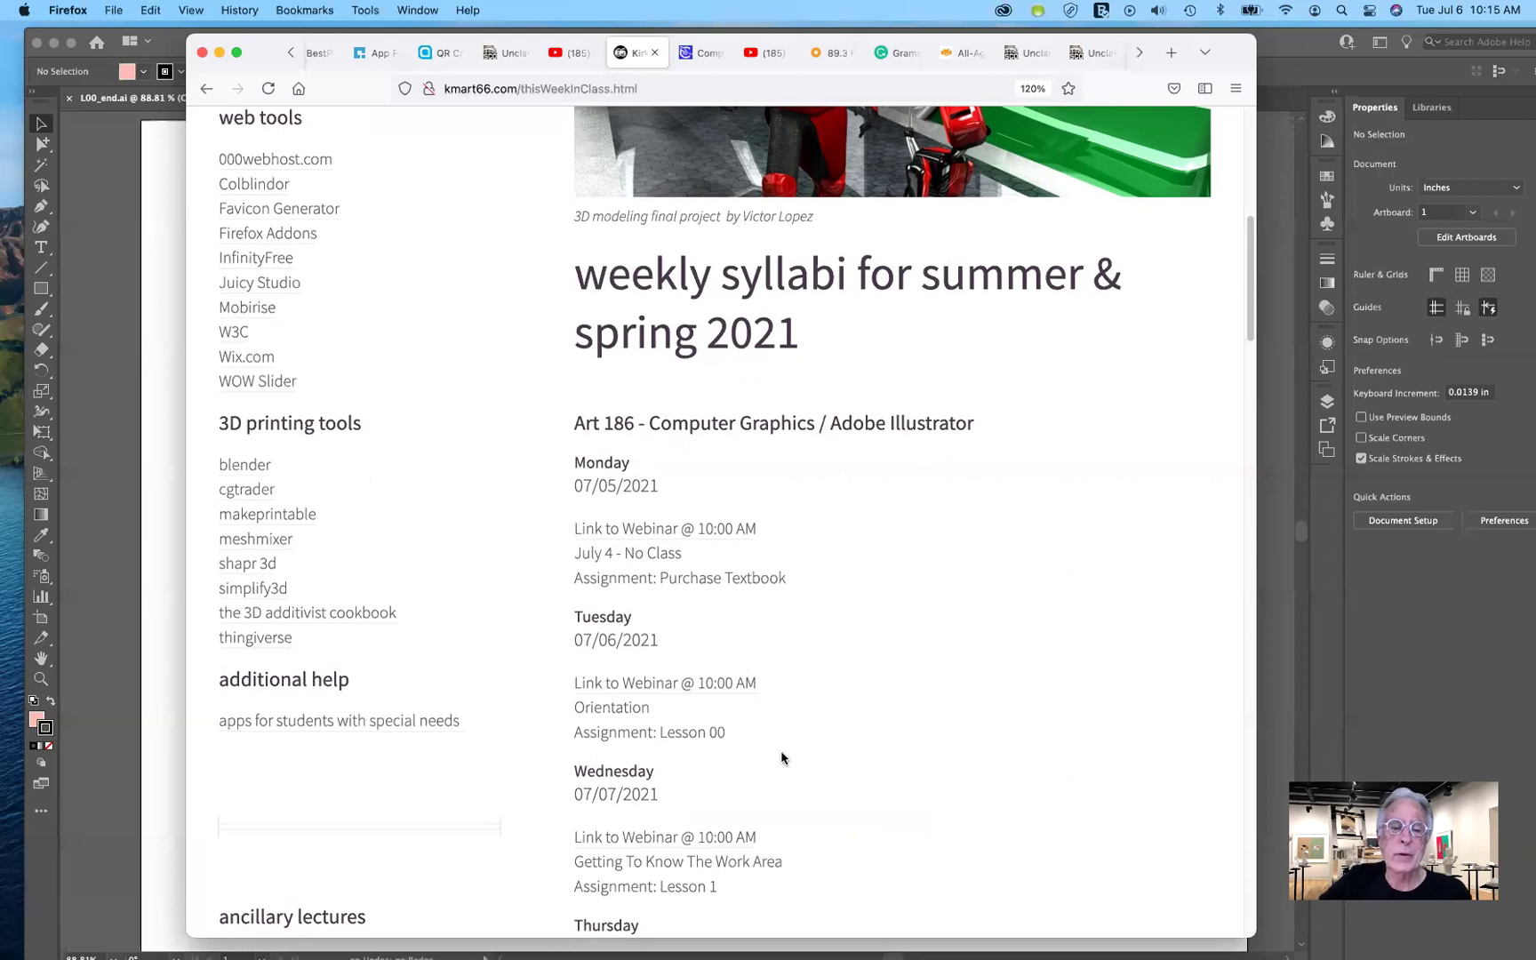
scroll(782, 759, "down", 2)
scroll(783, 758, "down", 1)
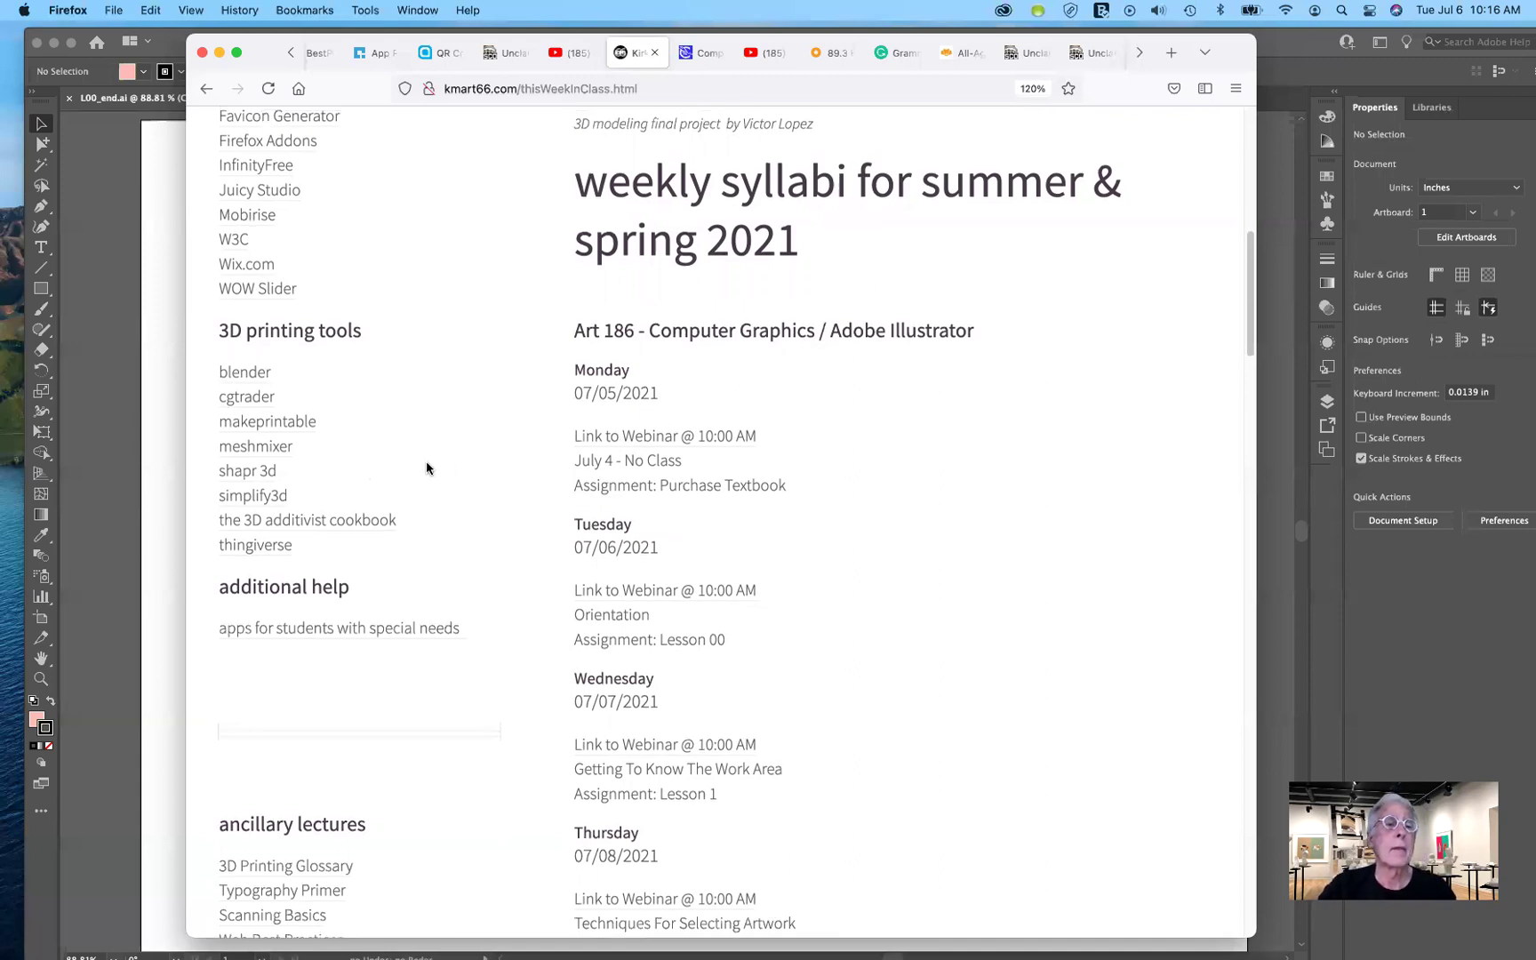
- Open CollegeBuys.org from the weekly class page's helpful links and go to its store for students
scroll(426, 468, "up", 4)
scroll(427, 463, "up", 5)
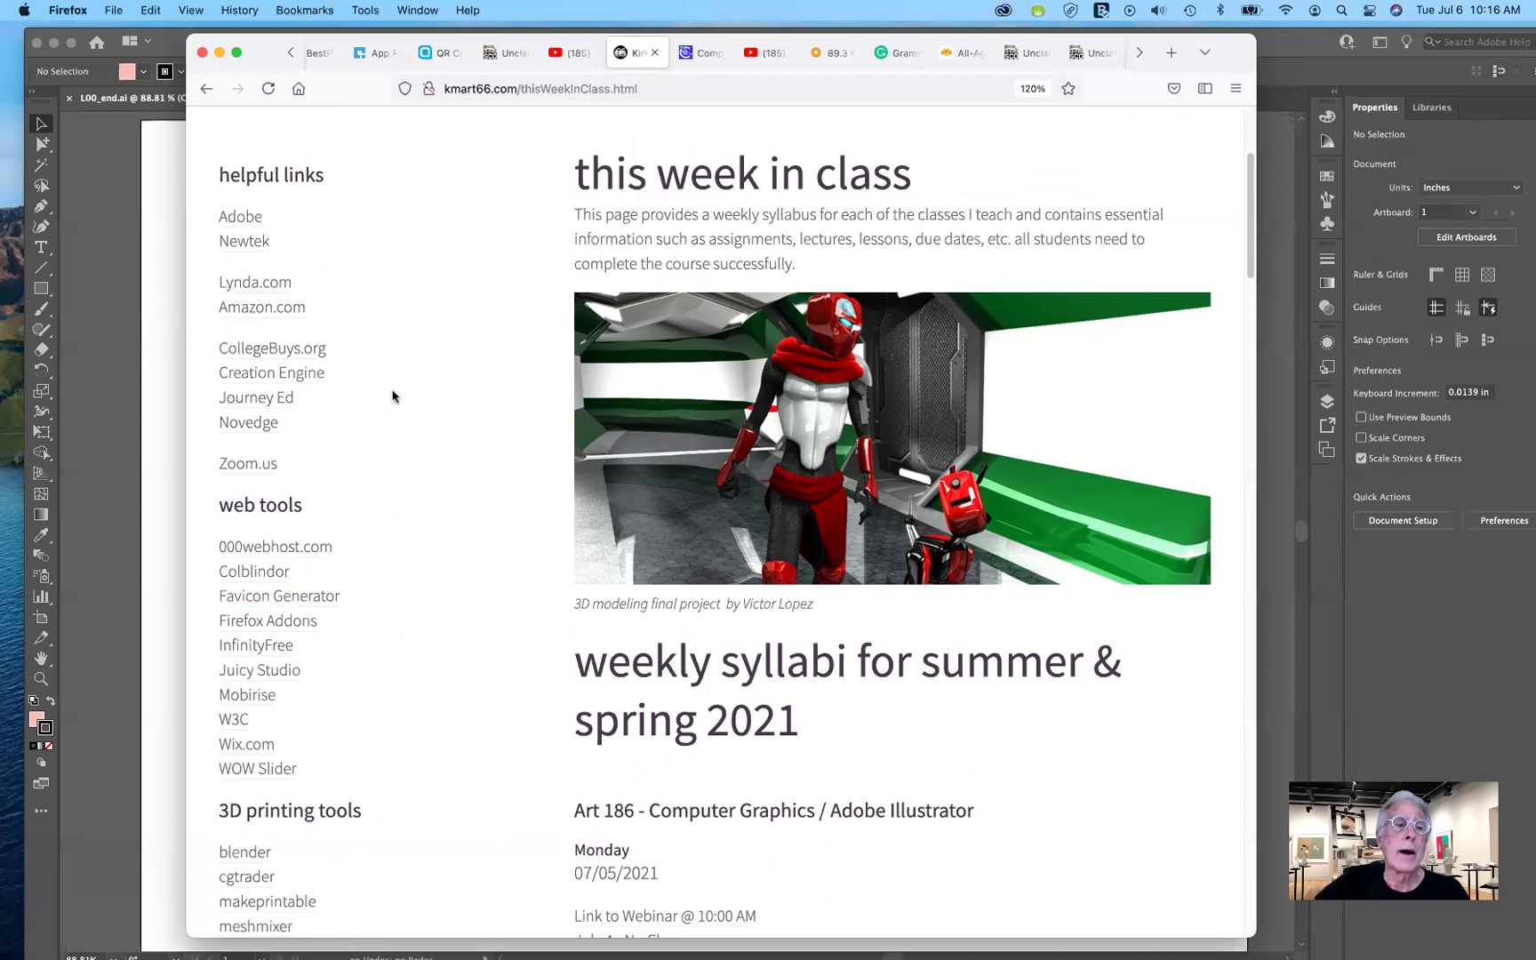
left_click(307, 353)
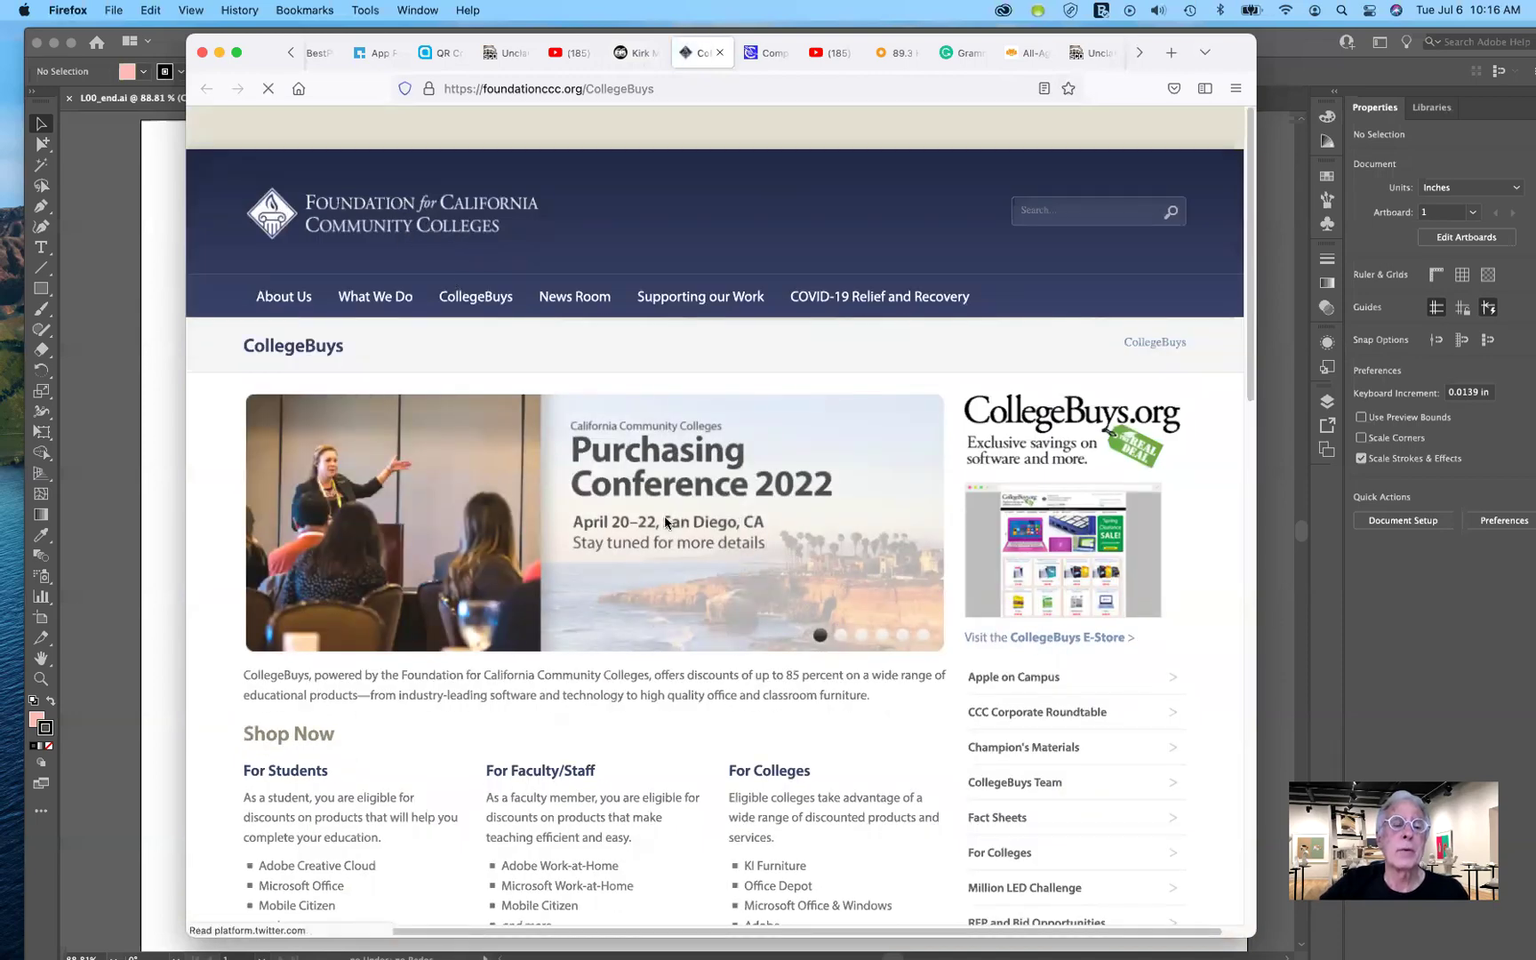
scroll(697, 557, "down", 5)
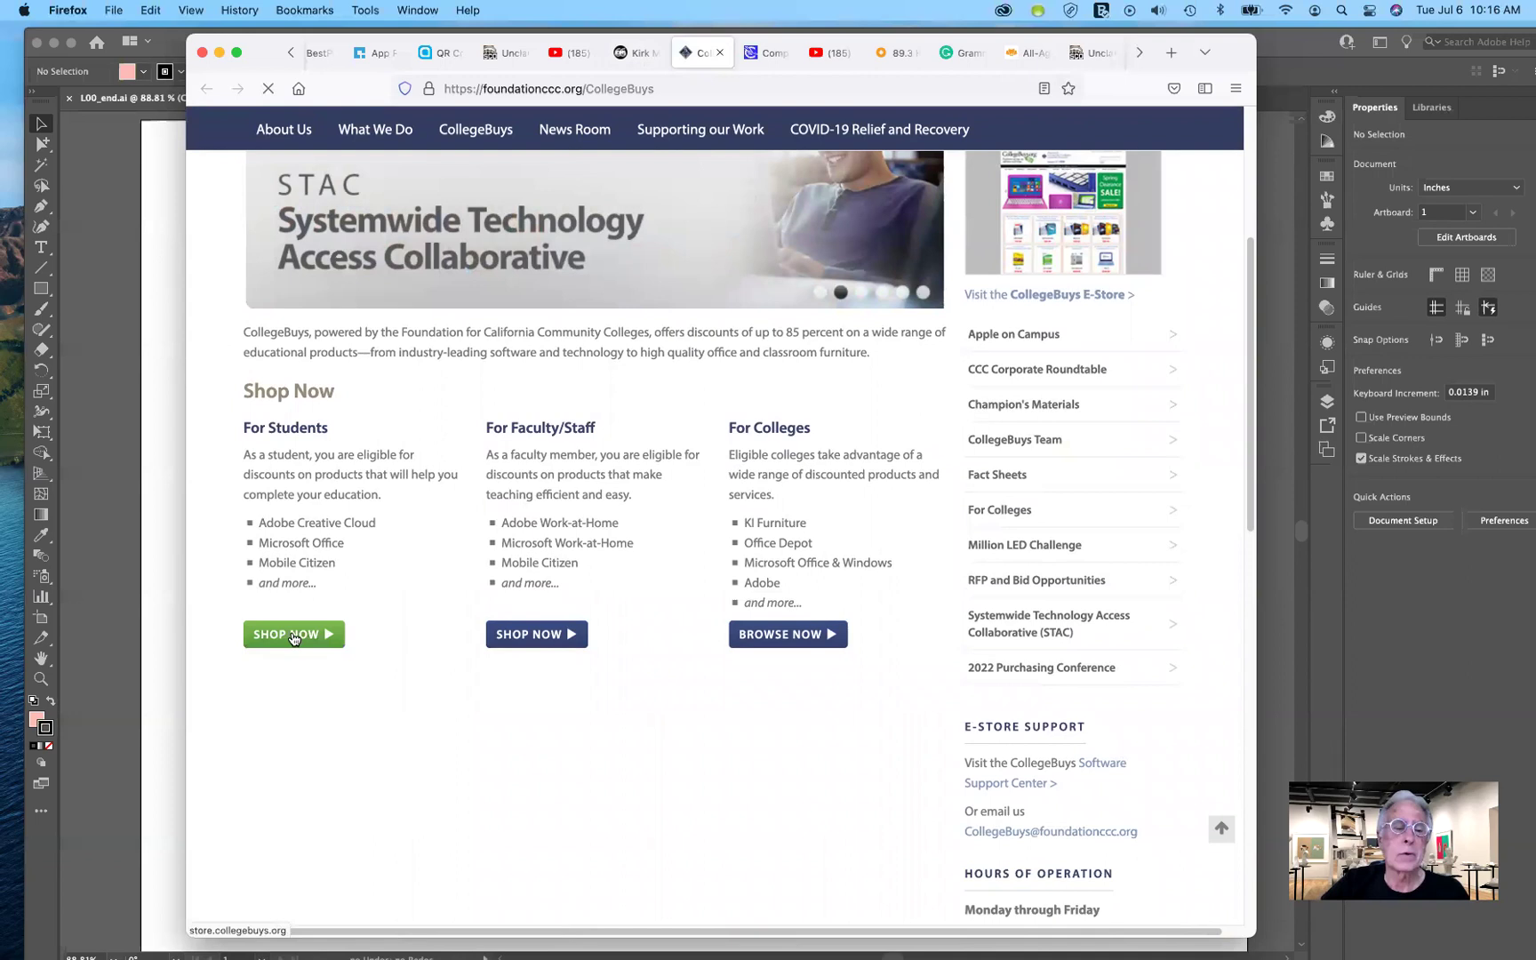
left_click(294, 635)
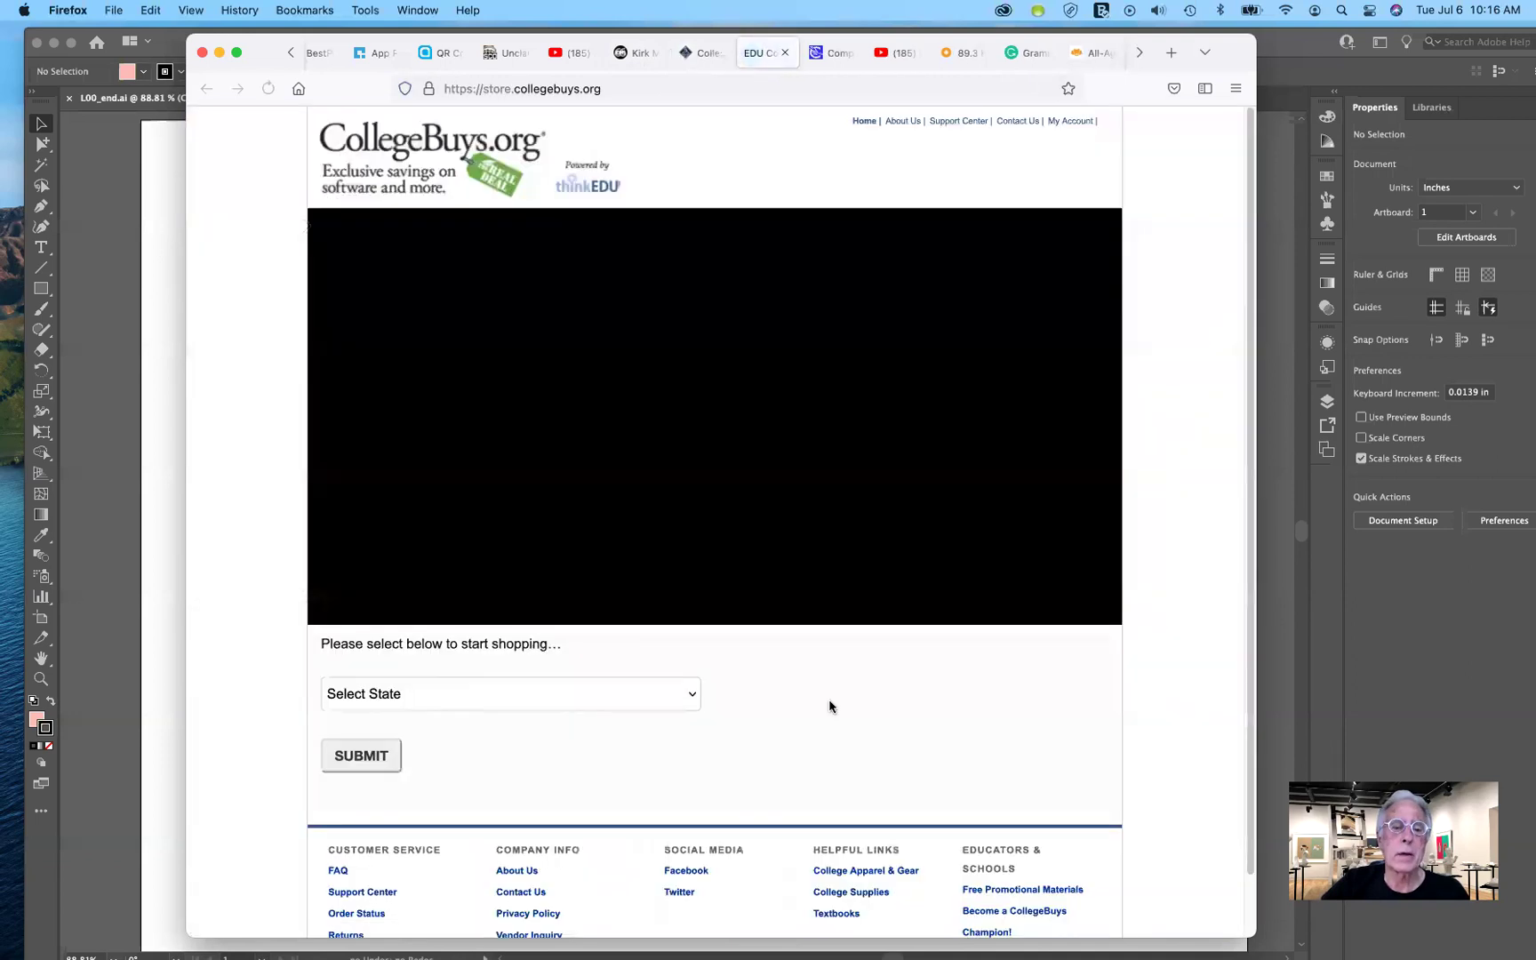
- Select California as the state and submit it to enter the CollegeBuys student store
scroll(834, 697, "down", 2)
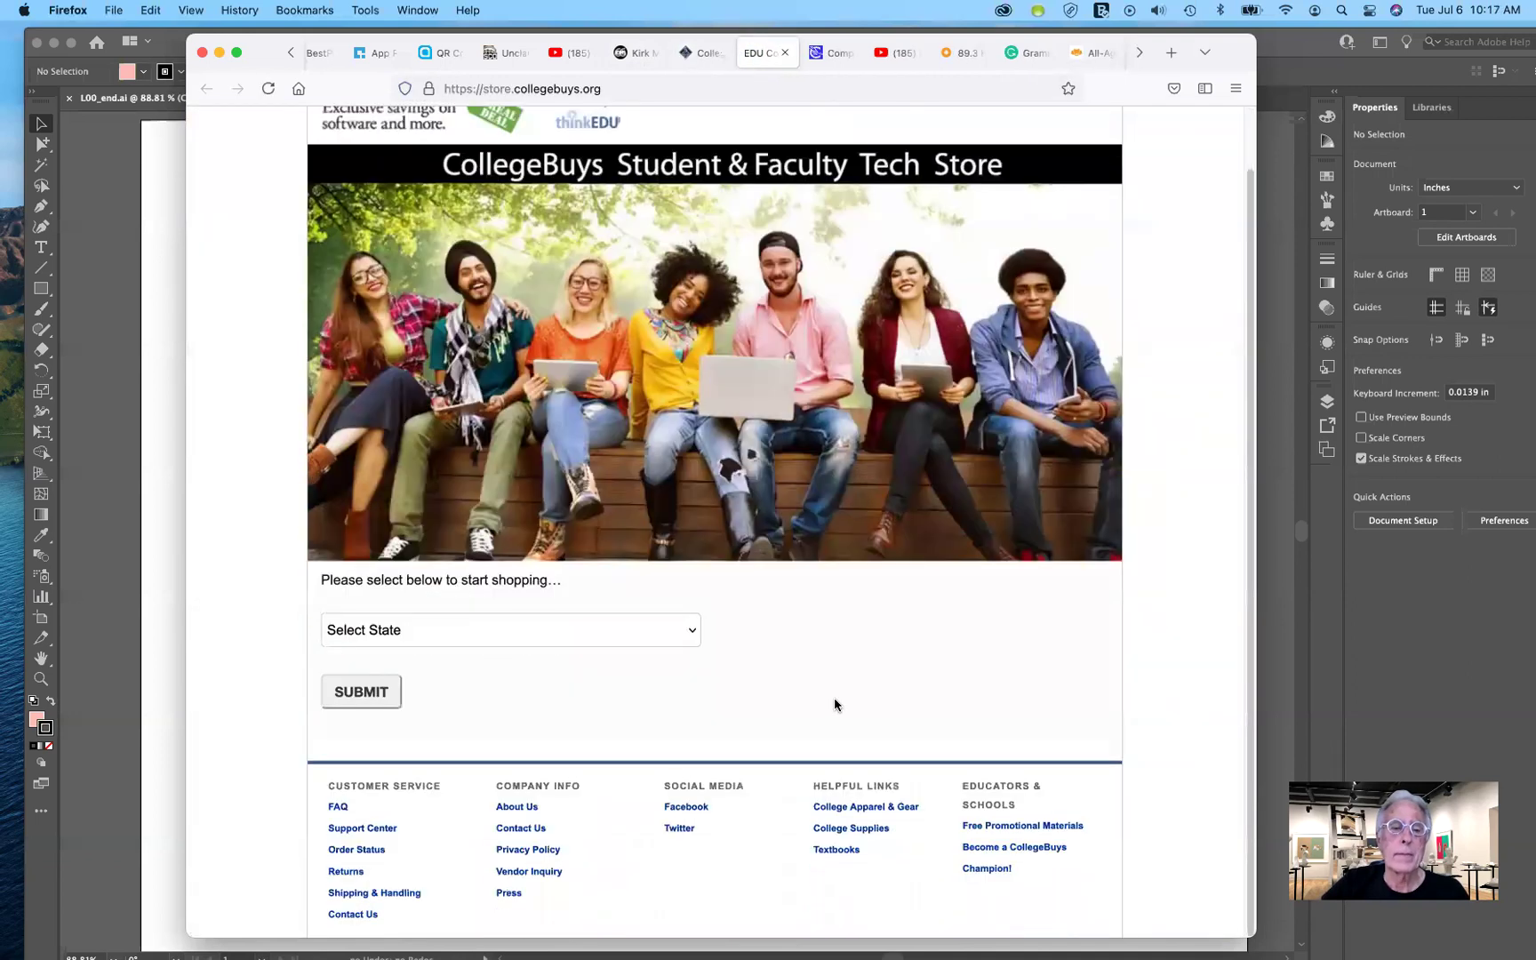
left_click(555, 633)
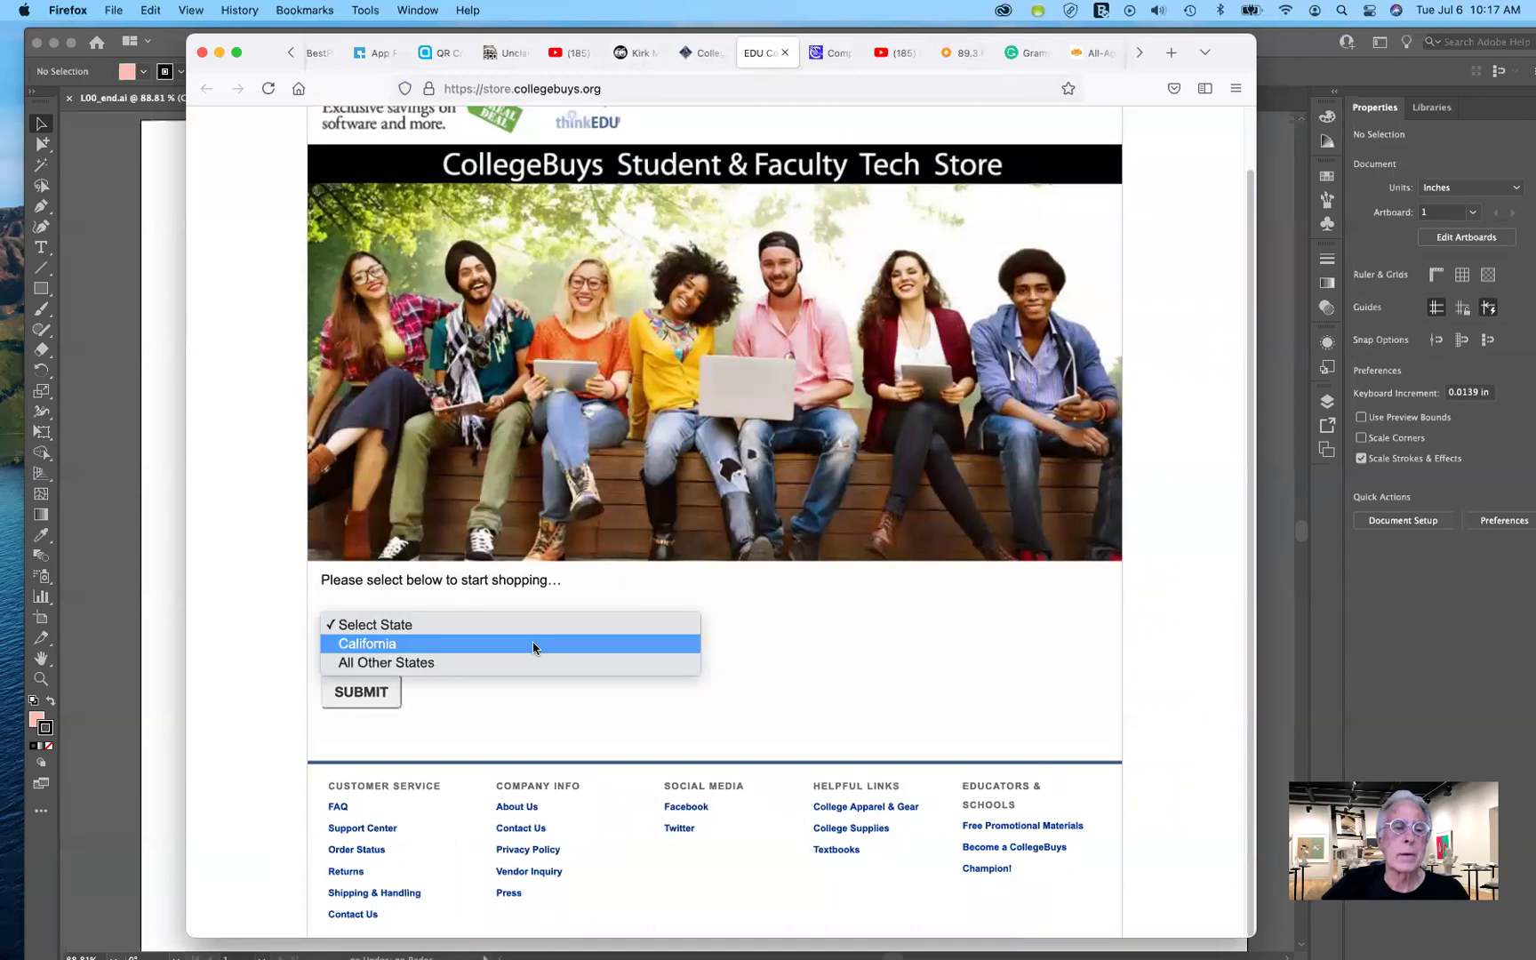
left_click(525, 643)
left_click(377, 751)
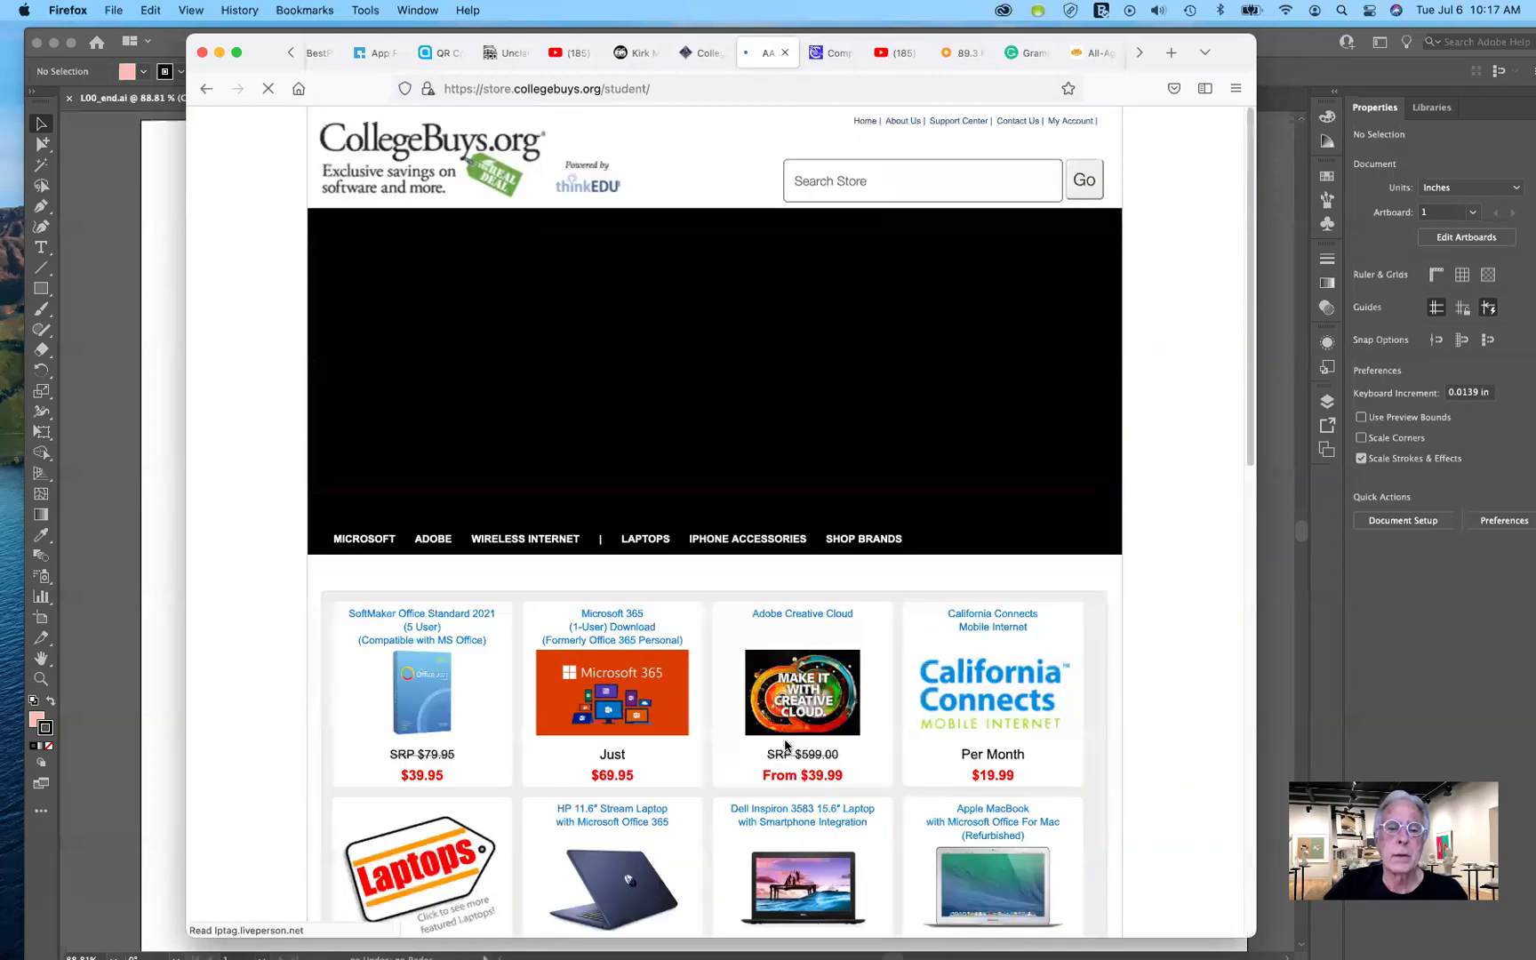
- Open the Adobe Creative Cloud offer in the student store and examine its semester and annual license options
scroll(785, 745, "down", 5)
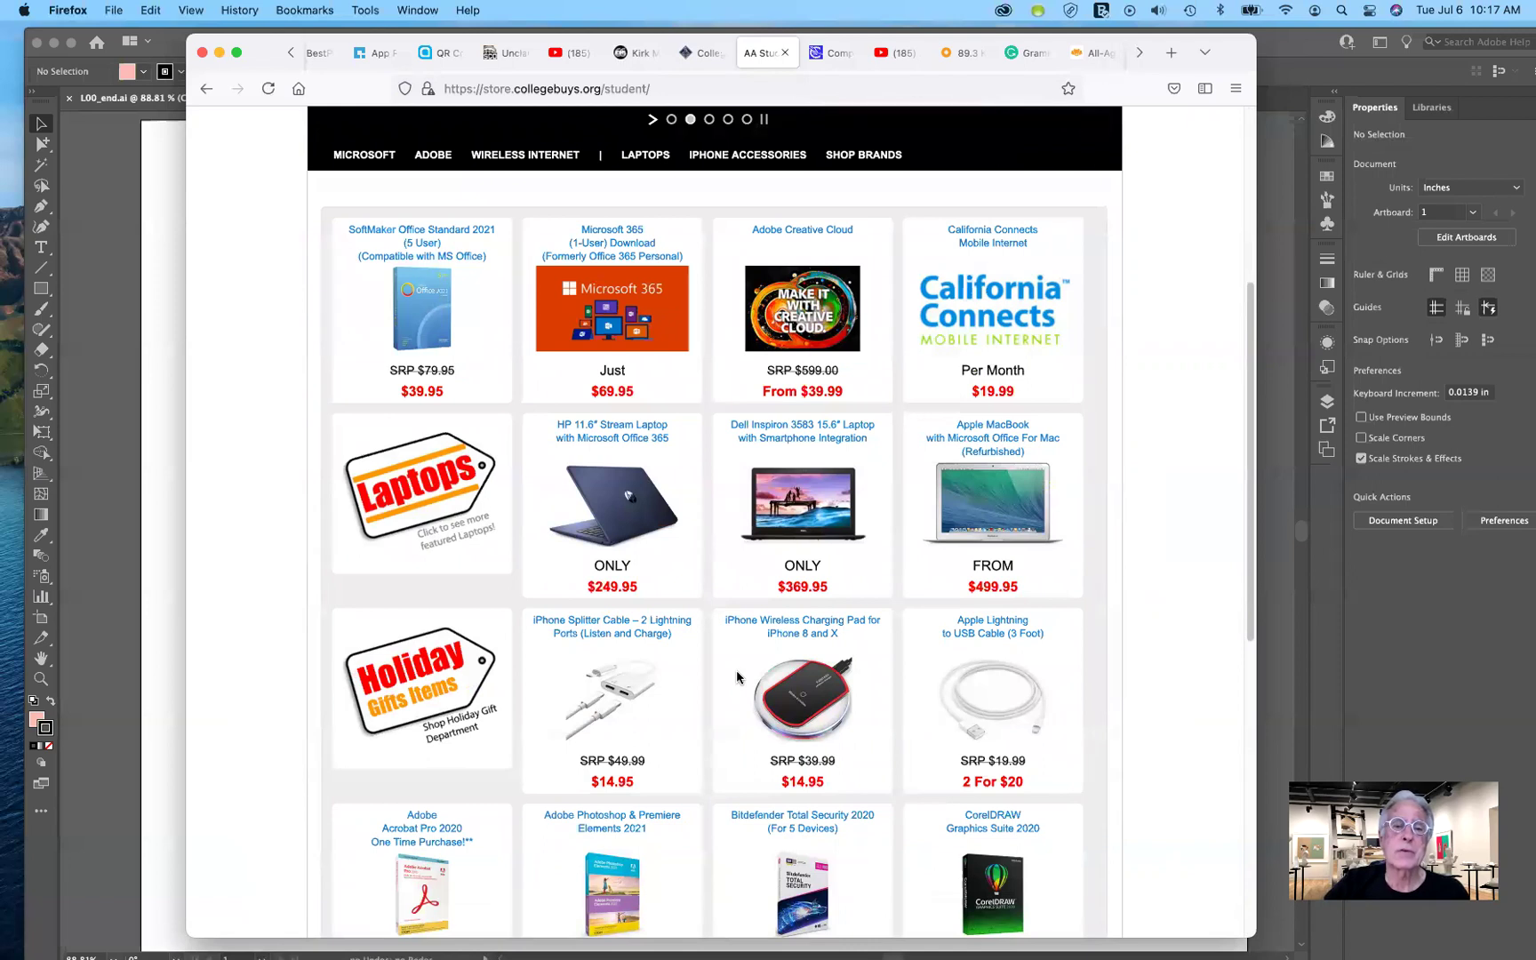
scroll(736, 675, "up", 2)
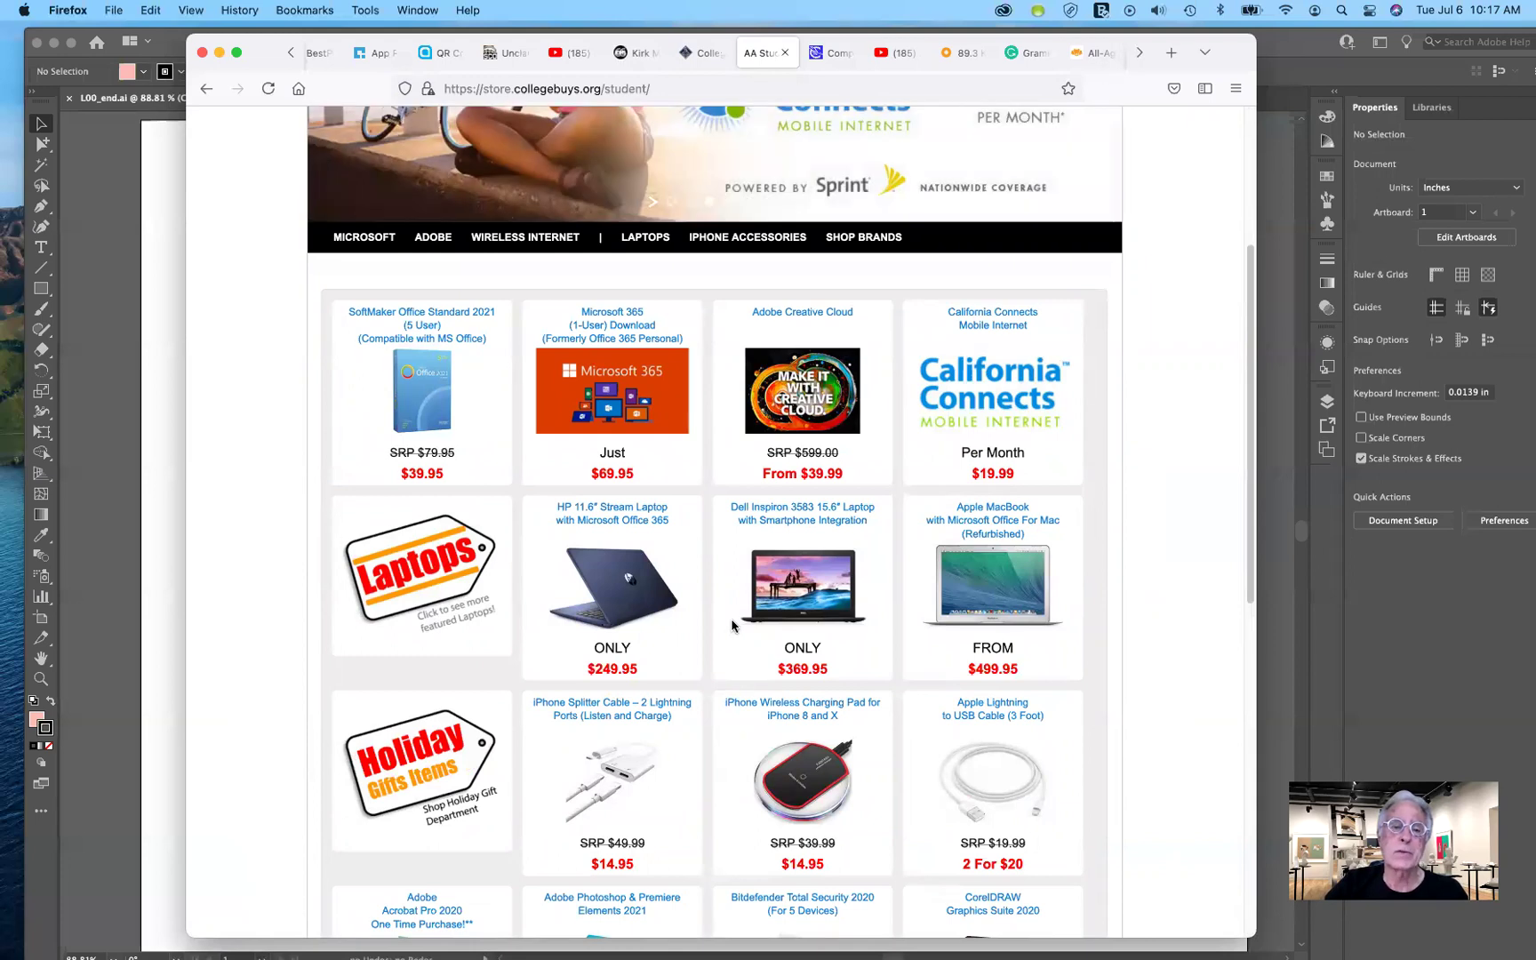
scroll(731, 625, "up", 1)
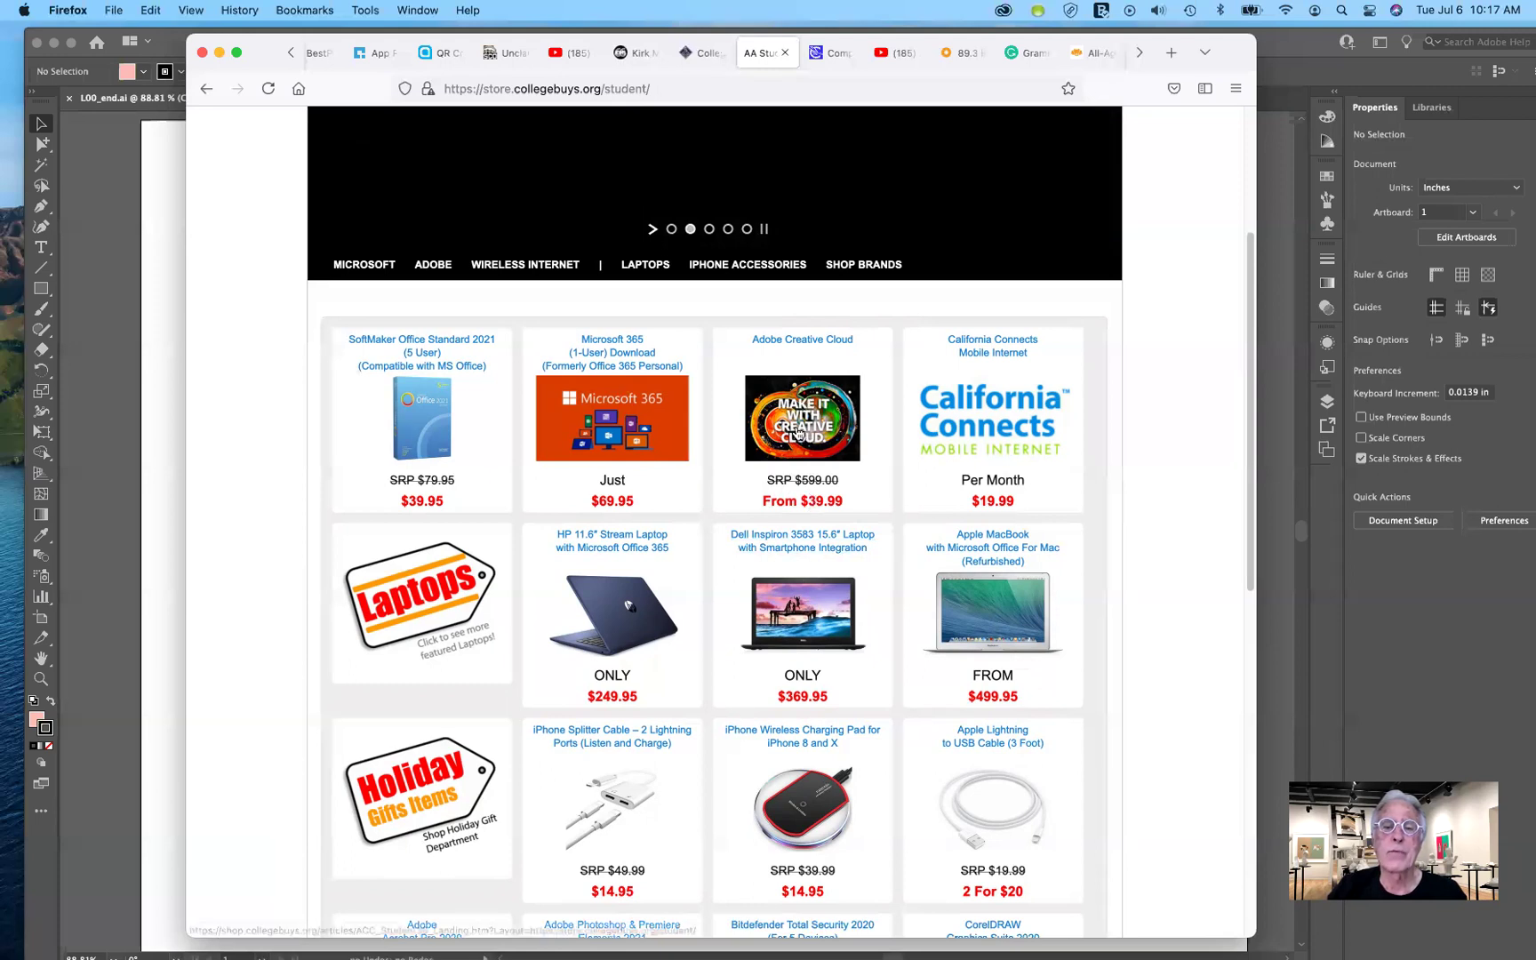
left_click(805, 402)
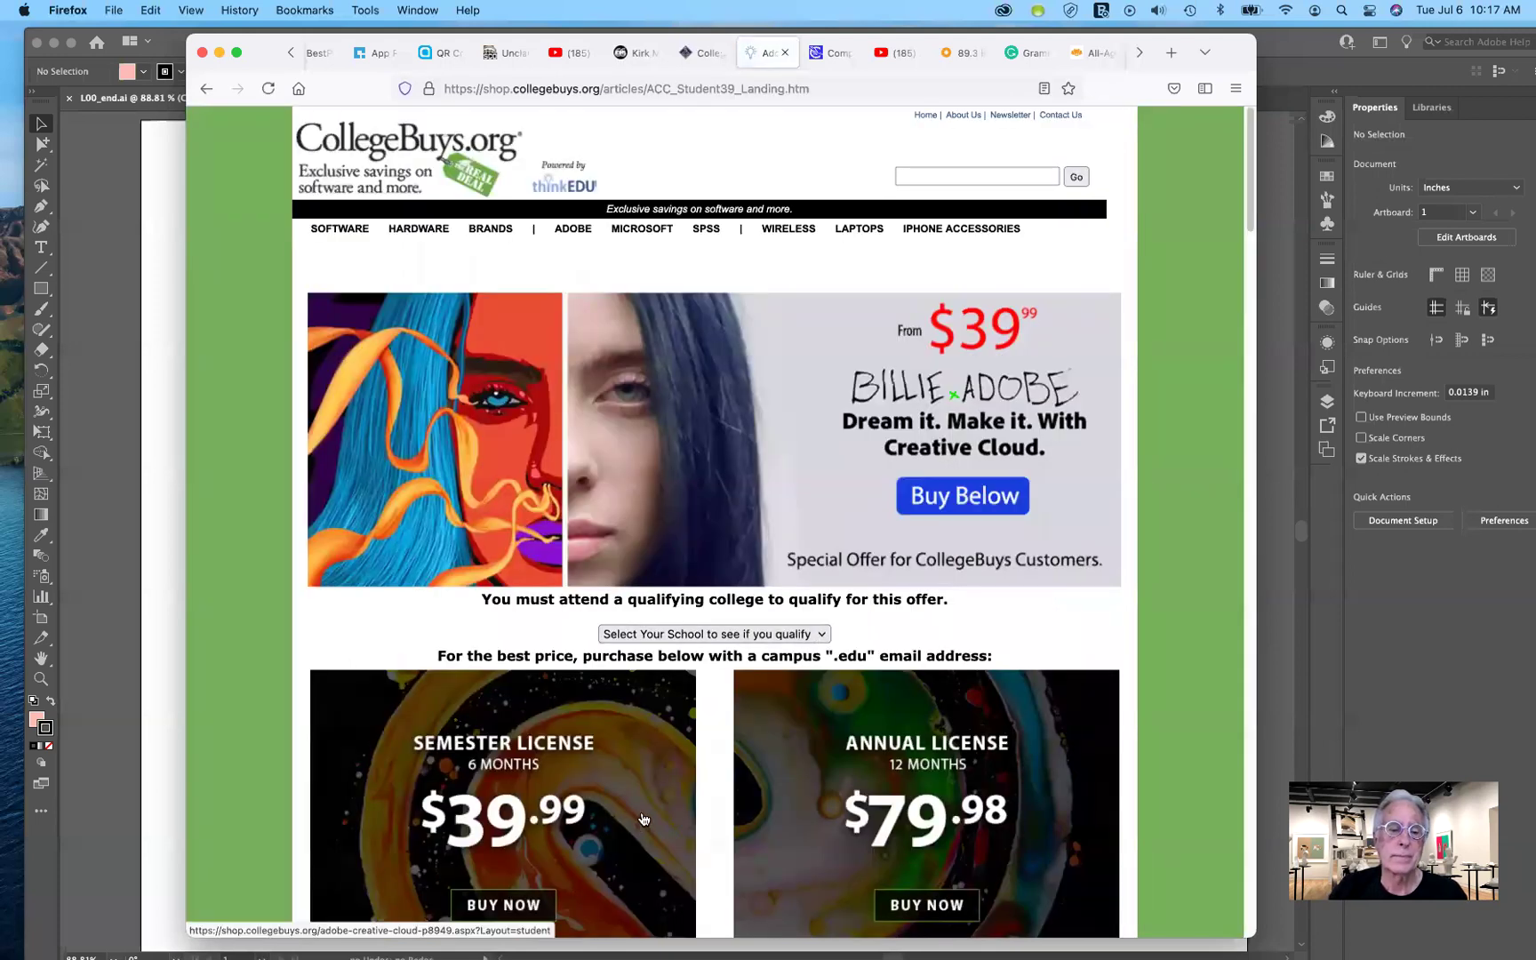
scroll(622, 800, "down", 3)
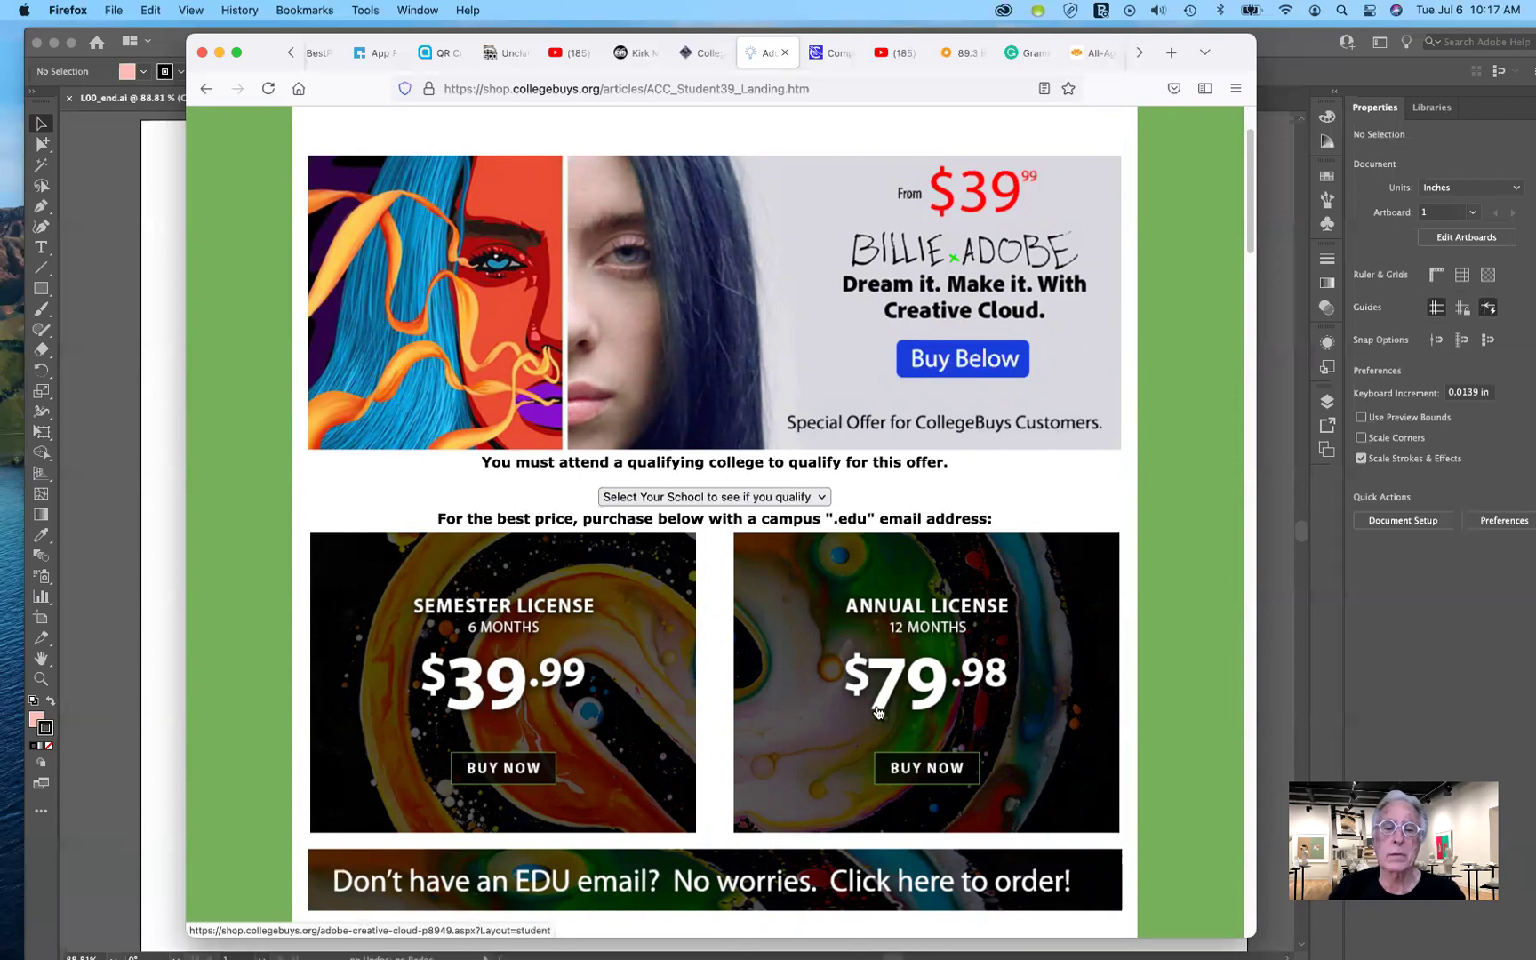
scroll(878, 711, "up", 3)
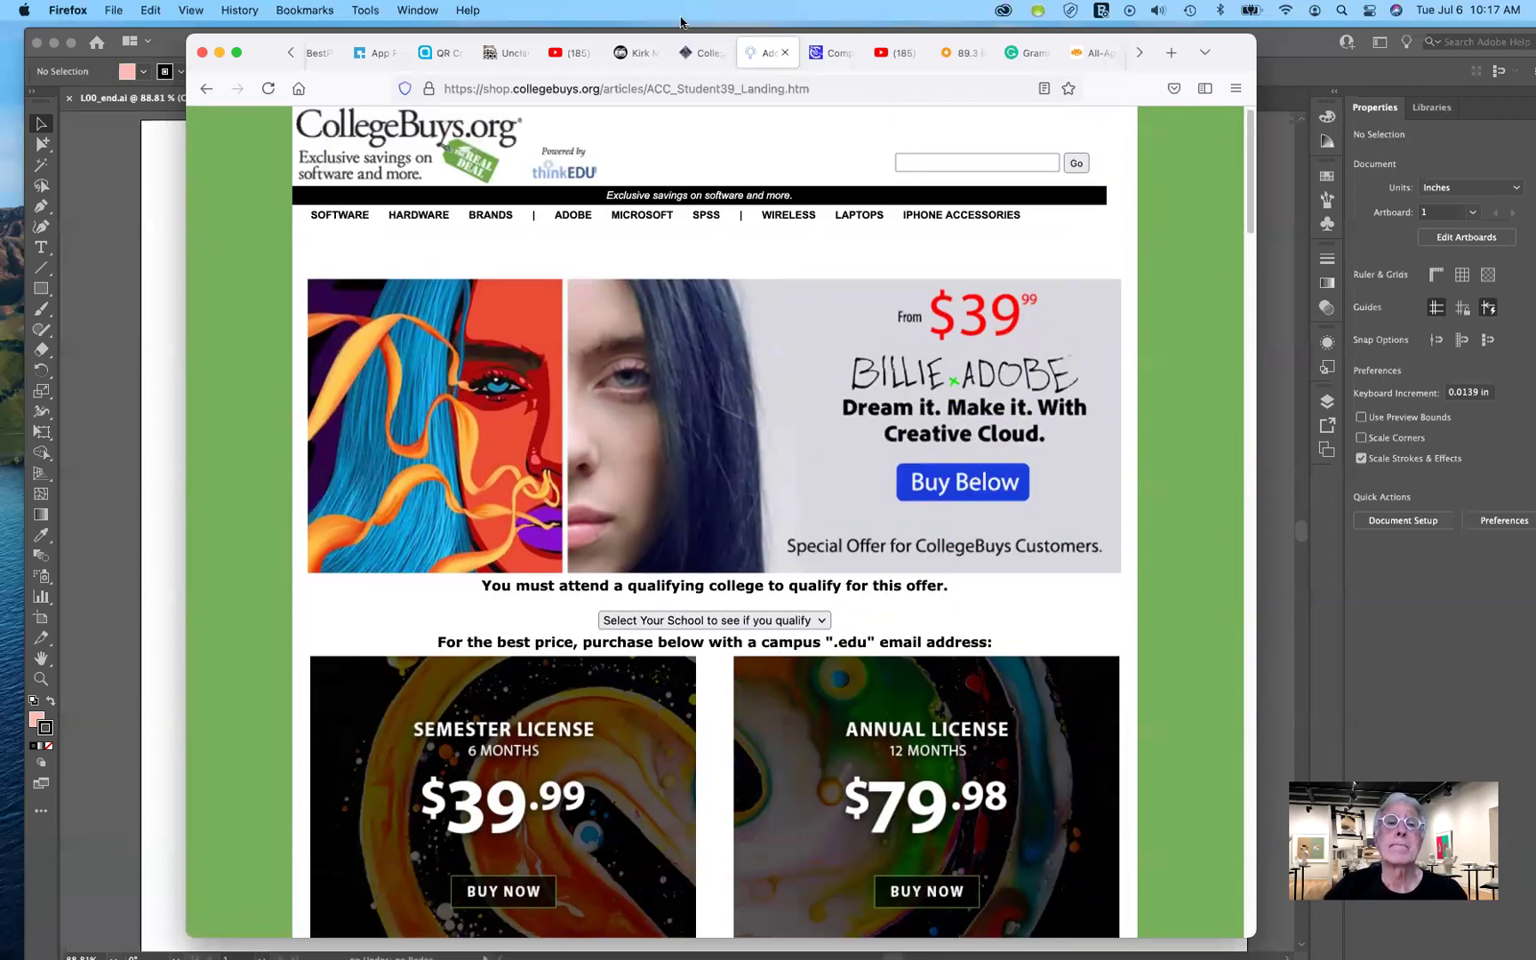
- Close the Adobe offer and CollegeBuys pages and return to the instructor's weekly class page
left_click(787, 54)
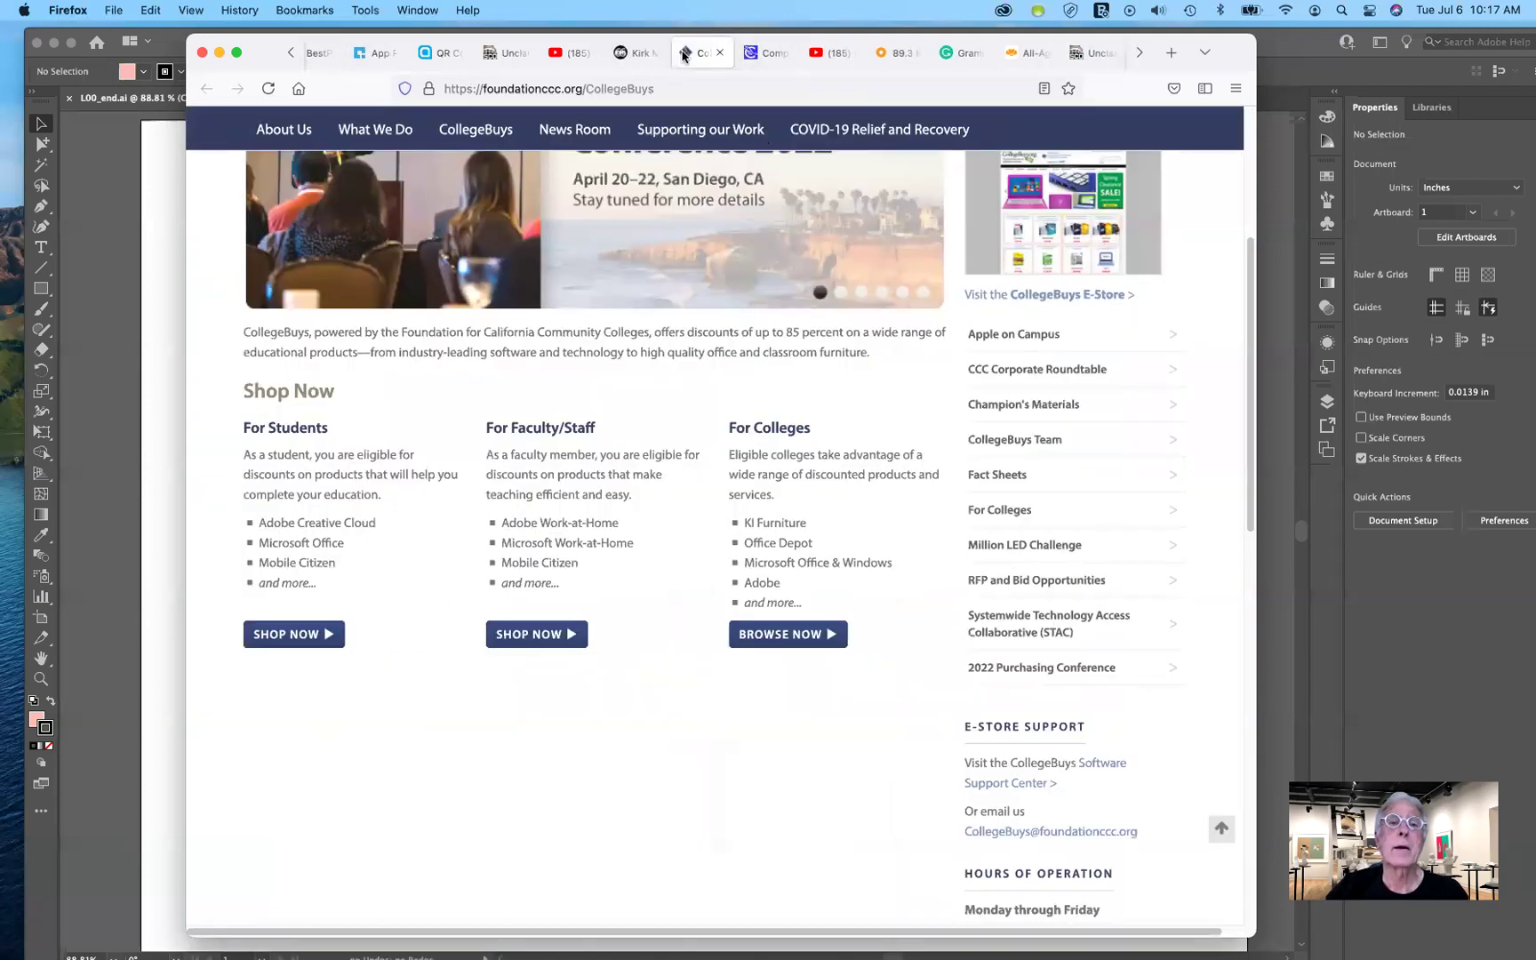
left_click(720, 53)
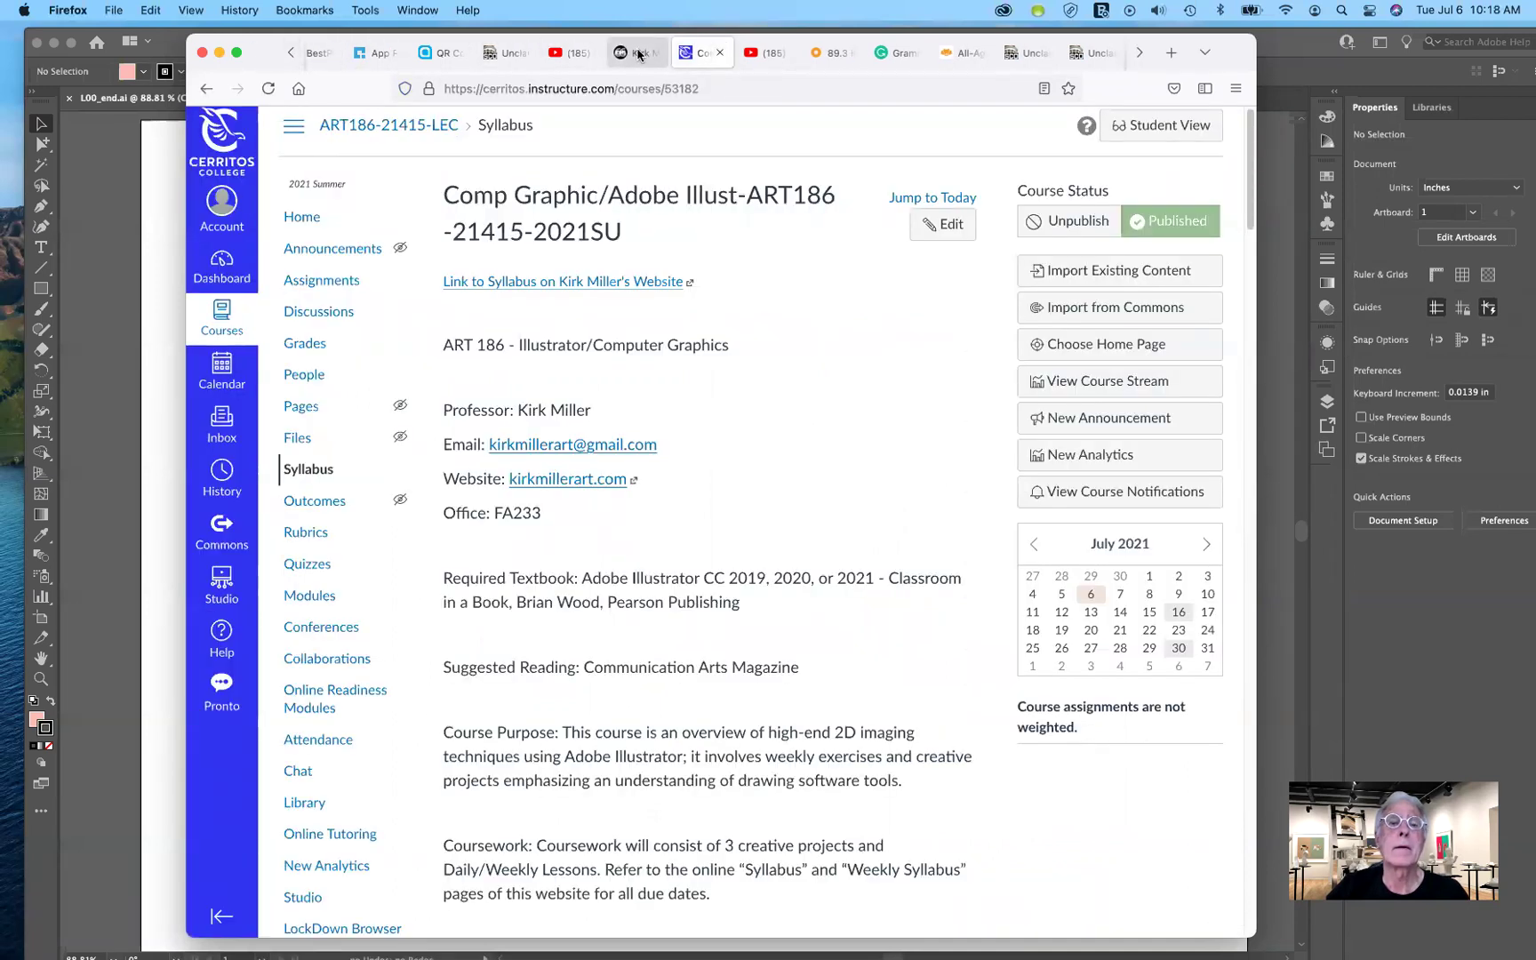
left_click(637, 55)
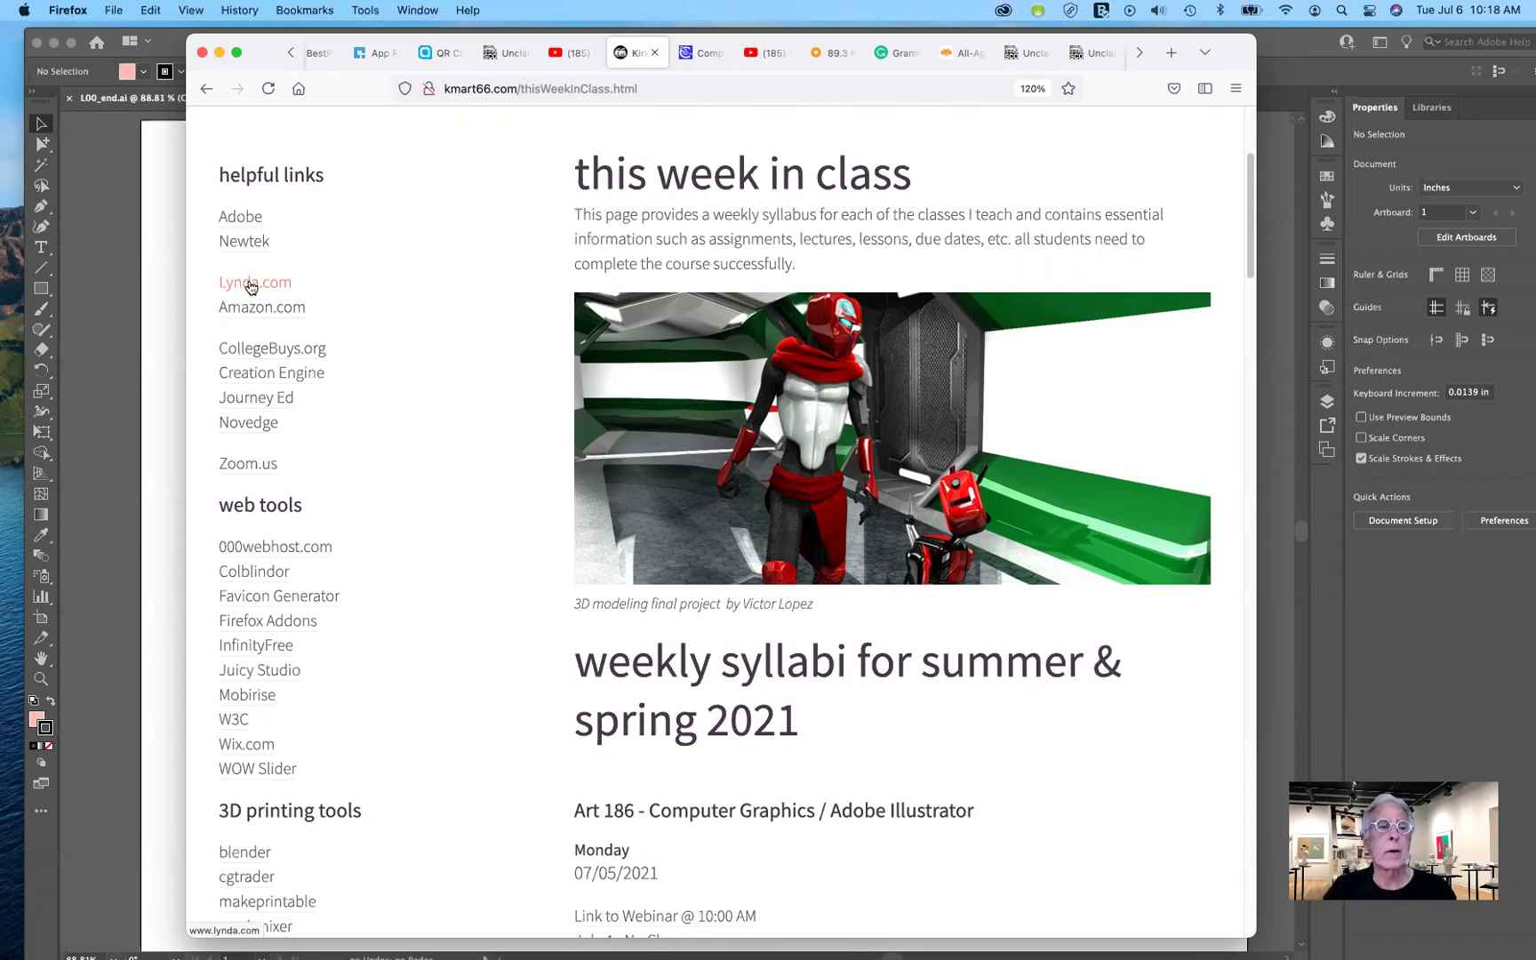
- Go to the LA County Library website at lacountylibrary.org from the weekly class page
left_click(658, 87)
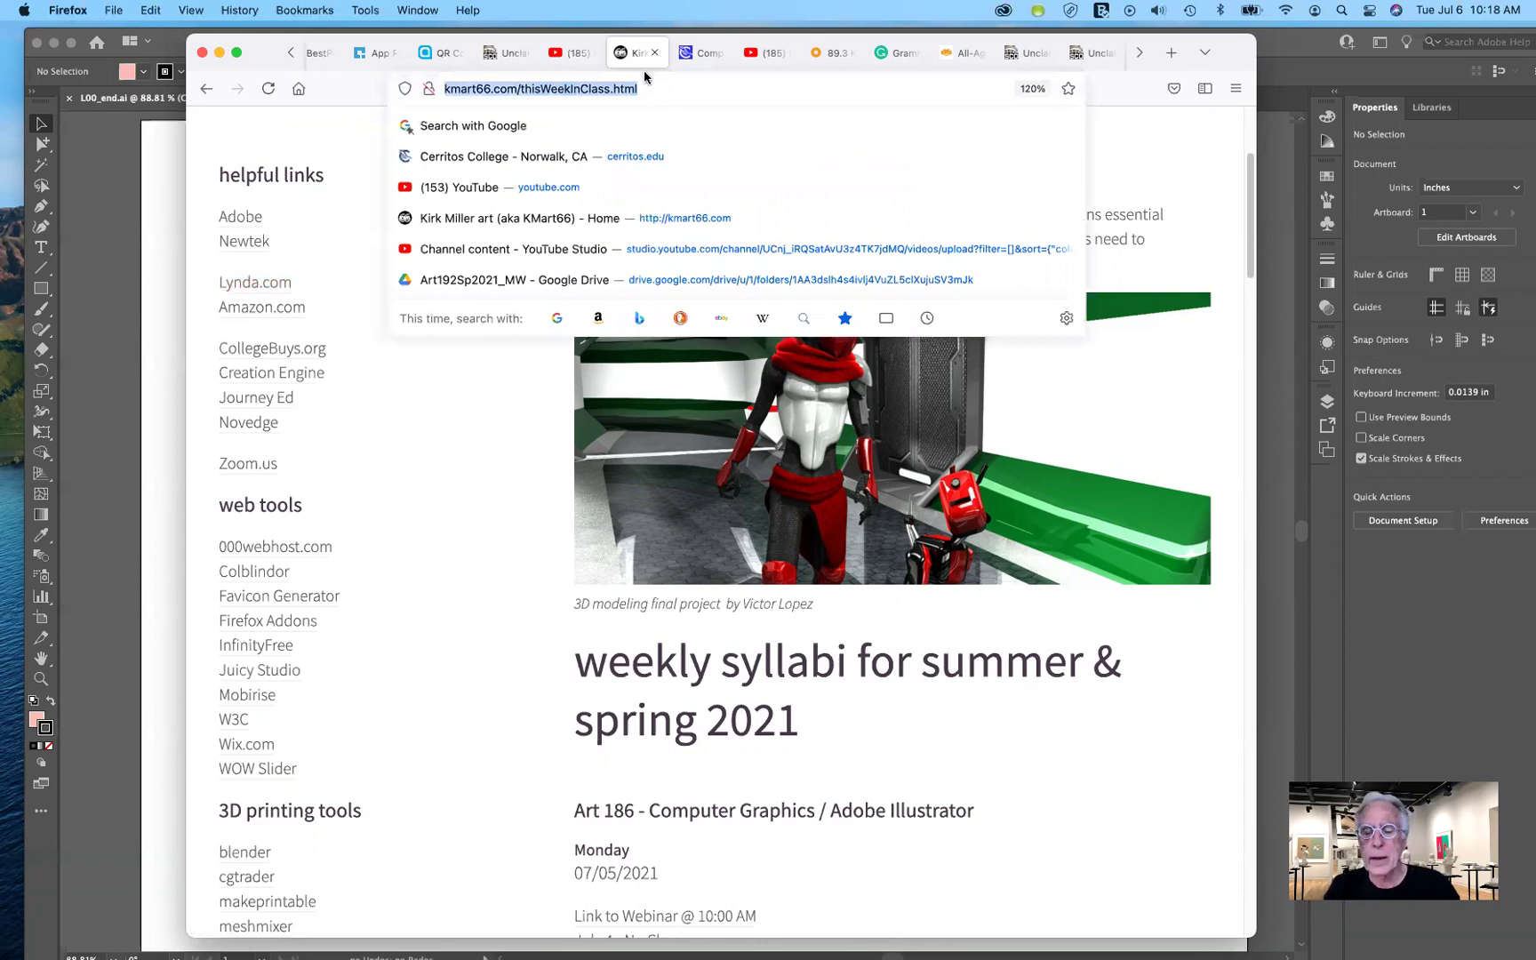
type("la")
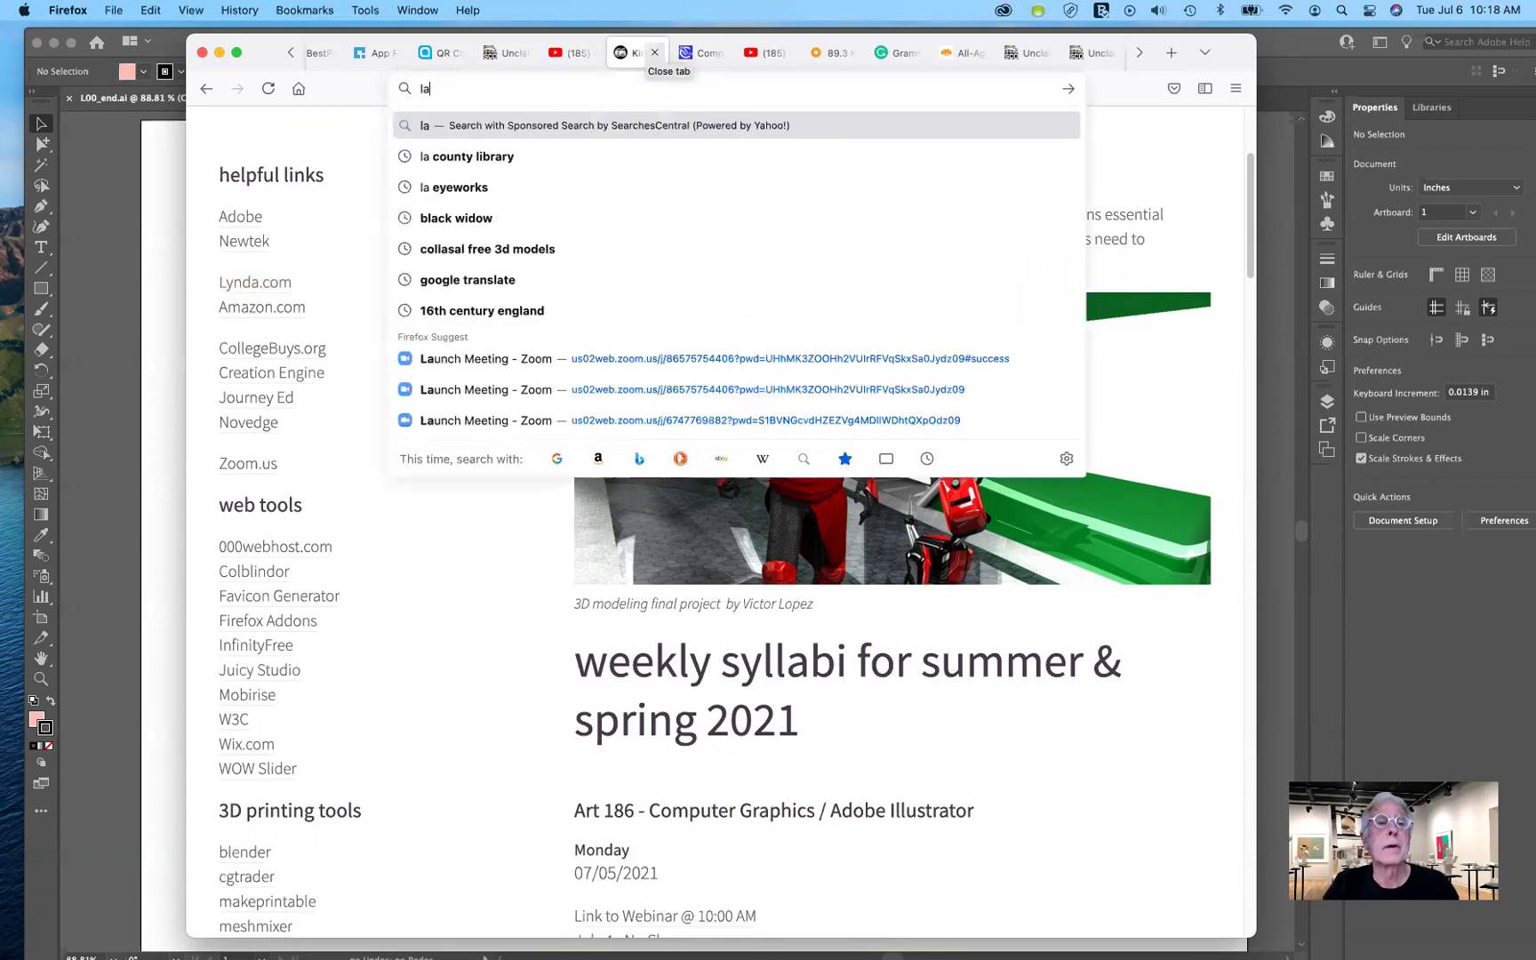
type("county")
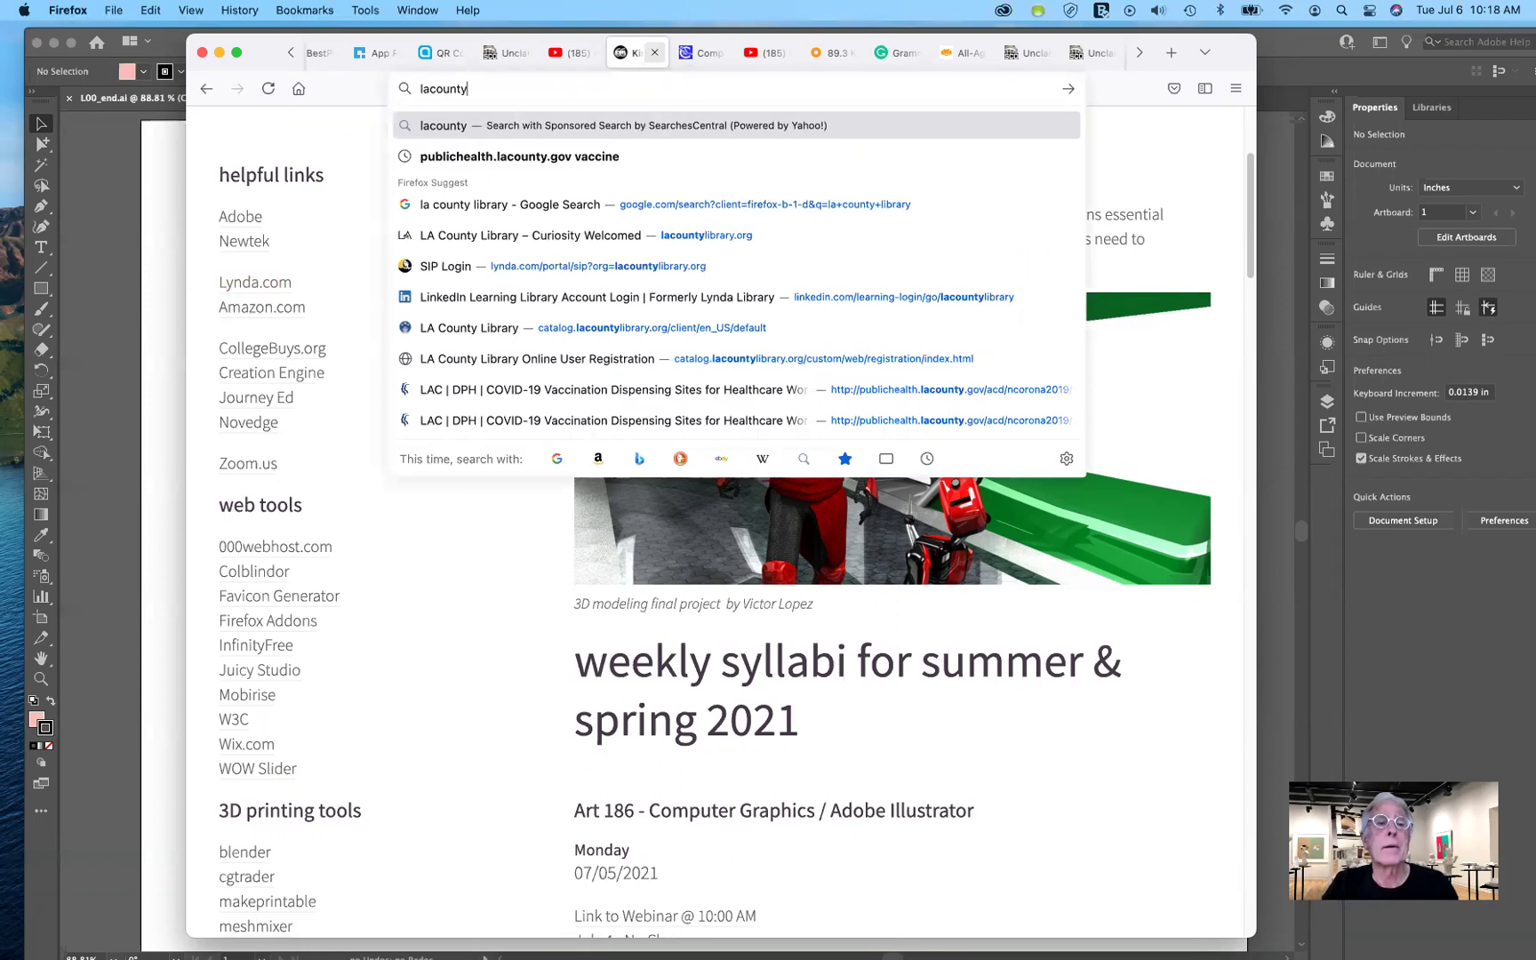
type("p")
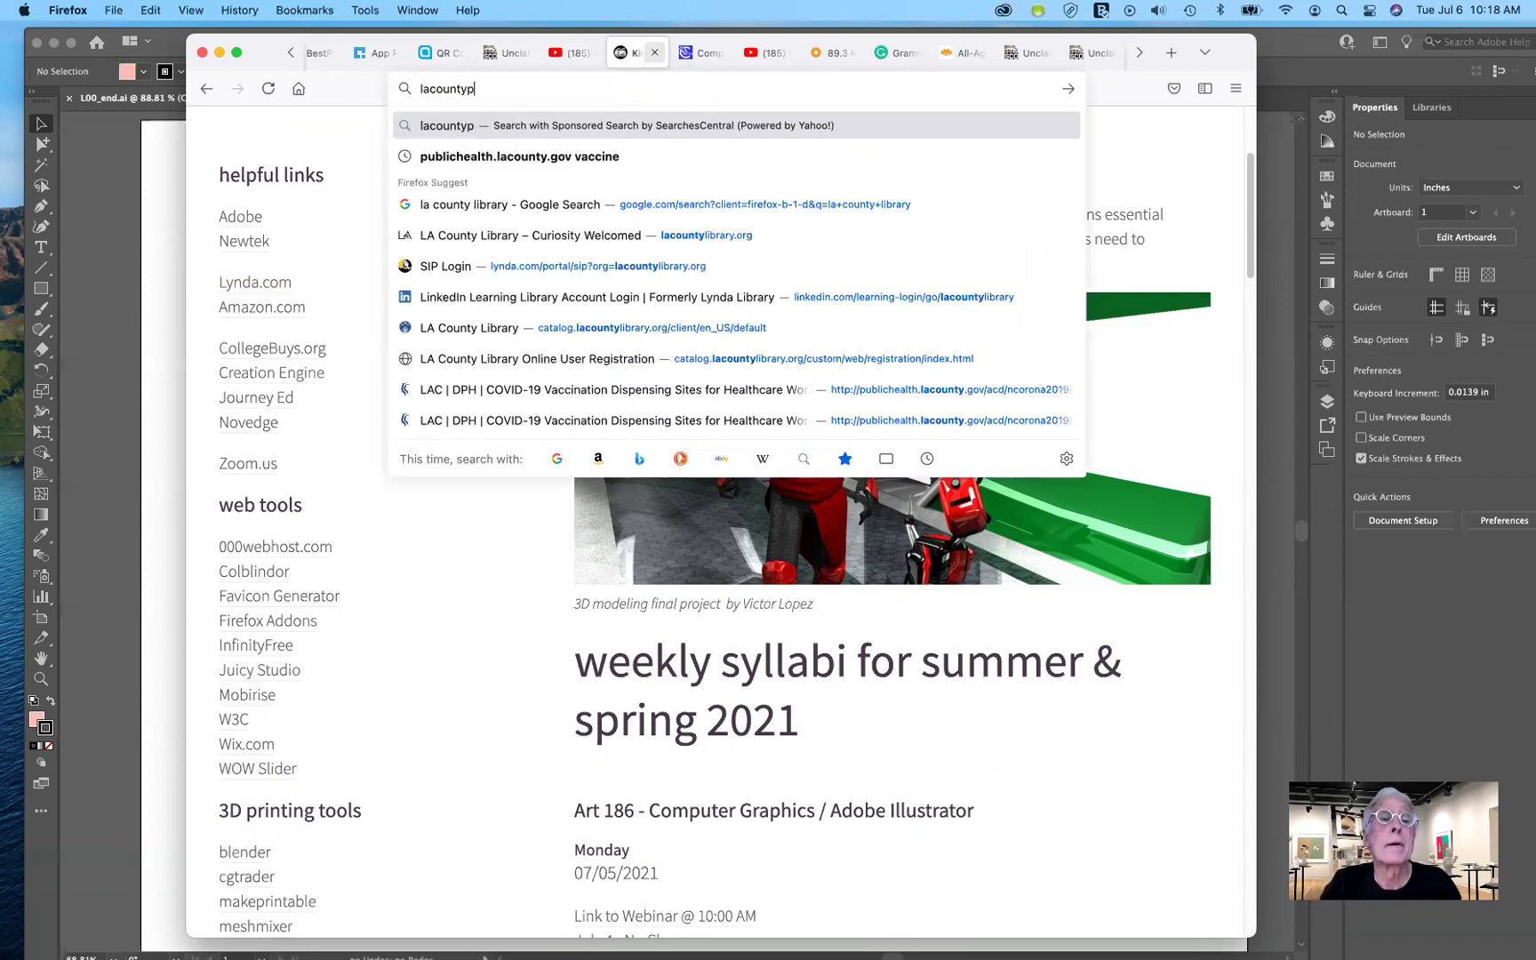
key("BackSpace")
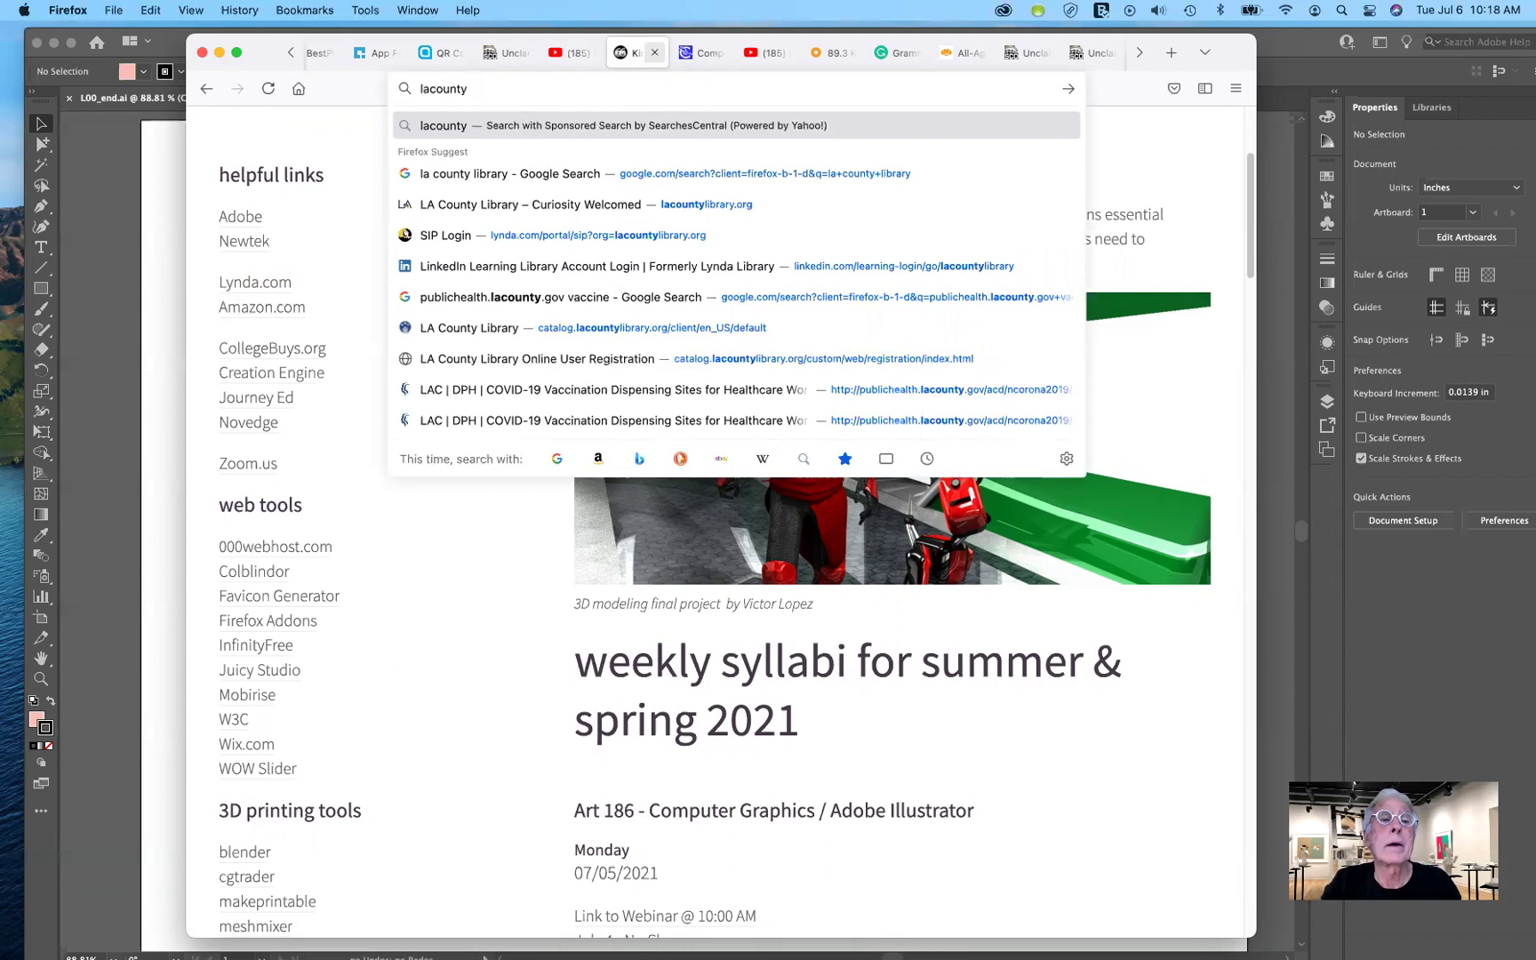
type("c")
key("BackSpace")
type("lib")
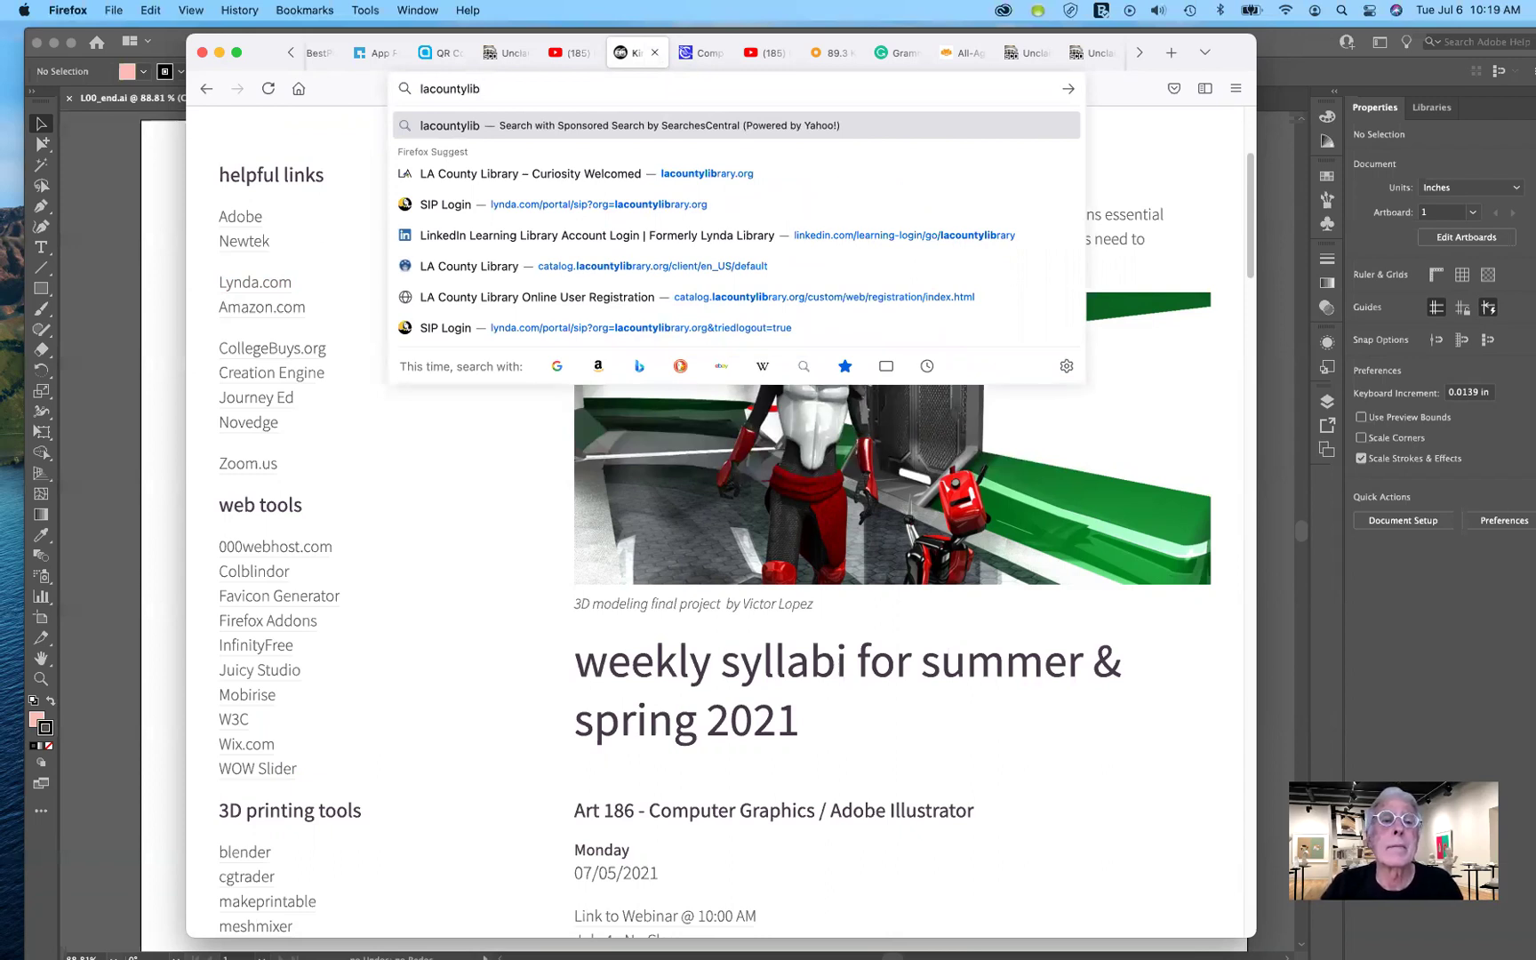
left_click(554, 175)
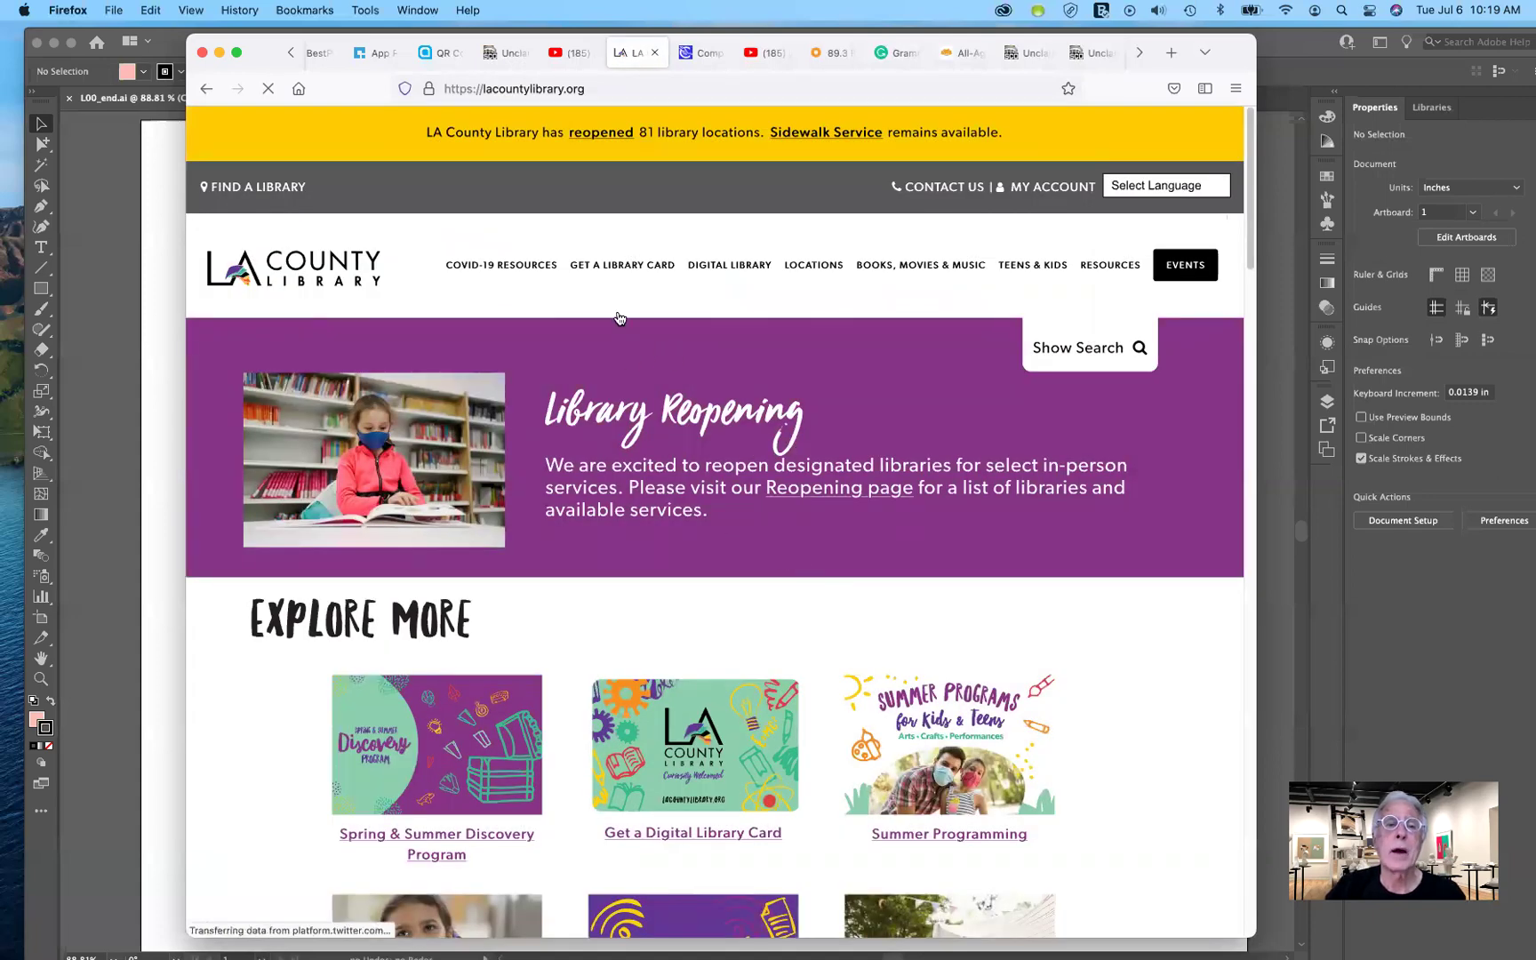
- Open LinkedIn Learning (formerly Lynda.com) from the library's digital learning resources and get started to reach the library card verification
mouse_move(623, 261)
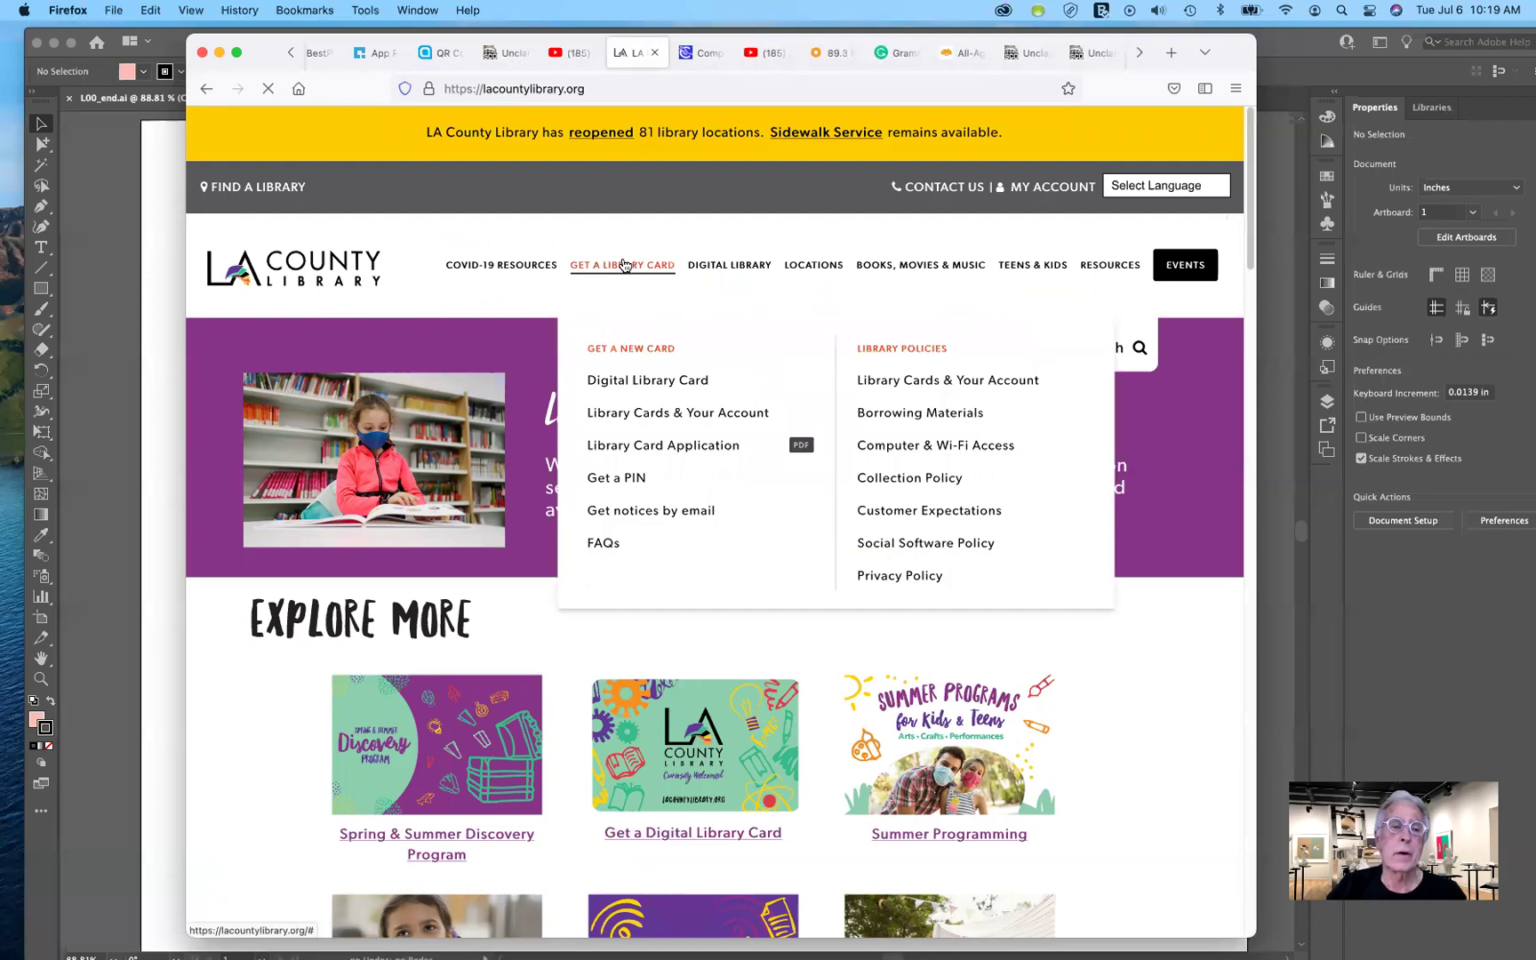
mouse_move(733, 270)
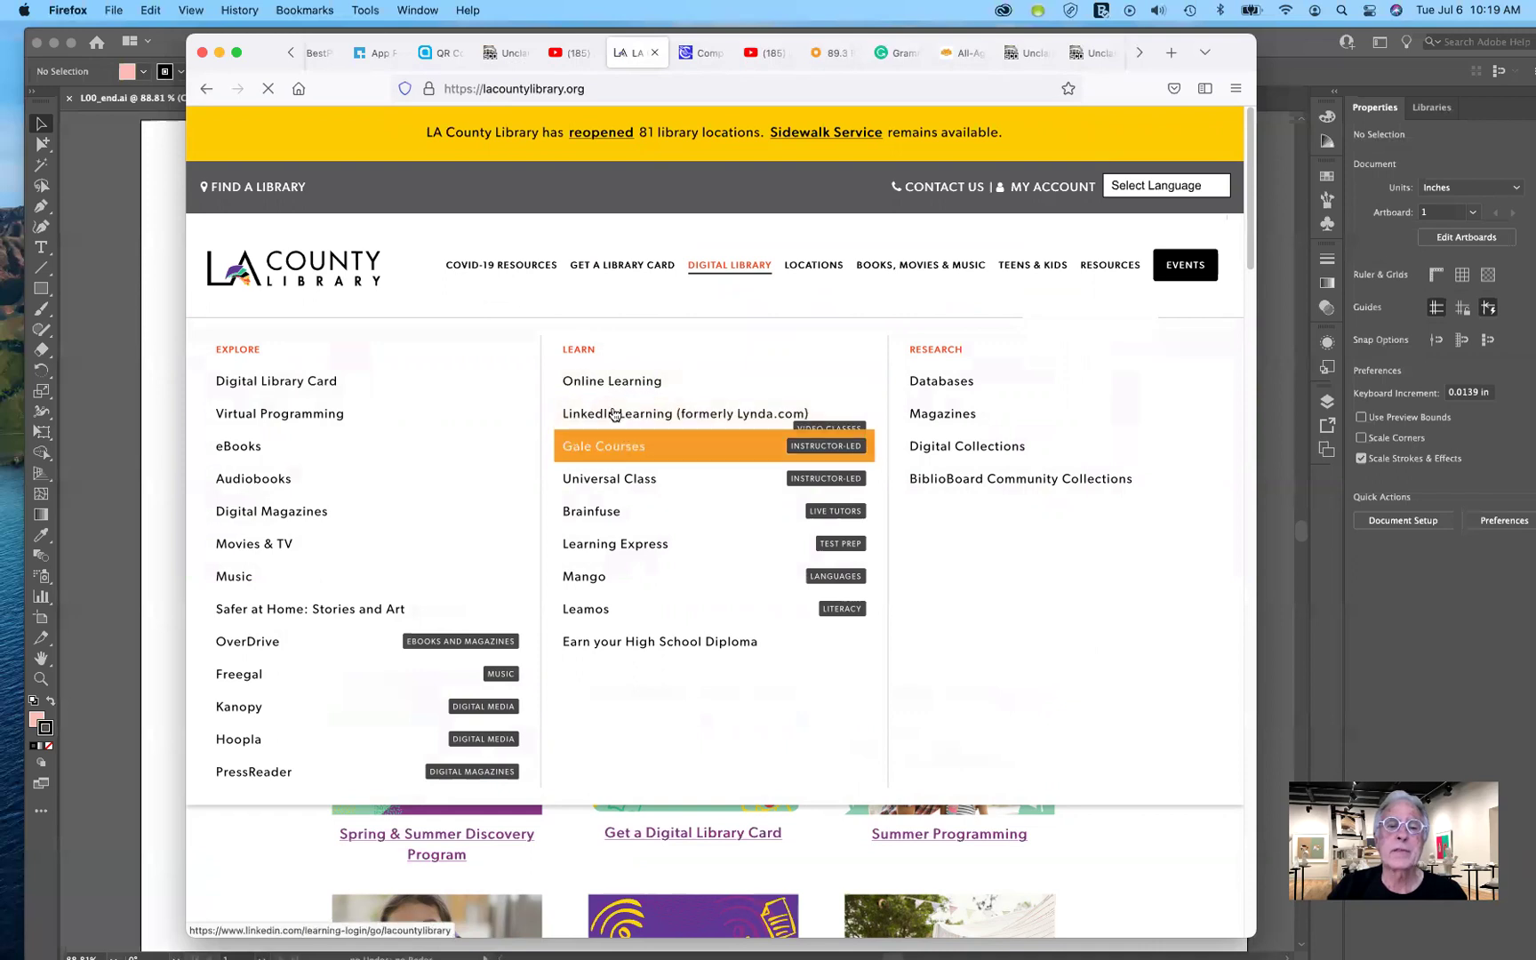
left_click(712, 415)
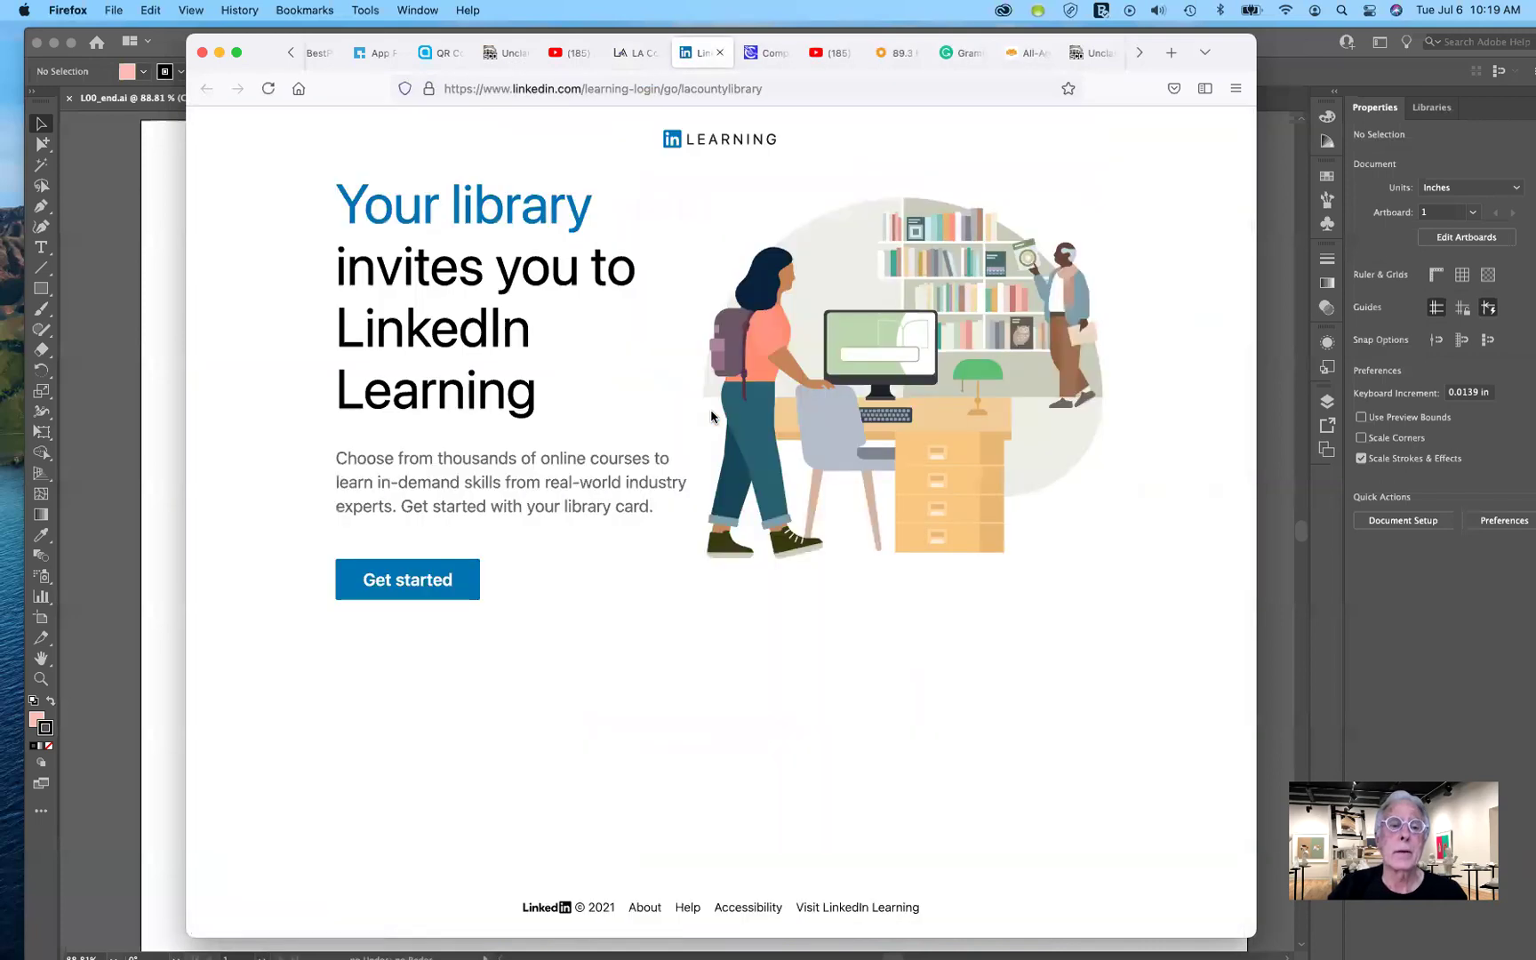
left_click(423, 578)
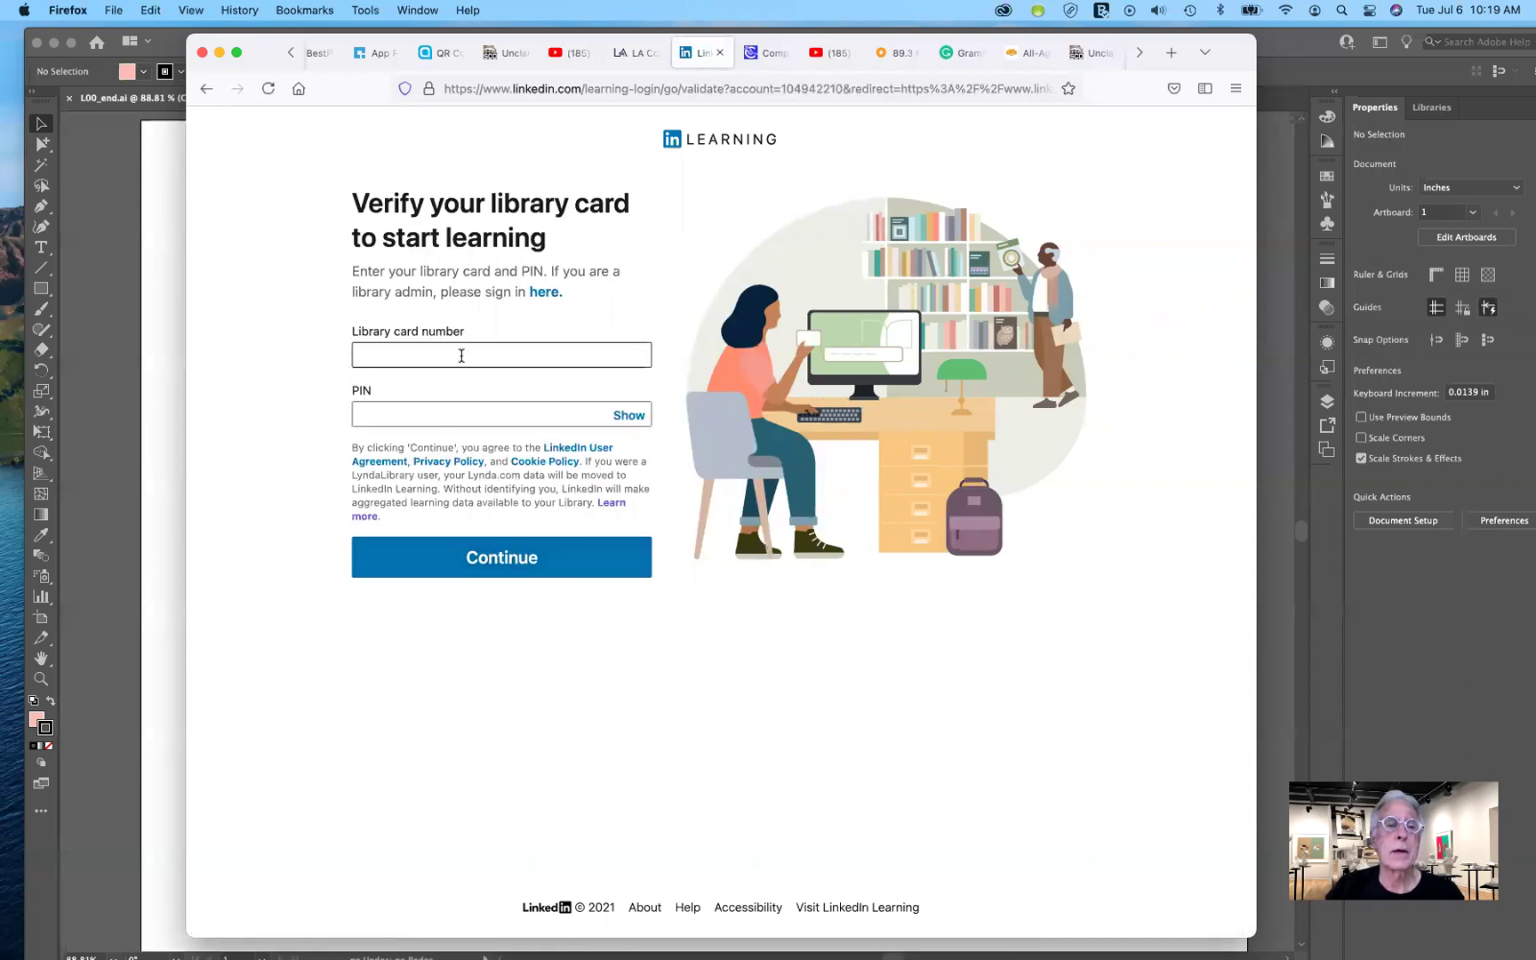
- Fill in the library card number and PIN from the first saved login and continue into LinkedIn Learning
left_click(461, 355)
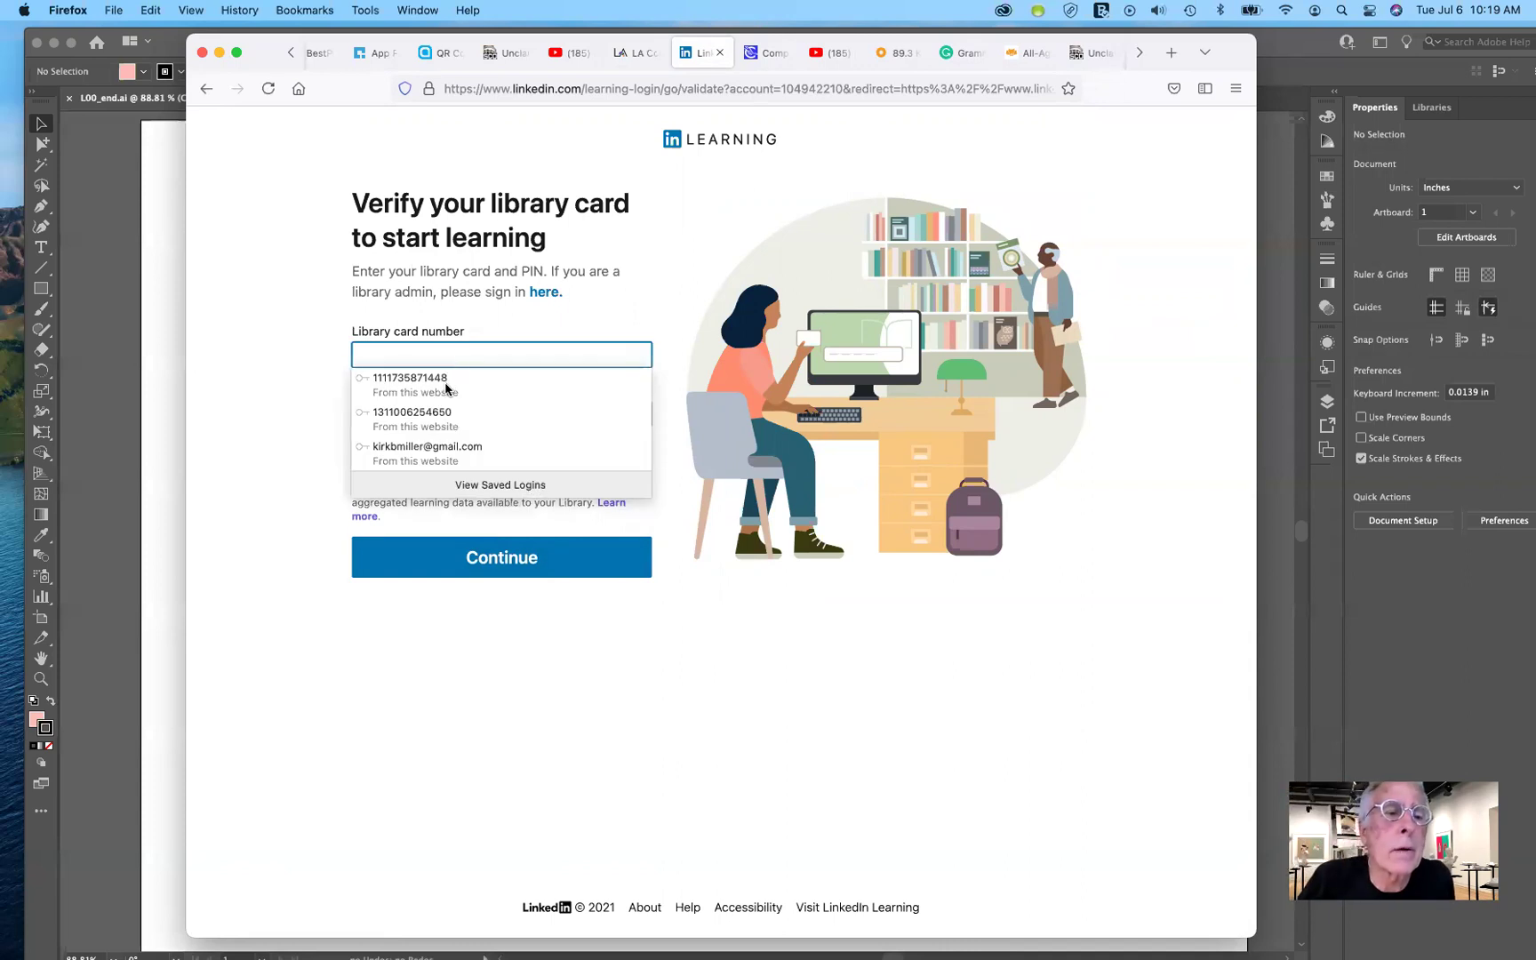
left_click(449, 382)
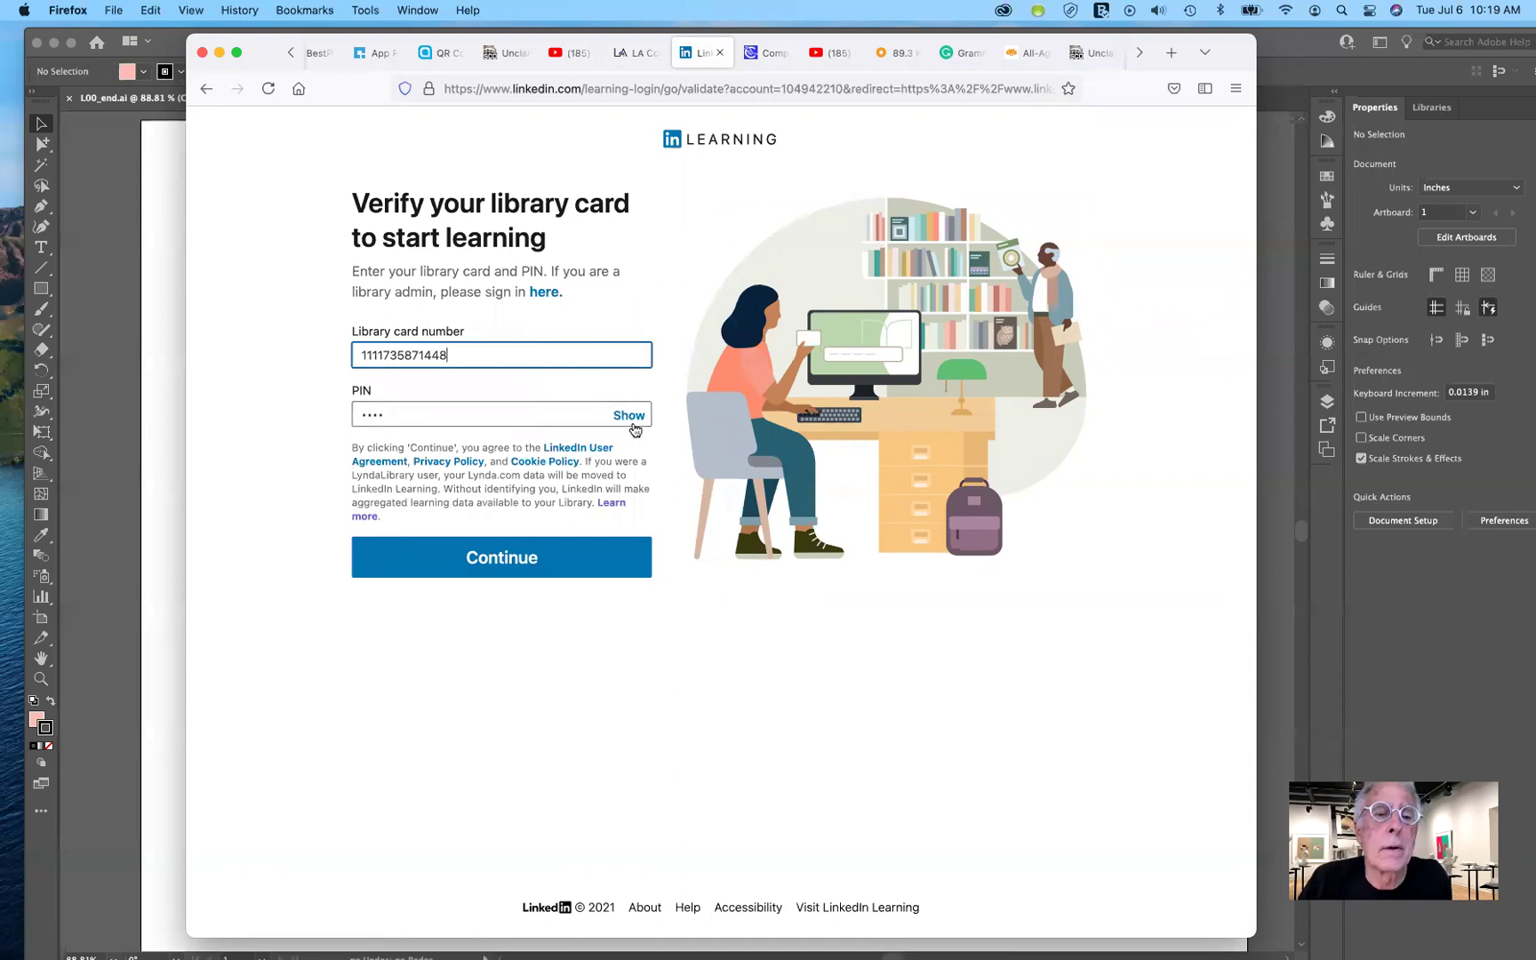
left_click(496, 567)
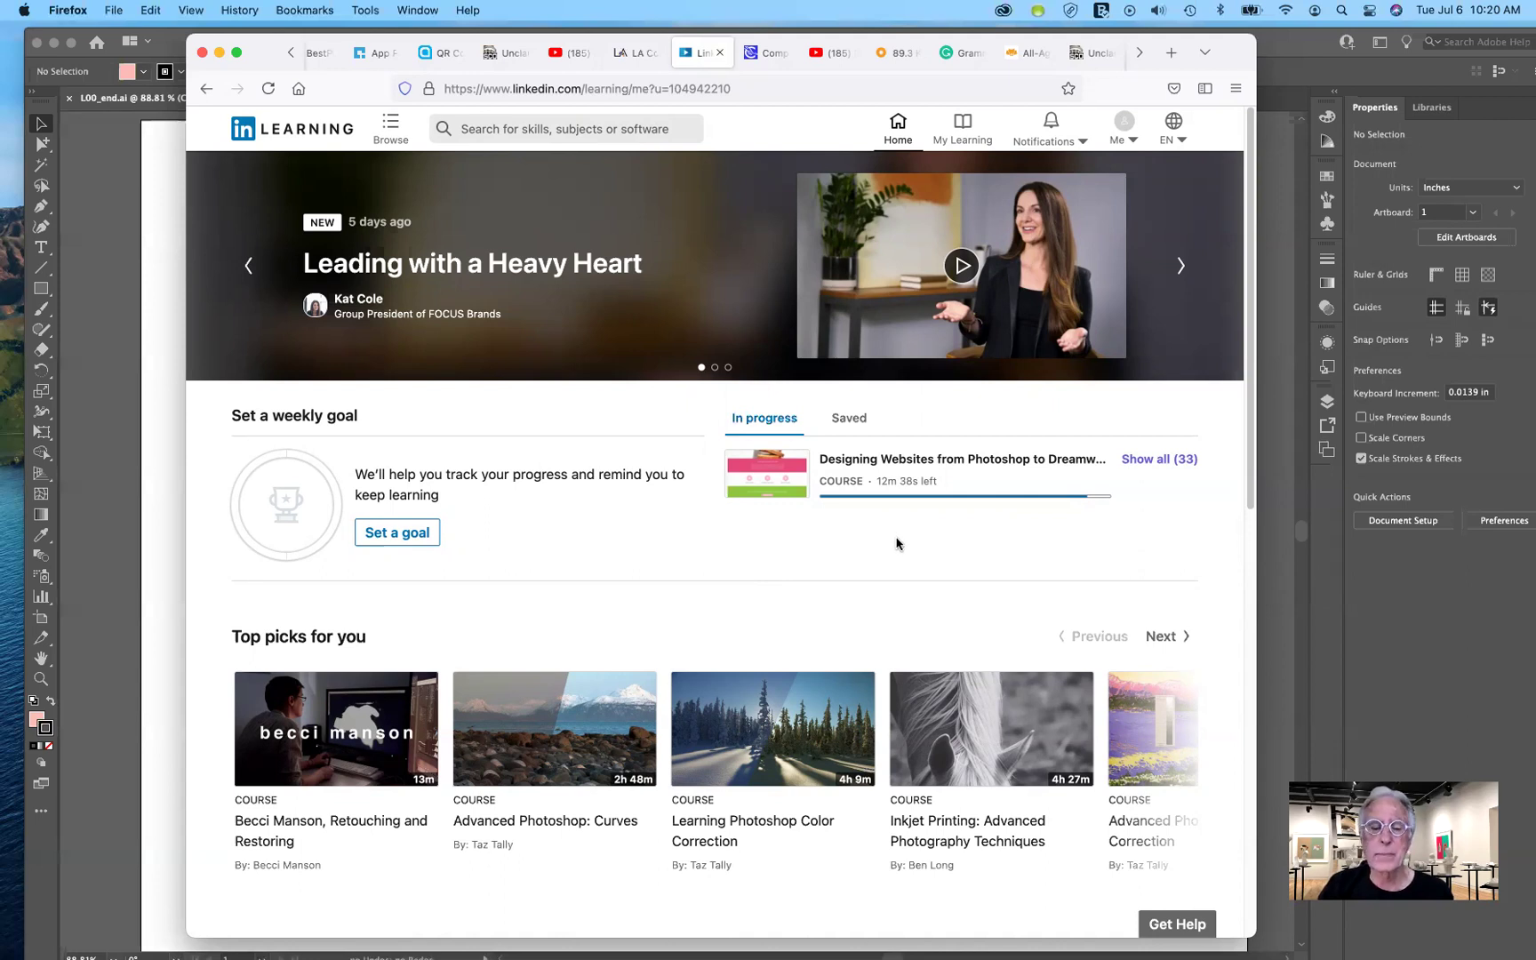
- Look through the recommended courses on the LinkedIn Learning home page and return to its beginning
scroll(896, 544, "down", 5)
mouse_move(896, 544)
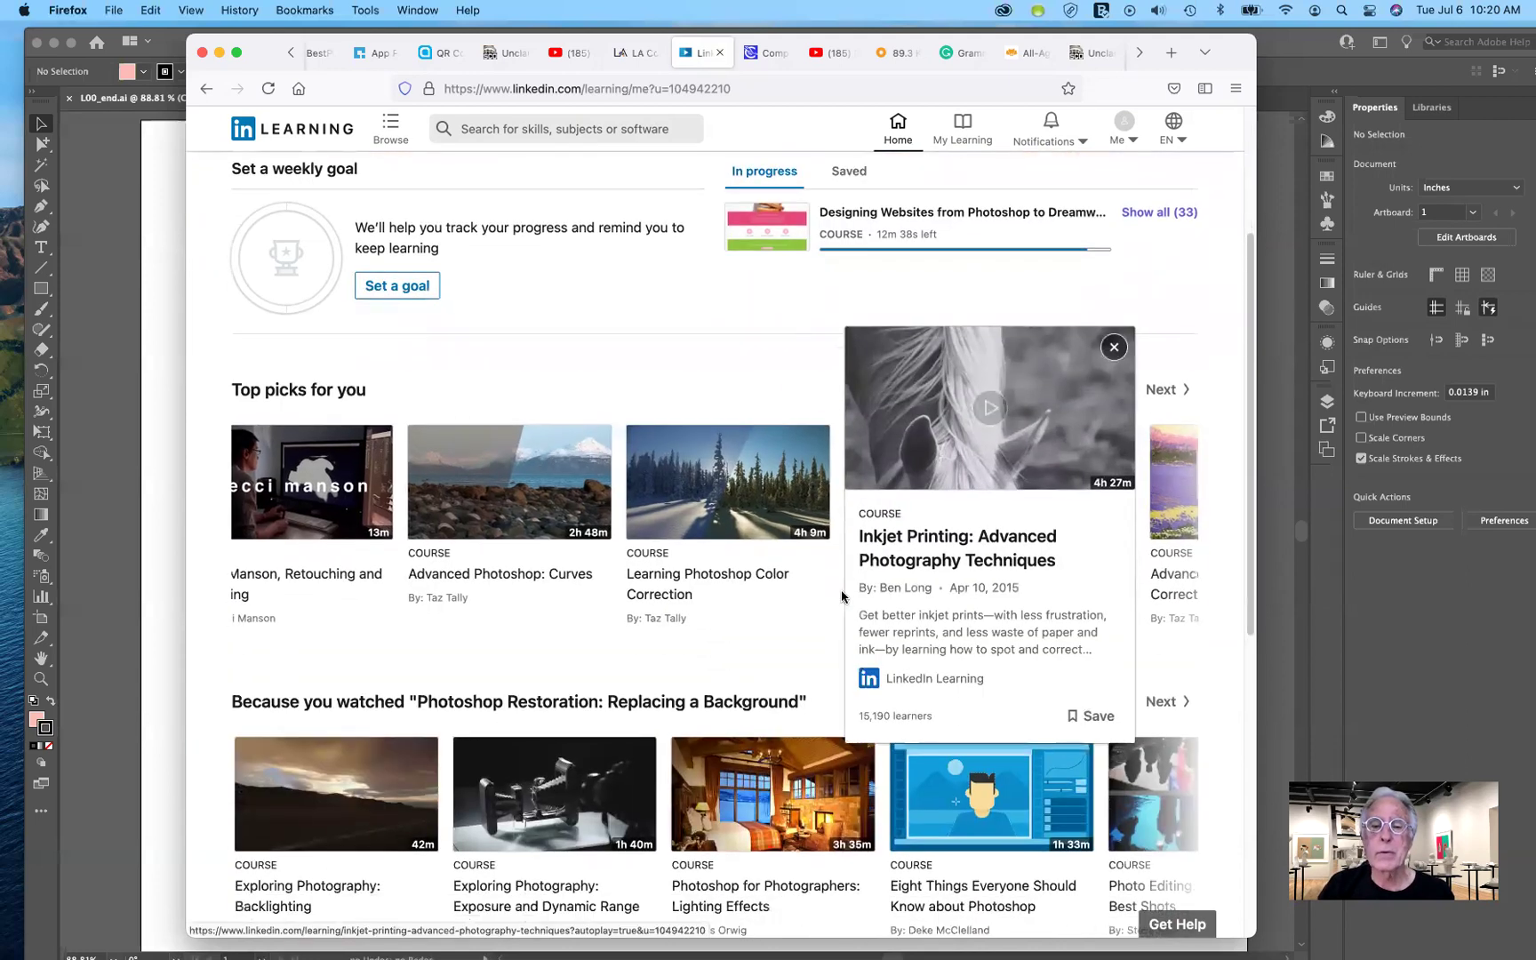
scroll(689, 658, "down", 1)
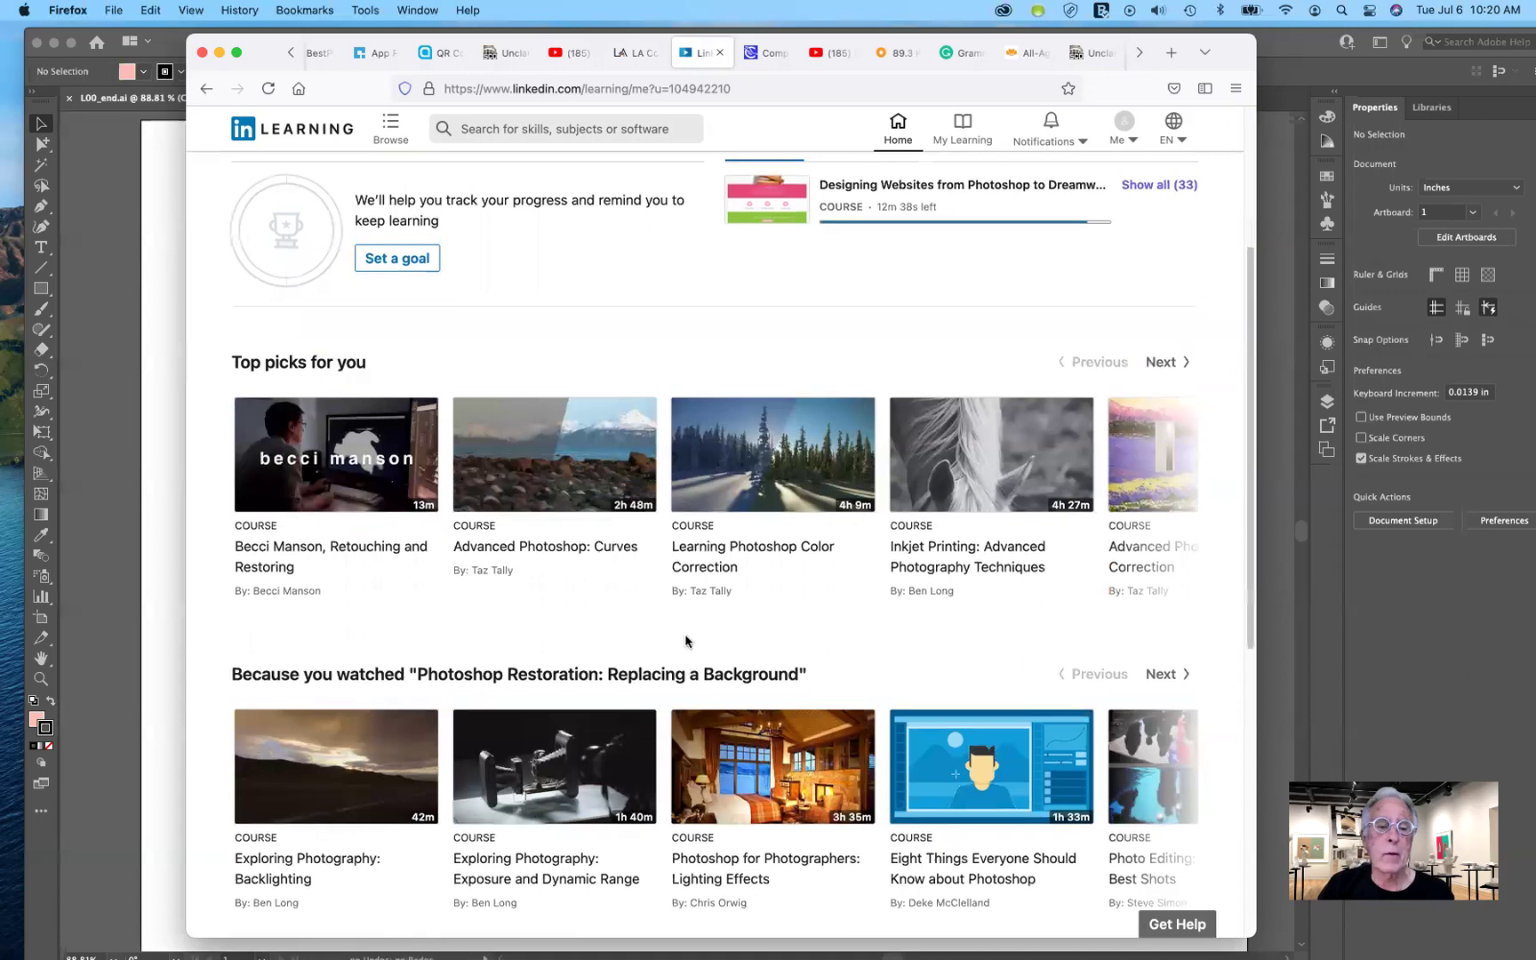
scroll(835, 823, "down", 3)
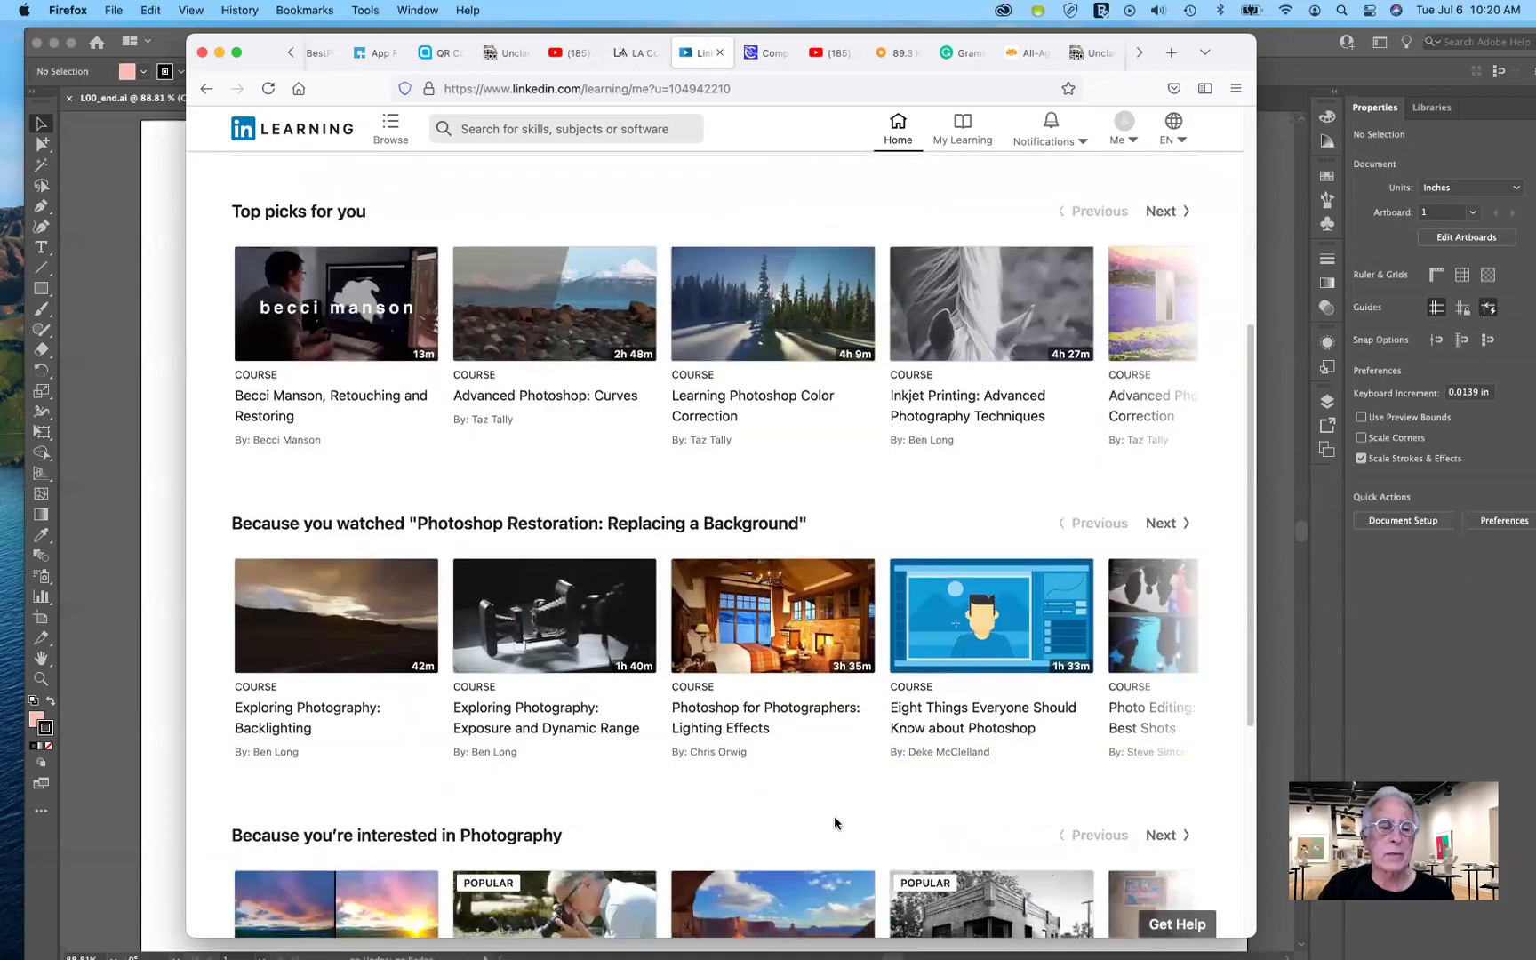
scroll(835, 823, "up", 8)
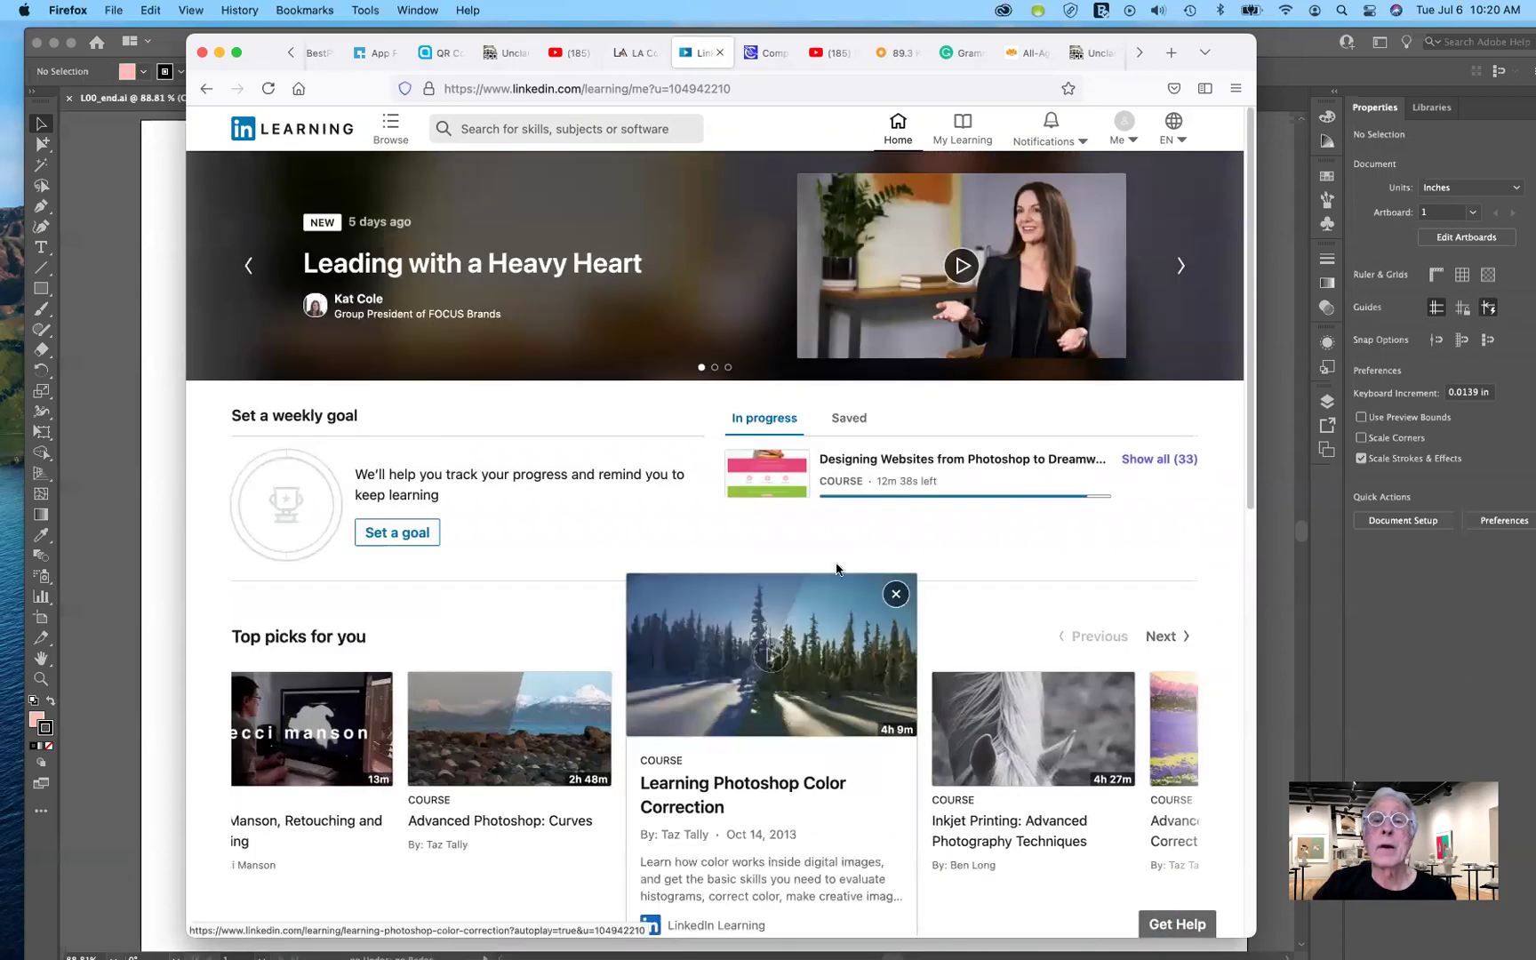
- Open the account's Learning History and review the list of completed courses
left_click(1127, 138)
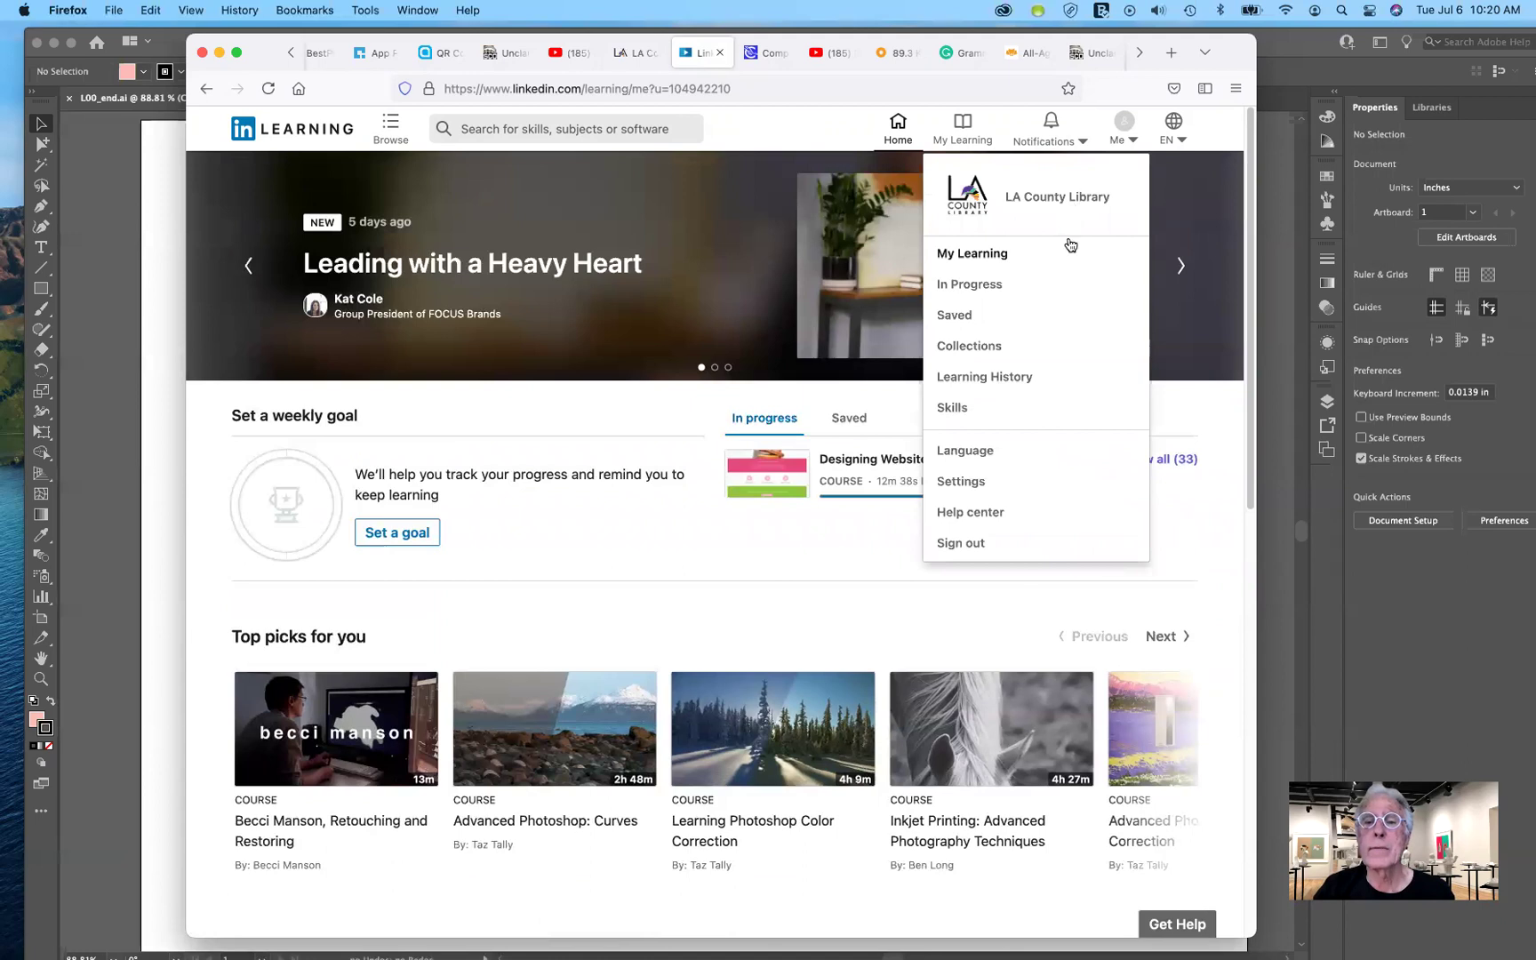
left_click(1038, 383)
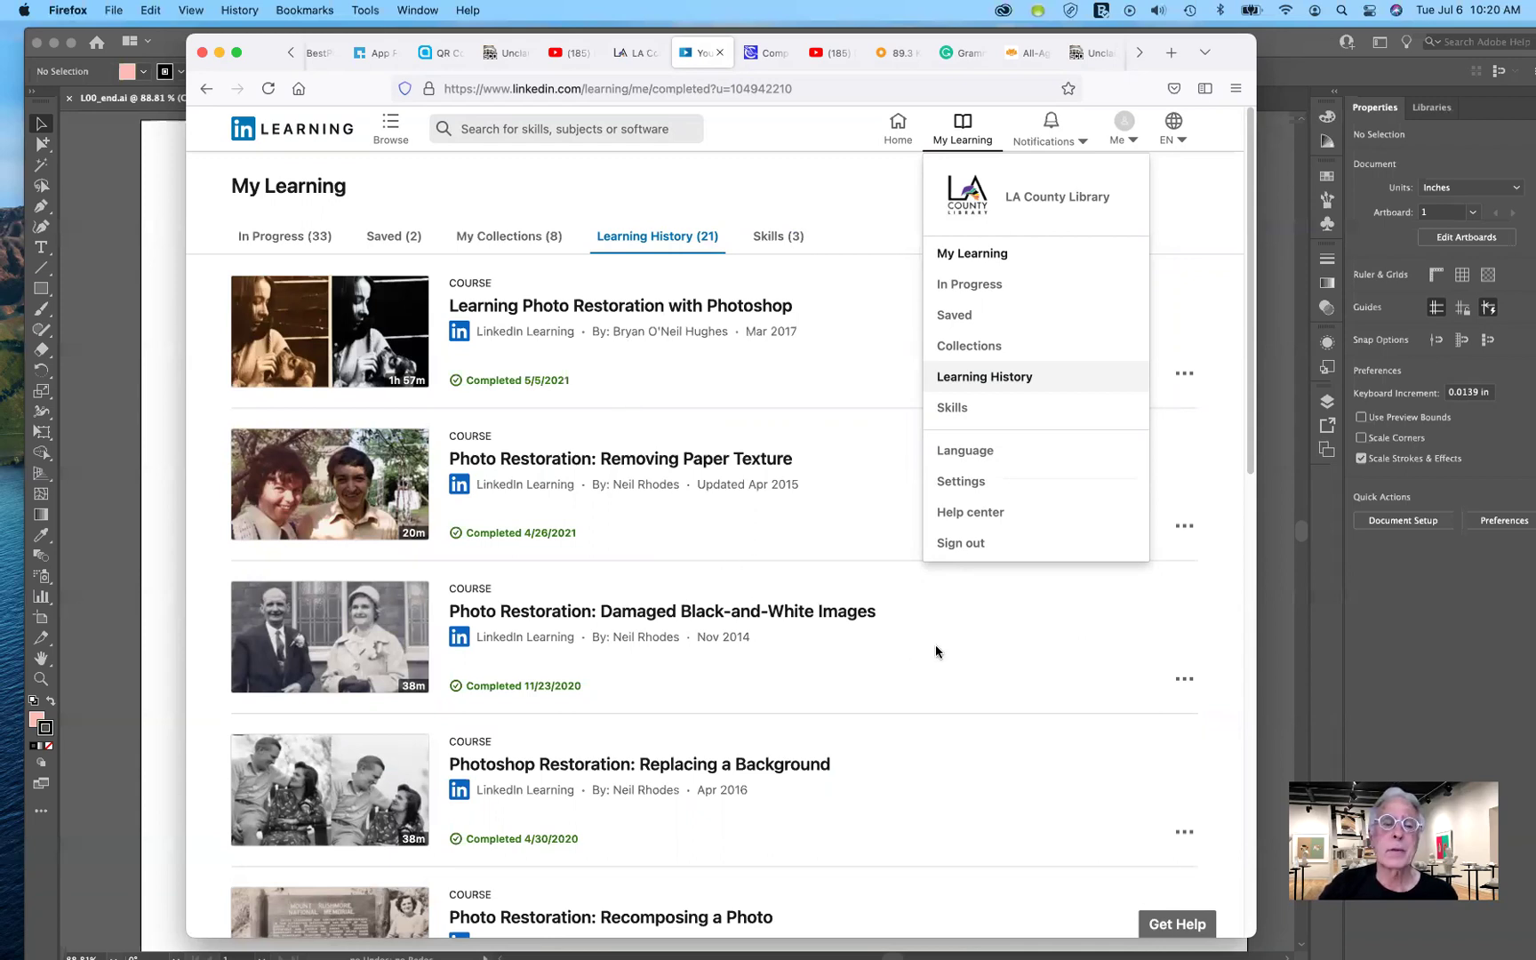
left_click(977, 708)
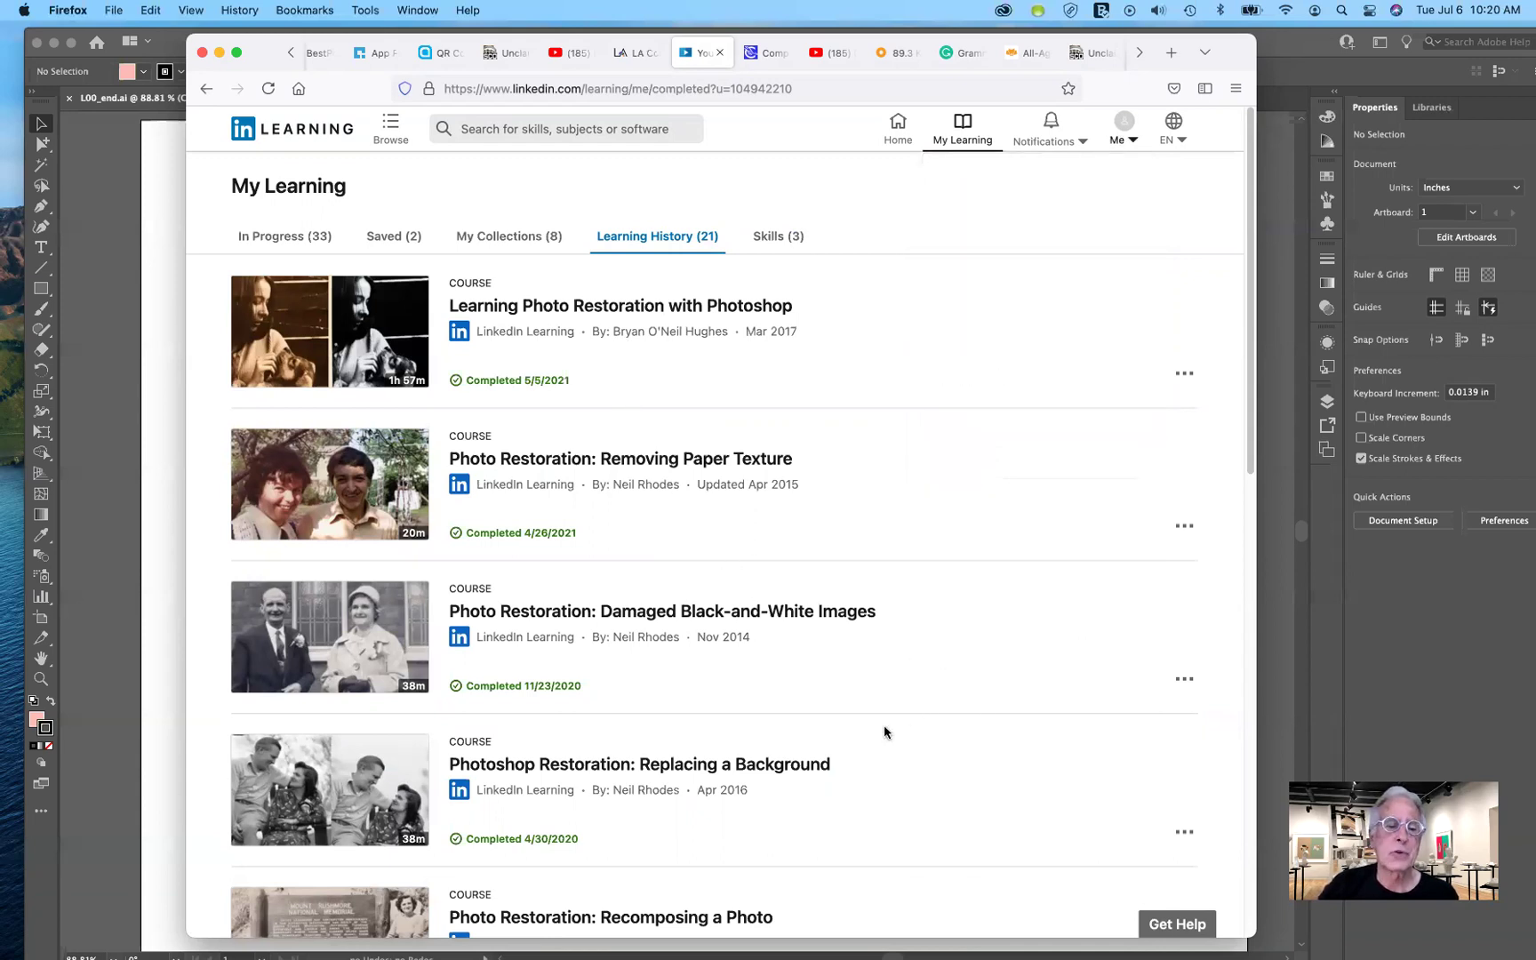
scroll(884, 729, "down", 3)
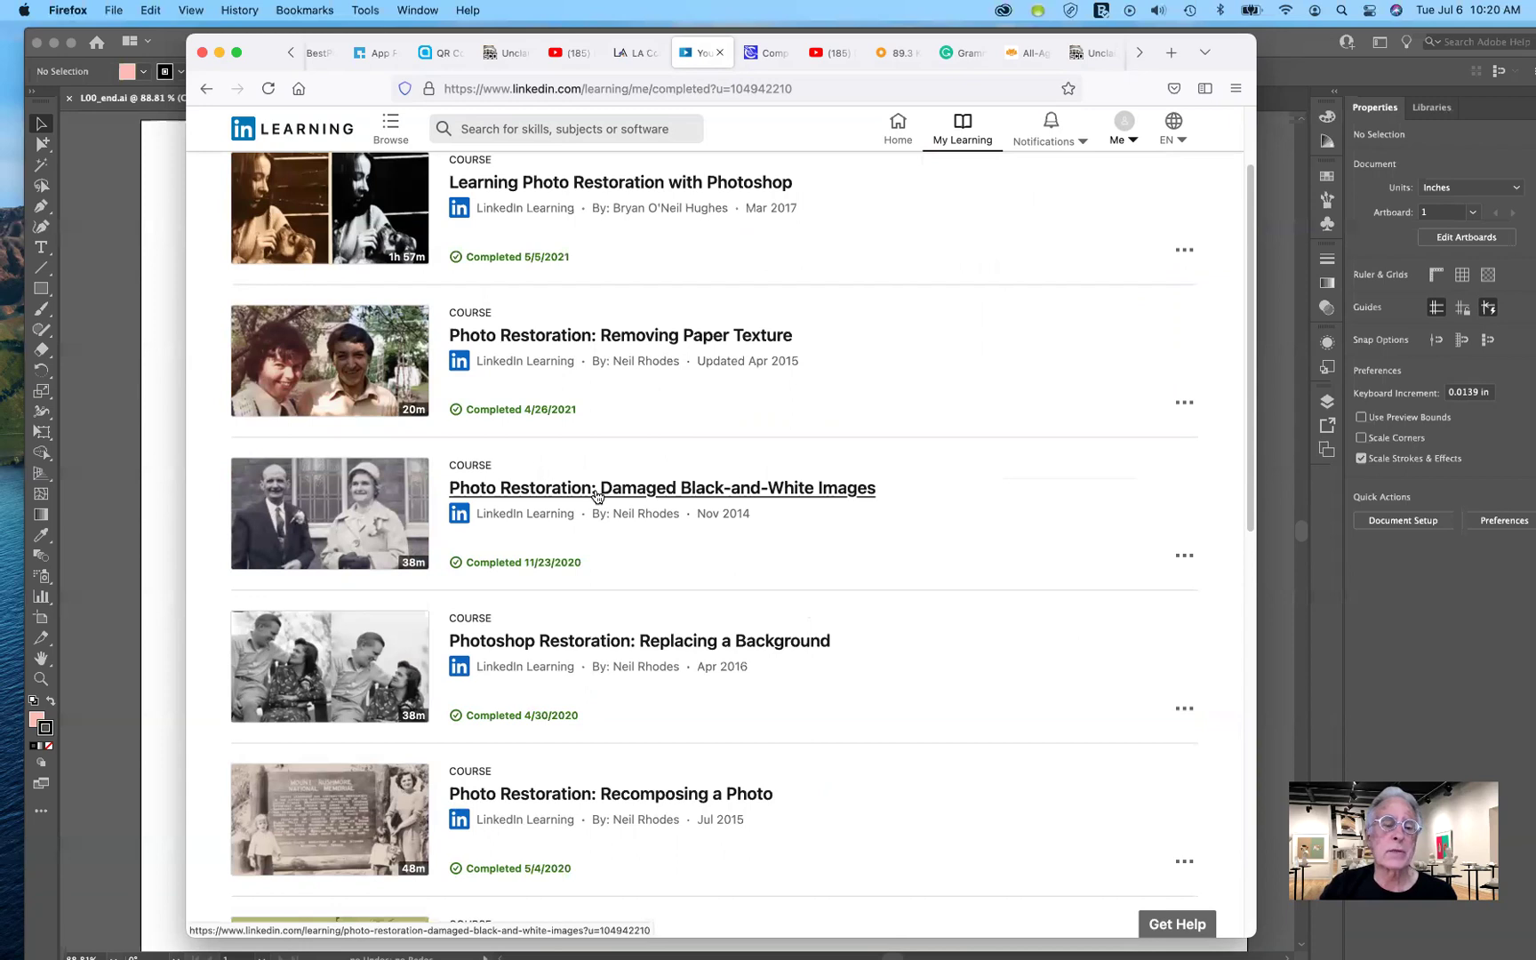
scroll(595, 495, "down", 5)
scroll(595, 495, "up", 6)
scroll(595, 495, "up", 1)
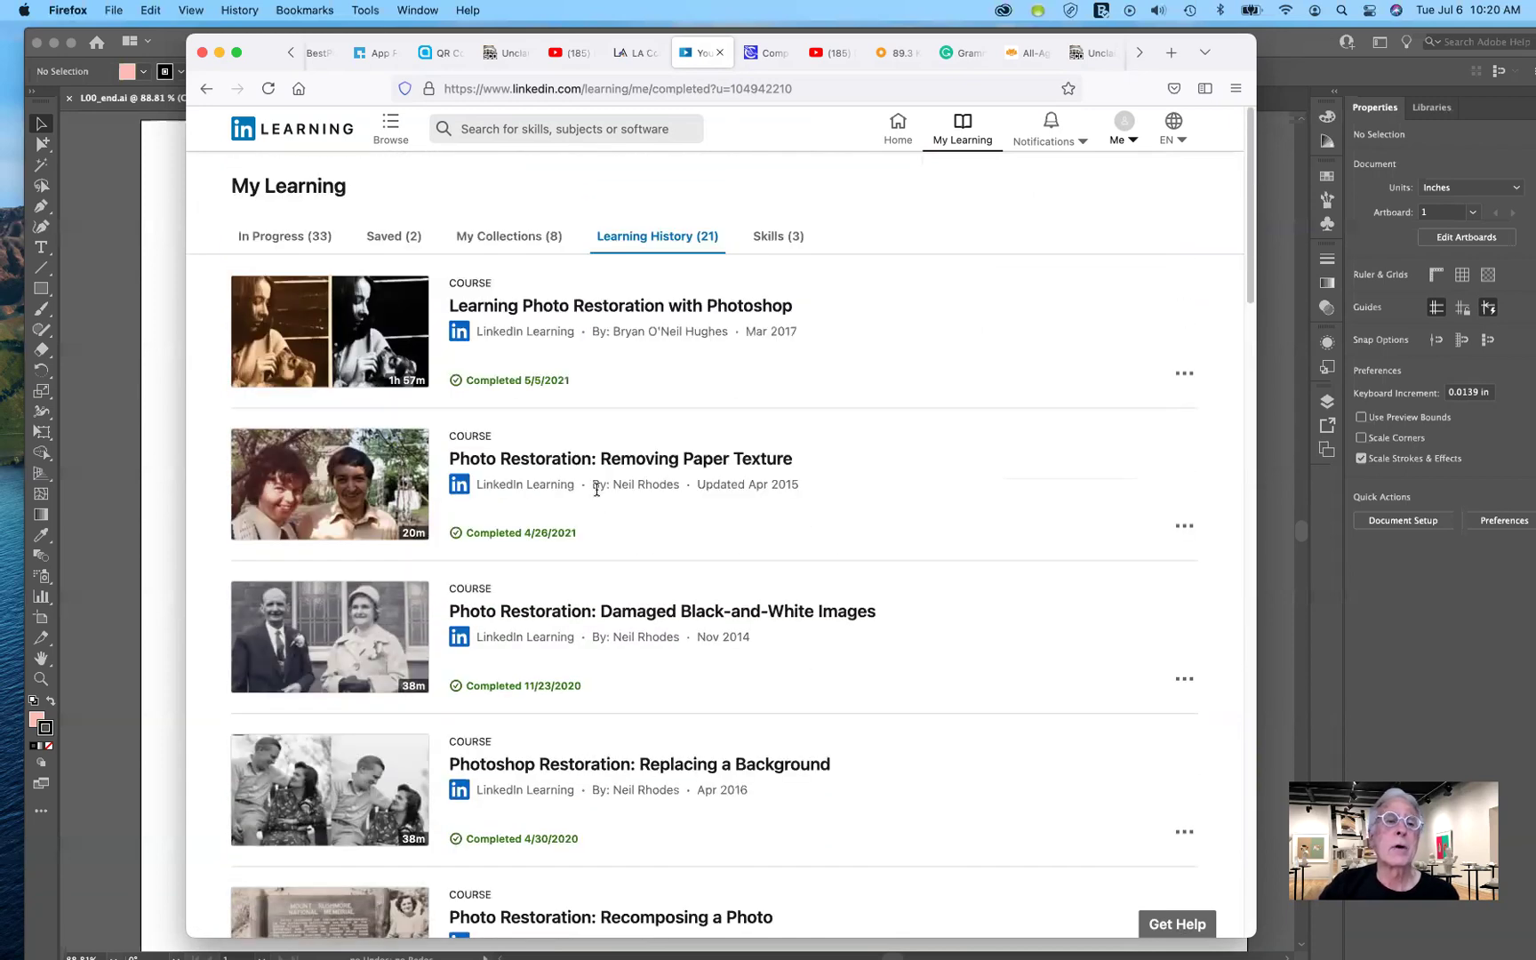
- Show My Collections and open the Illustrator collection to view its courses
left_click(513, 237)
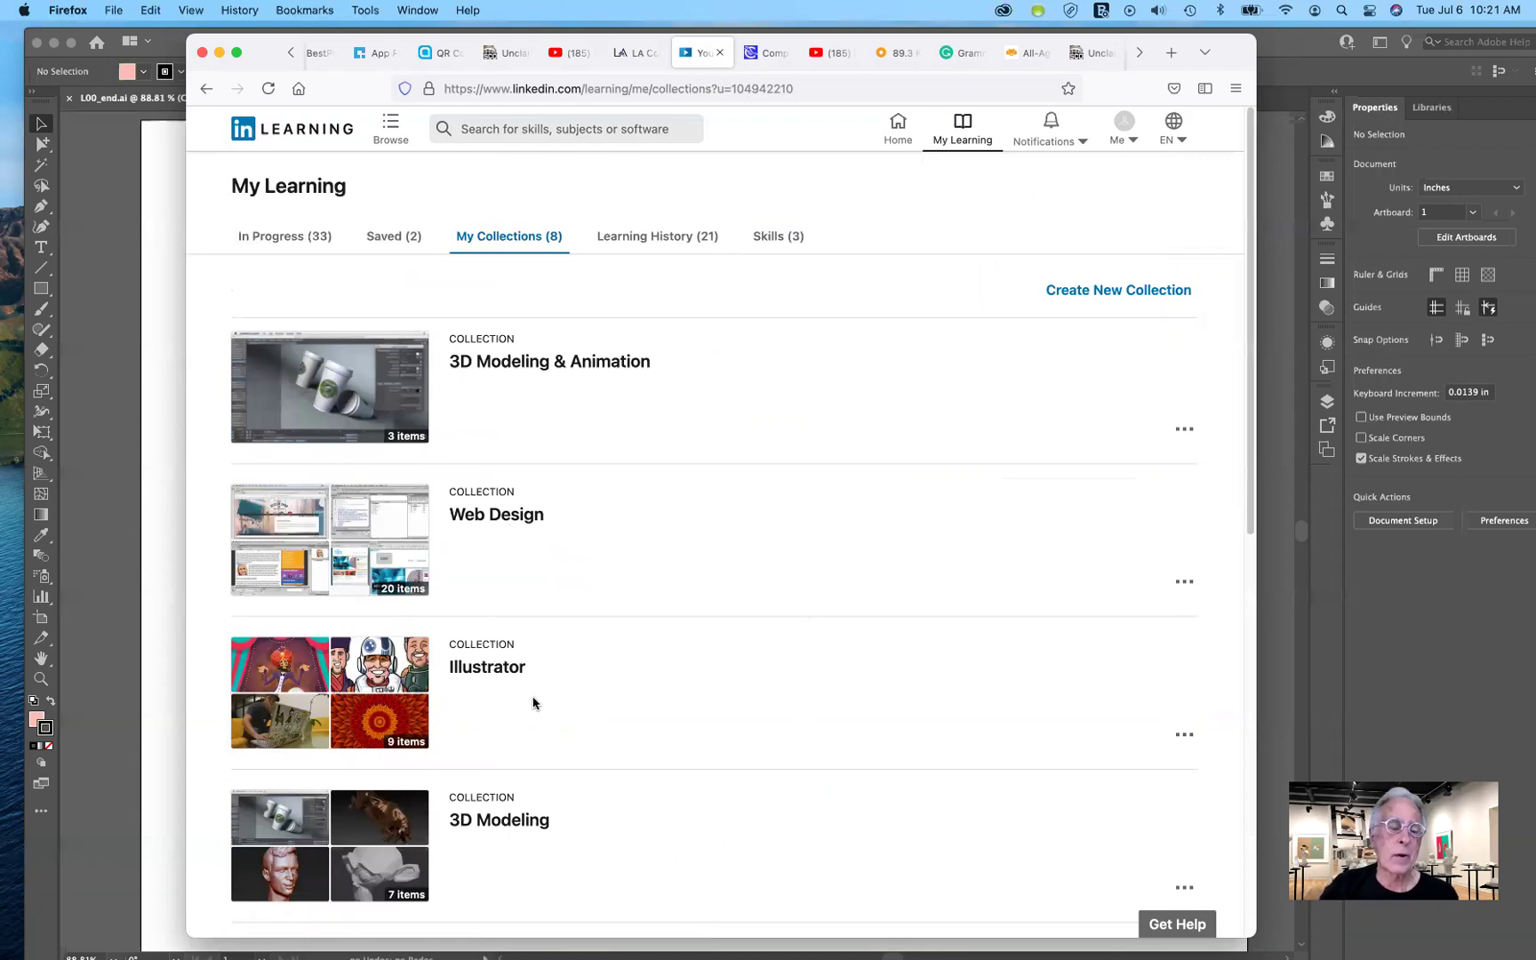
scroll(533, 703, "down", 3)
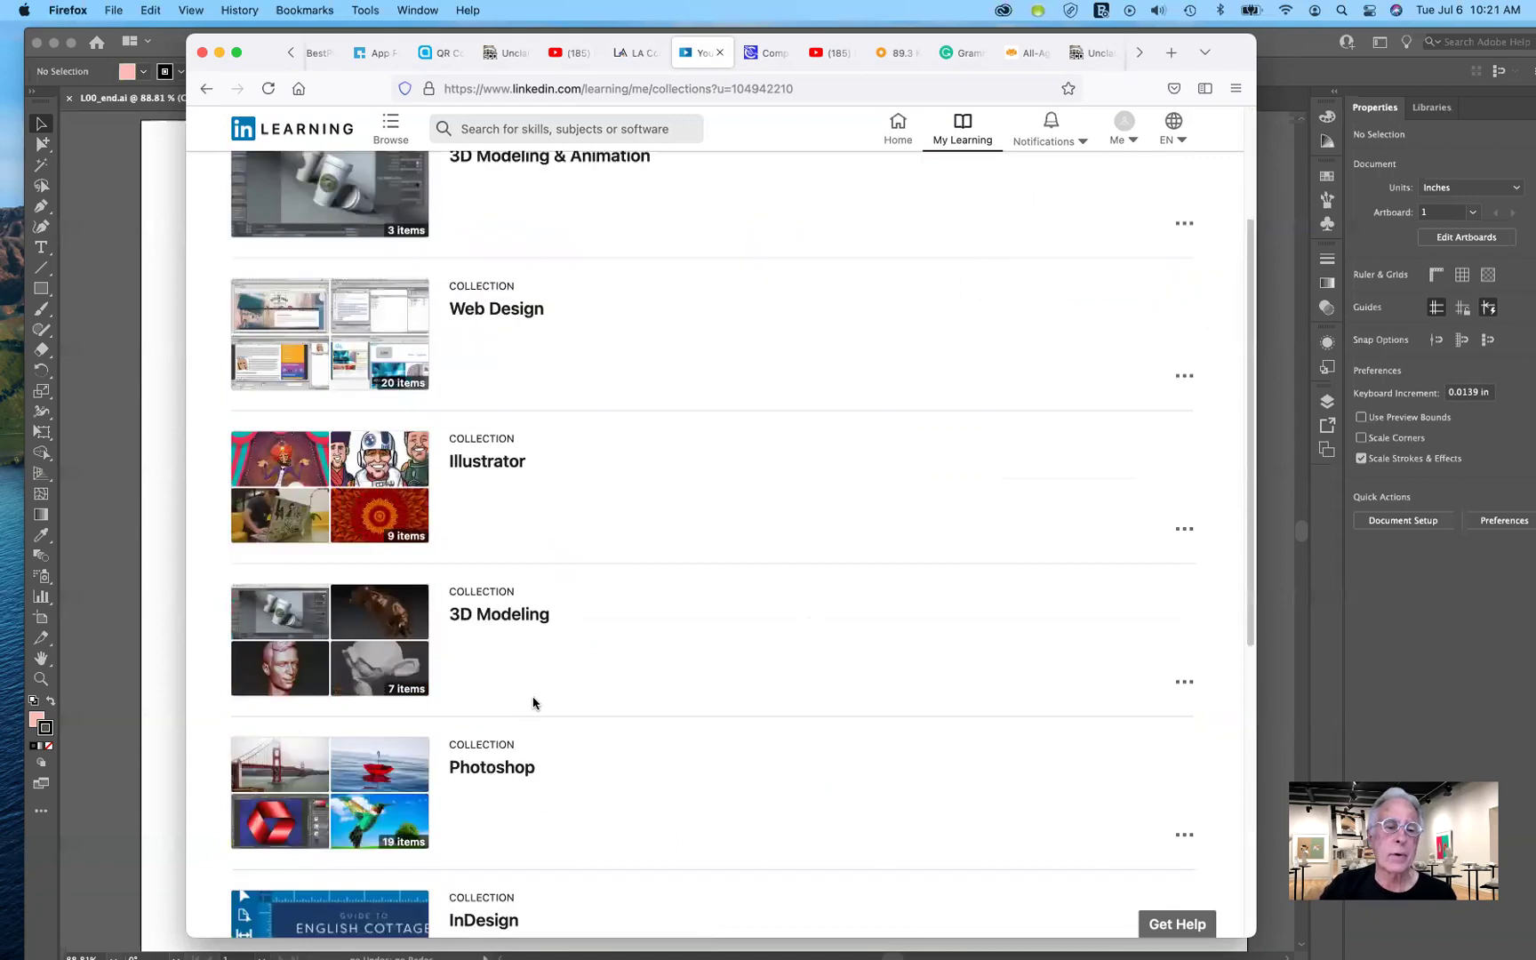
left_click(487, 463)
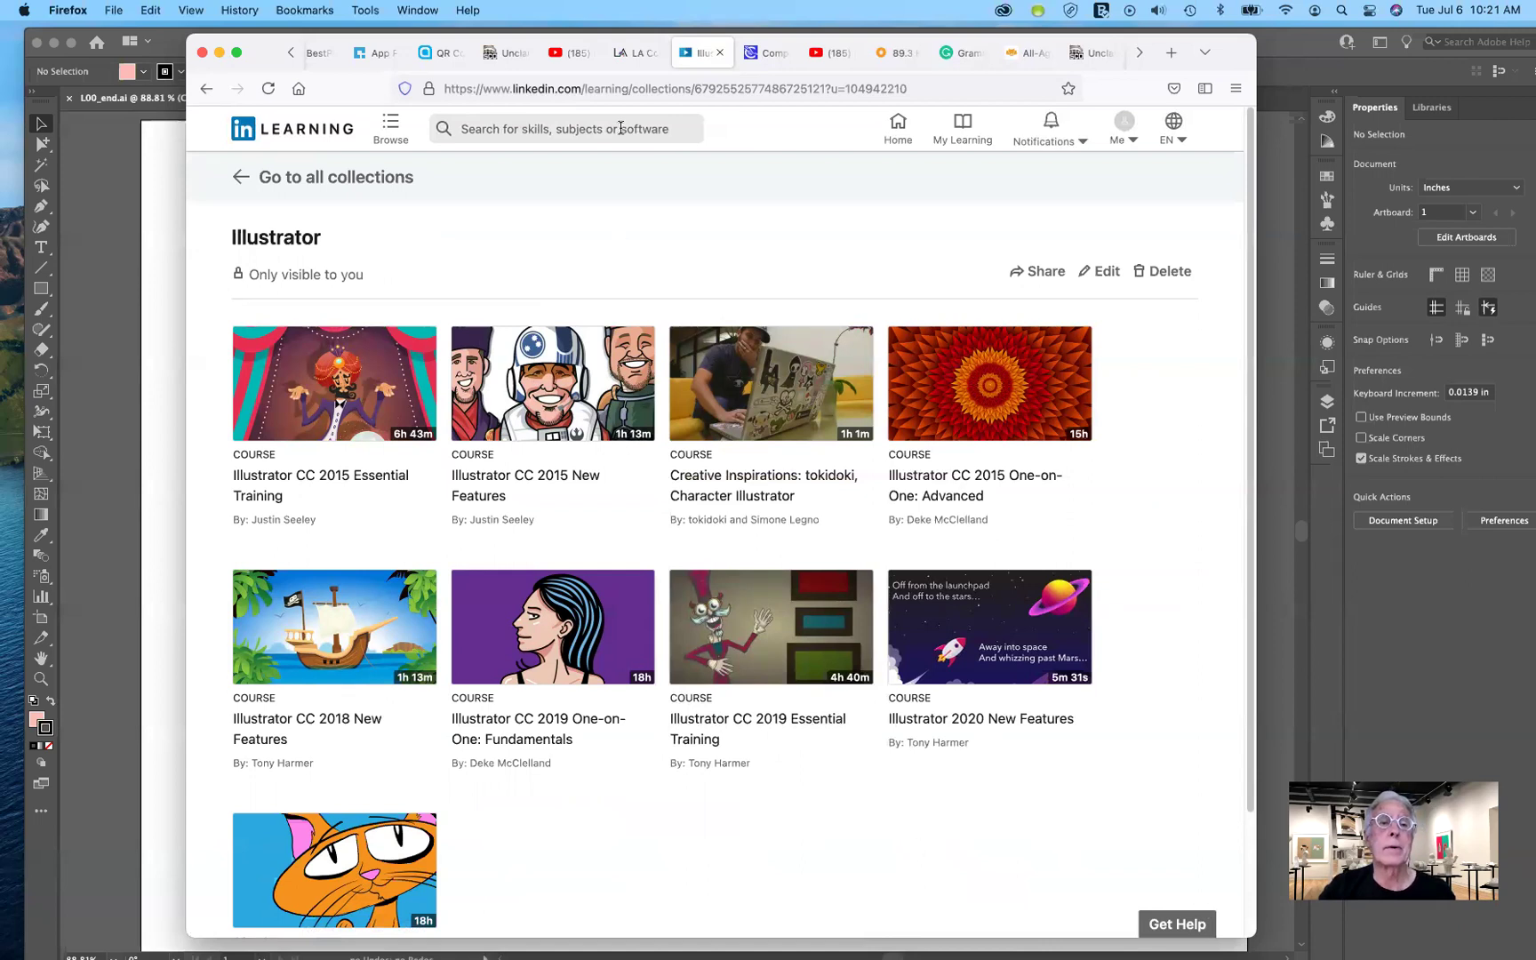
- Search LinkedIn Learning for "What's new in Illustrator 2021"
left_click(674, 125)
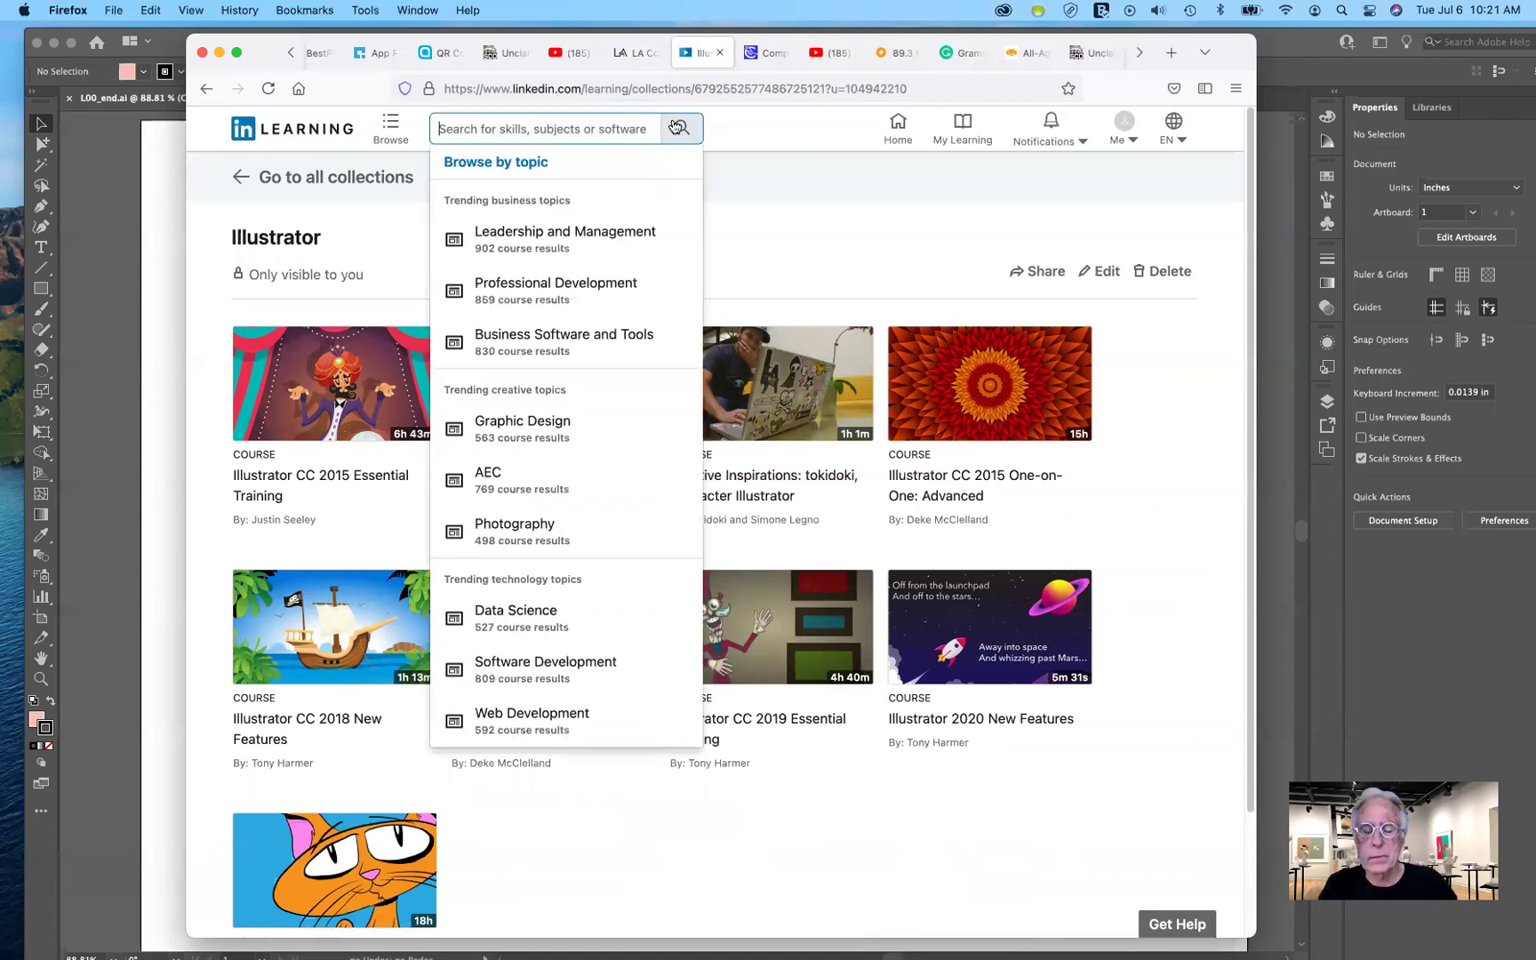
type("What")
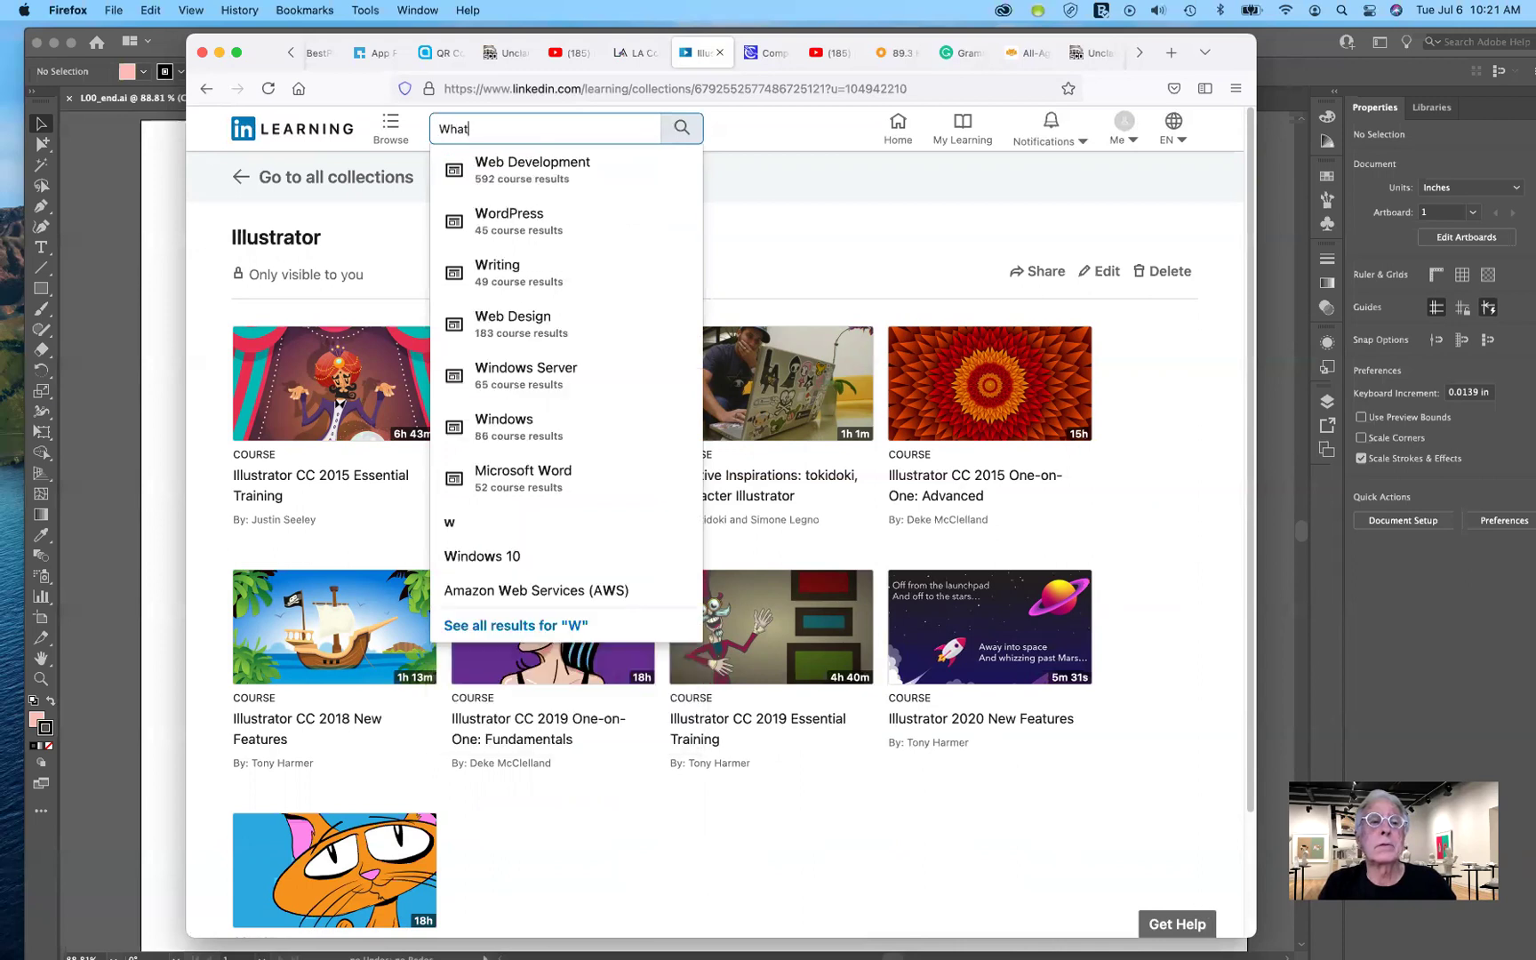
type("'s new")
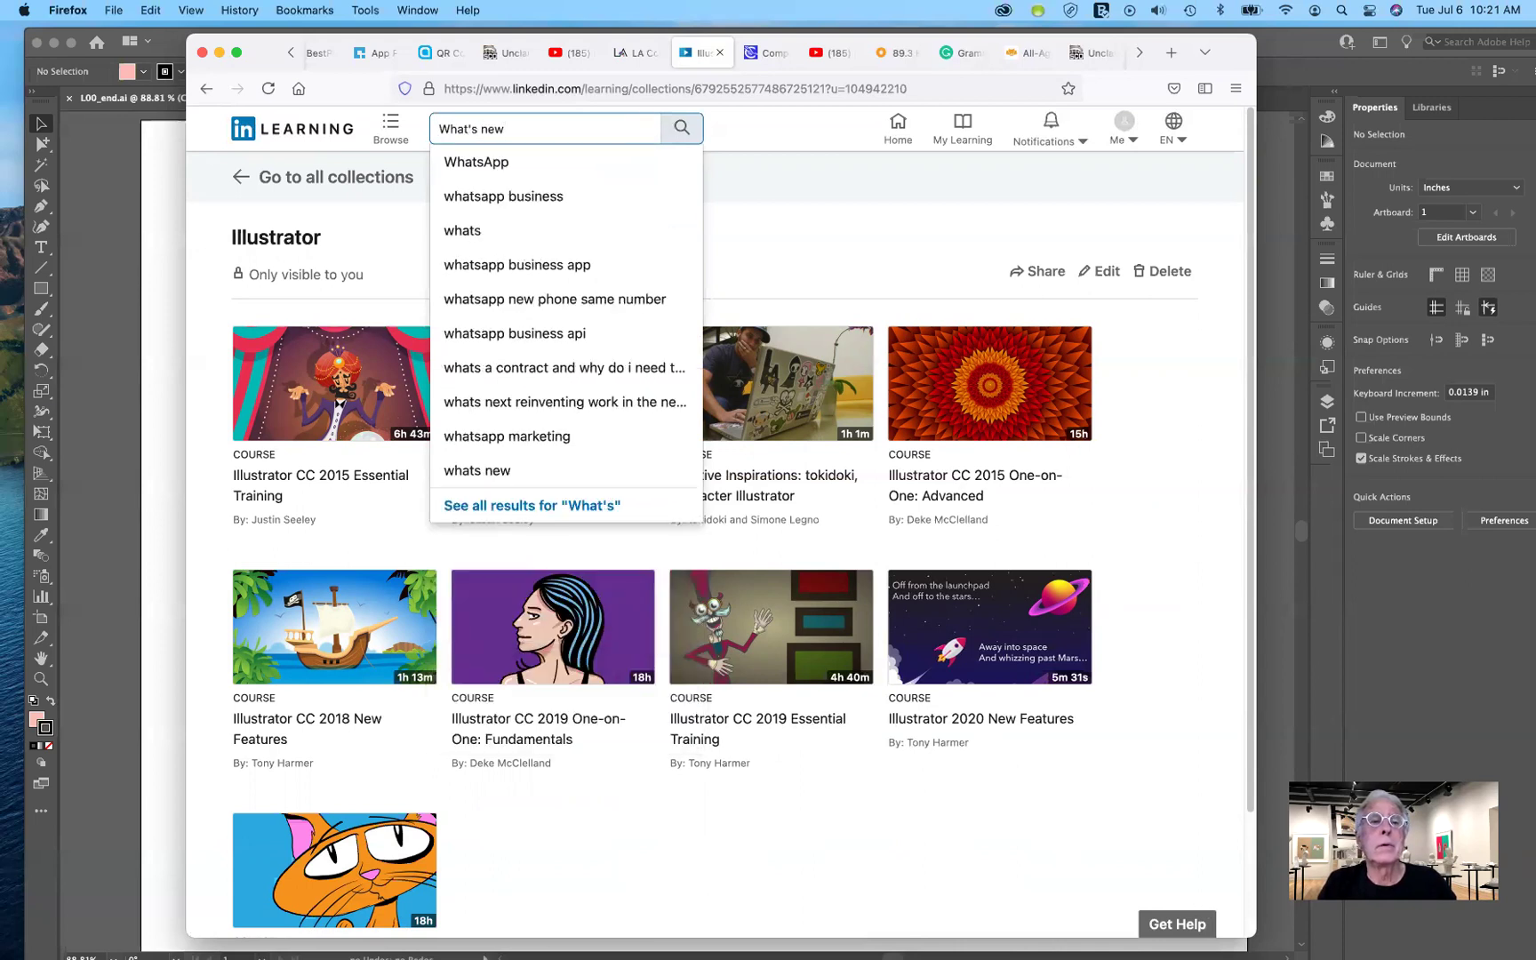
type(" in I")
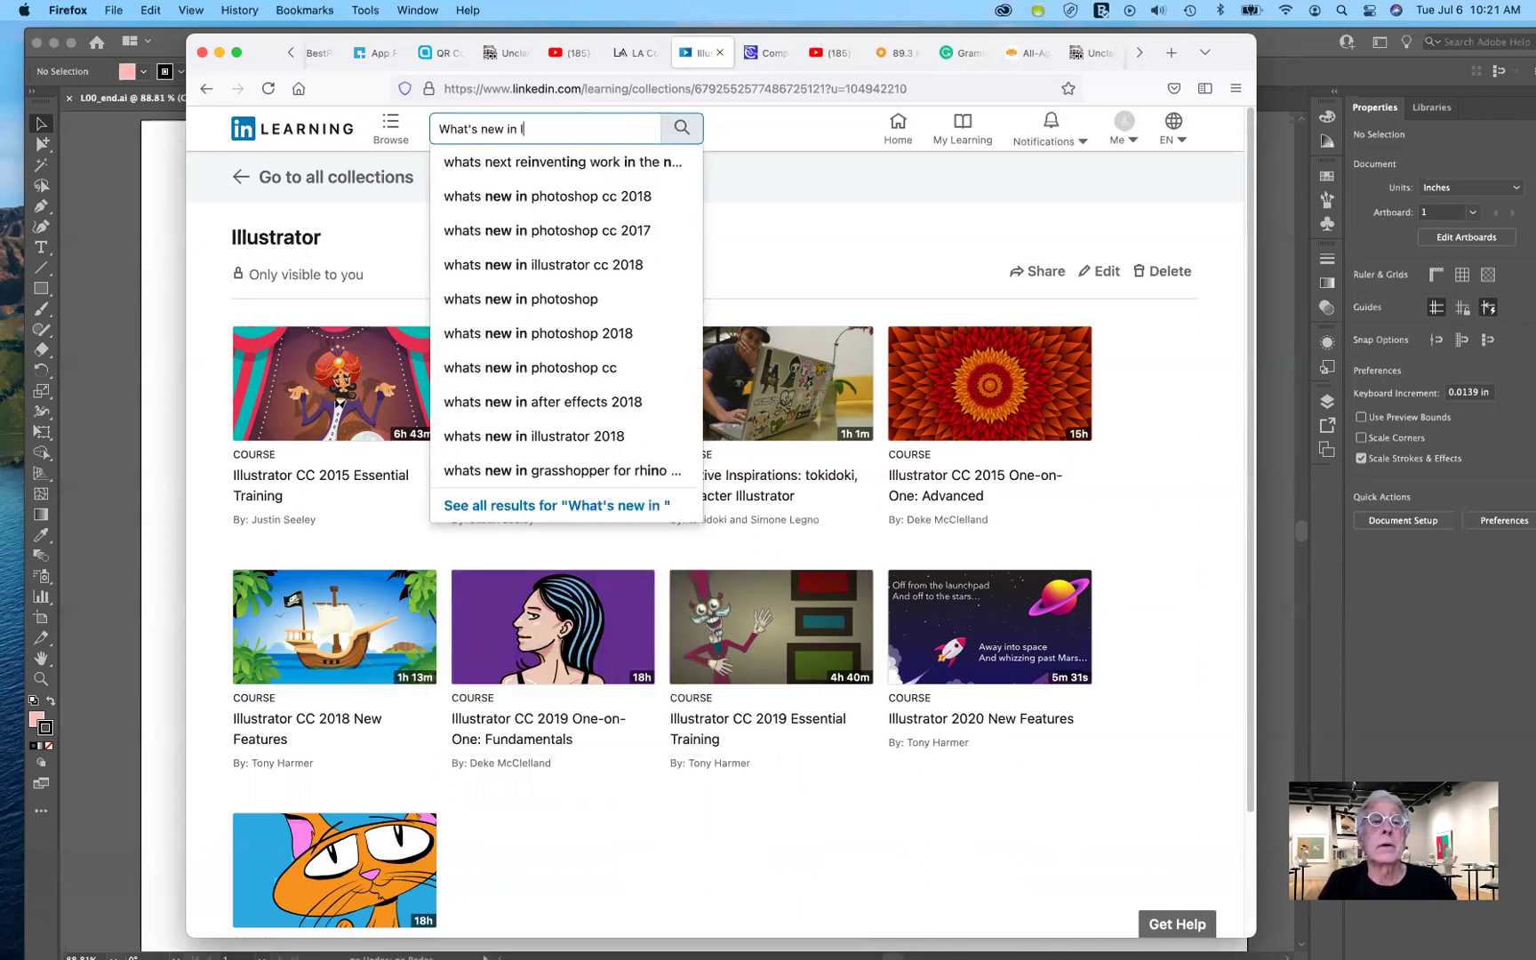
type("ll")
type("strator")
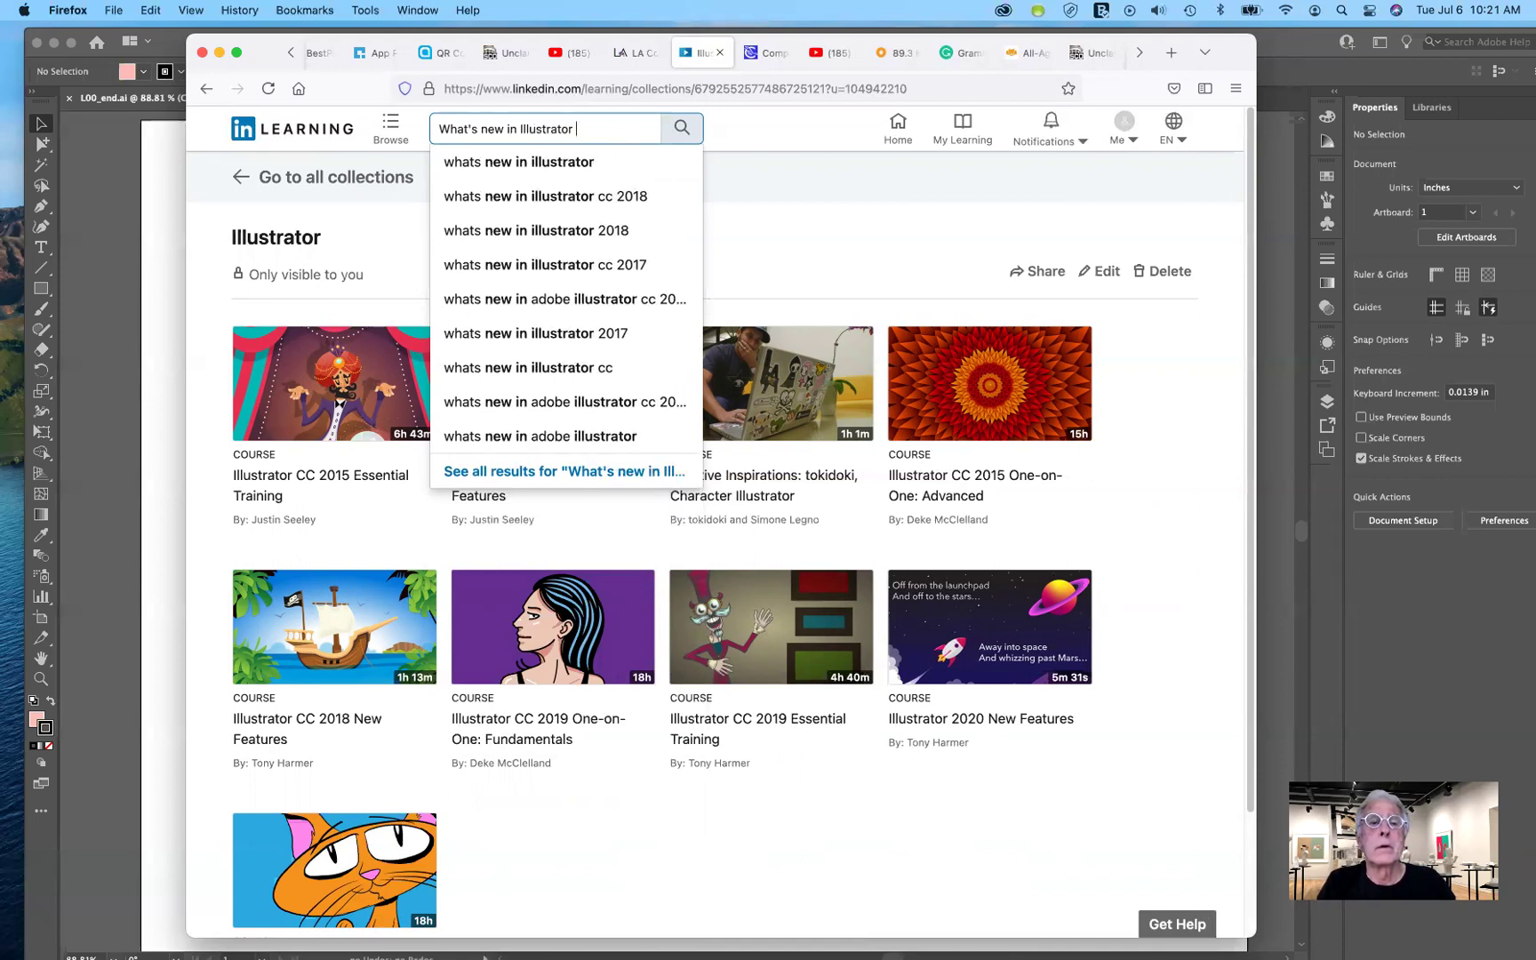
type(" 2021")
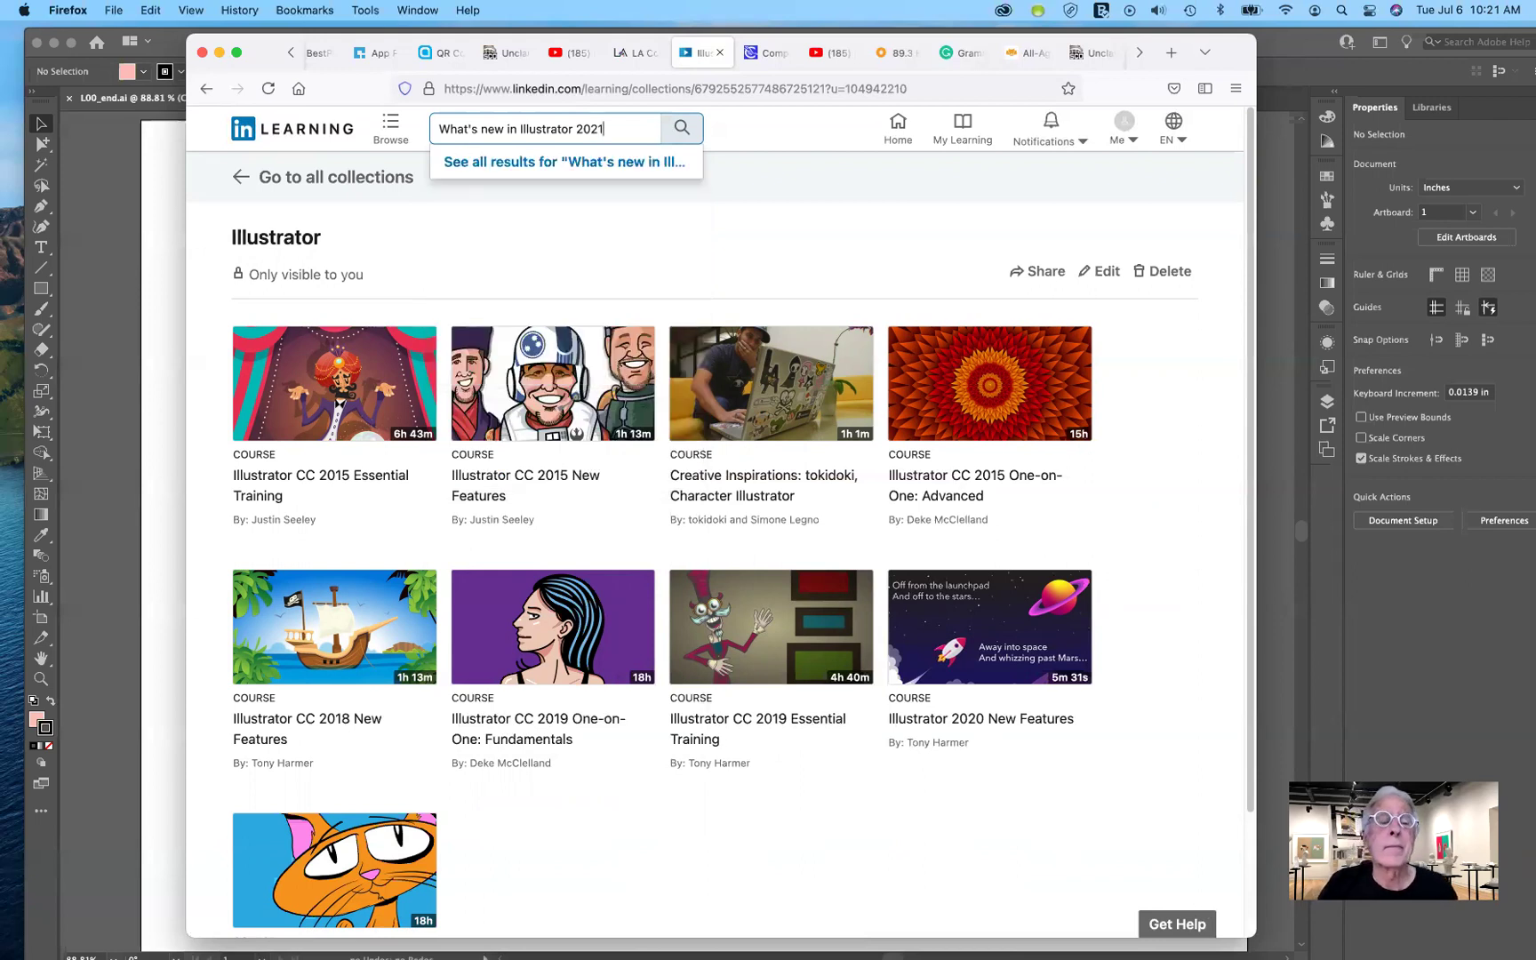
key("Return")
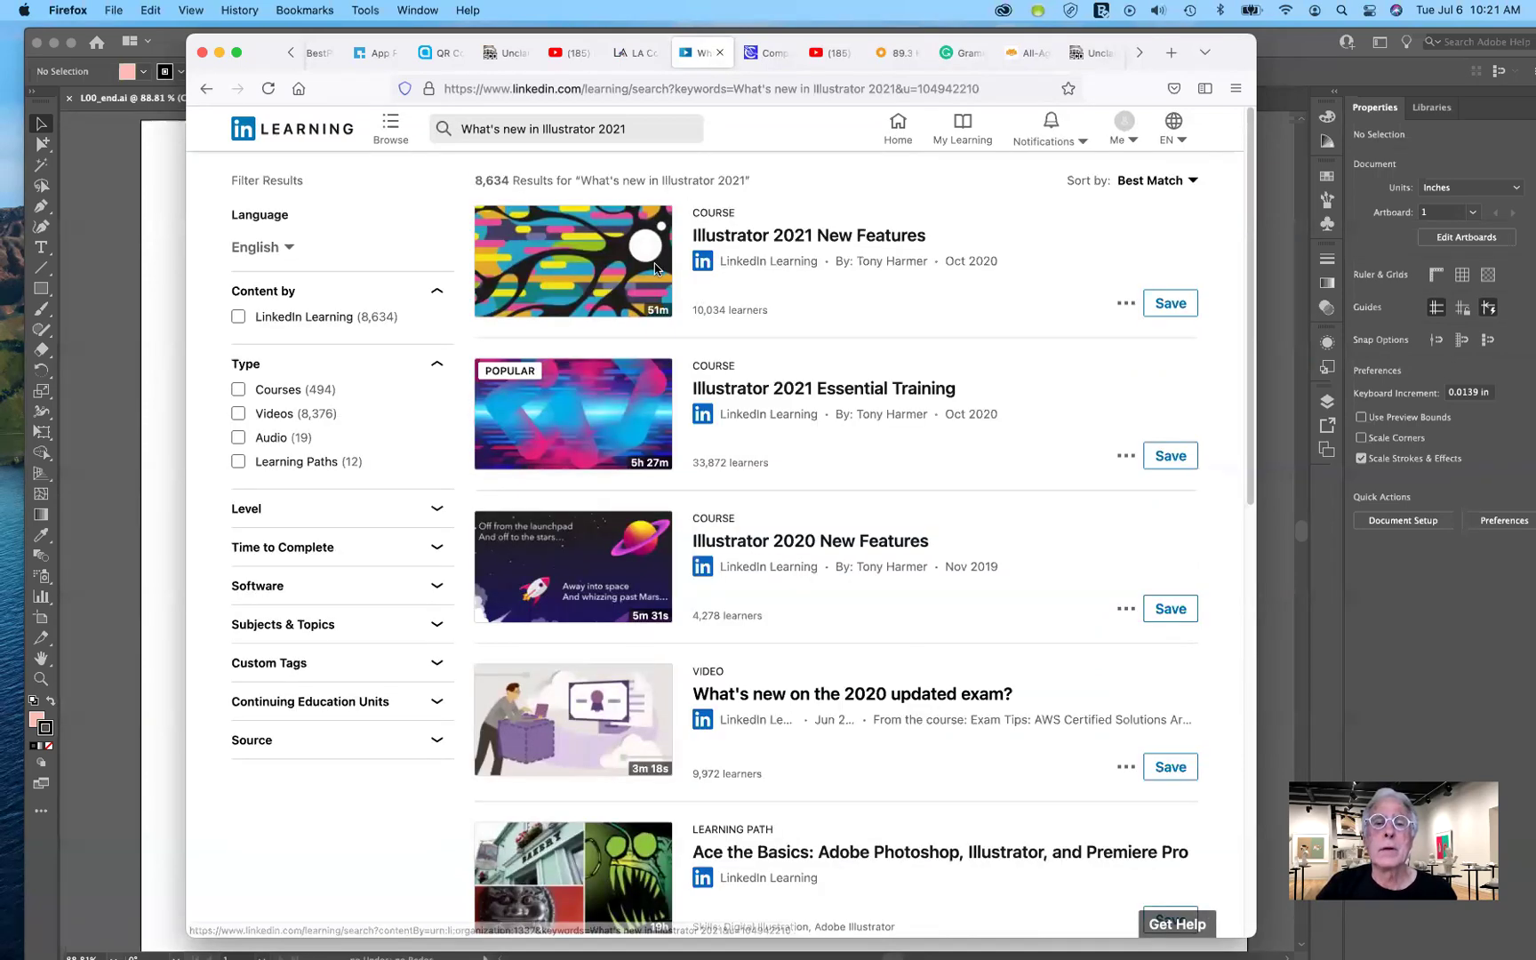
- Save the Illustrator 2021 New Features course and add it to the Illustrator collection
left_click(1171, 304)
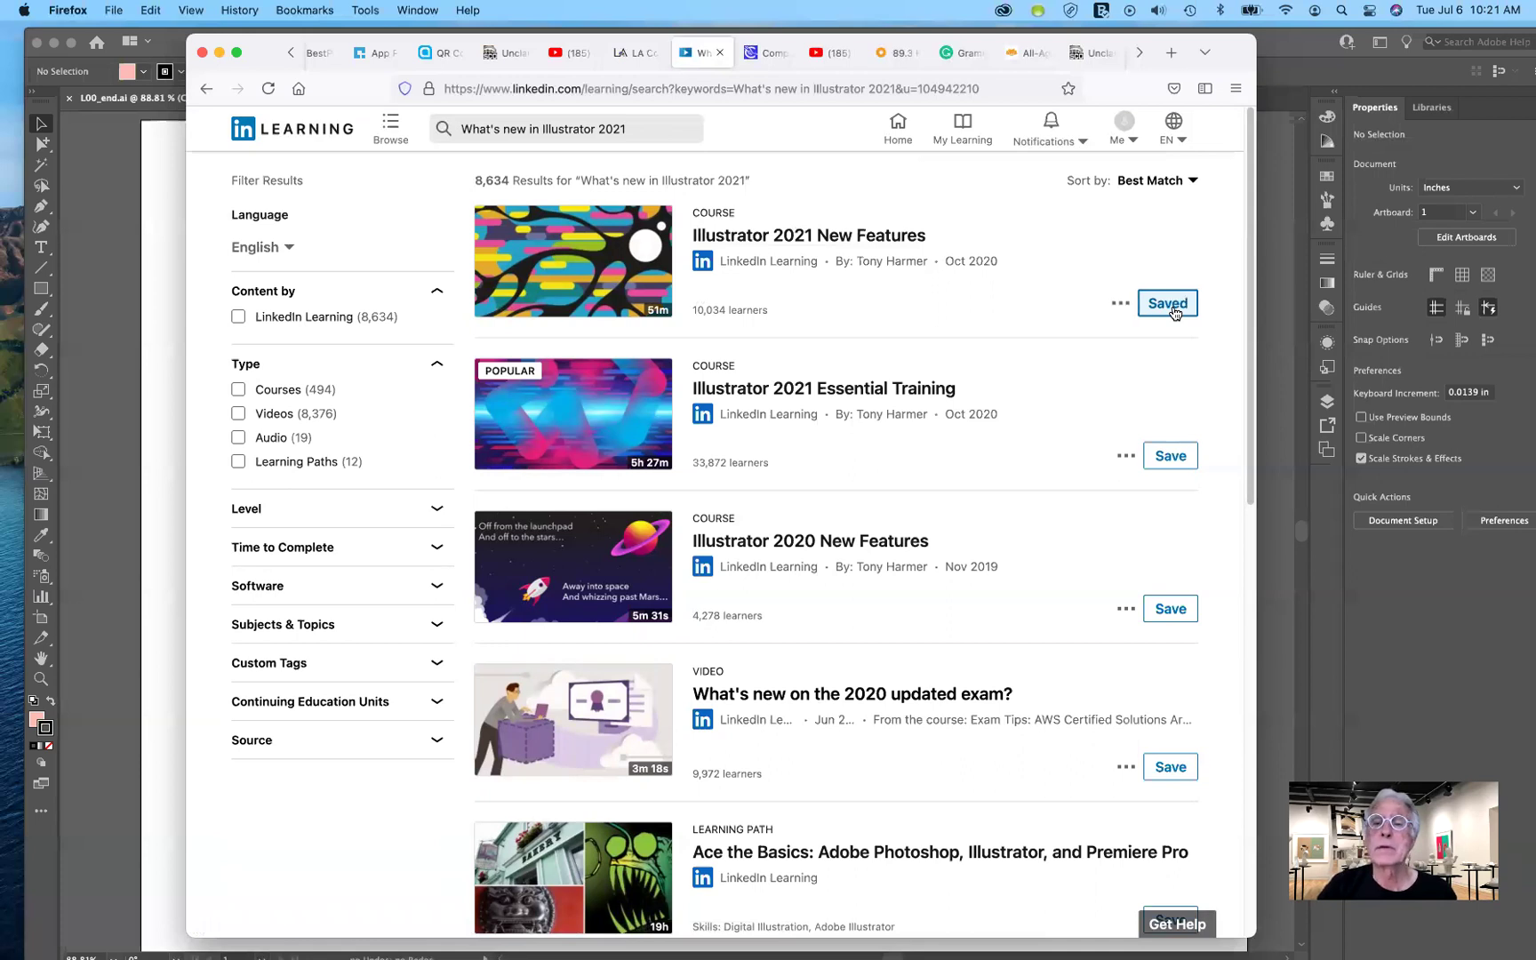
left_click(1120, 306)
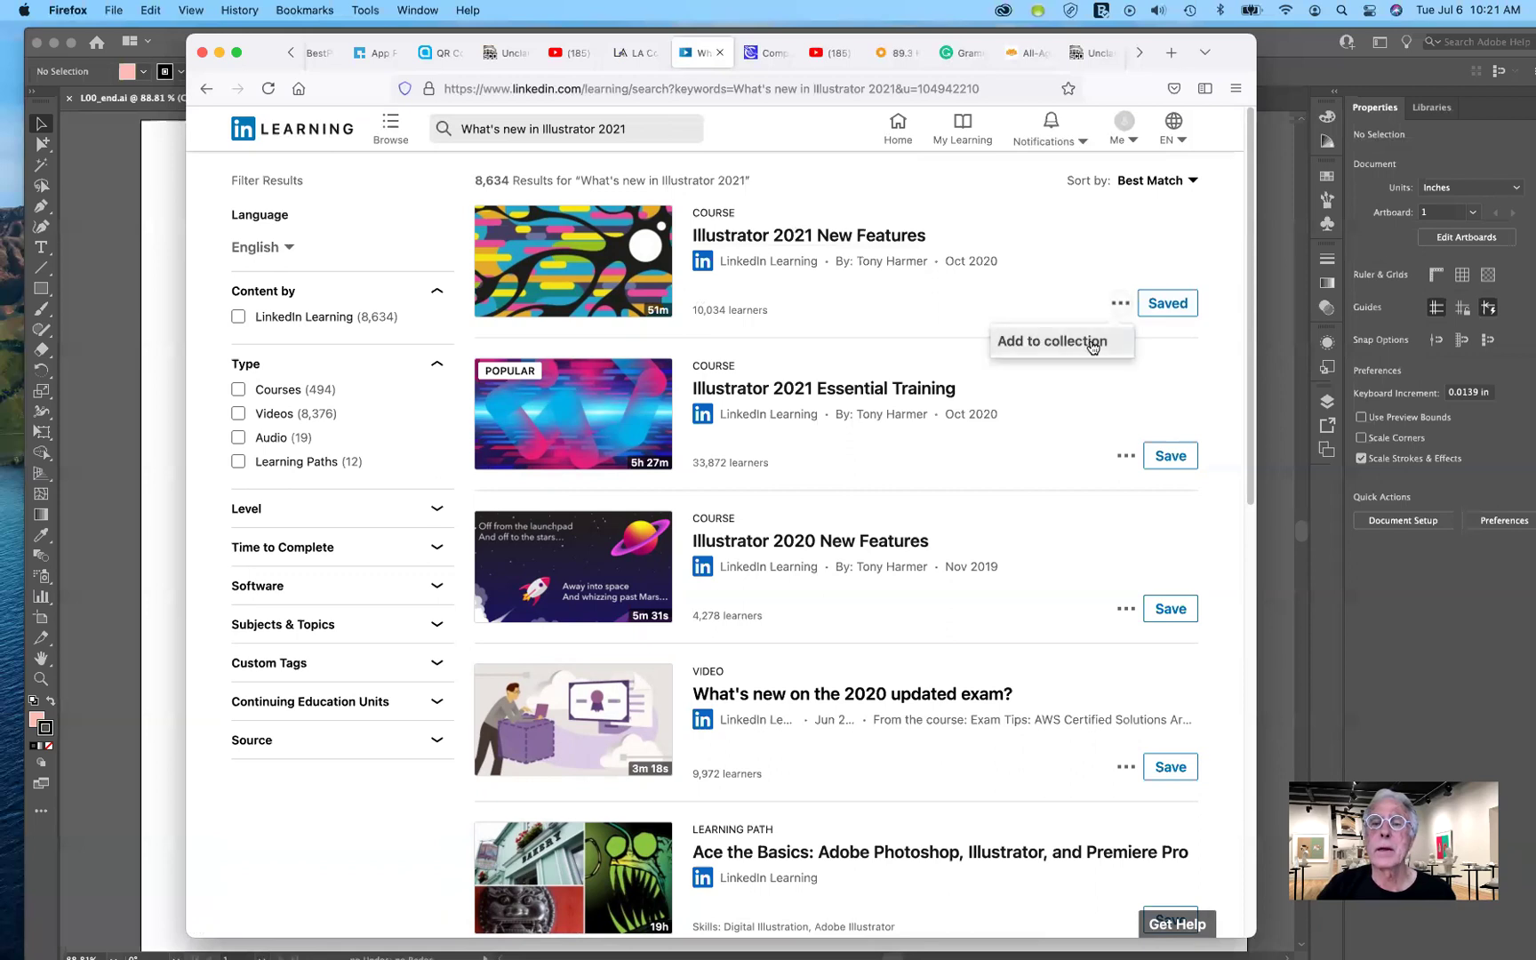
left_click(1093, 343)
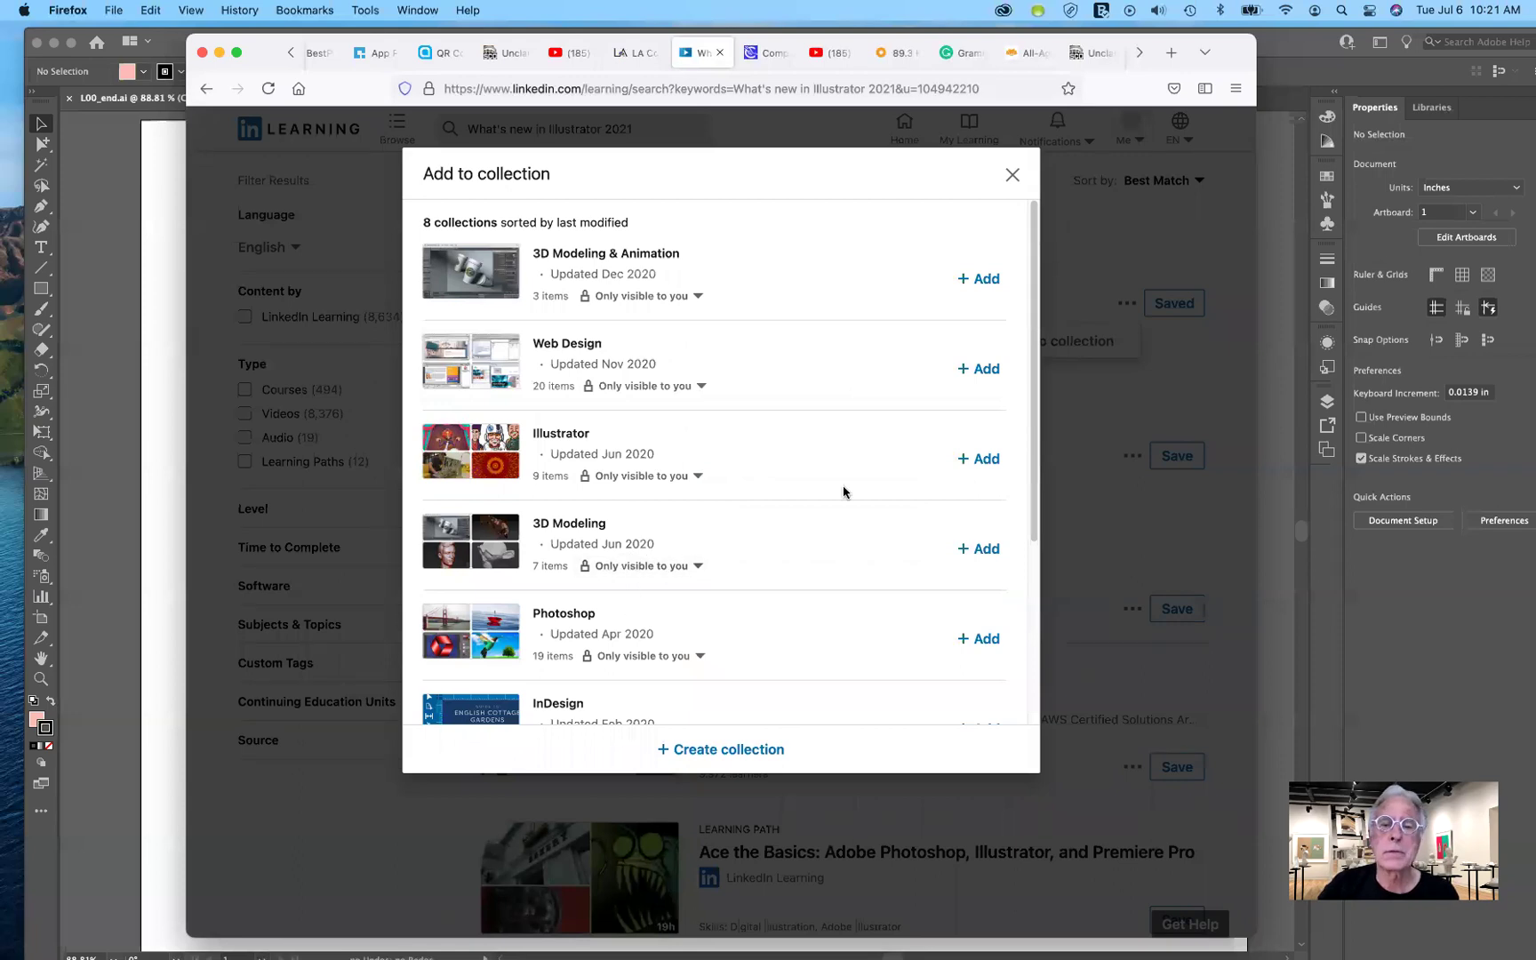
left_click(965, 460)
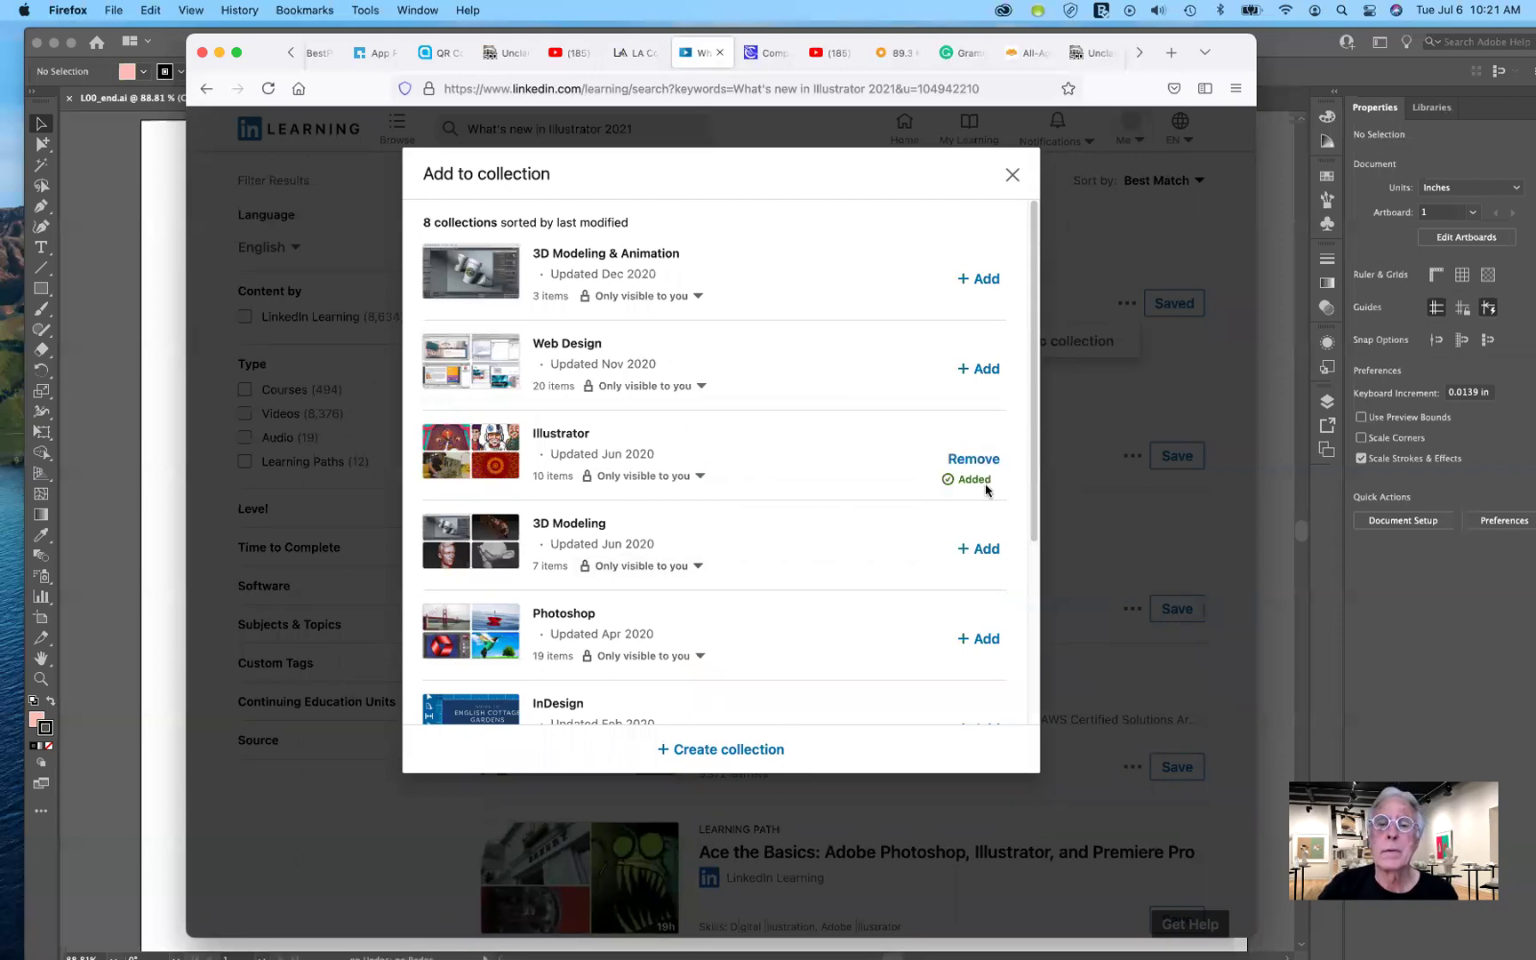
left_click(1011, 177)
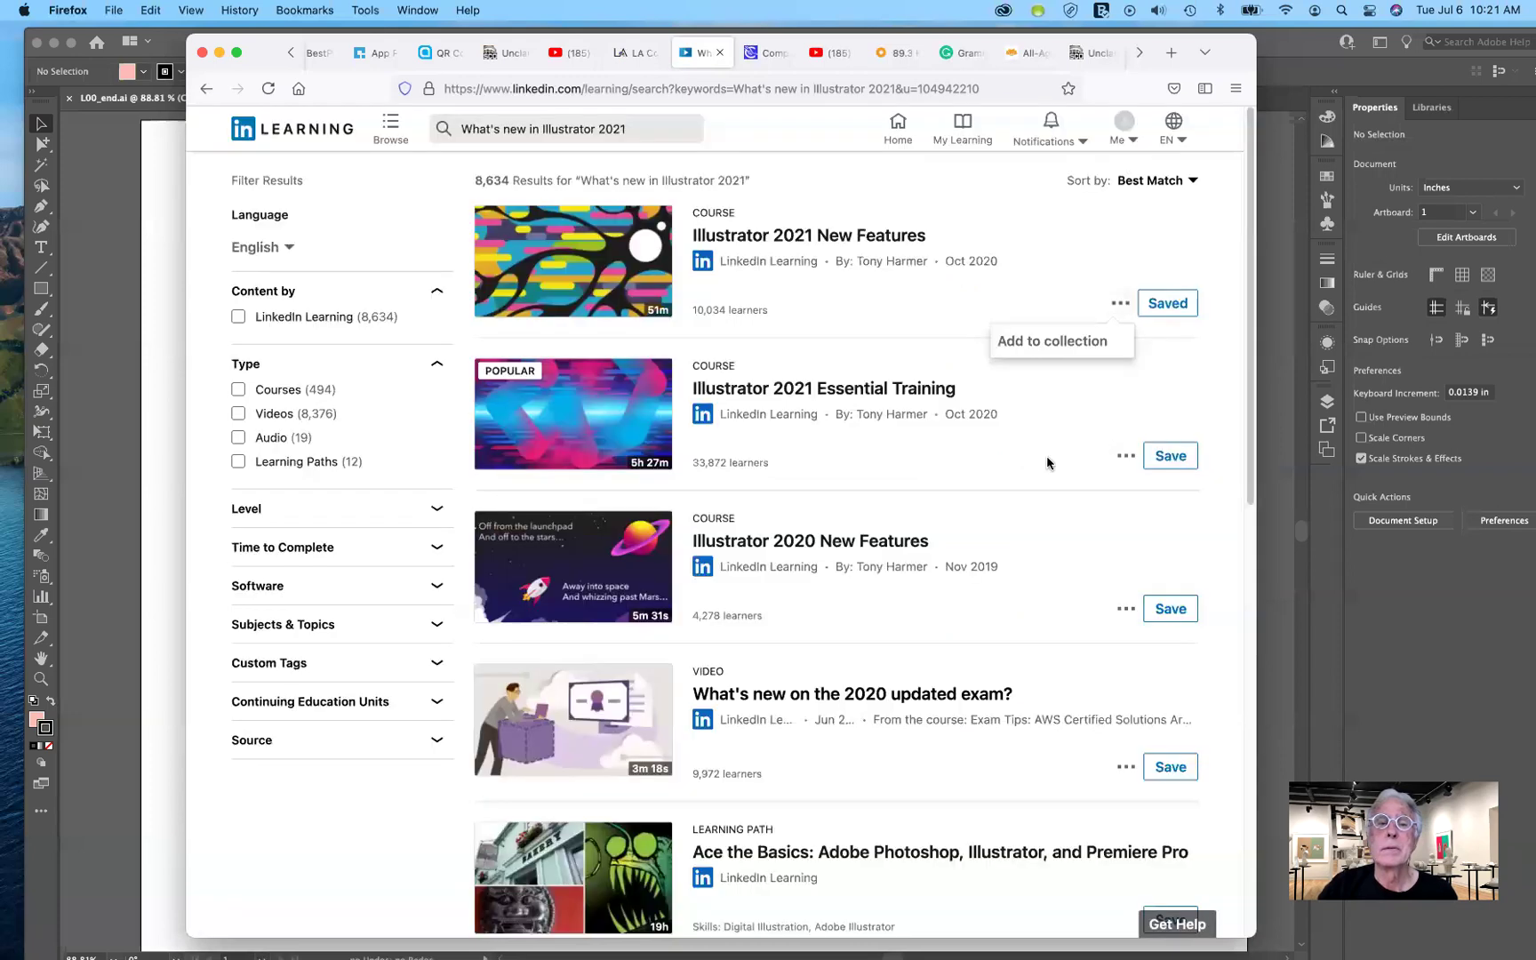
- Look further through the search results and go back through the visited pages to the library's LinkedIn Learning invitation page
scroll(969, 492, "down", 5)
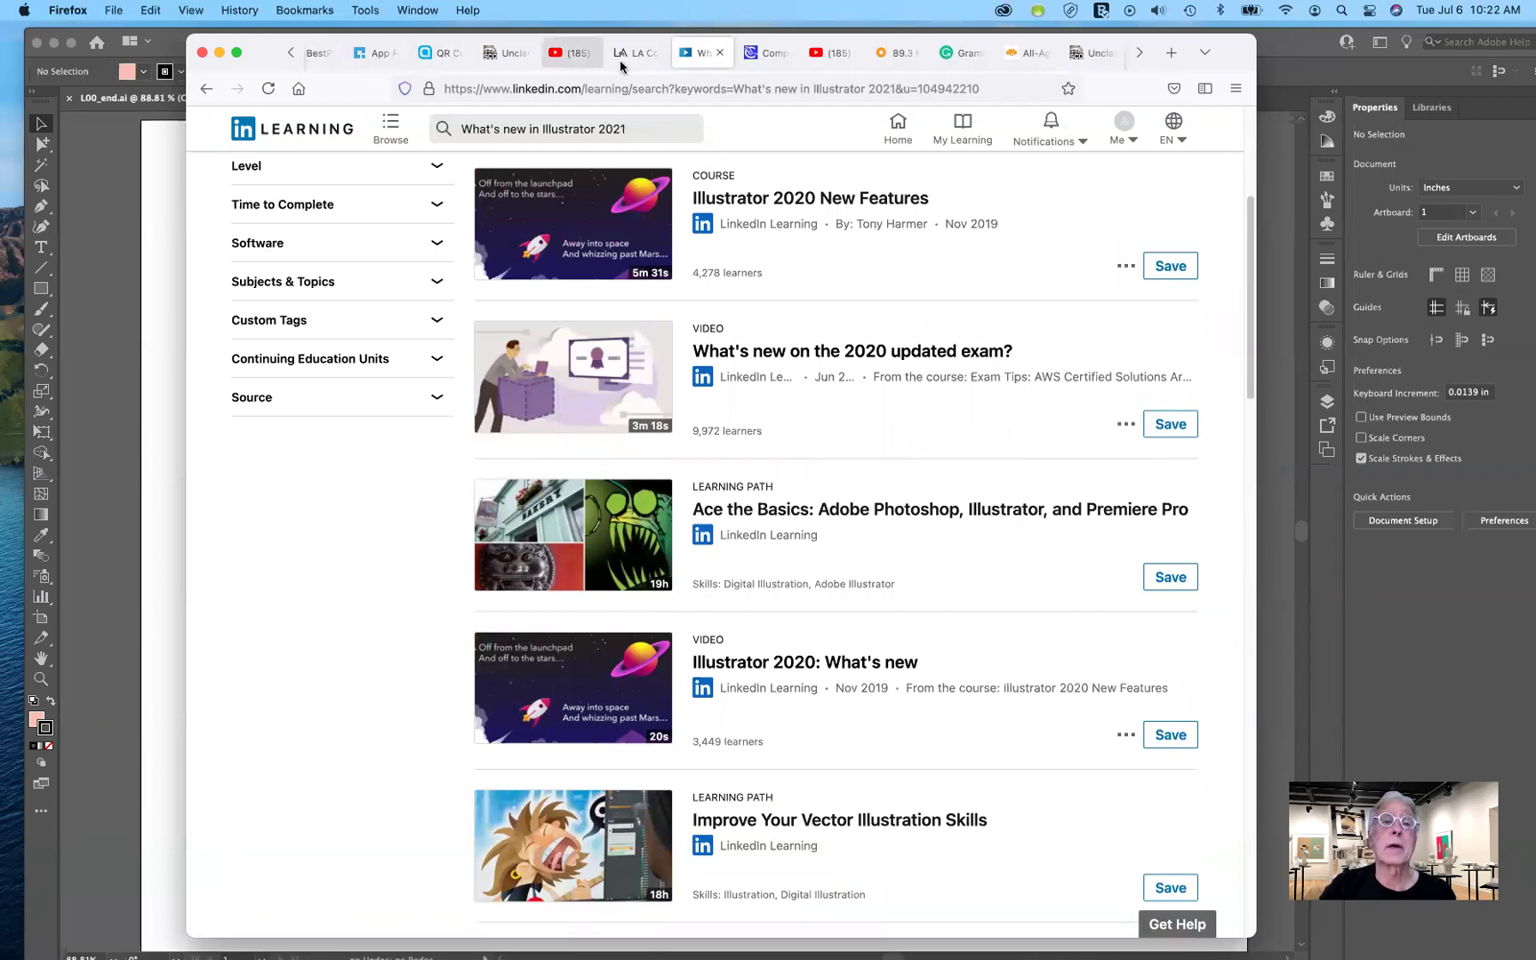
left_click(289, 55)
left_click(205, 89)
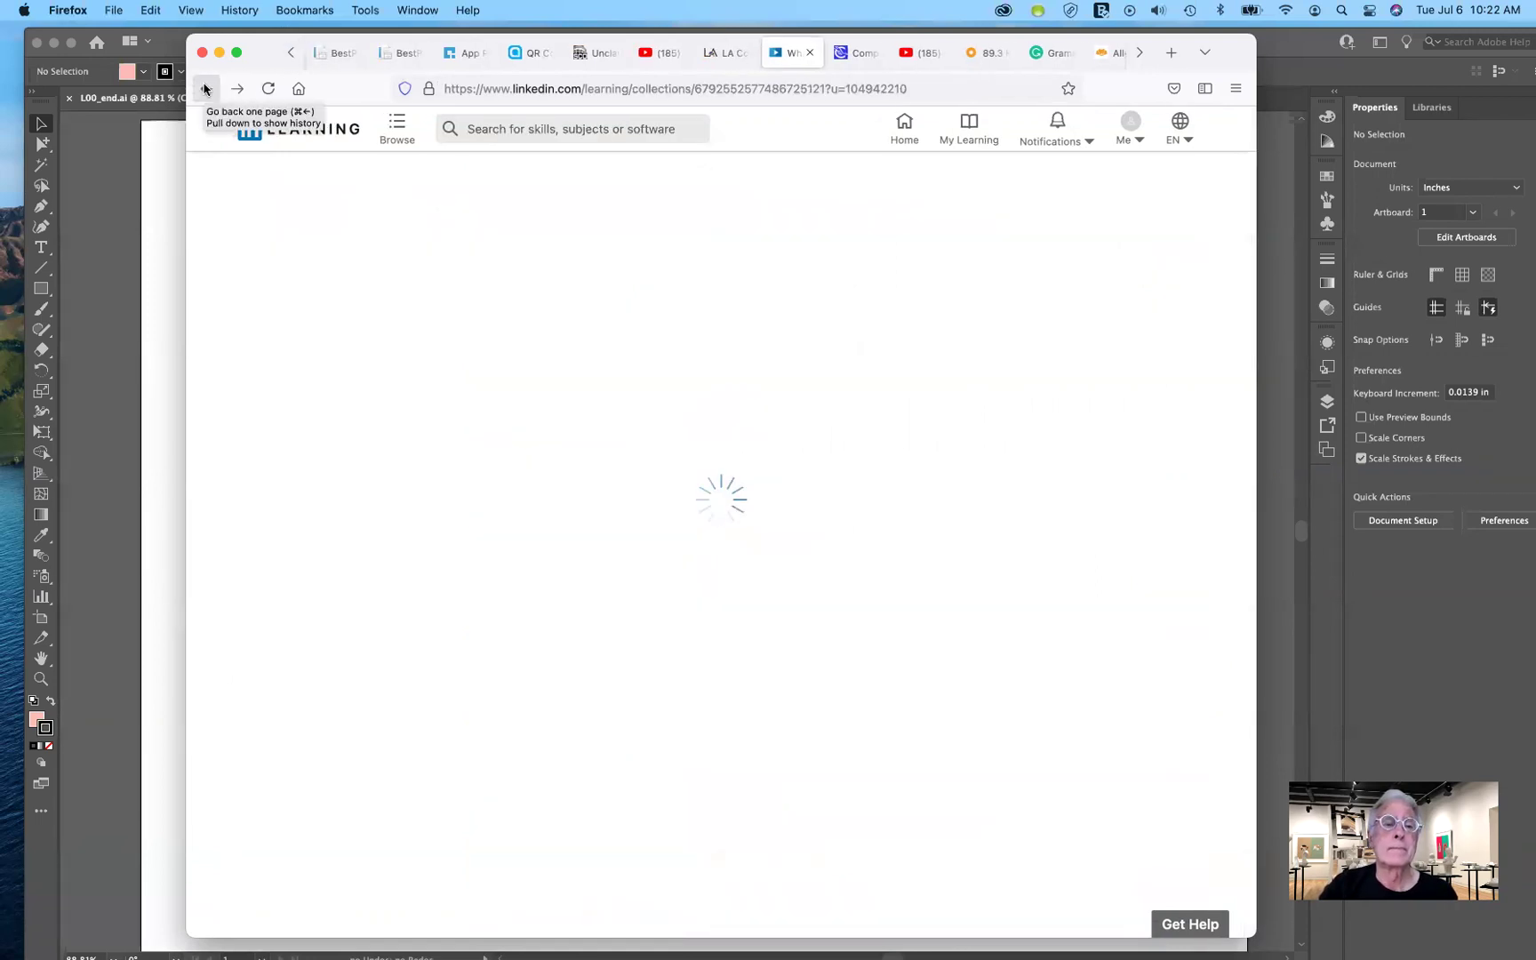
left_click(206, 89)
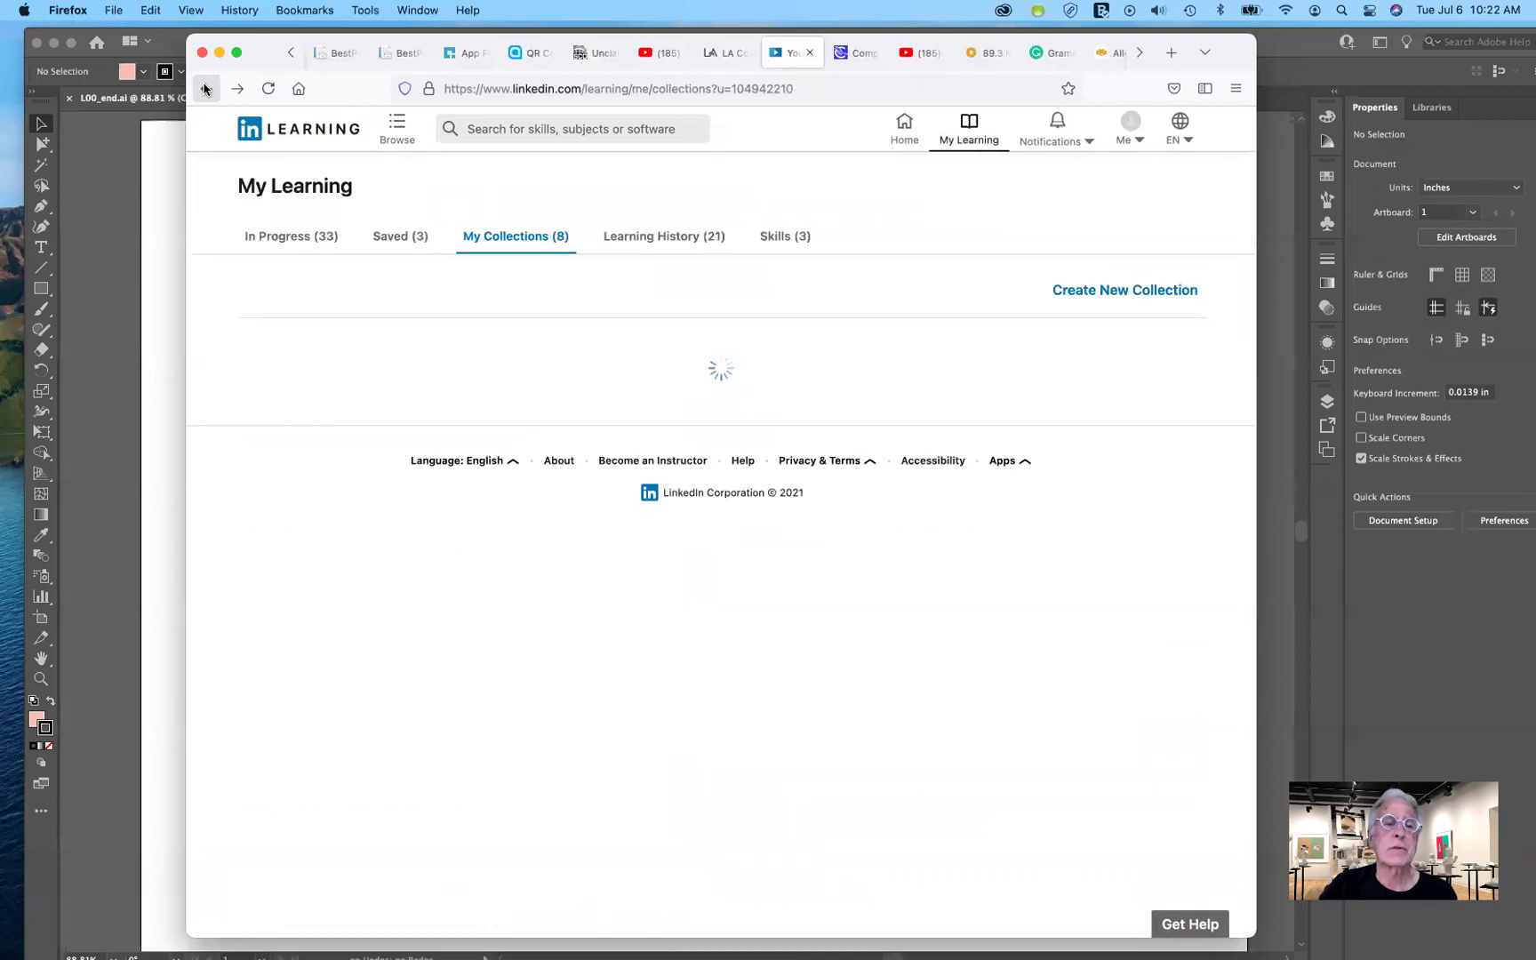
left_click(205, 89)
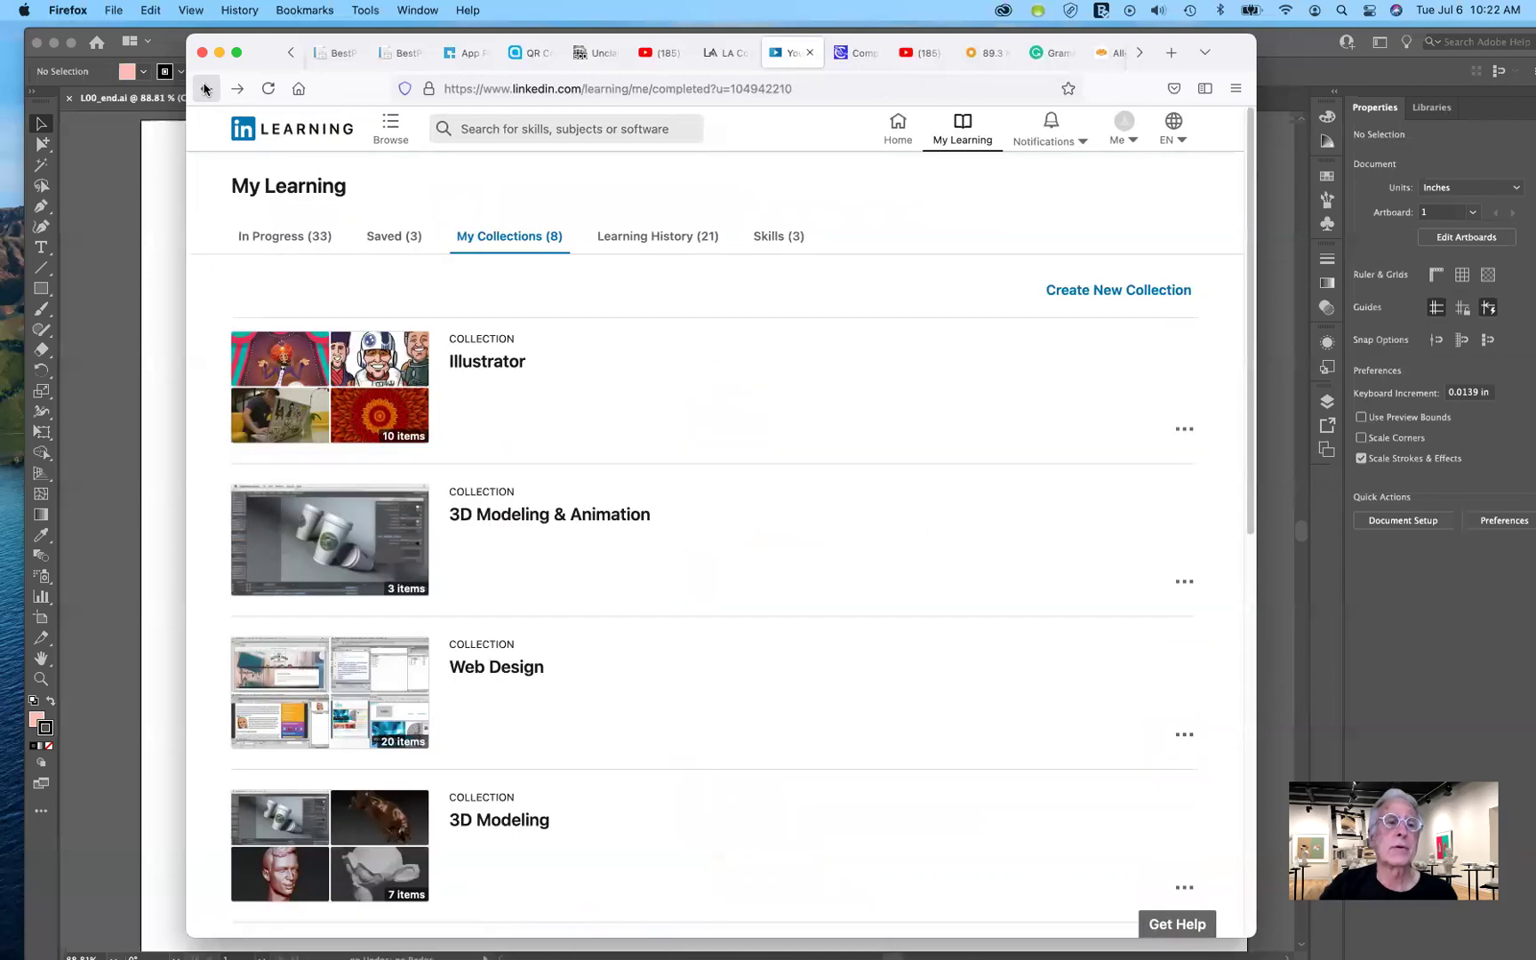
left_click(205, 89)
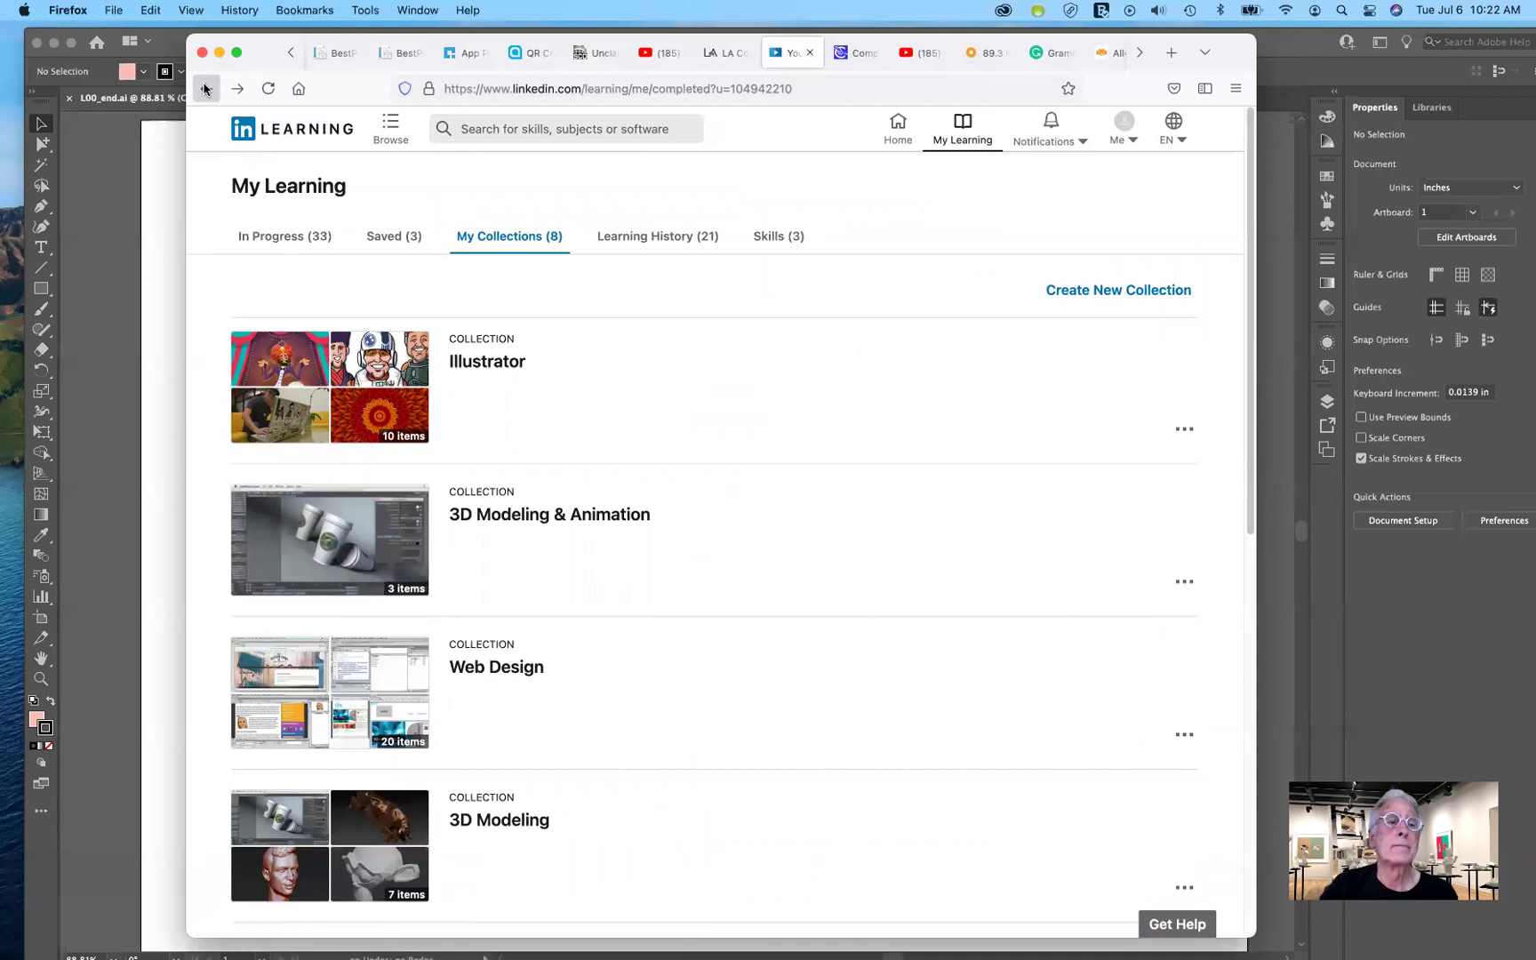
left_click(205, 89)
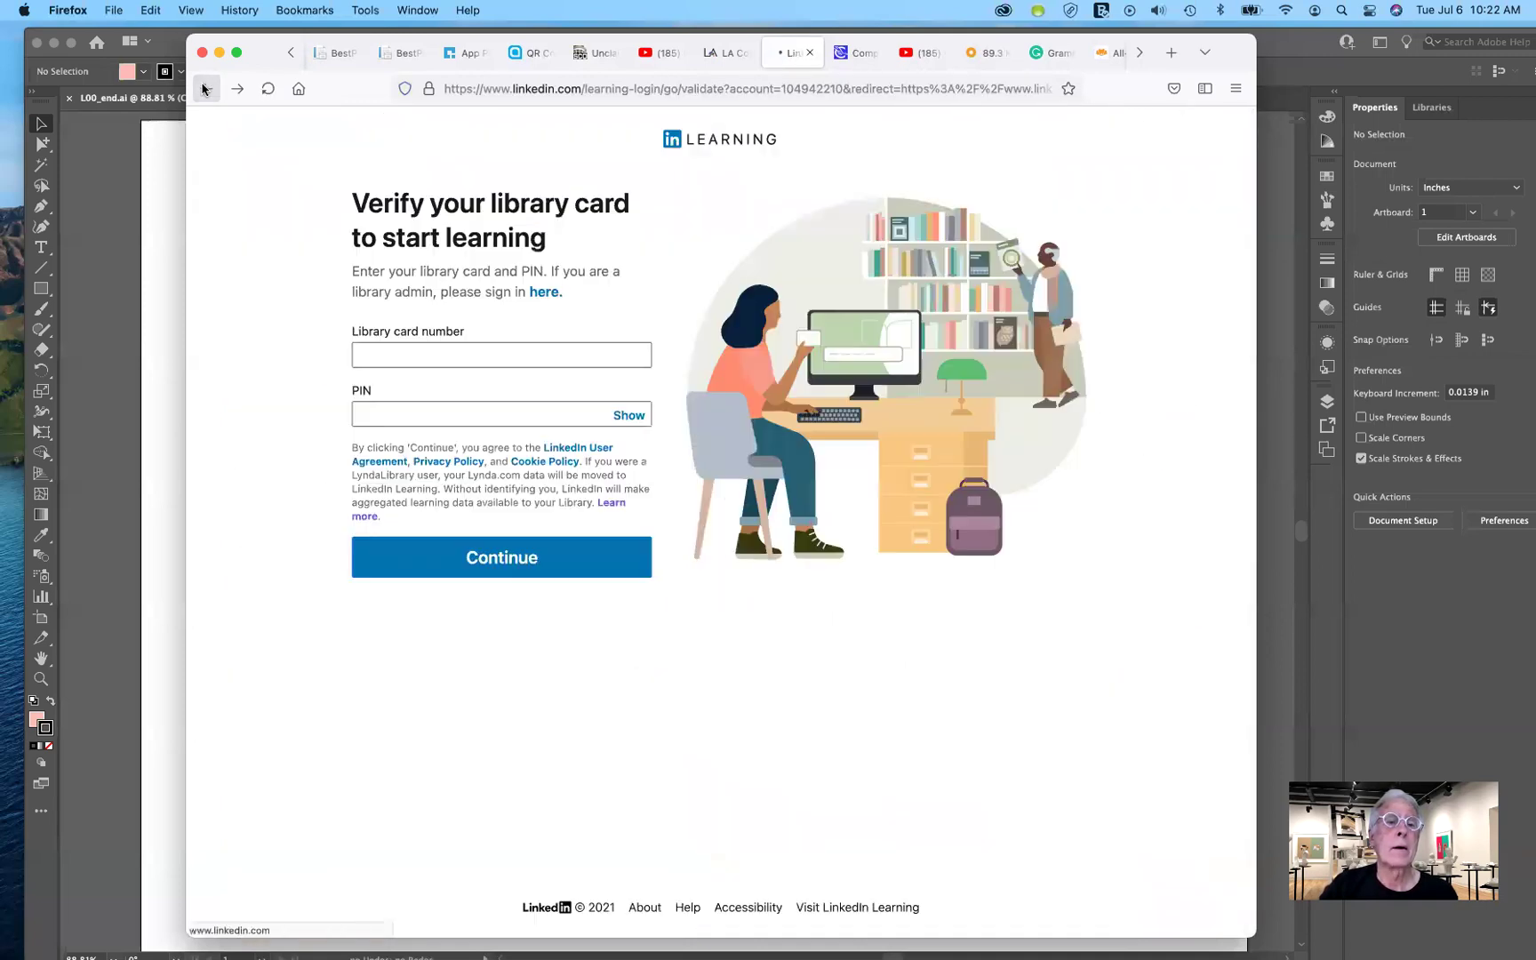
left_click(204, 89)
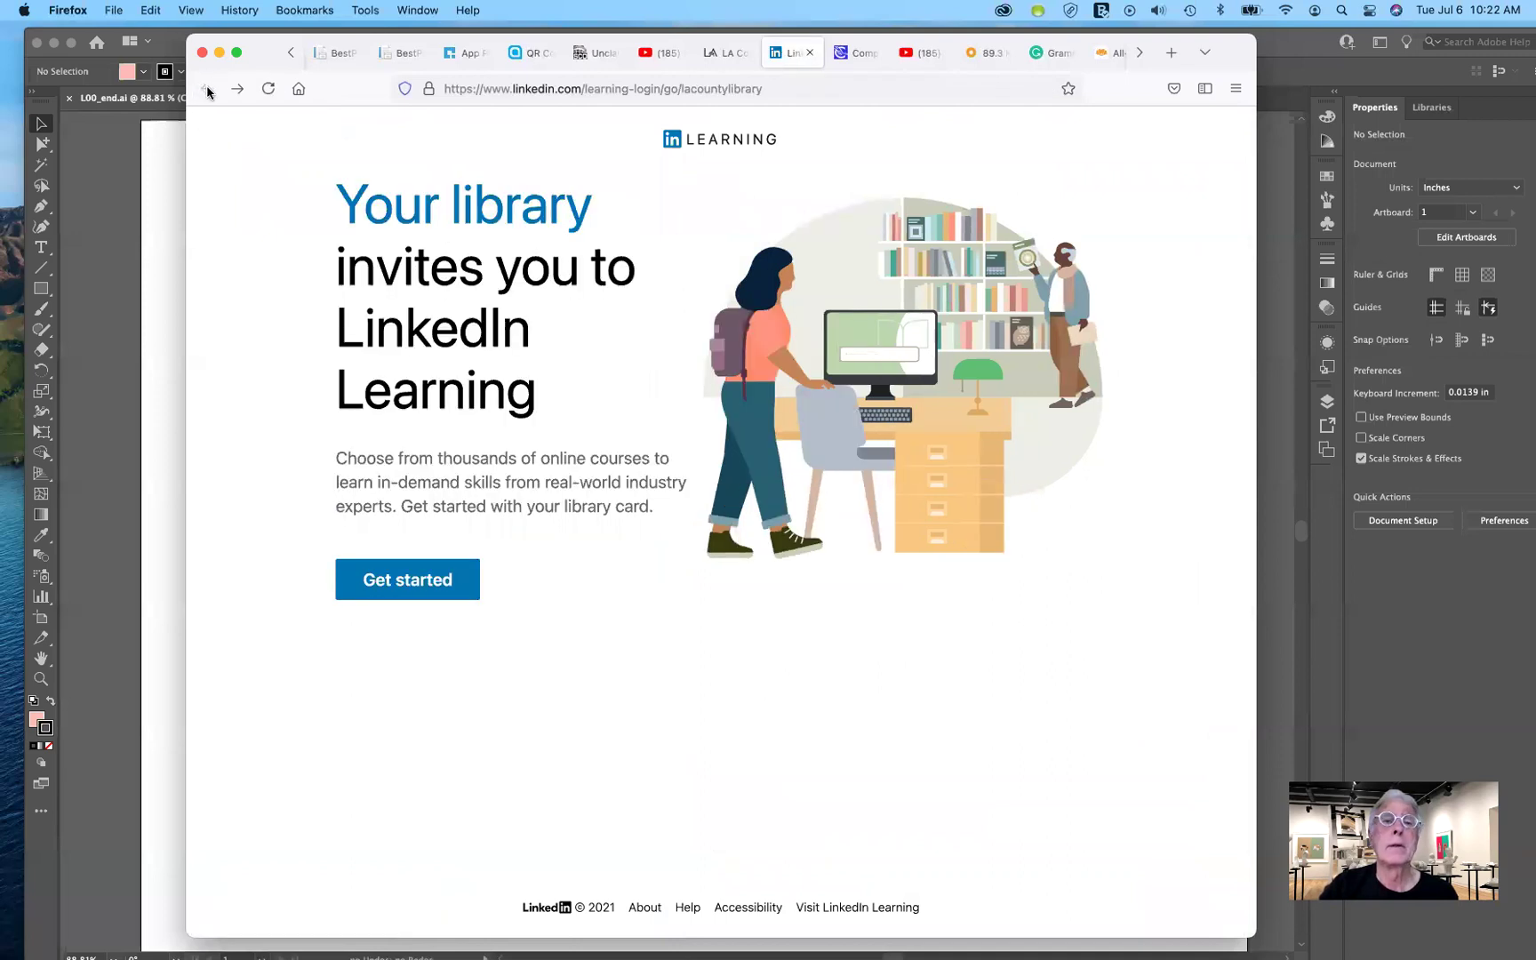
- Return to the class website's This Week in Class page and glance over the weekly syllabi
left_click(729, 55)
left_click(205, 90)
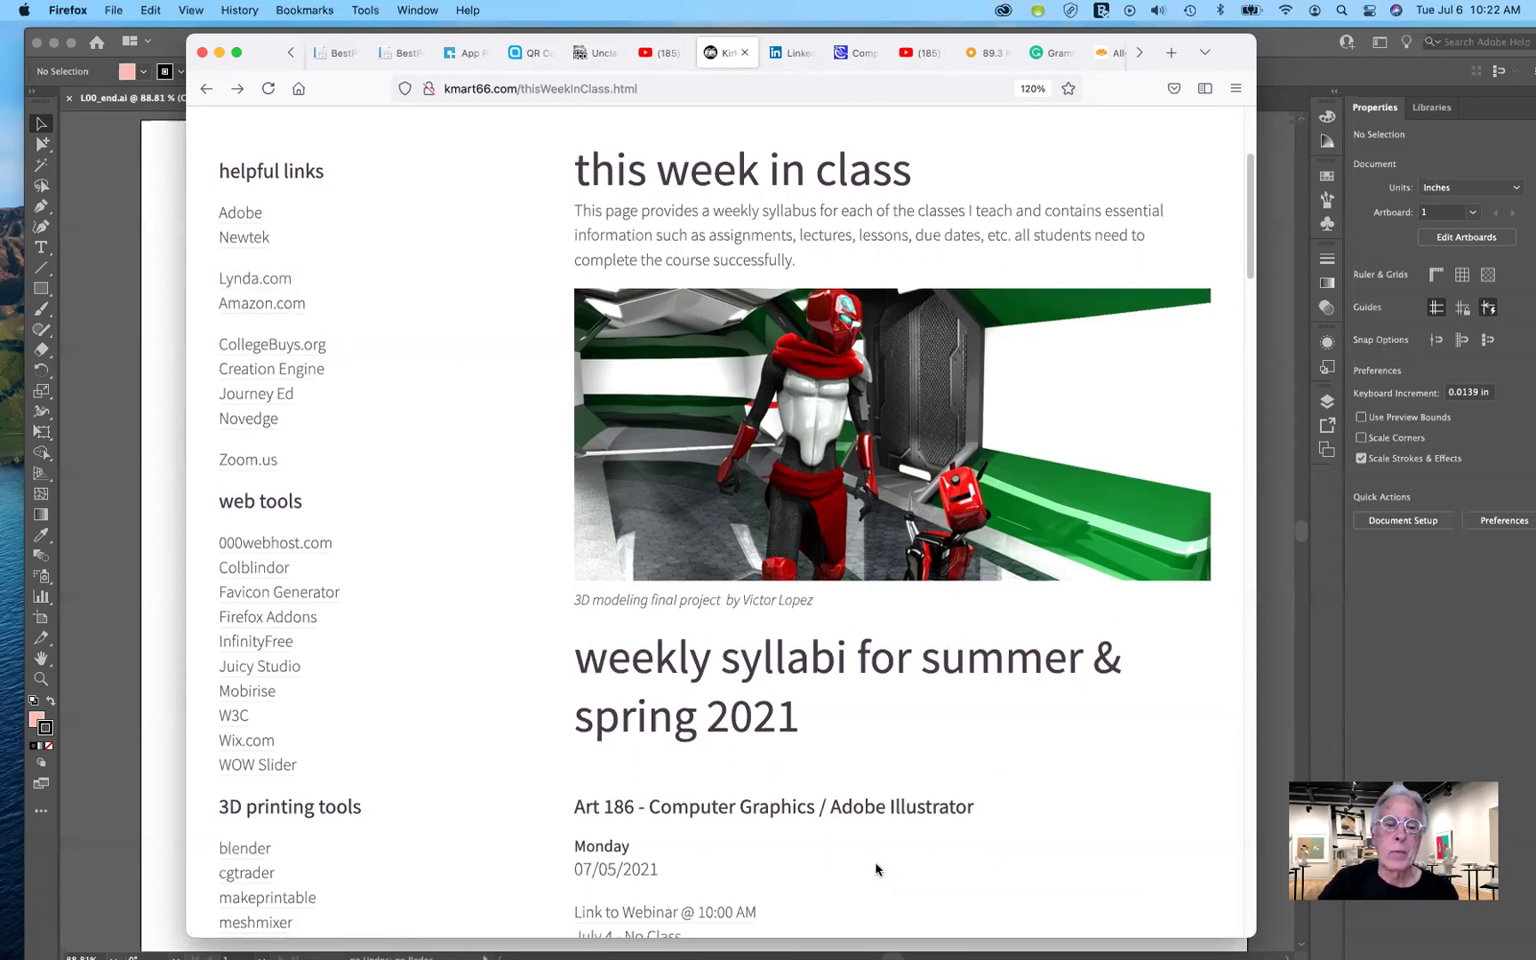
scroll(853, 783, "down", 5)
scroll(773, 784, "up", 9)
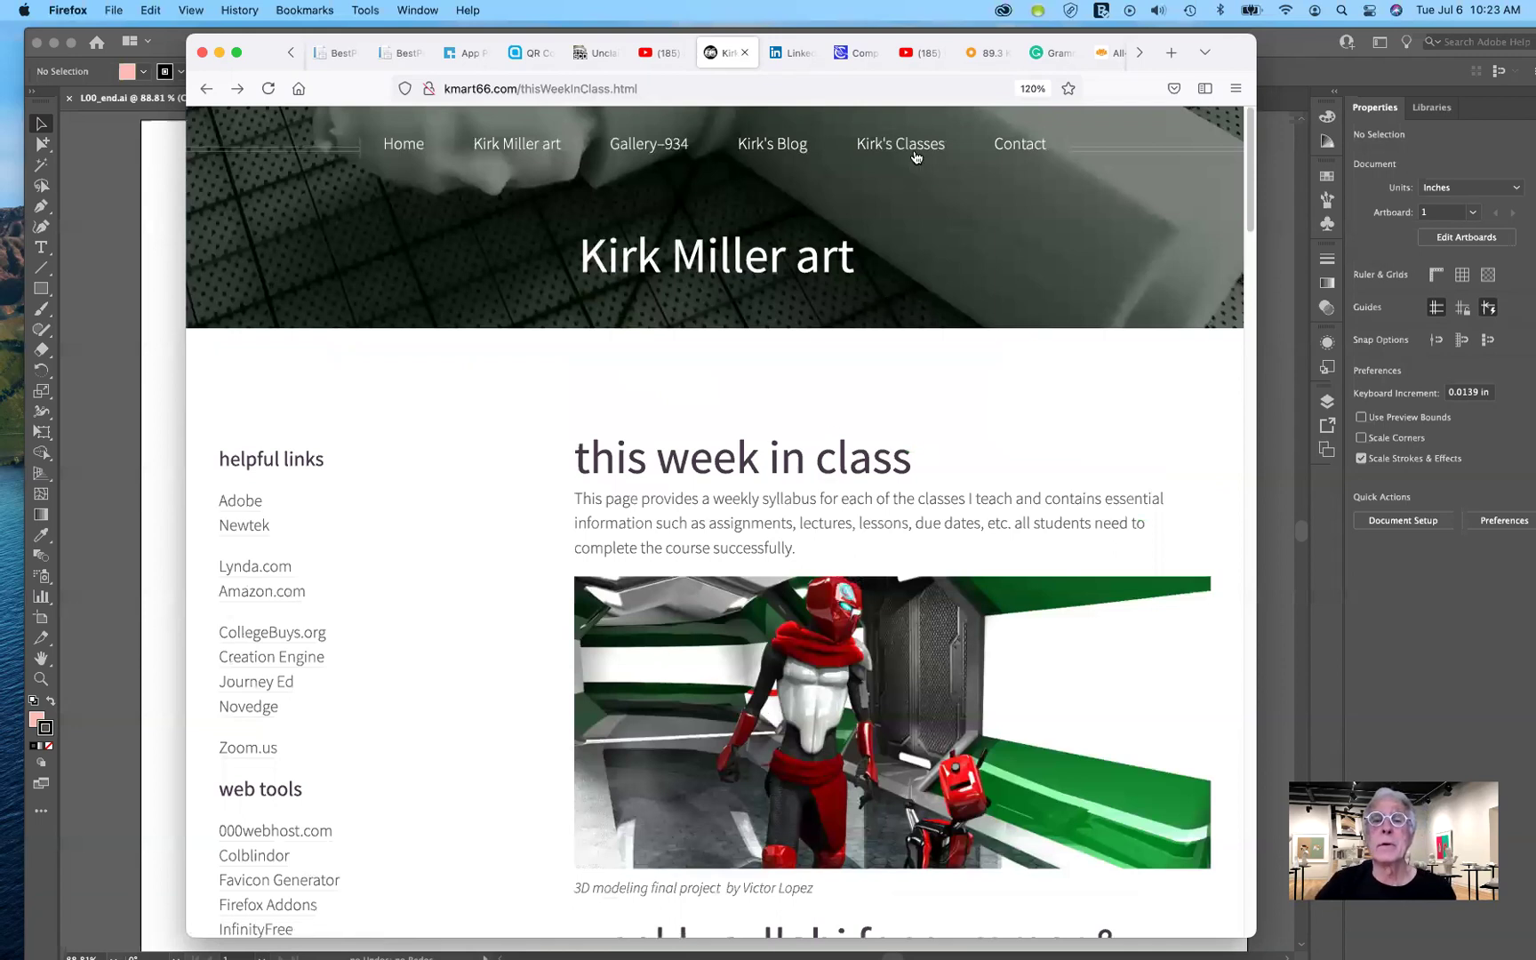
- Open the class website's handouts page and find the Art 186 - Adobe Illustrator / Computer Graphics assignments
mouse_move(887, 149)
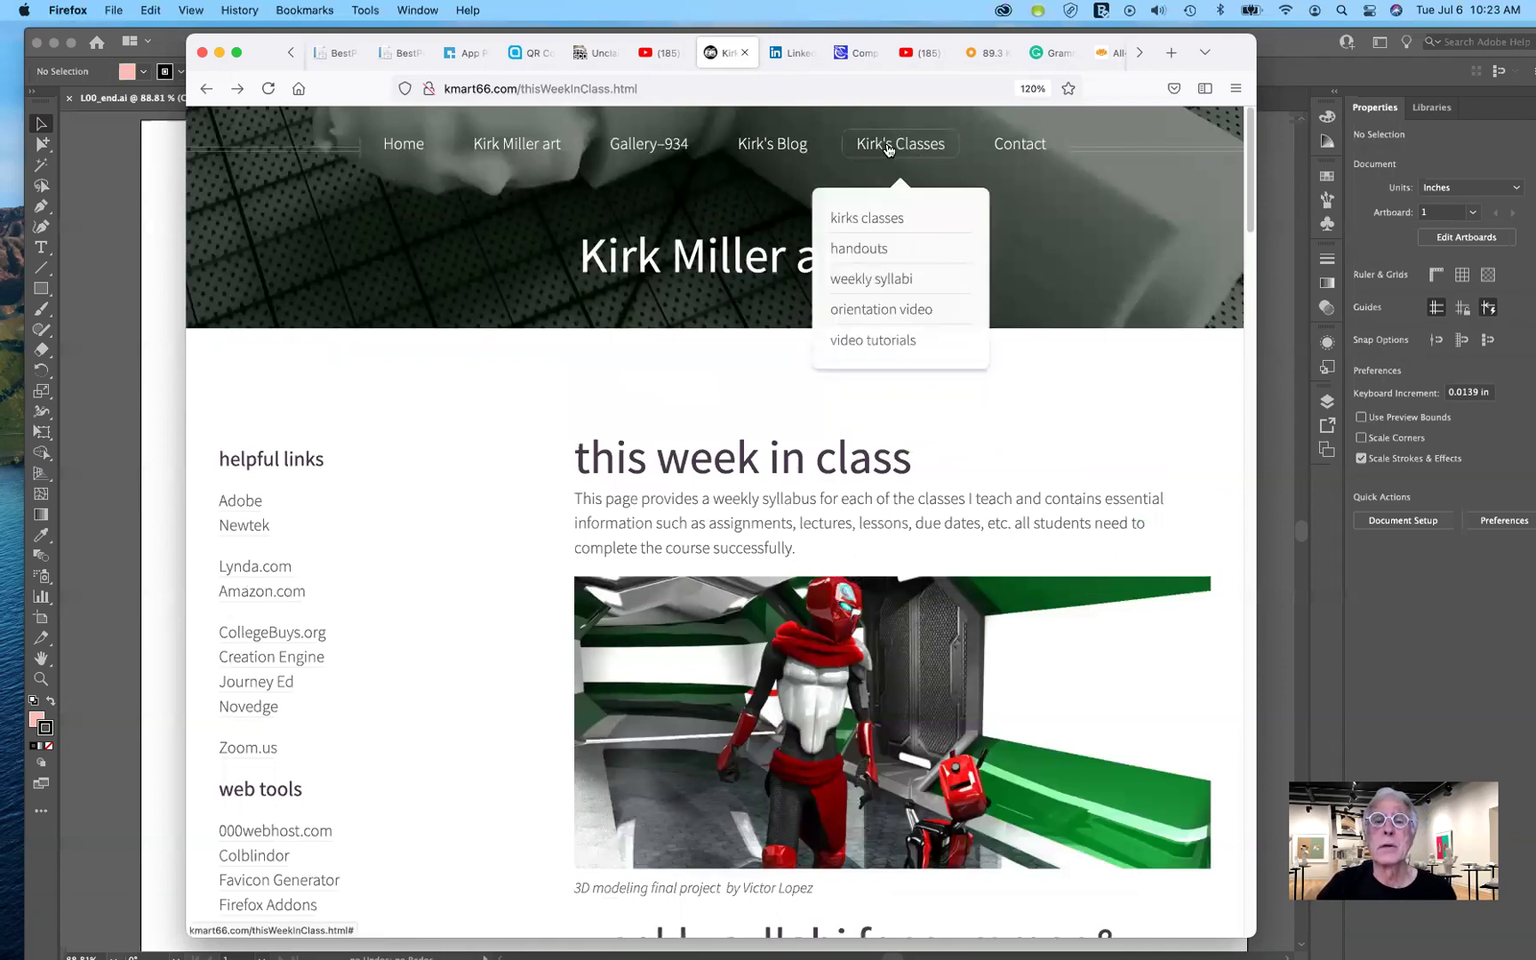
left_click(867, 255)
scroll(833, 819, "down", 10)
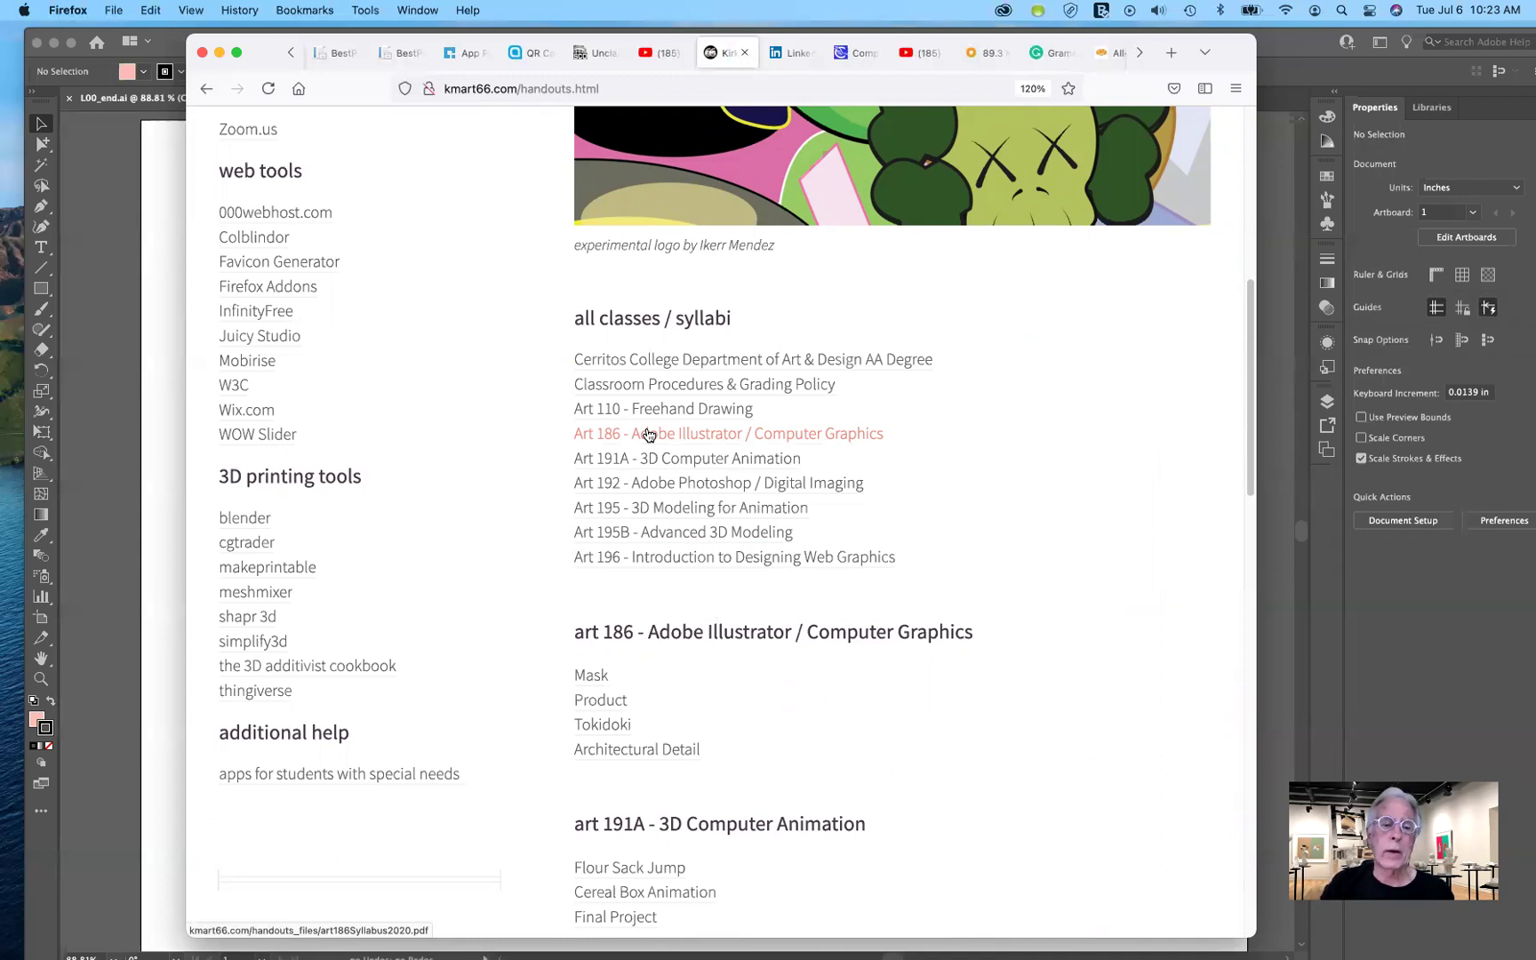
scroll(833, 747, "down", 3)
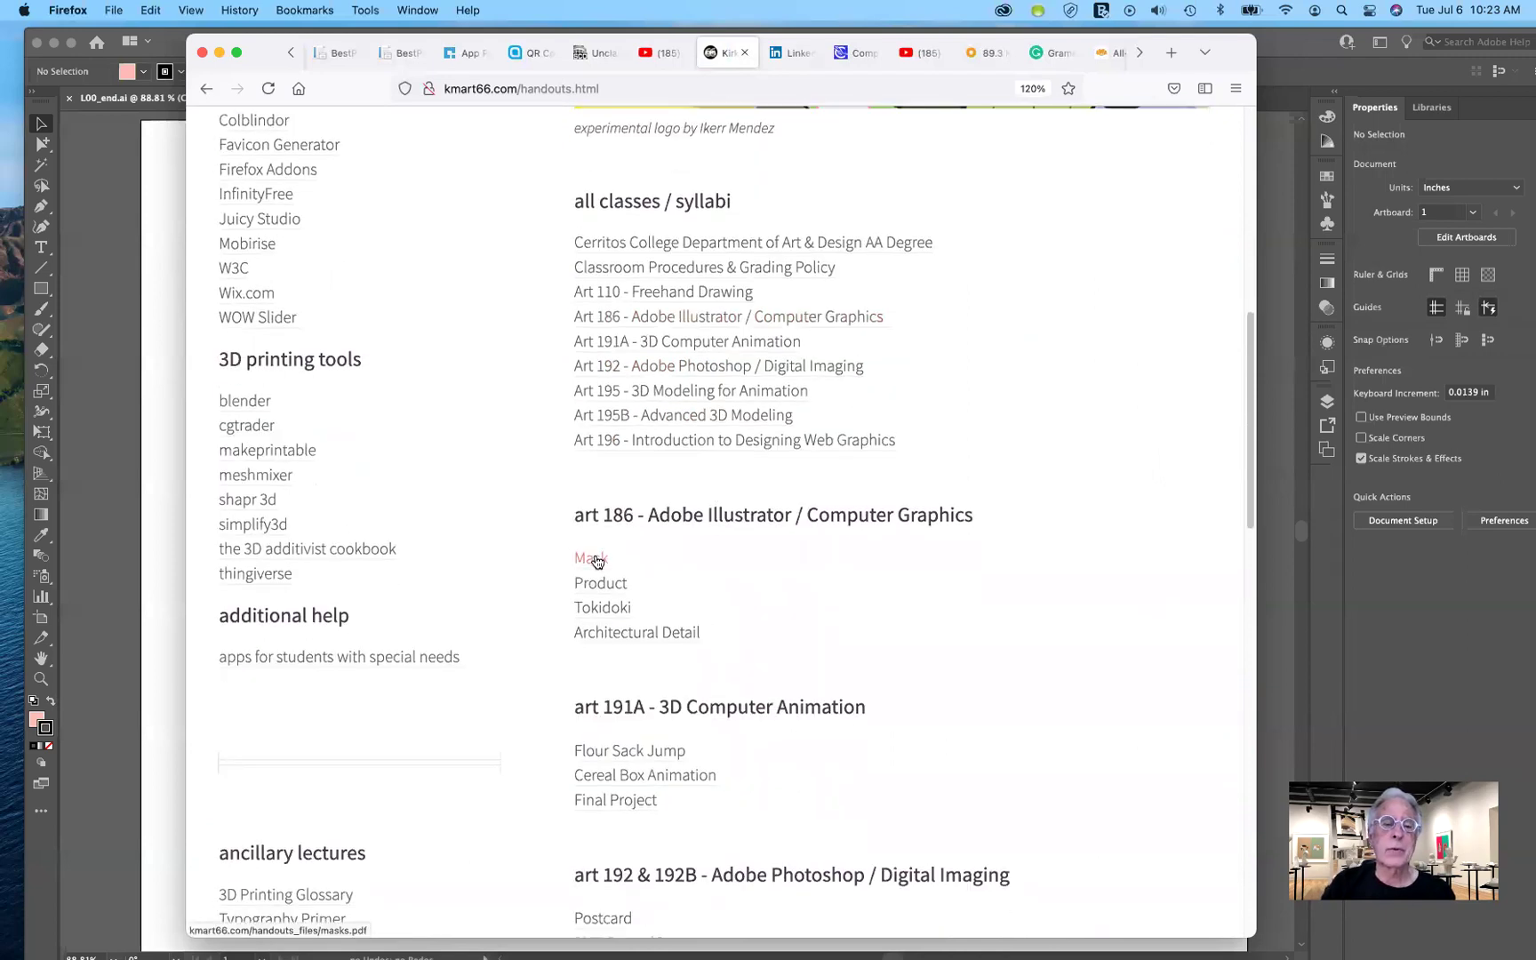
- Open the Art 186 Mask handout and read its objectives, directions, materials and presentation requirements
left_click(592, 558)
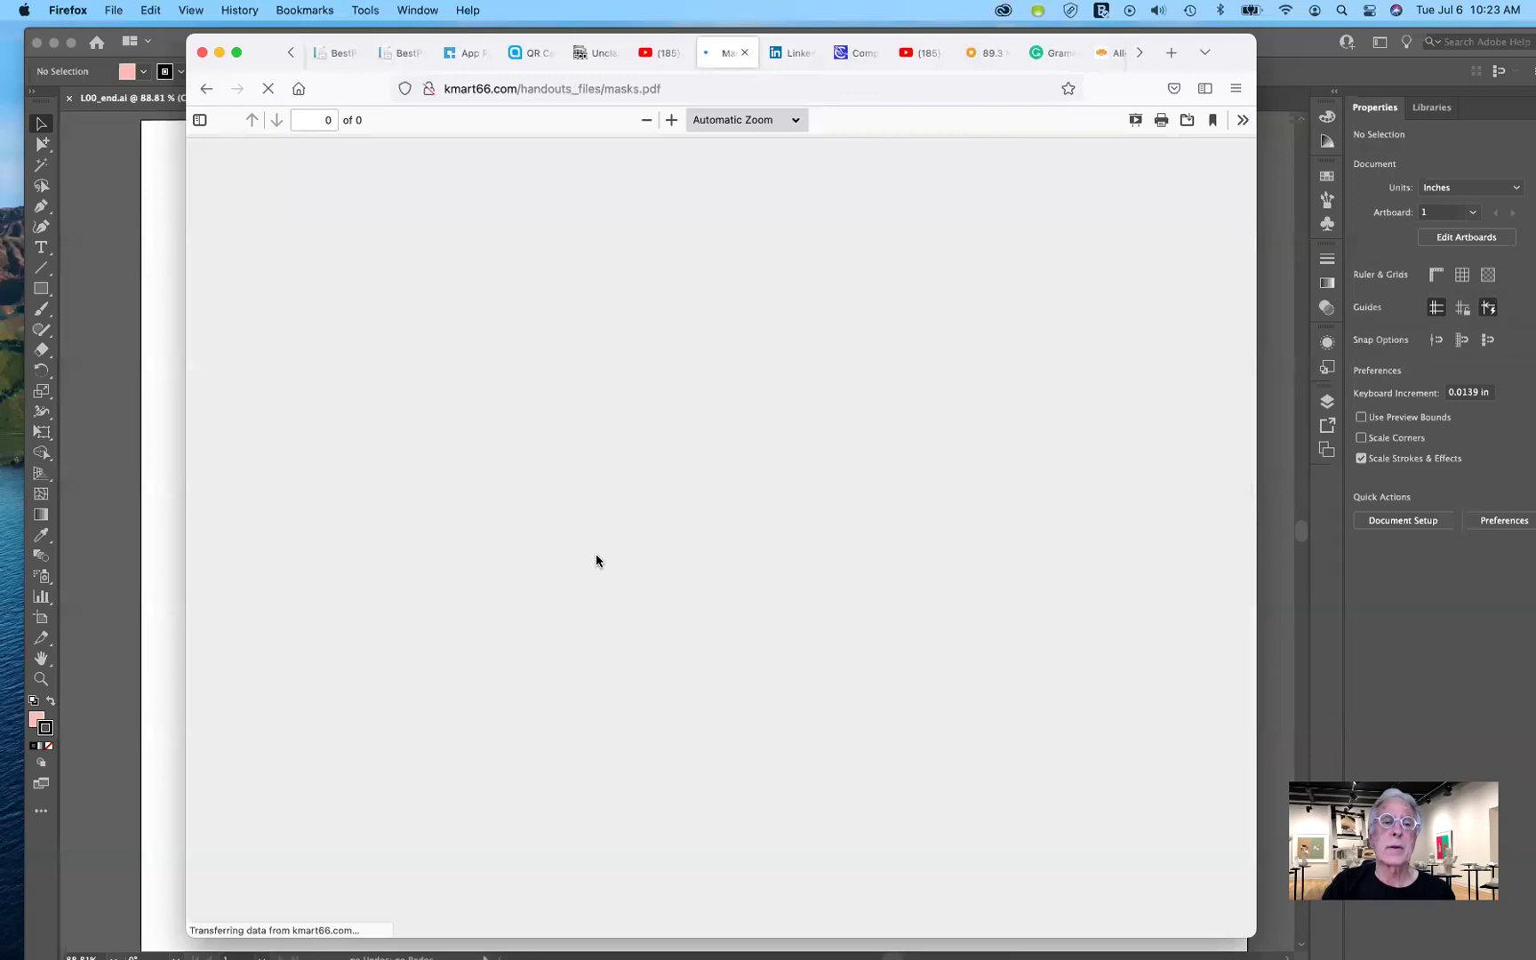
scroll(894, 667, "down", 3)
scroll(894, 667, "down", 5)
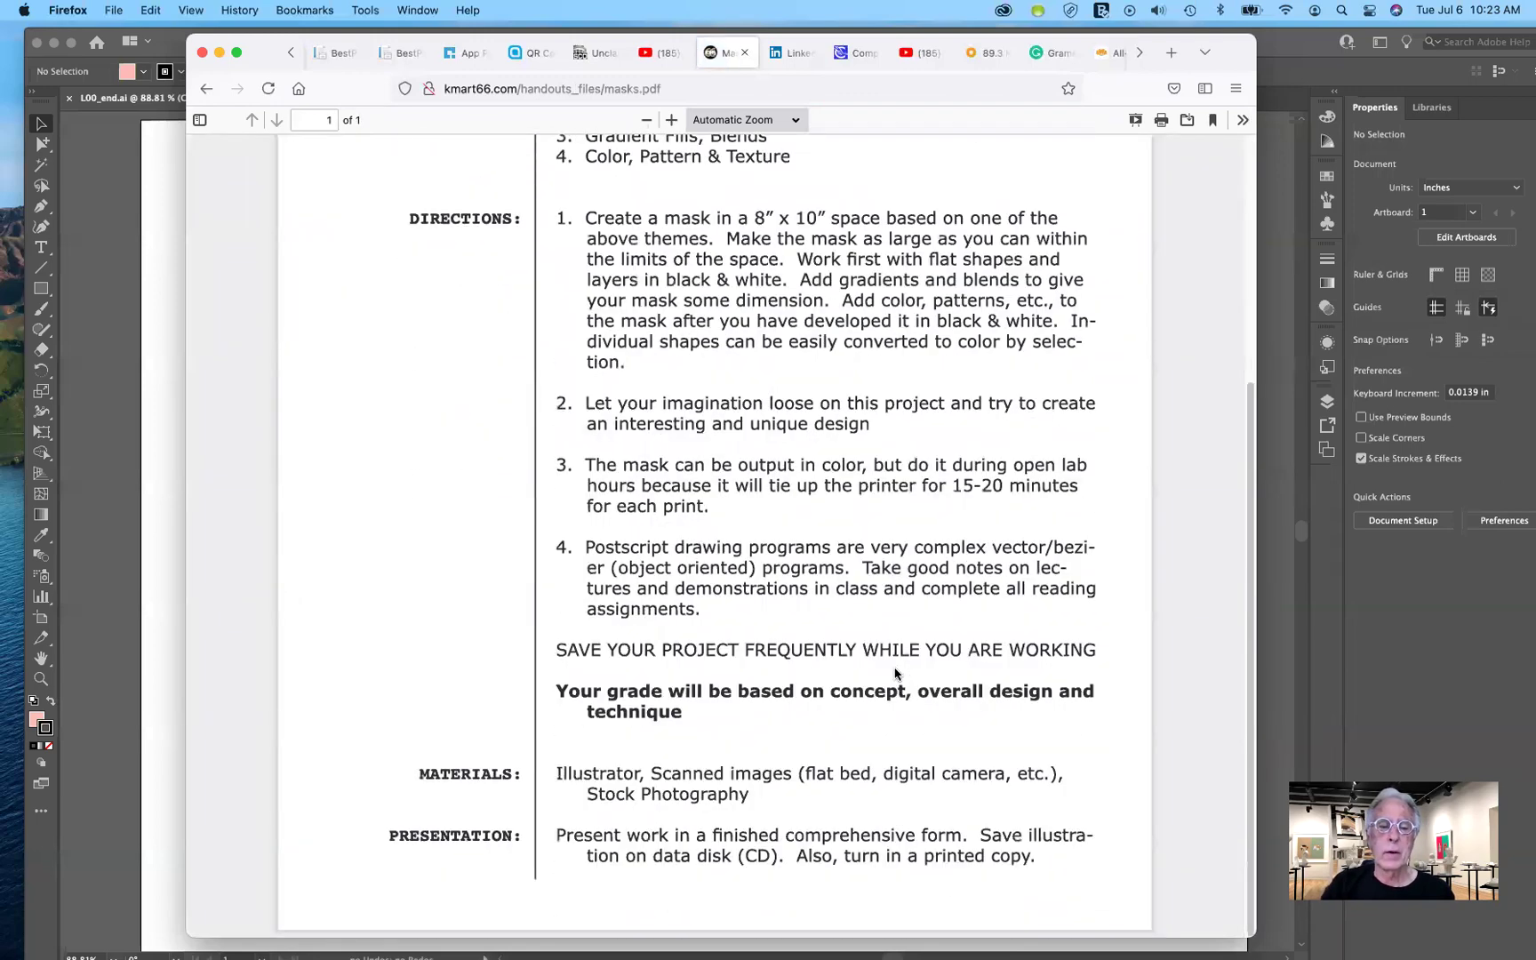
scroll(894, 673, "up", 1)
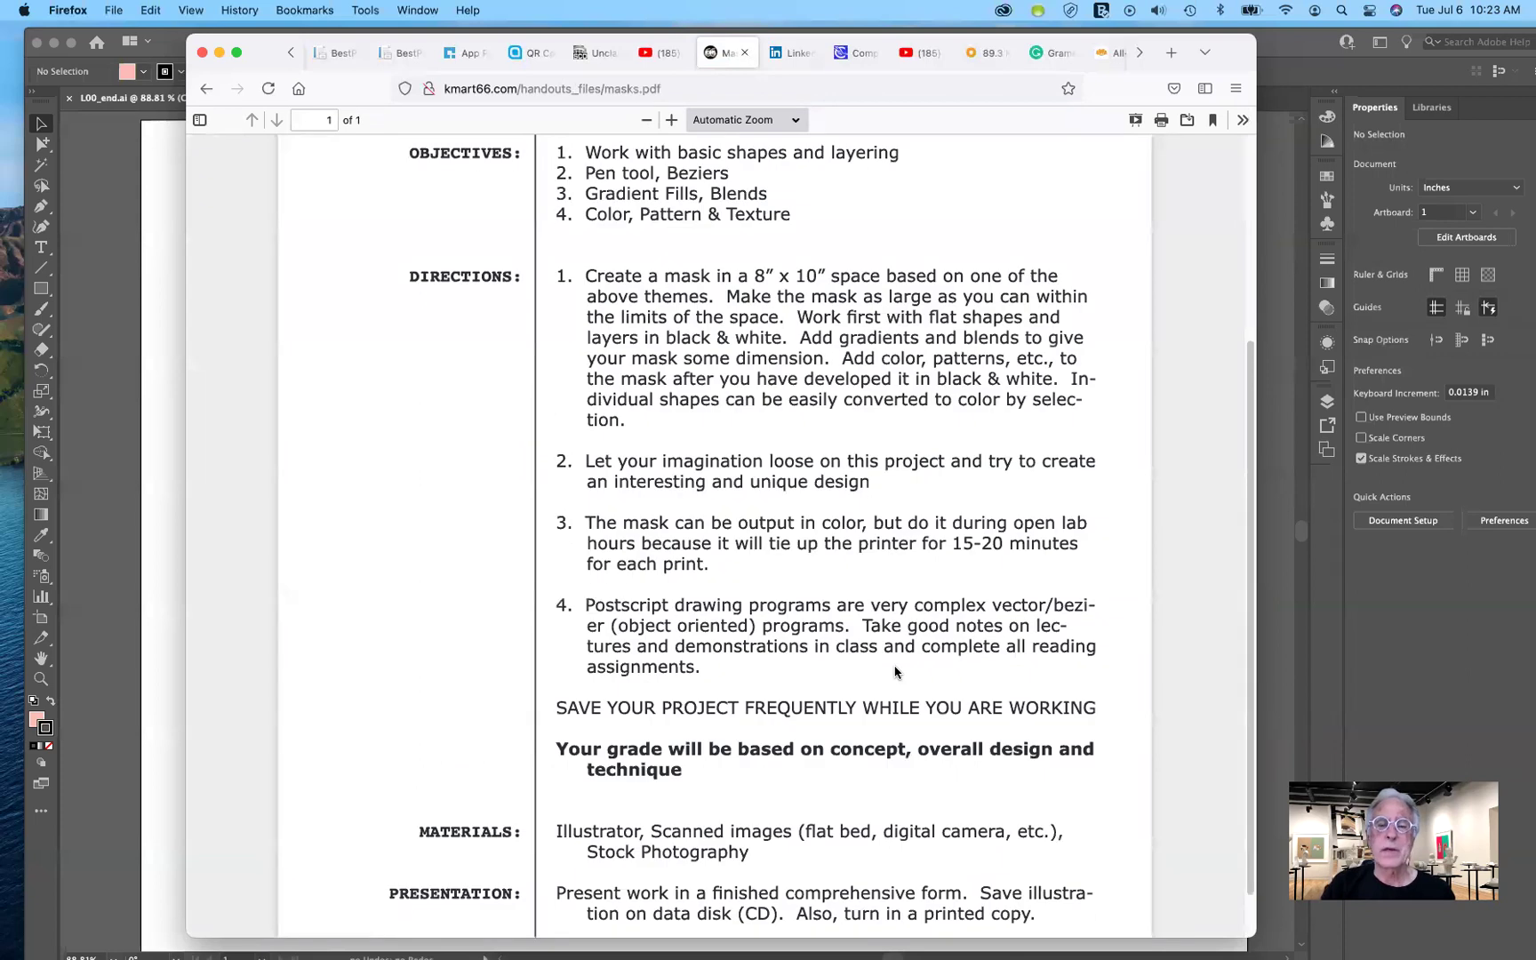
scroll(894, 672, "up", 1)
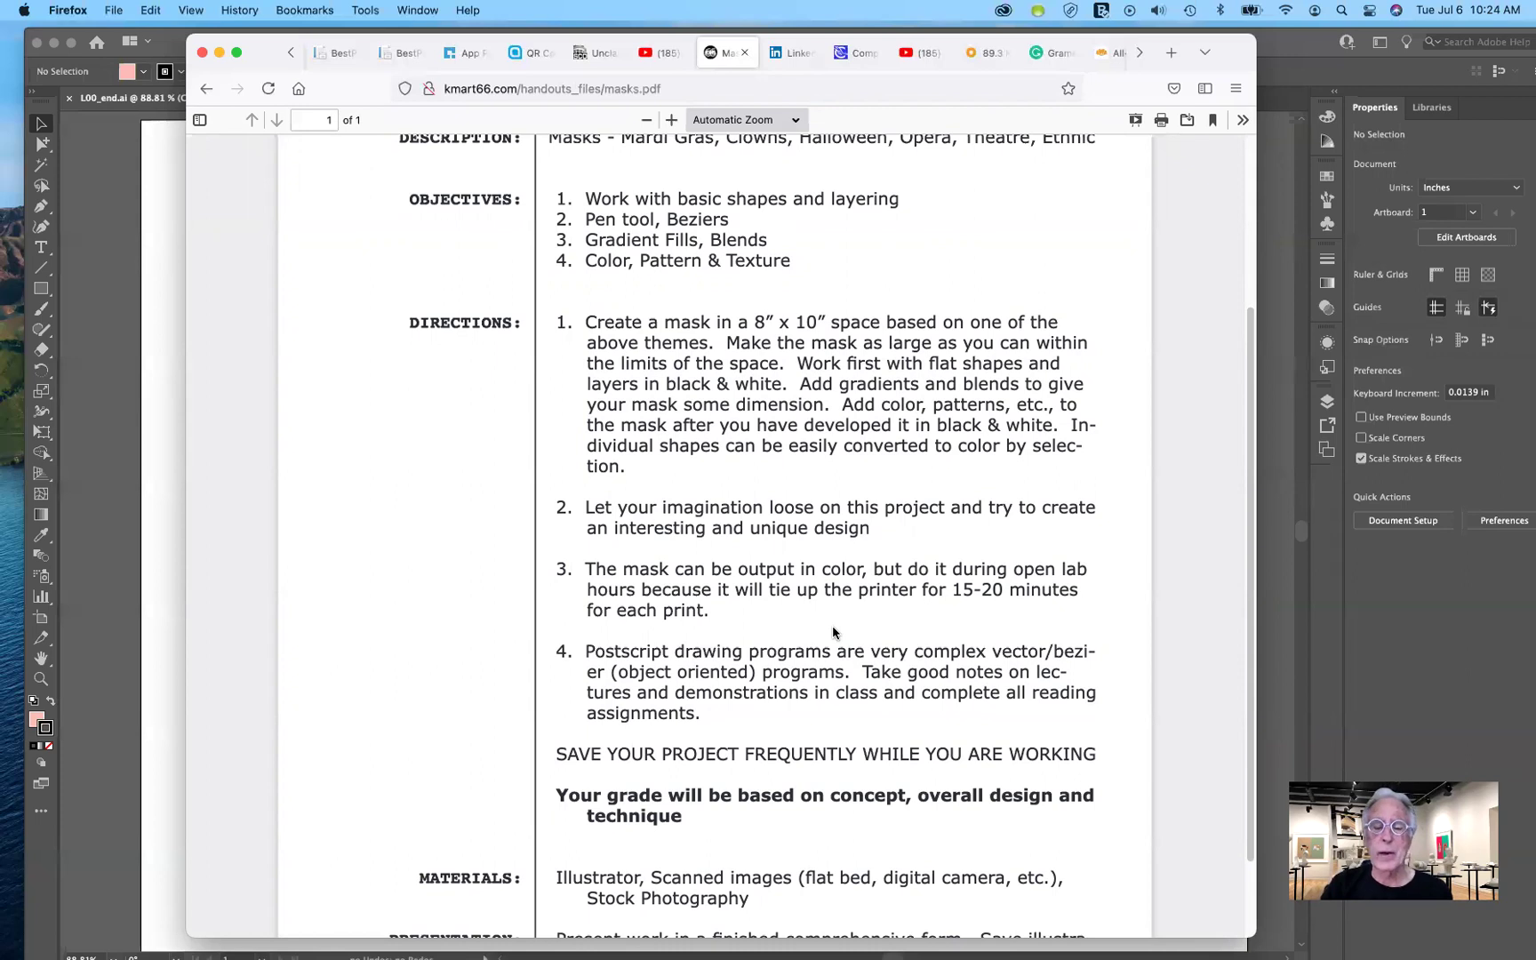
scroll(833, 632, "down", 3)
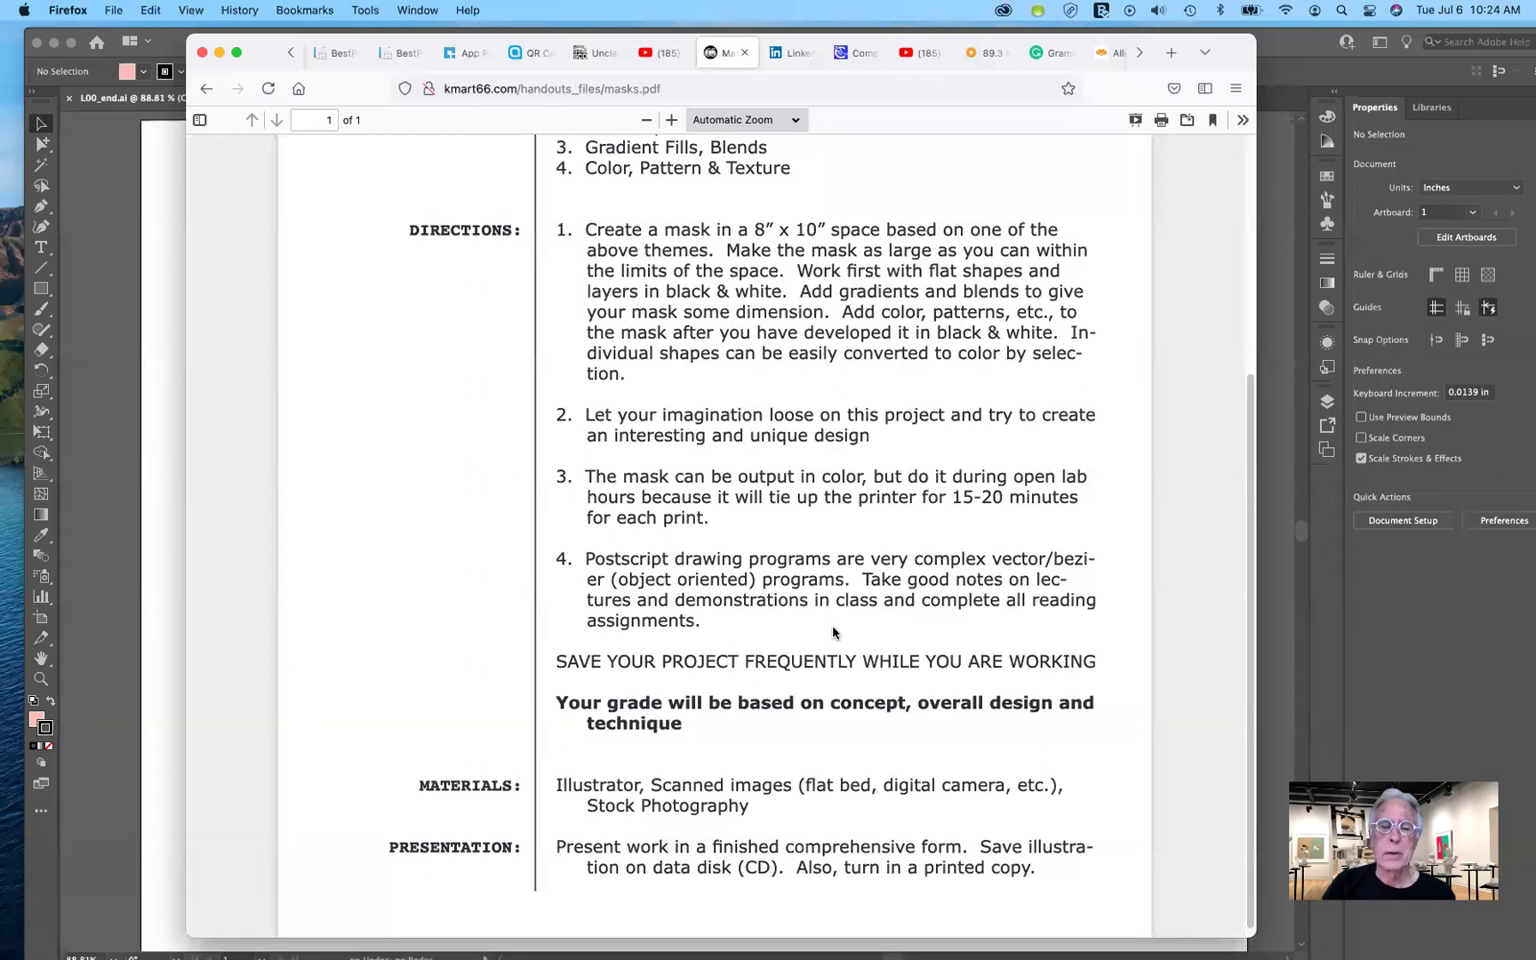
scroll(832, 632, "up", 10)
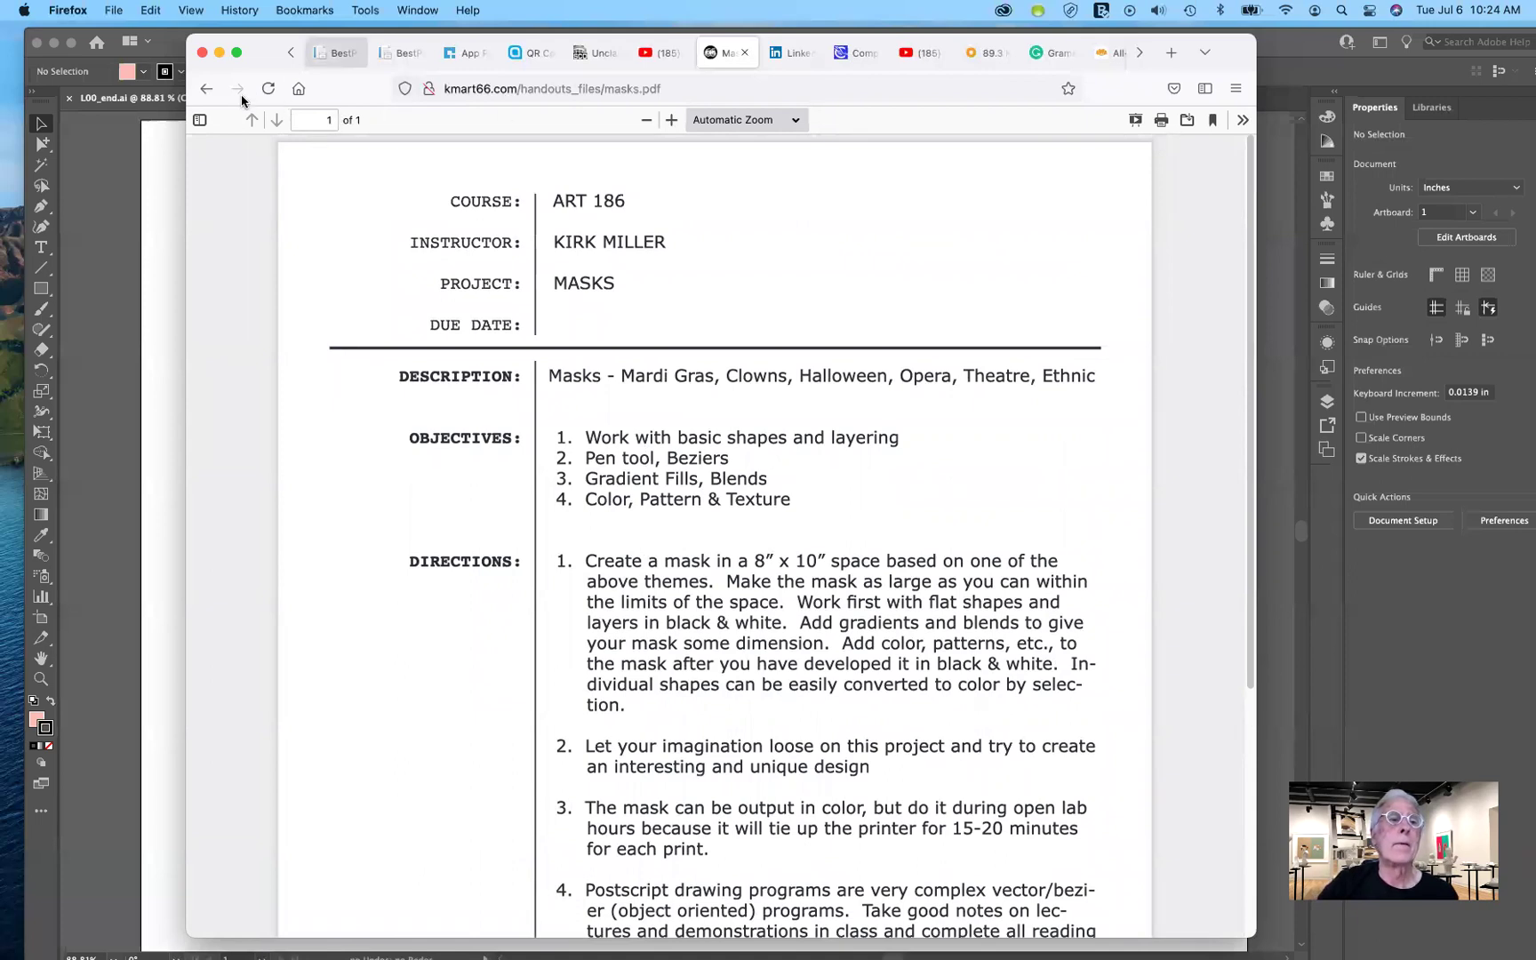
- Go back to the handouts page and look through the assignment lists for all classes
left_click(206, 91)
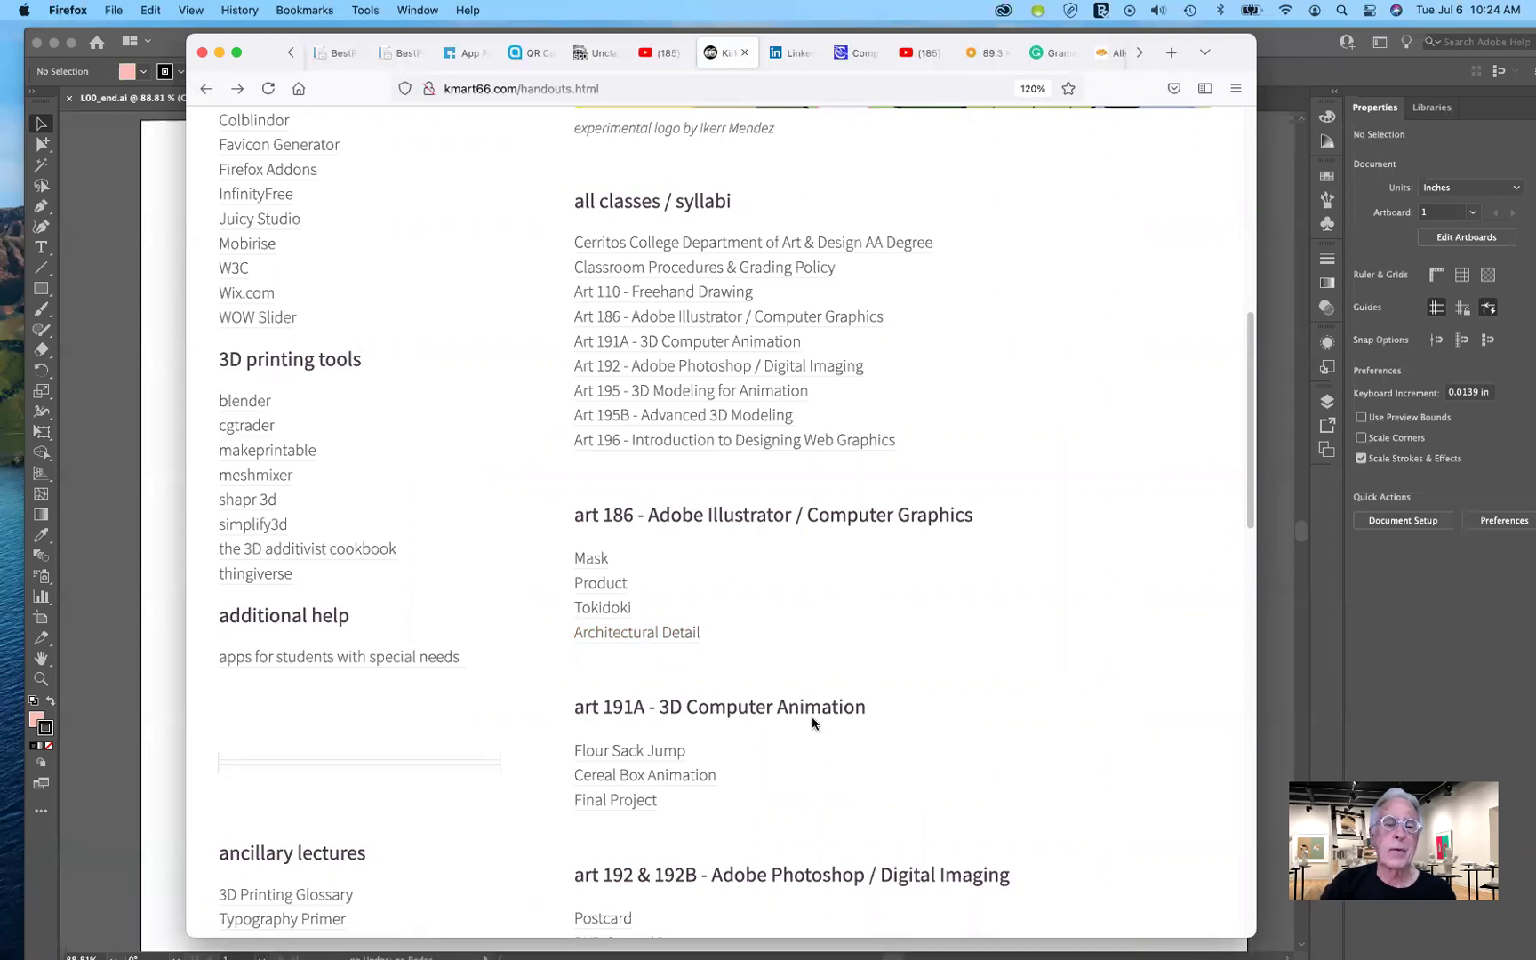
scroll(840, 885, "down", 10)
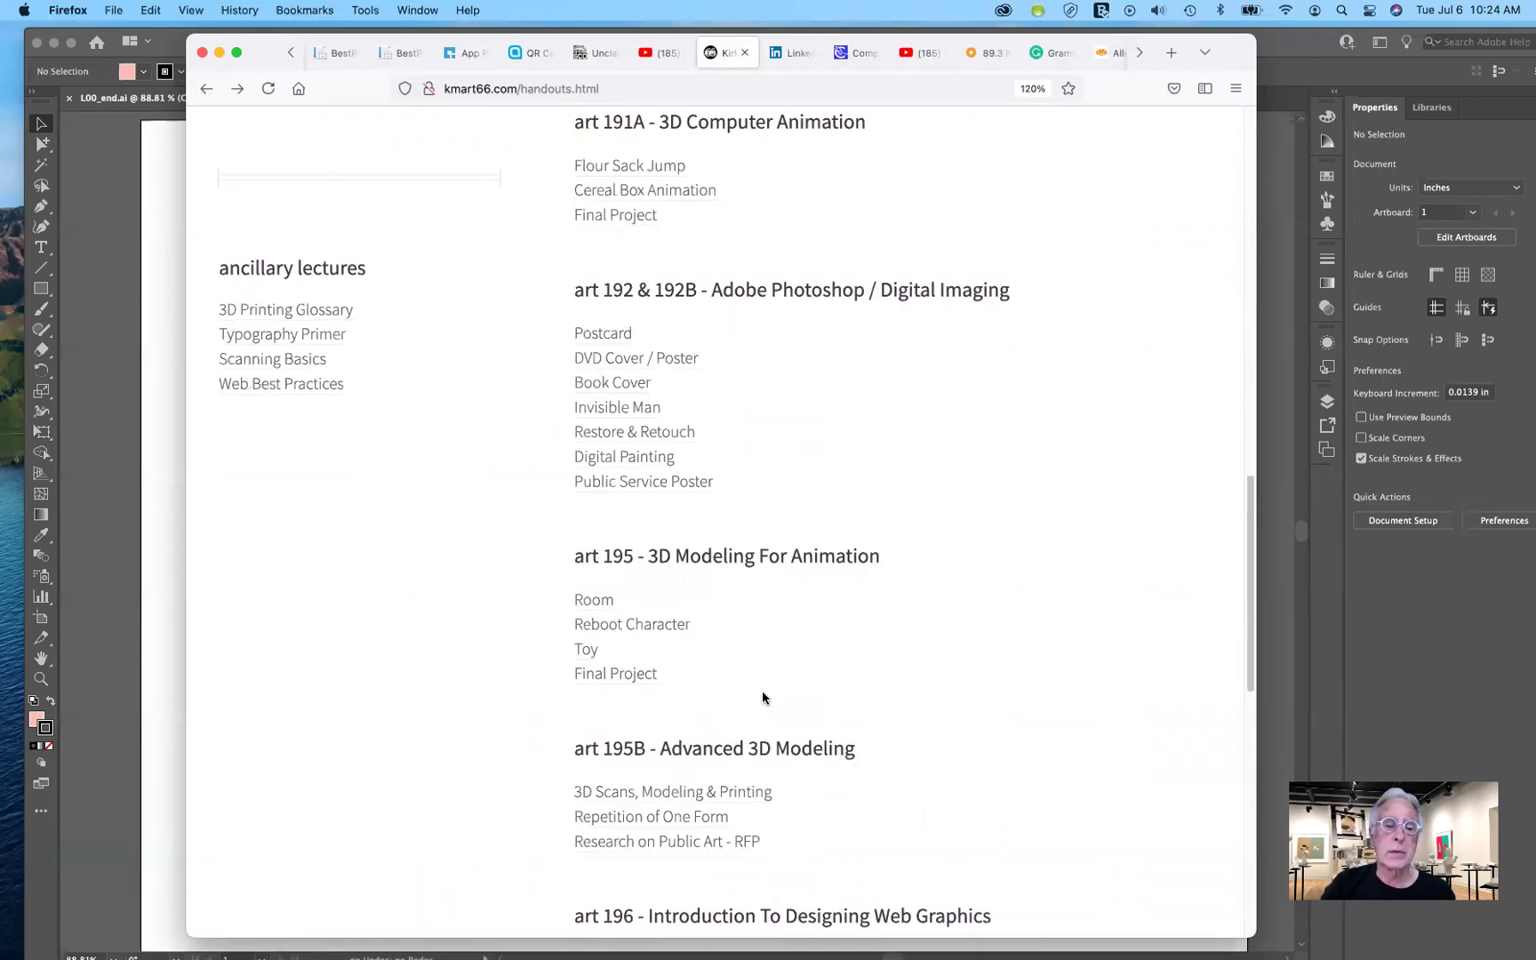
scroll(761, 692, "down", 5)
scroll(762, 691, "up", 10)
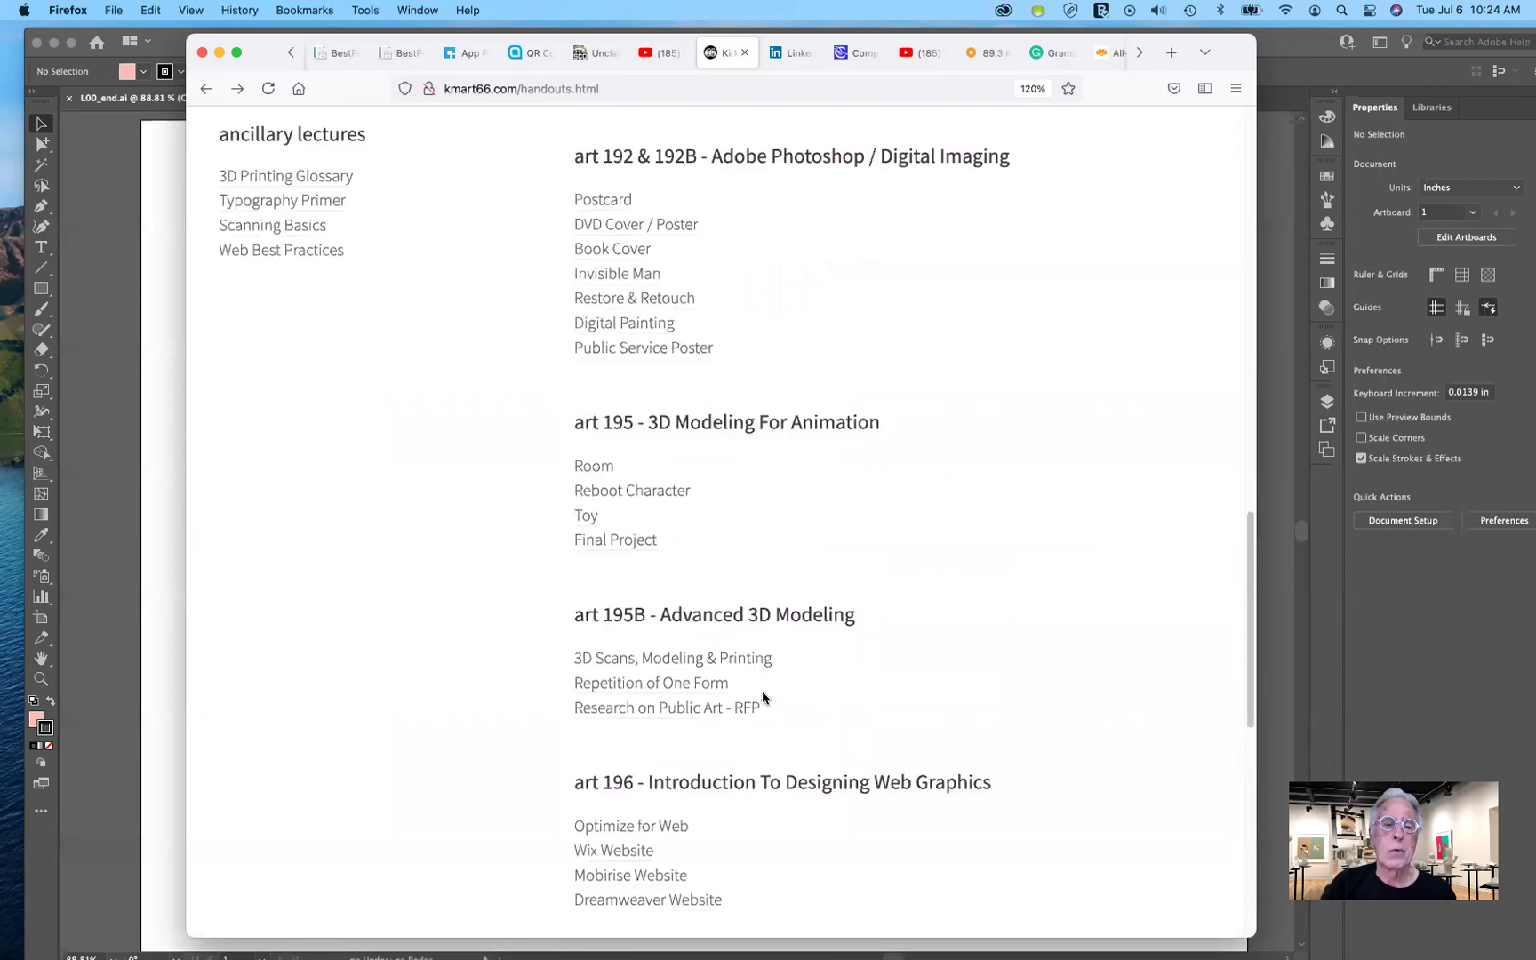
scroll(762, 698, "up", 1)
scroll(762, 697, "up", 3)
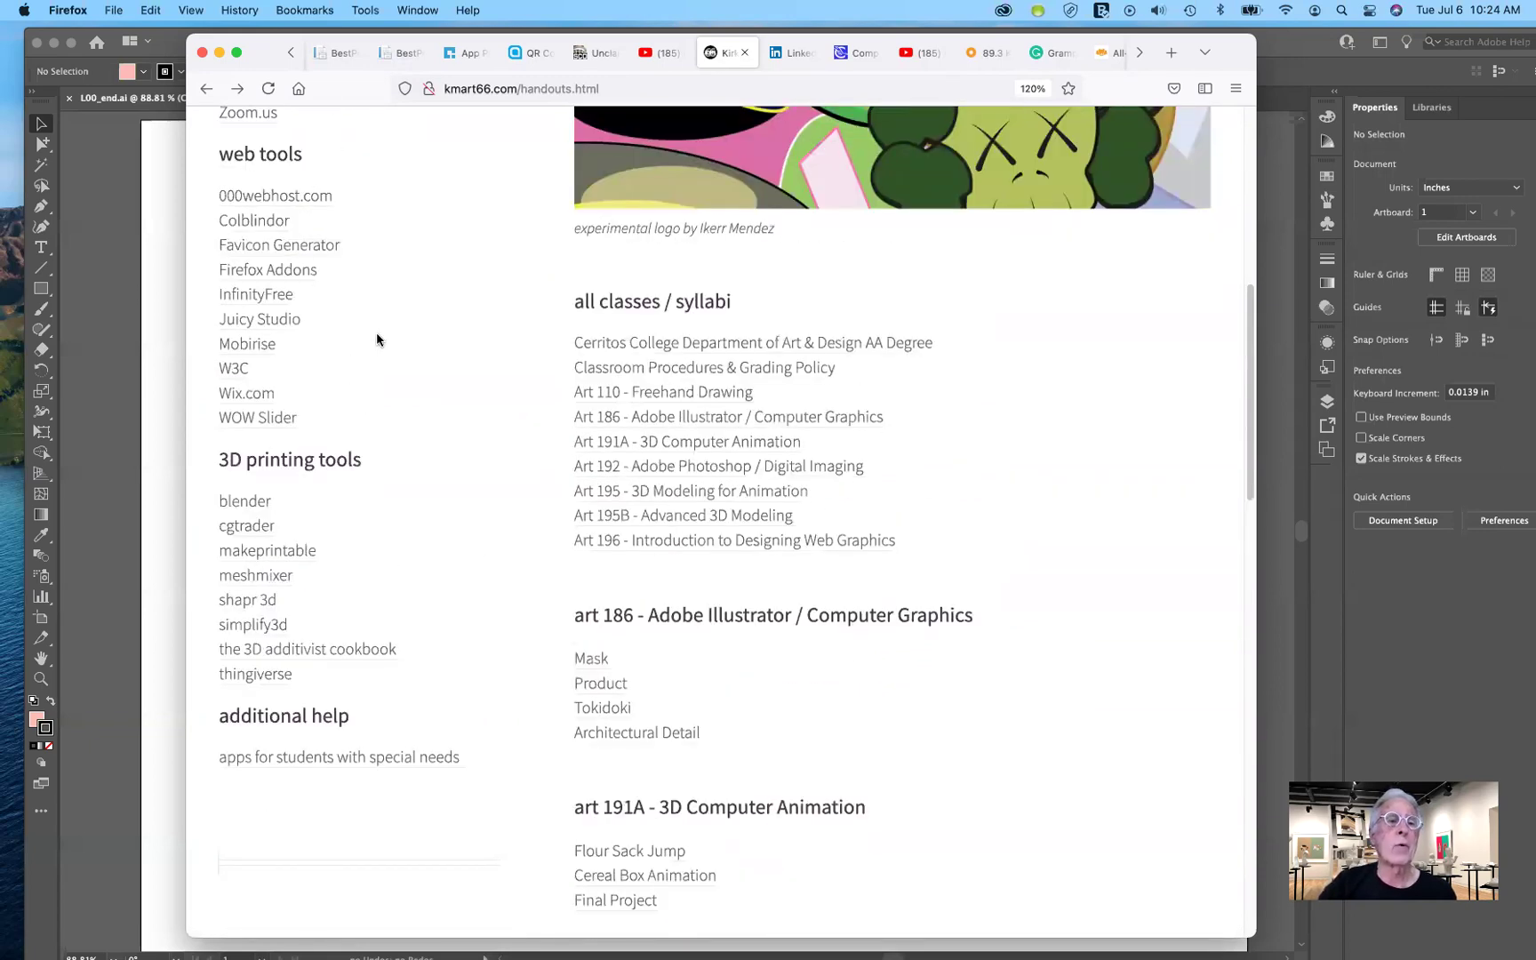
scroll(377, 339, "up", 9)
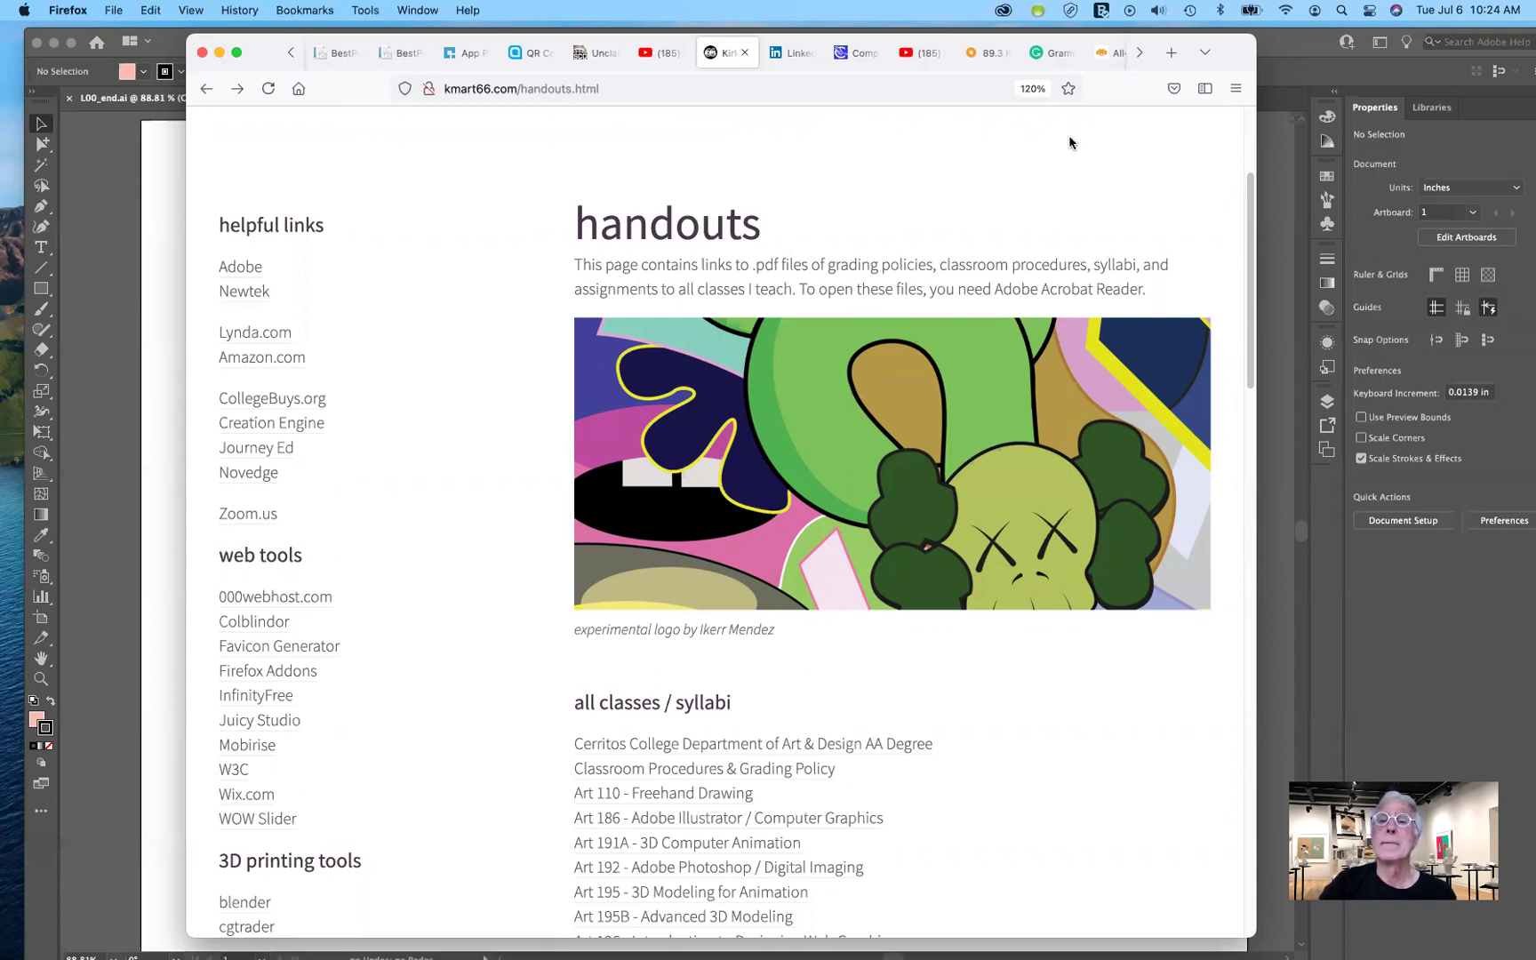
- Open the weekly syllabi page and review the Art 186 daily schedule of webinars, topics and assignments
scroll(829, 227, "up", 5)
left_click(889, 140)
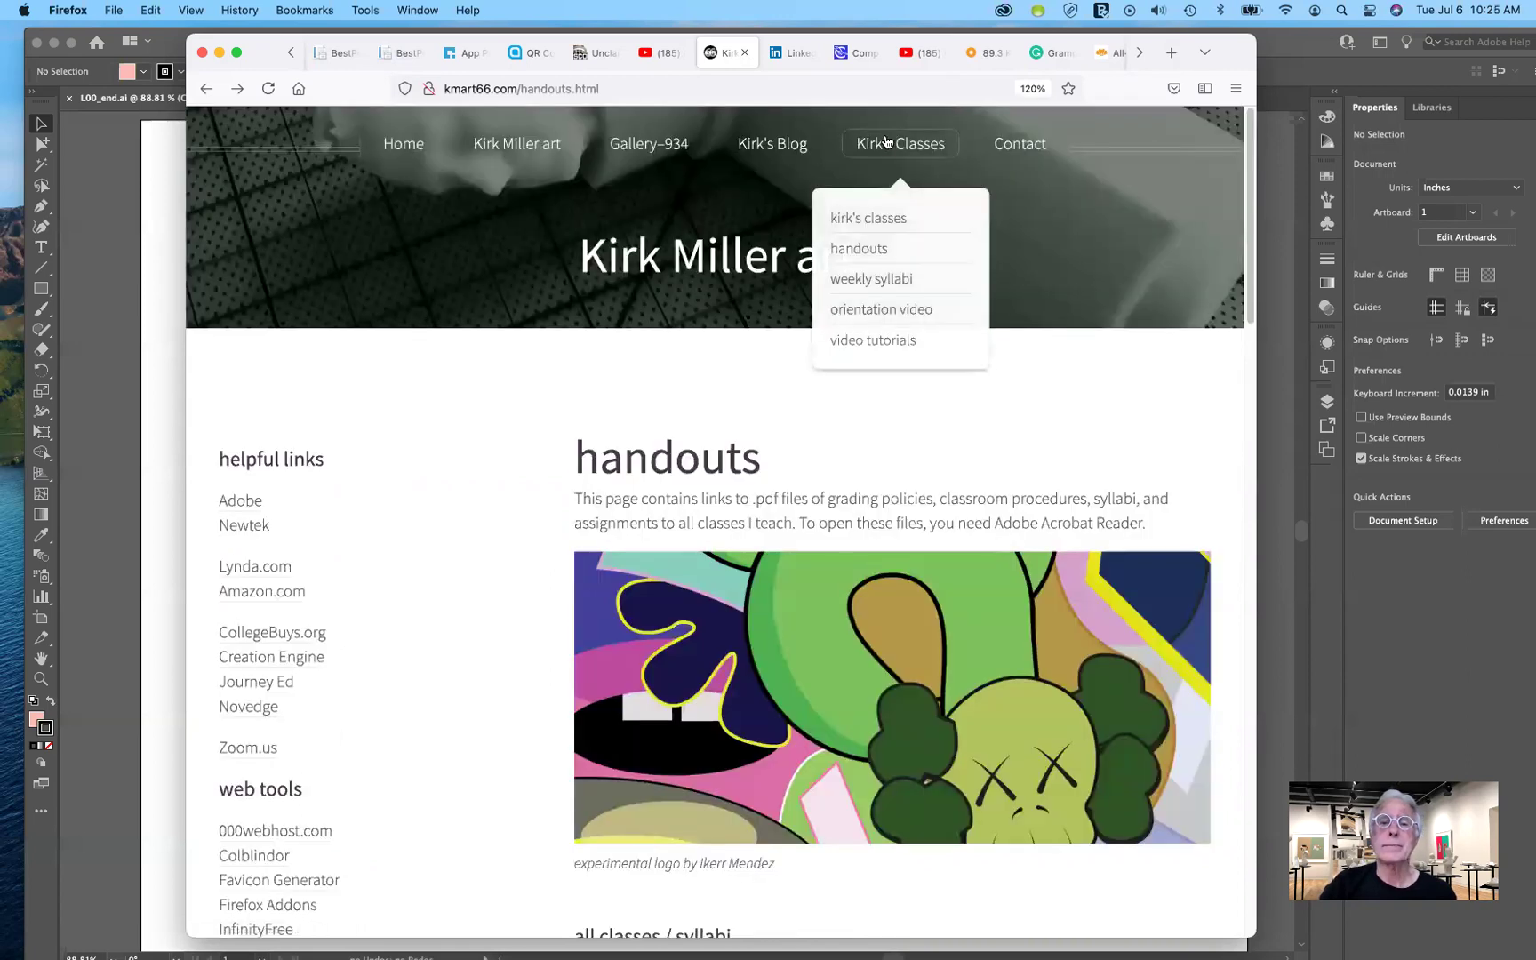
left_click(880, 281)
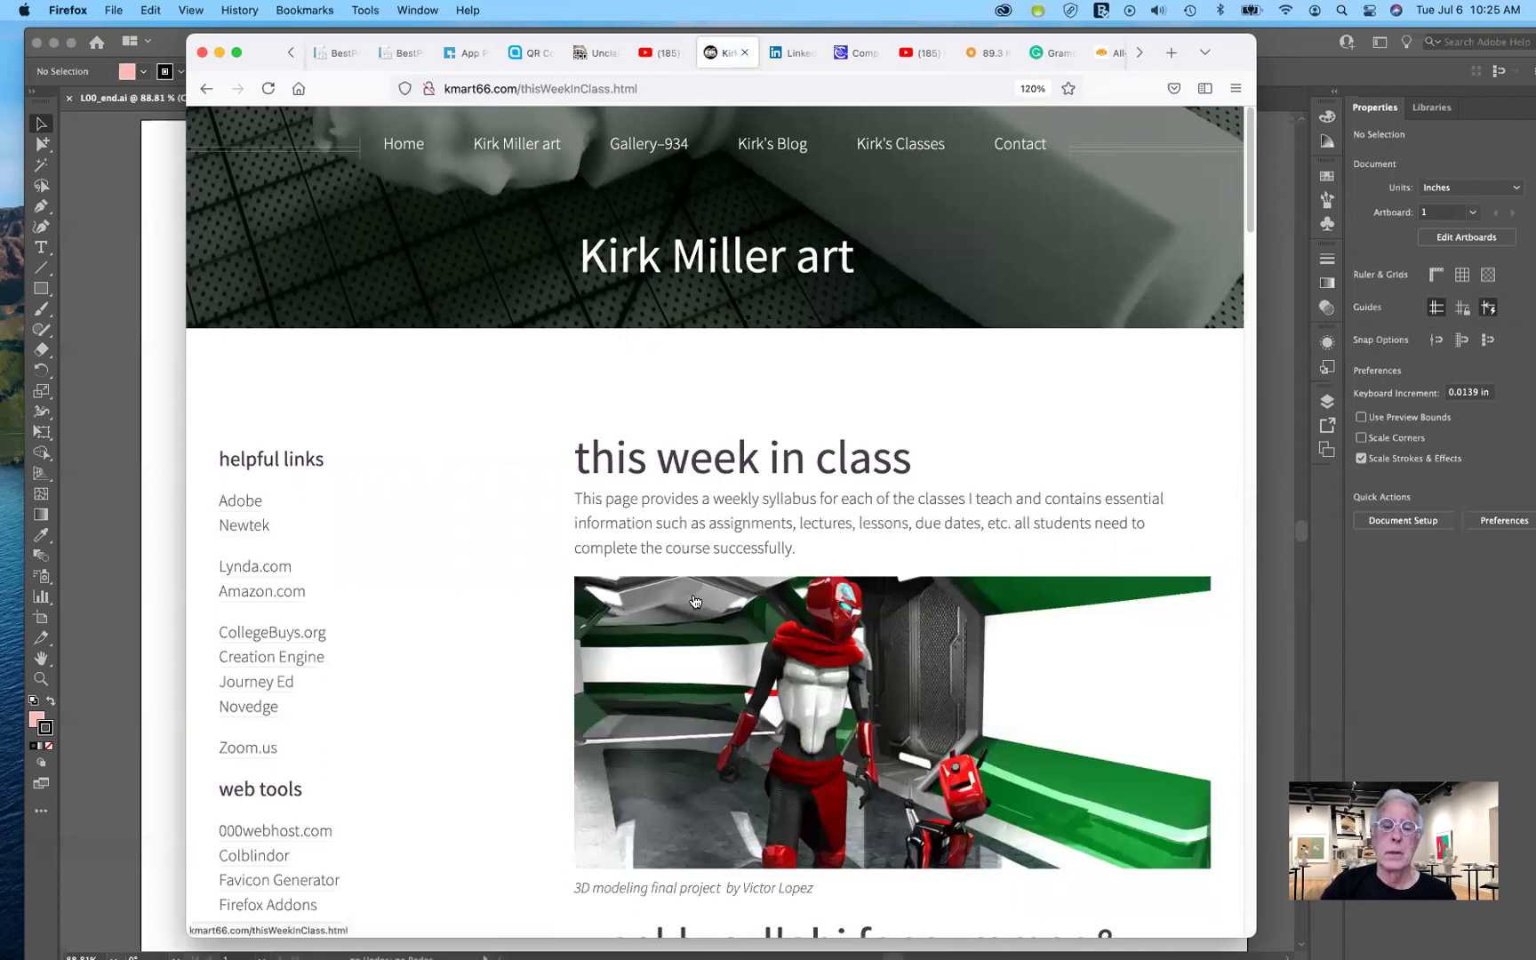
scroll(756, 622, "down", 10)
scroll(992, 762, "down", 6)
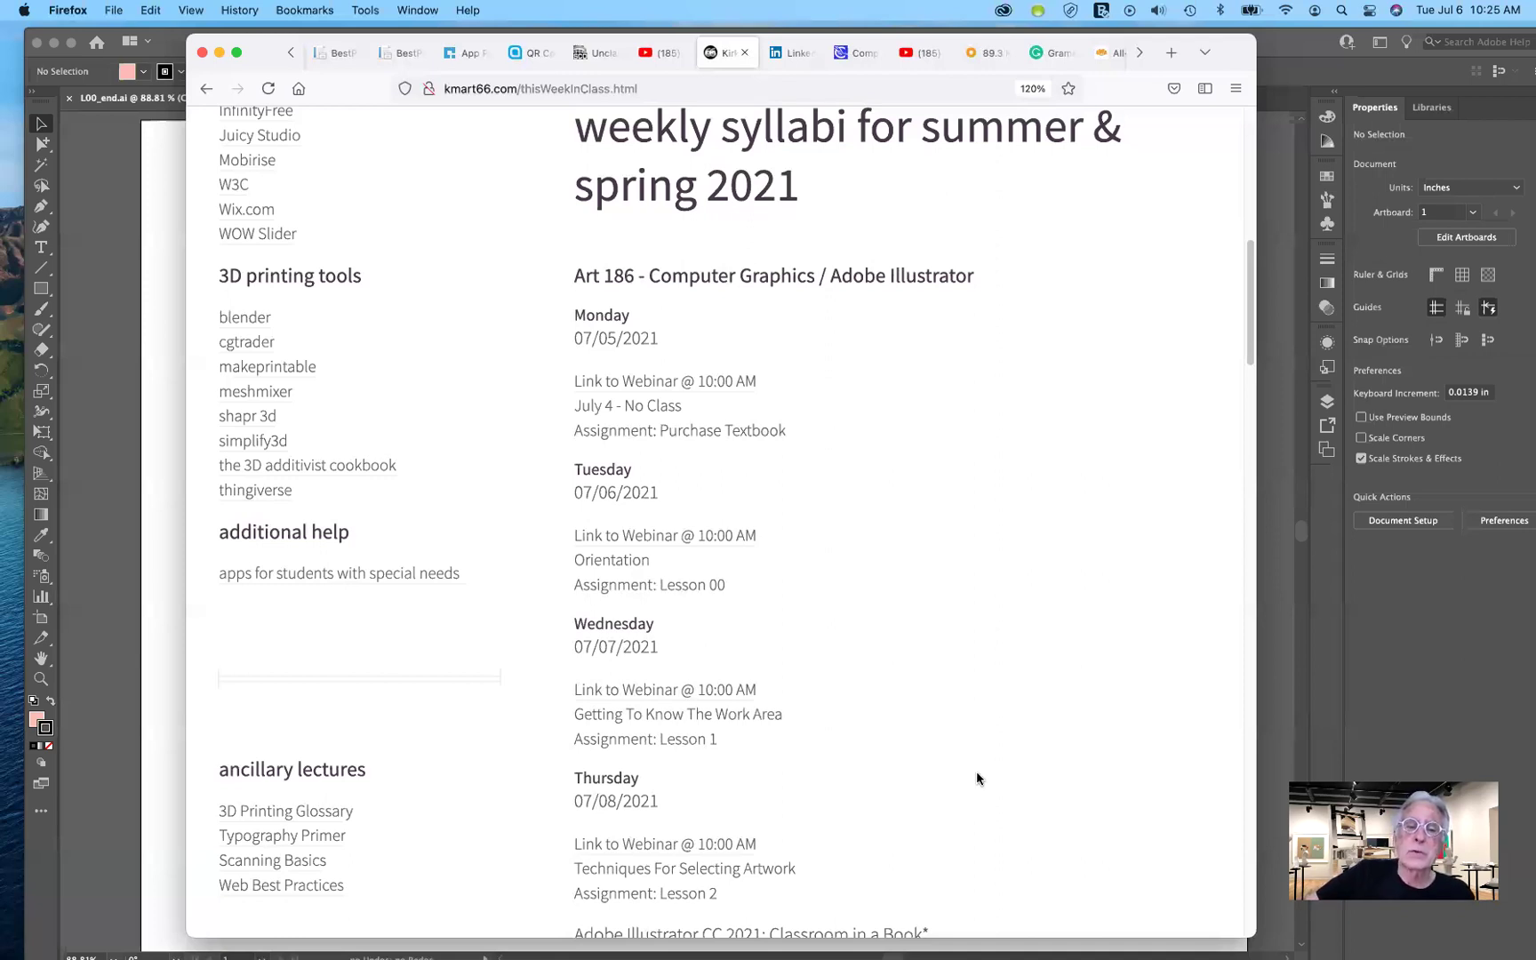
scroll(977, 767, "up", 2)
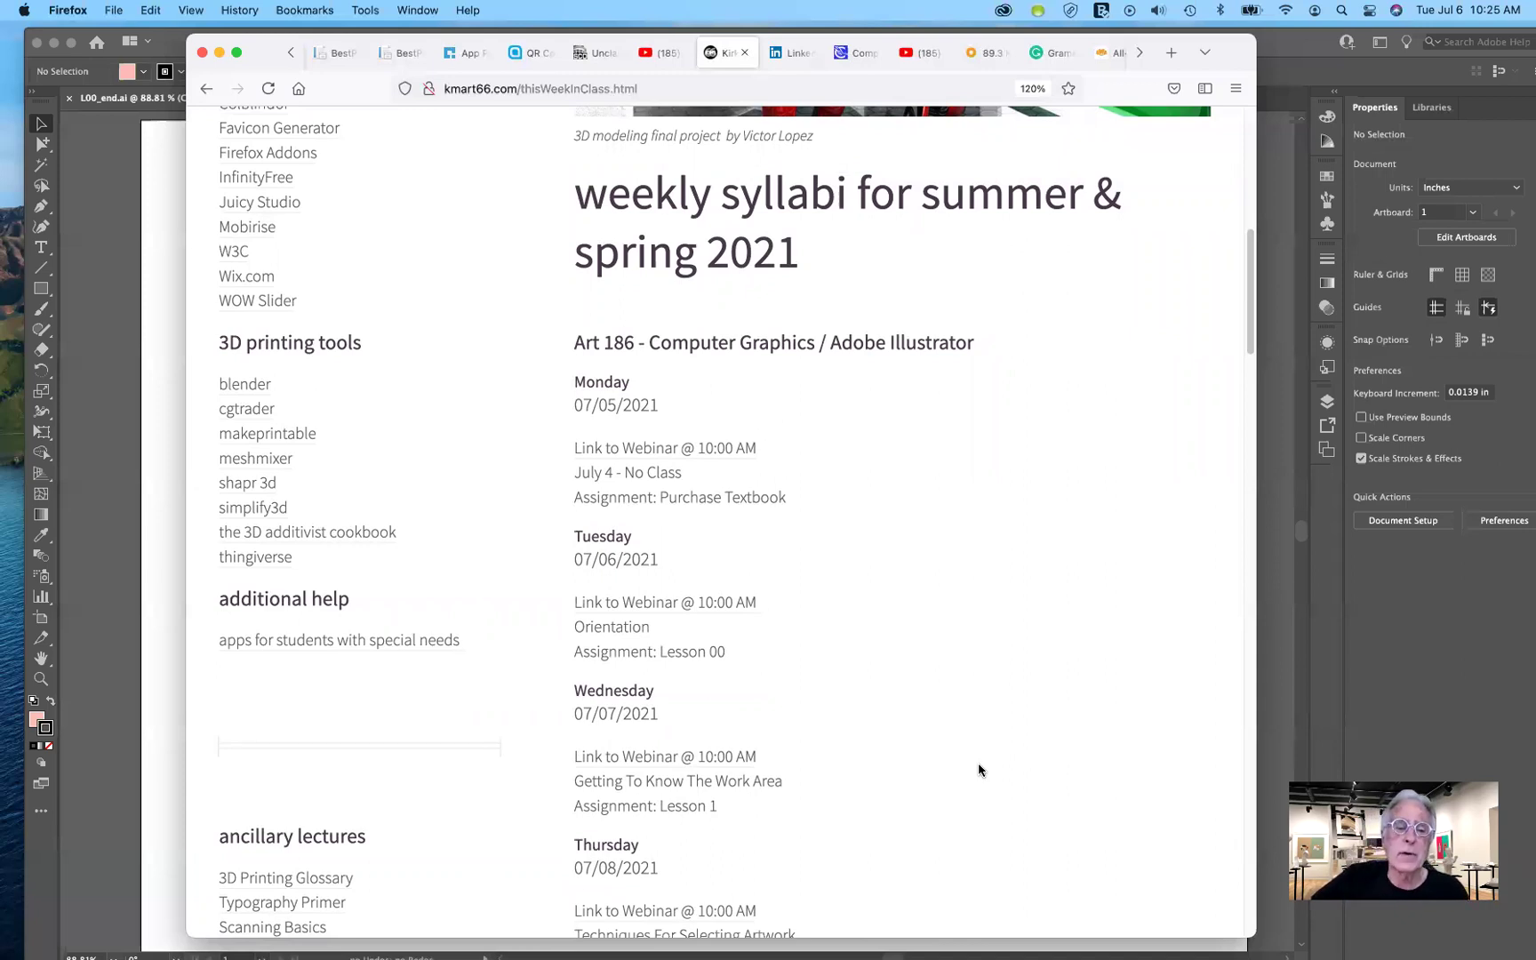
scroll(977, 770, "up", 8)
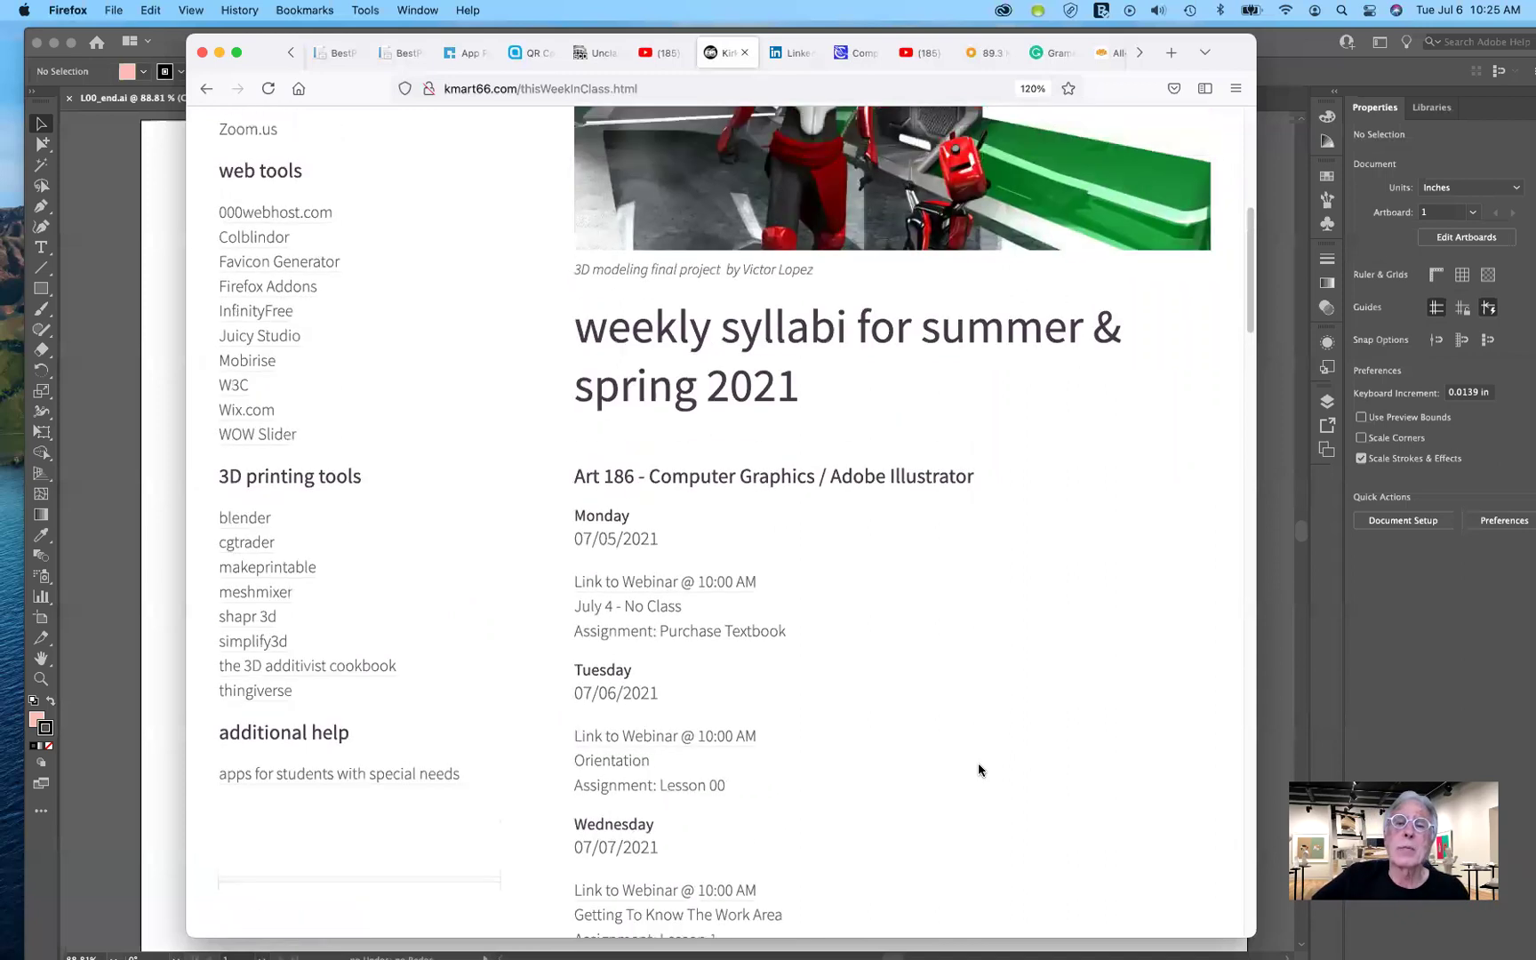
scroll(978, 765, "up", 4)
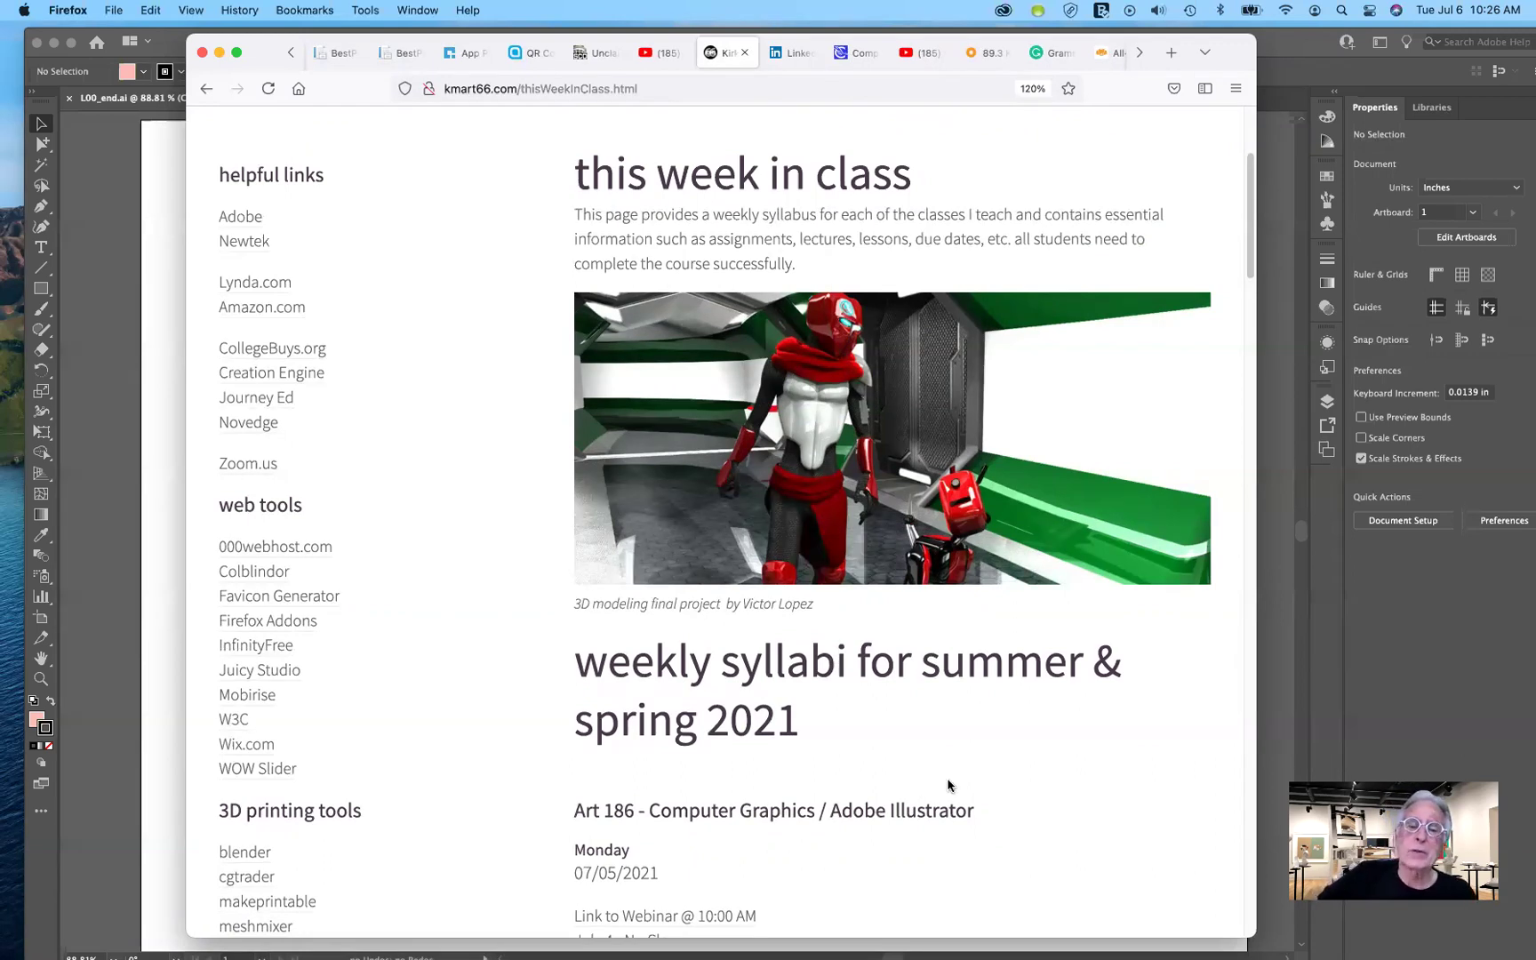
scroll(942, 780, "down", 3)
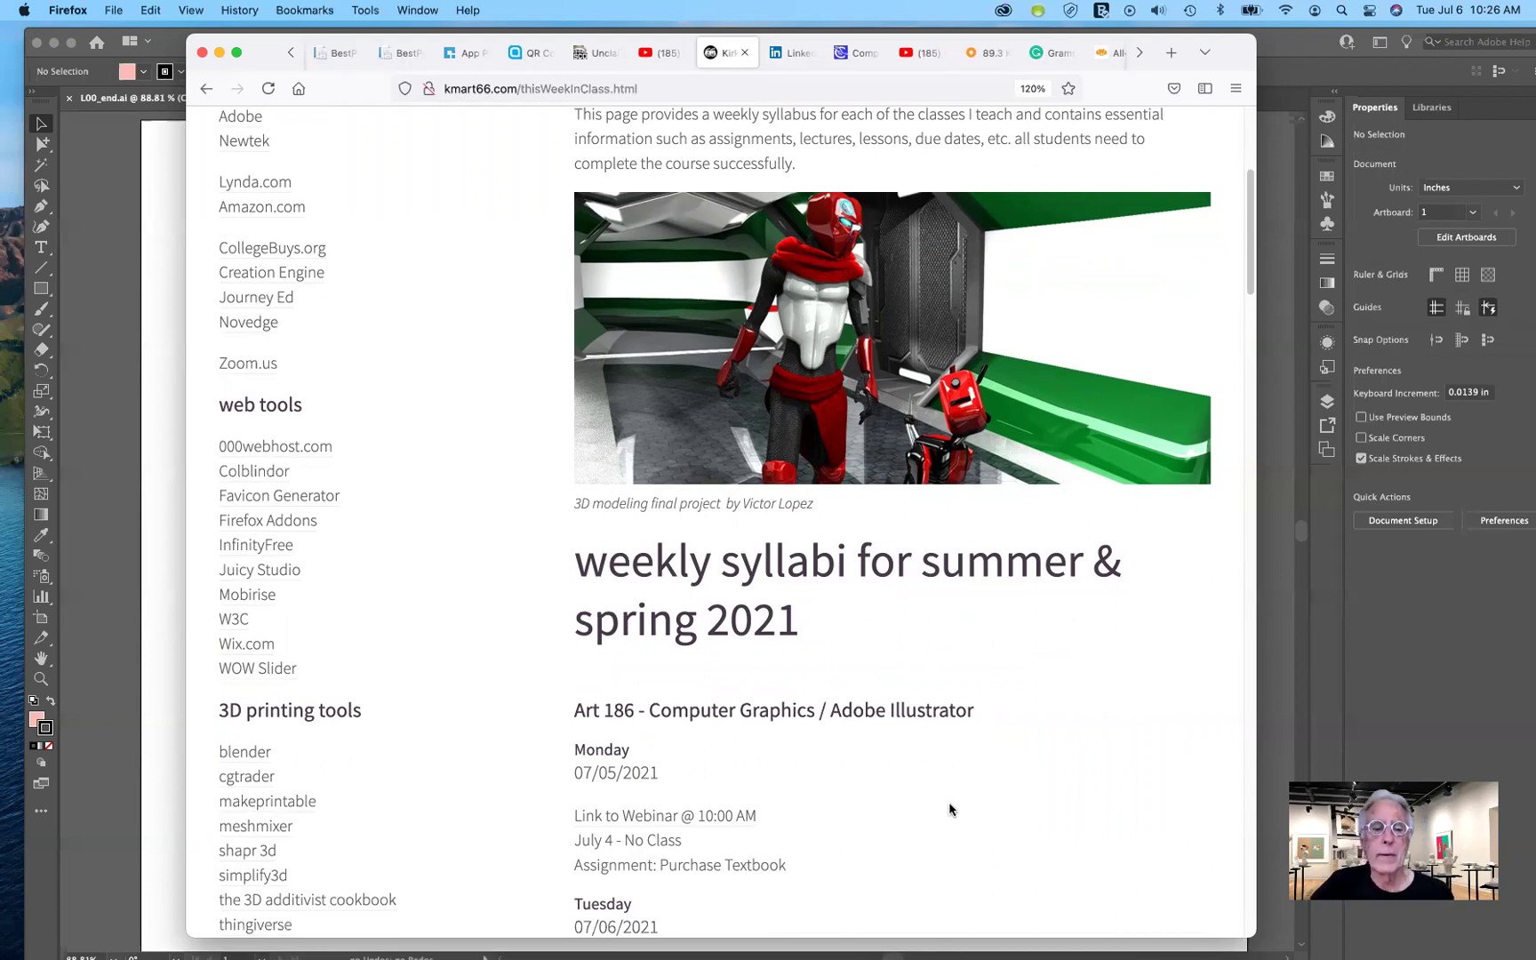
- Open the class website's video tutorials link and look through the channel's playlists for the Art 186 Summer 2020 one
scroll(949, 809, "up", 5)
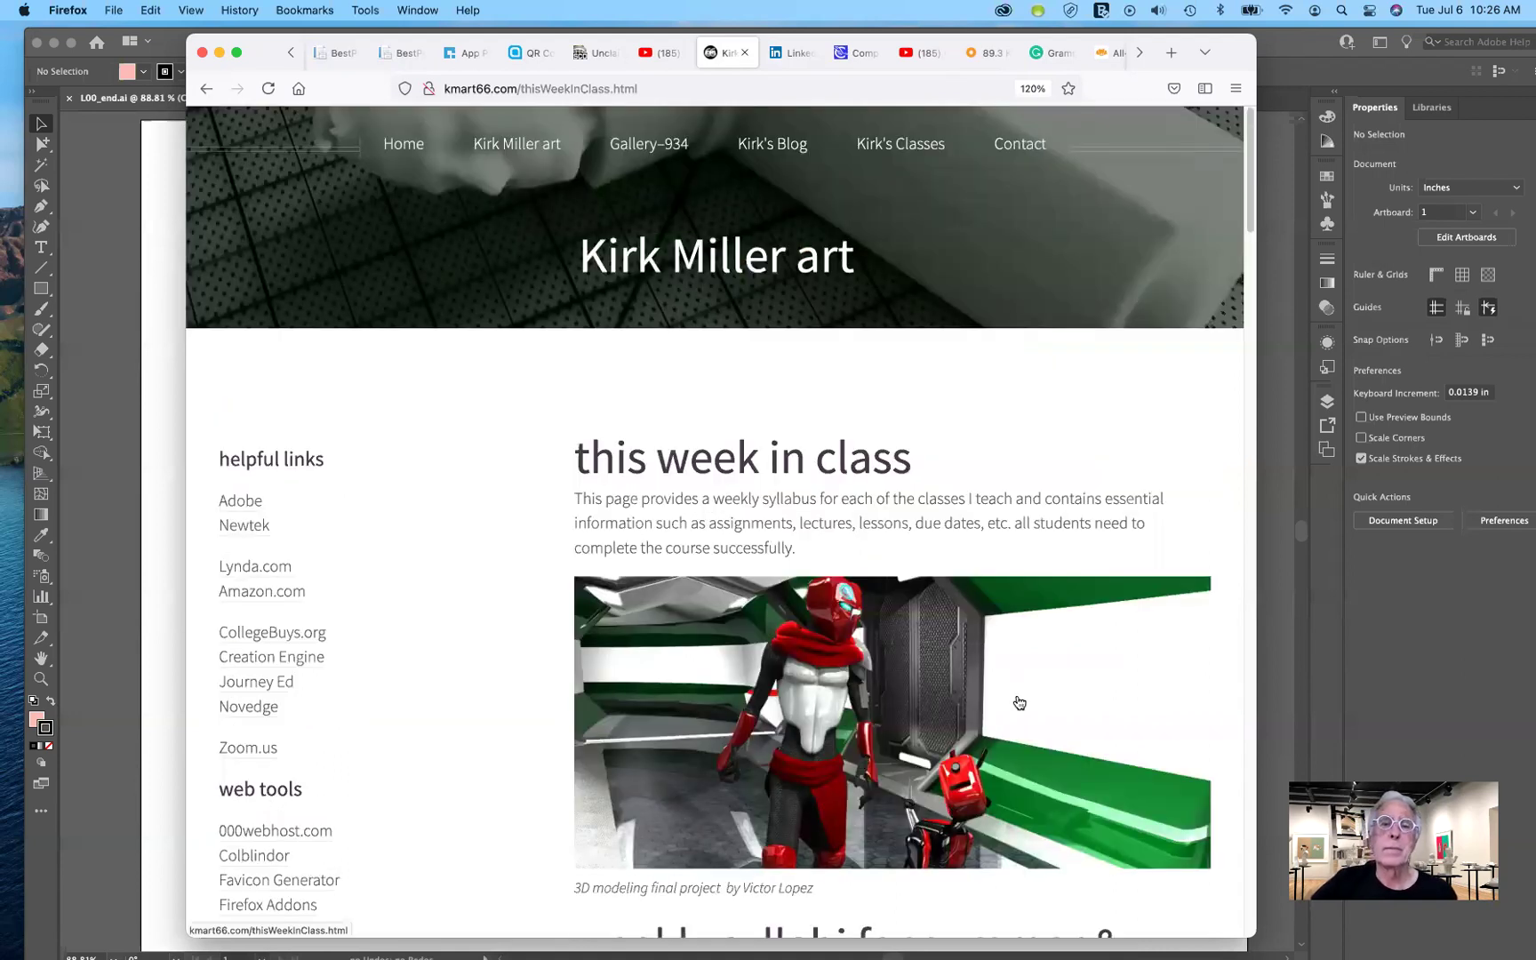
mouse_move(896, 148)
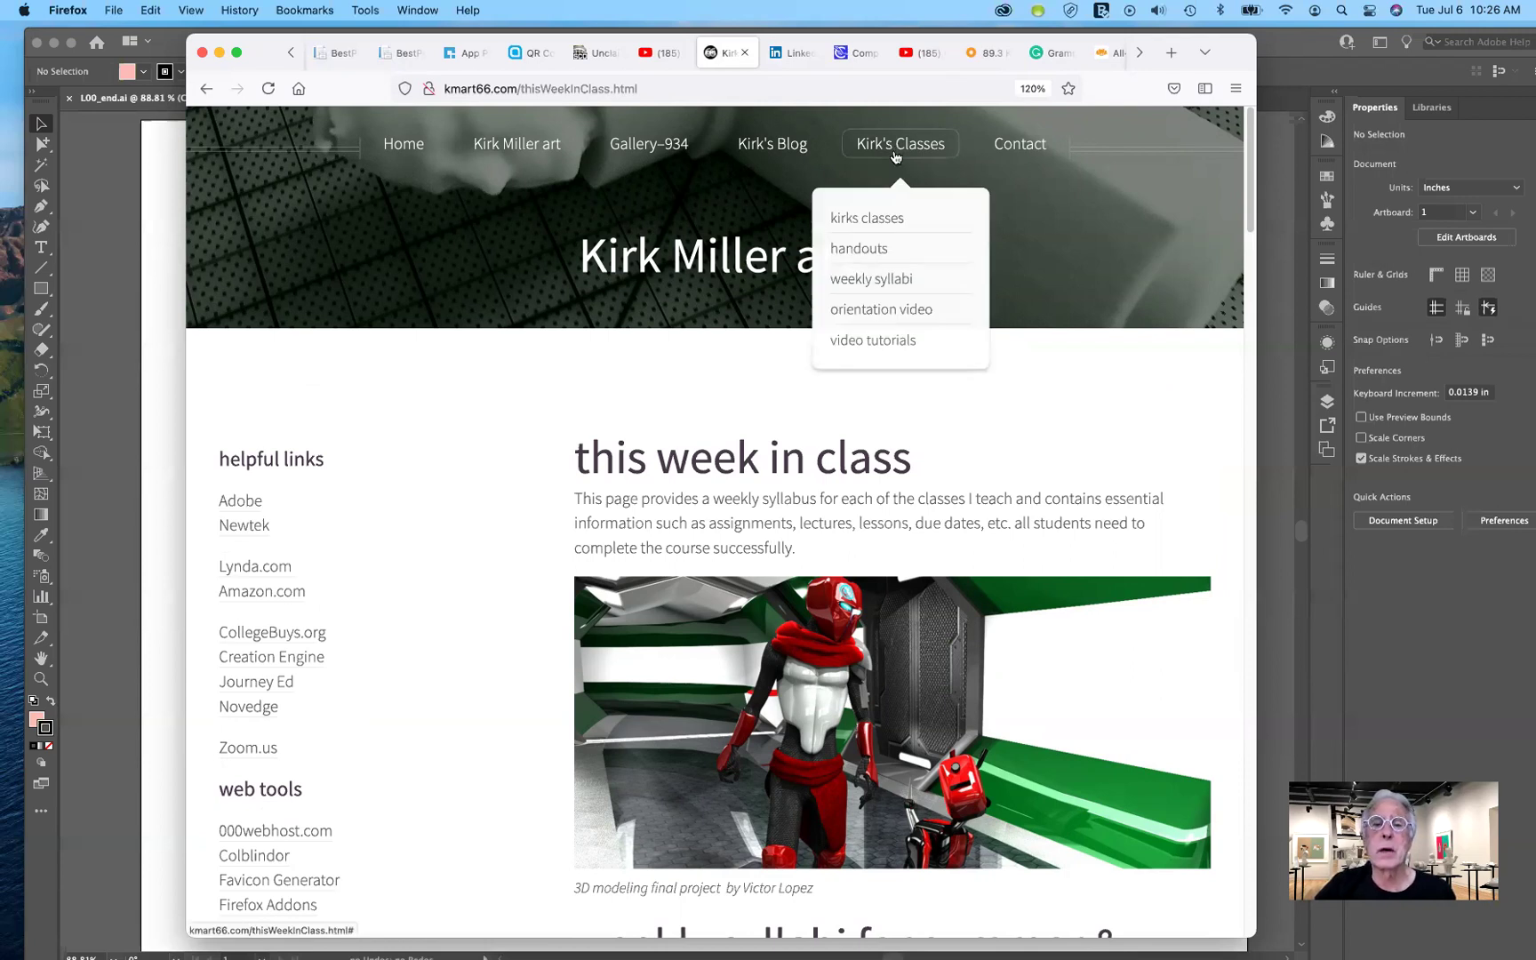
left_click(893, 347)
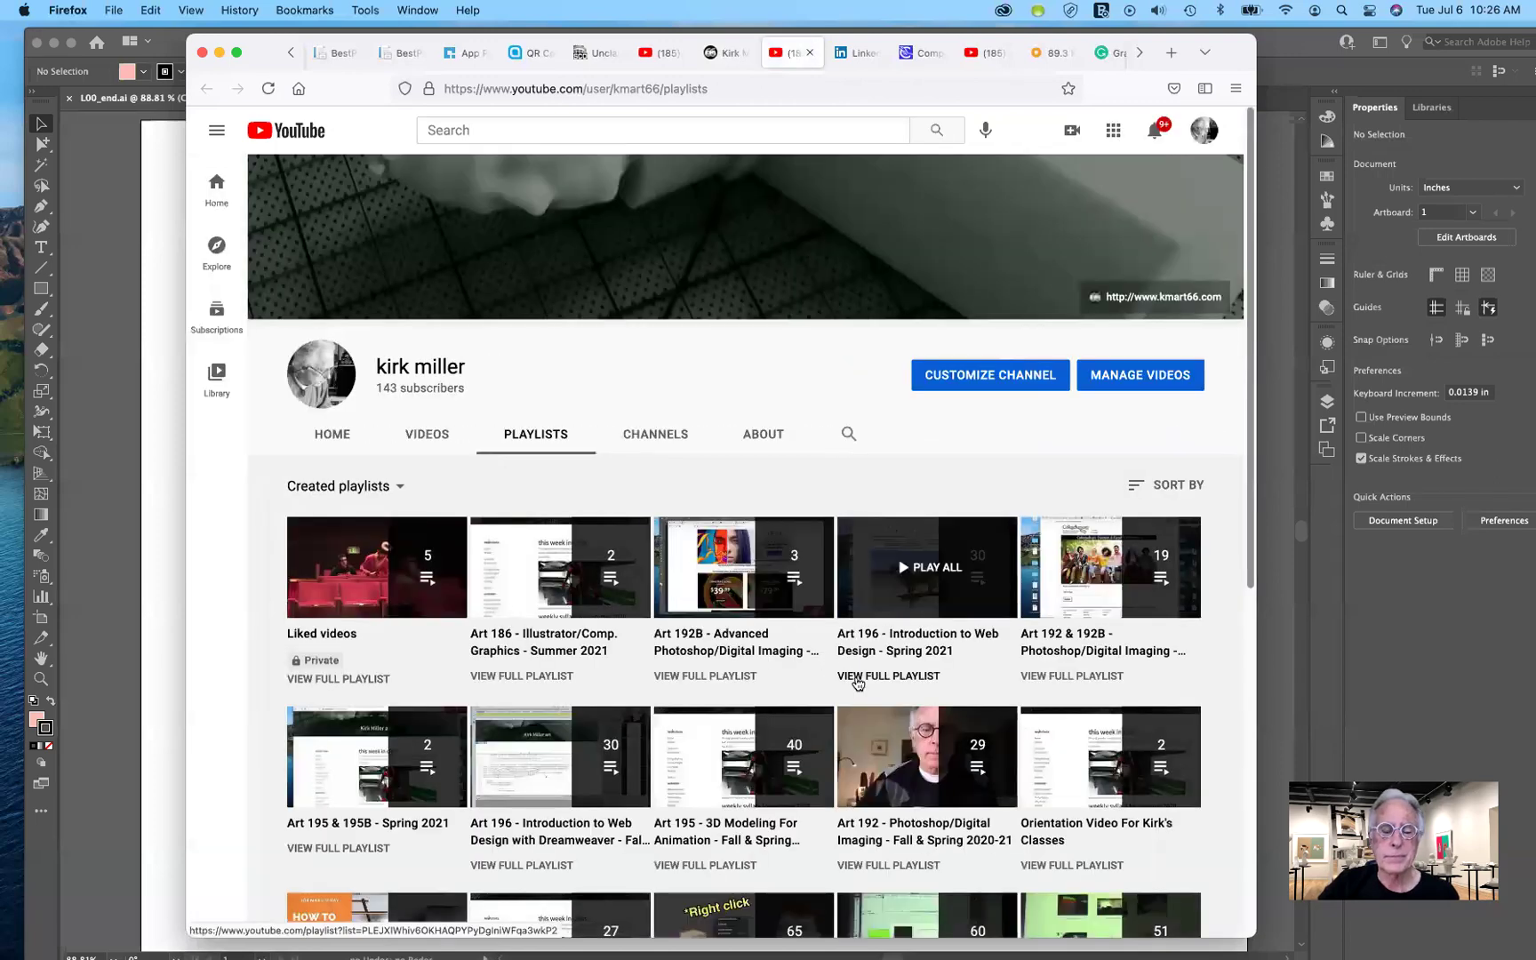
scroll(856, 683, "down", 5)
scroll(852, 685, "down", 2)
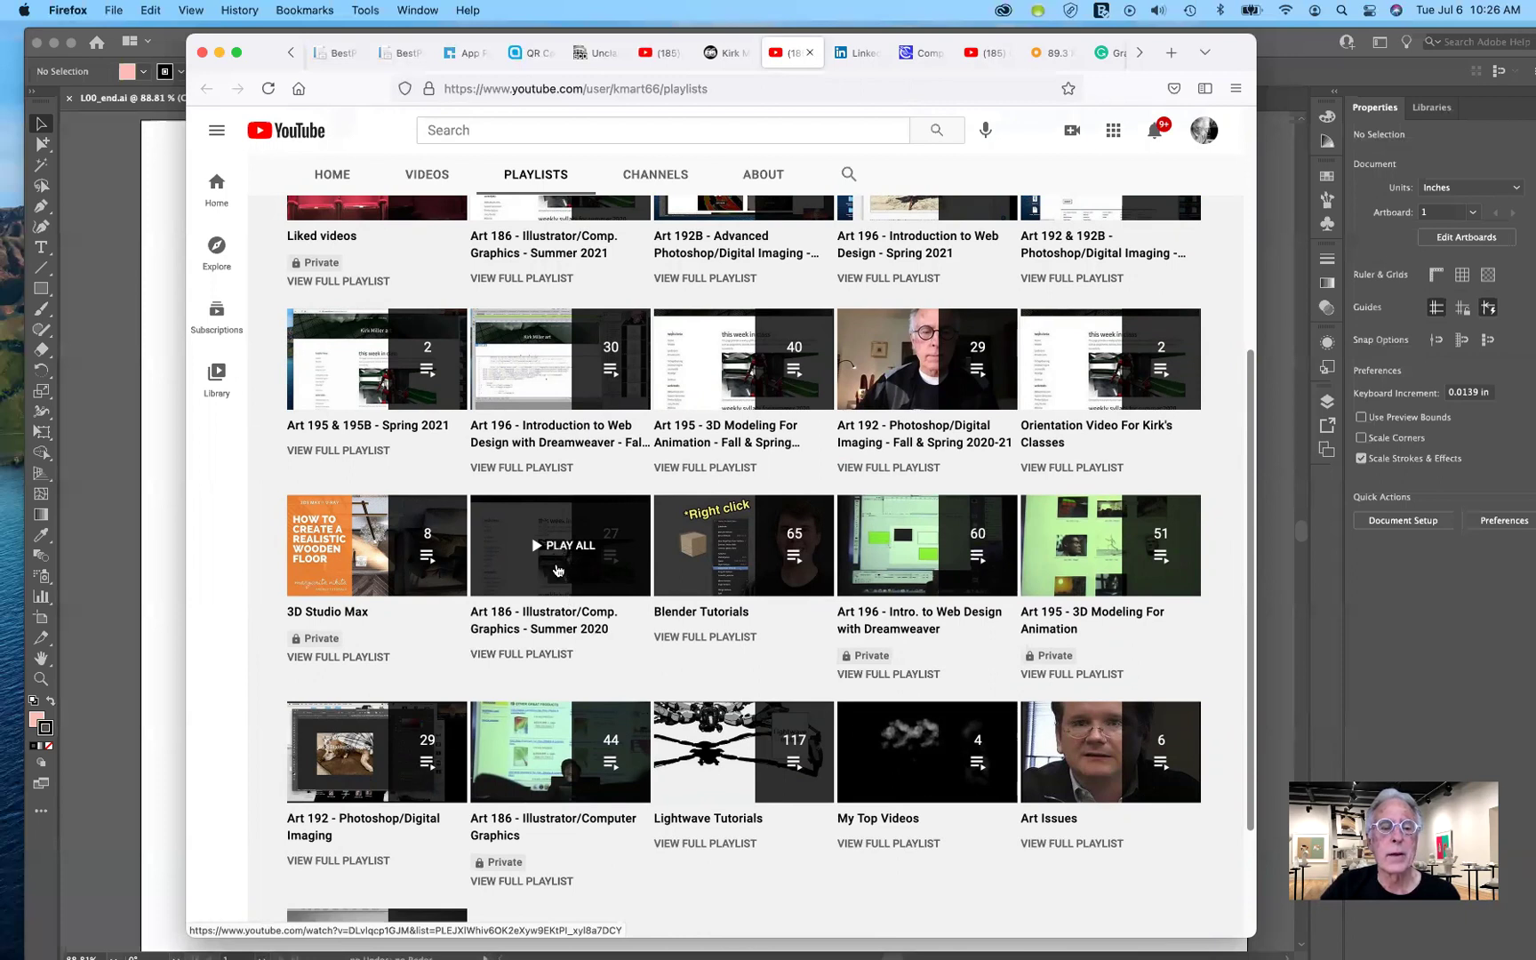
- Open the Art 186 - Illustrator/Comp. Graphics - Summer 2020 playlist, pause its video and look through the lectures up to Lecture 24 - Final Critique
left_click(562, 556)
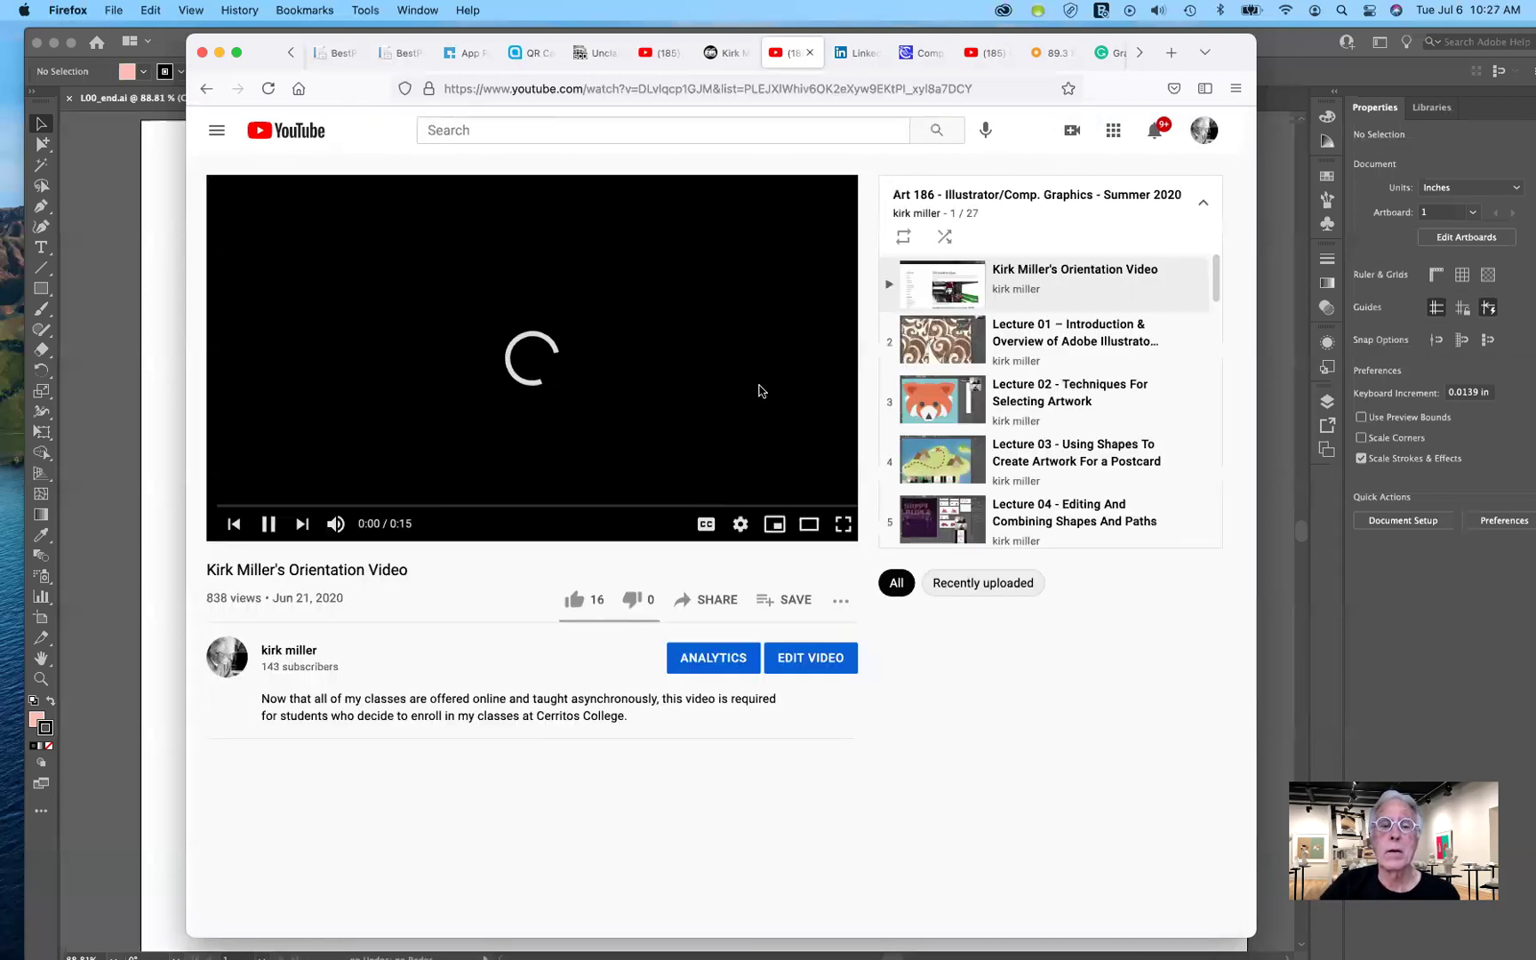
left_click(265, 524)
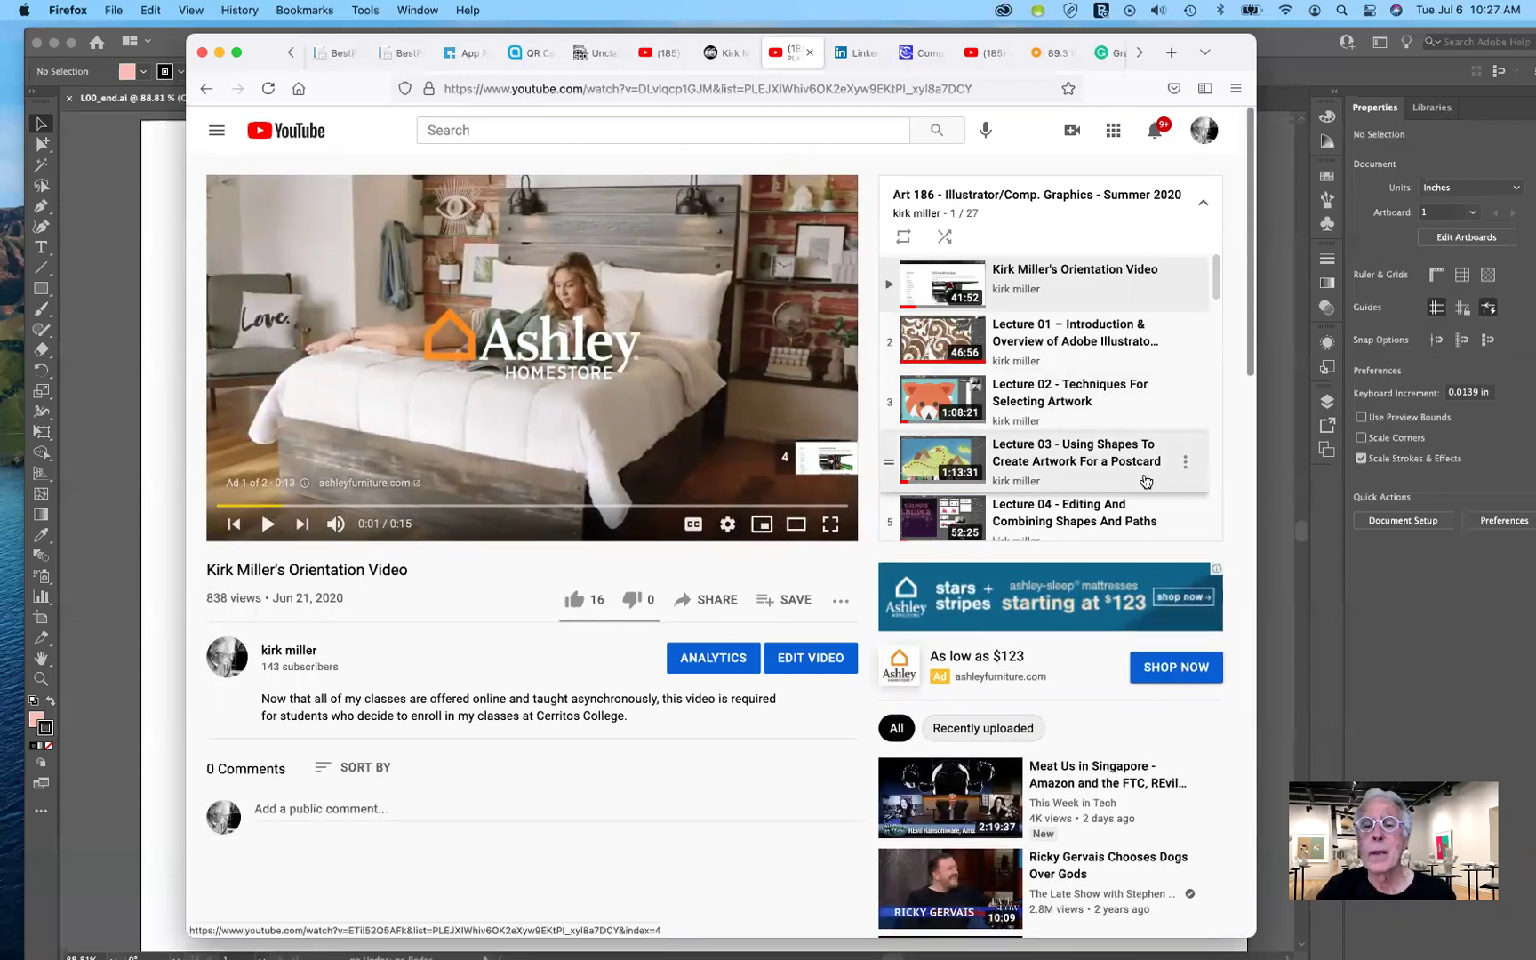
scroll(1155, 480, "down", 3)
scroll(1145, 480, "down", 12)
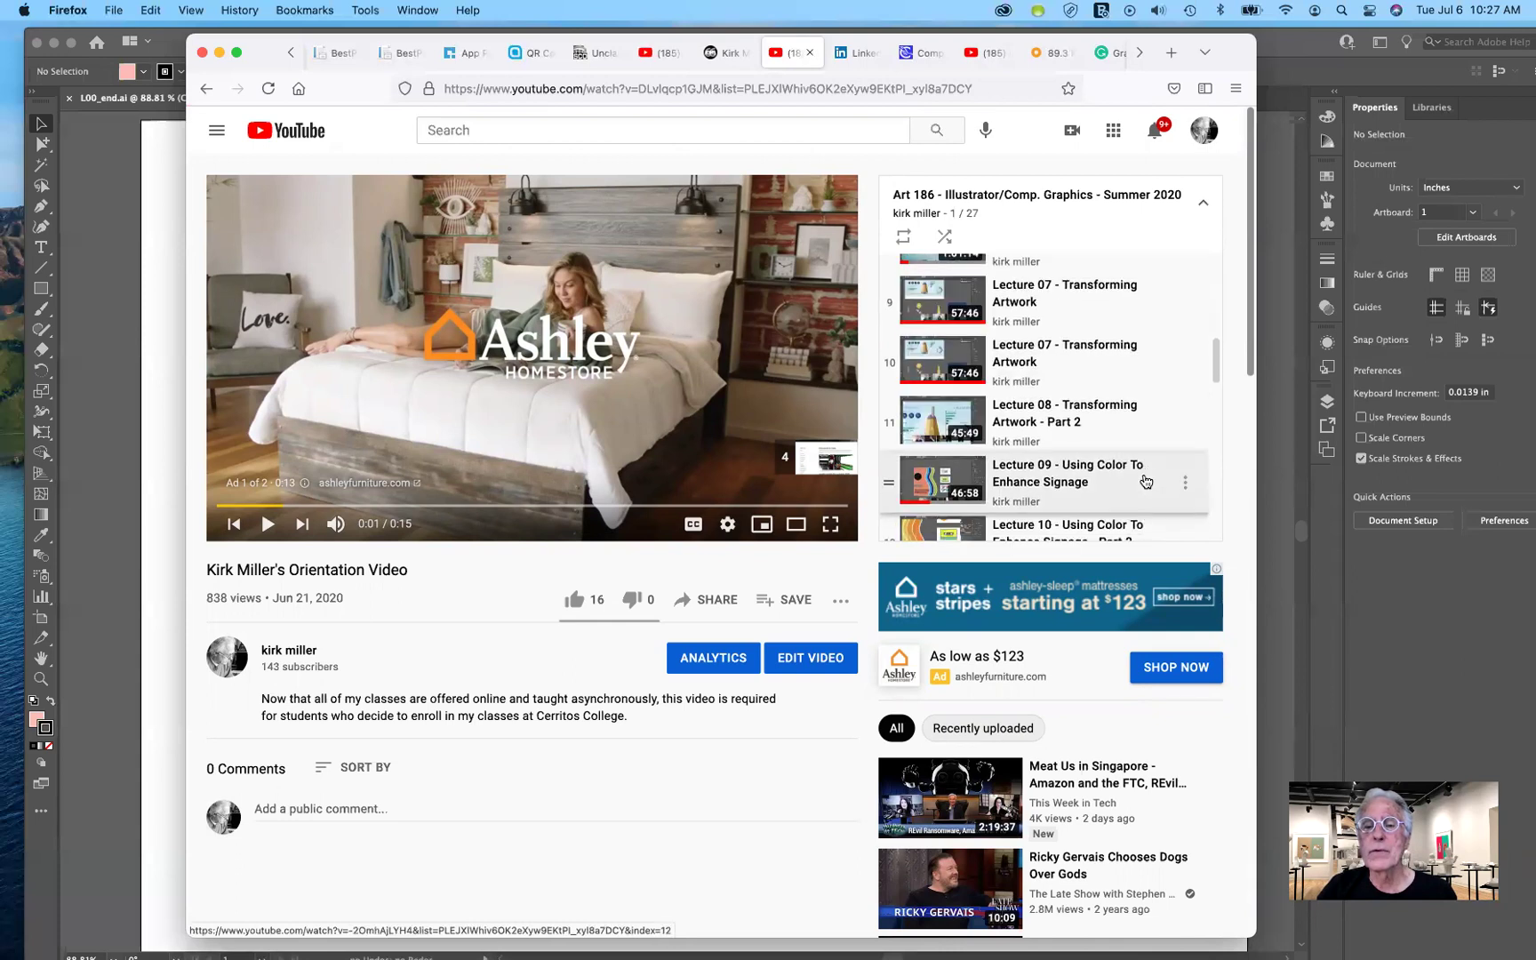
scroll(1145, 476, "down", 7)
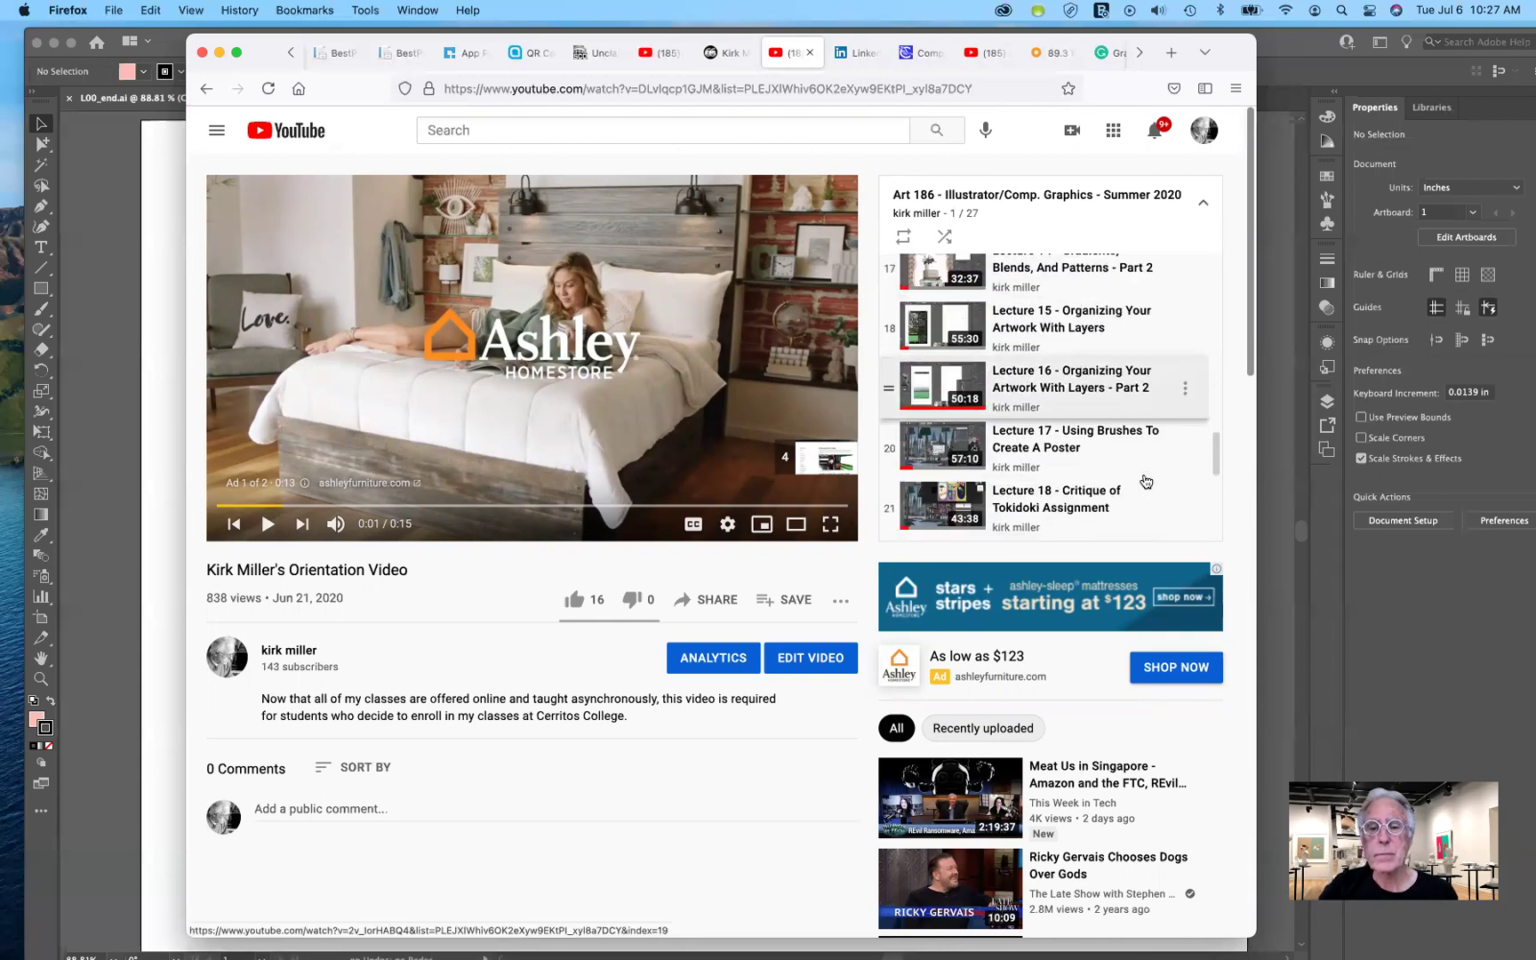
scroll(1146, 481, "down", 3)
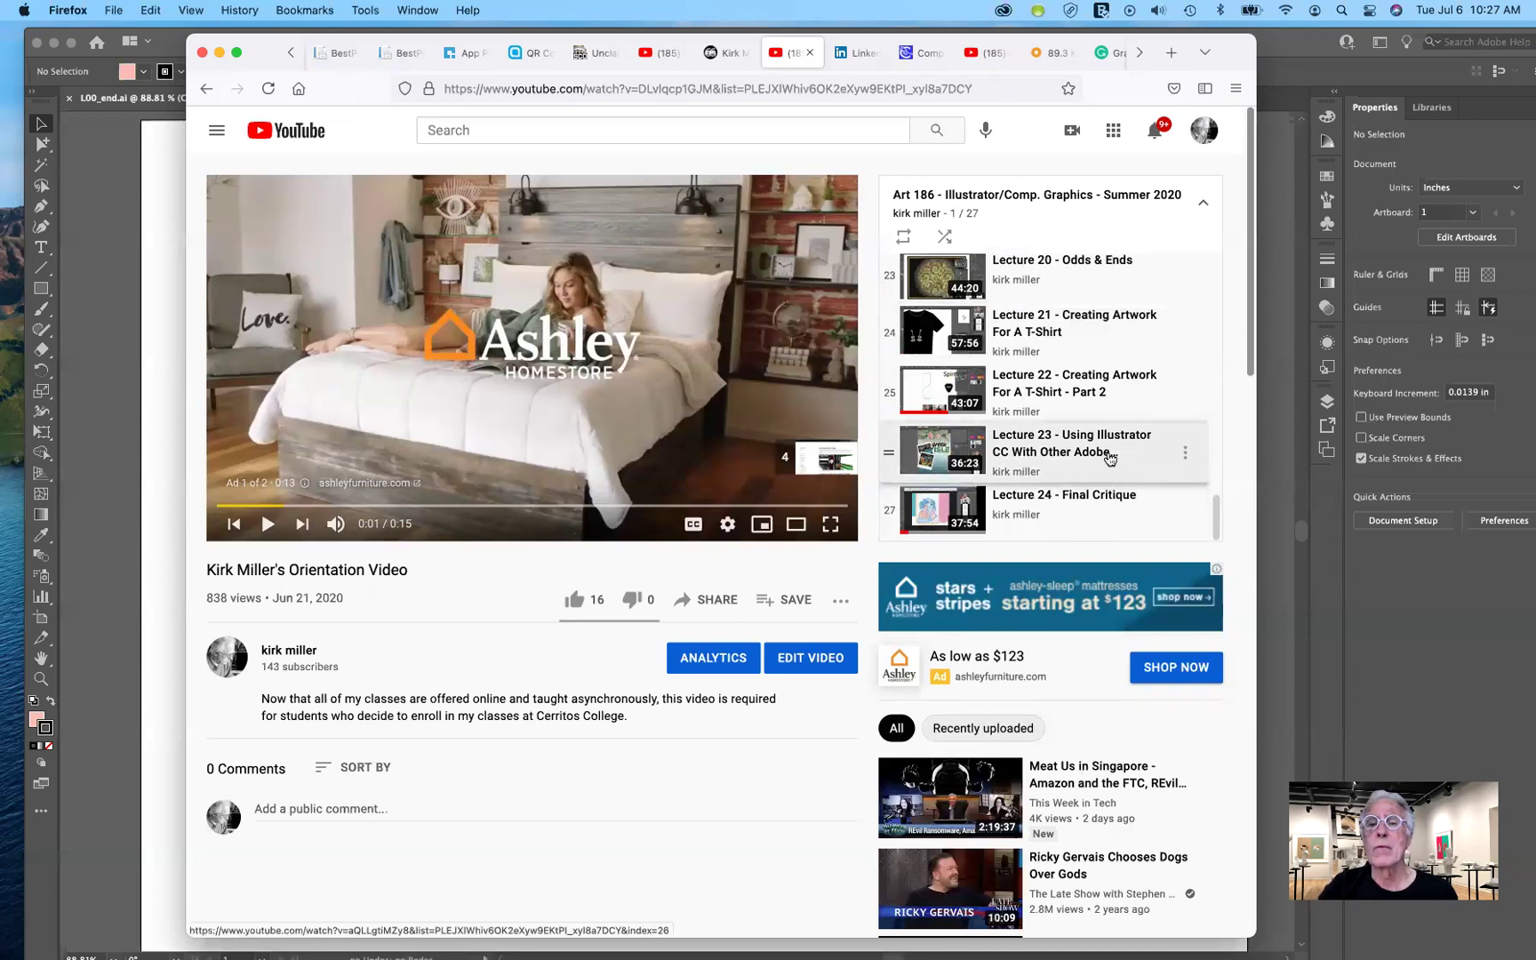
scroll(1104, 480, "down", 5)
scroll(1099, 497, "up", 2)
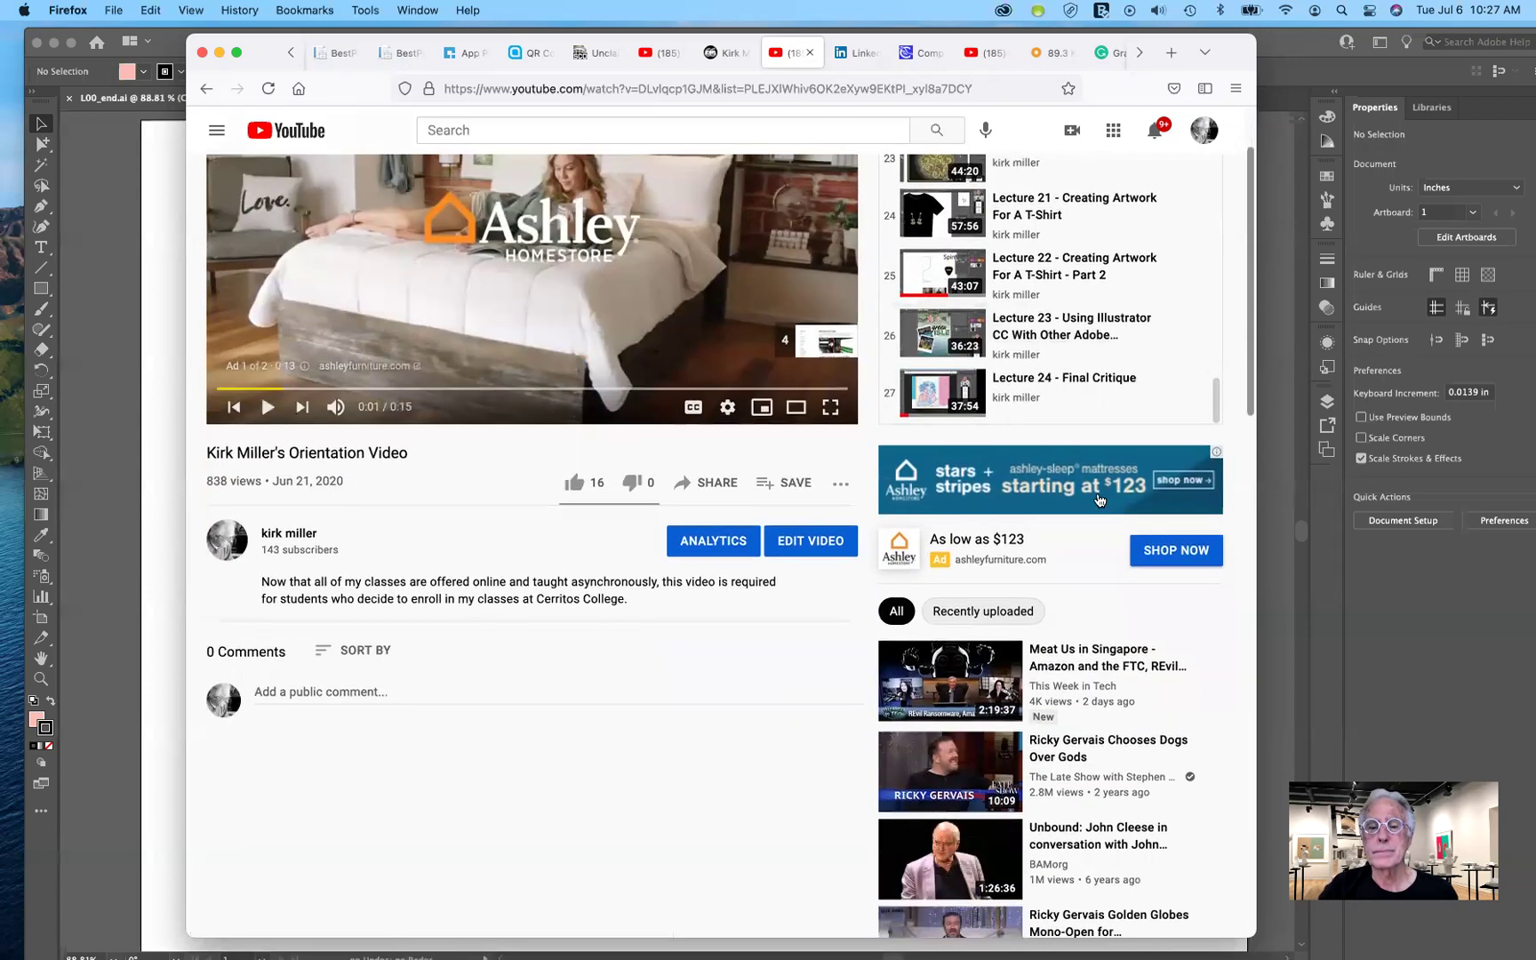
scroll(1099, 499, "up", 3)
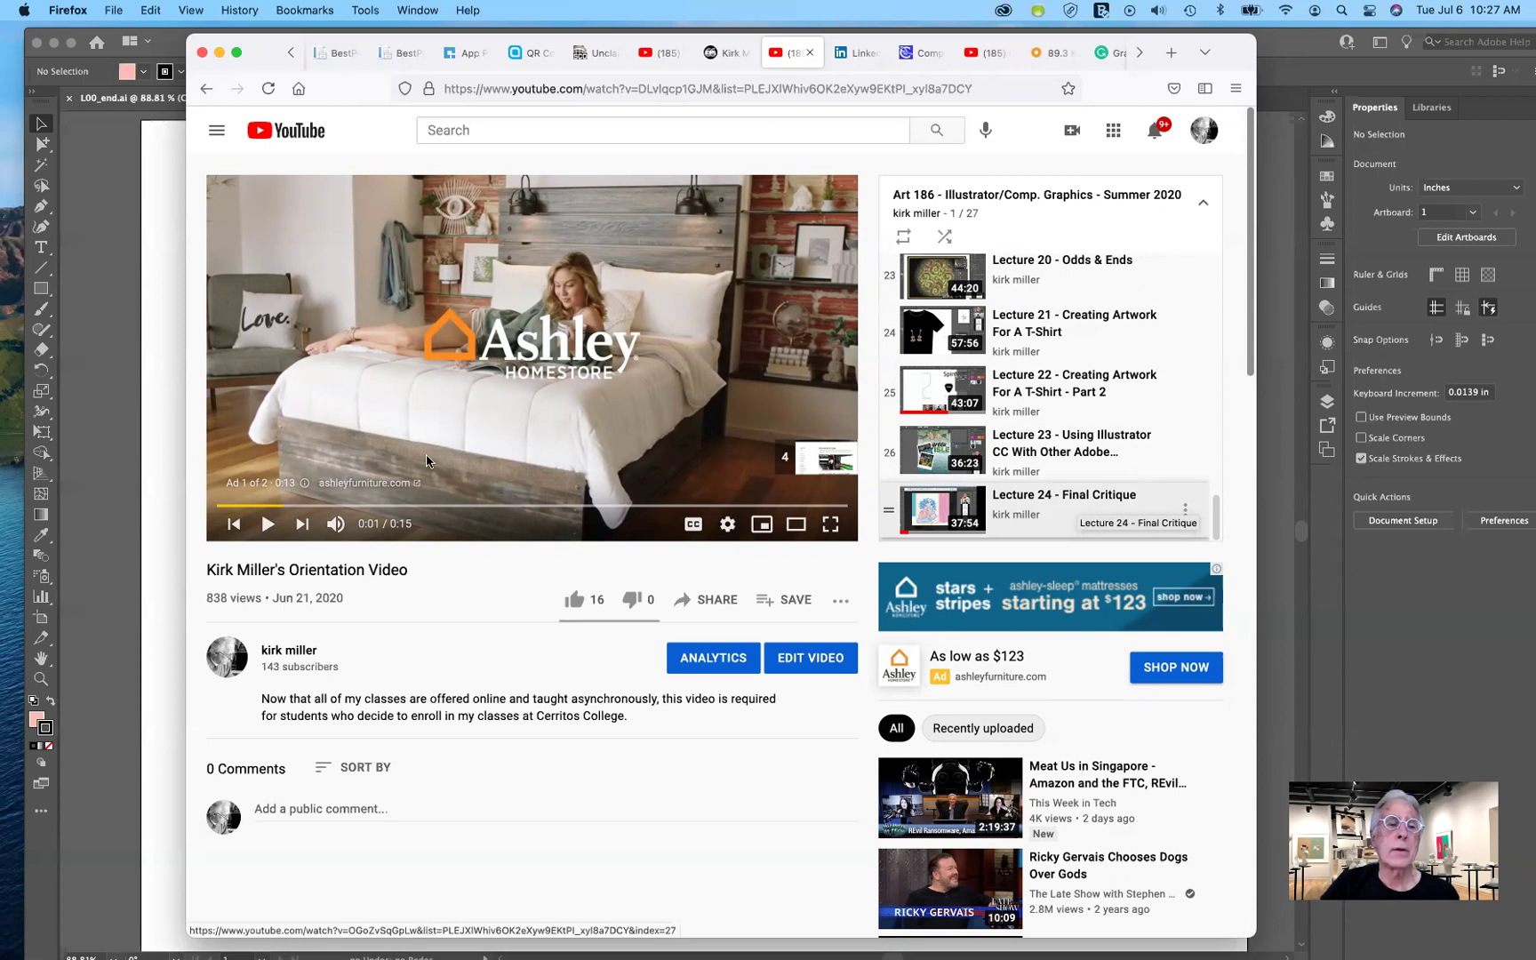
- Go back to the channel's playlists, close the mini player and look over the playlists for all classes
left_click(204, 89)
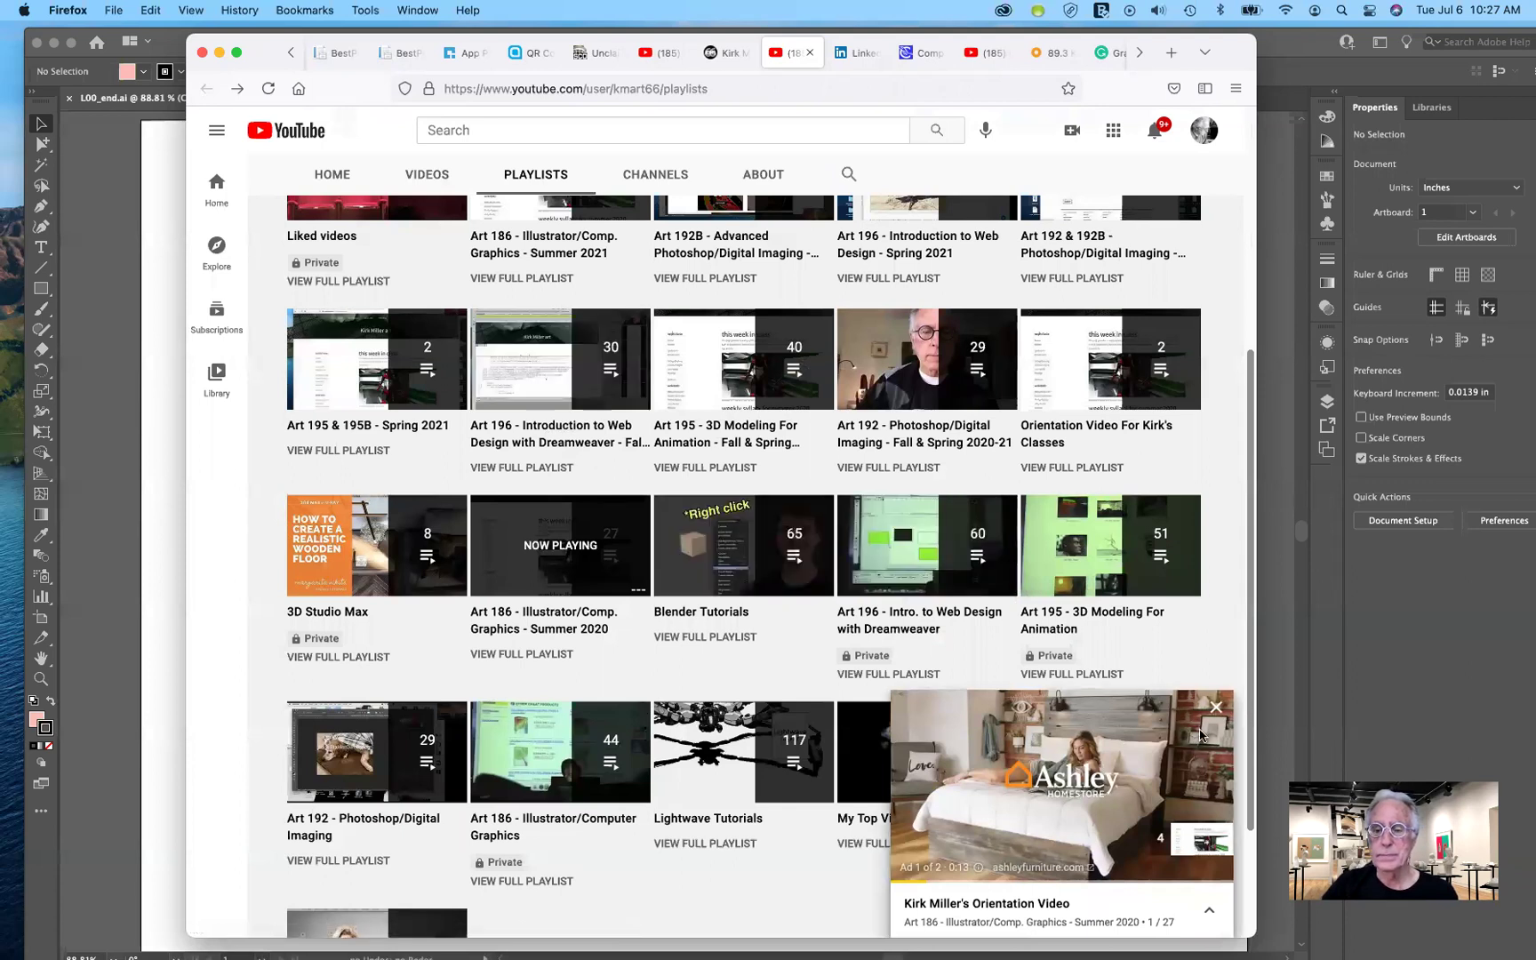
left_click(1215, 707)
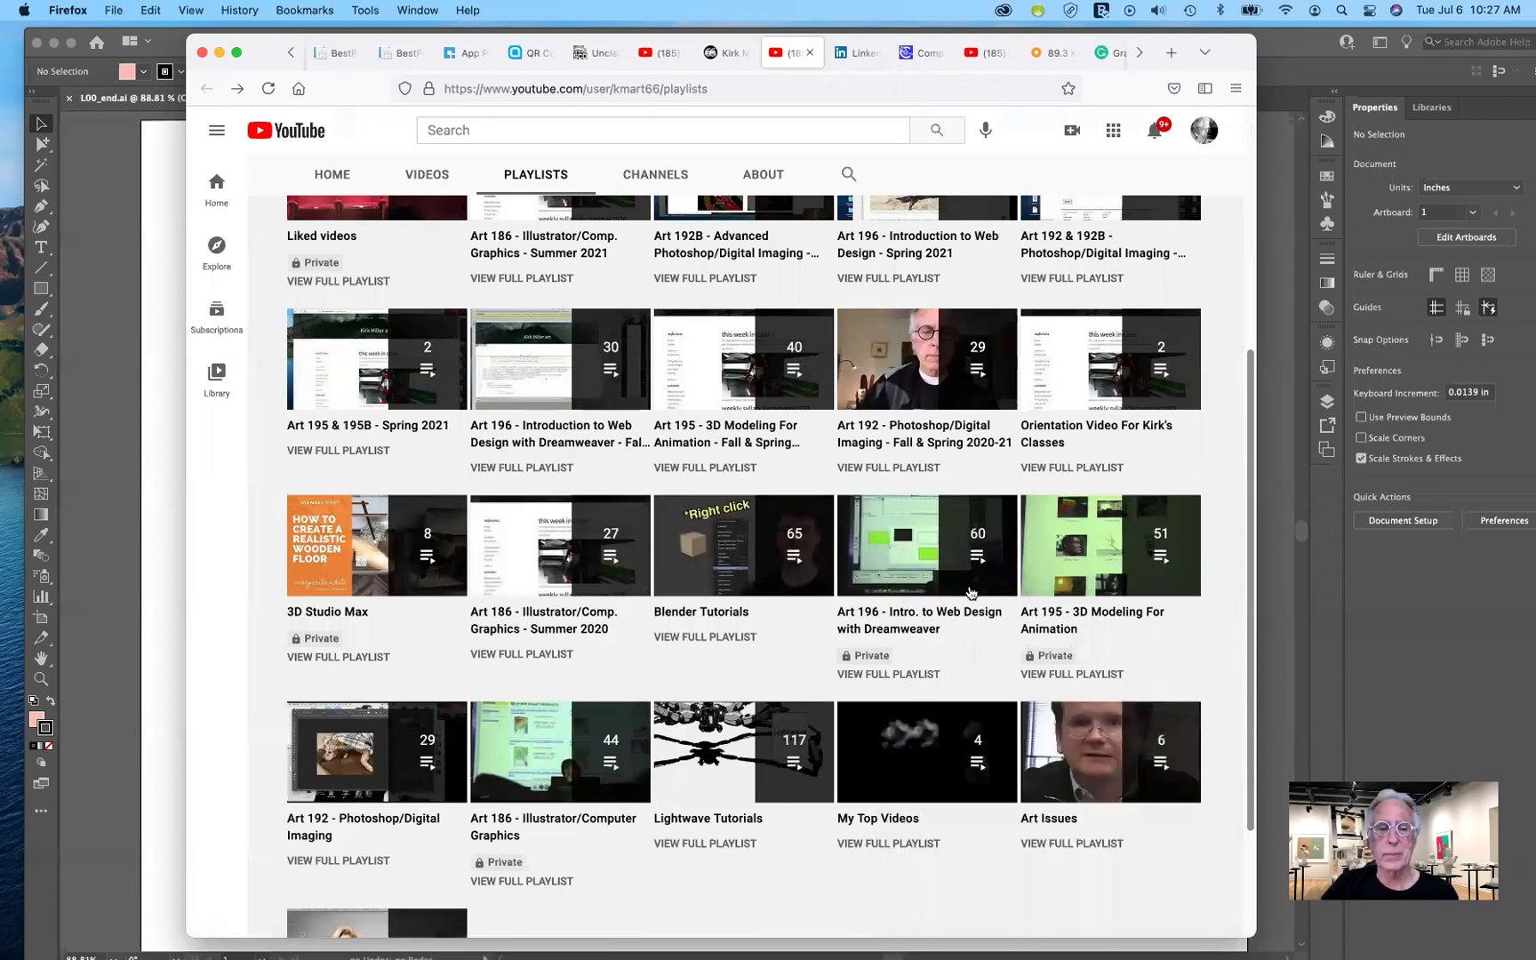
scroll(949, 587, "up", 2)
scroll(949, 587, "up", 2)
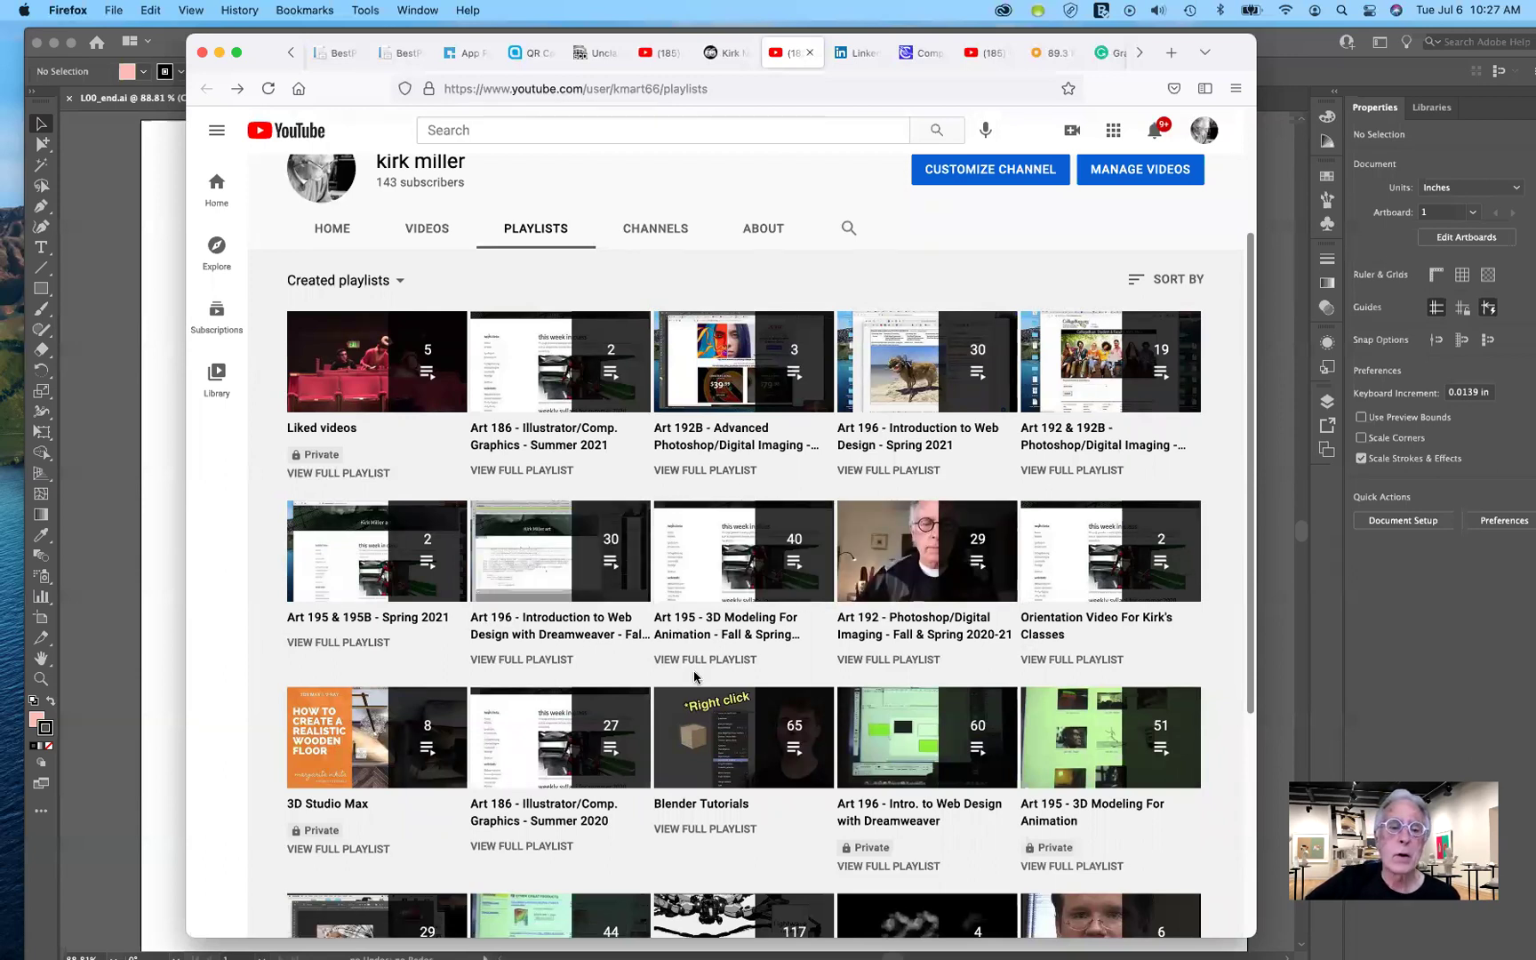
scroll(705, 576, "up", 1)
scroll(705, 576, "up", 2)
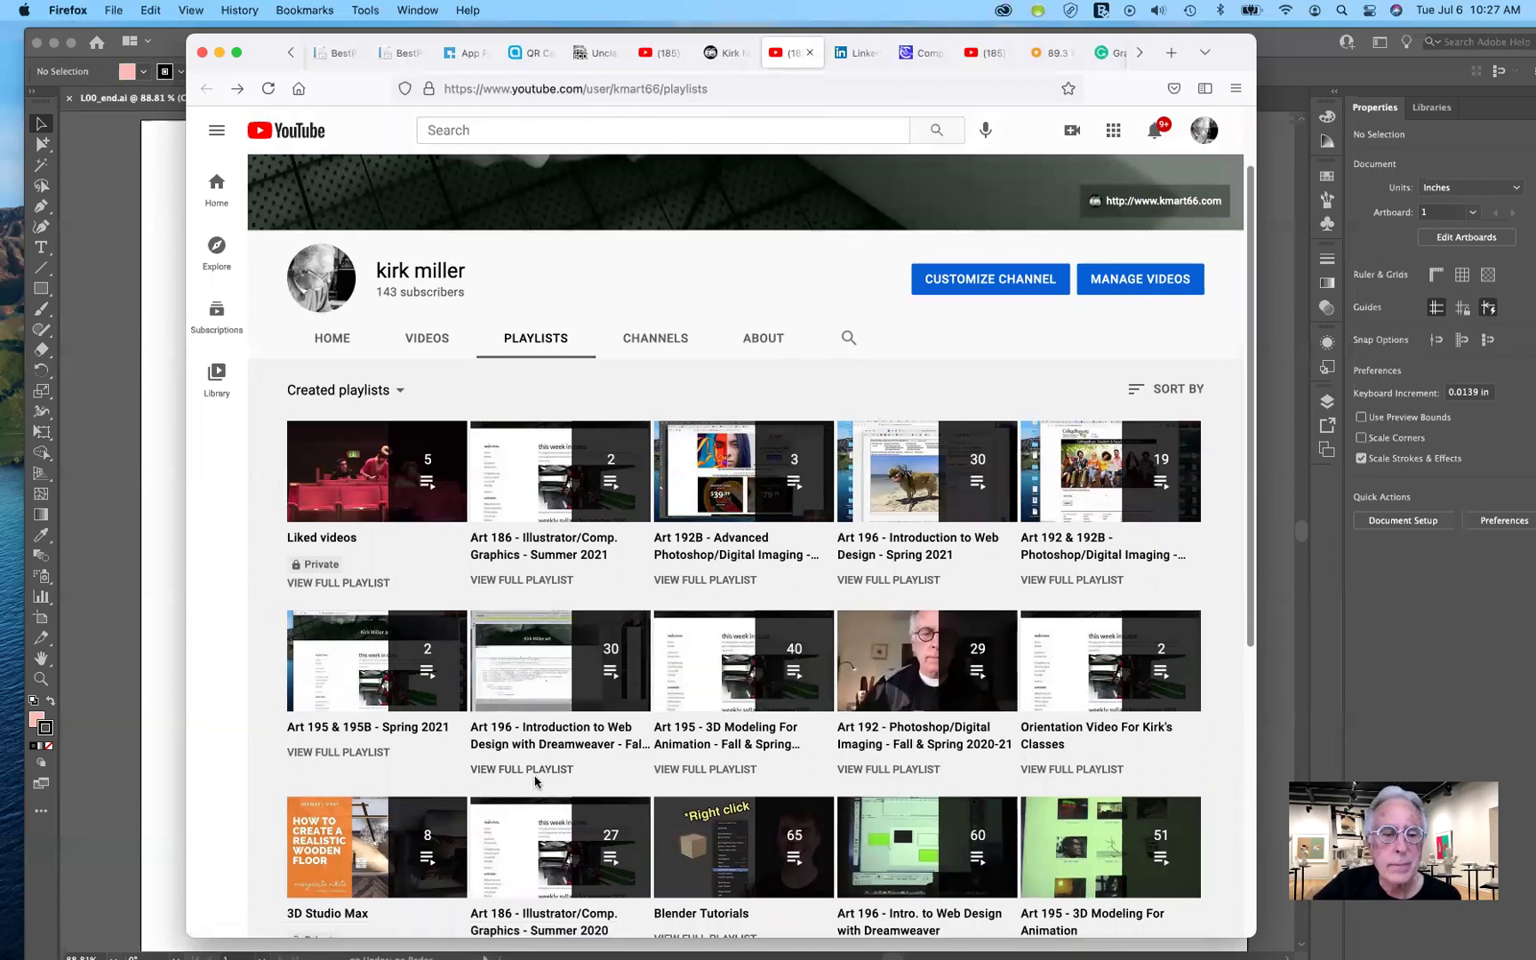
scroll(673, 777, "down", 2)
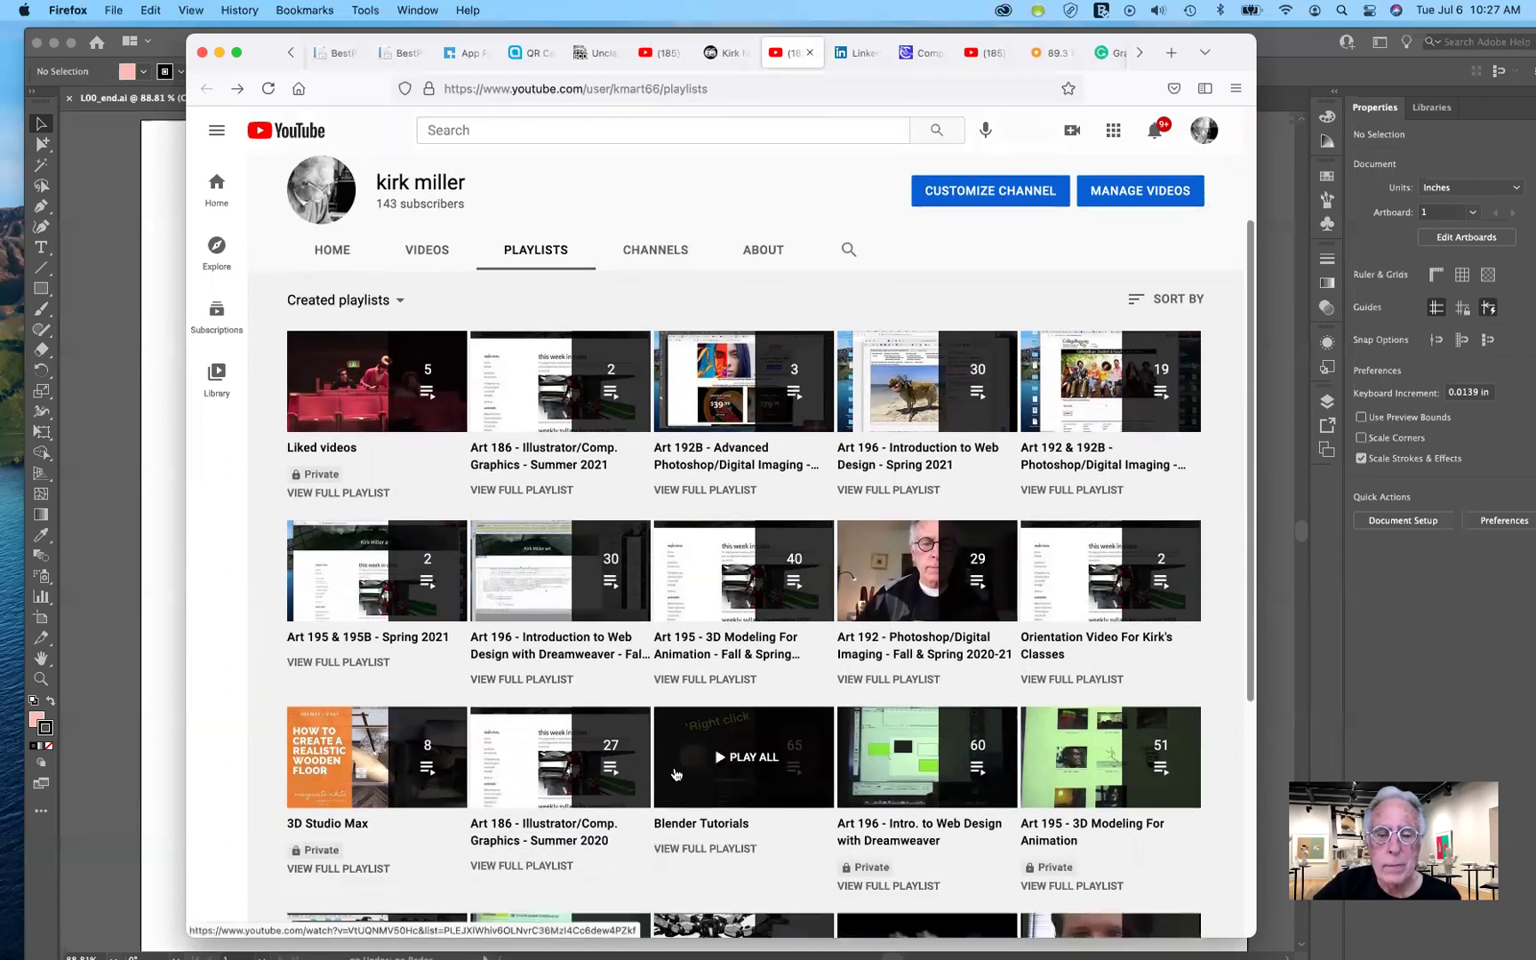
scroll(667, 773, "down", 4)
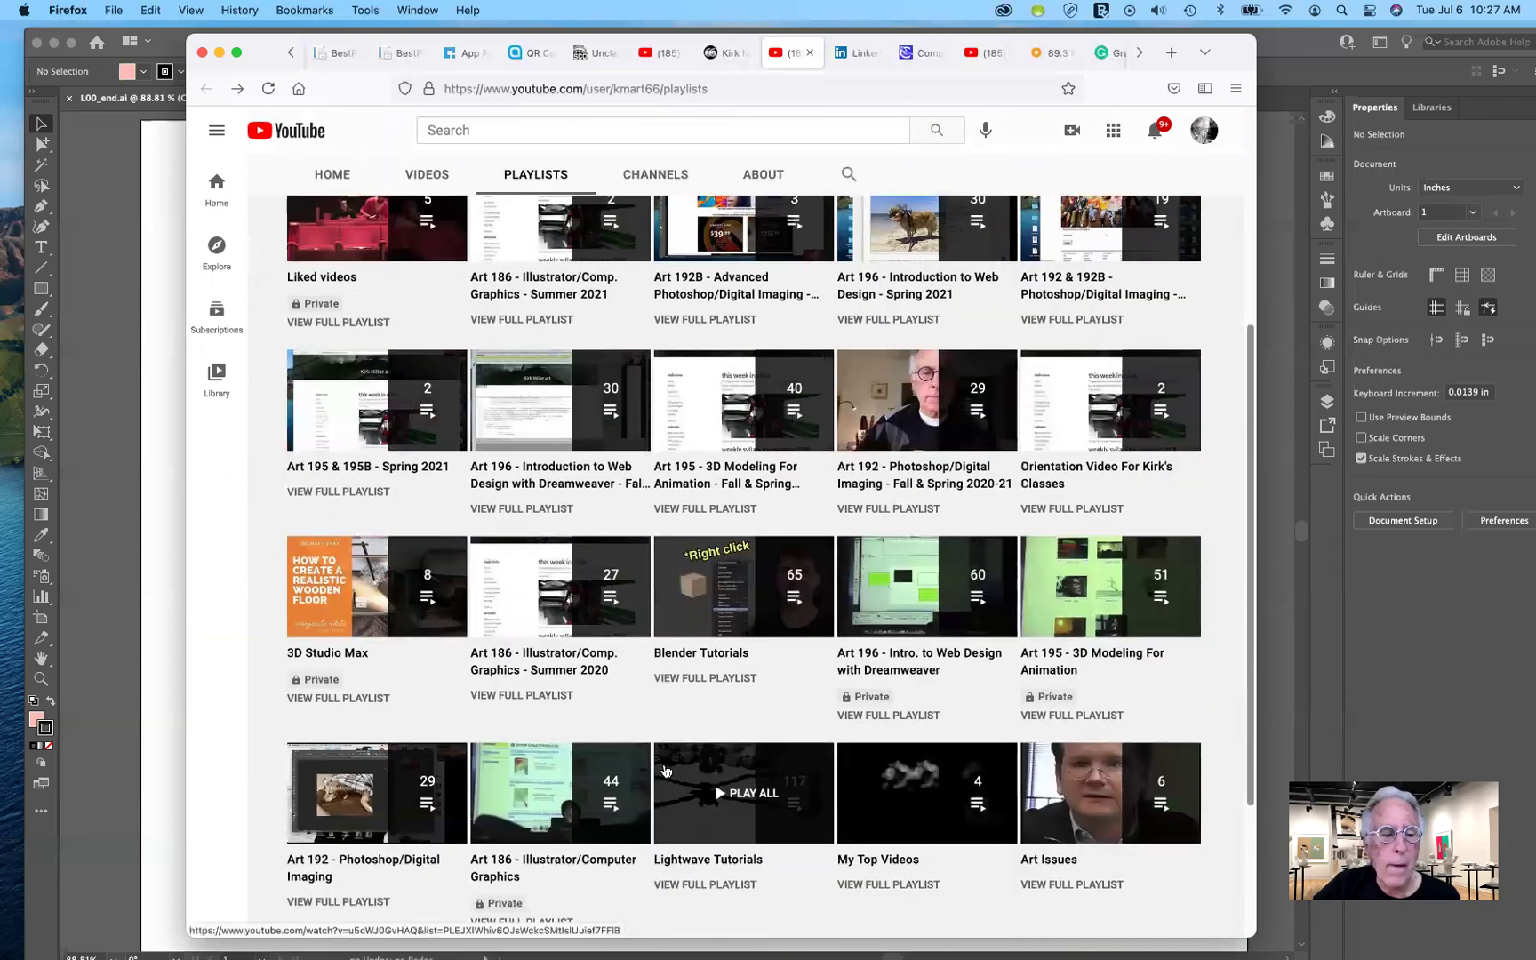
scroll(654, 671, "up", 2)
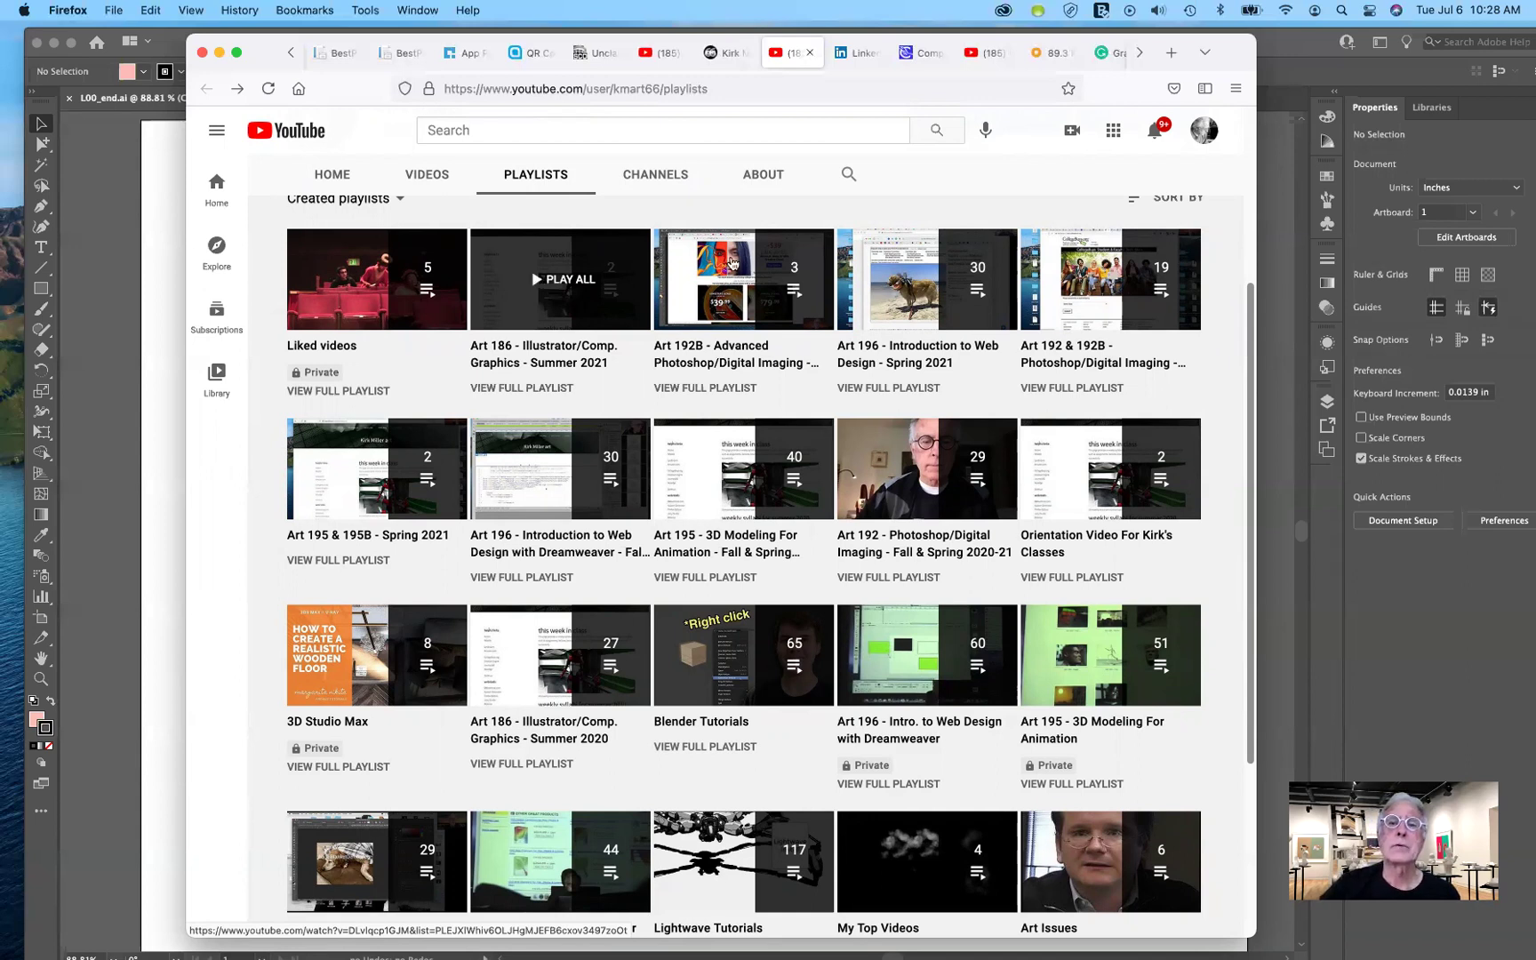
left_click_drag(1232, 59, 1237, 67)
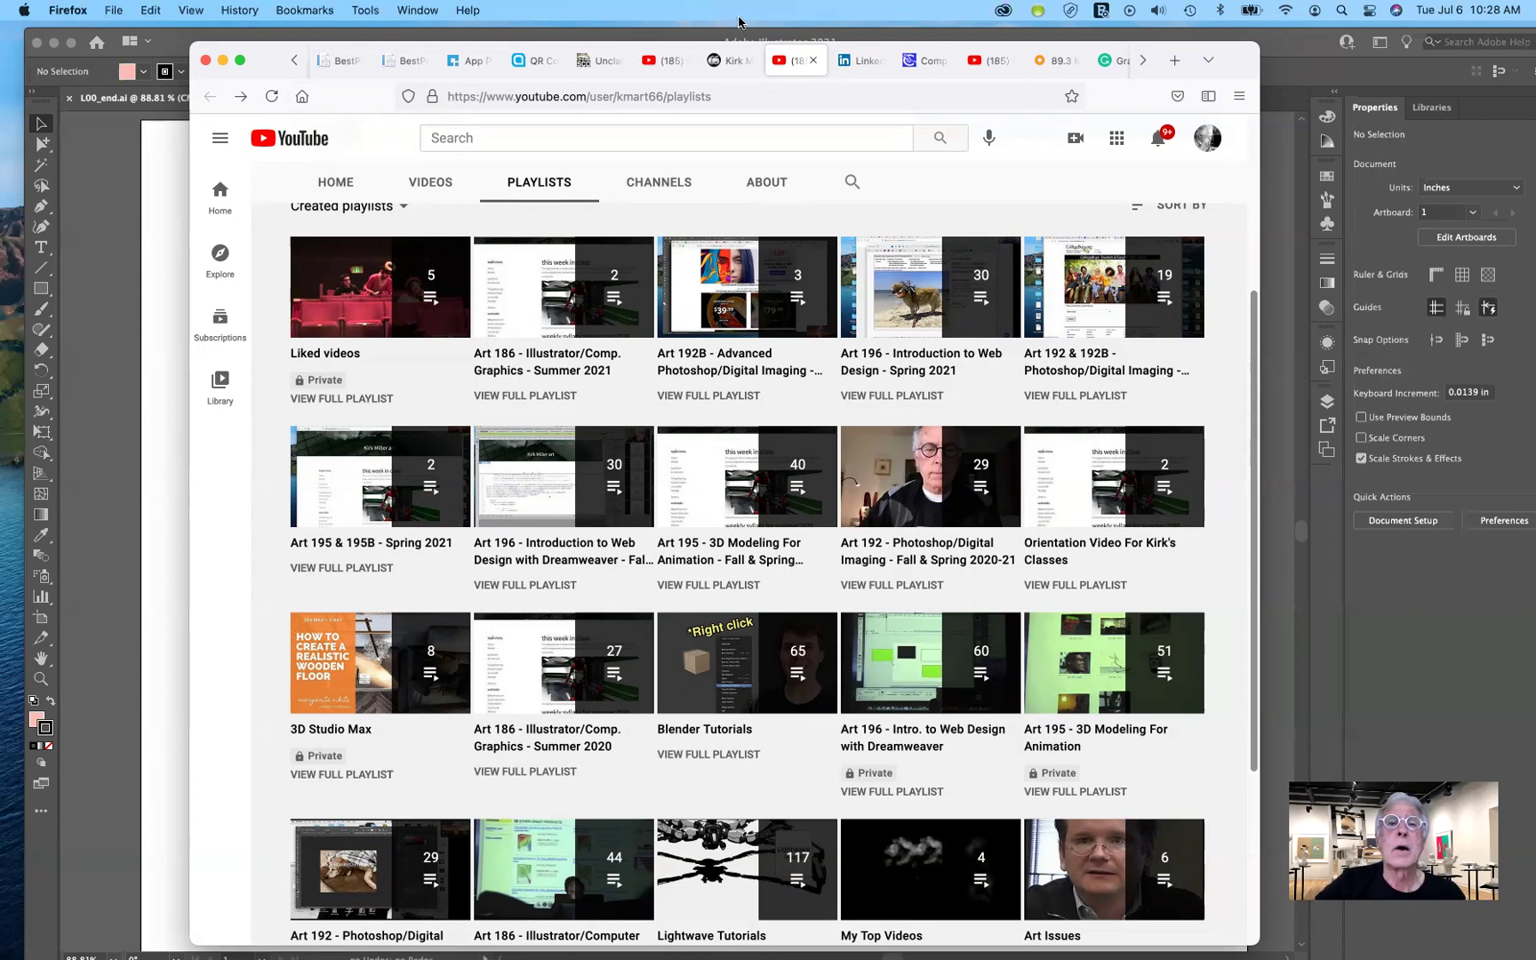
- Return to the class website's weekly syllabi page and review the first week of the Art 186 schedule
left_click(729, 64)
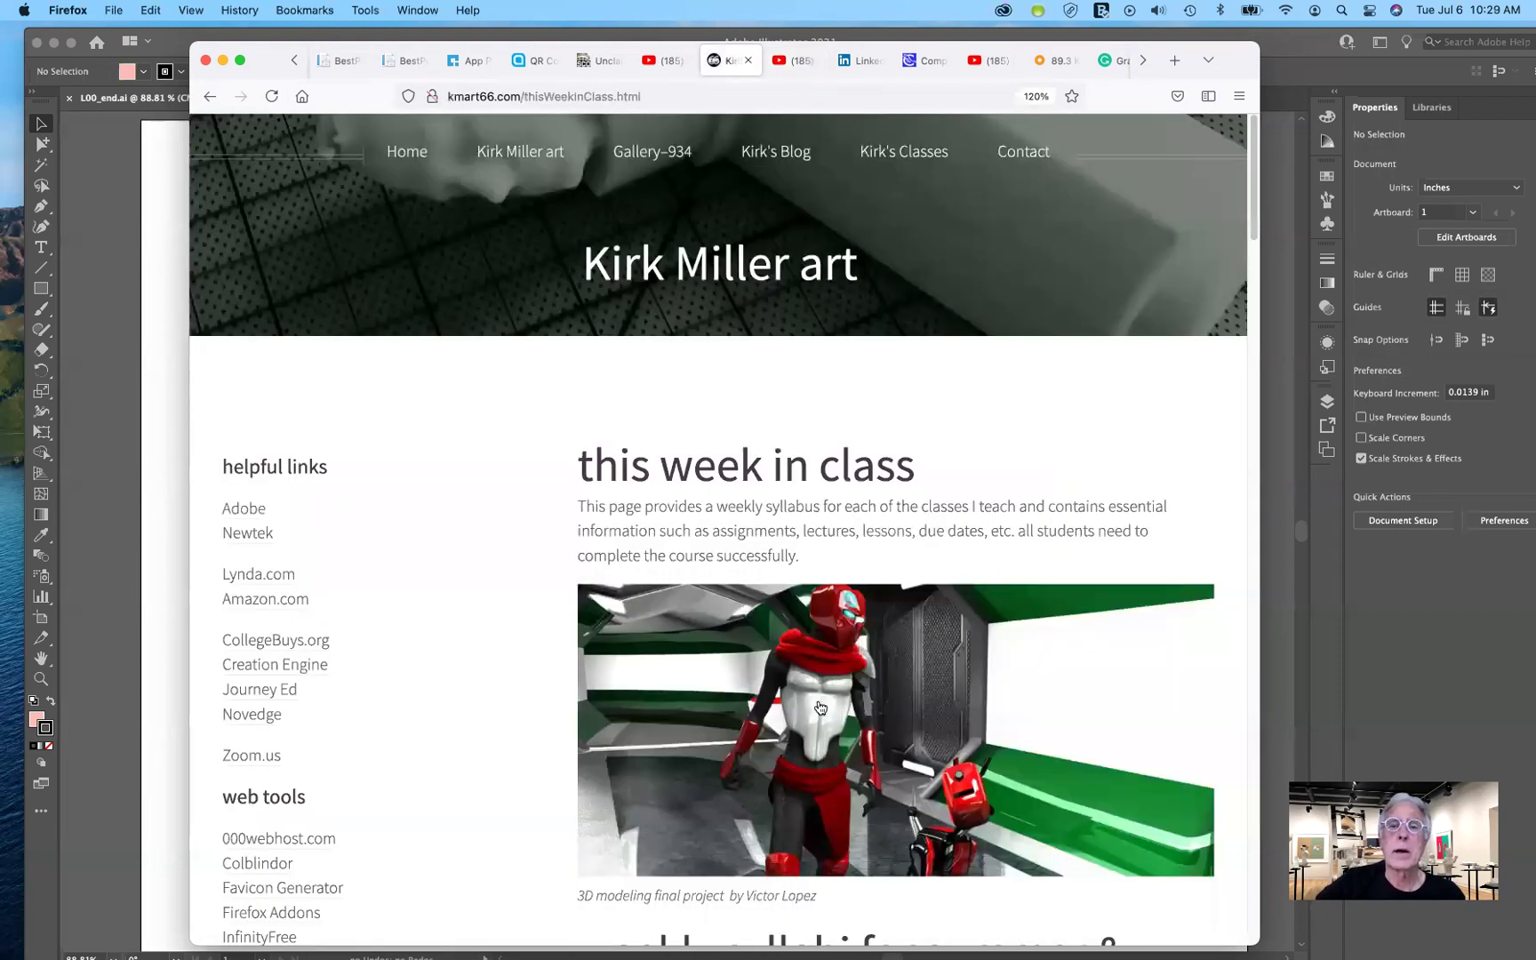
scroll(826, 705, "down", 7)
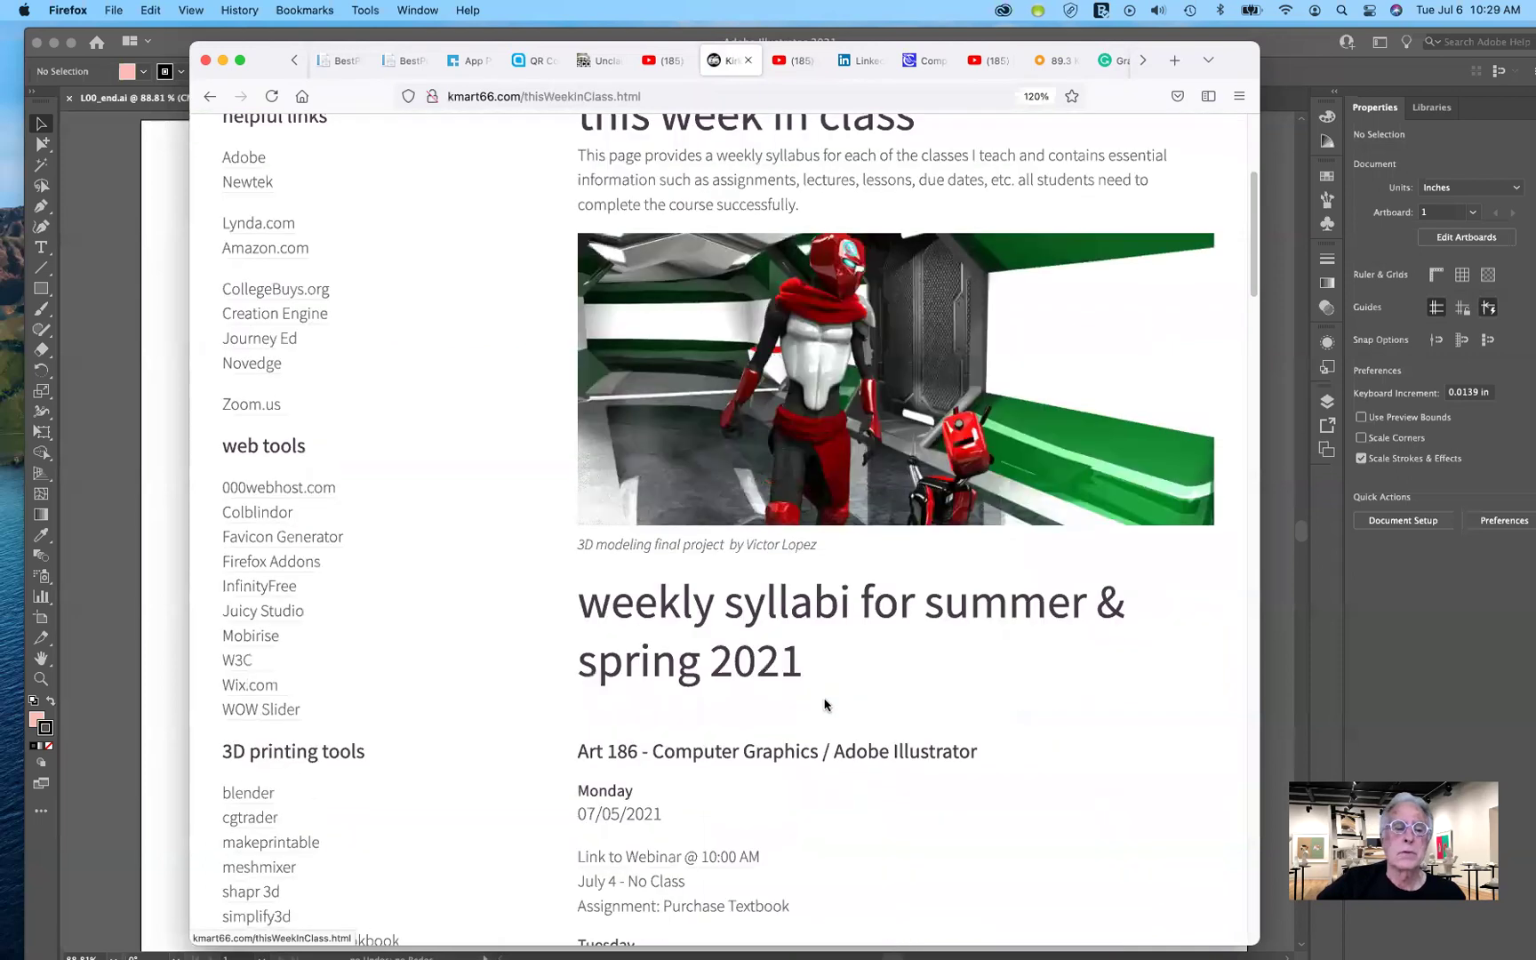
scroll(825, 705, "down", 3)
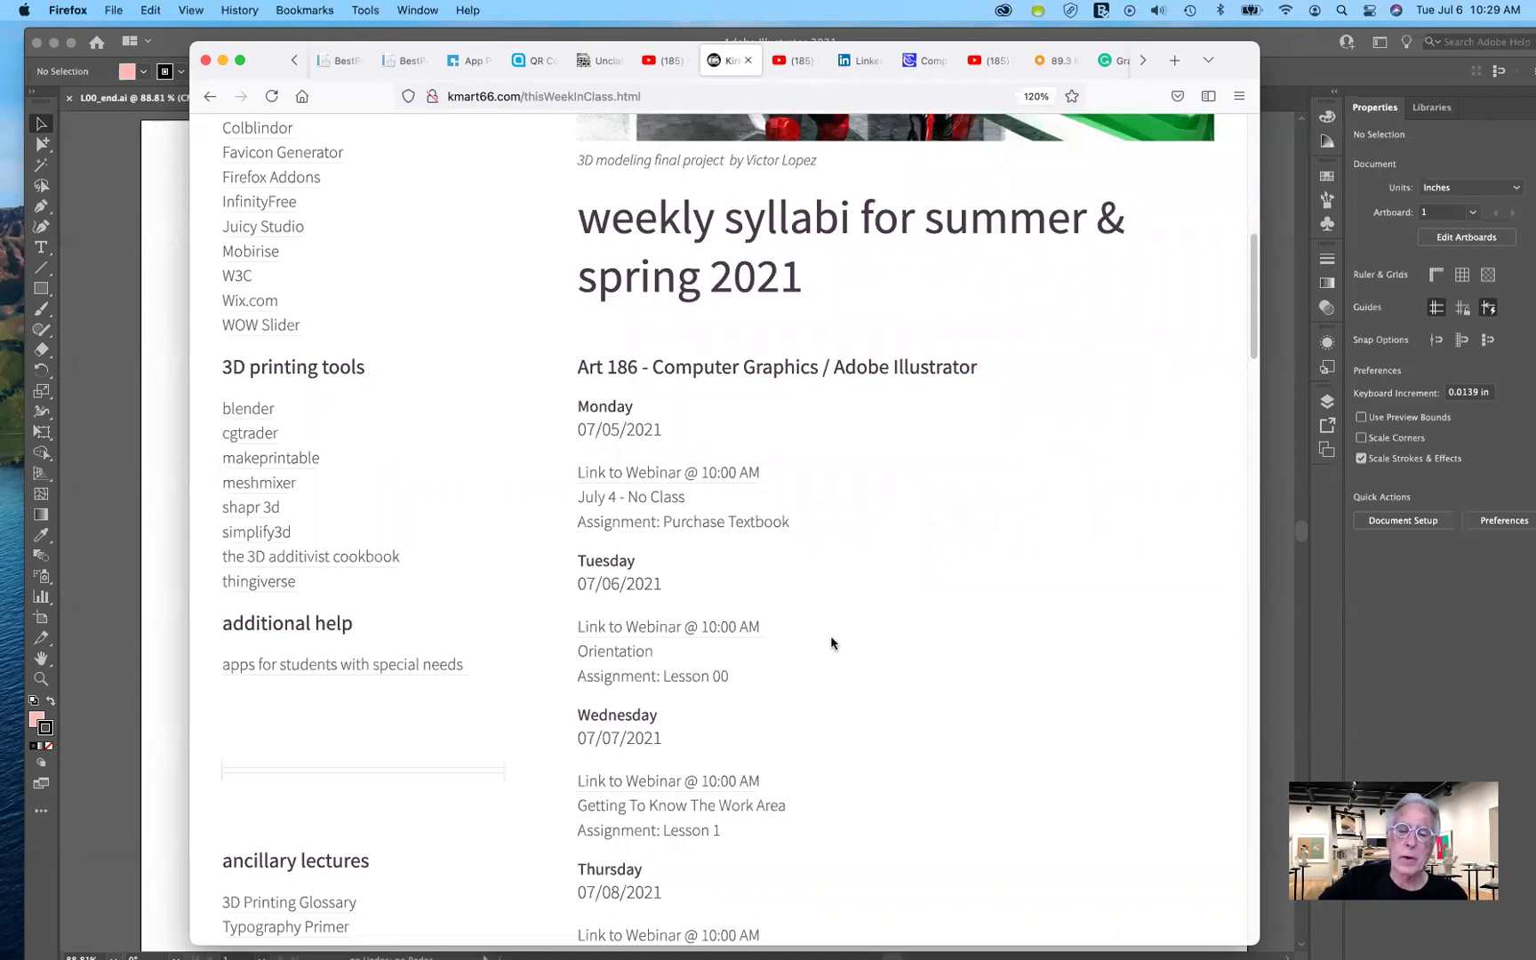
scroll(829, 651, "up", 1)
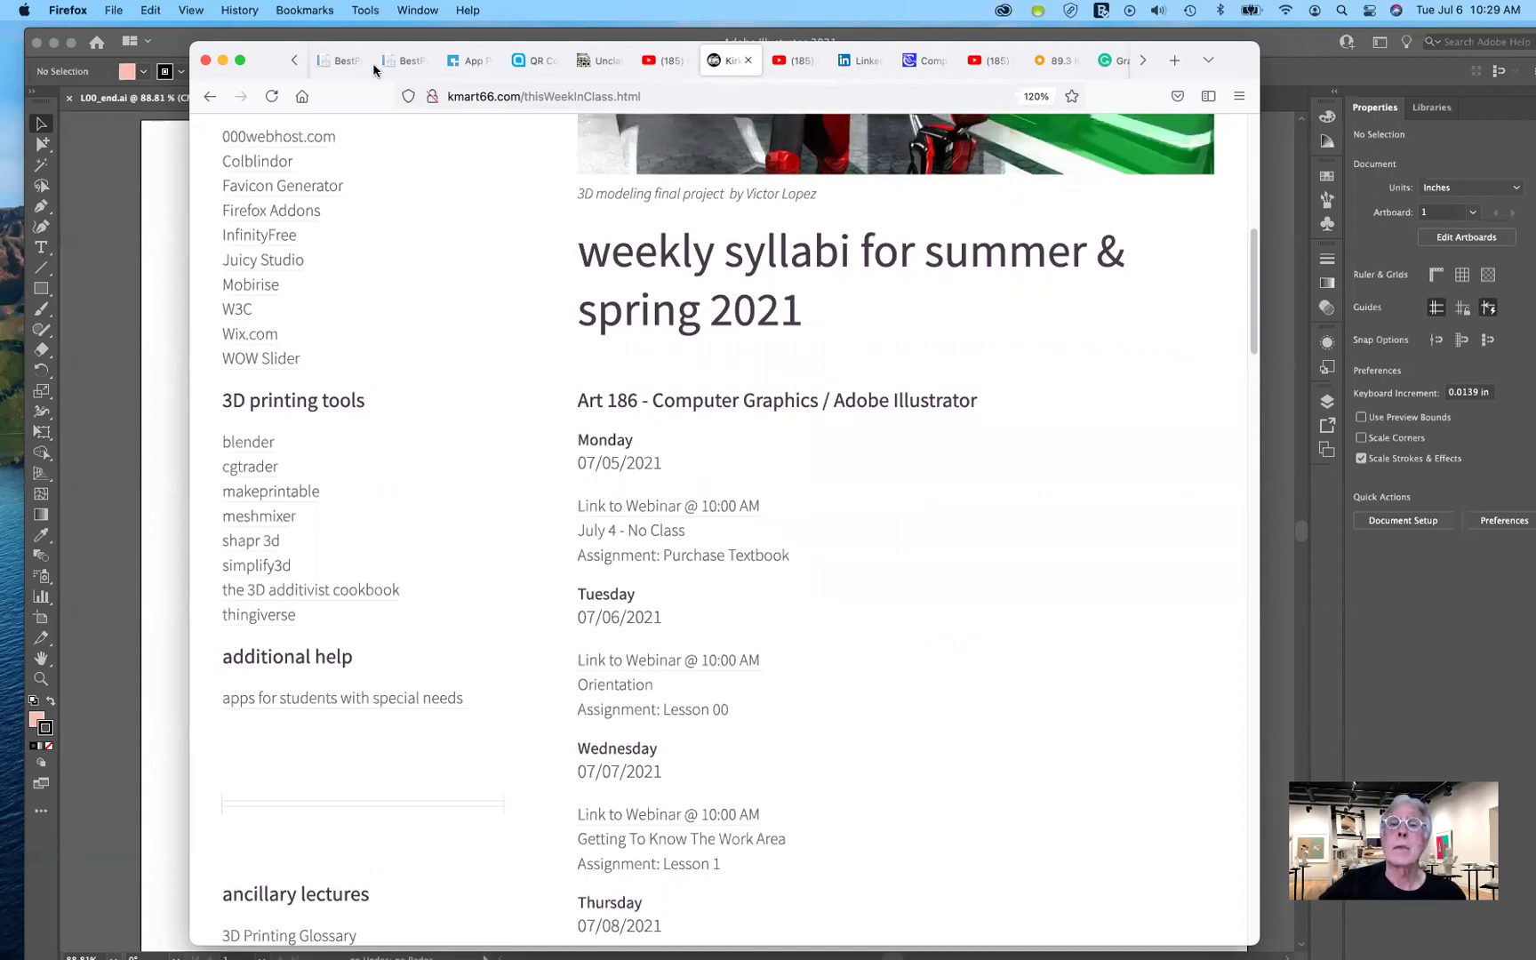
- Switch to the Art 186 Canvas course, look over its syllabus page and course navigation, and open the Grades page
left_click(930, 64)
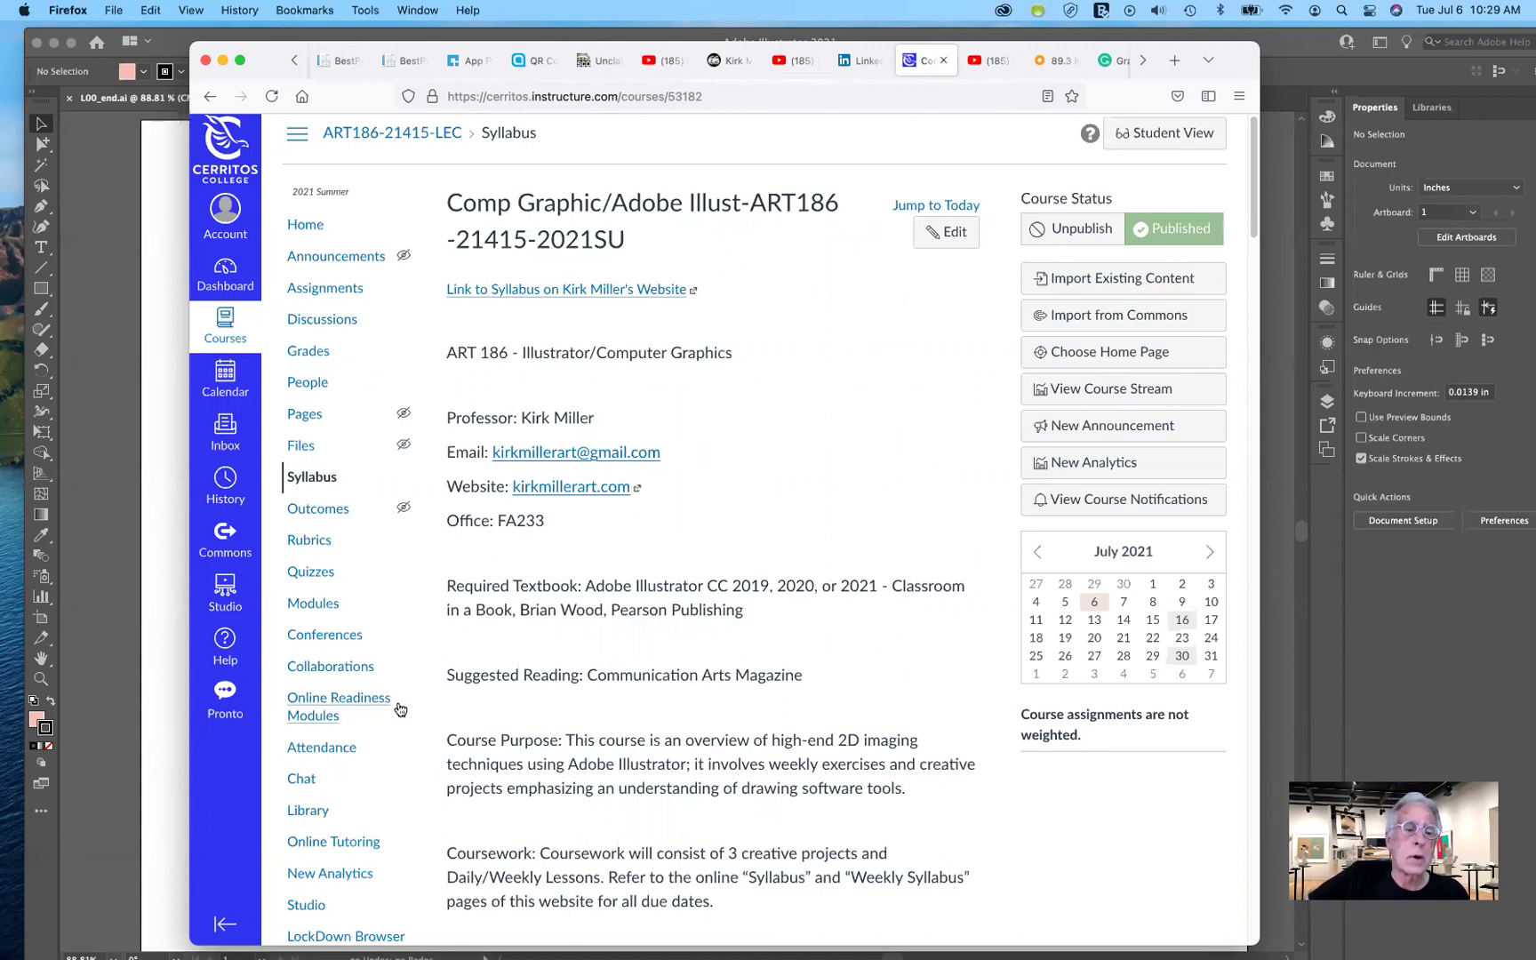
scroll(419, 709, "down", 5)
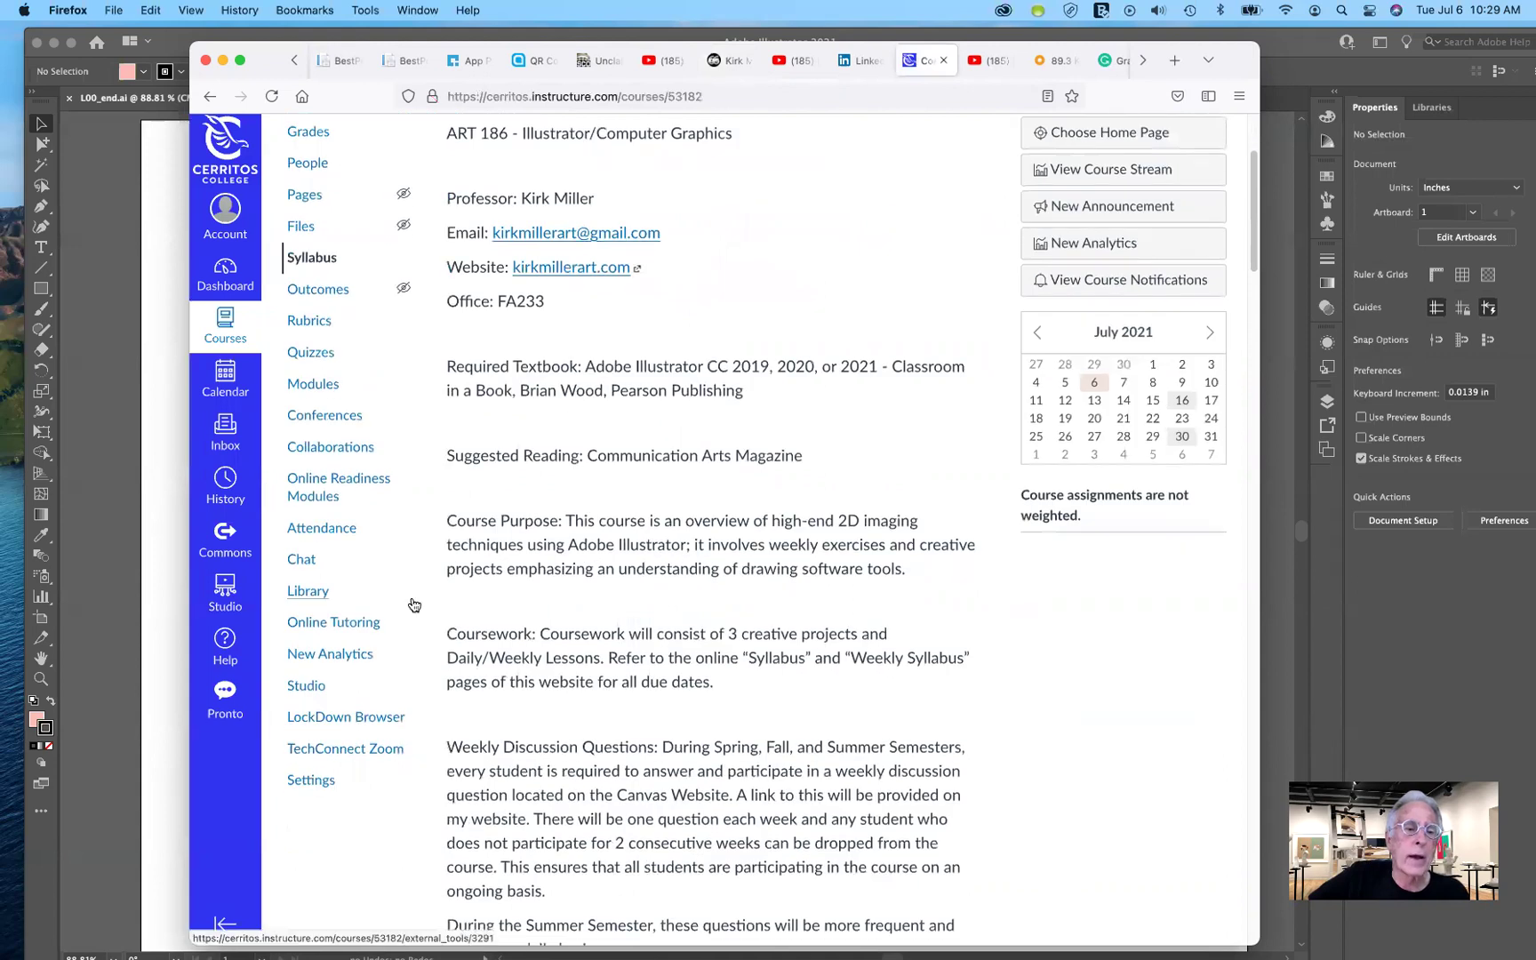
scroll(413, 605, "up", 5)
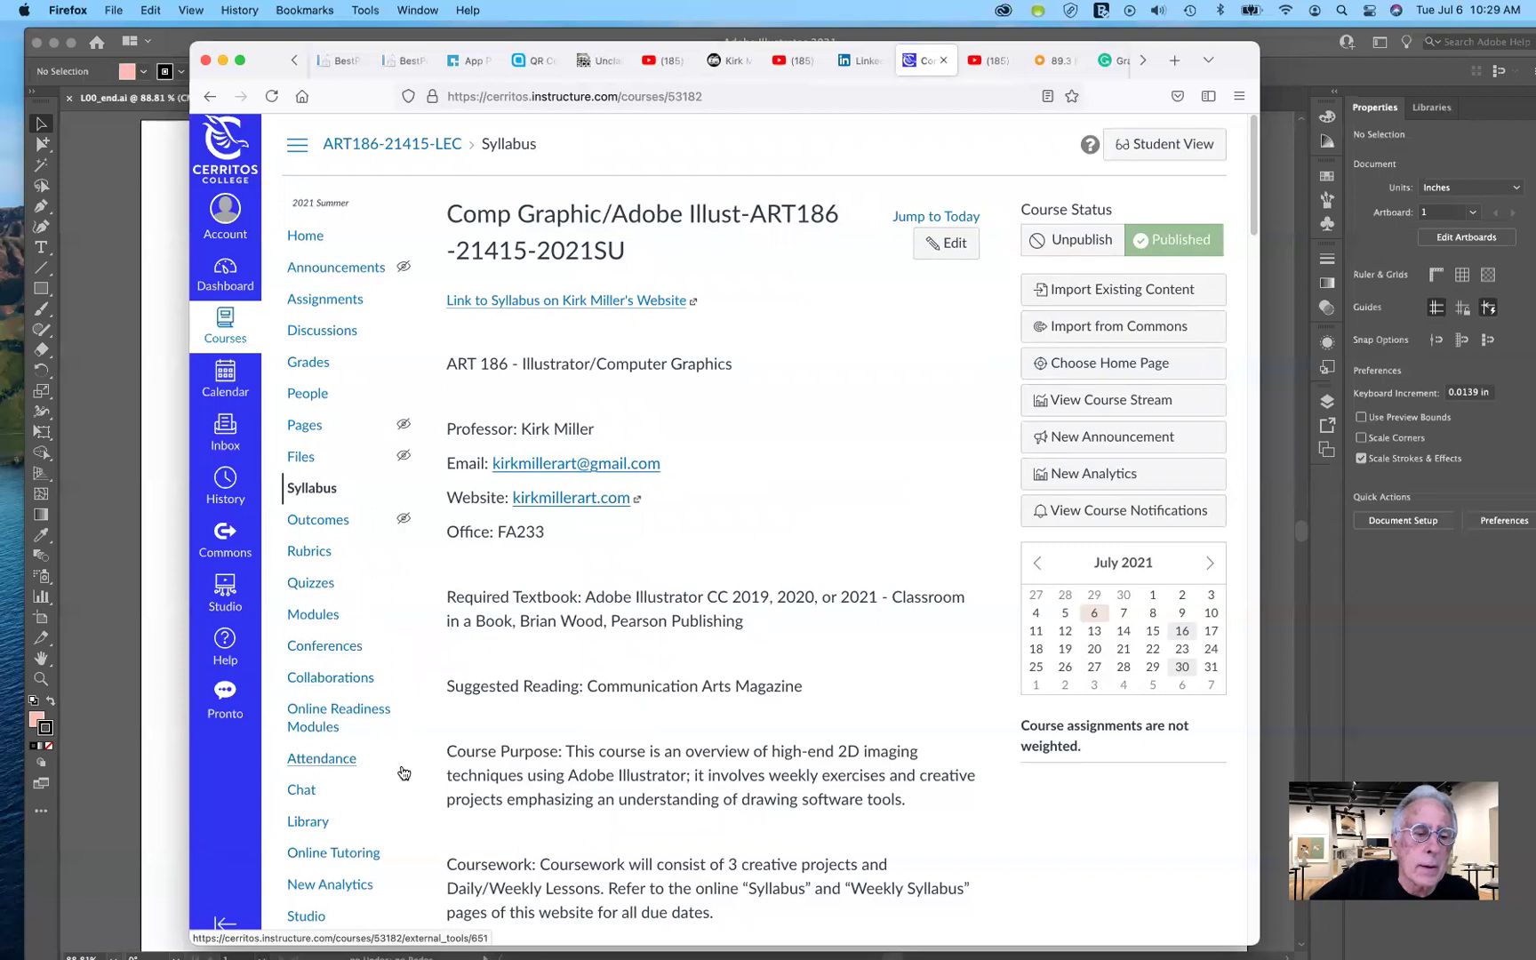
scroll(408, 771, "down", 5)
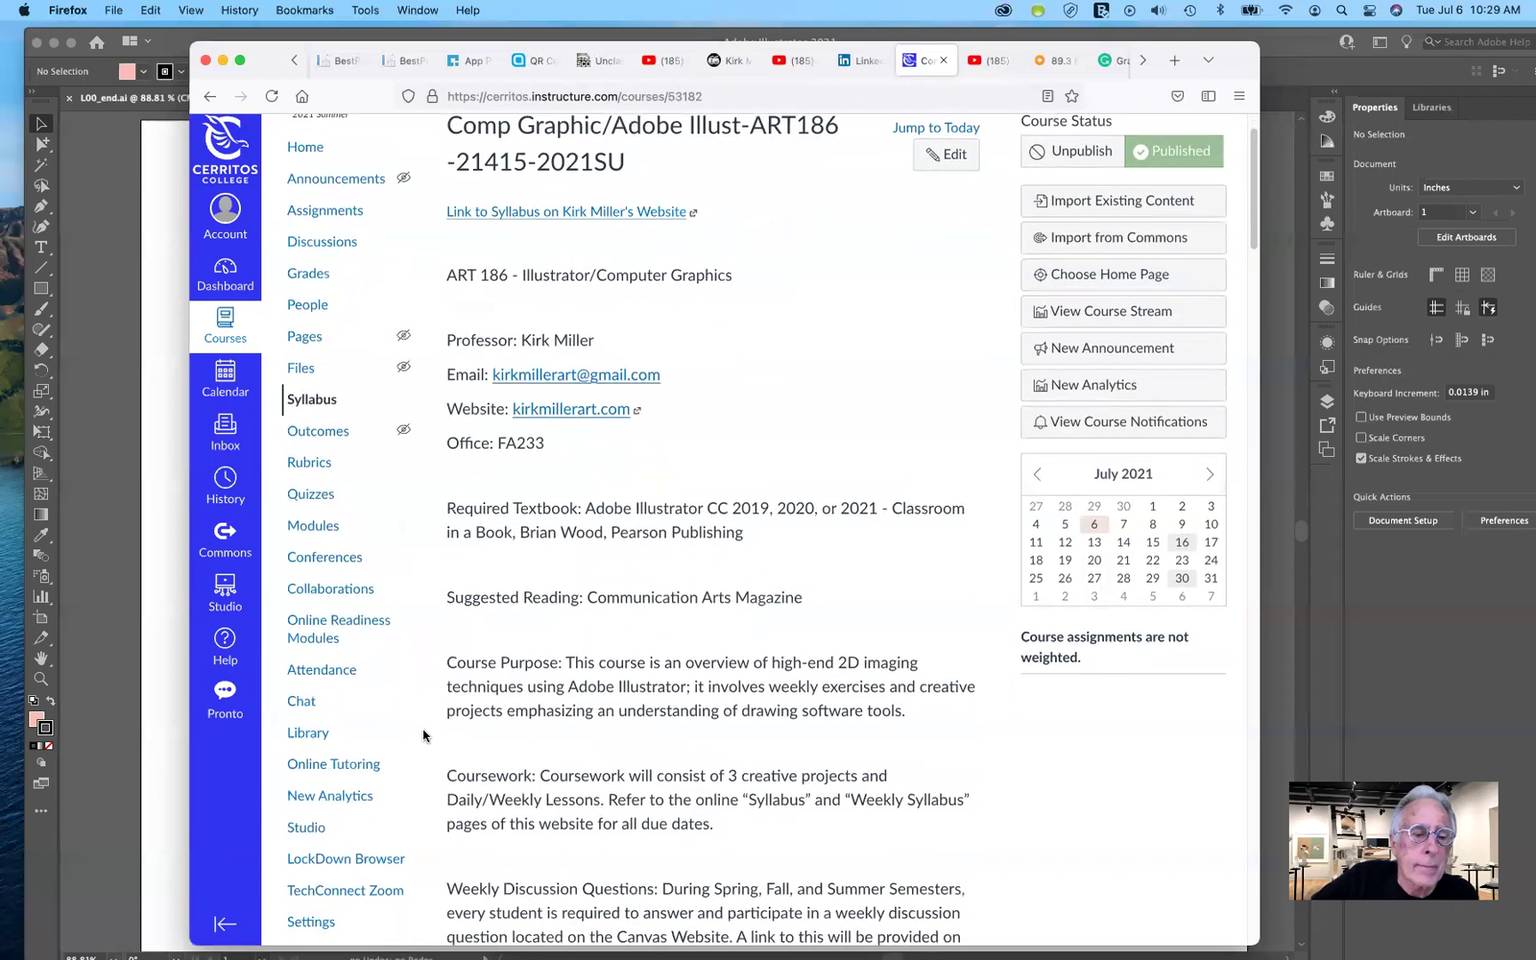
scroll(424, 733, "up", 1)
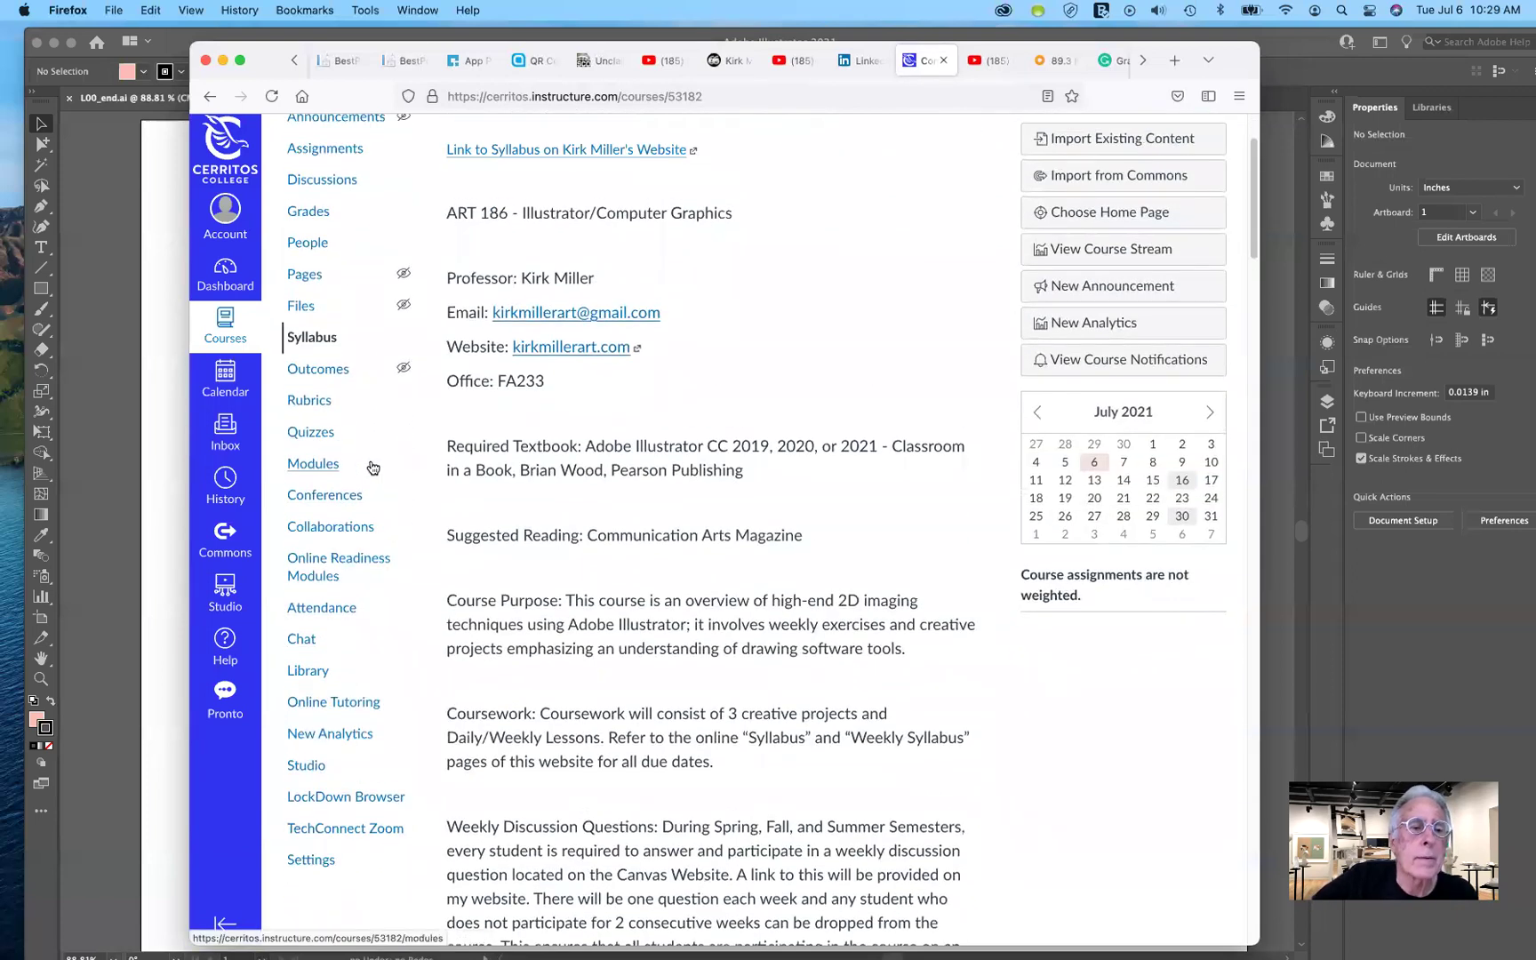
scroll(360, 431, "up", 1)
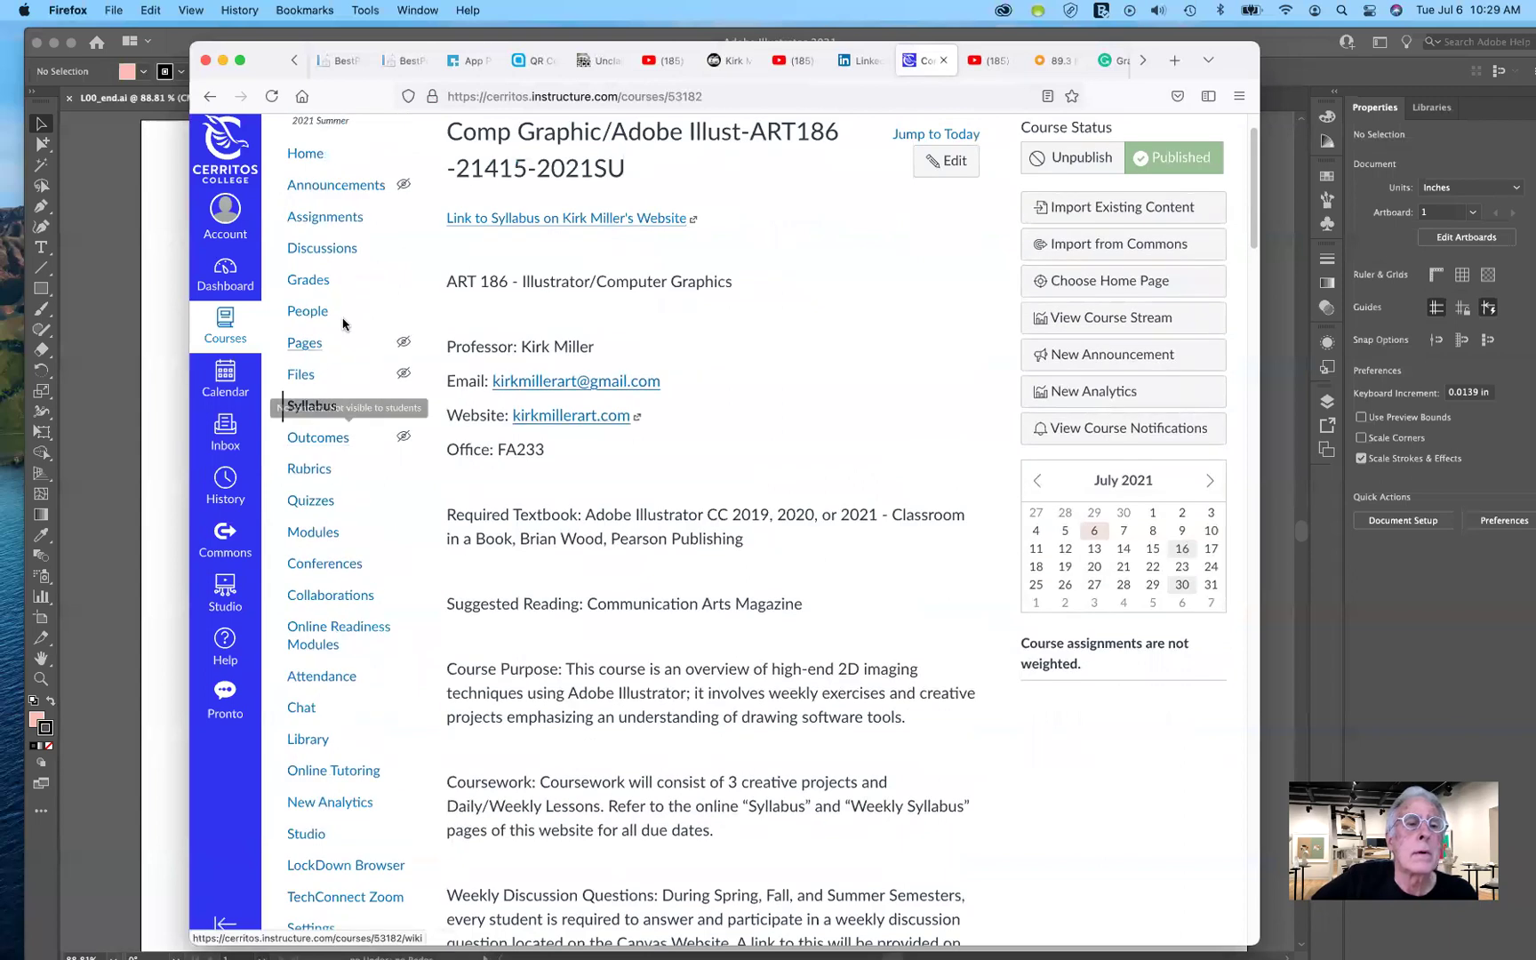
left_click(314, 283)
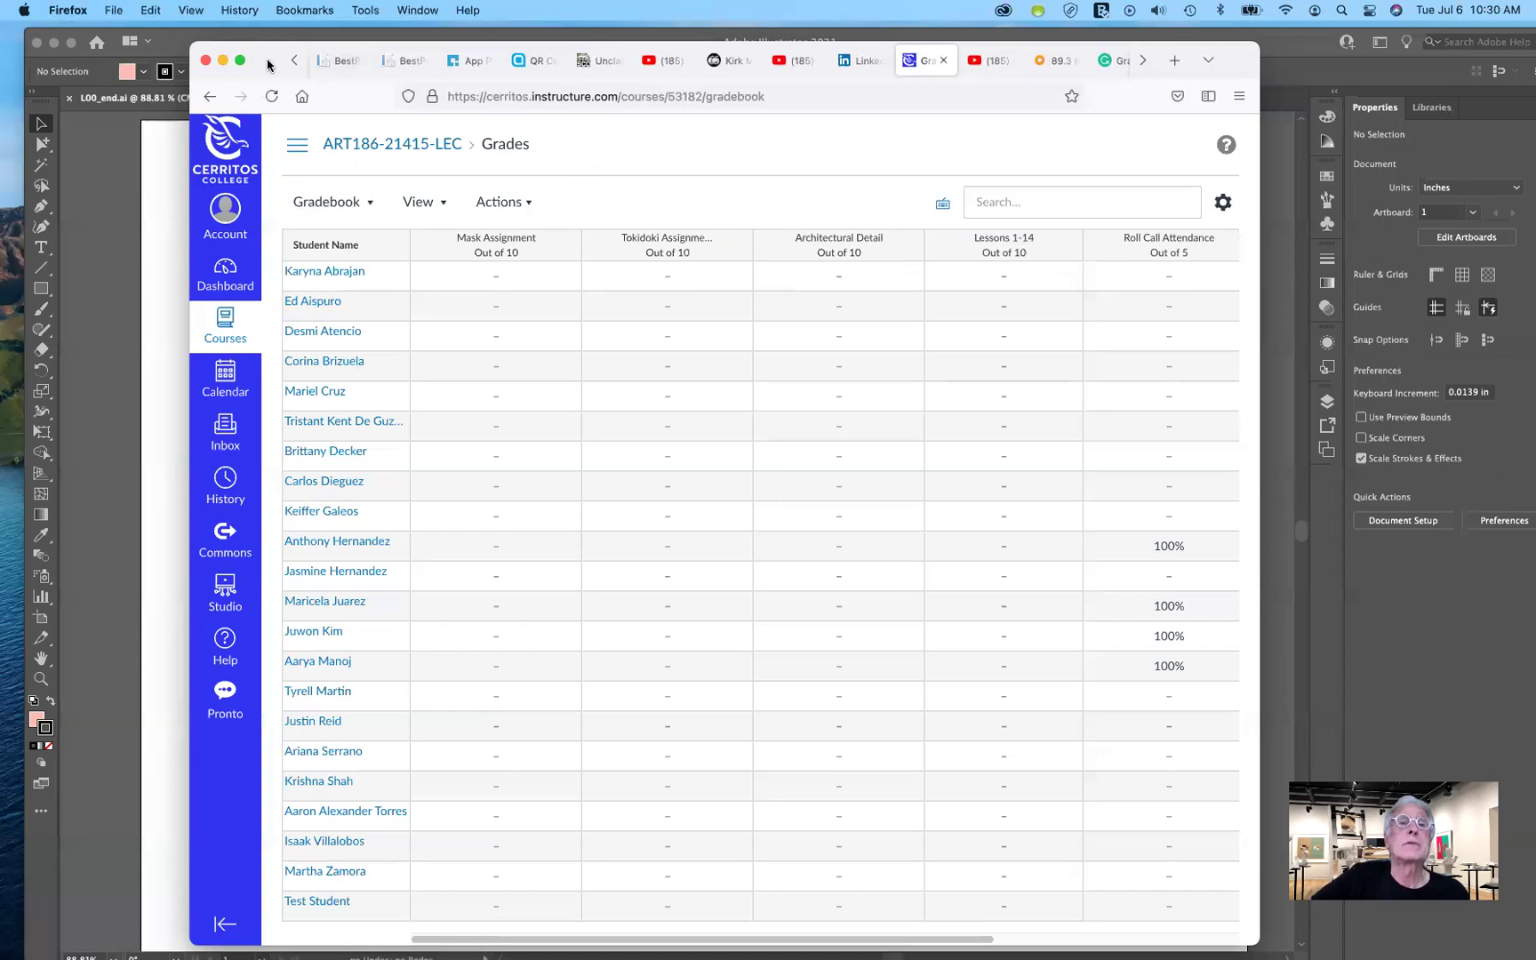
- Hide the browser to return to Adobe Illustrator and change the workspace from Essentials Classic to Essentials
key("super+h")
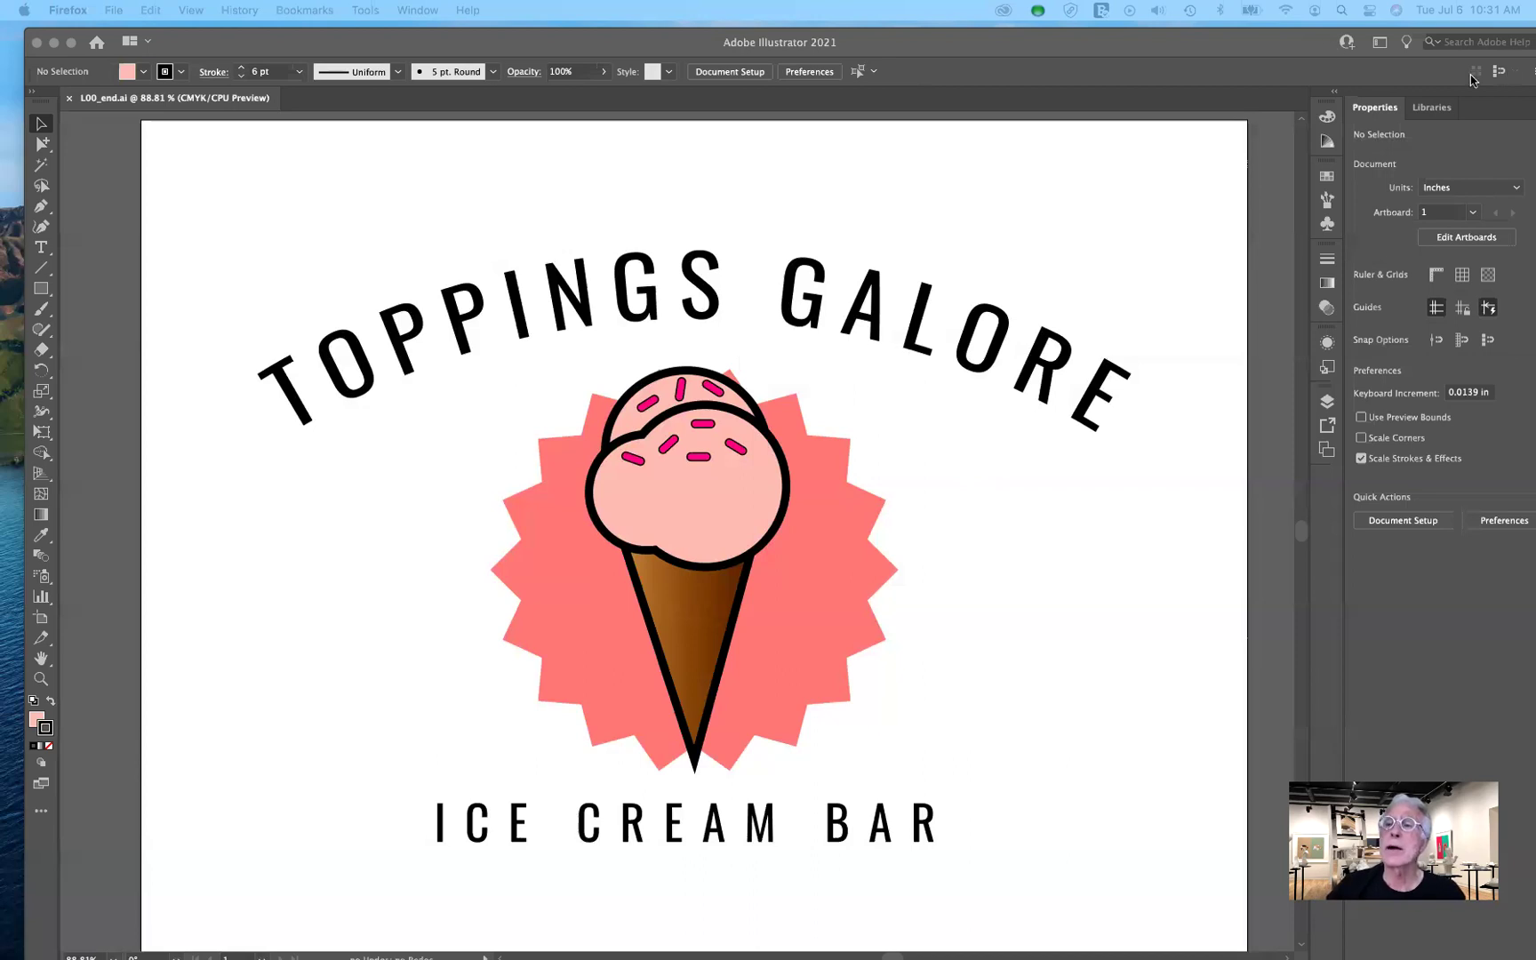
left_click(1383, 45)
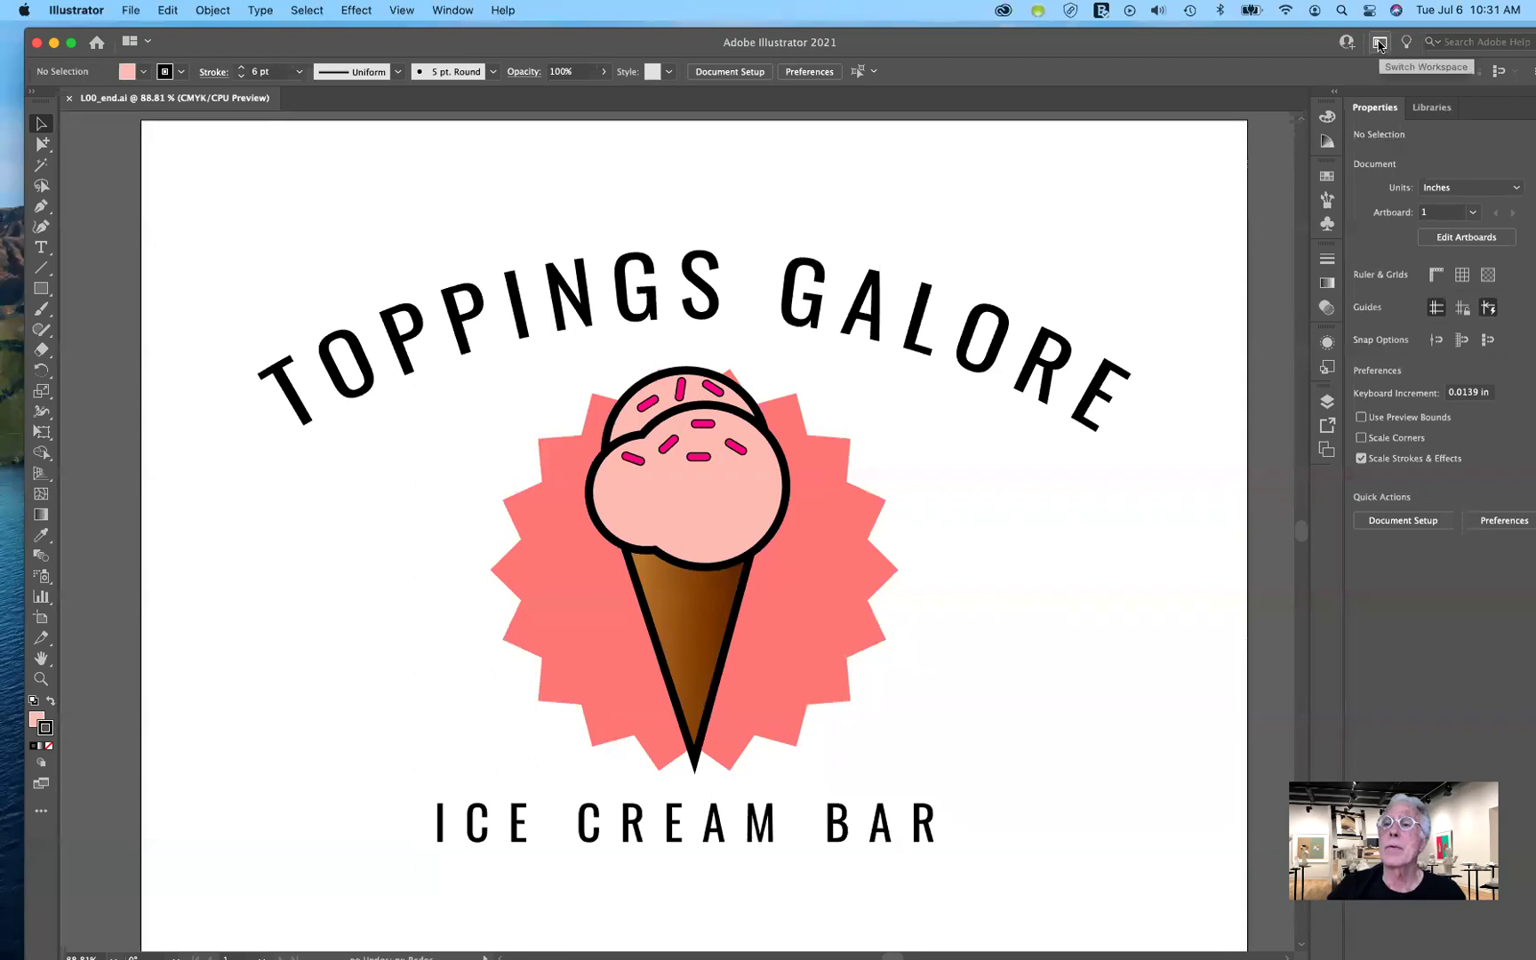
left_click(1379, 43)
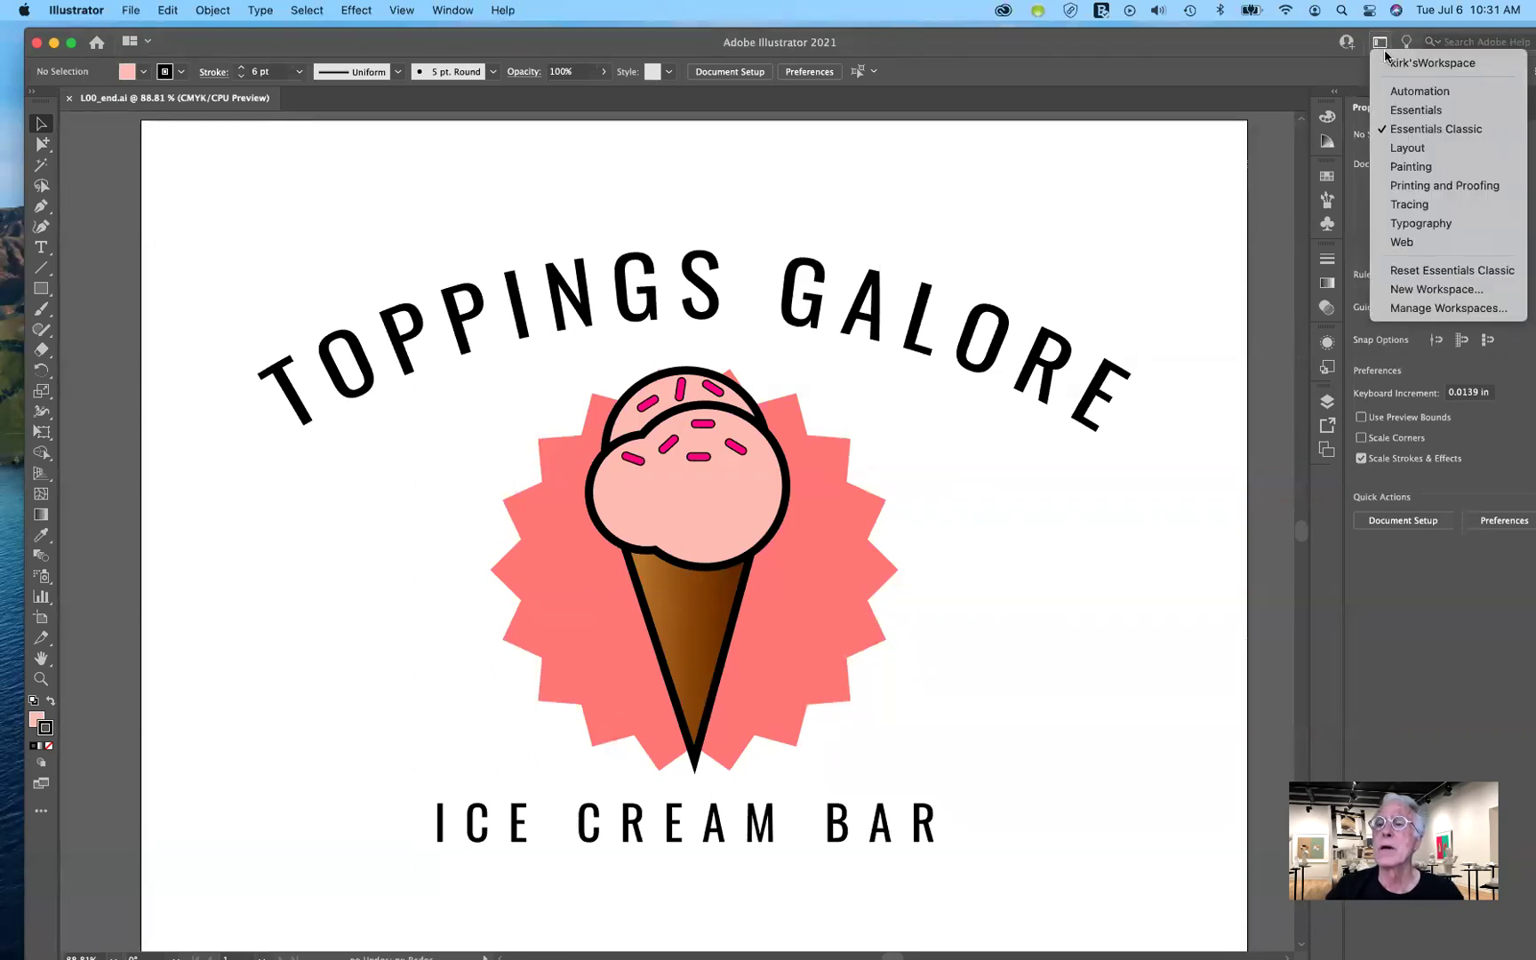
left_click(1419, 110)
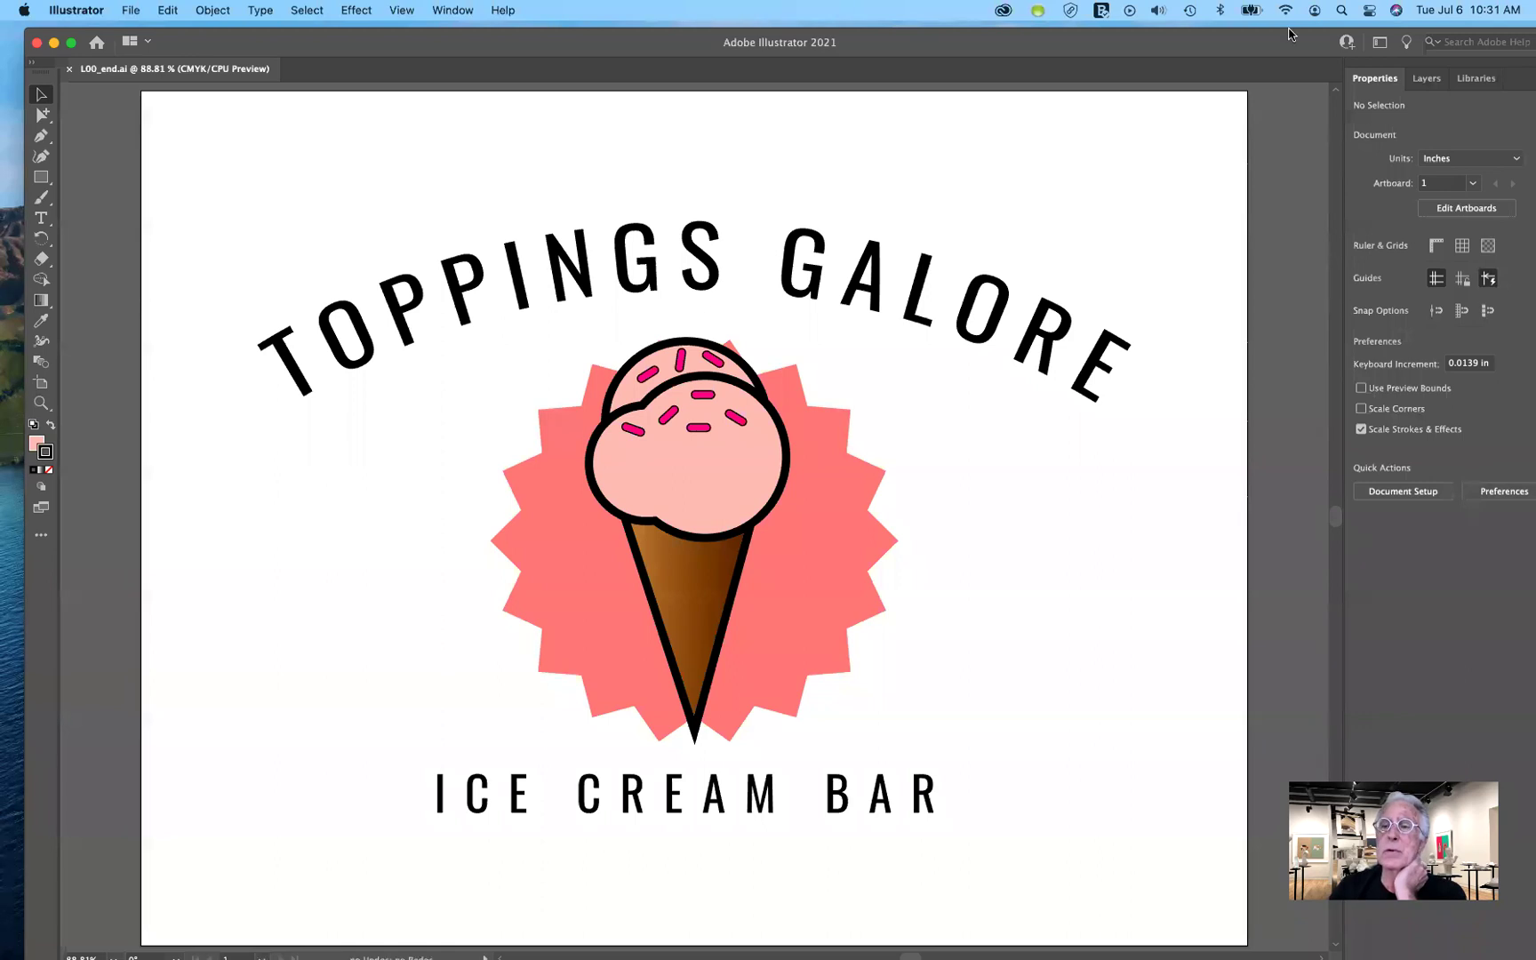
- Switch the workspace to Essentials Classic and activate the Type tool to show its text options
left_click(1381, 46)
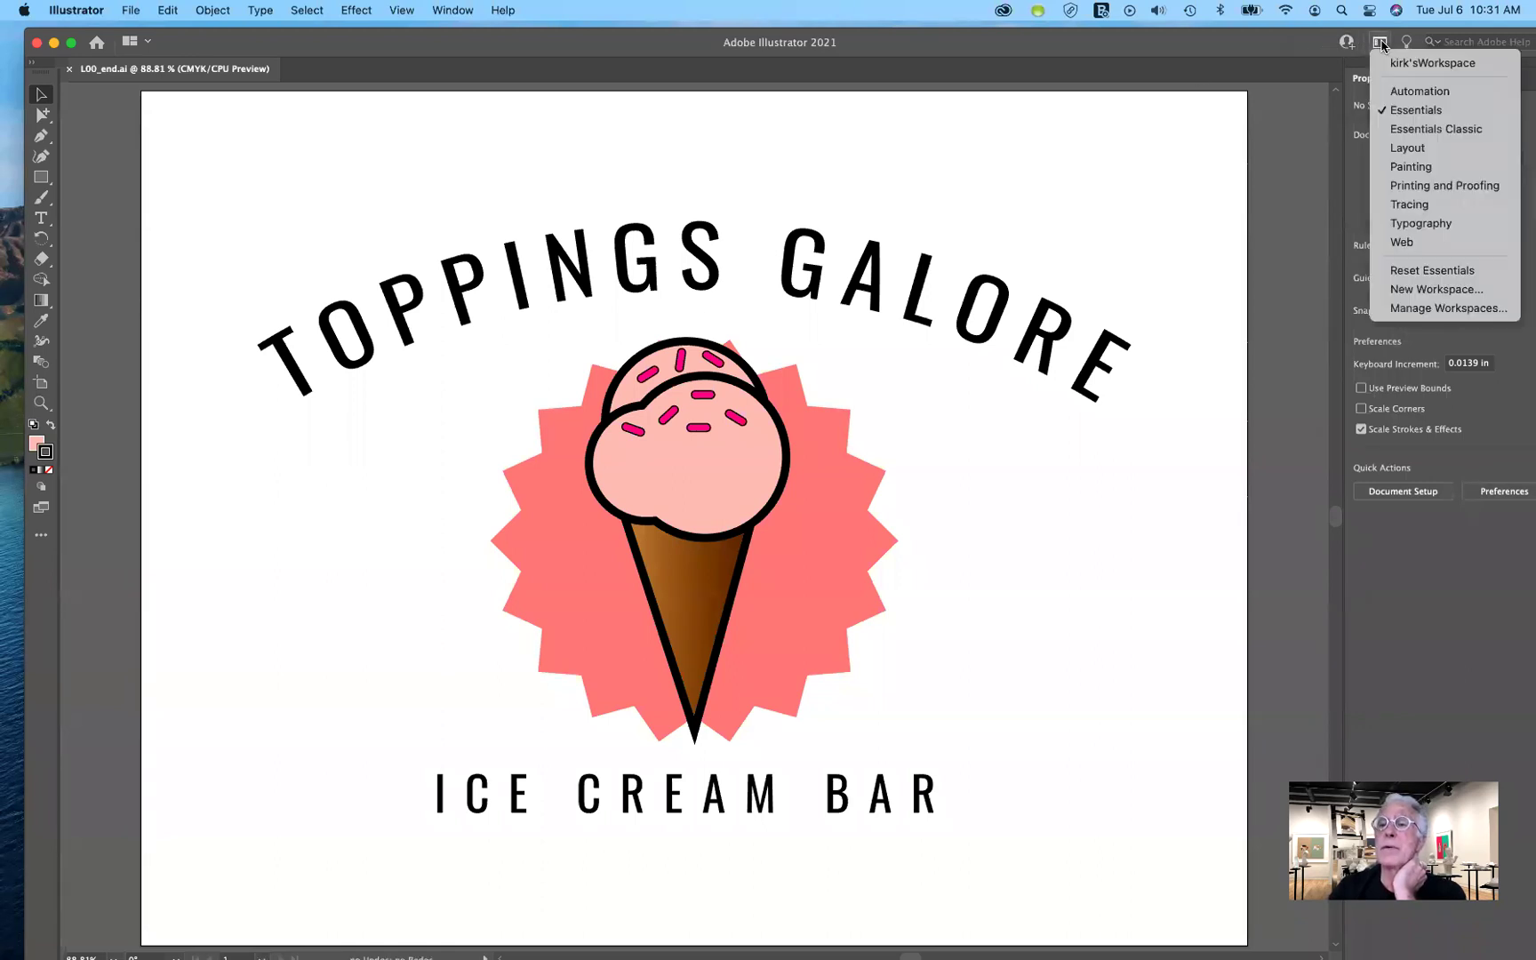
left_click(1399, 132)
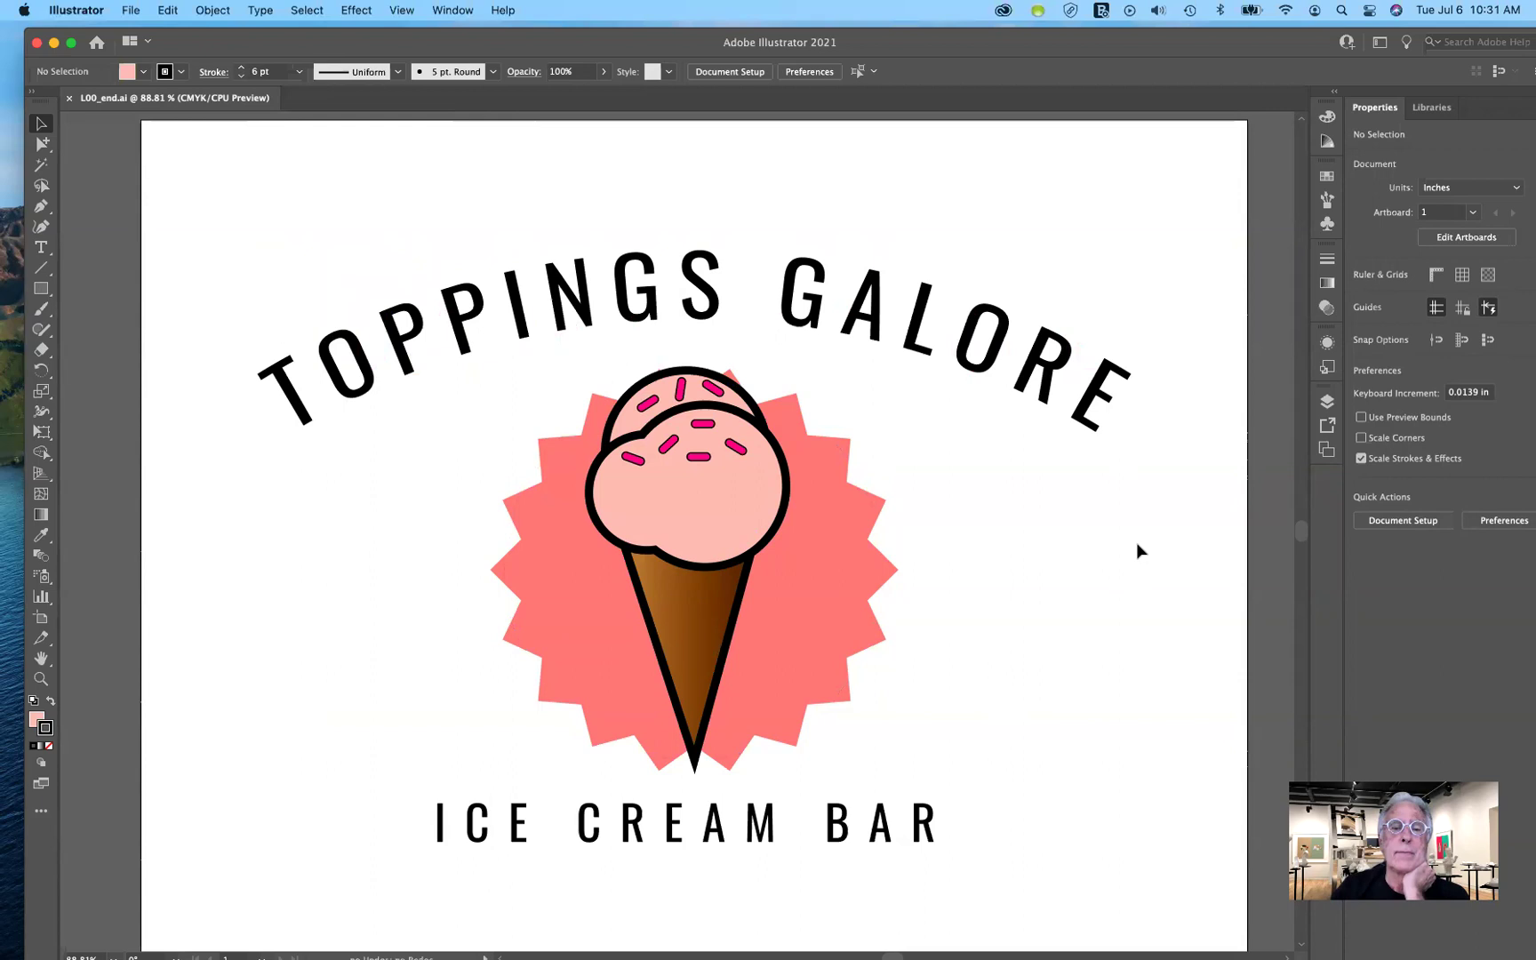
scroll(617, 606, "down", 2)
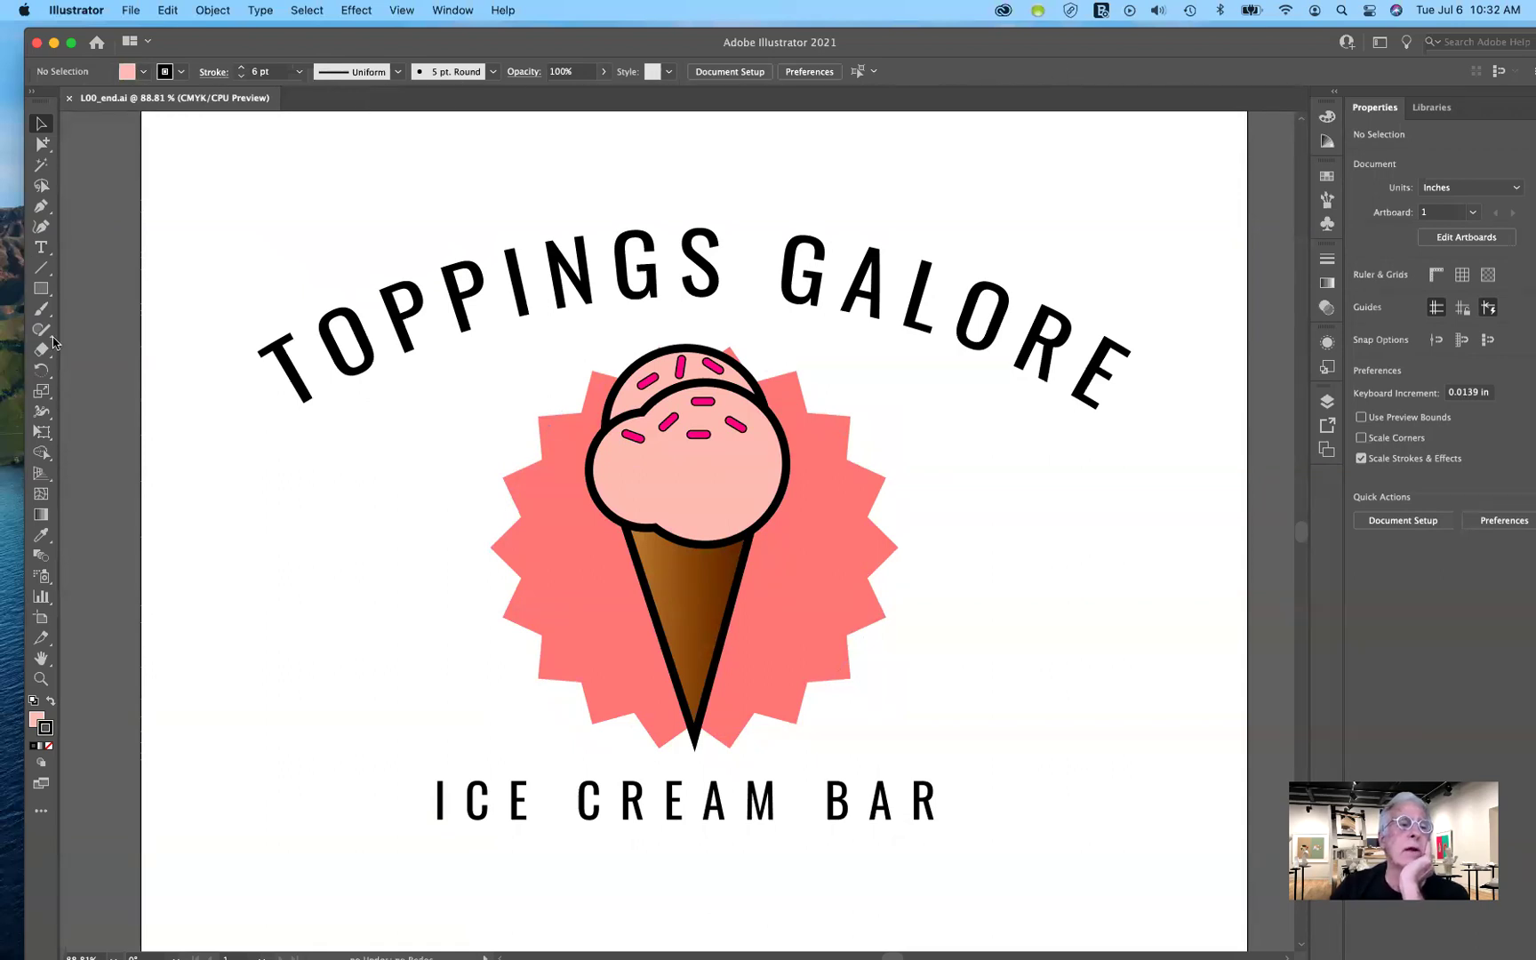
left_click(41, 248)
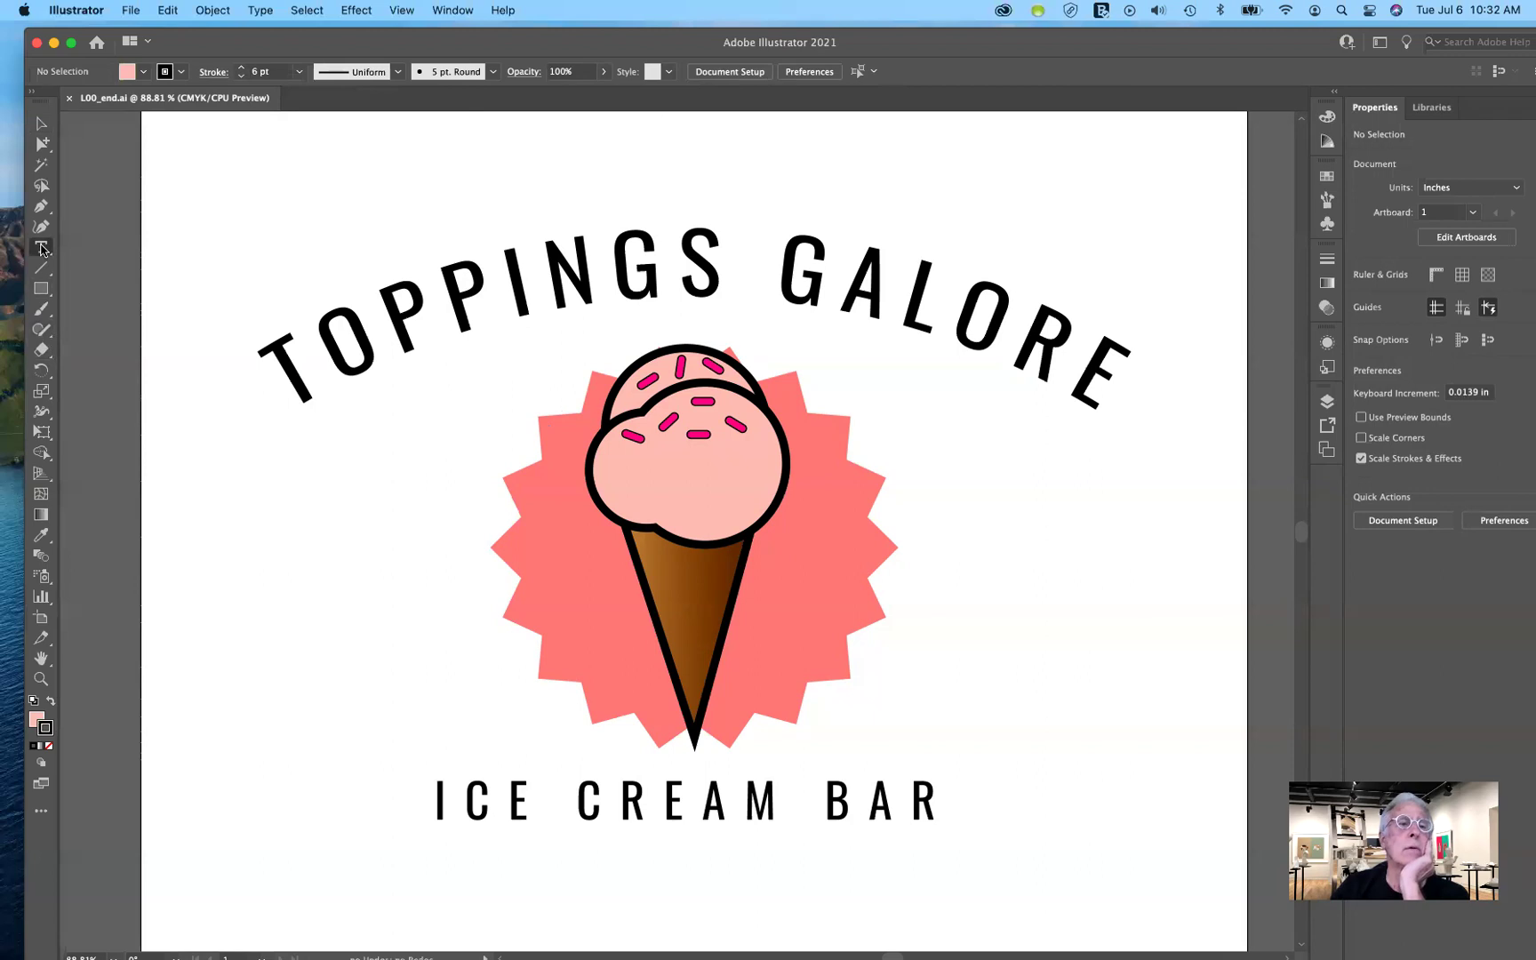
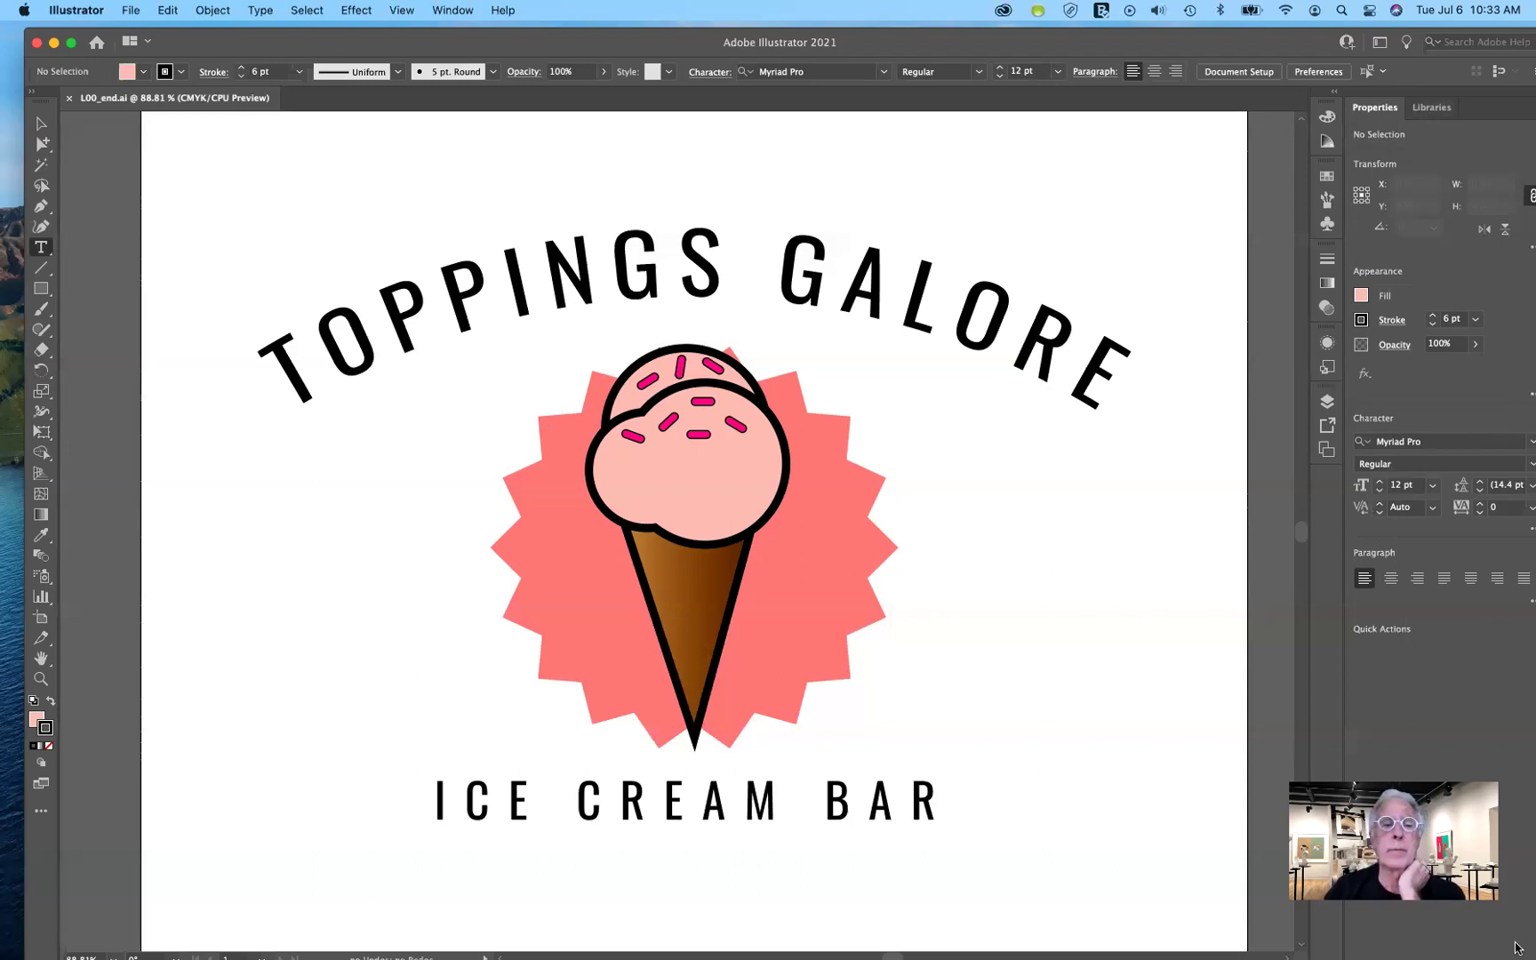
- Reposition and resize the application window so the whole workspace, including the status bar and side panels, fits on the screen
double_click(1140, 46)
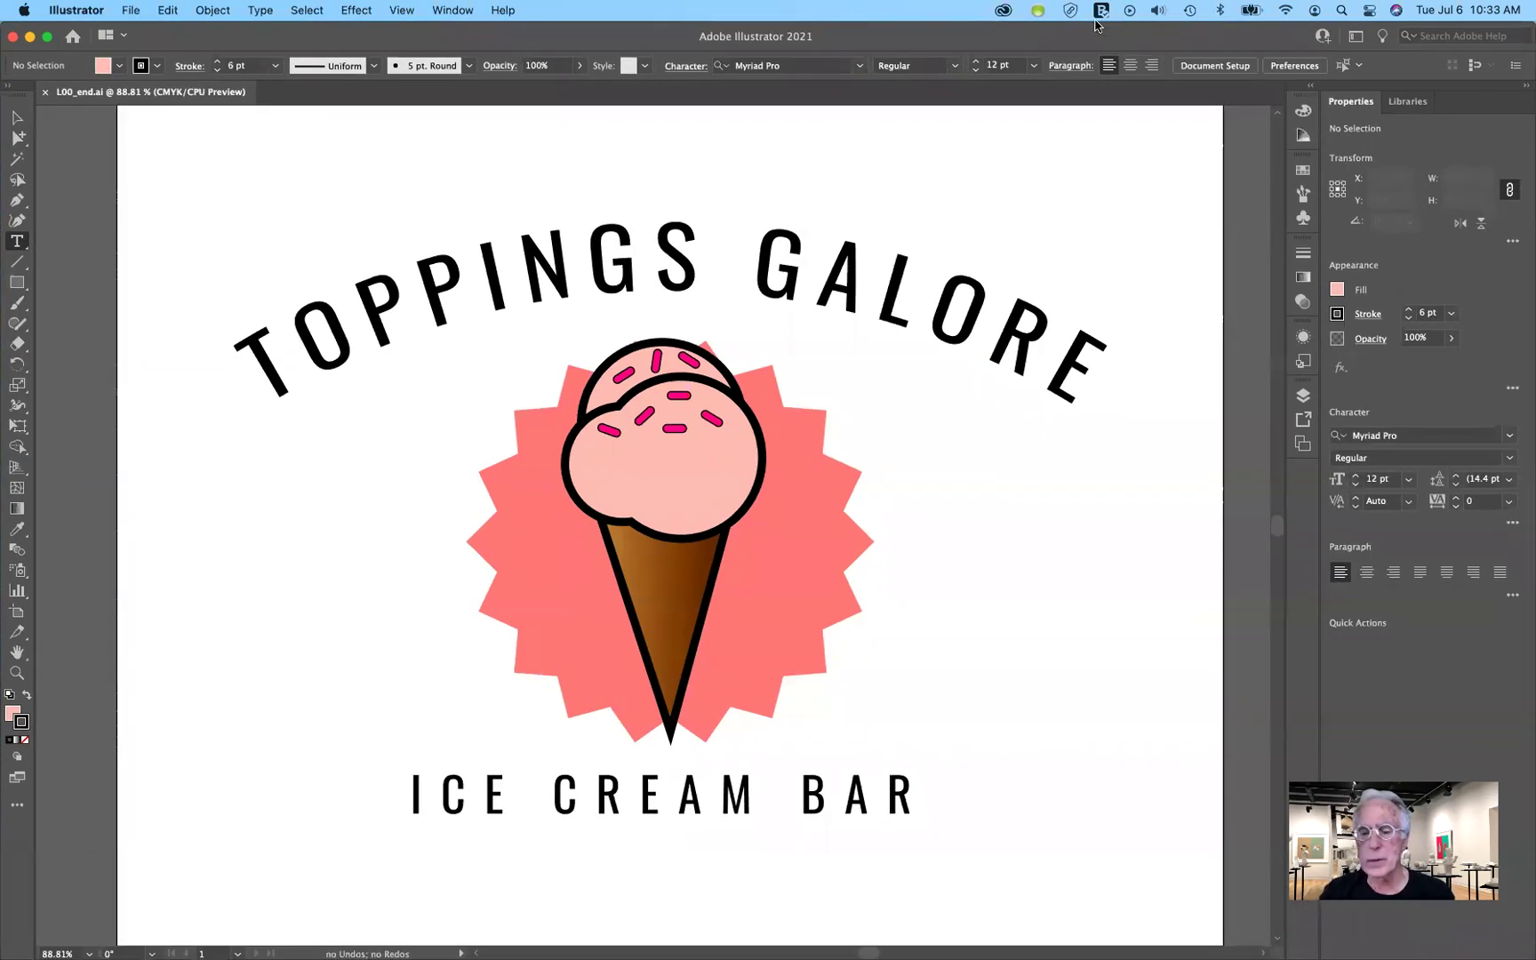
double_click(1180, 25)
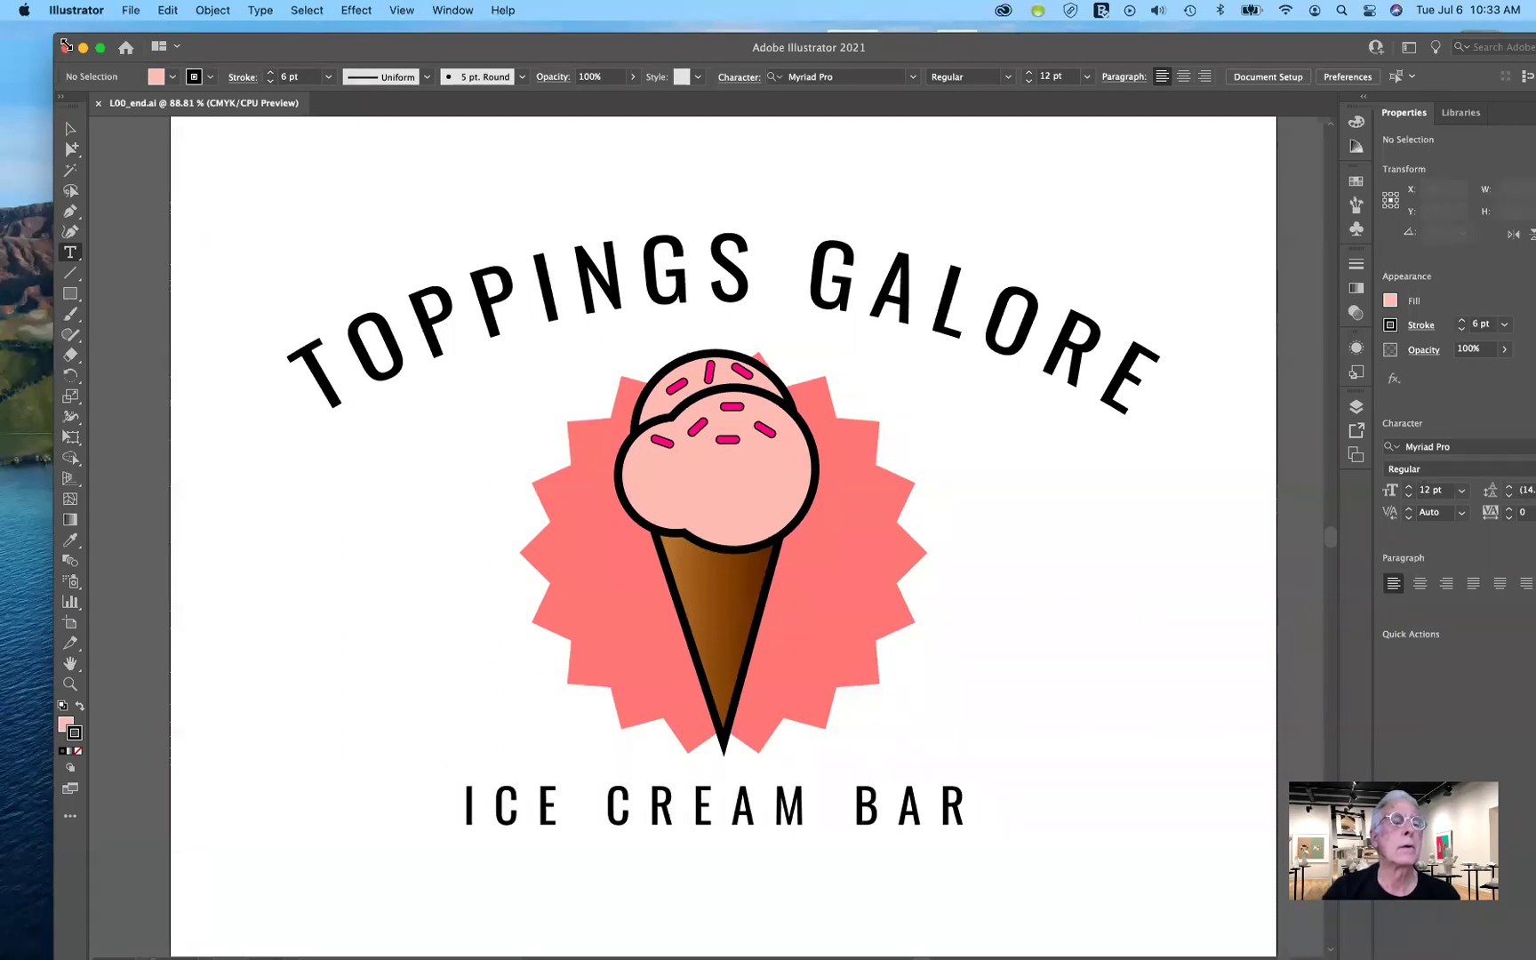
left_click_drag(144, 159, 49, 39)
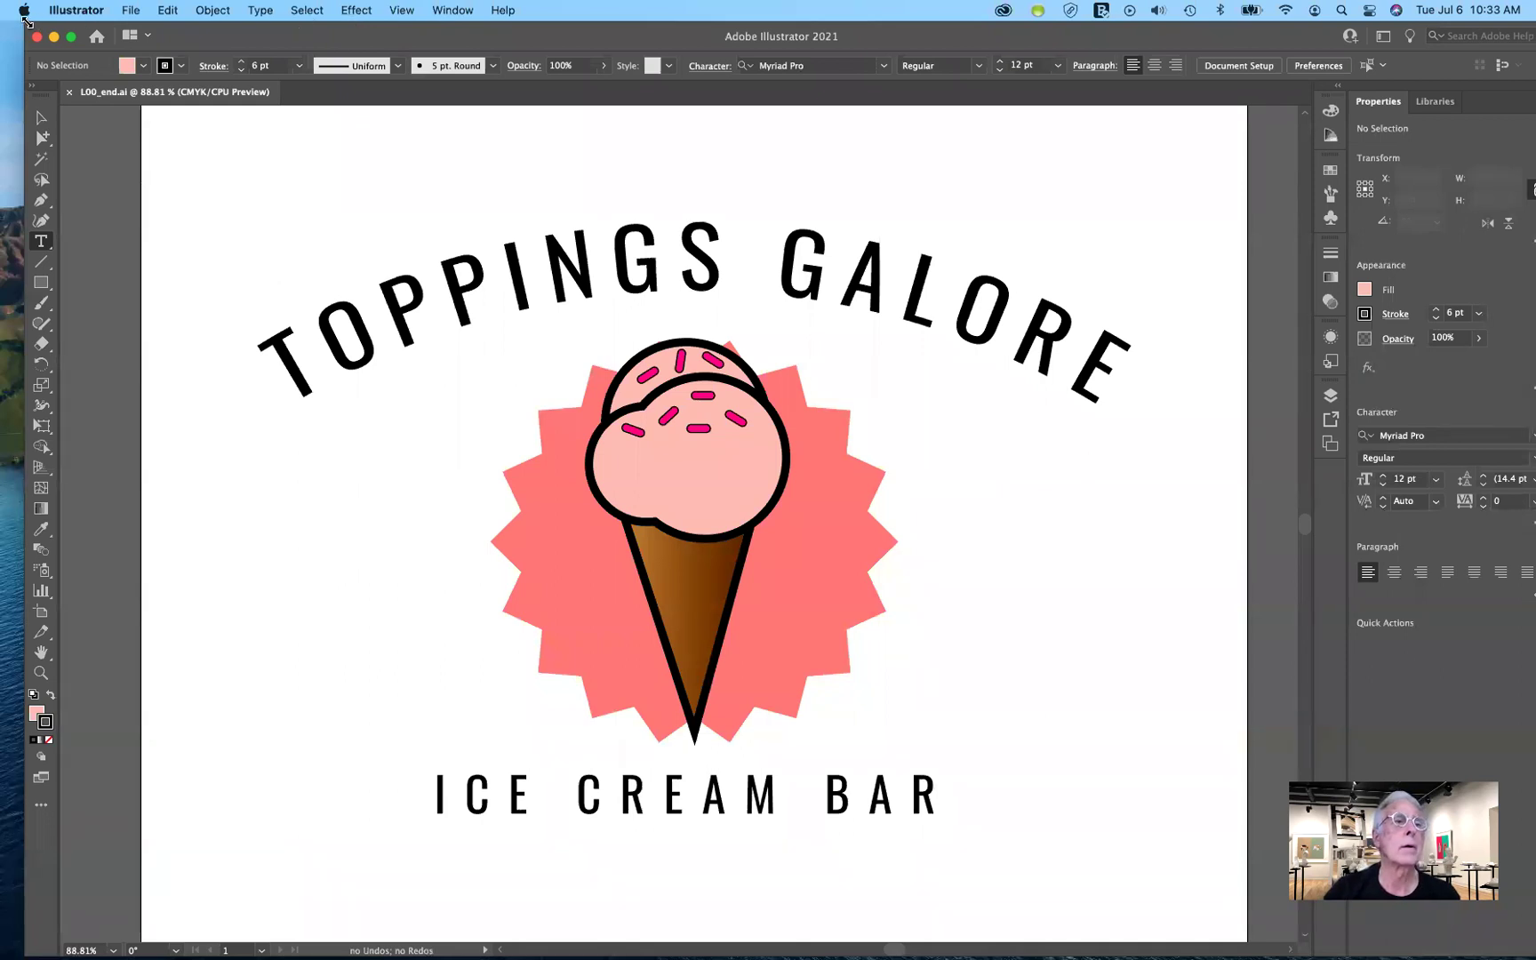
left_click_drag(26, 22, 58, 51)
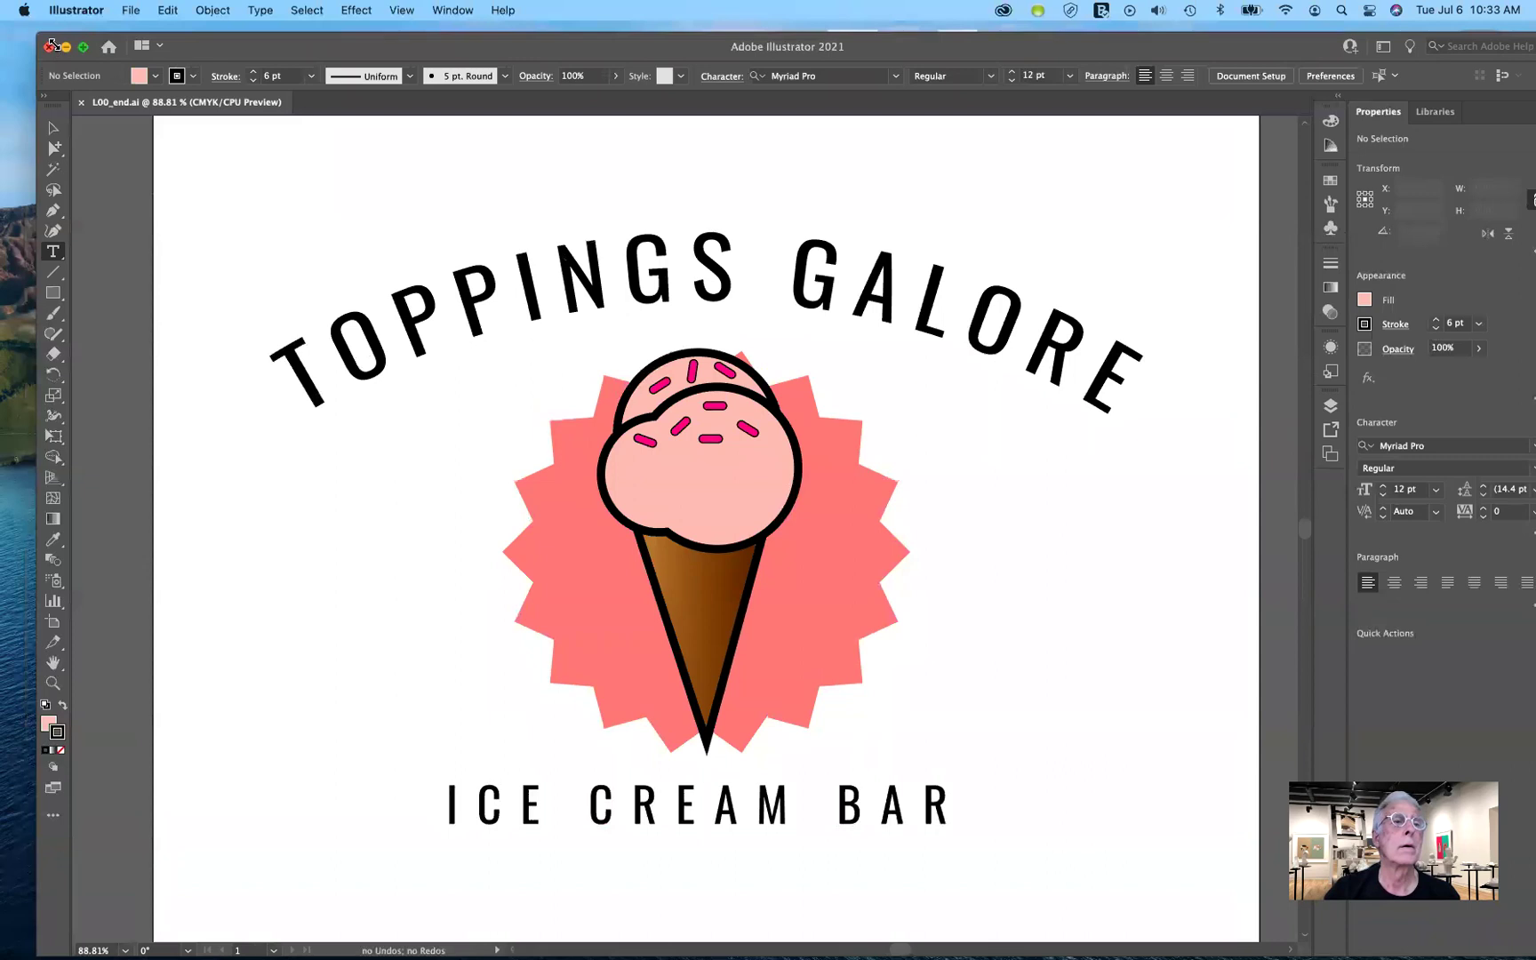
left_click_drag(236, 74, 189, 21)
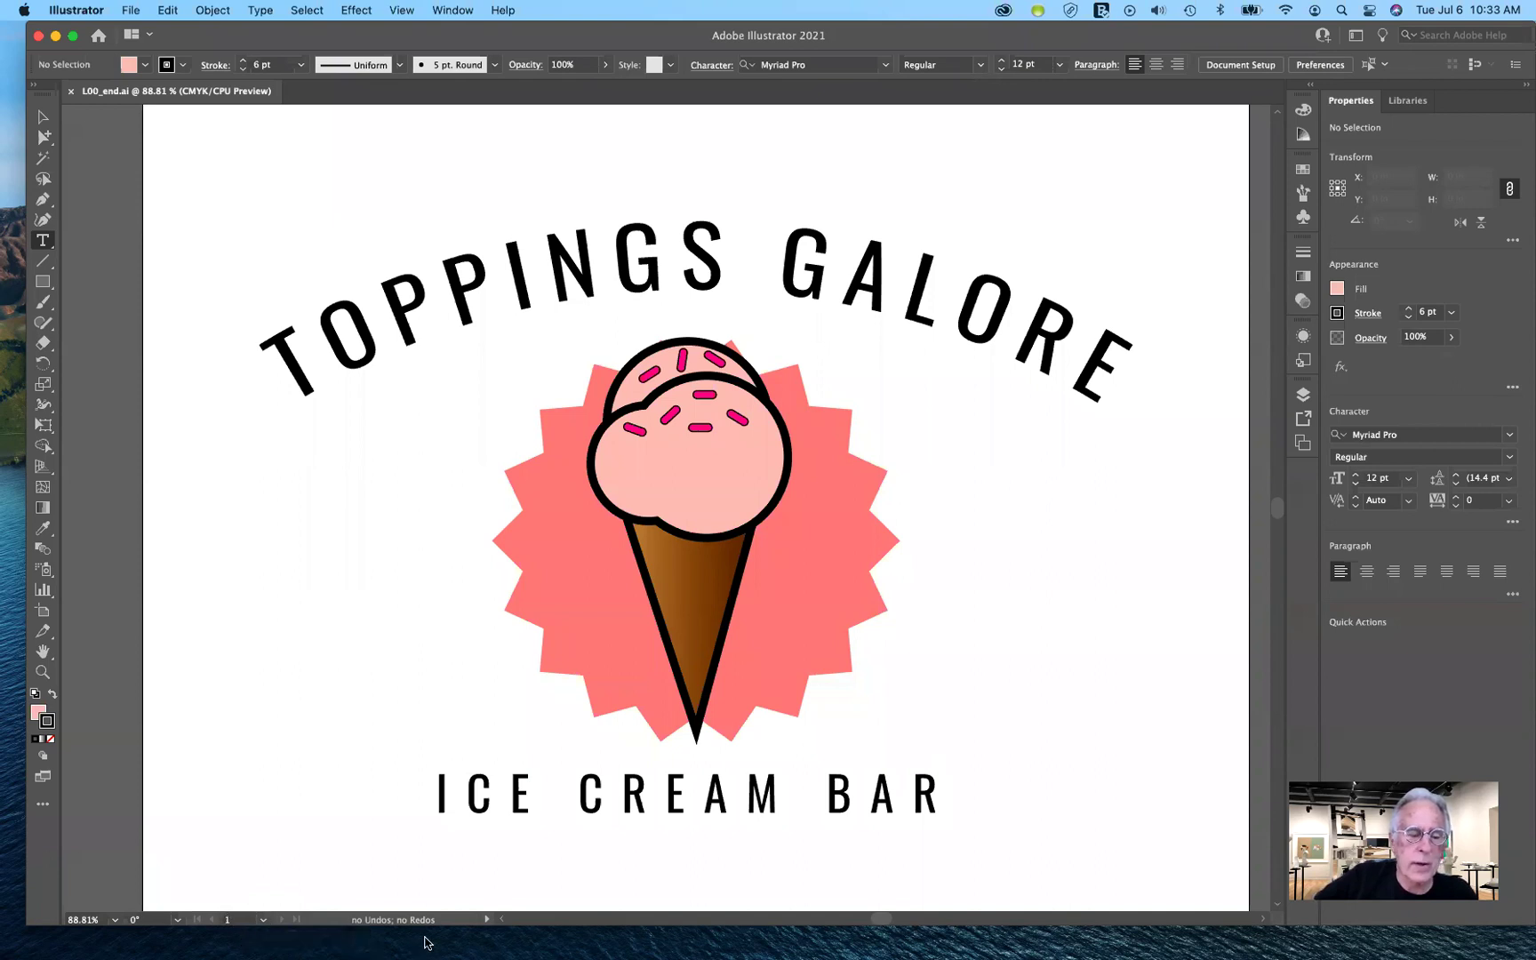
- Examine which kinds of information the document's status bar can show, leaving the selection as it is
left_click(486, 919)
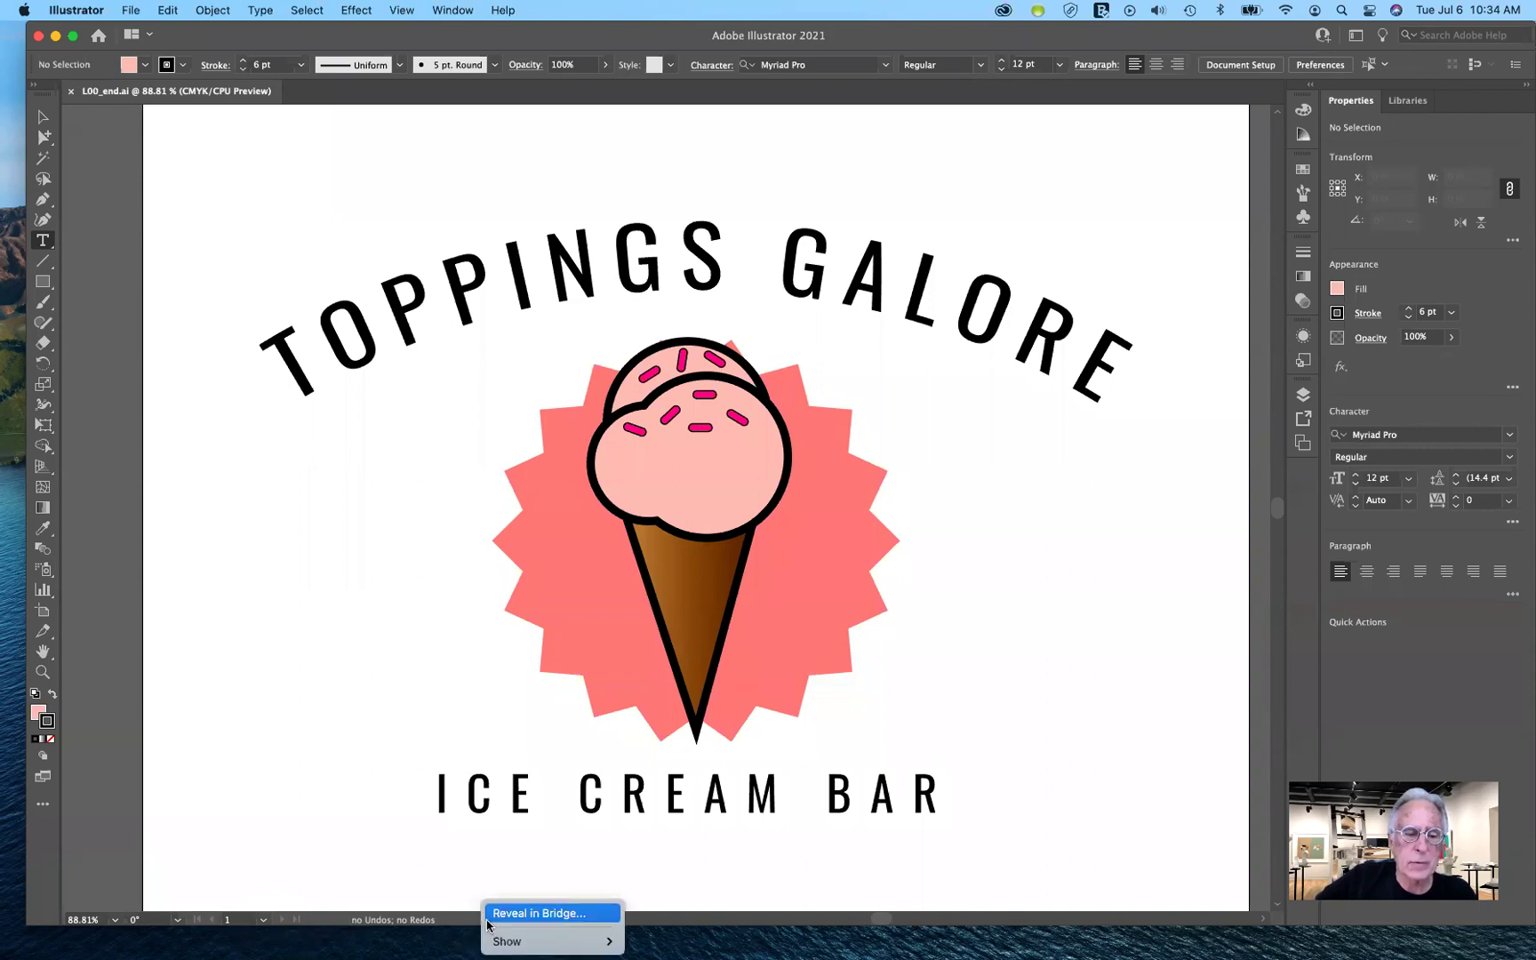
mouse_move(490, 941)
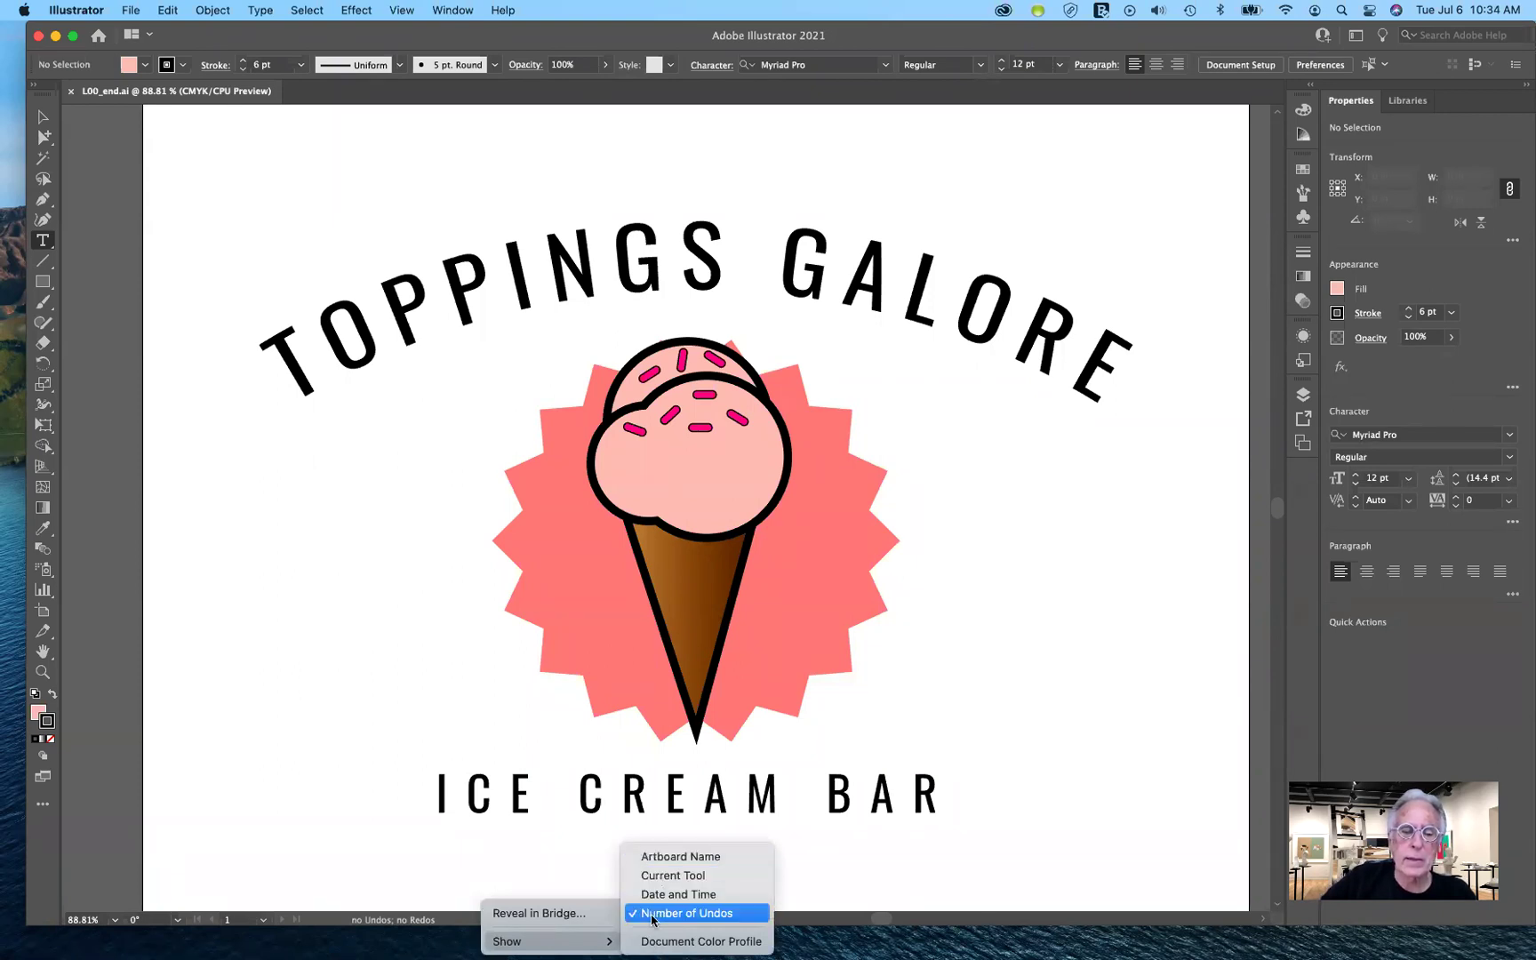
left_click(835, 943)
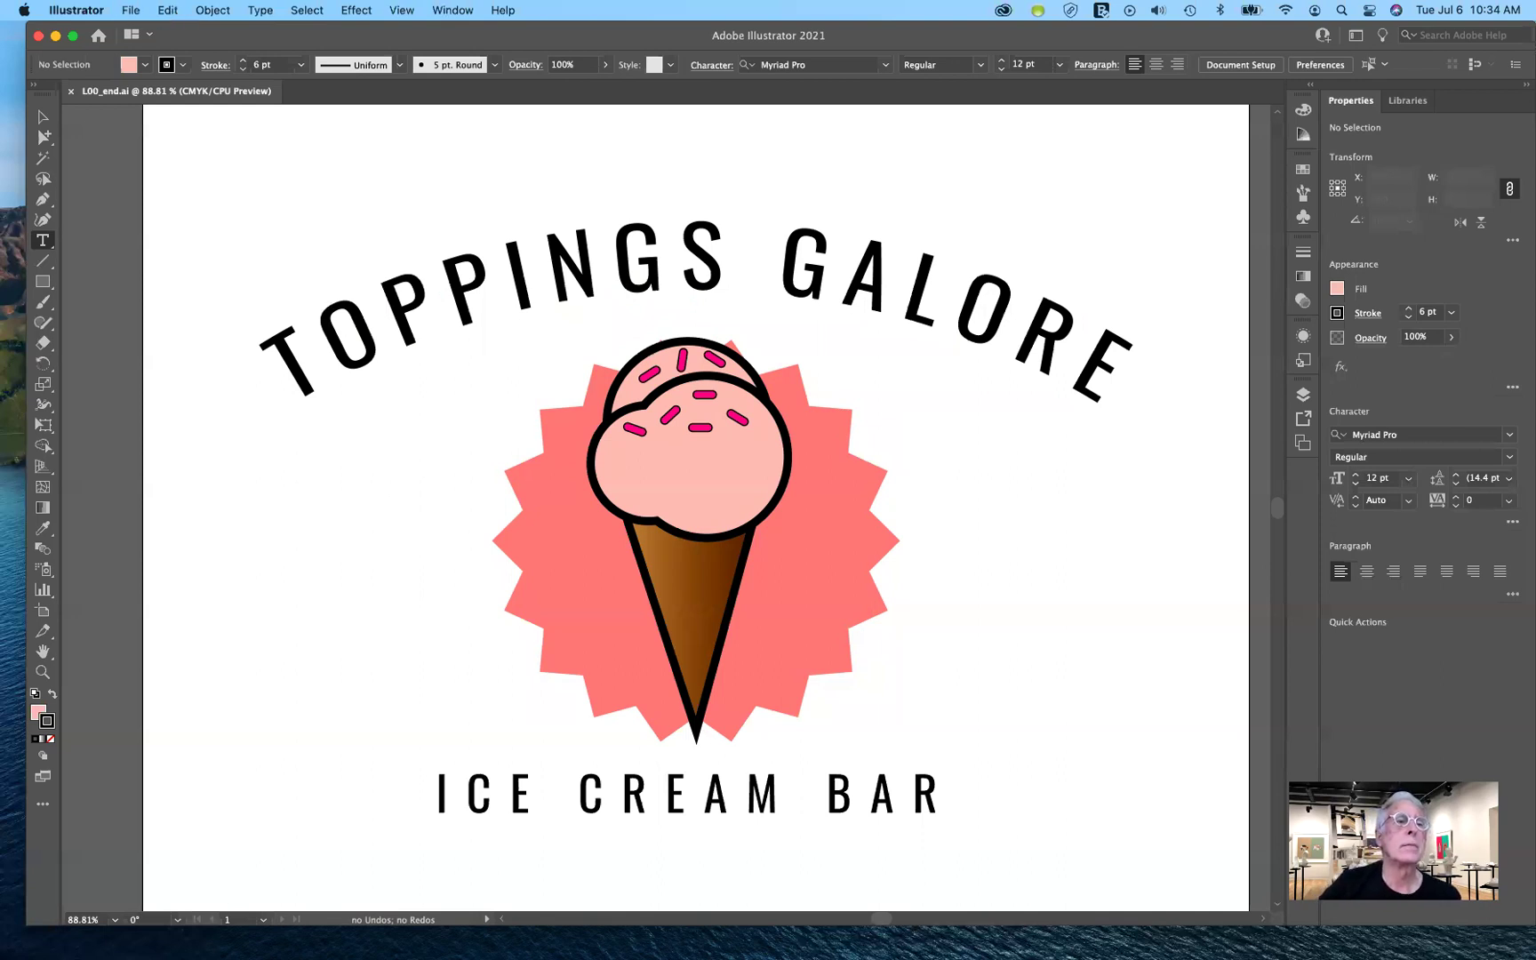
- Start a new document and look through the blank presets and templates for print
left_click(130, 10)
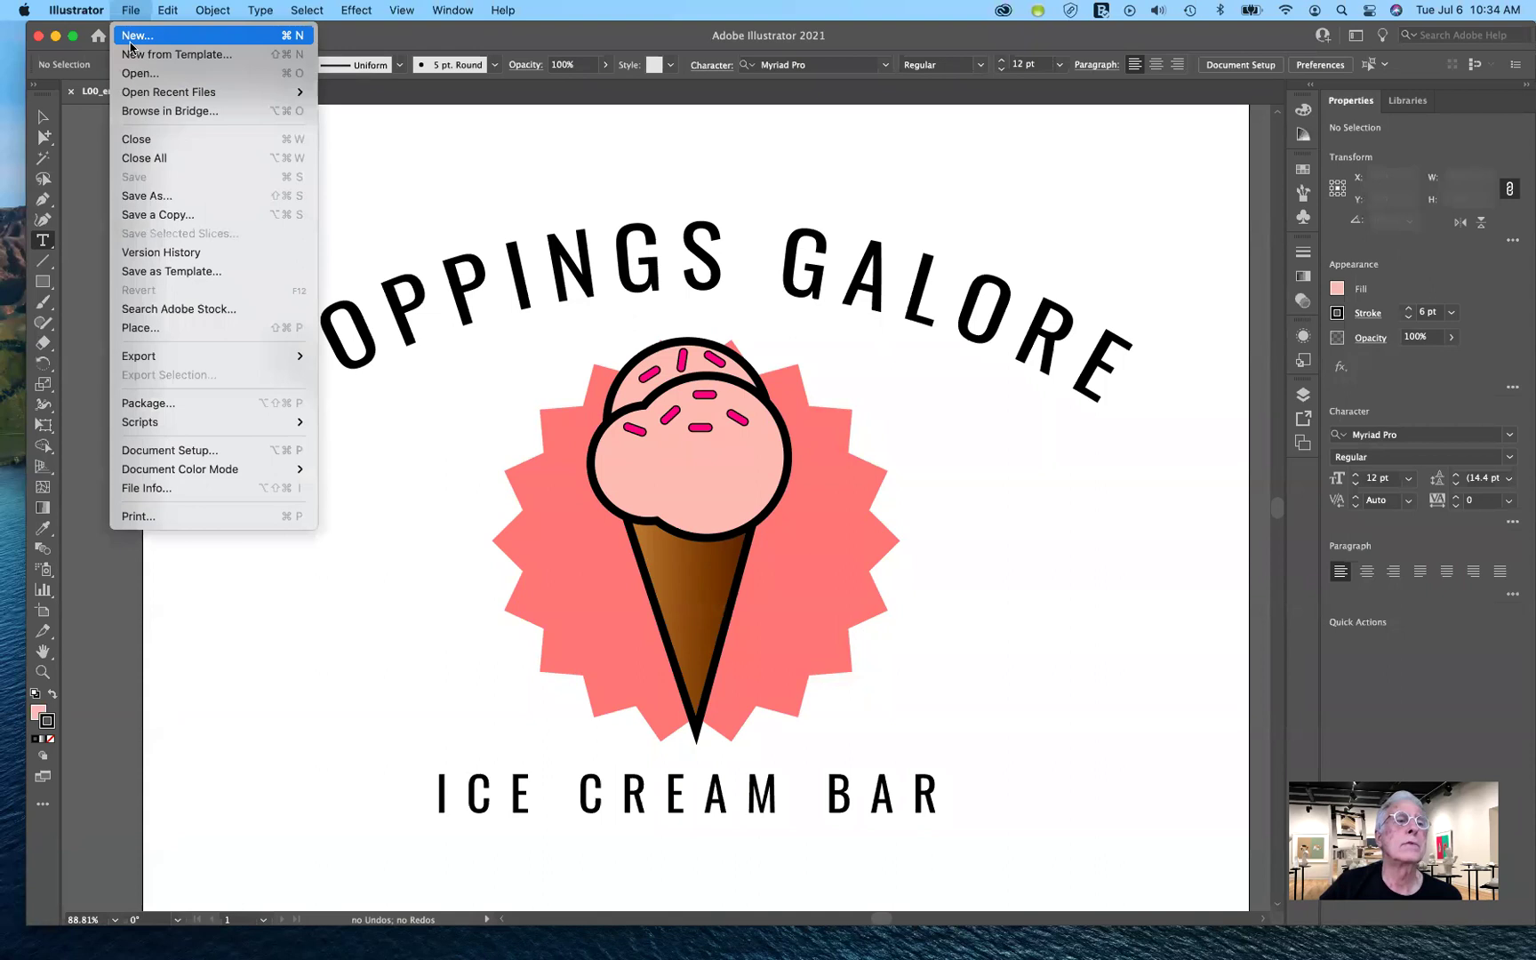
key("Escape")
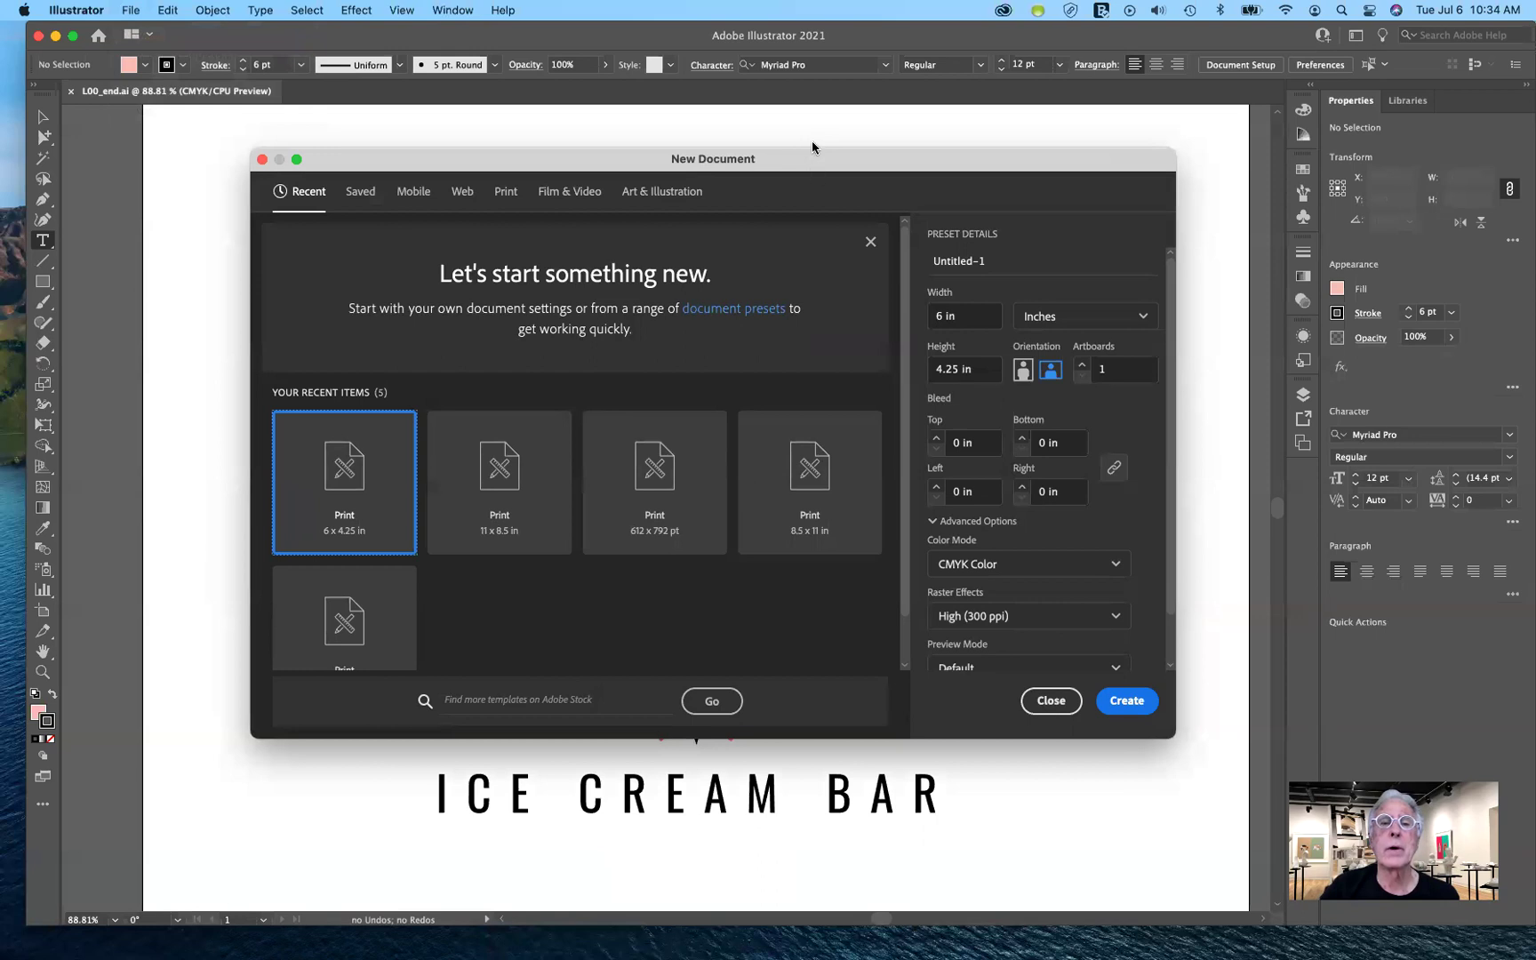
left_click_drag(811, 168, 805, 153)
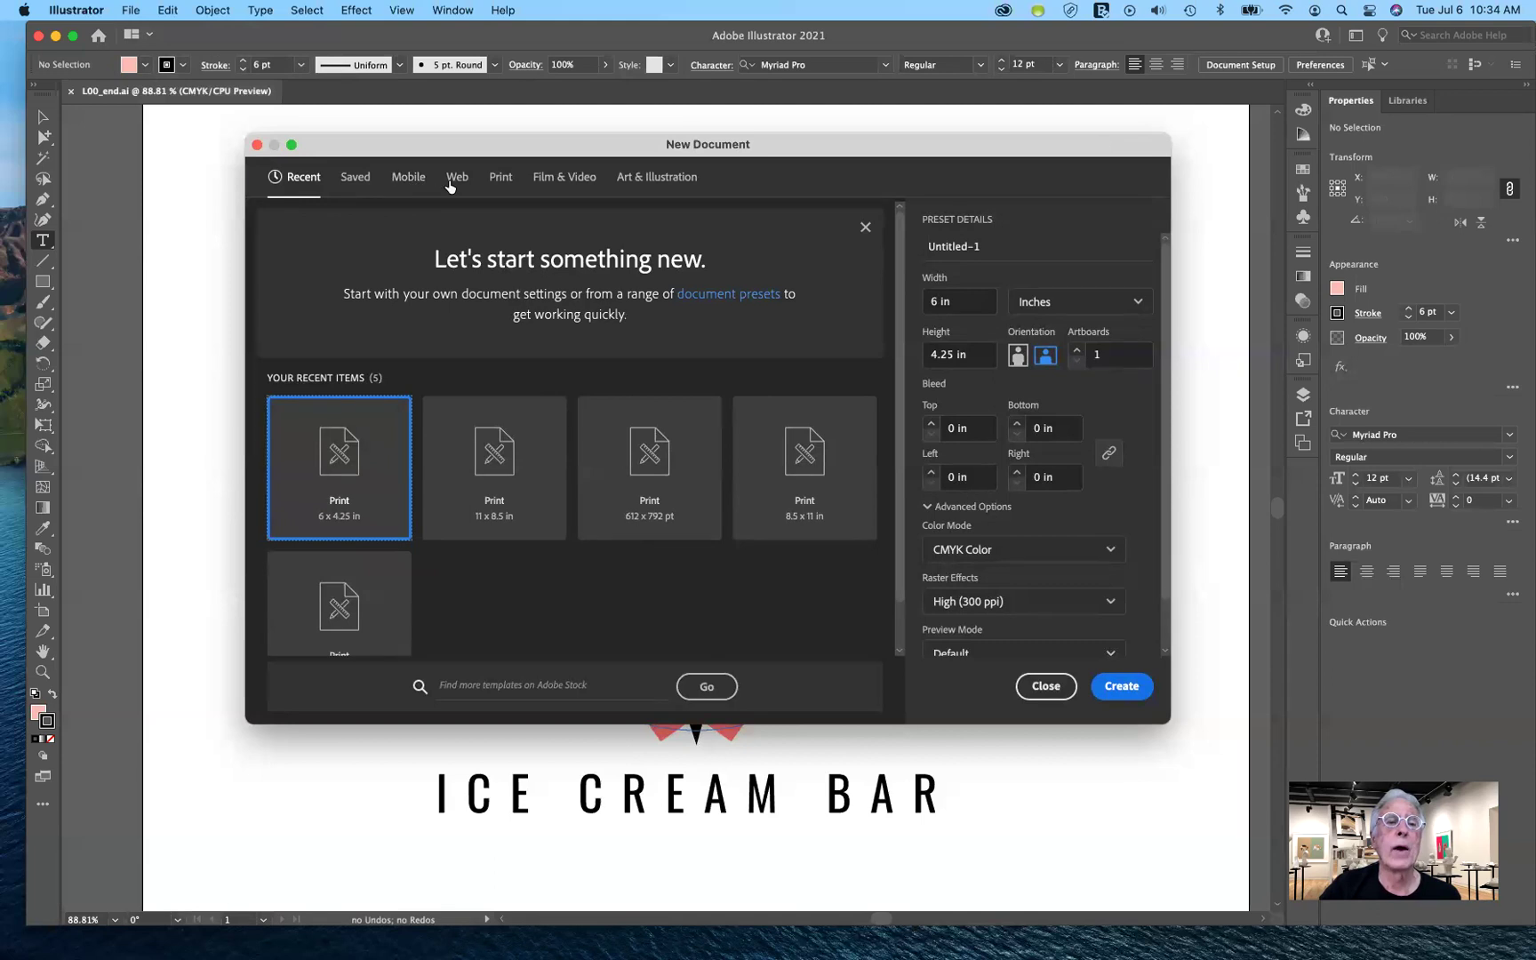
left_click(501, 178)
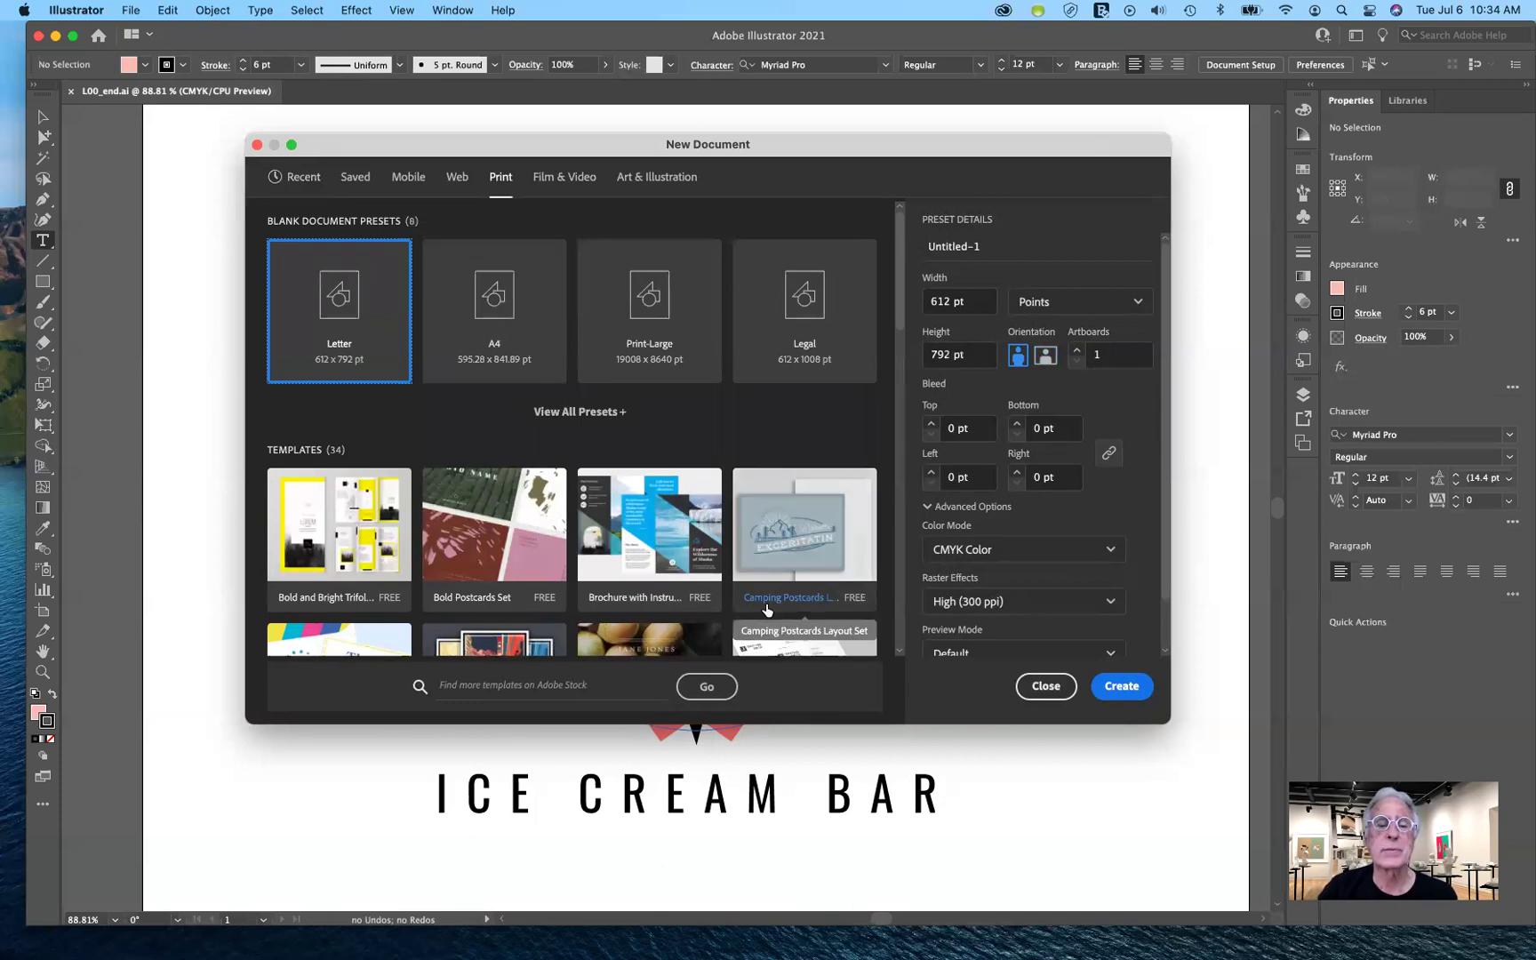
scroll(408, 365, "down", 10)
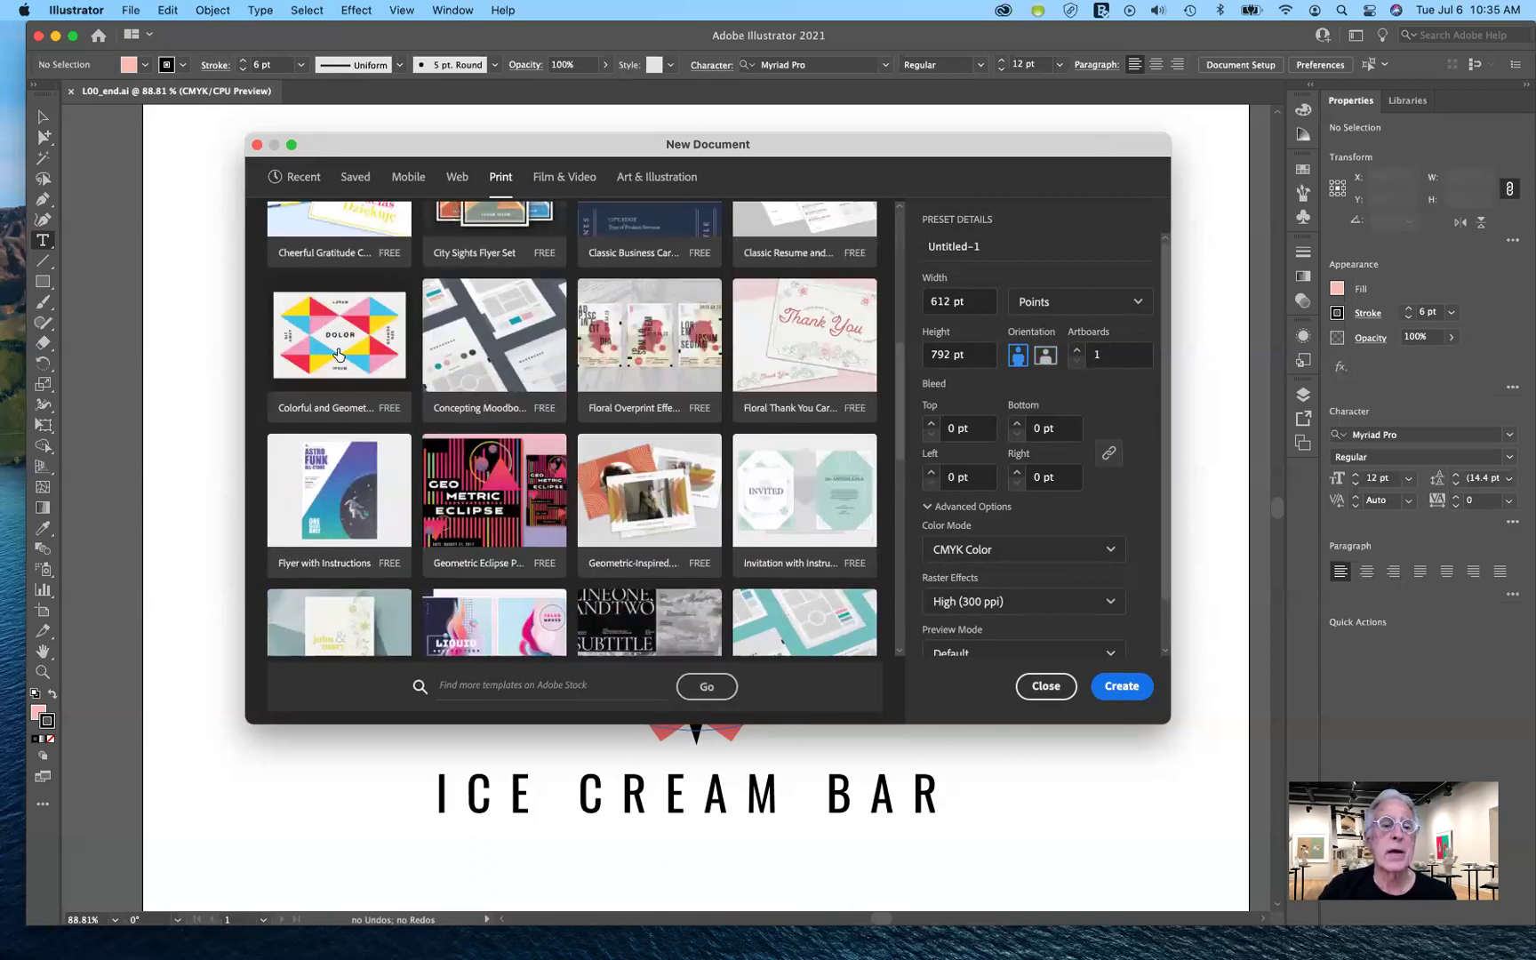
scroll(726, 560, "up", 5)
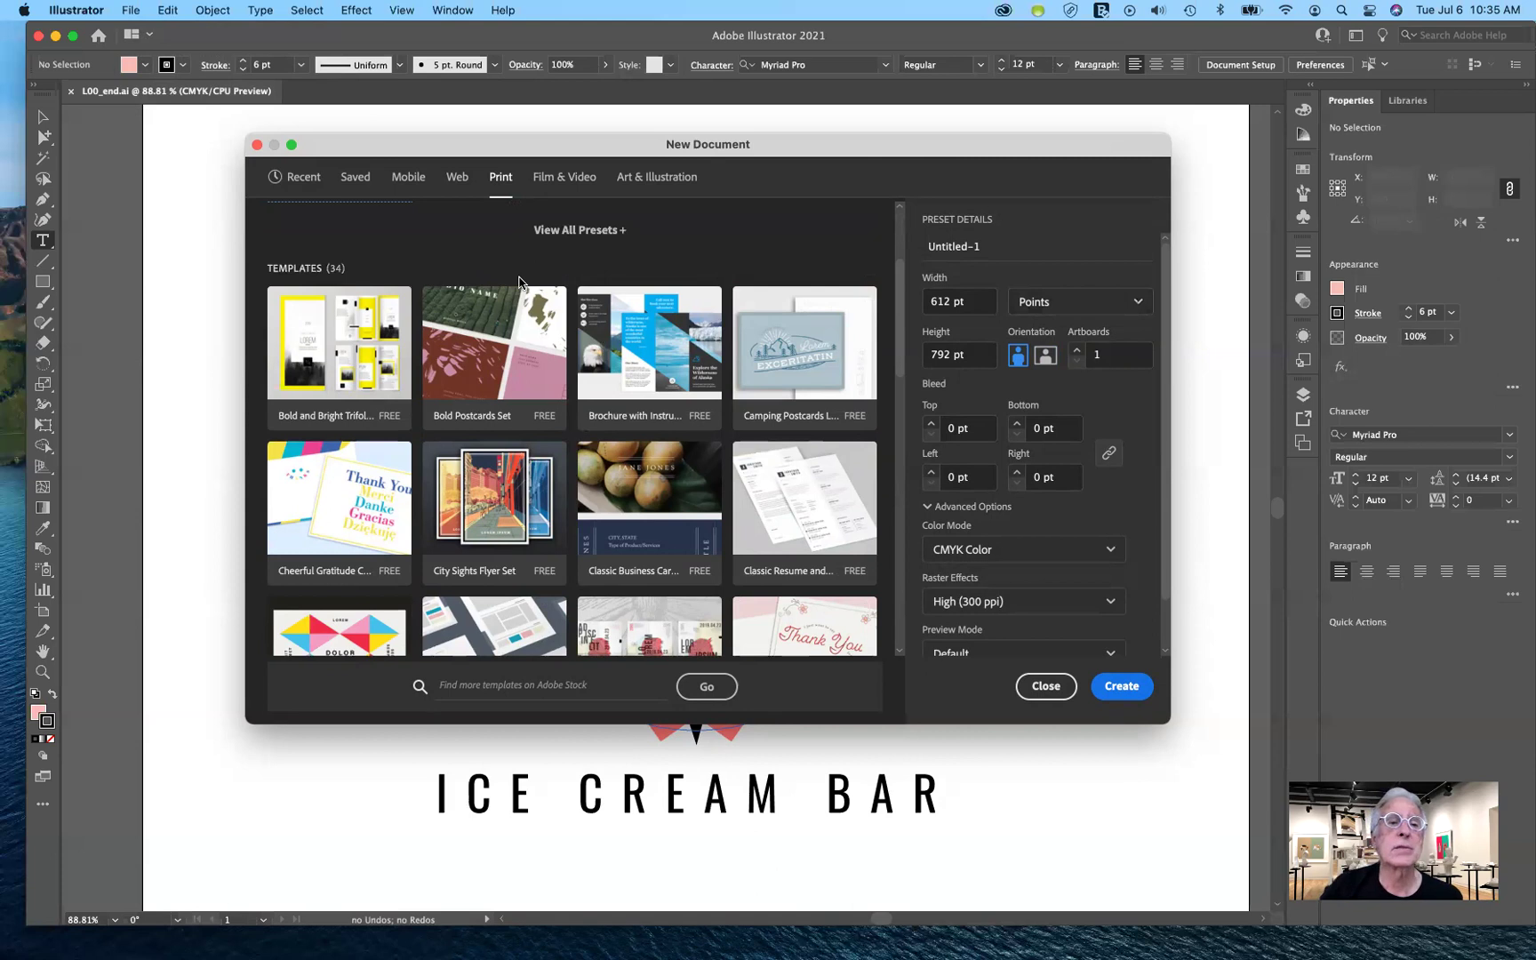
scroll(520, 269, "up", 4)
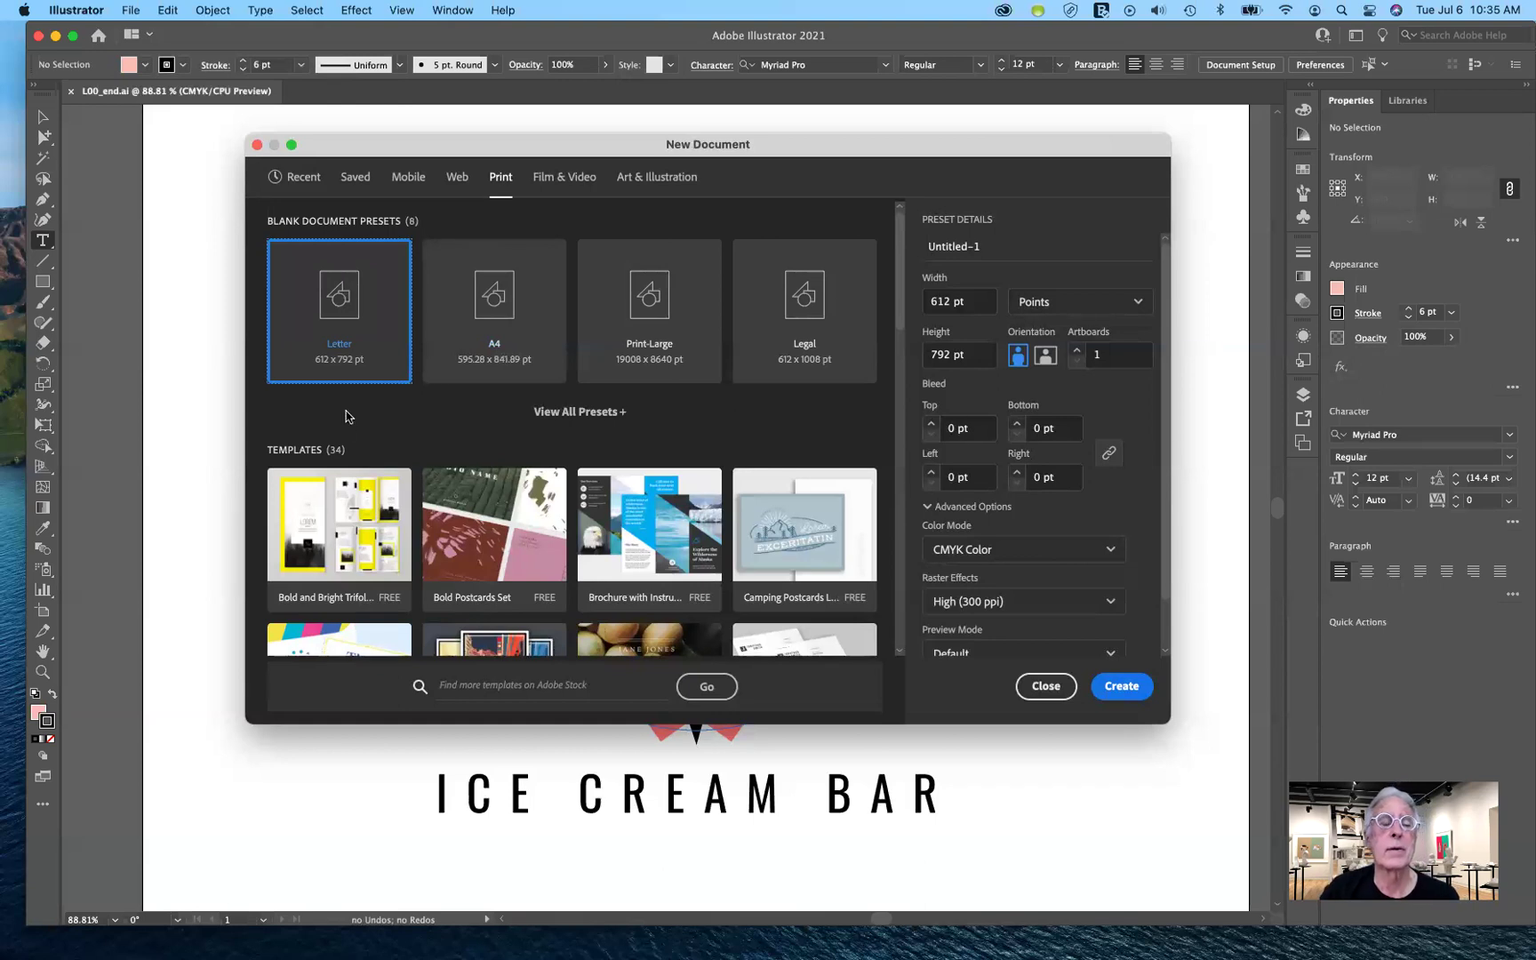
- Create the new Letter print document in landscape orientation, 792 by 612 pt, with CMYK Color mode
left_click(1045, 357)
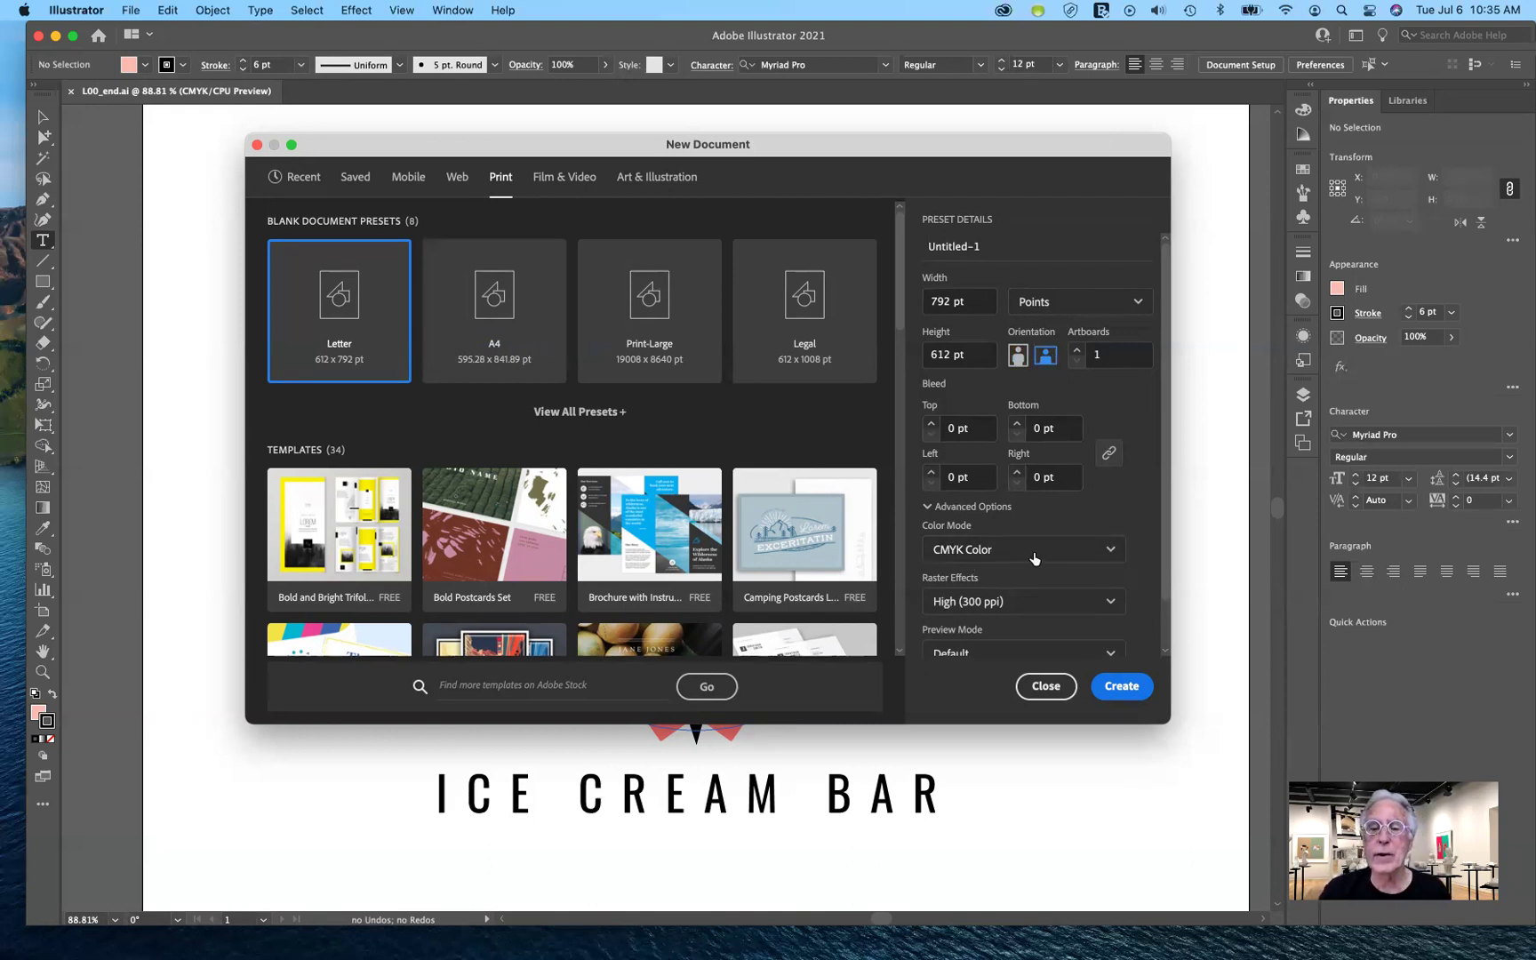
left_click(1113, 552)
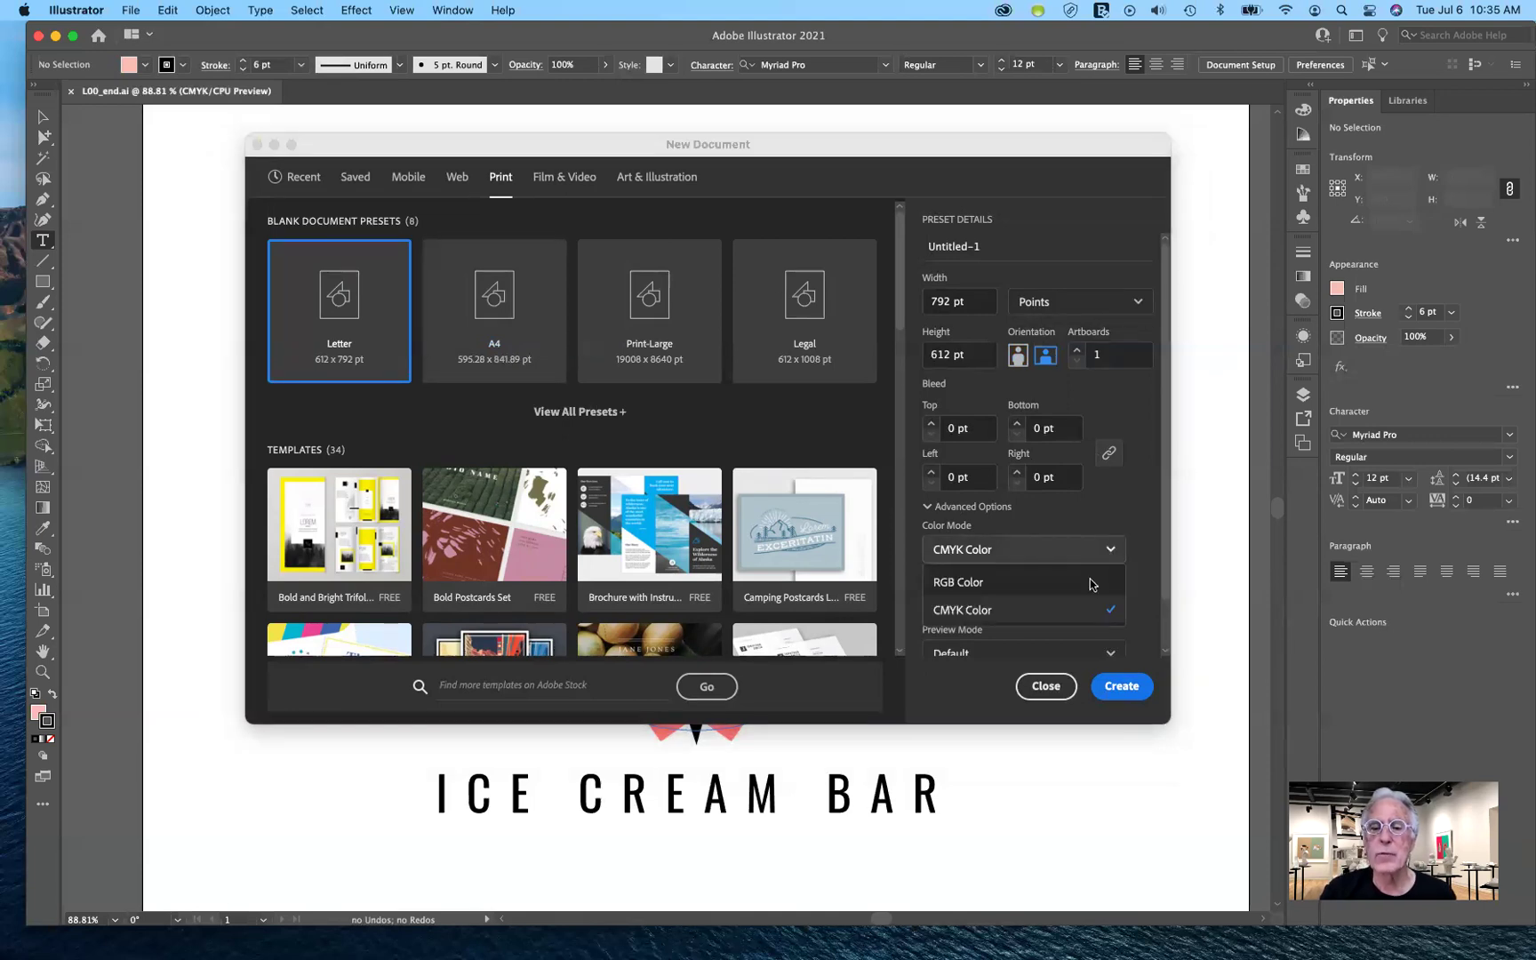
left_click(1152, 538)
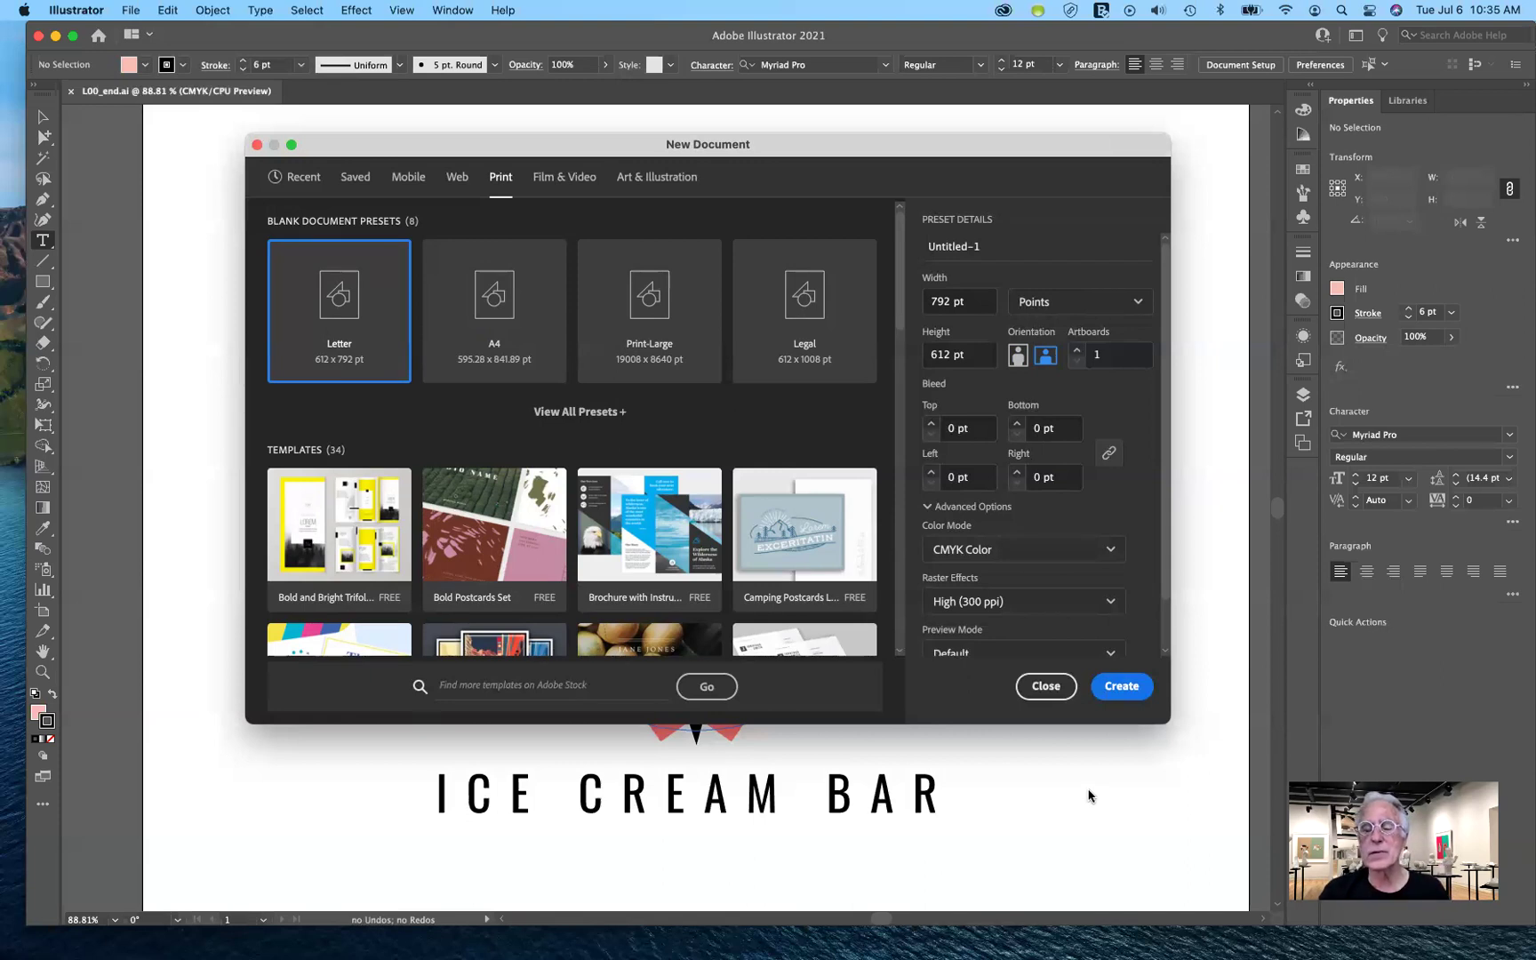
left_click(1121, 688)
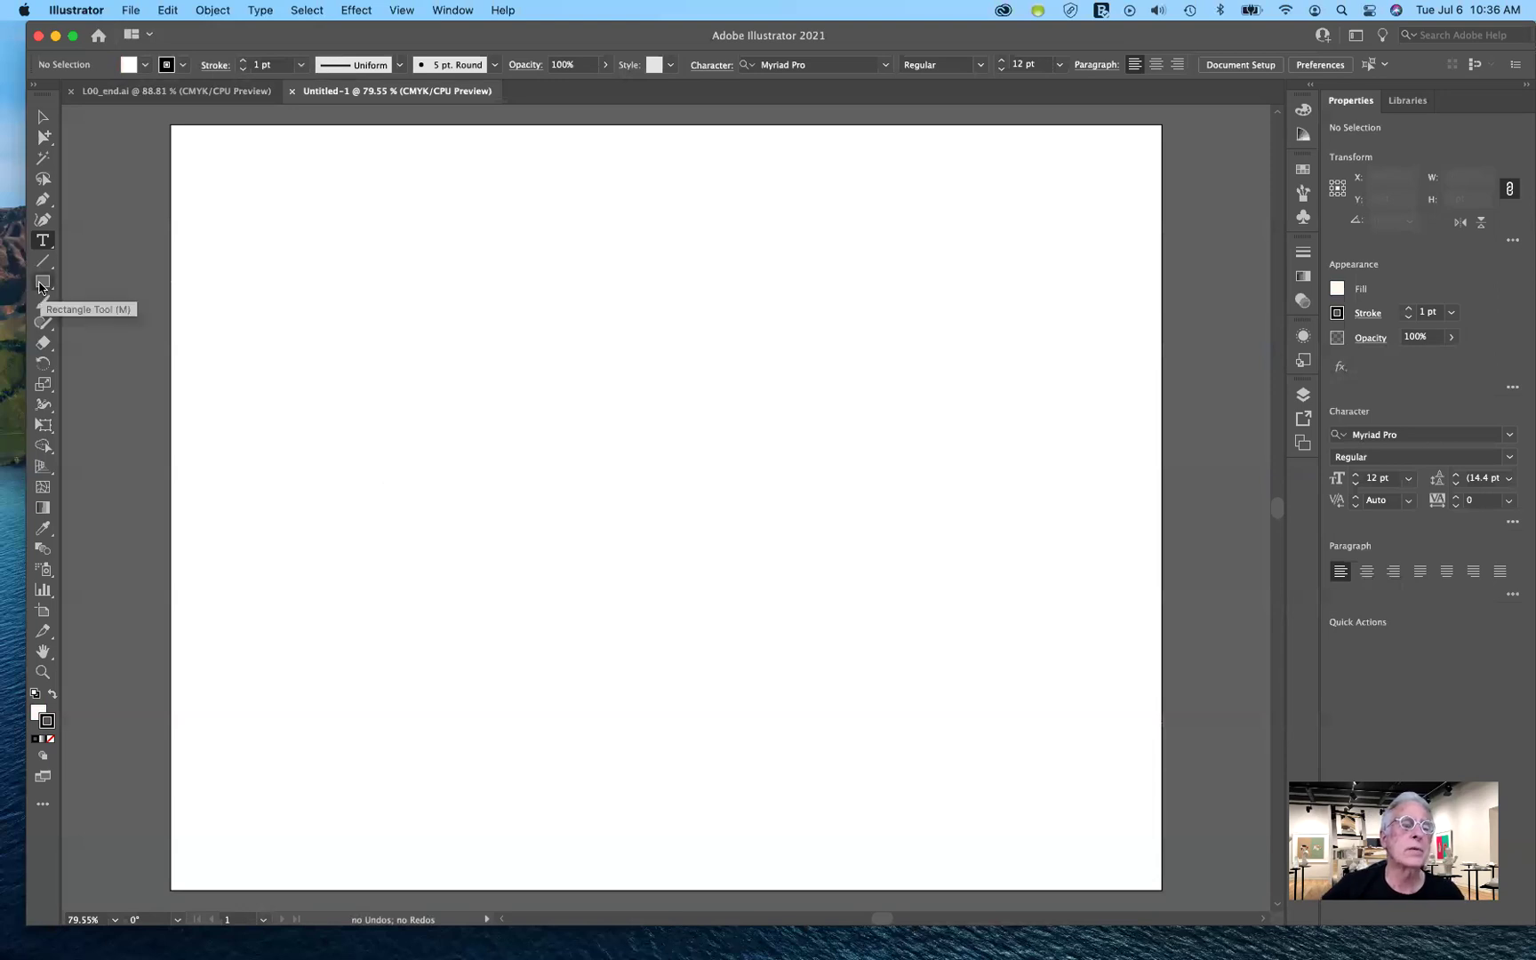
- Choose the Ellipse tool, and tear off the shape tools as a floating group before closing that group
left_click_drag(45, 283, 115, 325)
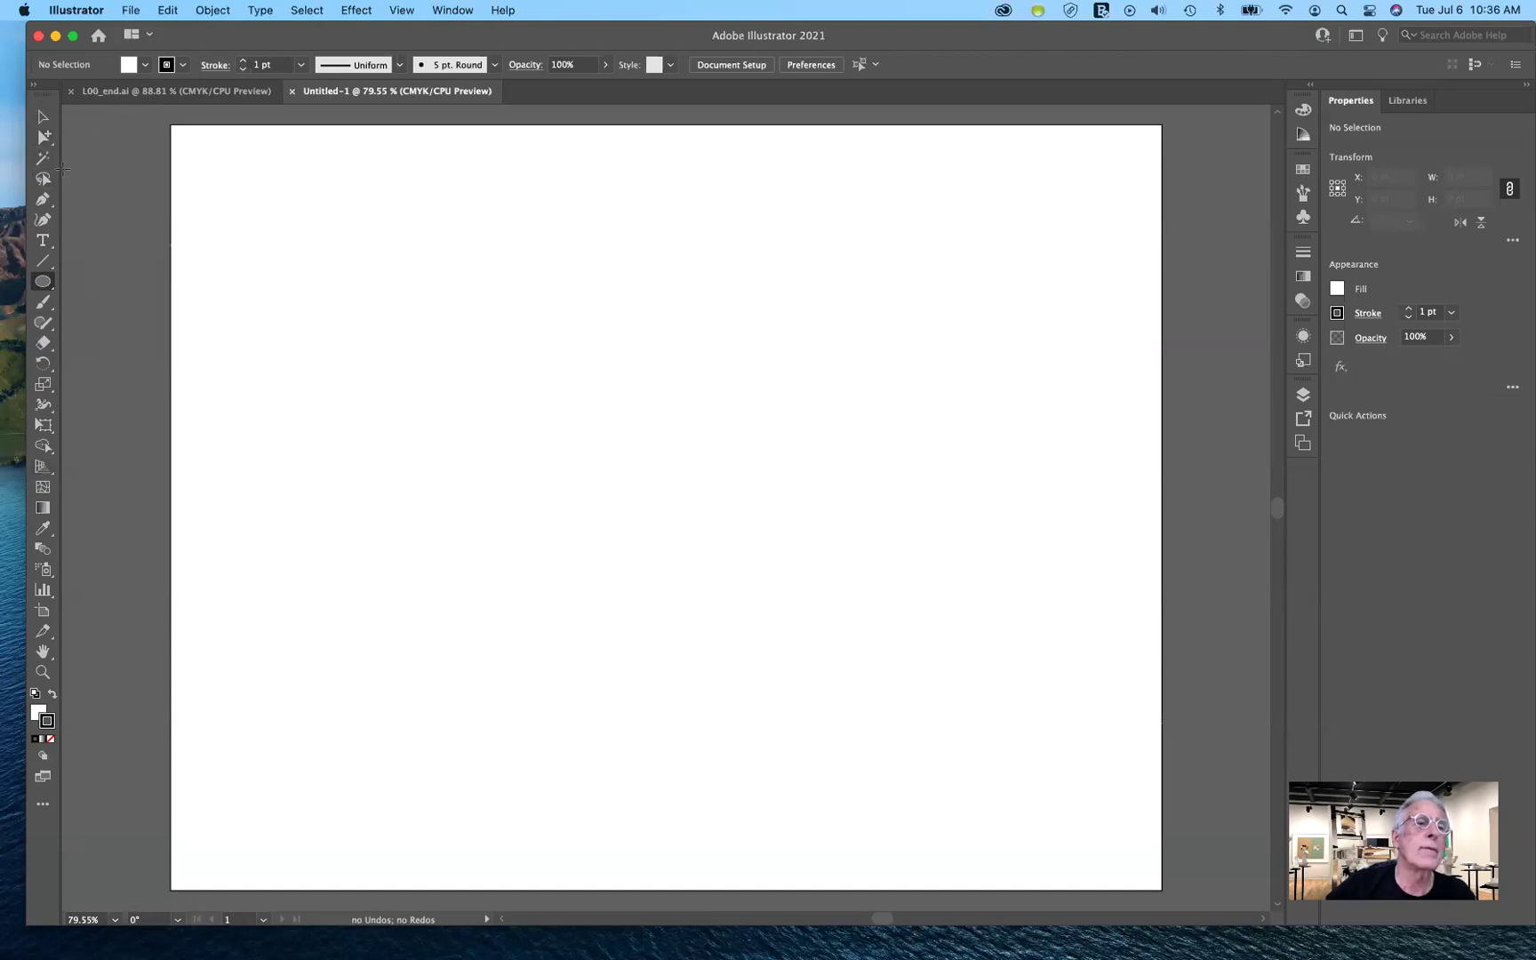
left_click(48, 286)
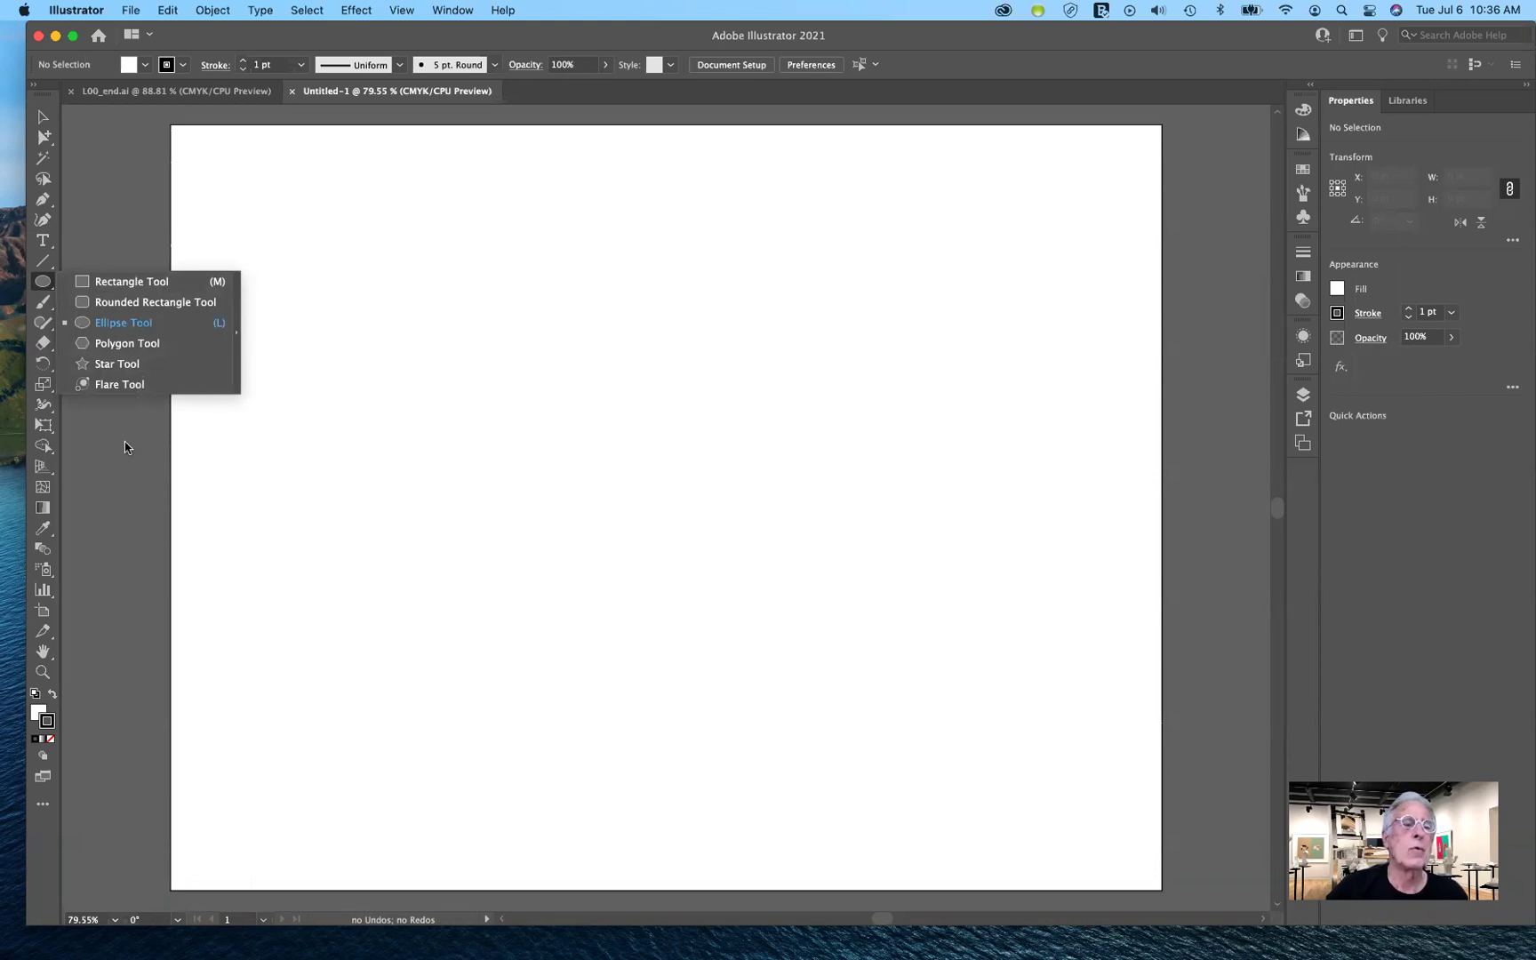
left_click(236, 332)
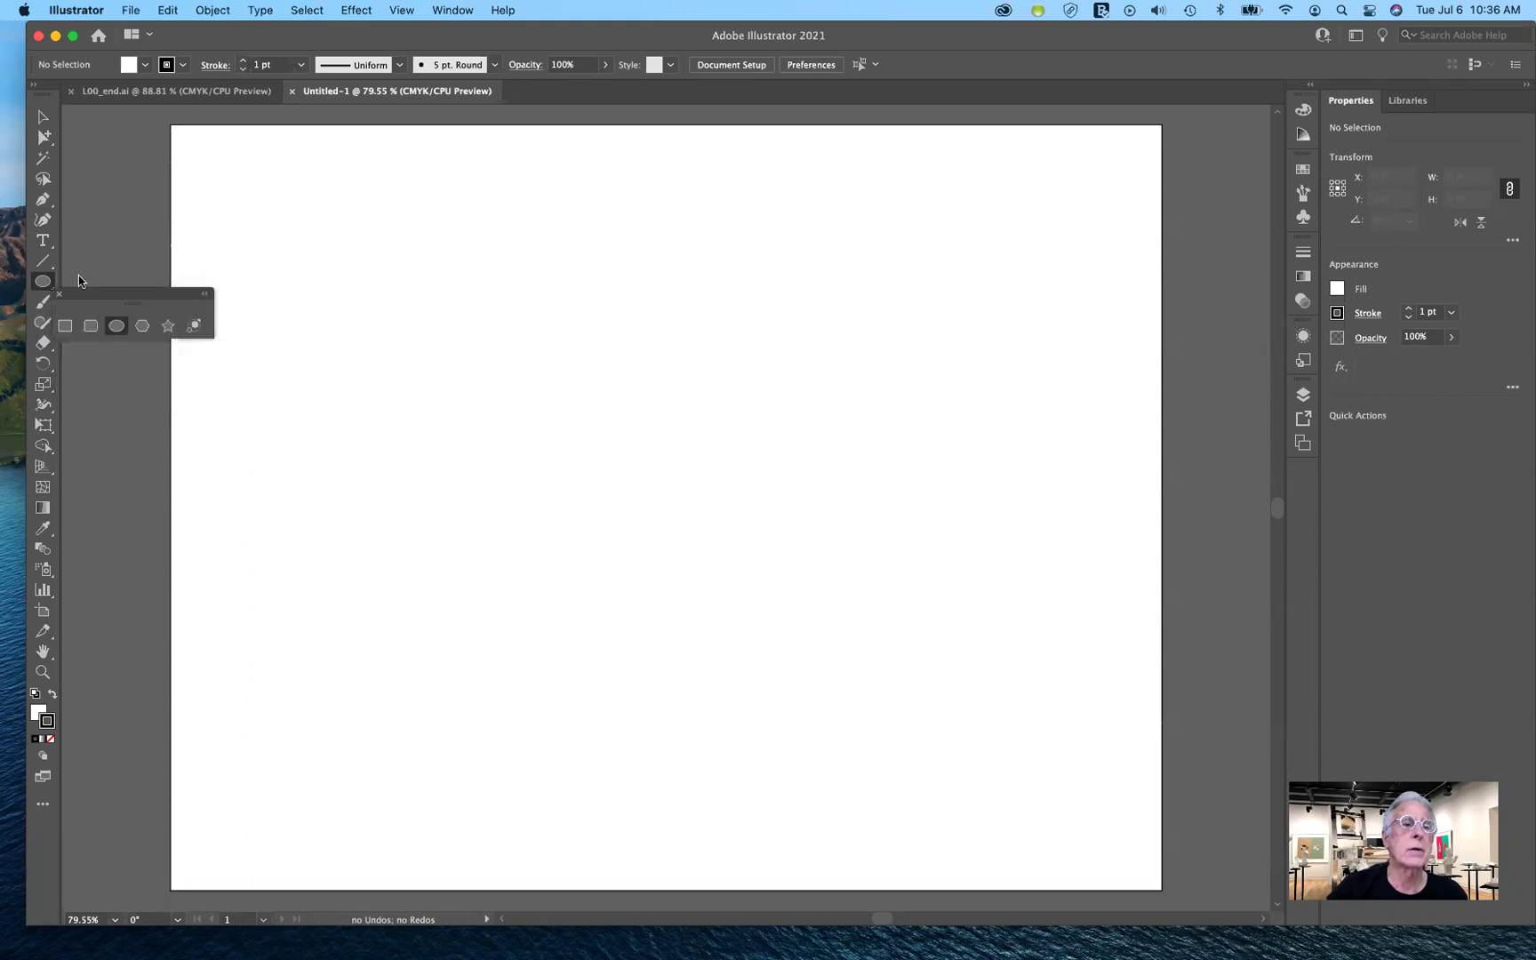
left_click_drag(93, 291, 135, 181)
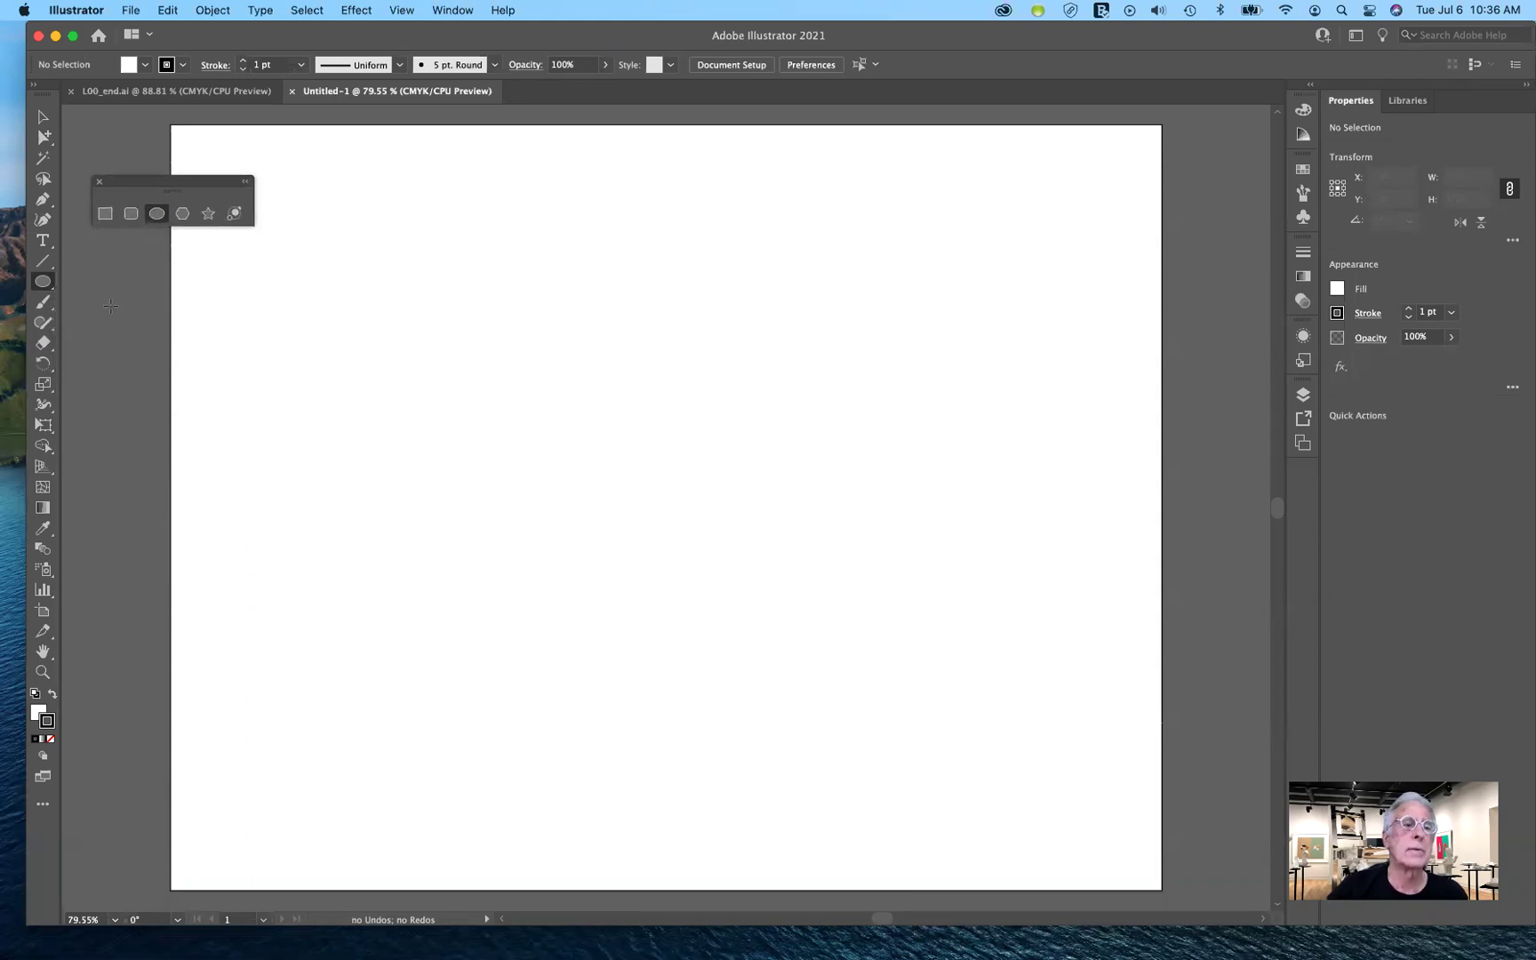
left_click(100, 182)
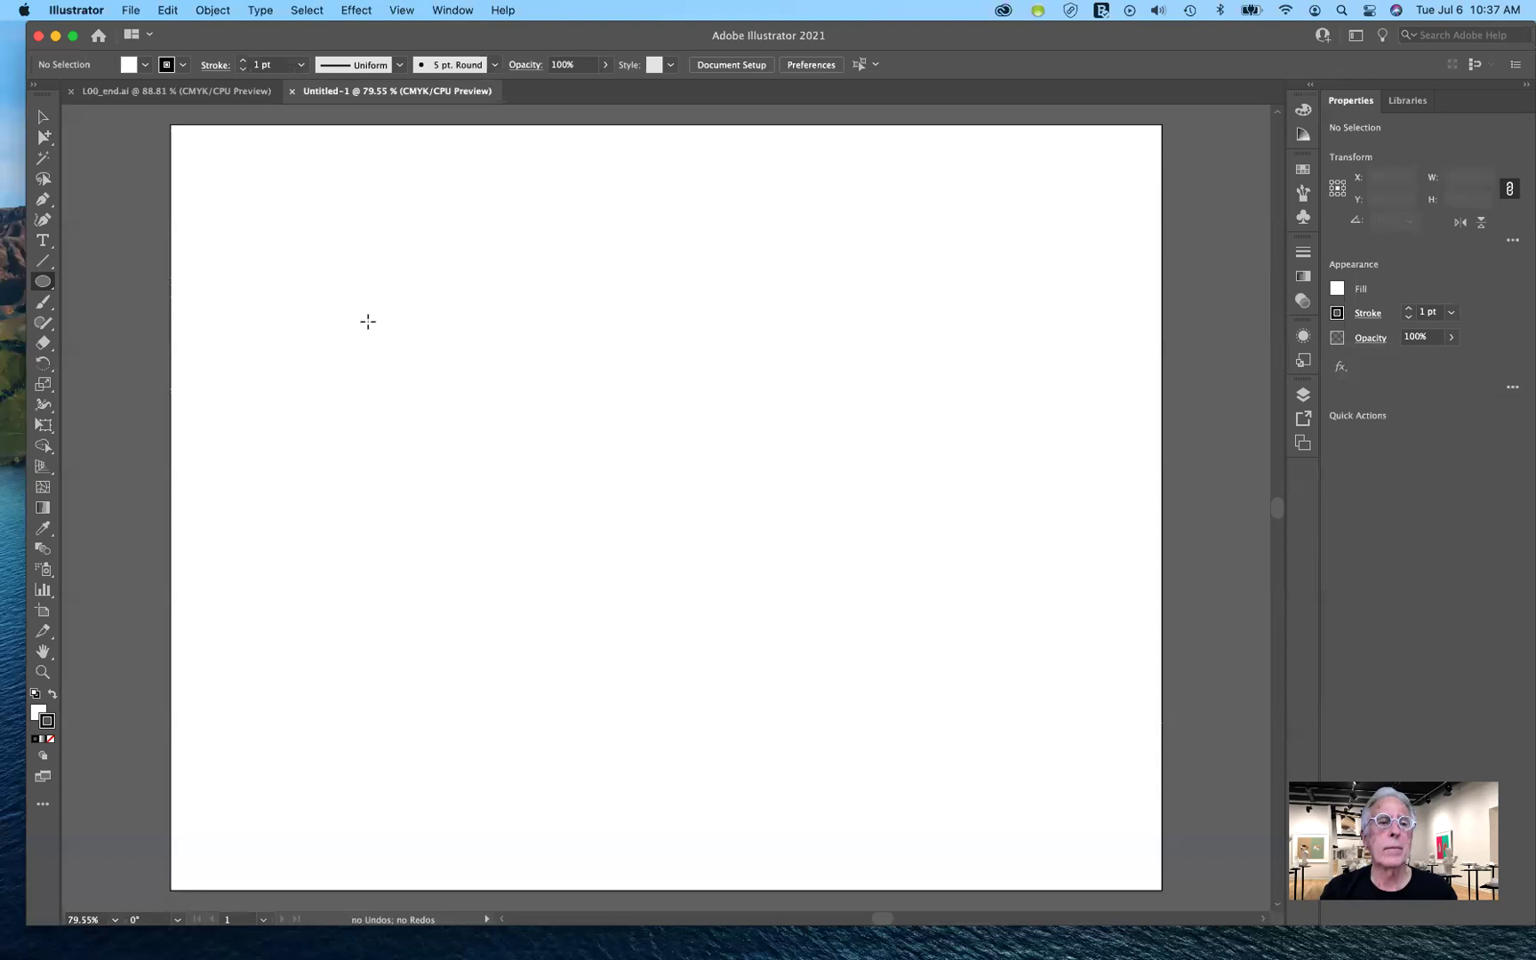
- Draw a perfect circle about 261 pt across, a little up and left of the artboard's centre
left_click_drag(355, 284, 664, 537)
key("shift")
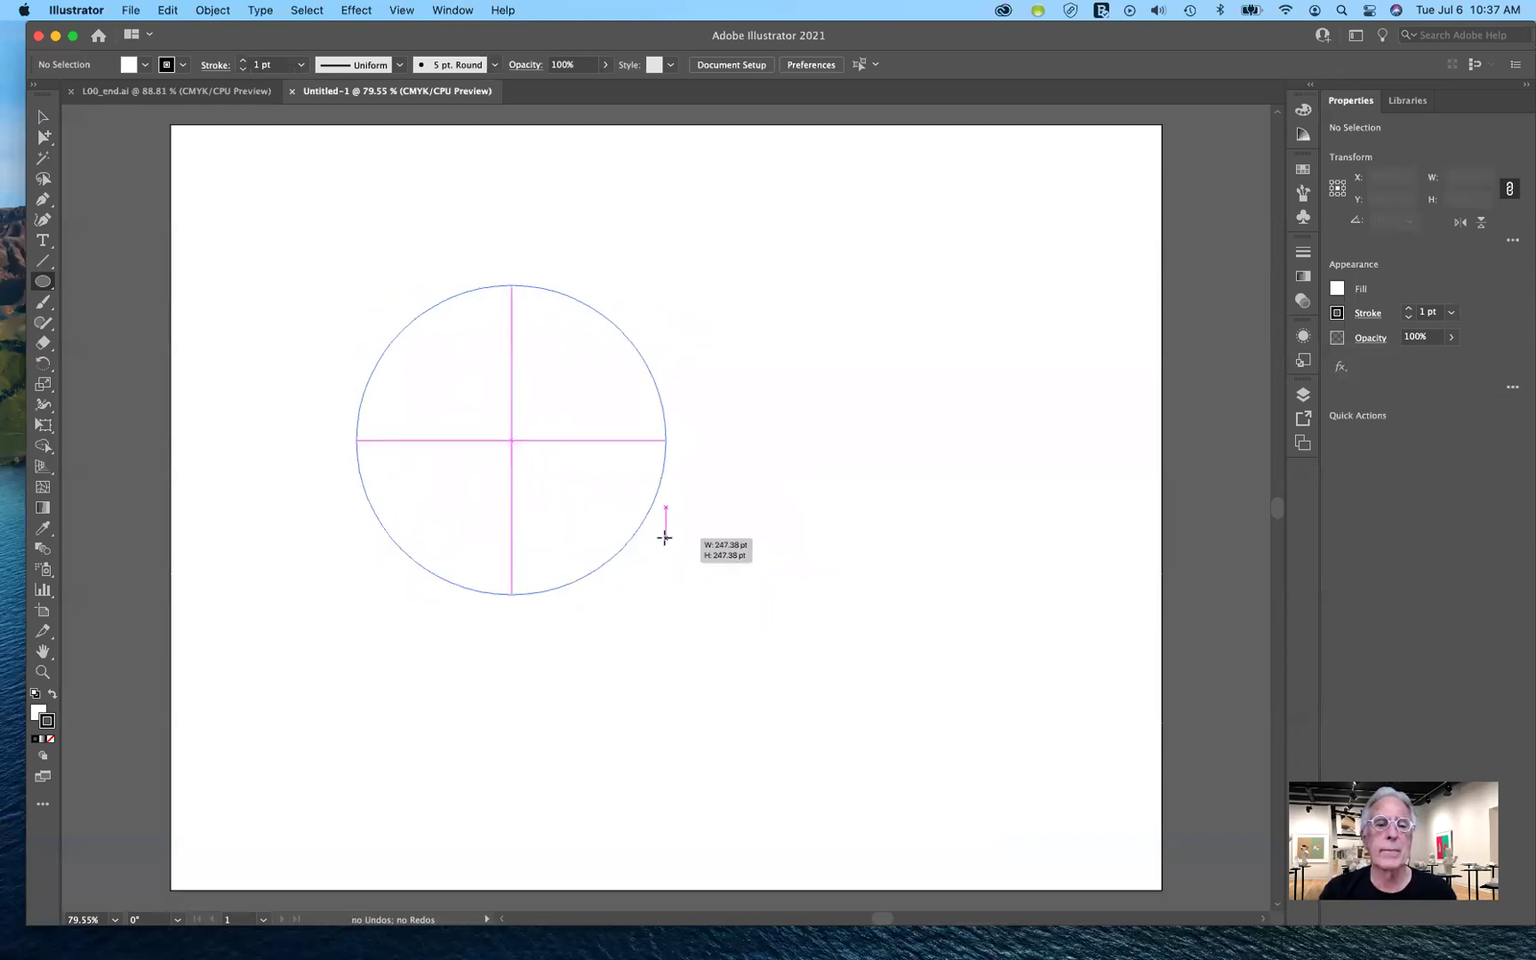
left_click_drag(664, 537, 653, 612)
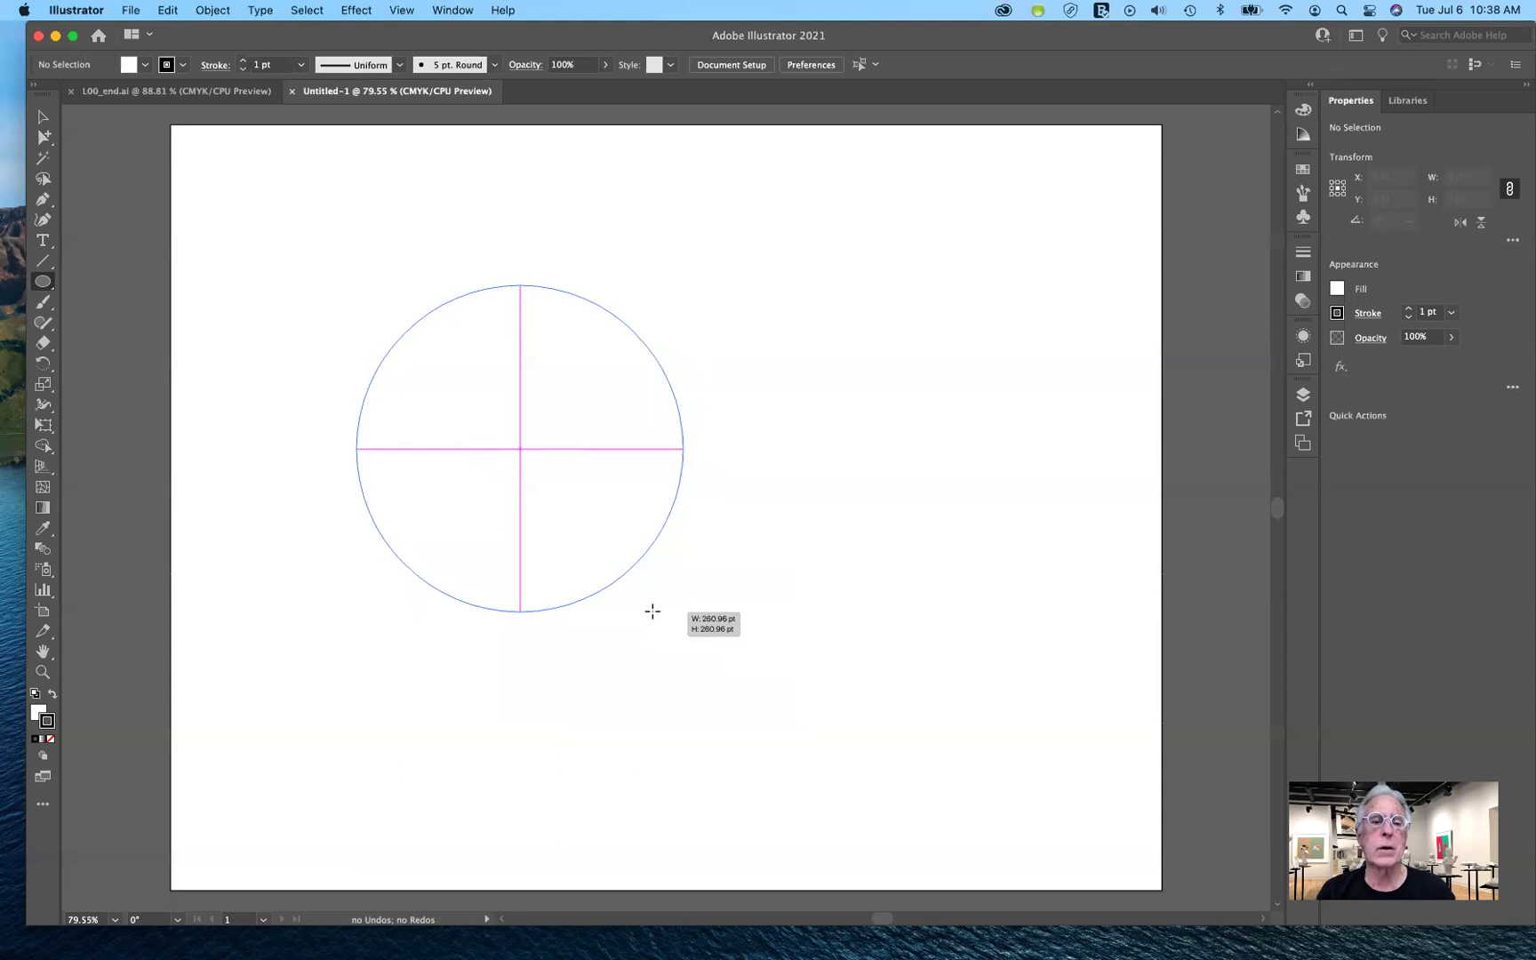
left_click_drag(652, 612, 653, 612)
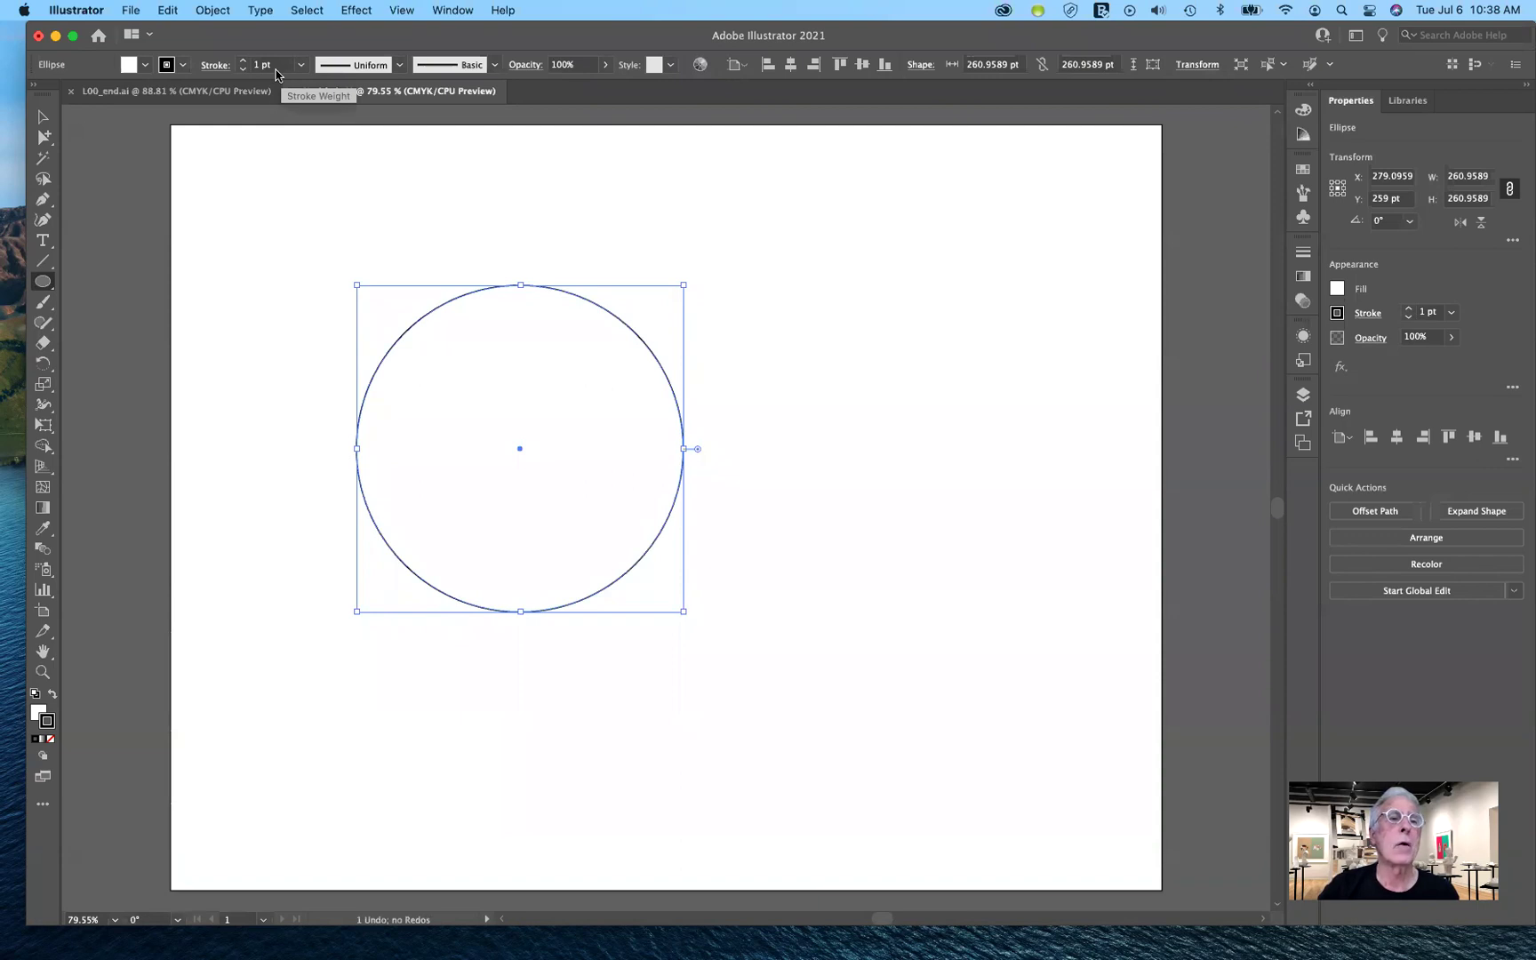
- Increase the circle's stroke weight to 5 pt
left_click(244, 61)
left_click(244, 61)
left_click(243, 62)
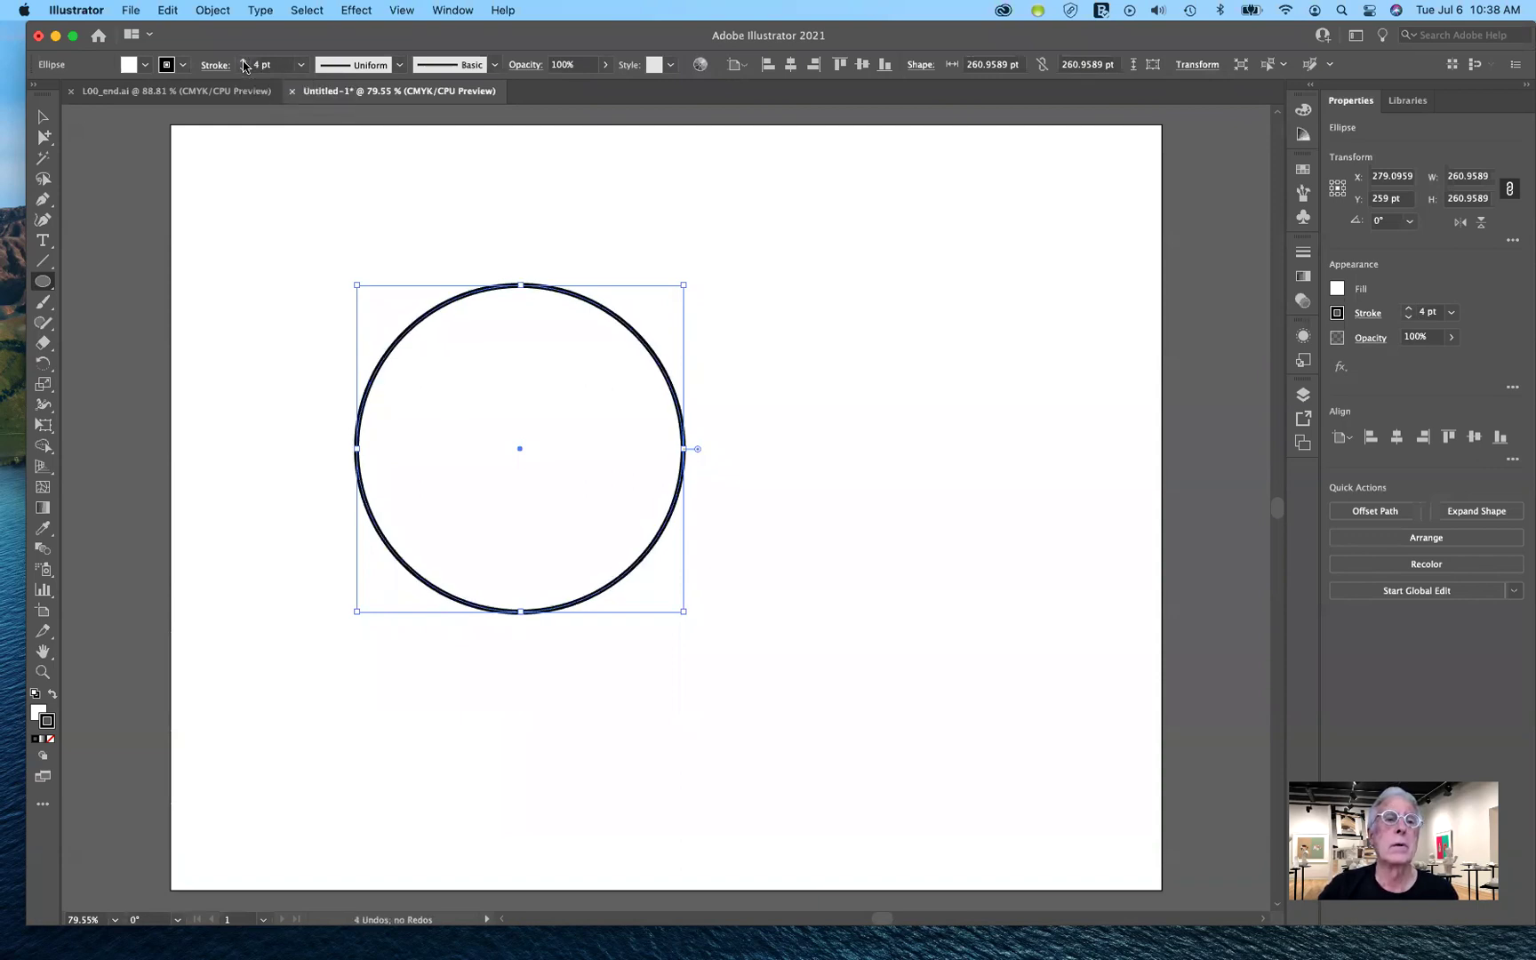
left_click(244, 61)
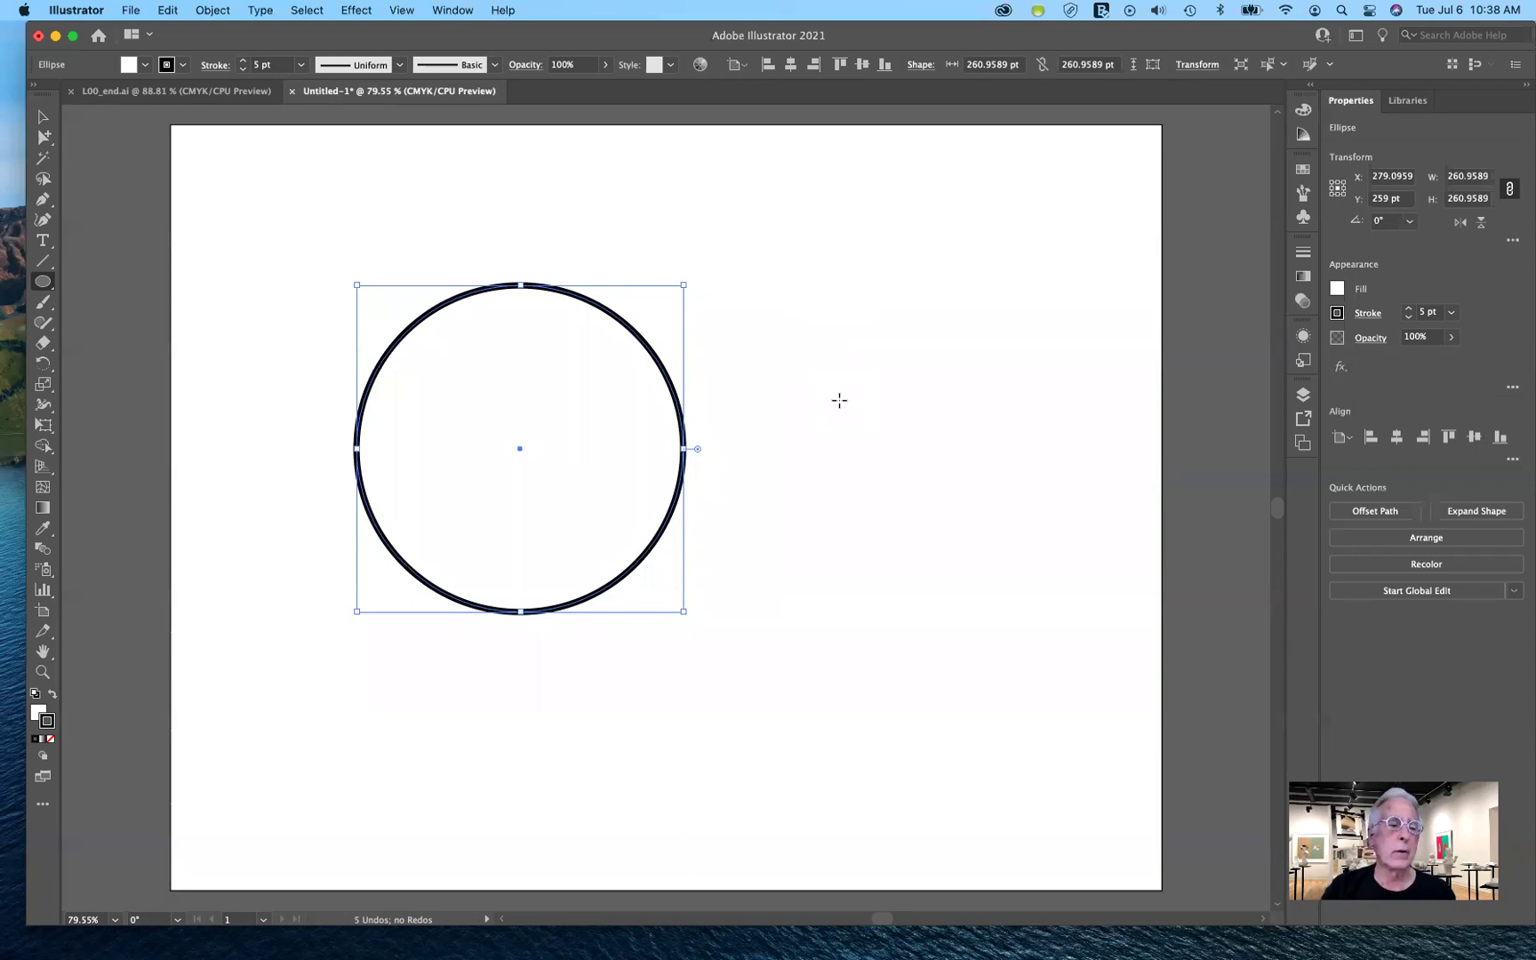
- Fill the circle with the brown swirl pattern swatch
left_click(36, 713)
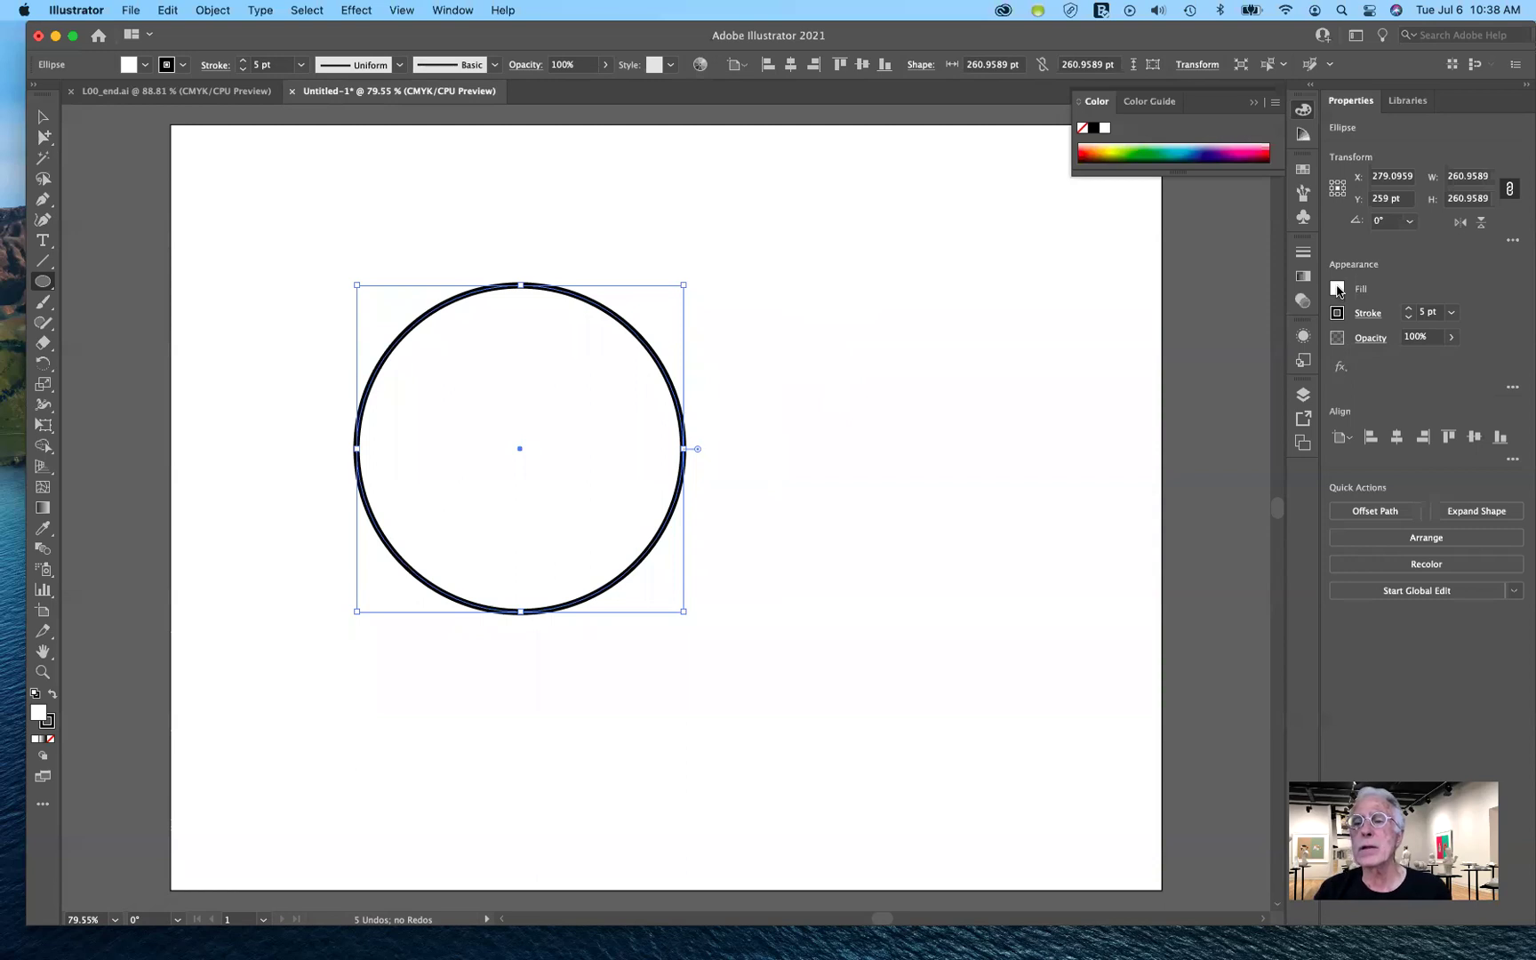
left_click(1338, 290)
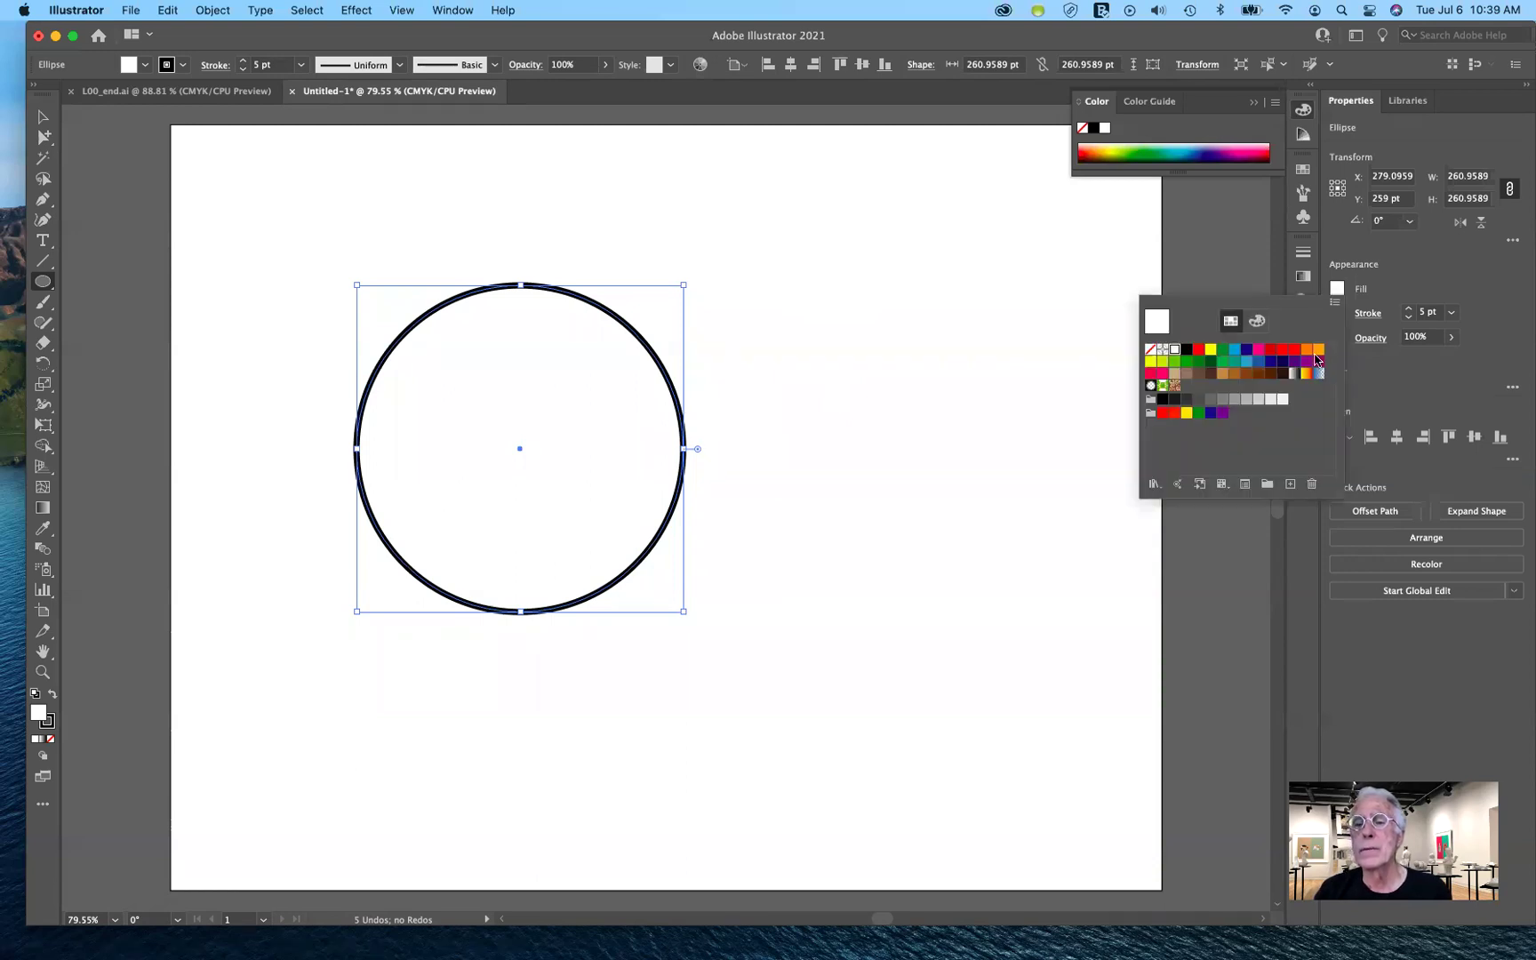
left_click(1175, 385)
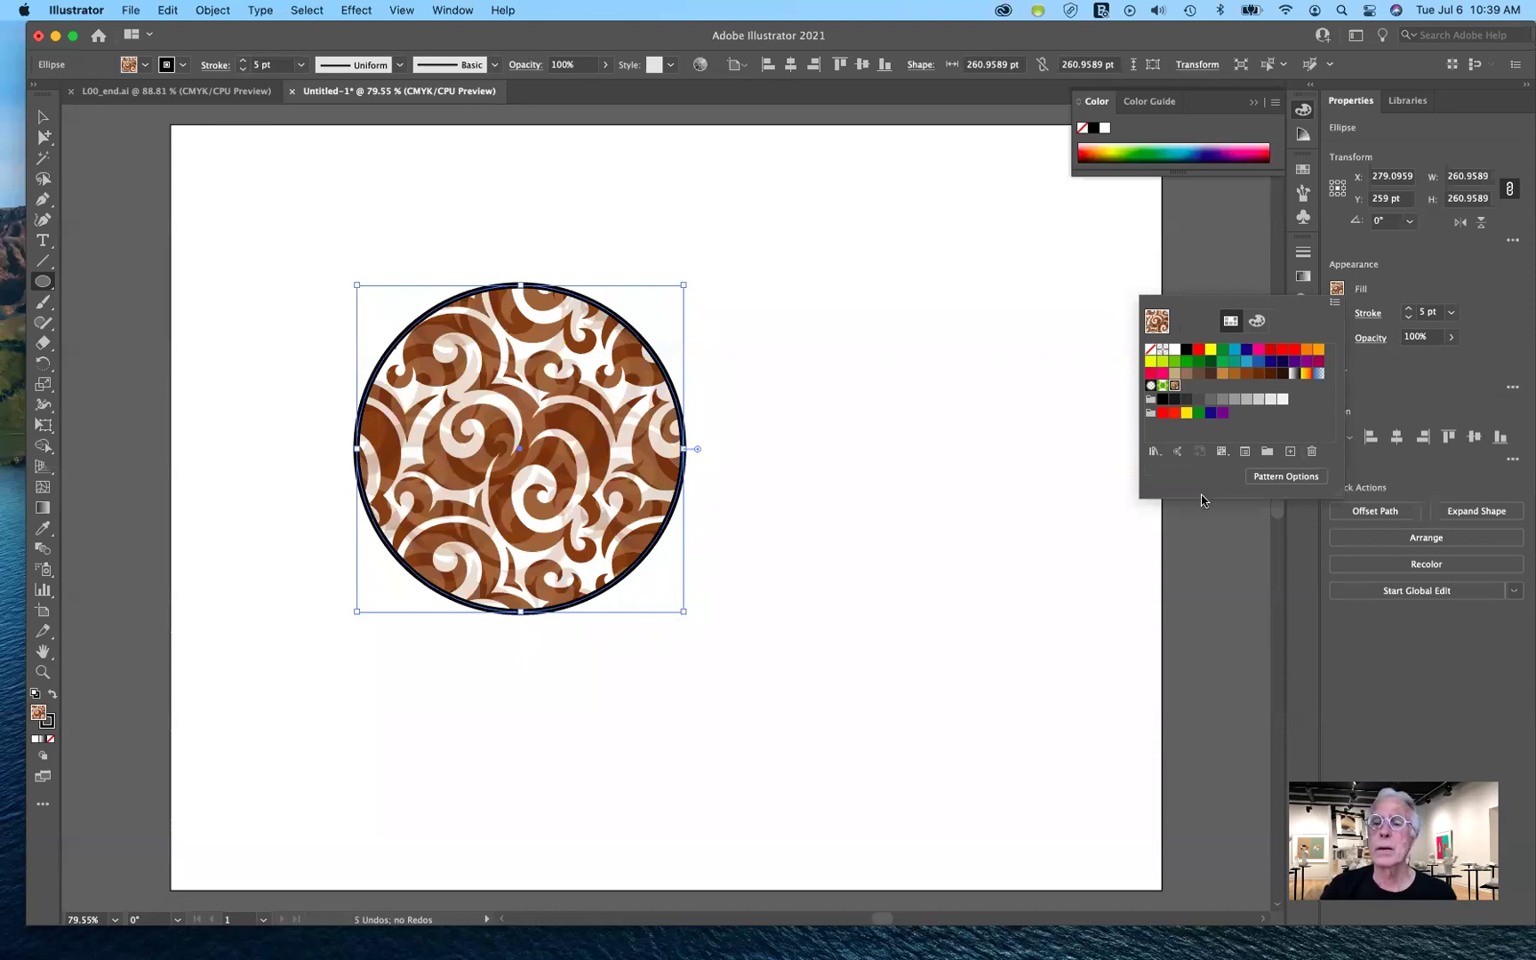
left_click(1110, 561)
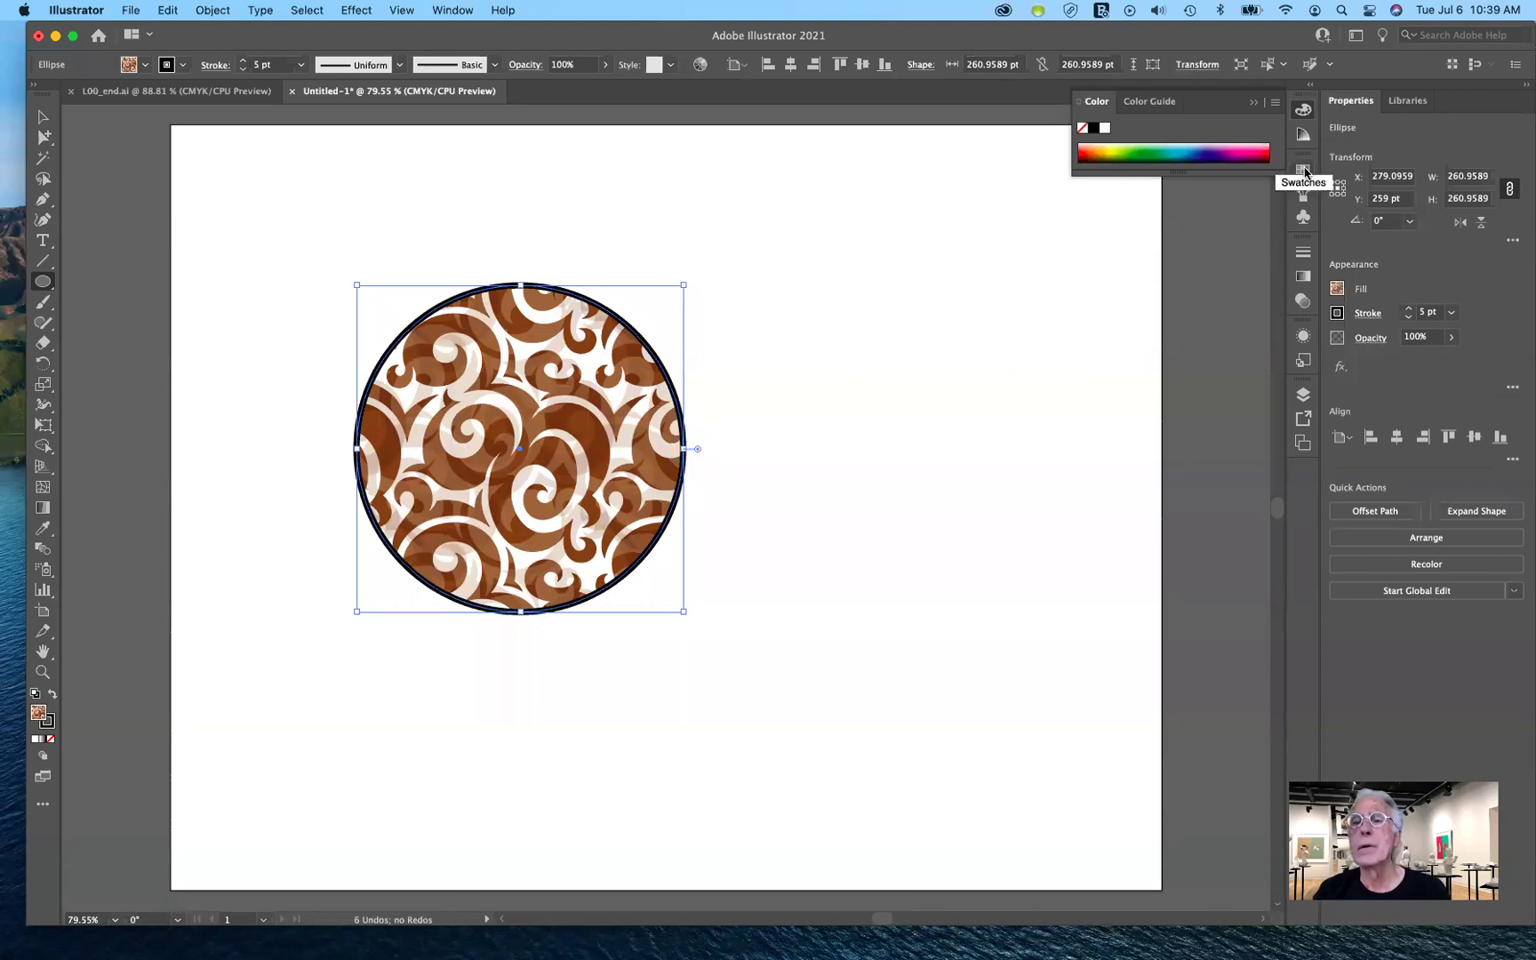
- Enlarge the Swatches panel, set it to show all swatches, and collapse it again
left_click(1304, 171)
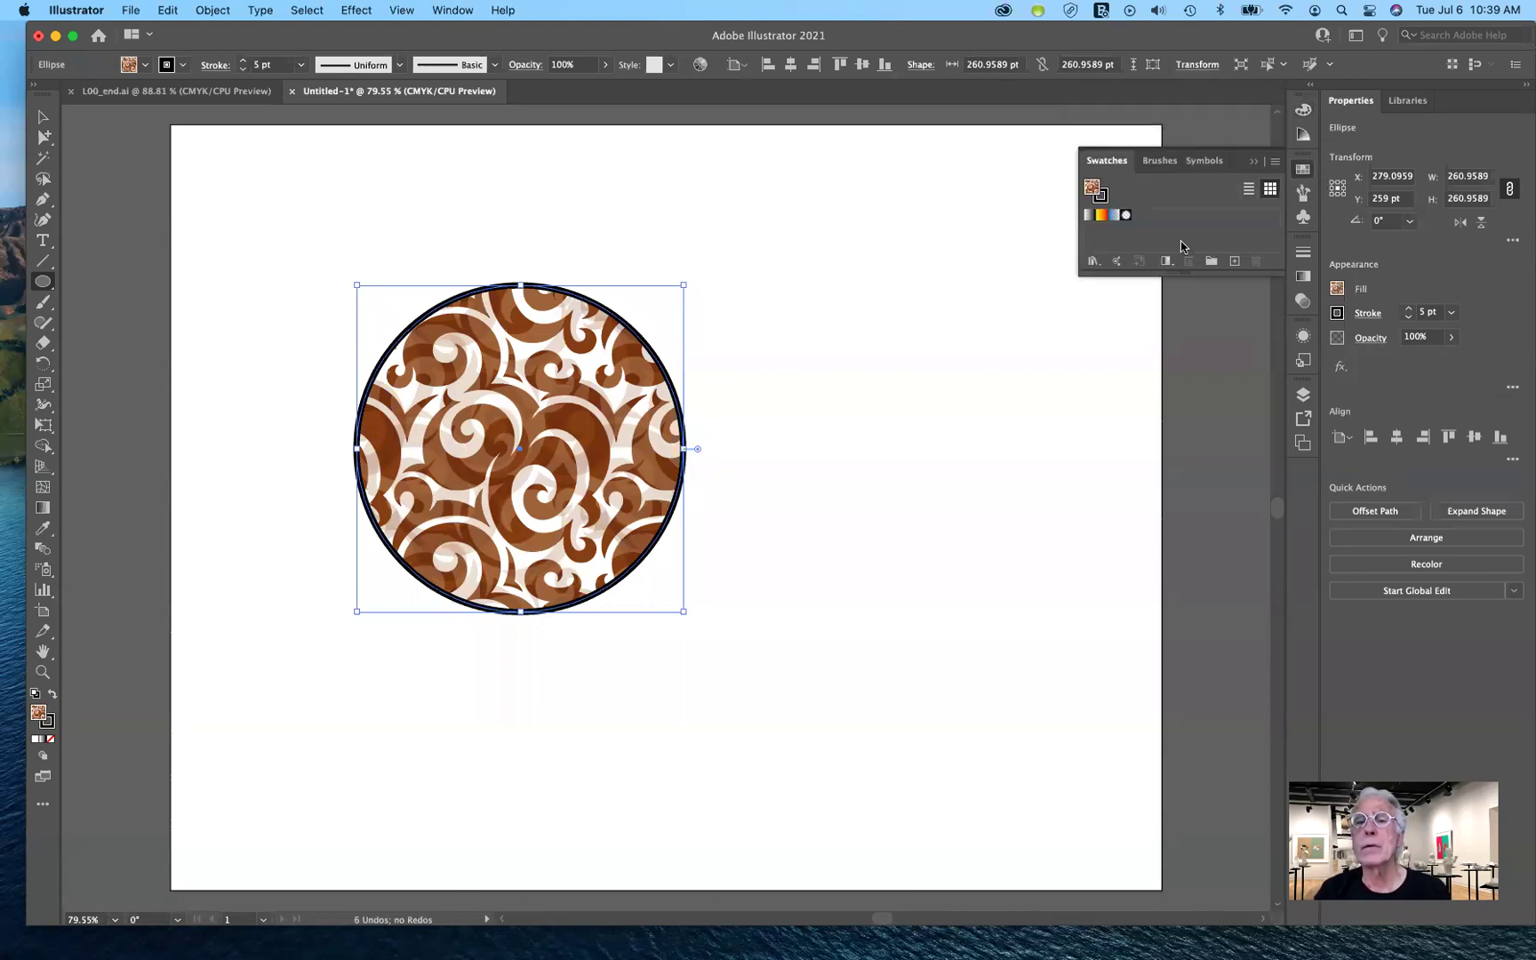
left_click_drag(1199, 278, 1190, 434)
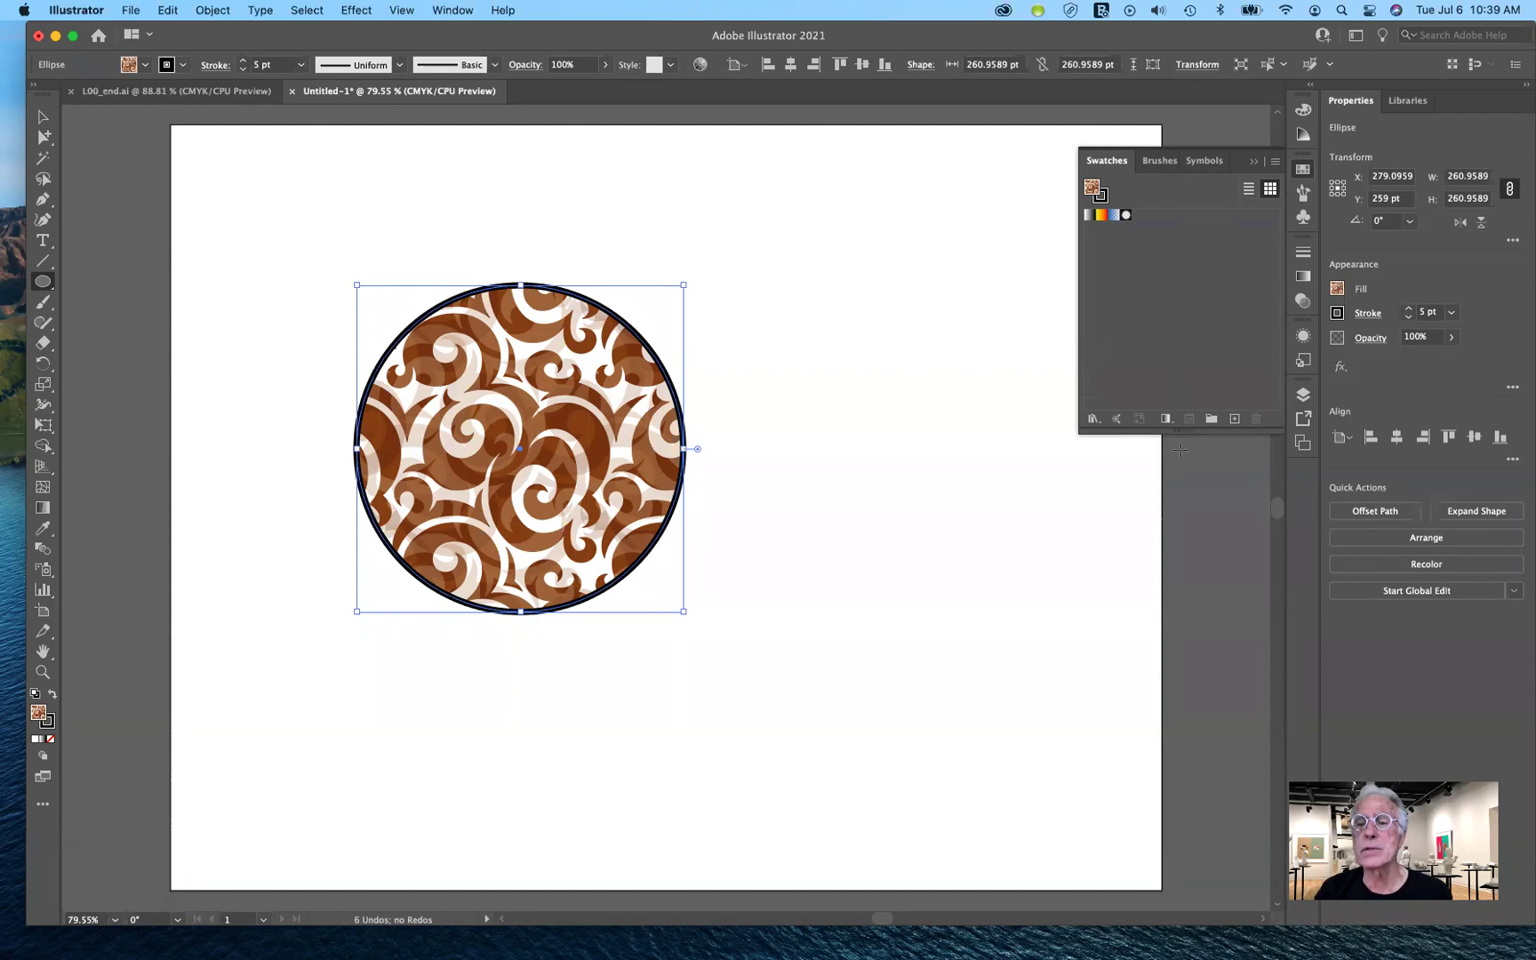
left_click(1168, 421)
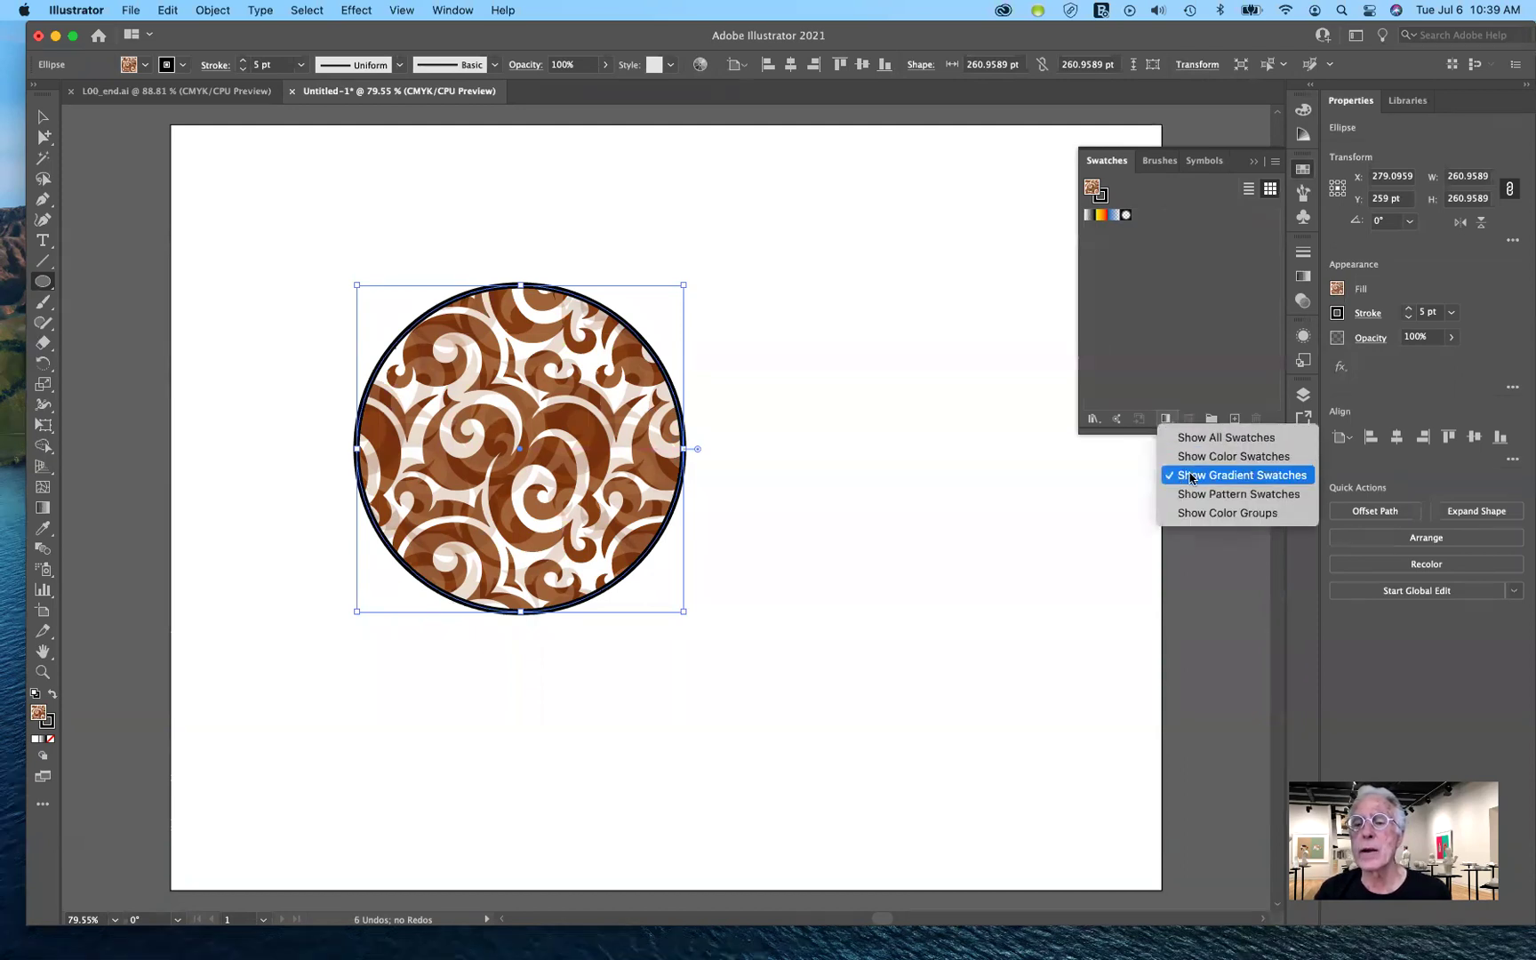
left_click(1199, 435)
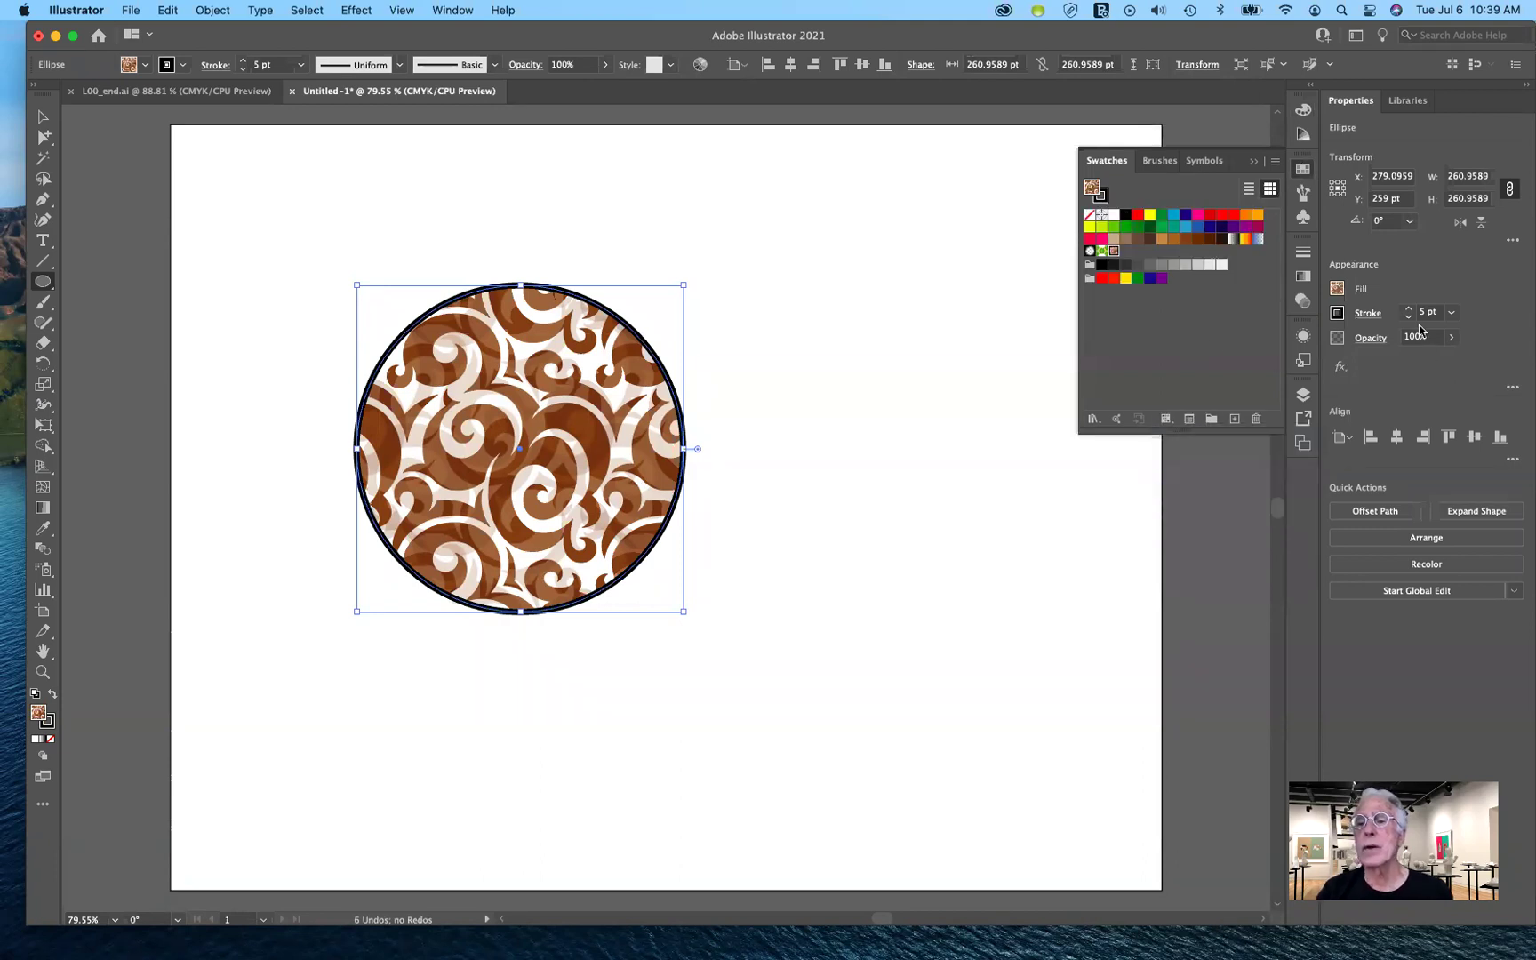
left_click(1256, 164)
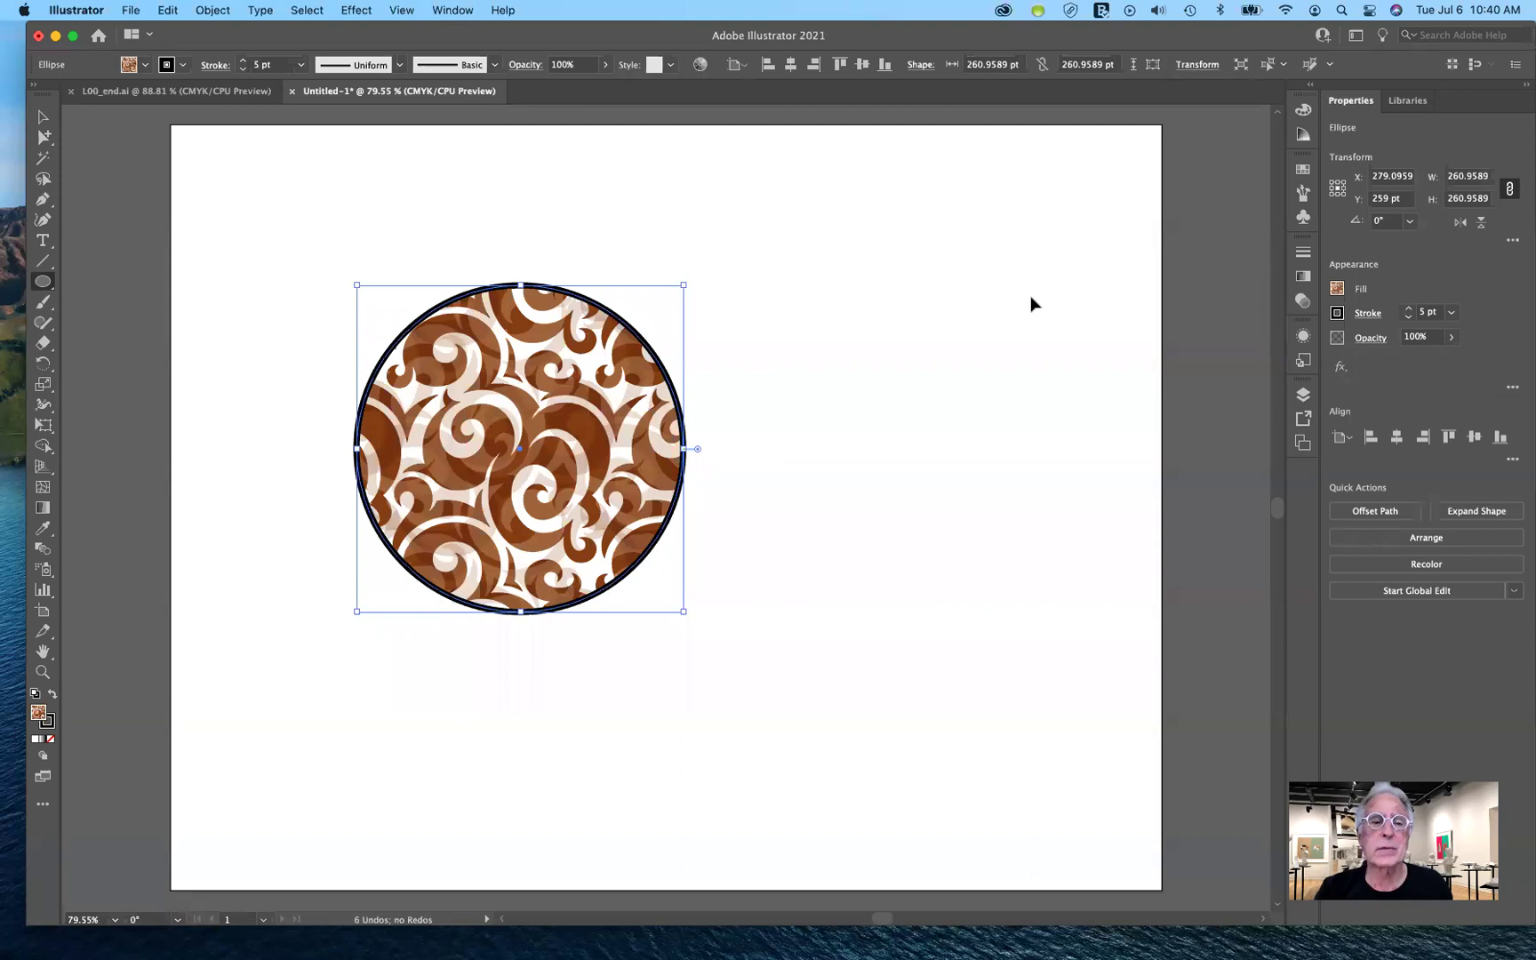
- Examine the edges of the circle's vector pattern at up to 800% magnification and back at 100%
key("super+equal")
key("super+equal")
key("super+equal")
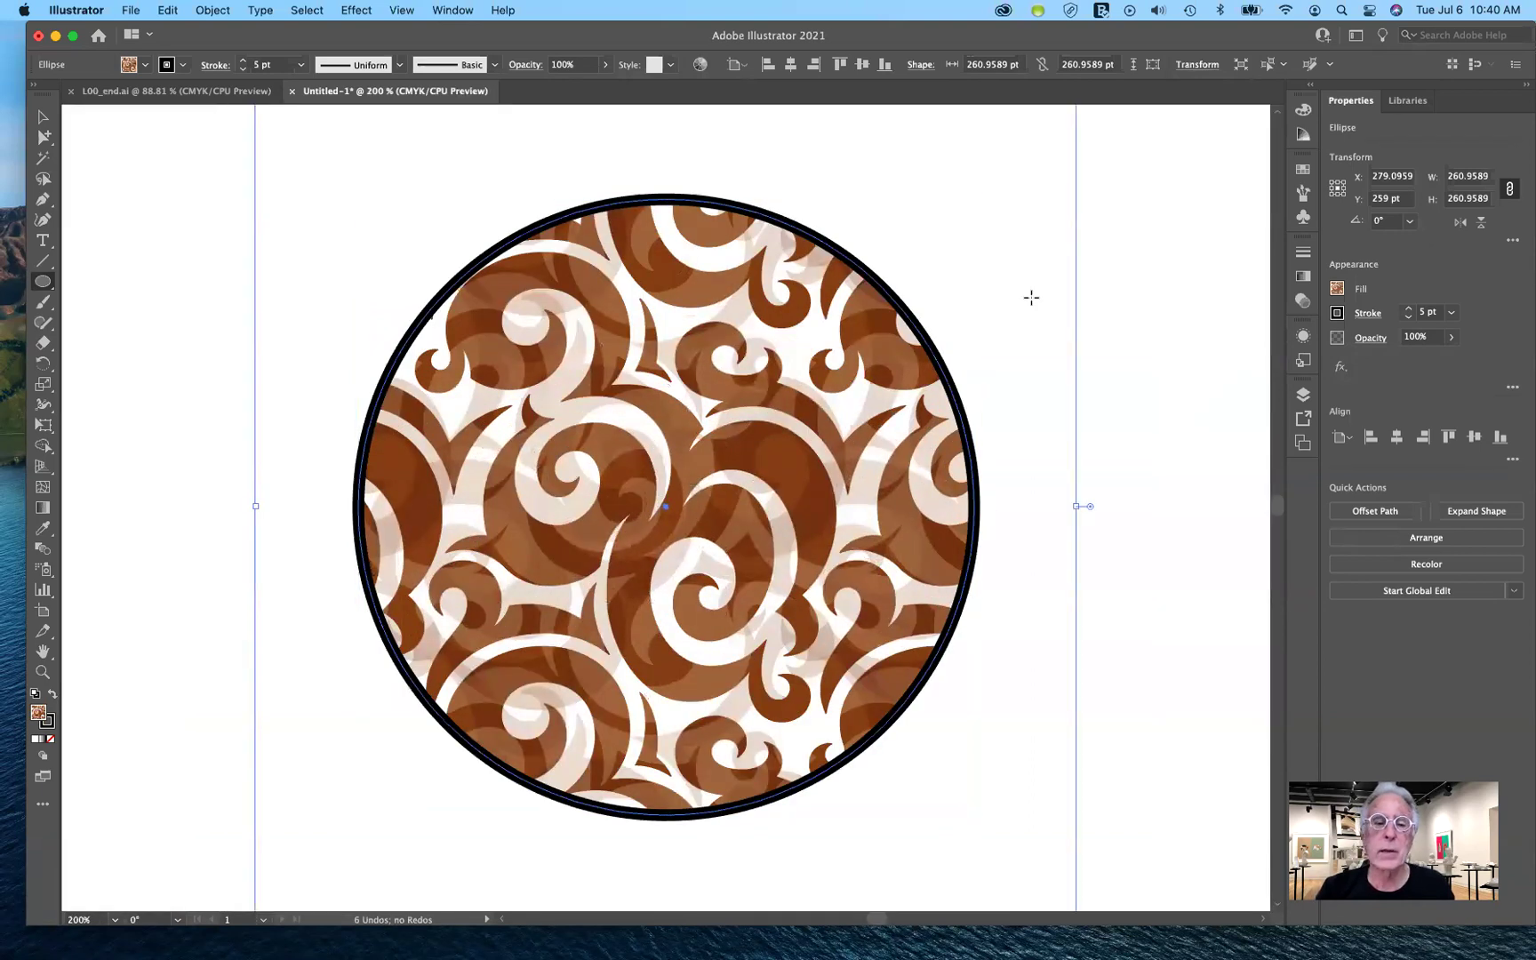
key("super+equal")
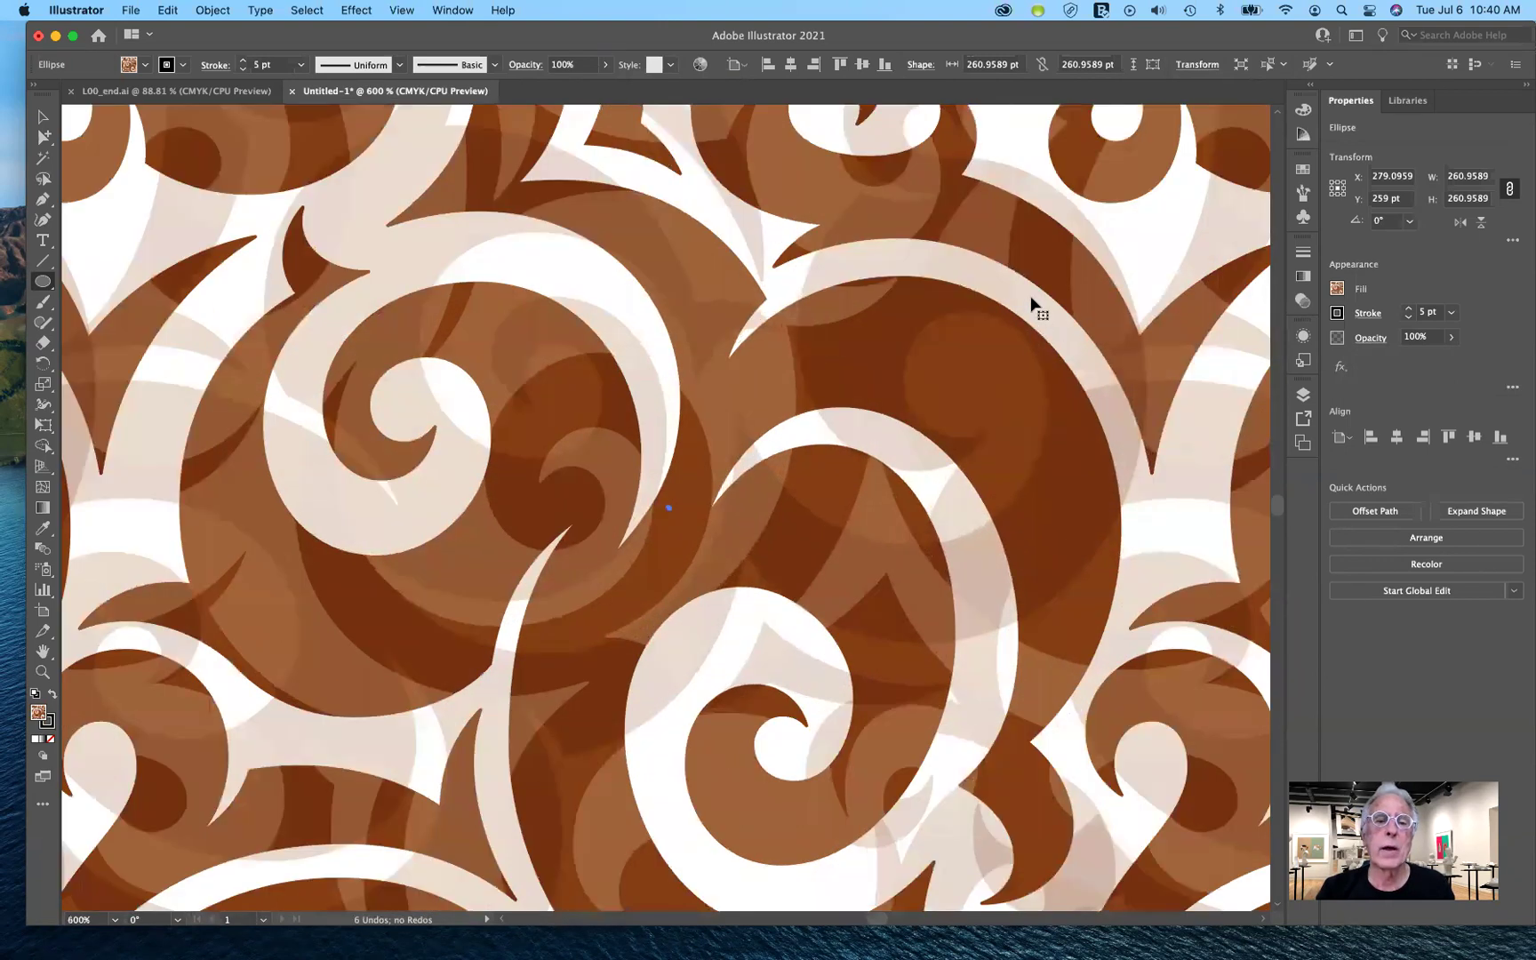
key("super+equal")
key("super+equal")
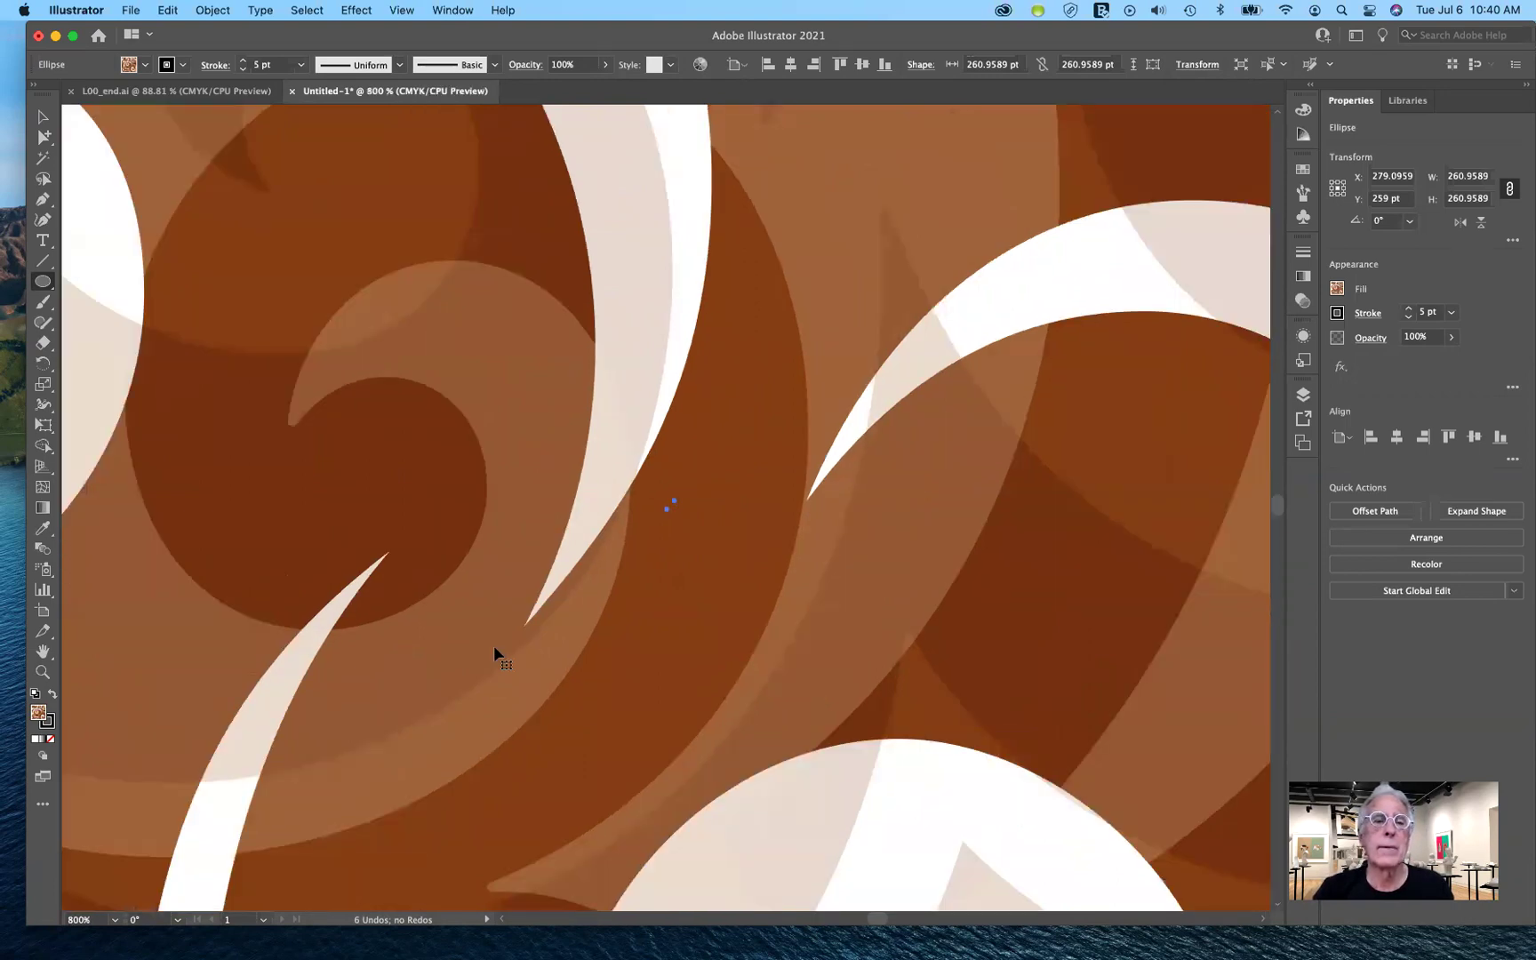
key("super+minus")
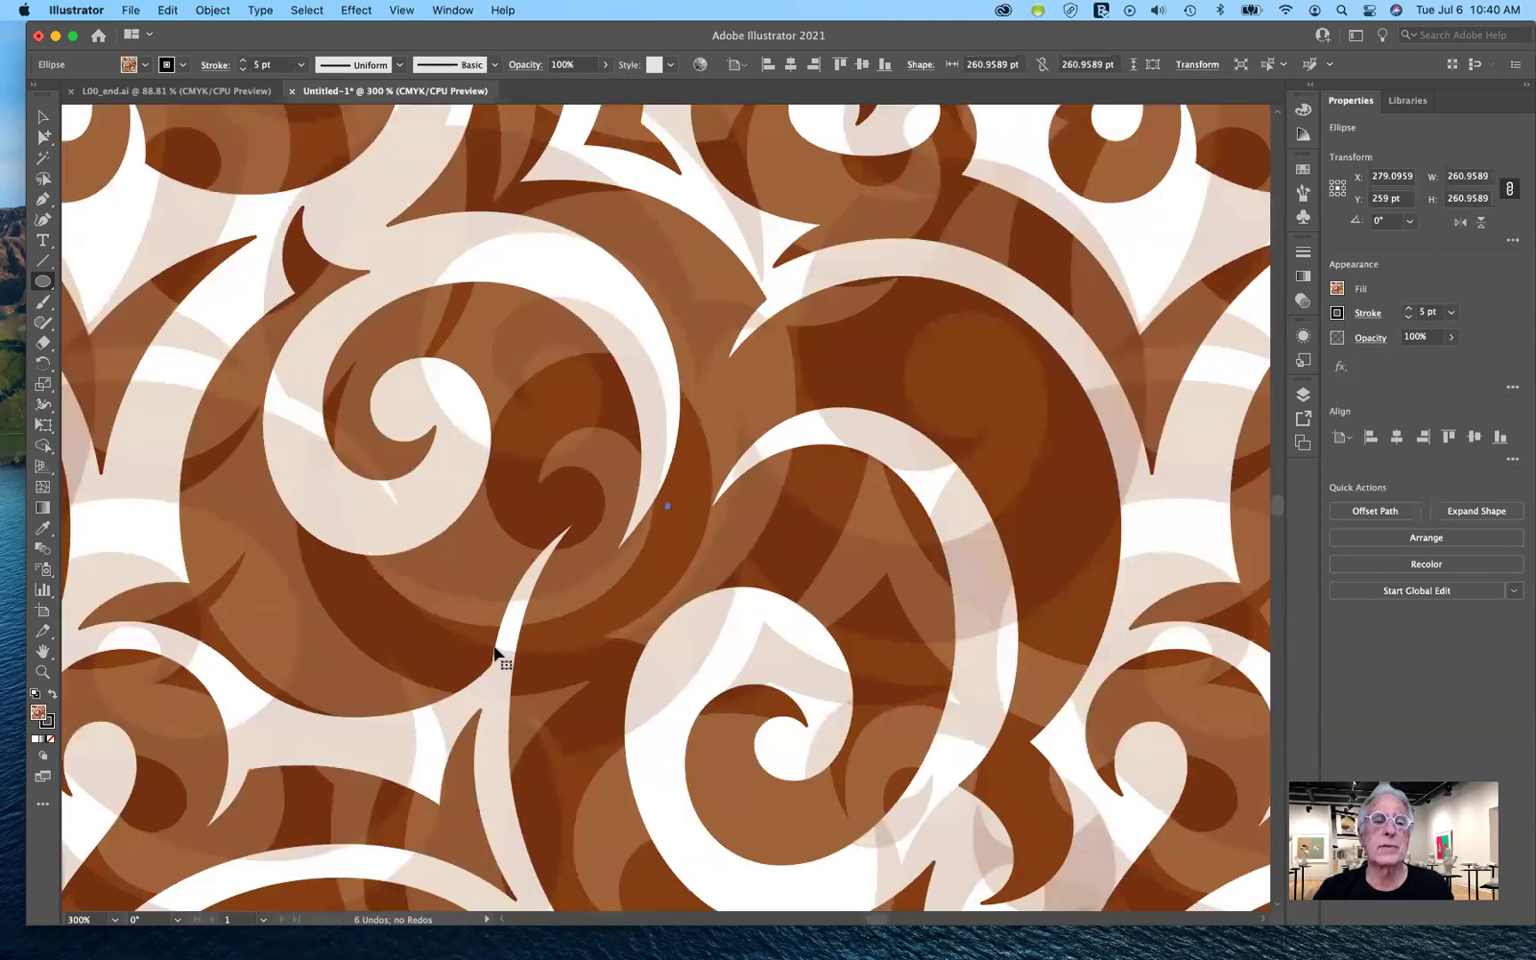
key("super+minus")
key("super+minus")
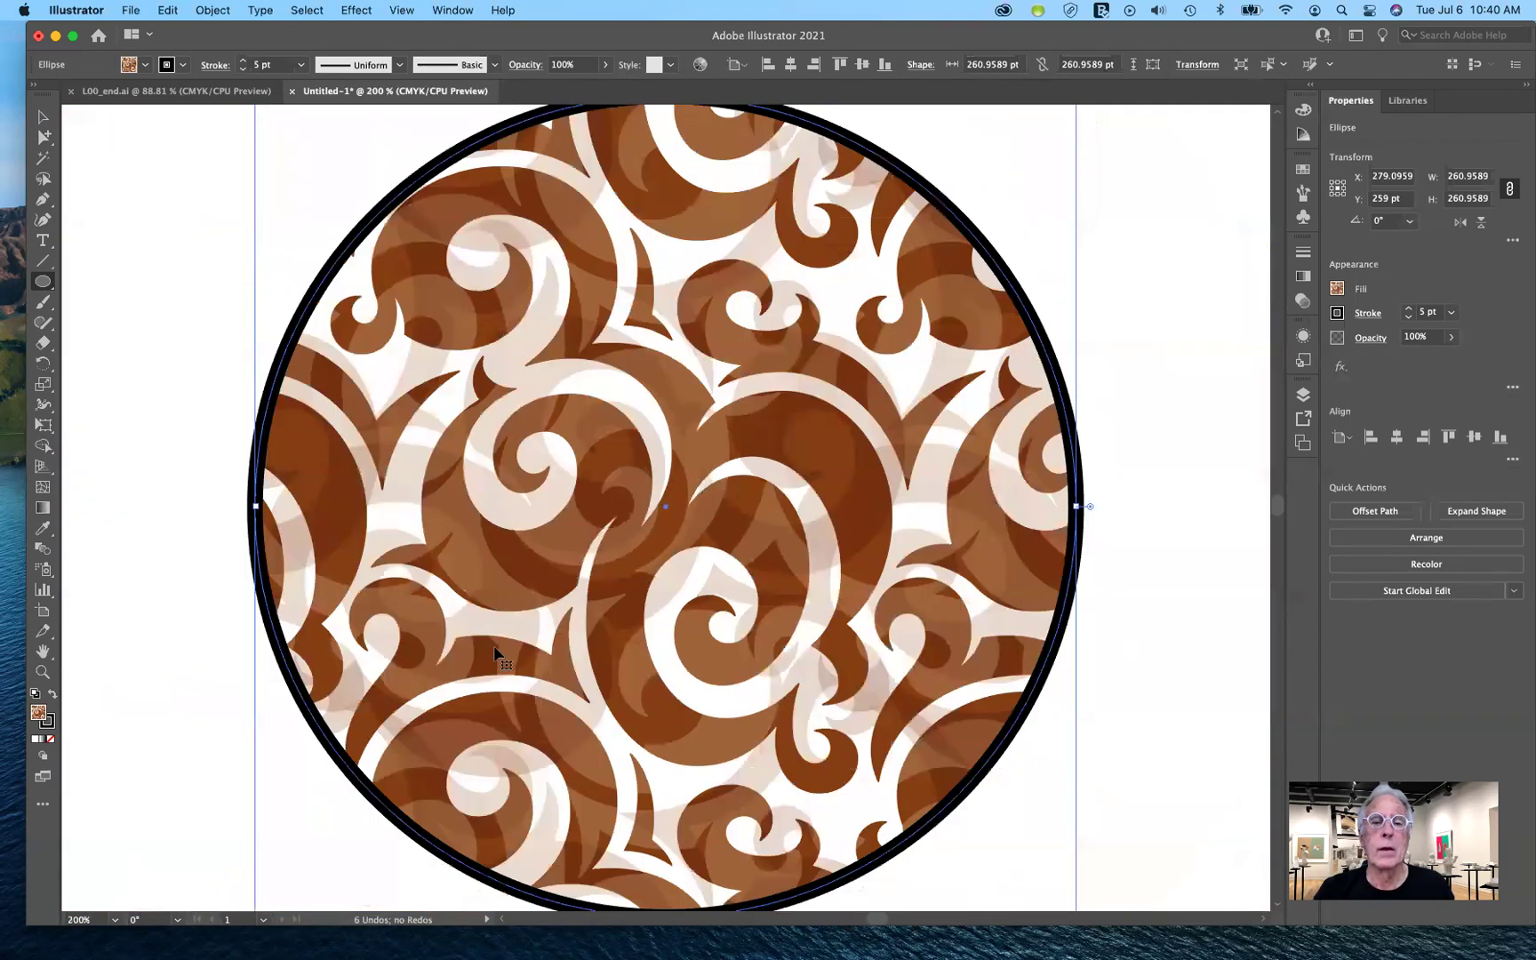
key("super+minus")
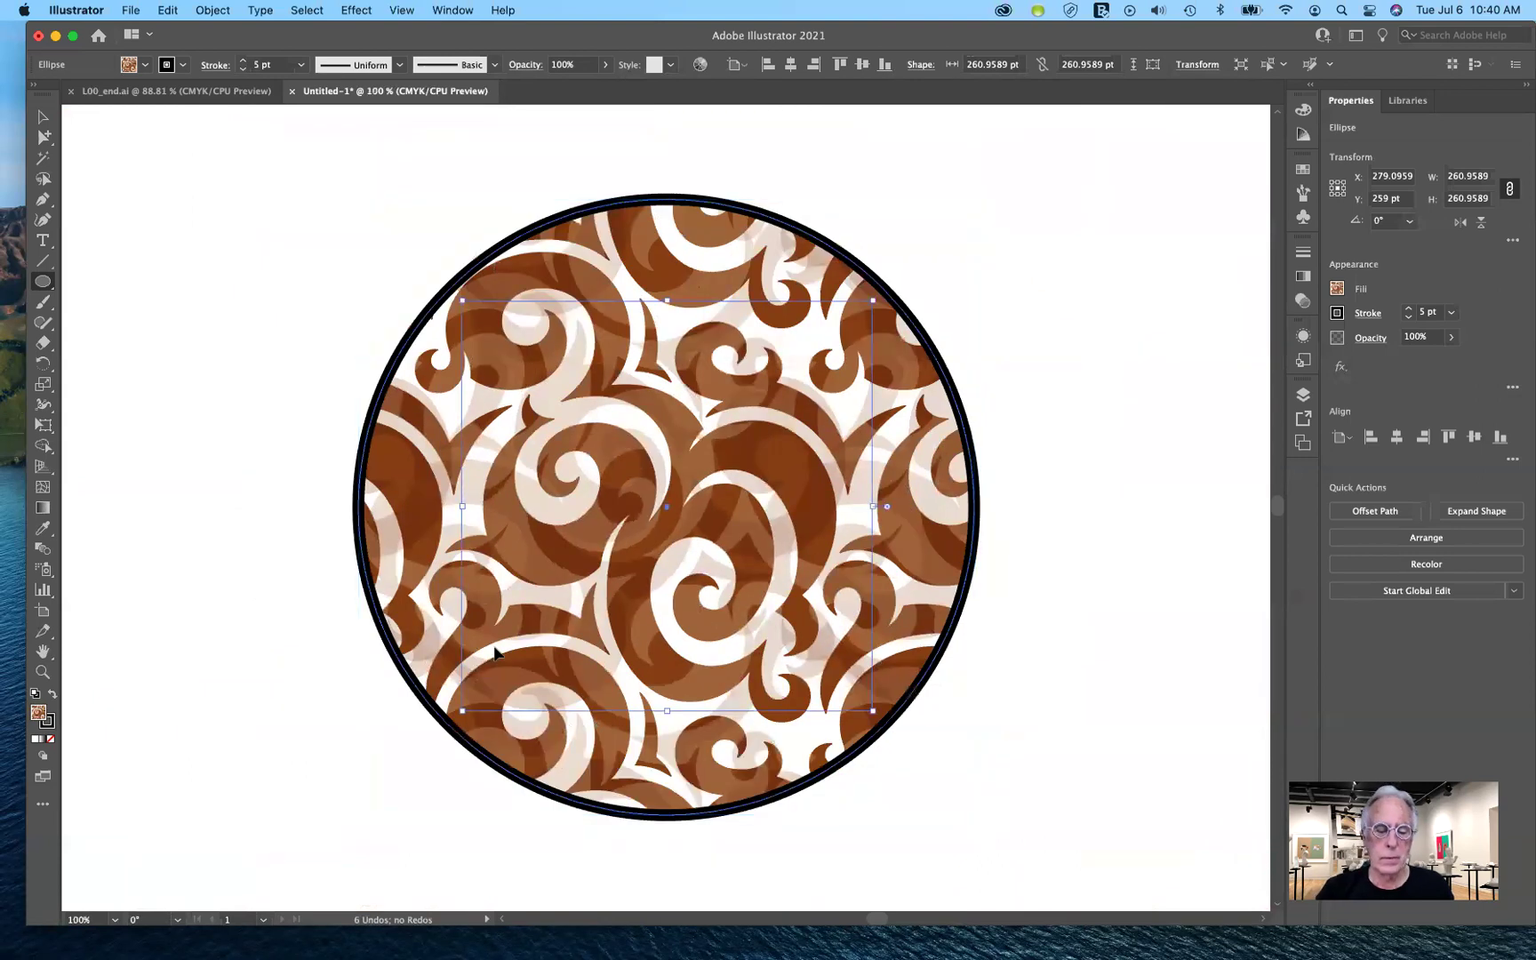
scroll(496, 647, "down", 5)
scroll(495, 647, "right", 5)
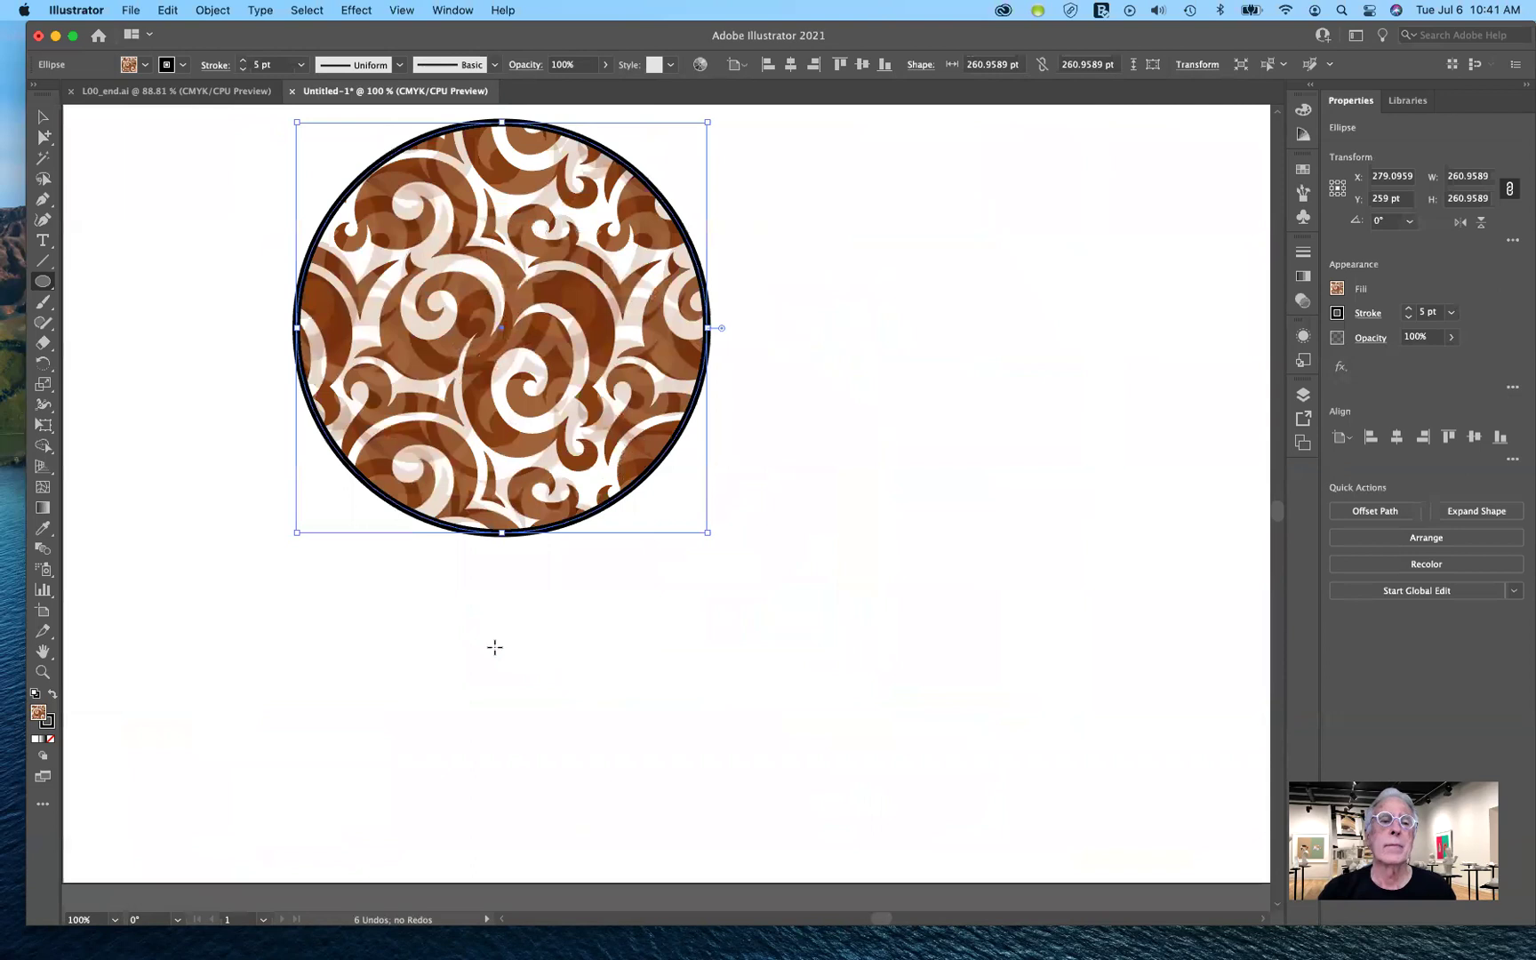
scroll(495, 647, "up", 3)
scroll(495, 647, "left", 2)
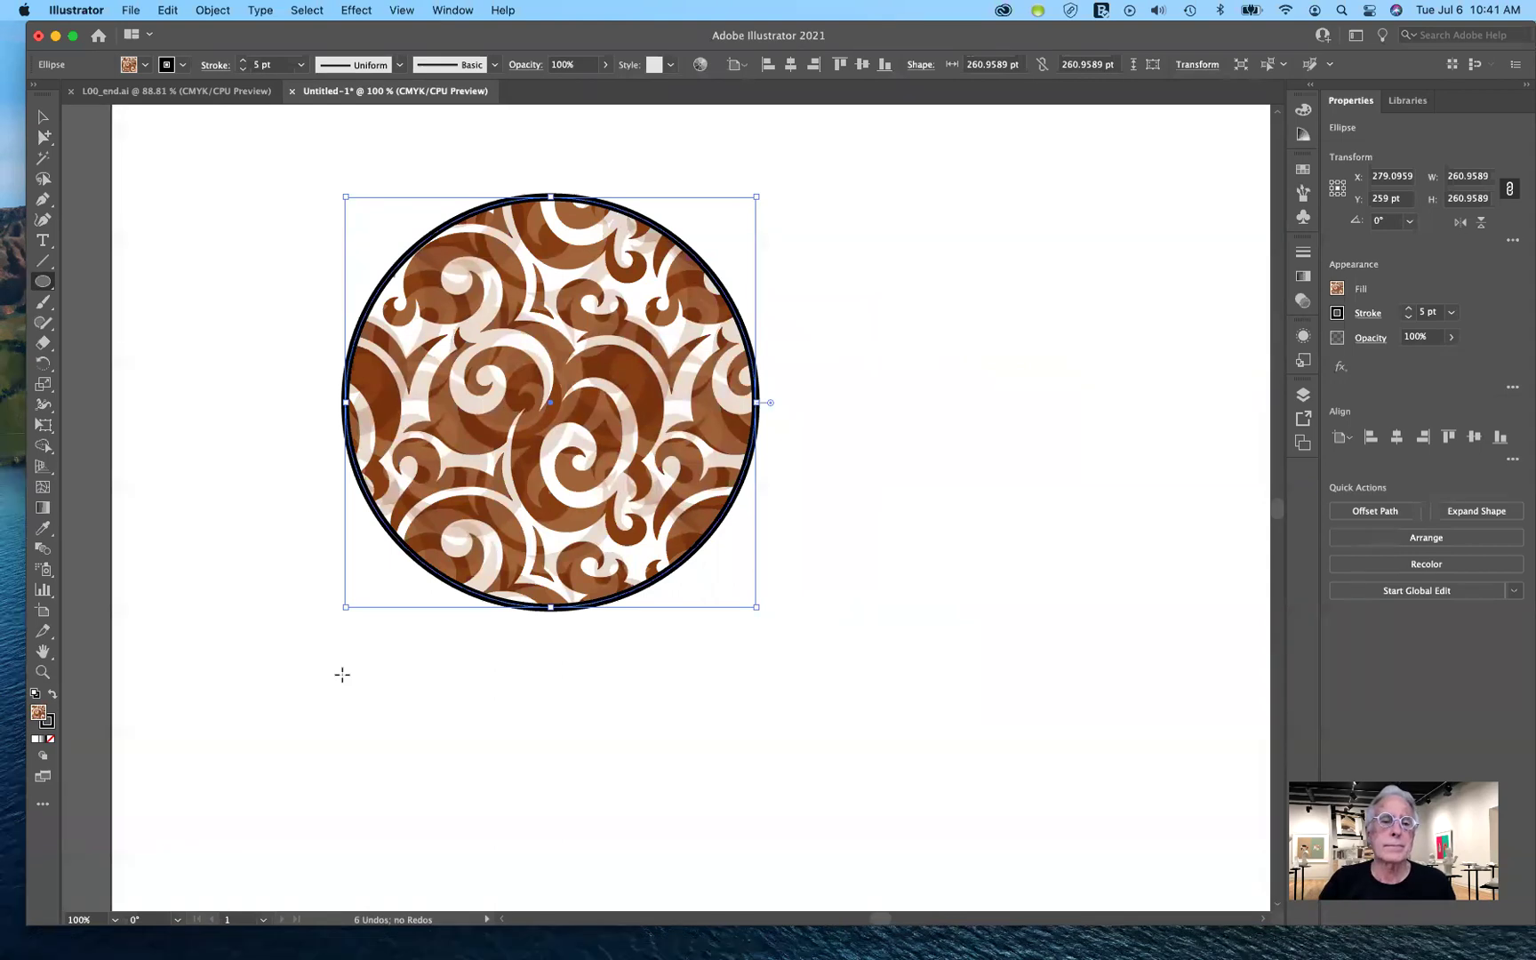
- Duplicate the patterned circle and place the copy to the right so it partly overlaps the original
left_click(42, 116)
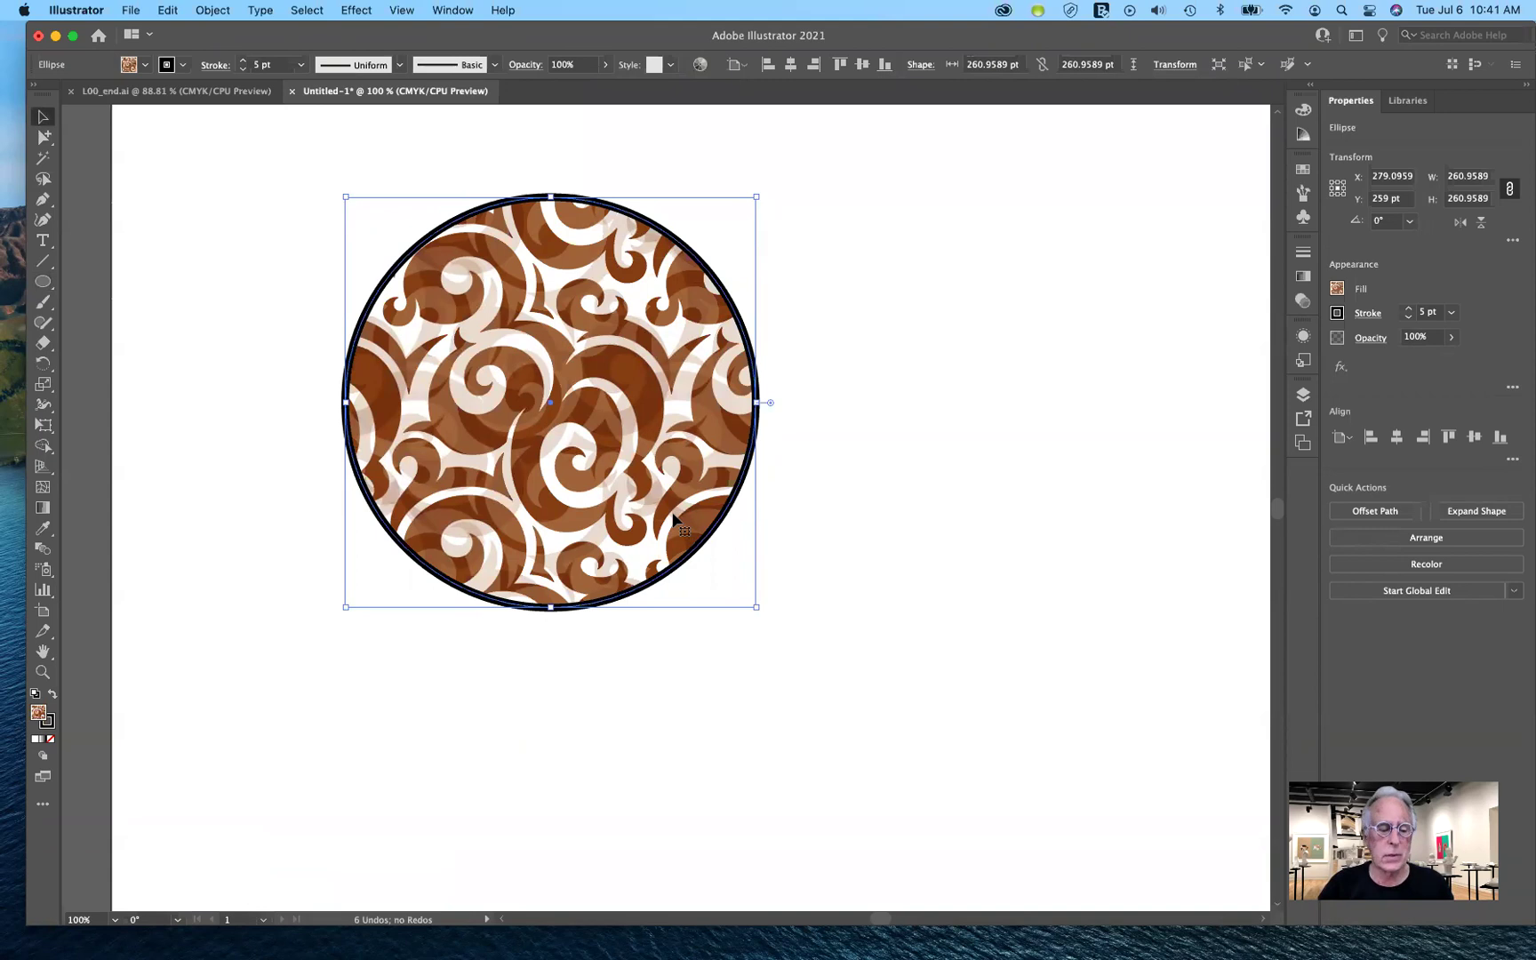
left_click_drag(711, 499, 887, 500)
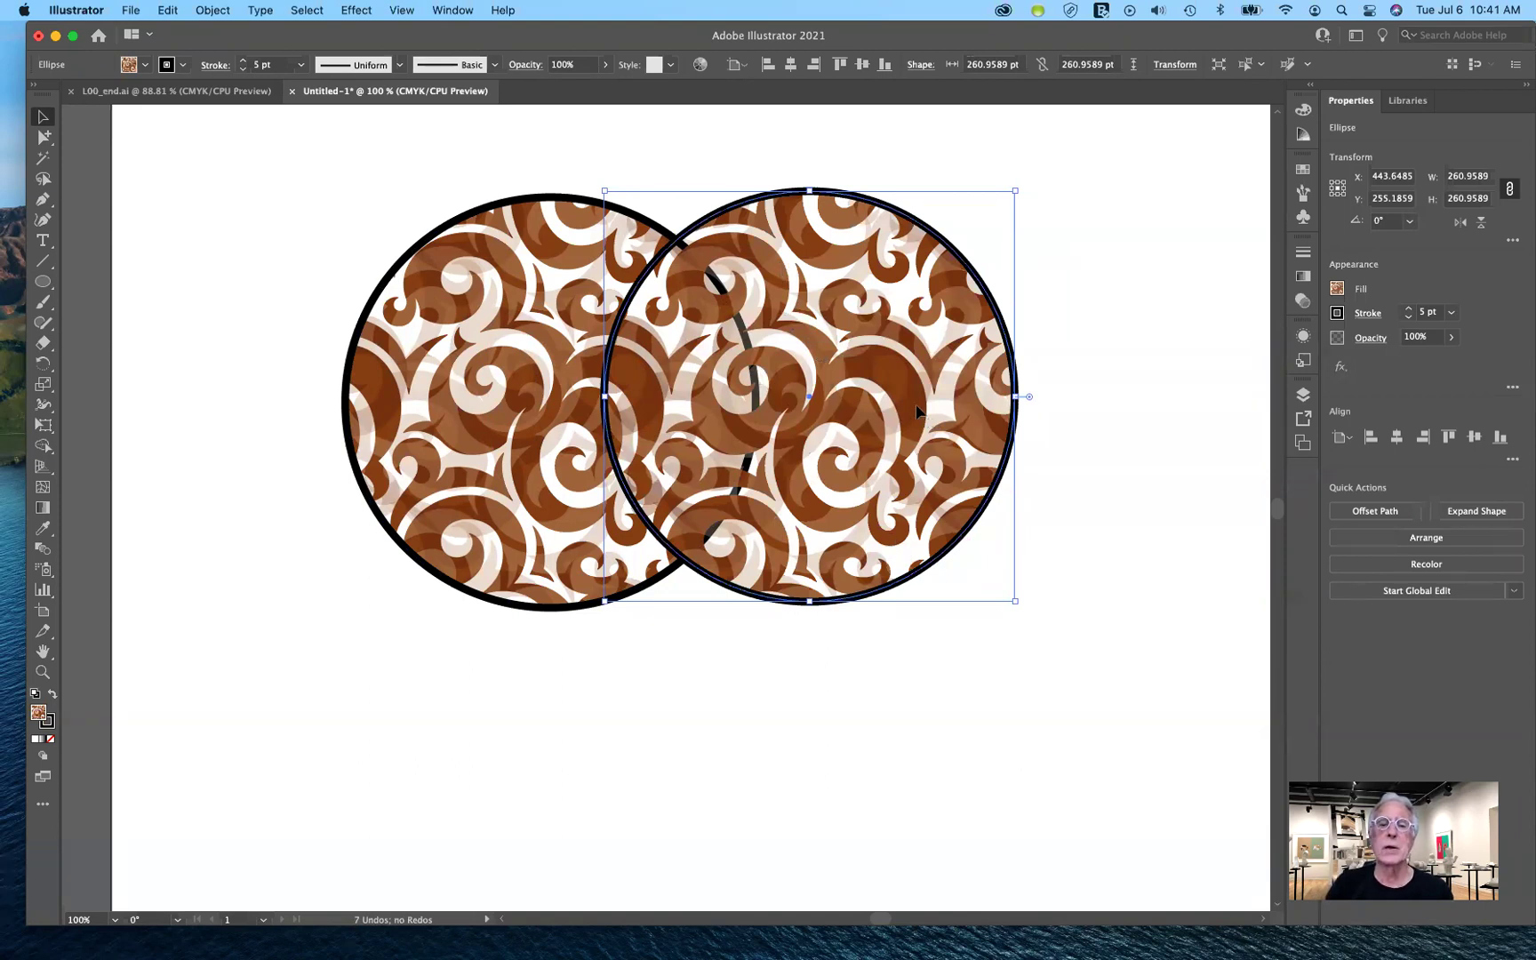
left_click_drag(913, 416, 1072, 440)
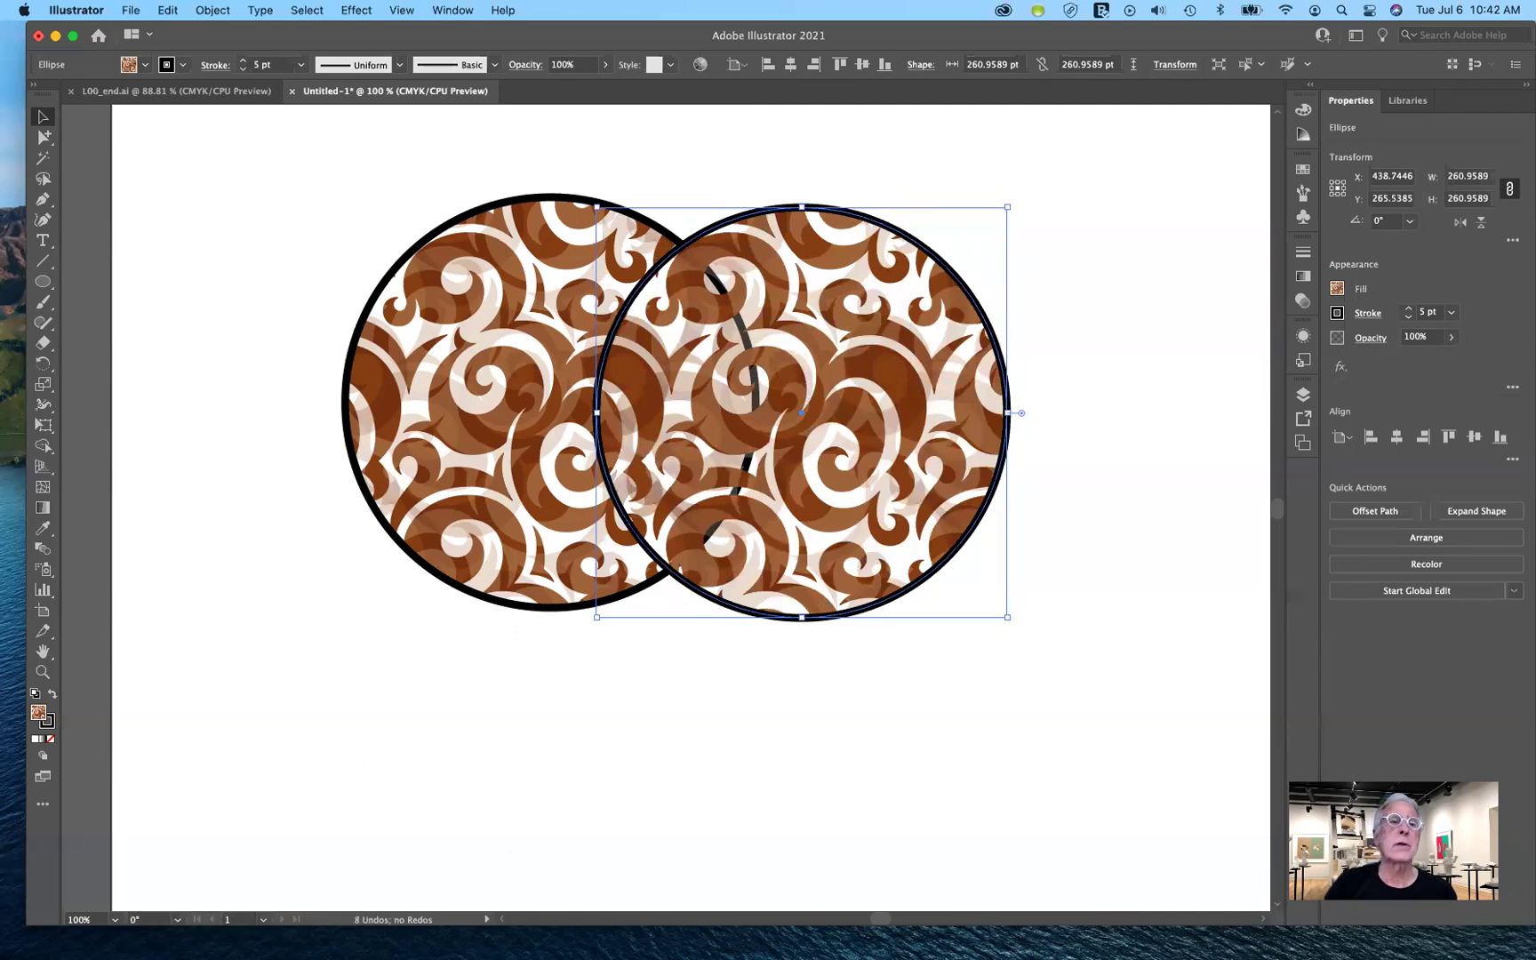
- Rasterize the duplicate circle in CMYK at Screen (72 ppi) resolution with a white background
left_click(229, 12)
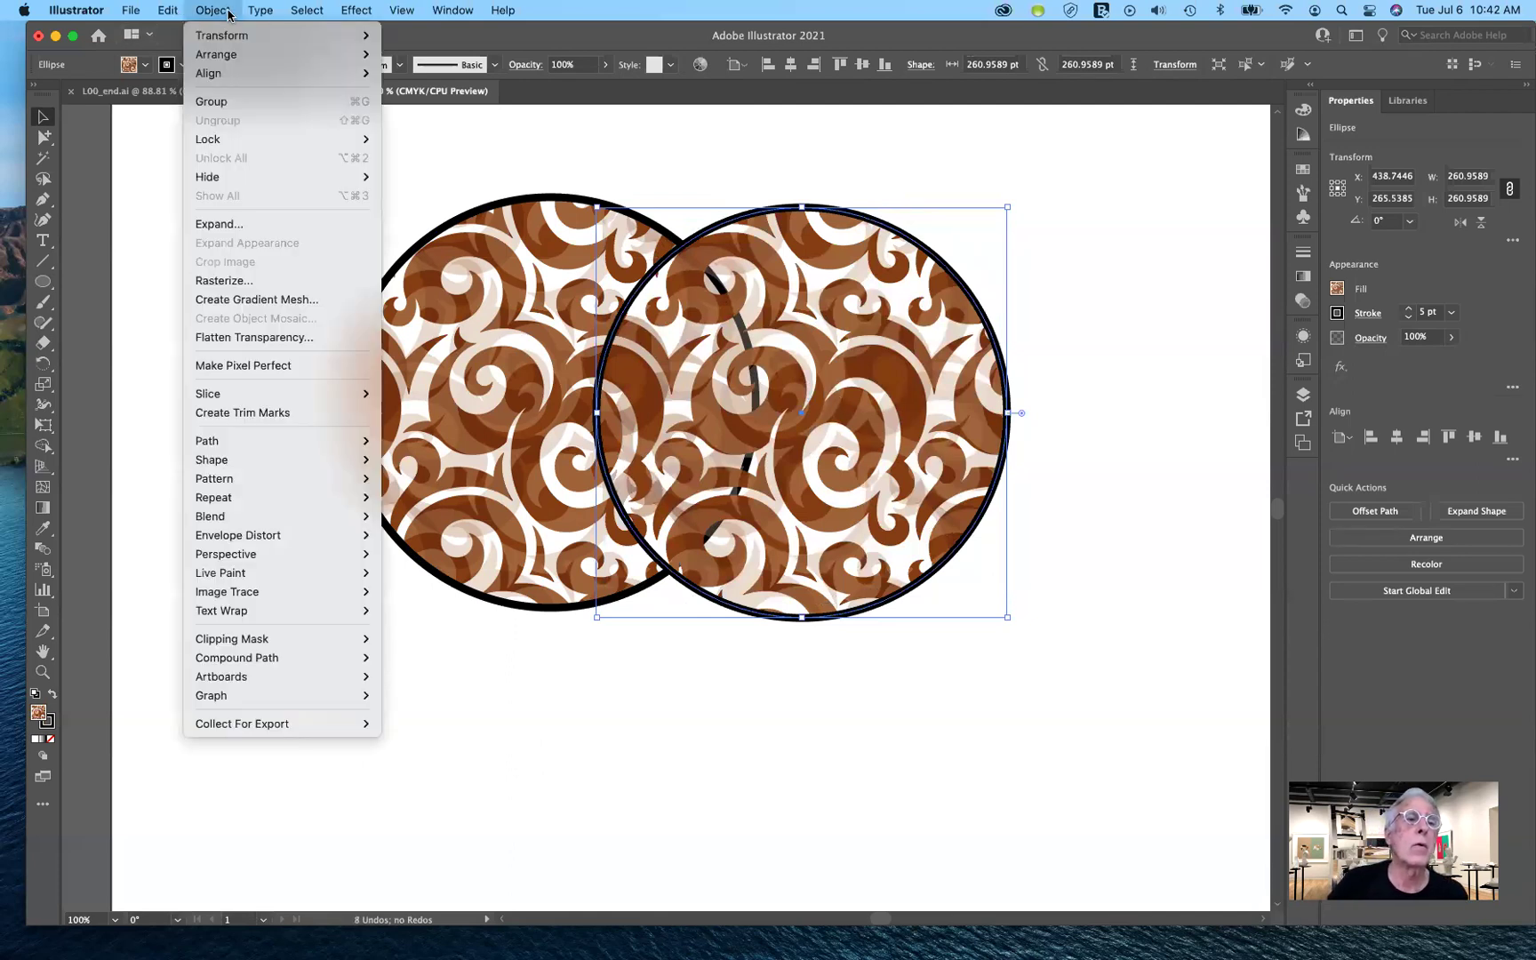
left_click(270, 282)
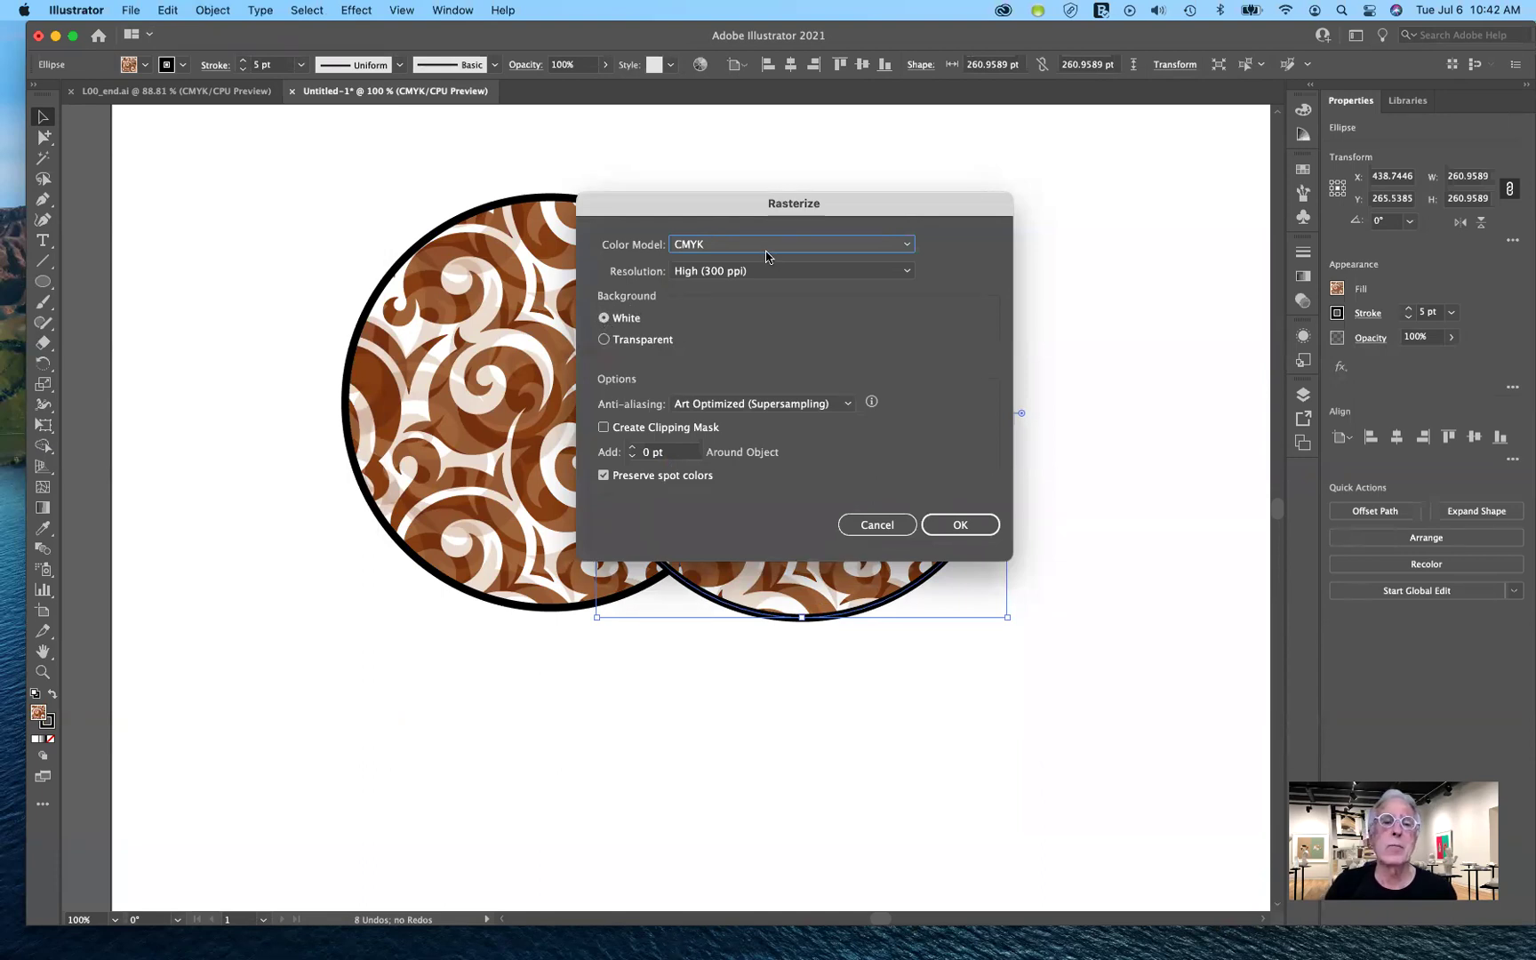
left_click(906, 271)
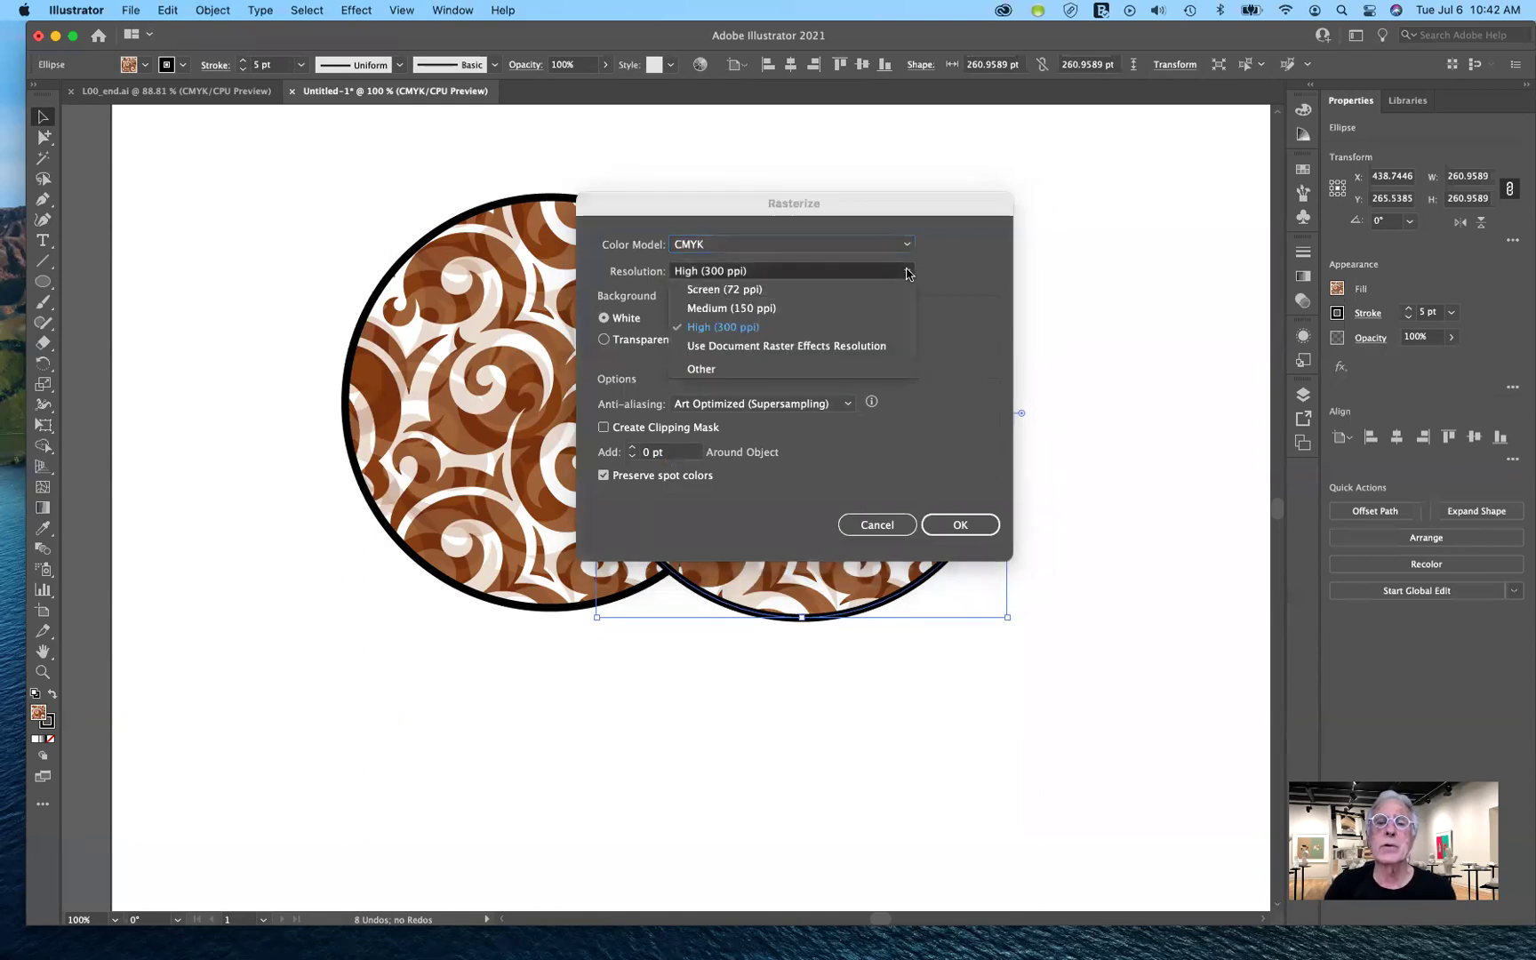
left_click(846, 296)
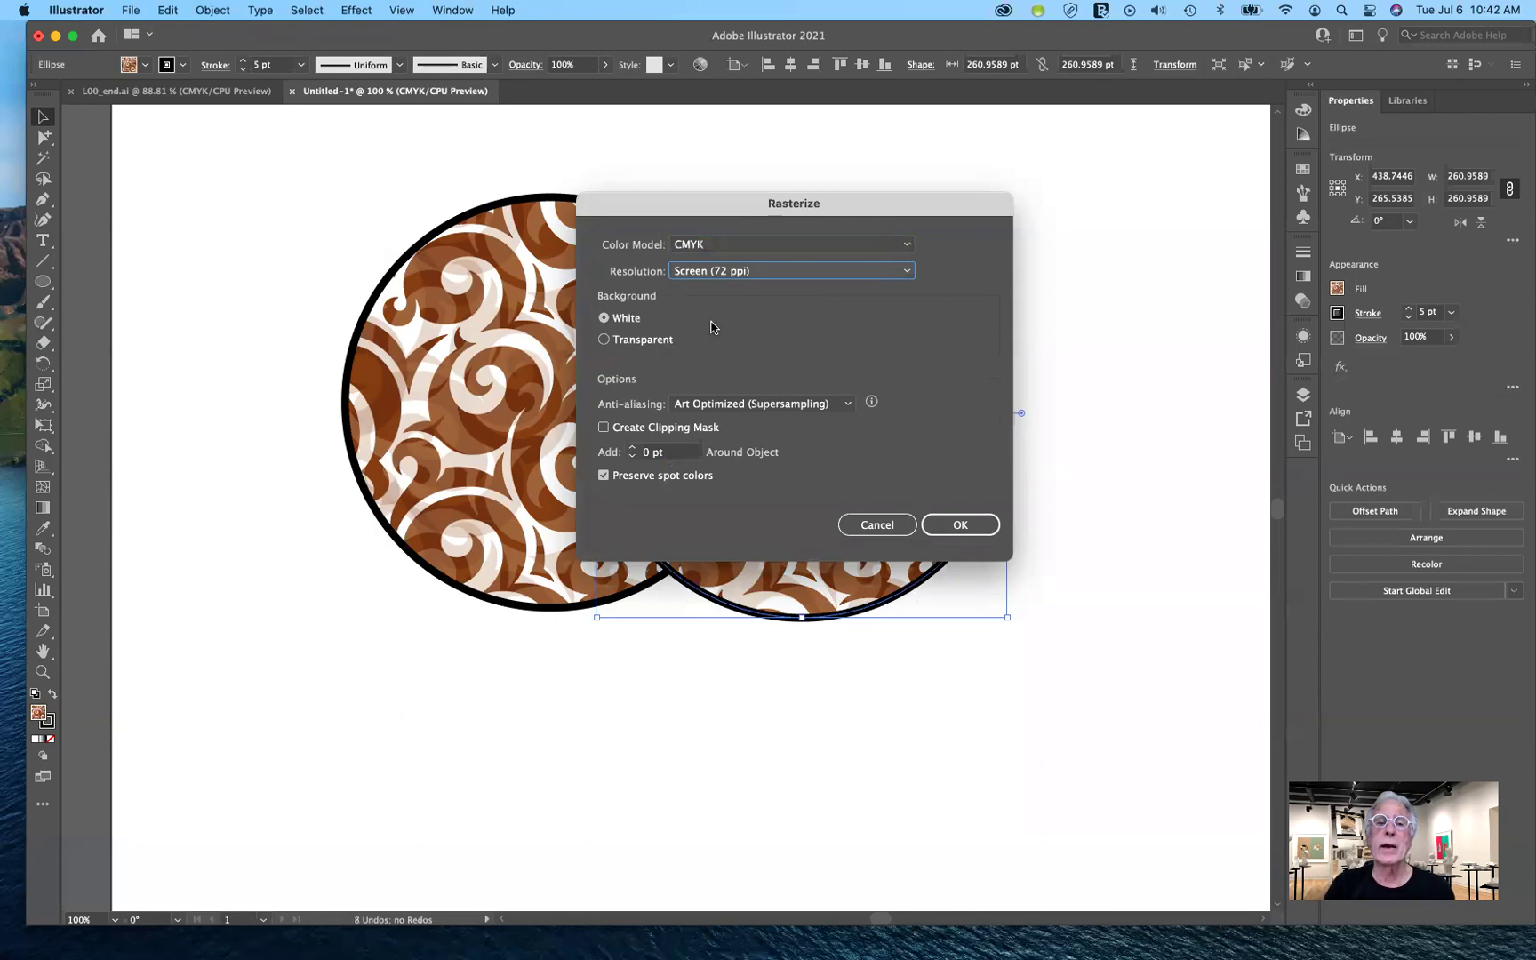
left_click(975, 526)
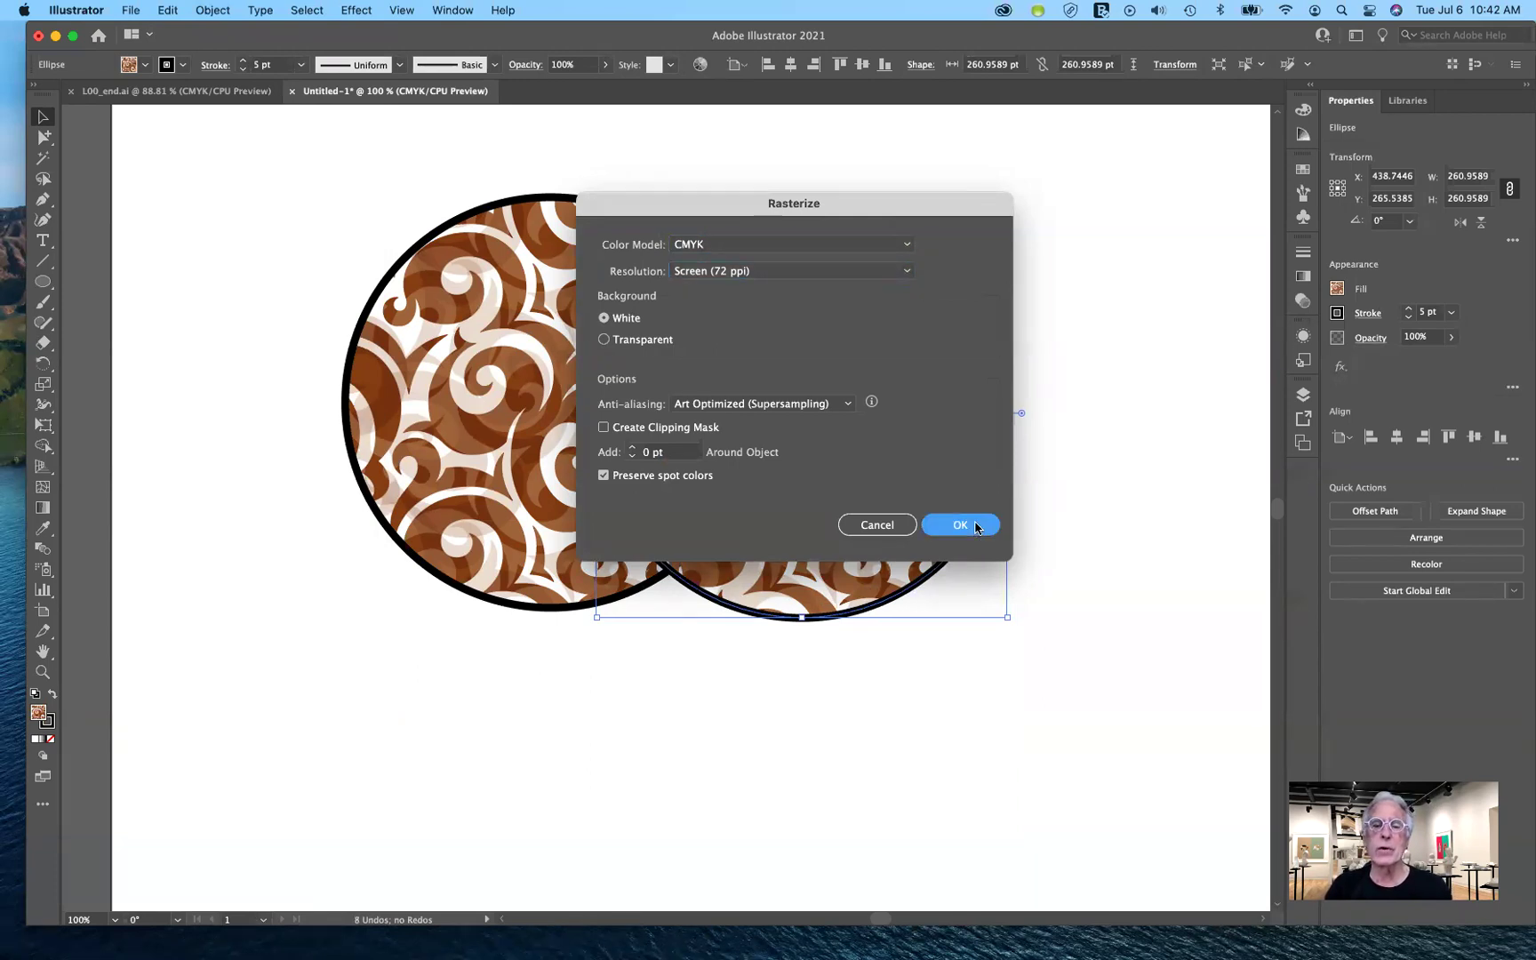
left_click(960, 524)
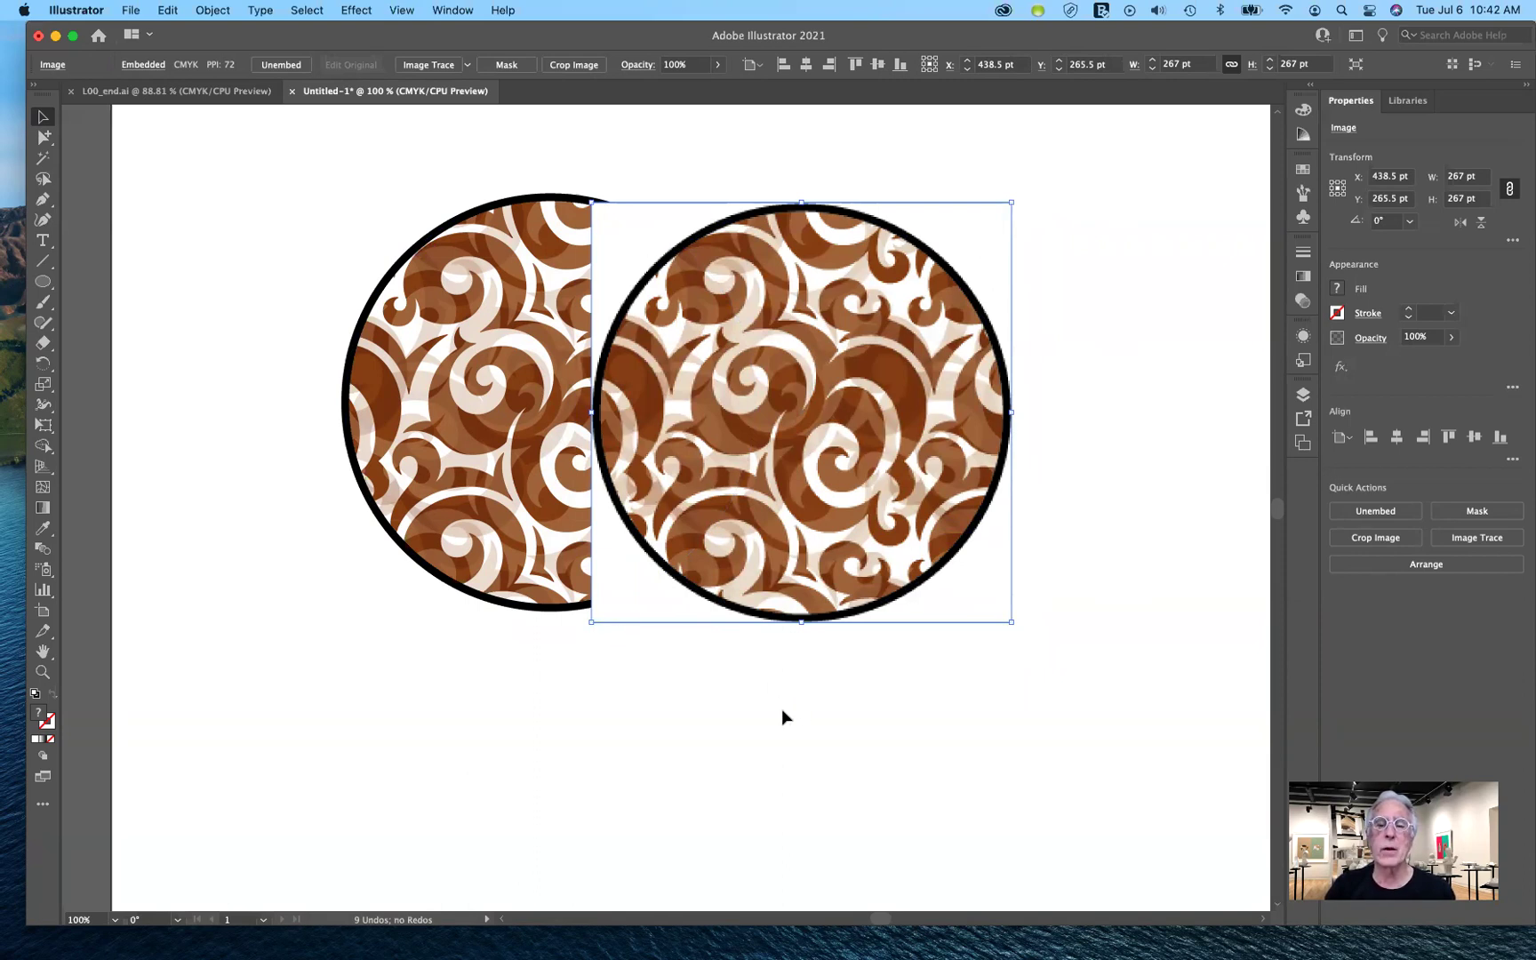
- Compare the edges of the rasterized and vector circles up close, and close the untitled document without saving
scroll(699, 690, "up", 5)
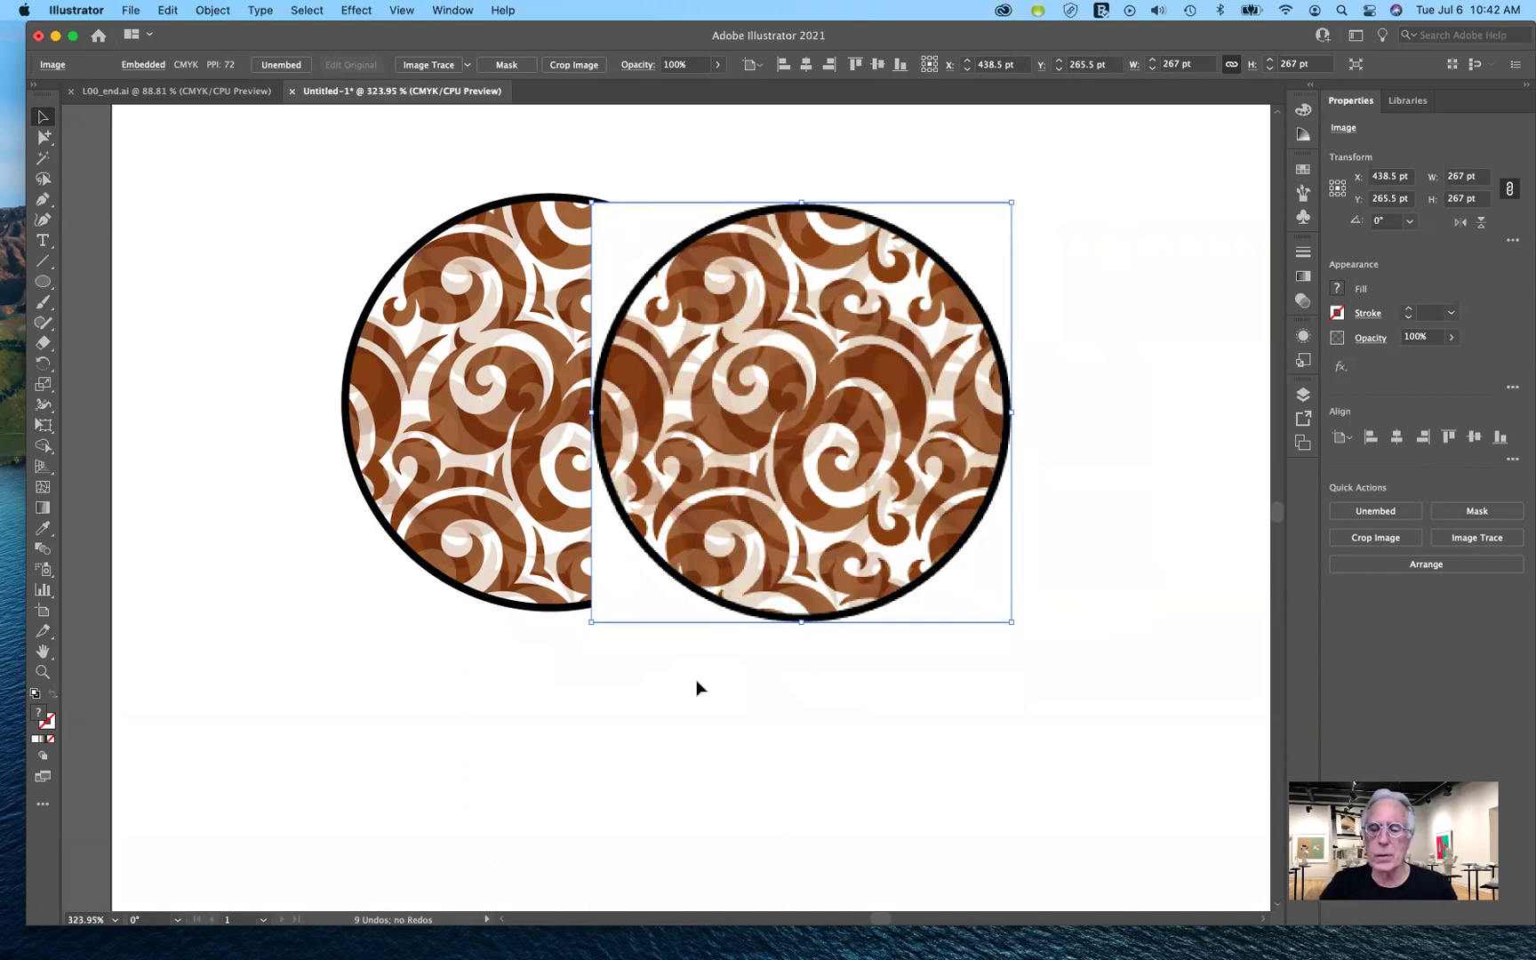
scroll(699, 689, "up", 2)
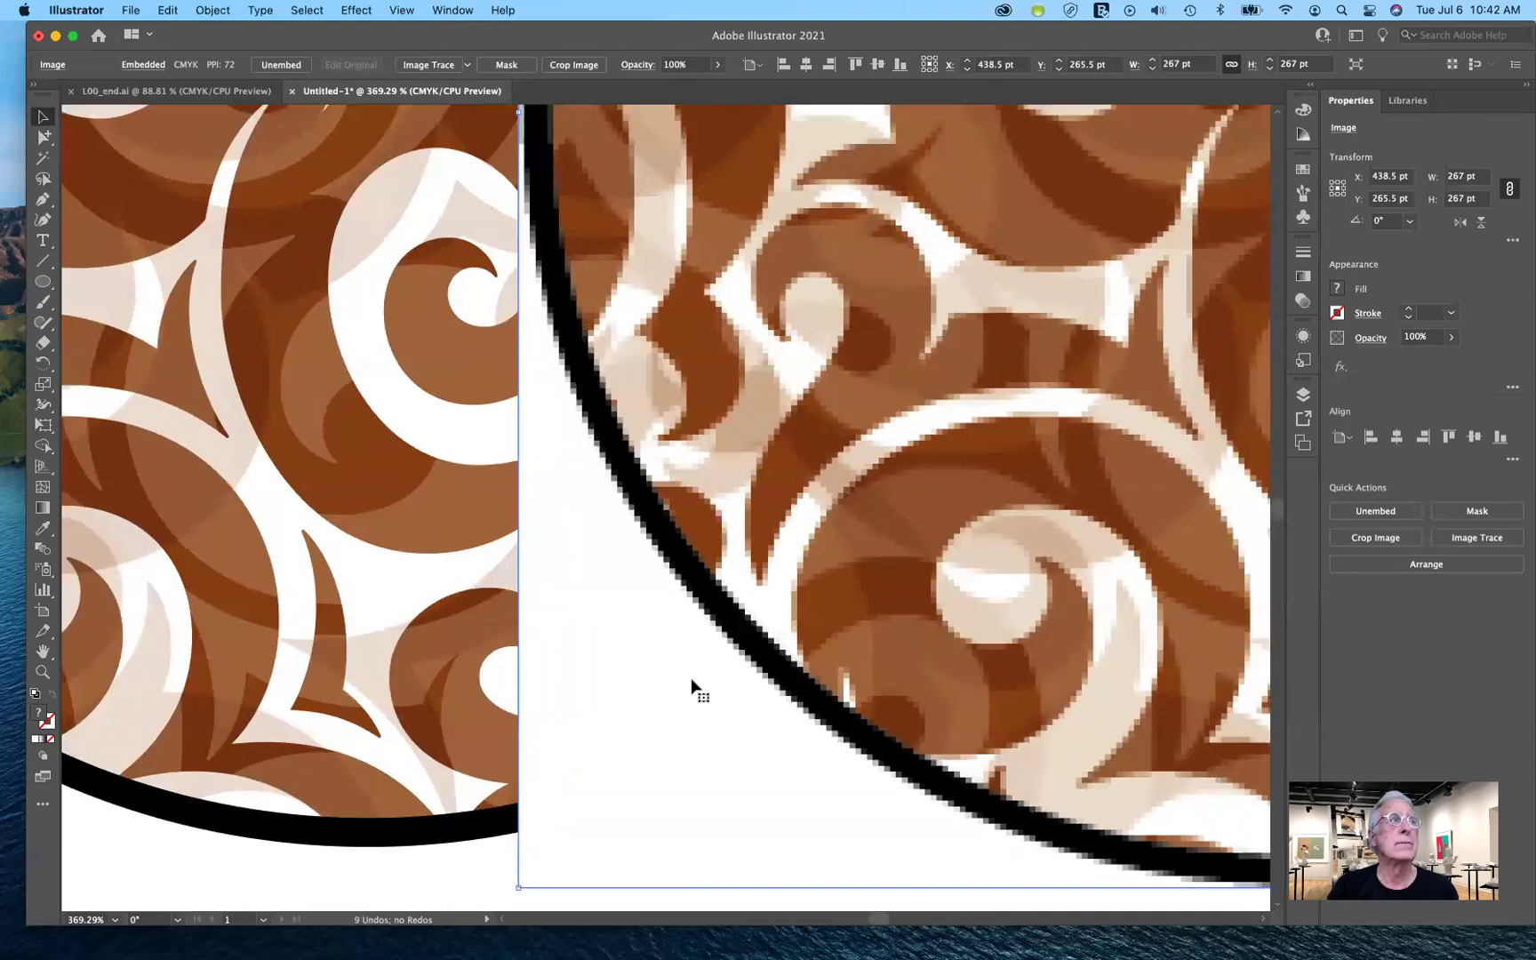
scroll(693, 684, "down", 3)
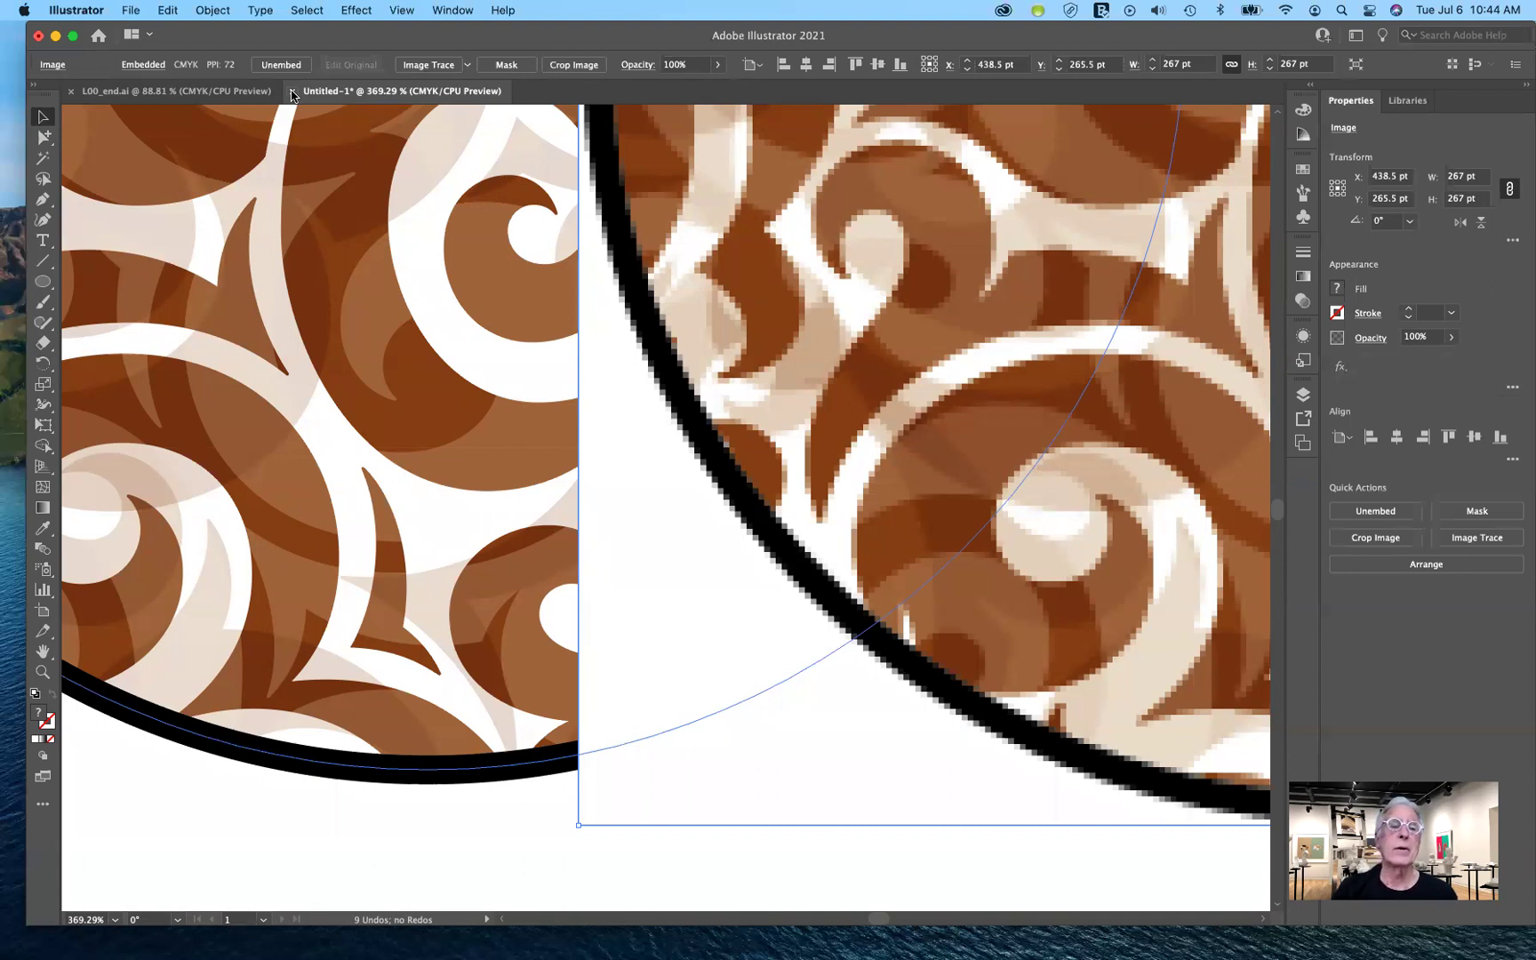
left_click(292, 93)
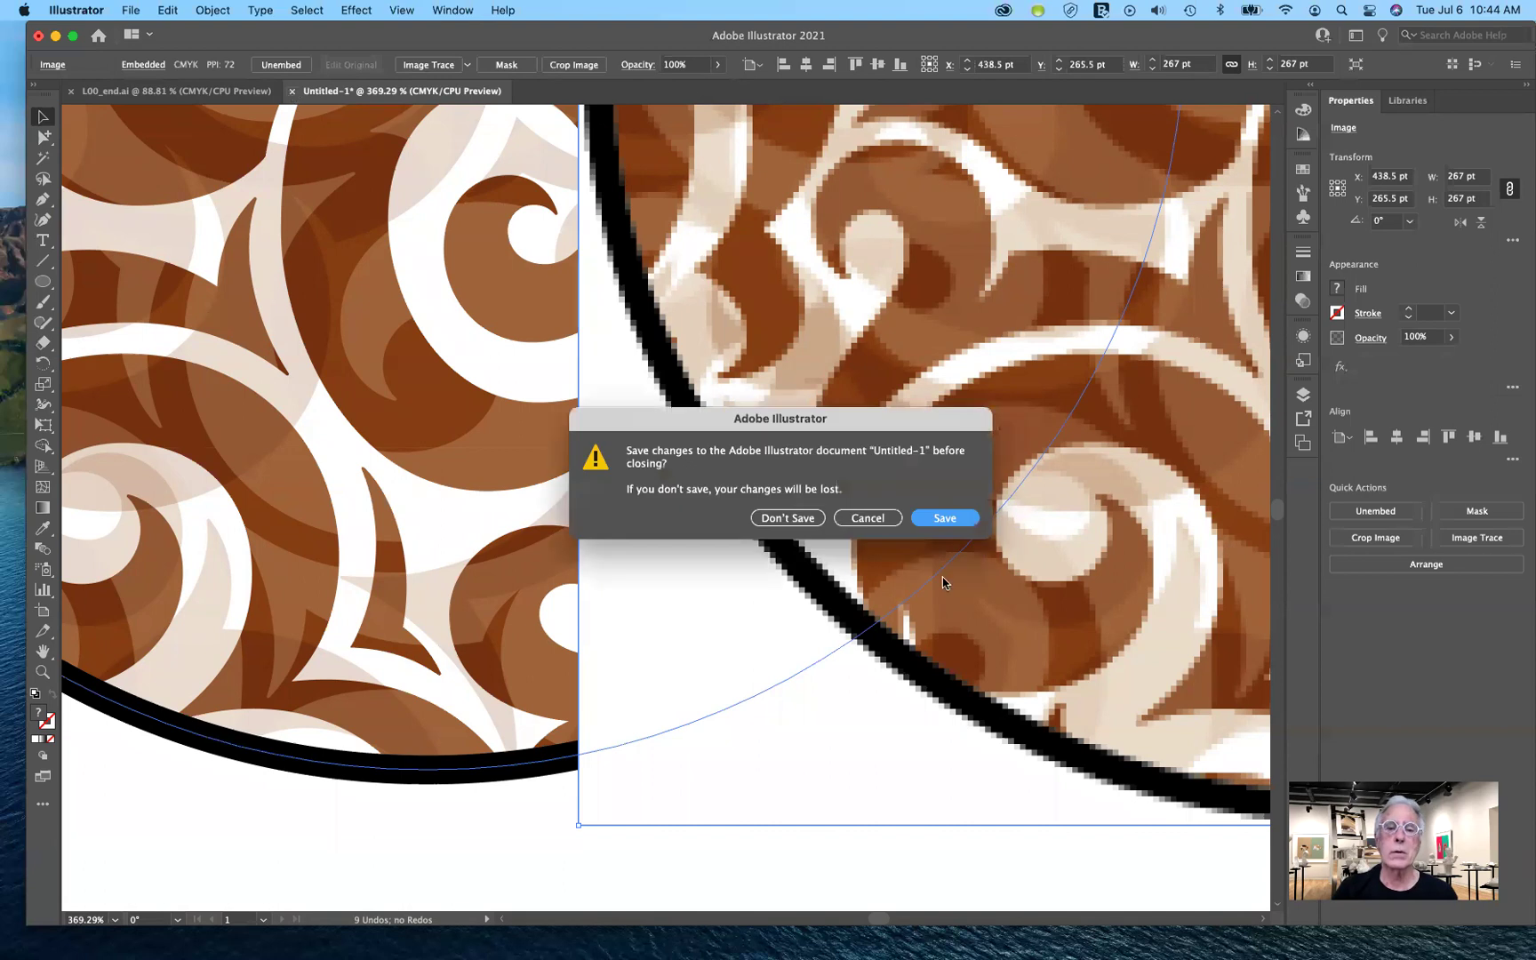
left_click(803, 520)
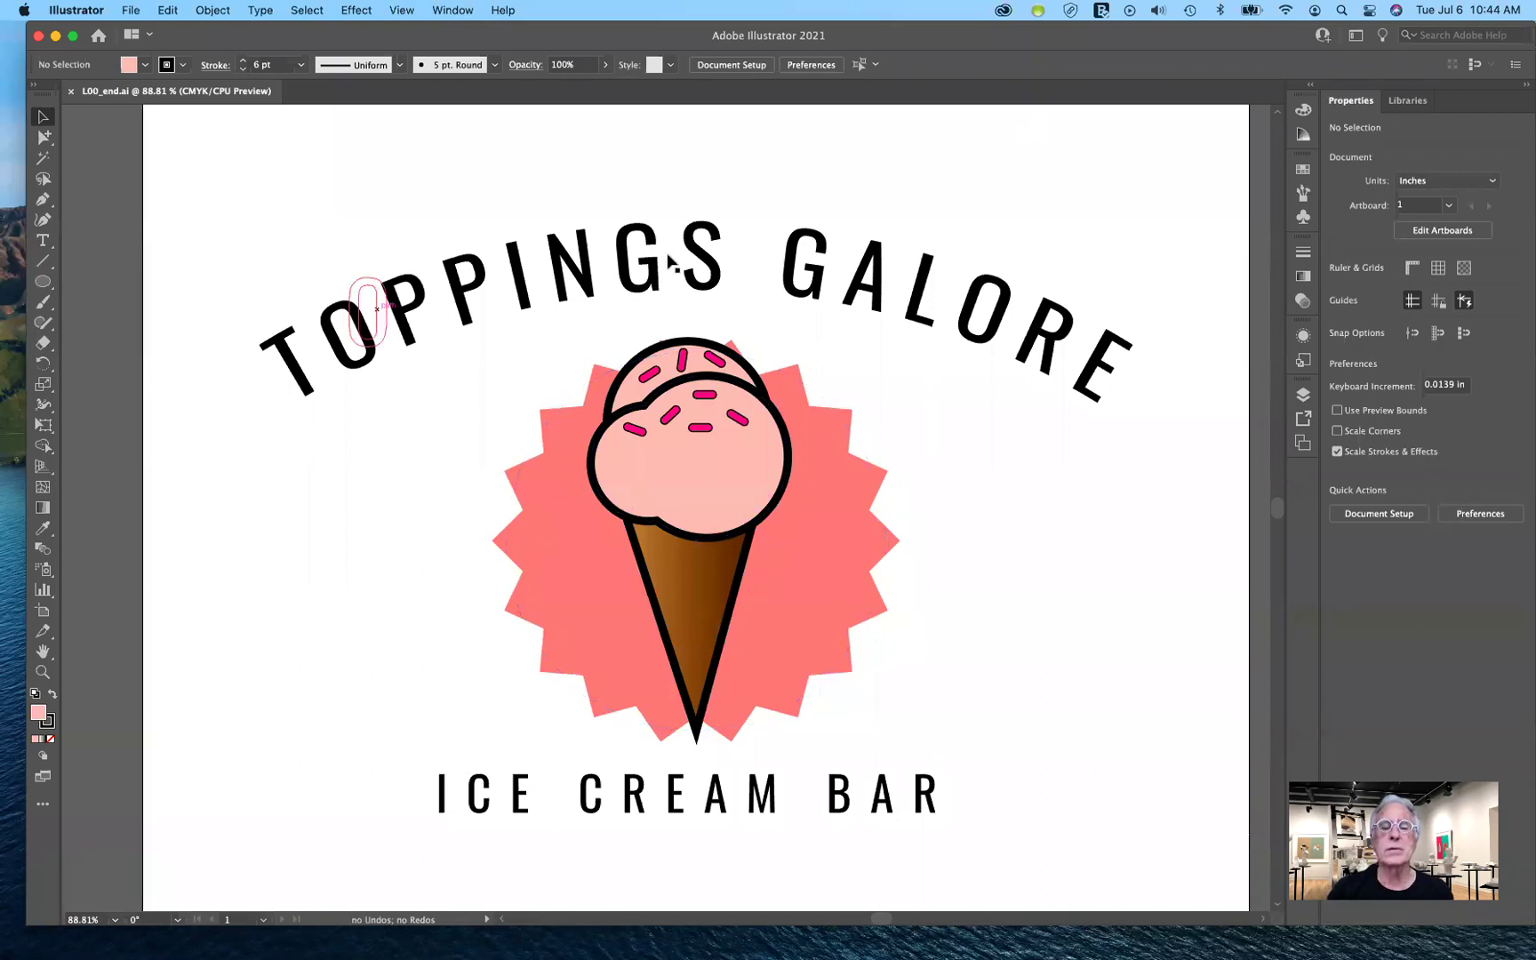
- Create a new landscape letter document measured in inches, 11 x 8.5 in, with CMYK color and one artboard
left_click(131, 12)
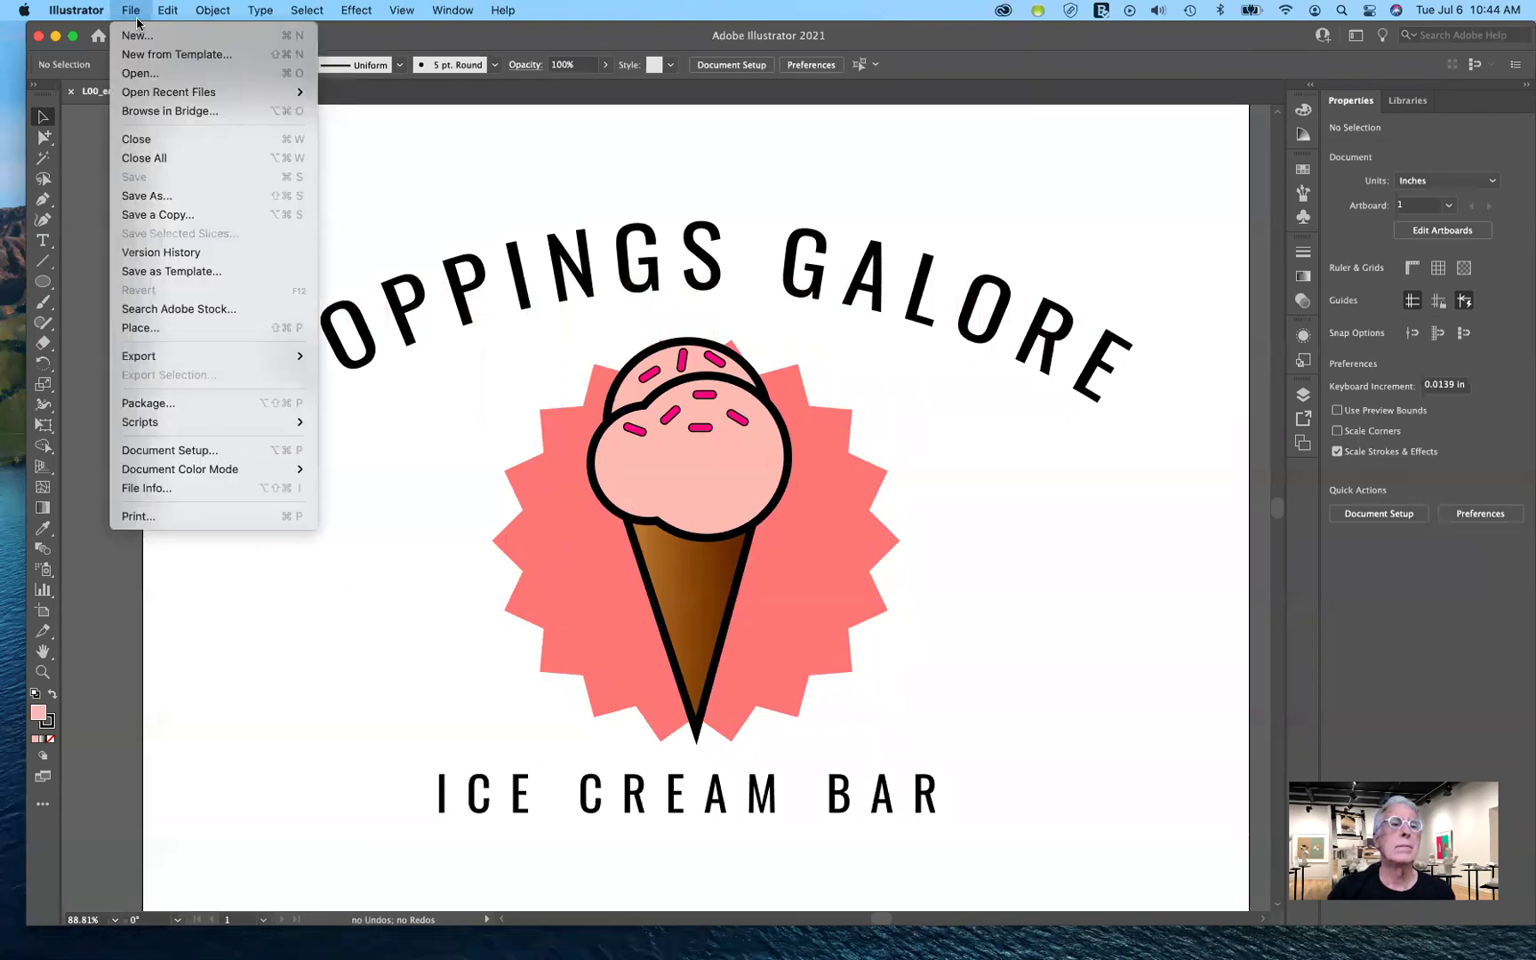
left_click(981, 464)
key("super+n")
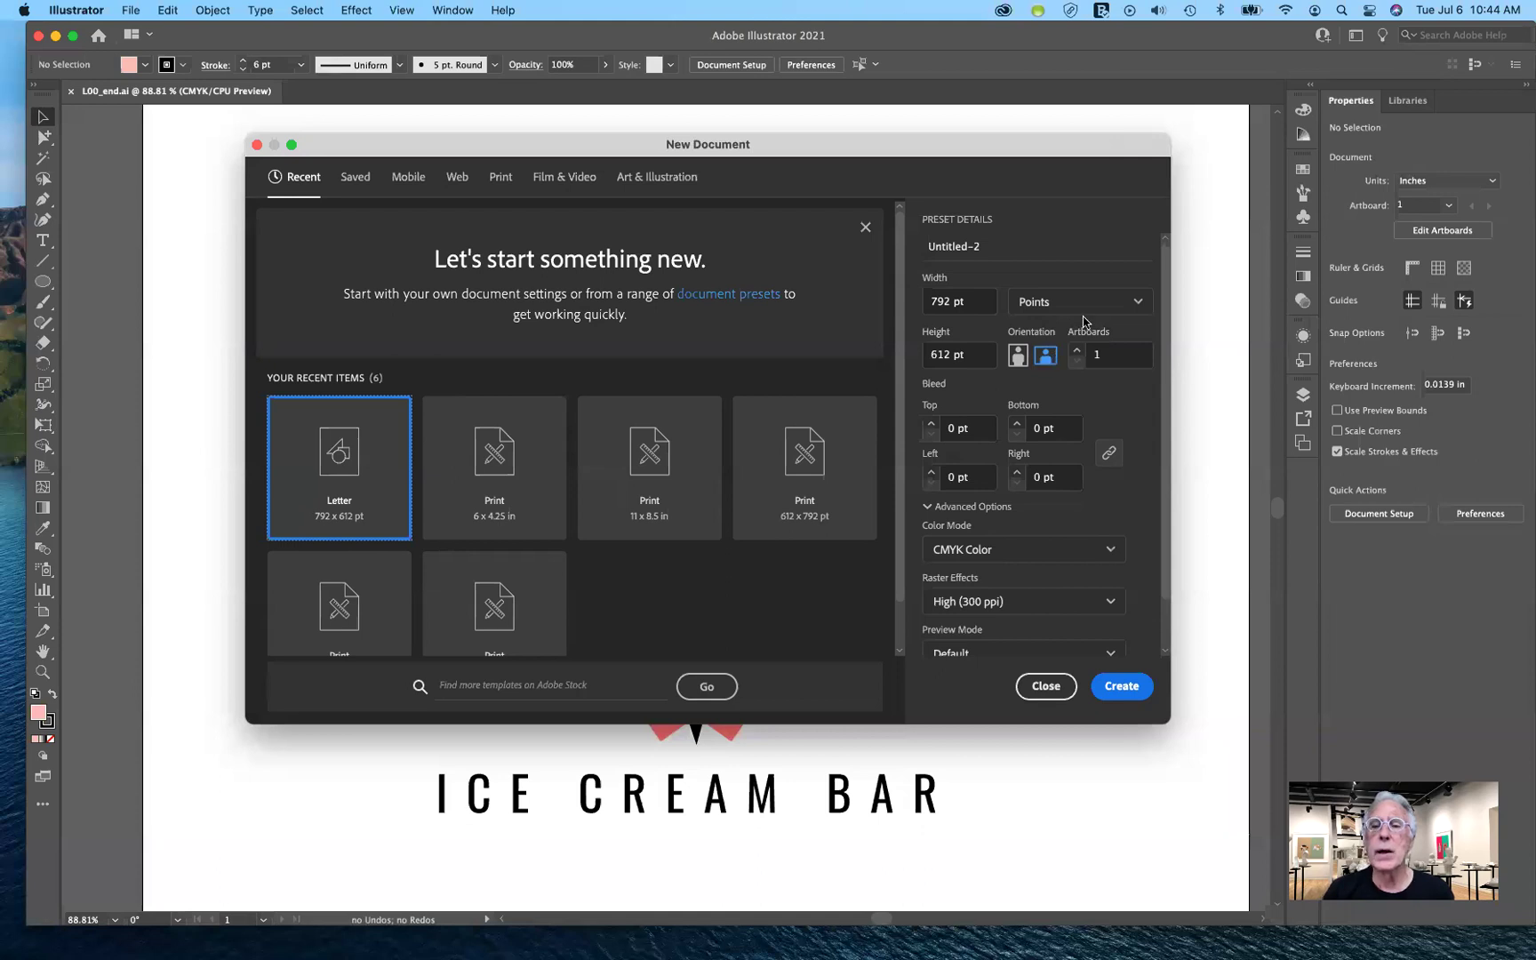
left_click(1136, 304)
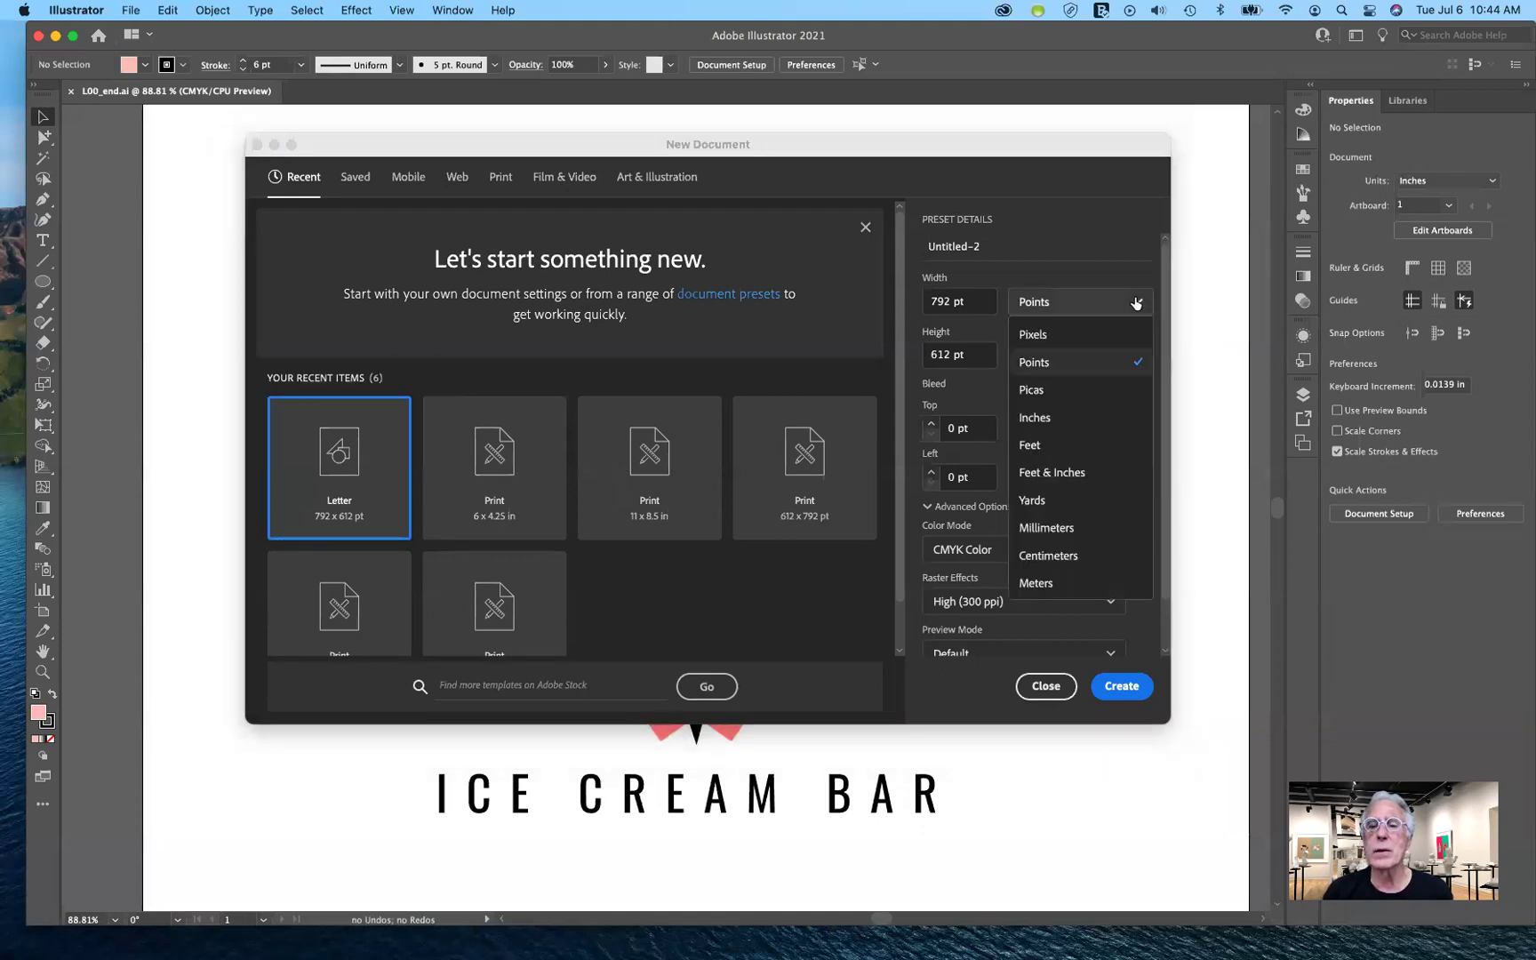
left_click(1093, 422)
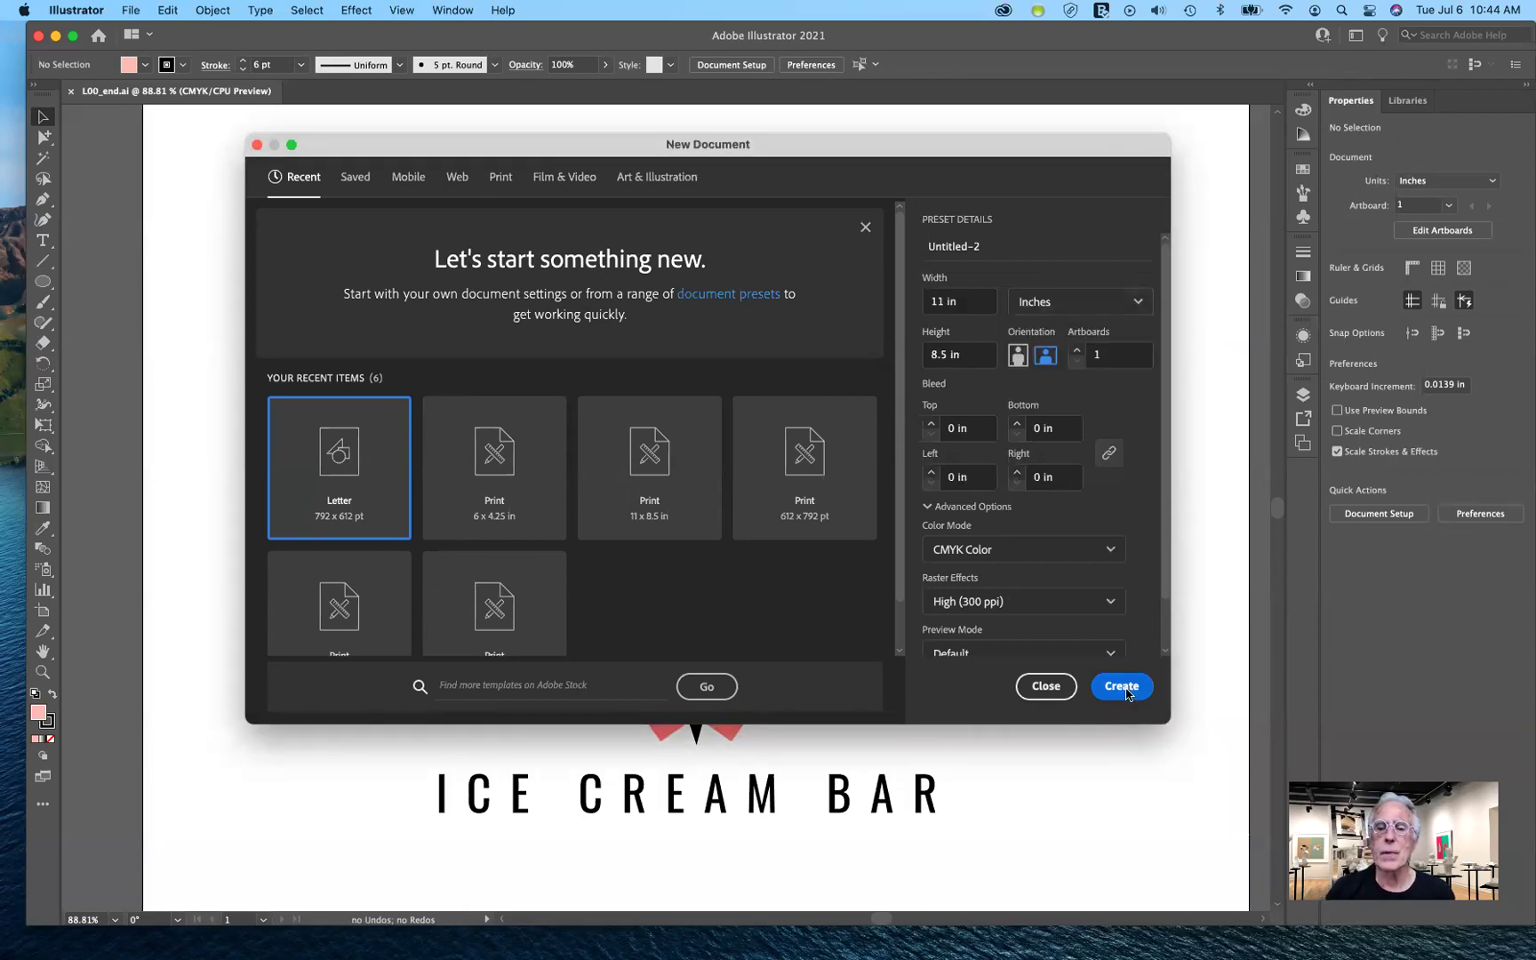
left_click(1125, 690)
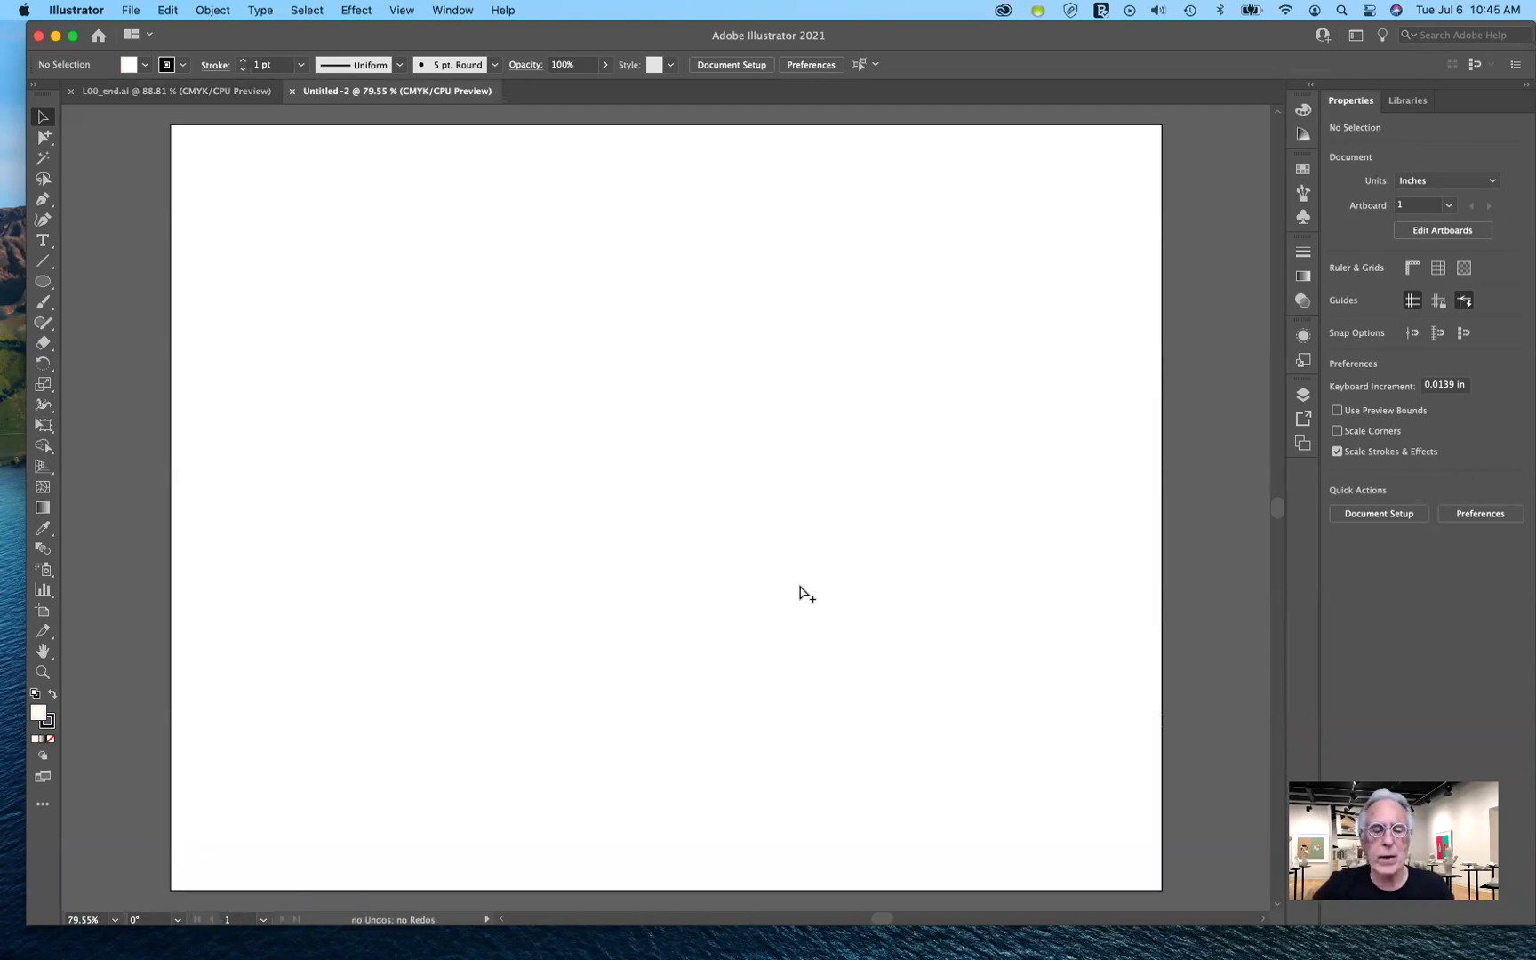
- Show the rulers and place a vertical and a horizontal guide crossing at the artboard's center
key("super+r")
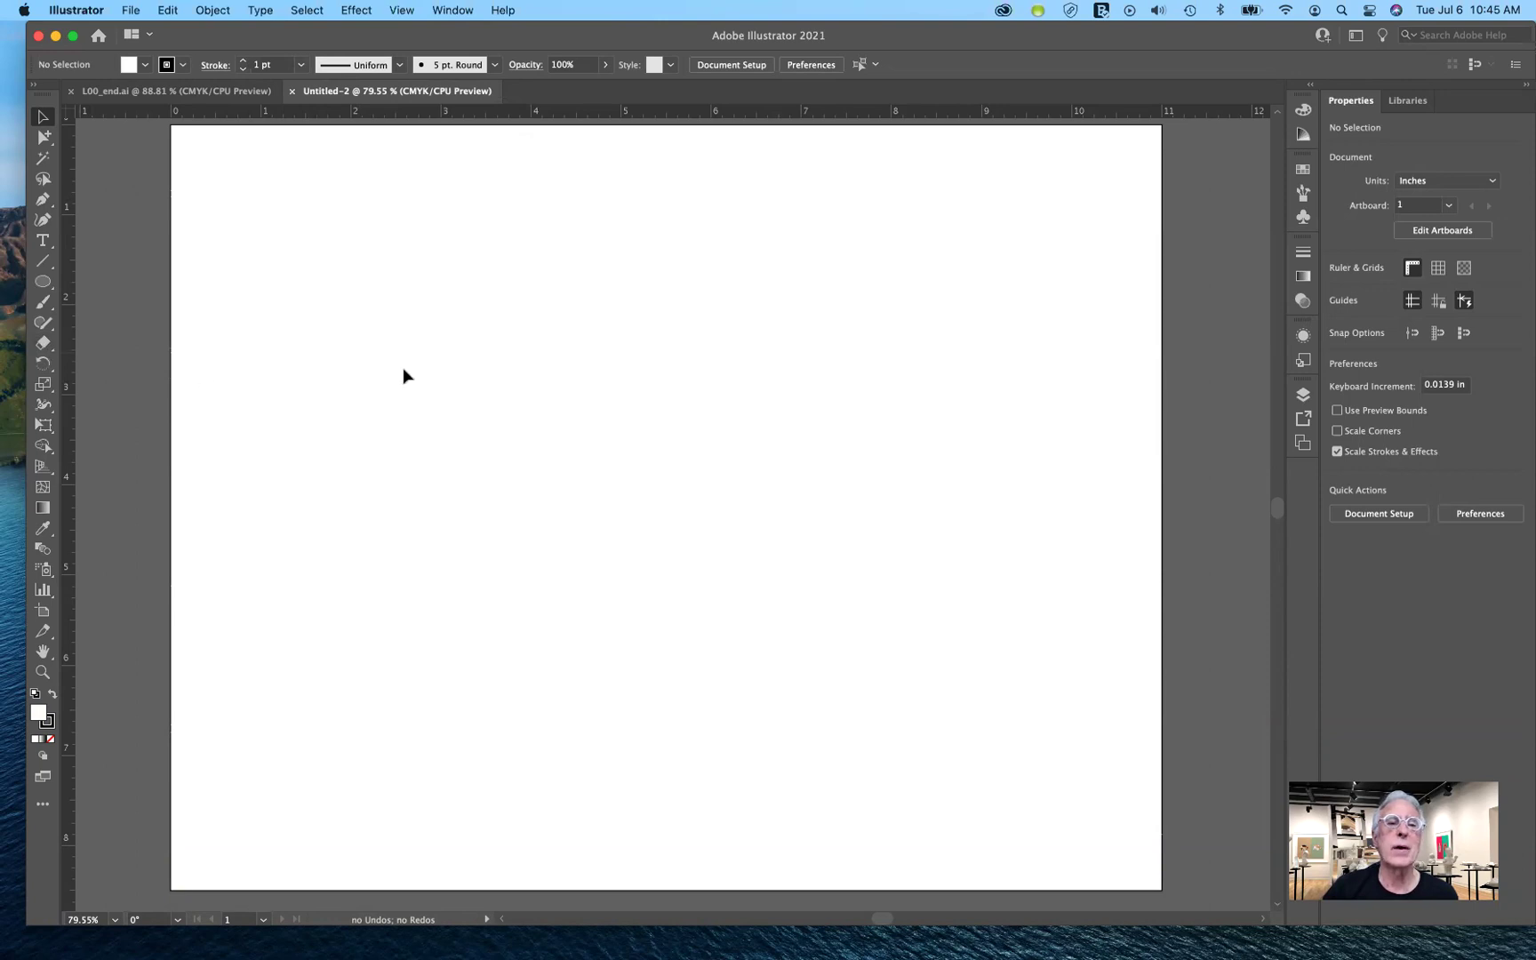
left_click_drag(692, 393, 665, 385)
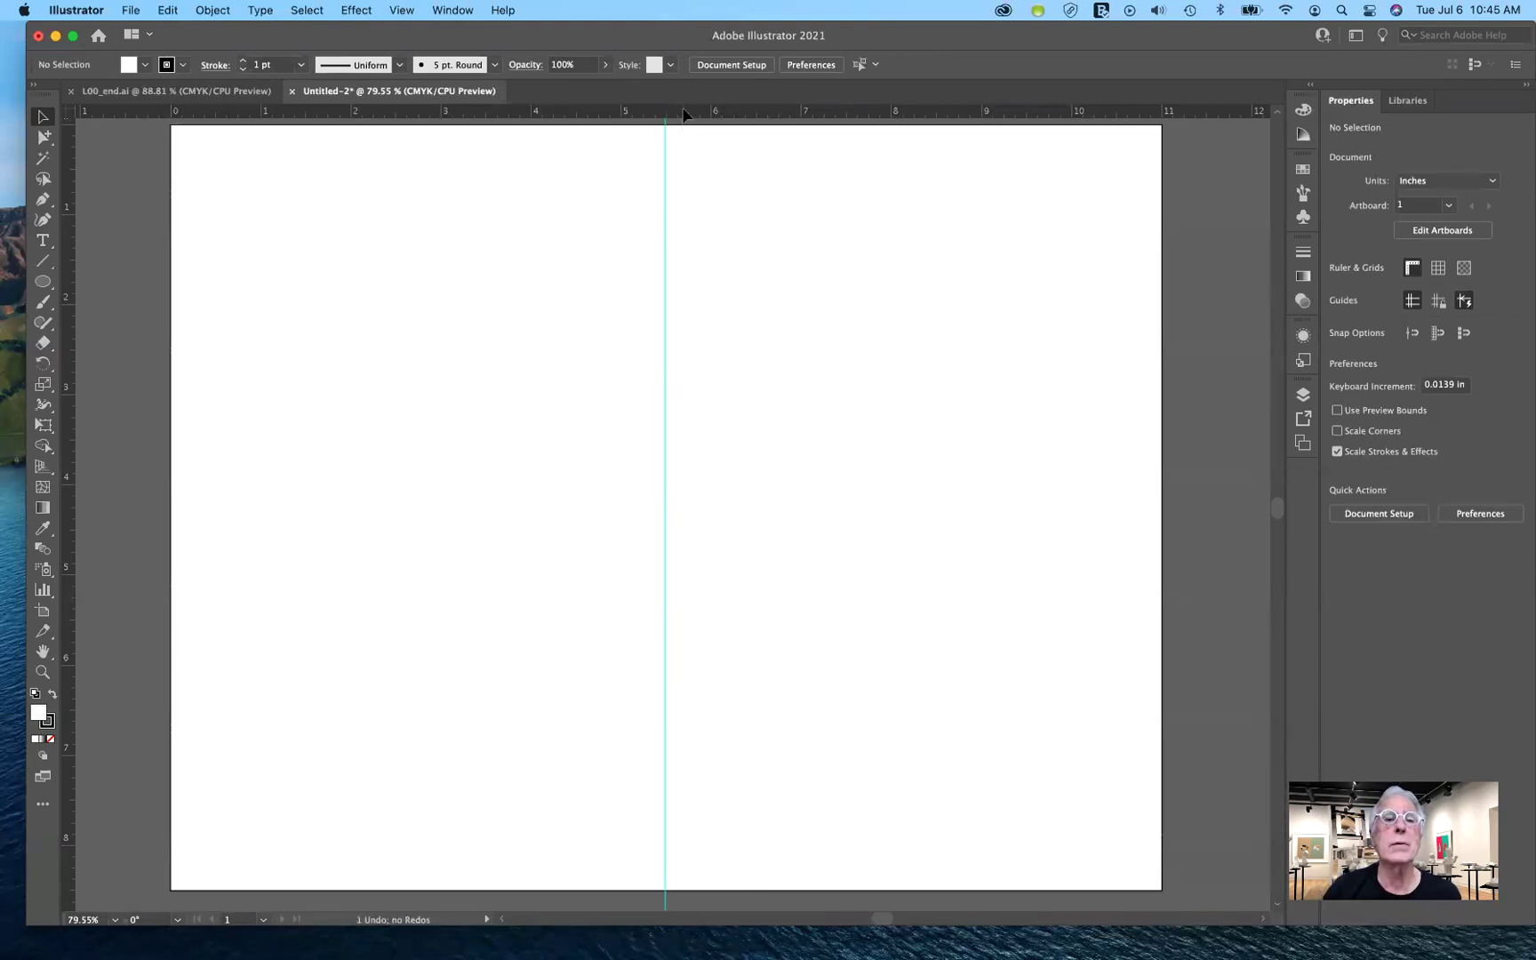
left_click_drag(685, 114, 640, 506)
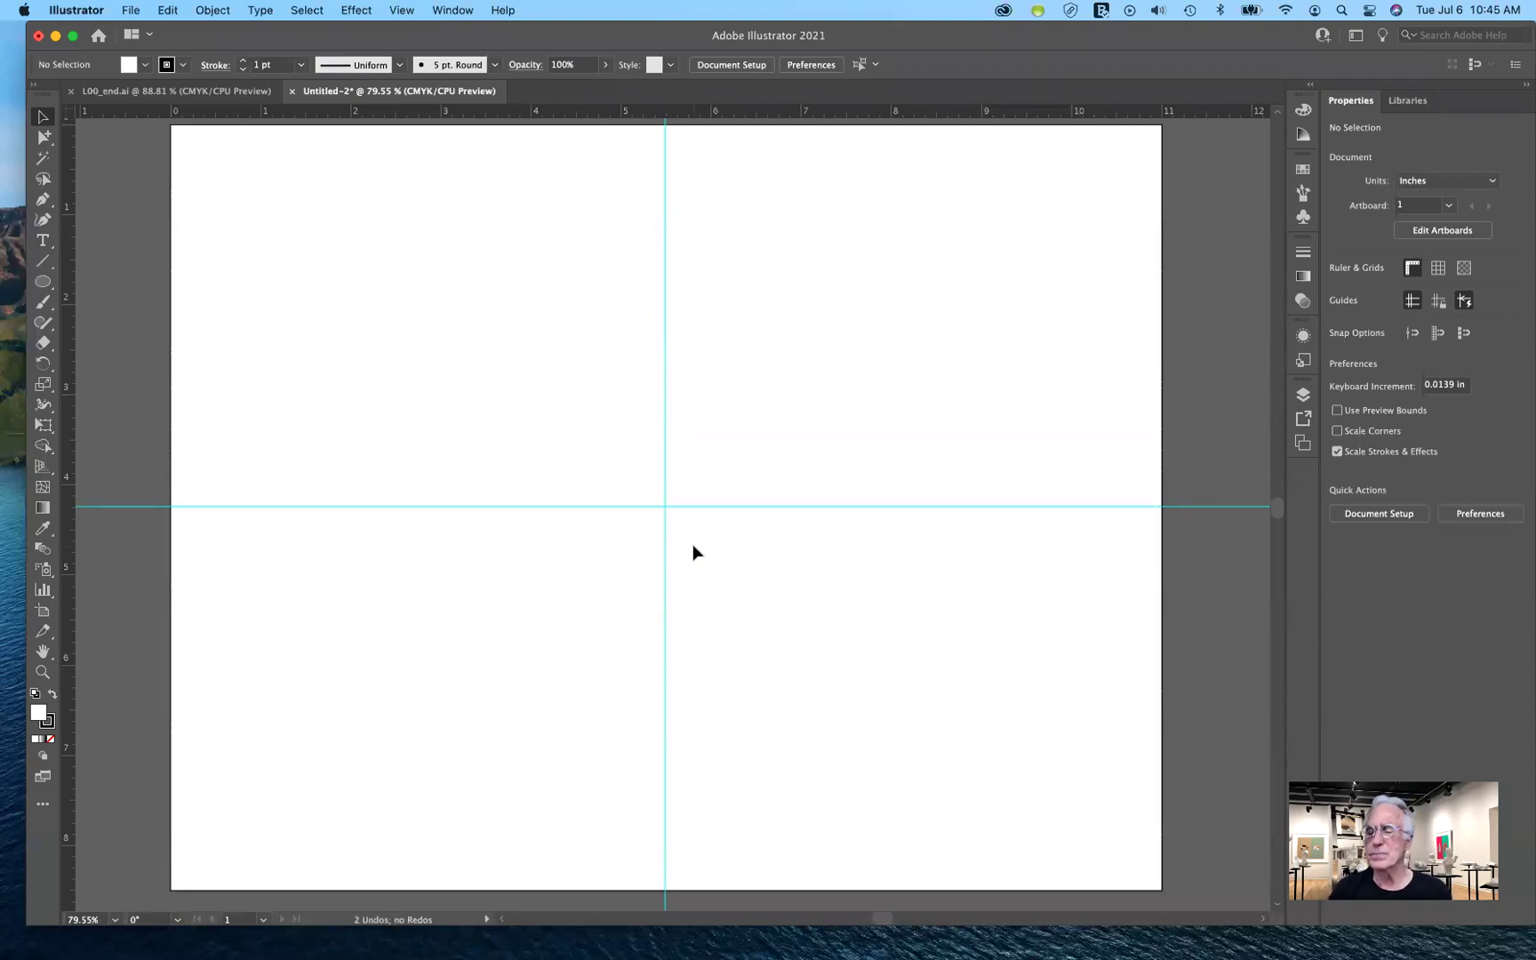
- Rename the layer holding the two guides as guides and lock it
left_click(1303, 397)
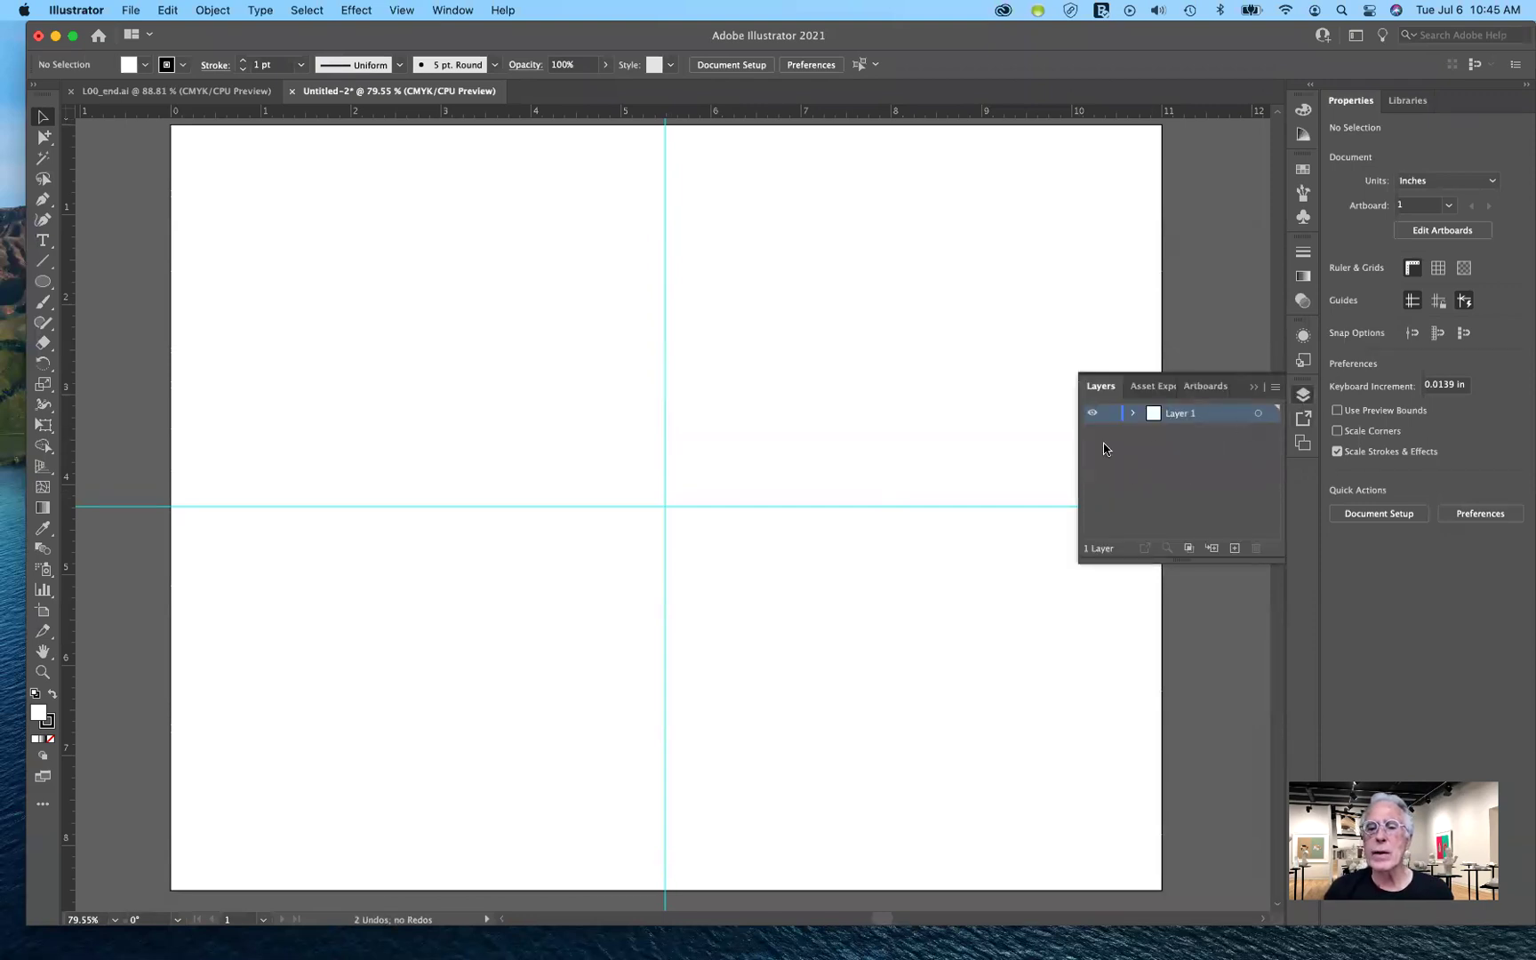
left_click(1134, 413)
double_click(1190, 415)
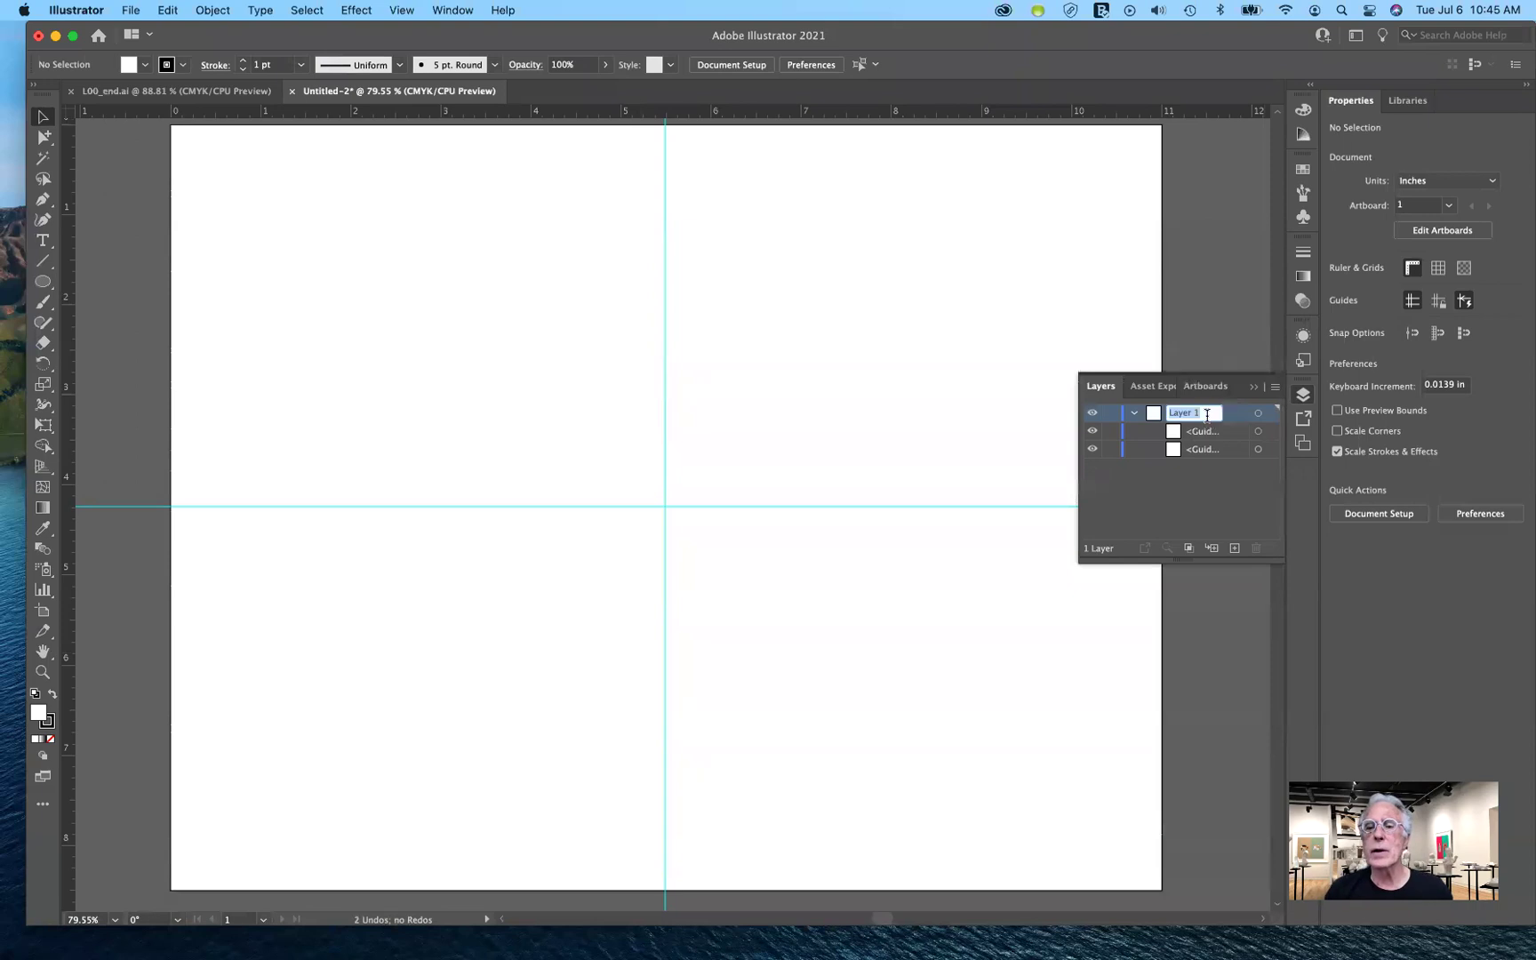
type("guides")
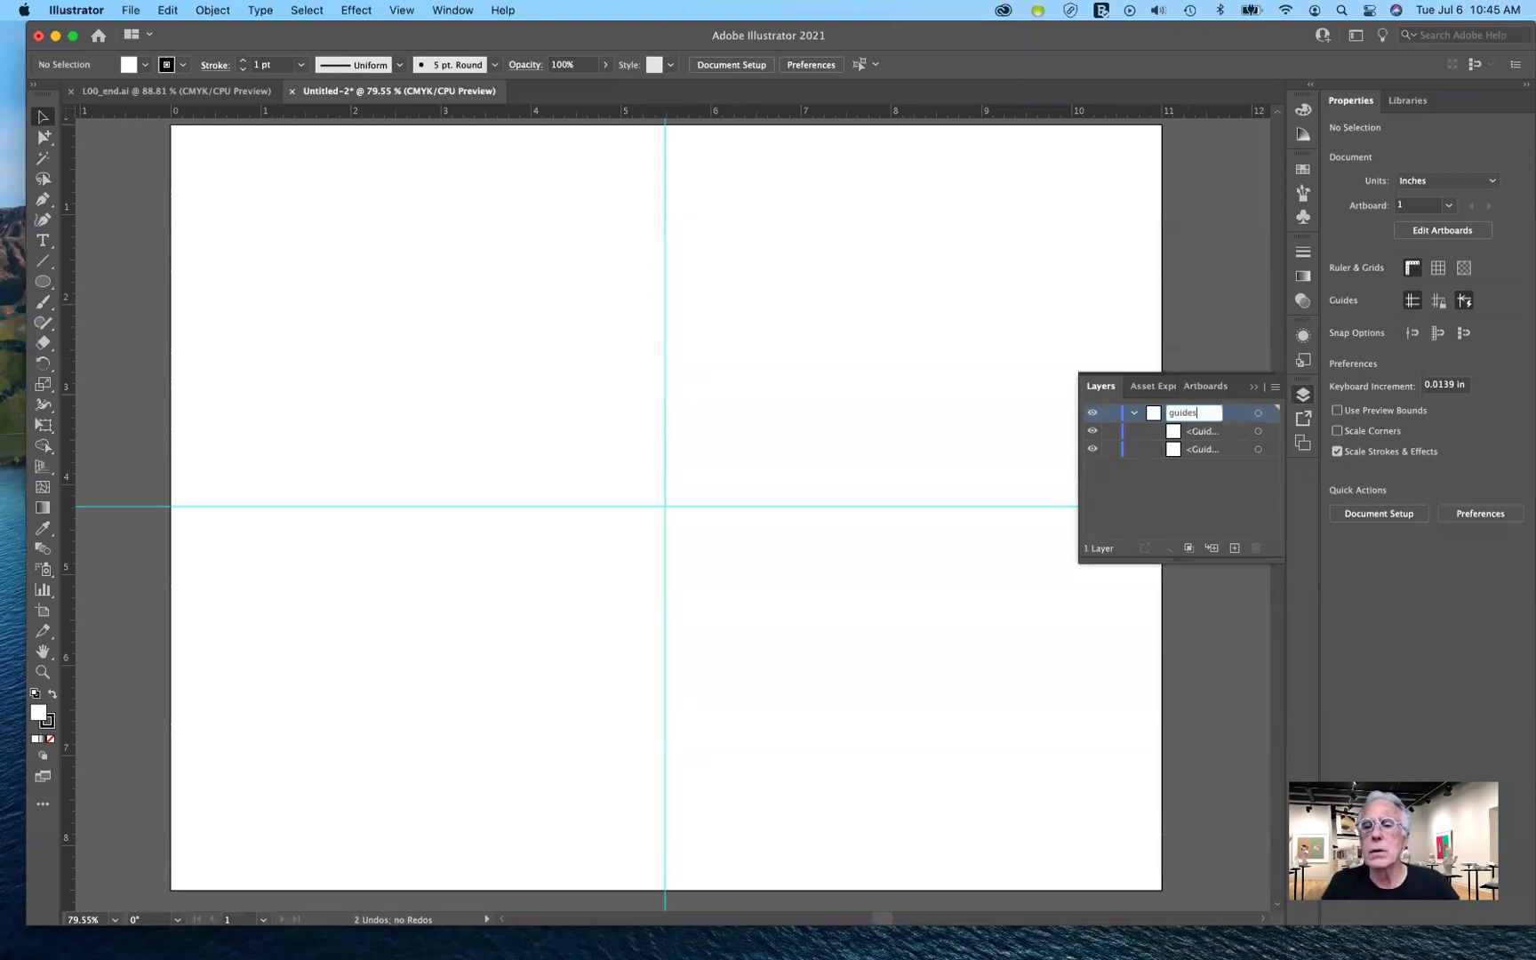
left_click(1200, 502)
left_click(1137, 415)
left_click(1110, 412)
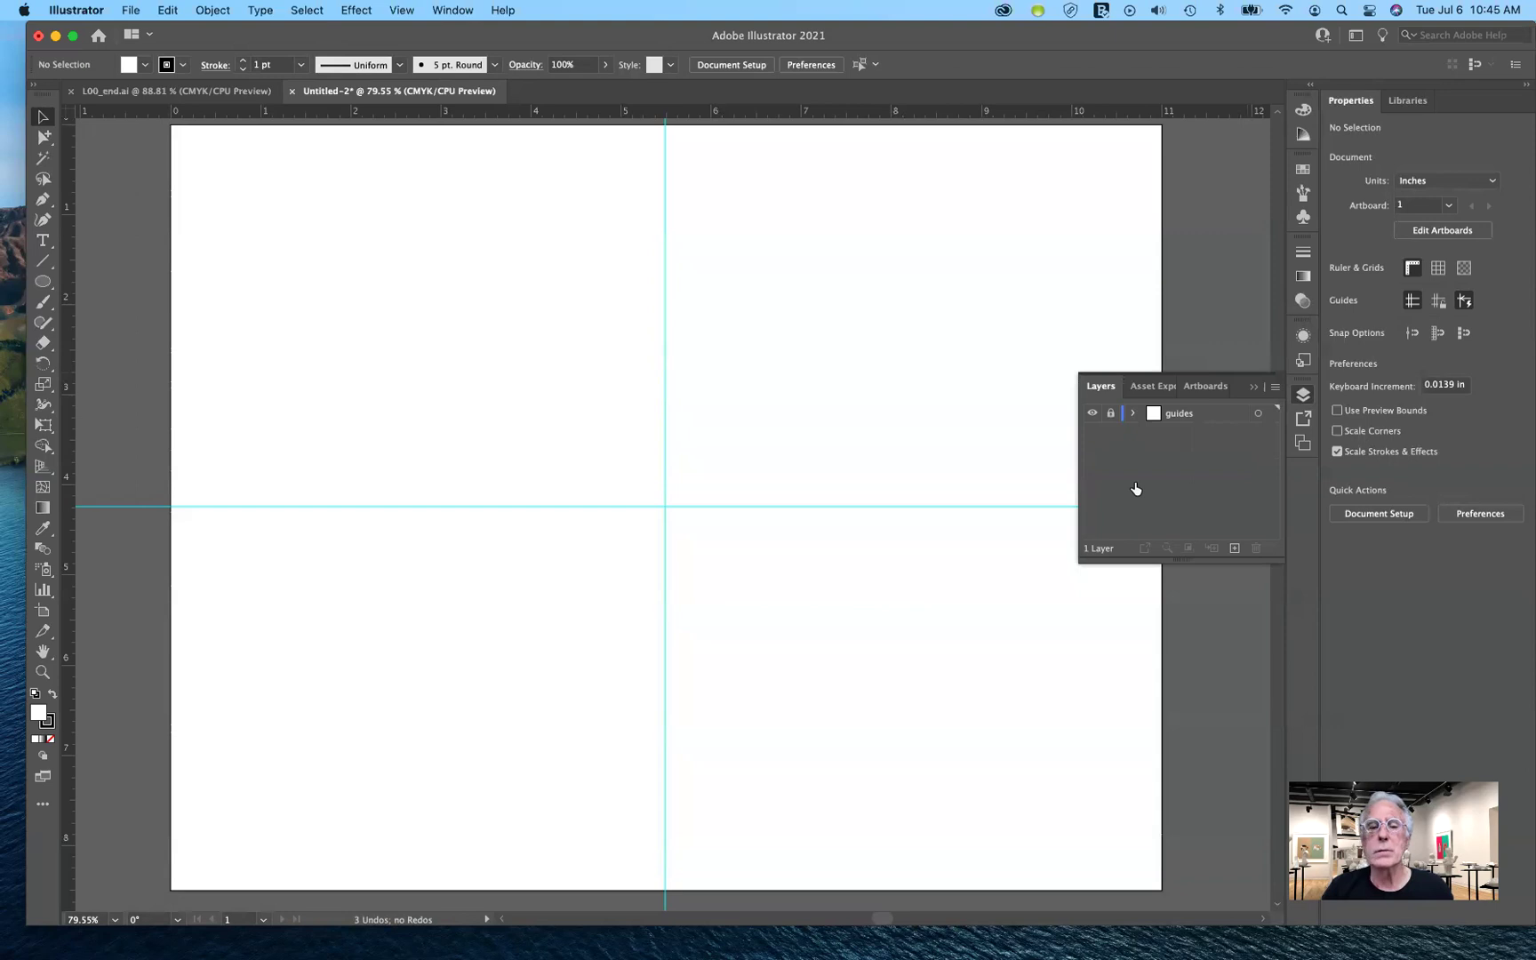
- Add a new layer above the guides layer and name it drawing
left_click(1233, 549)
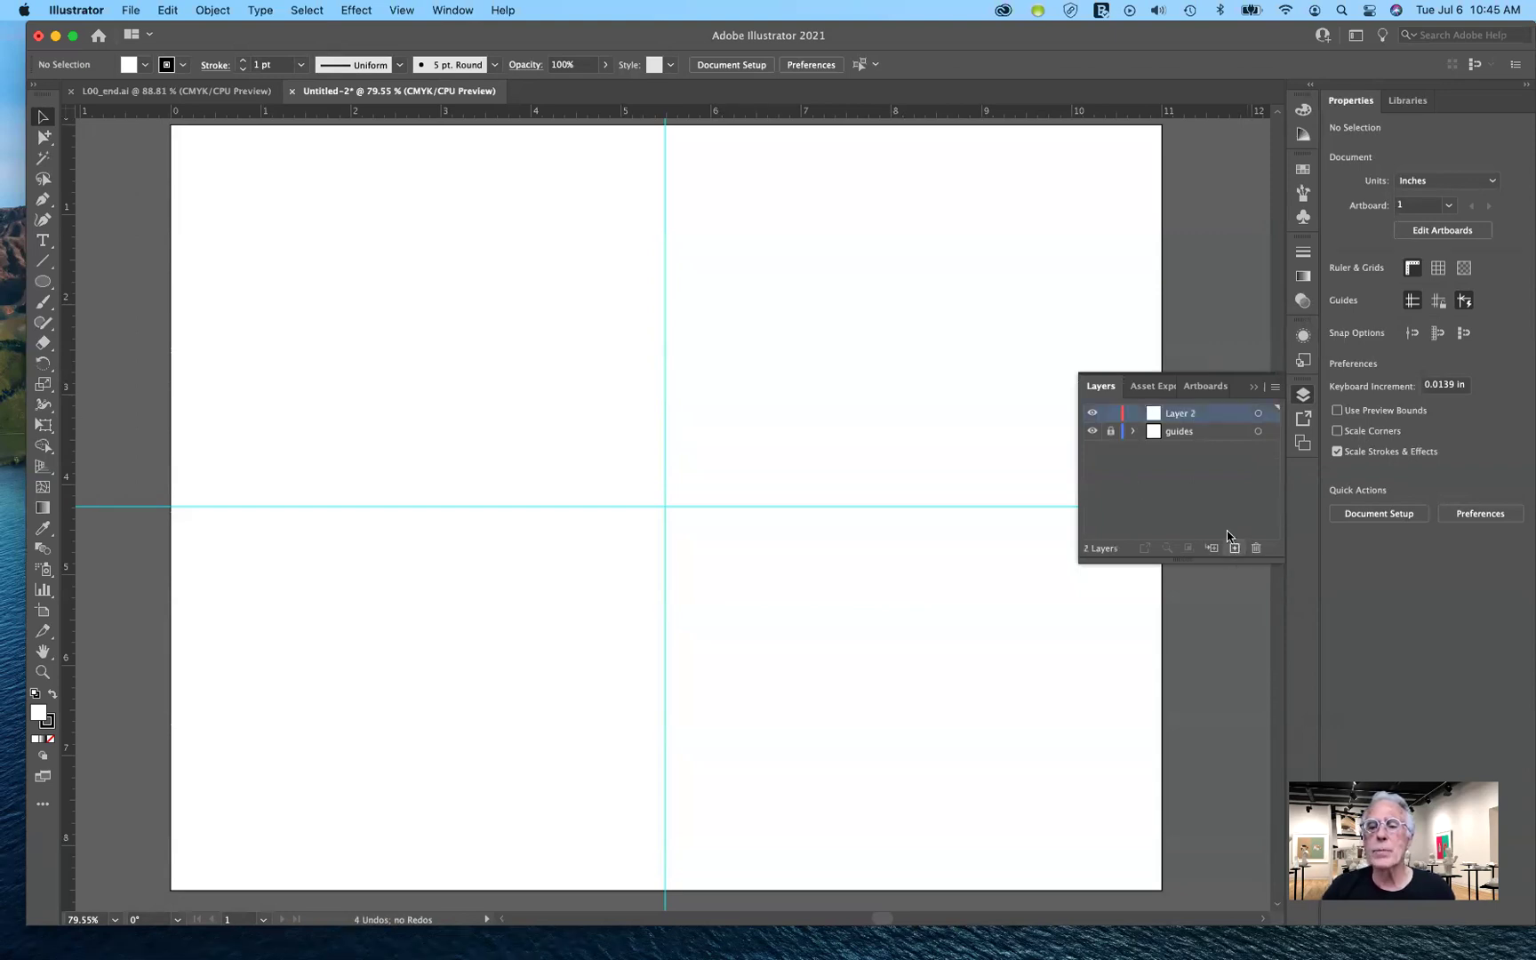
double_click(1182, 413)
type("drawing")
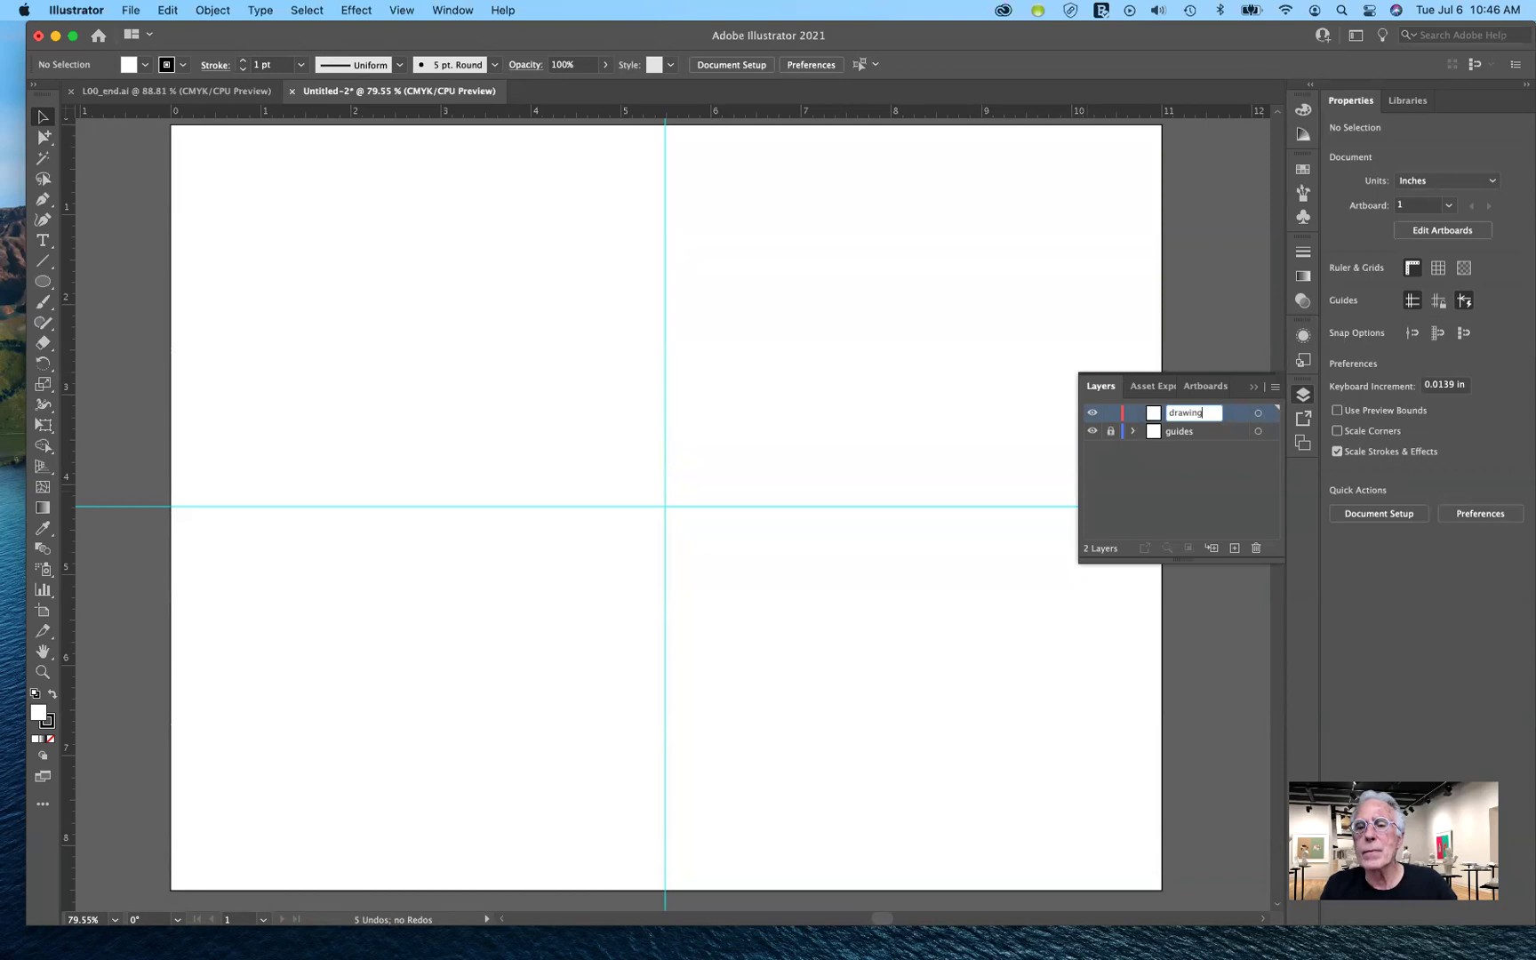
left_click(1167, 511)
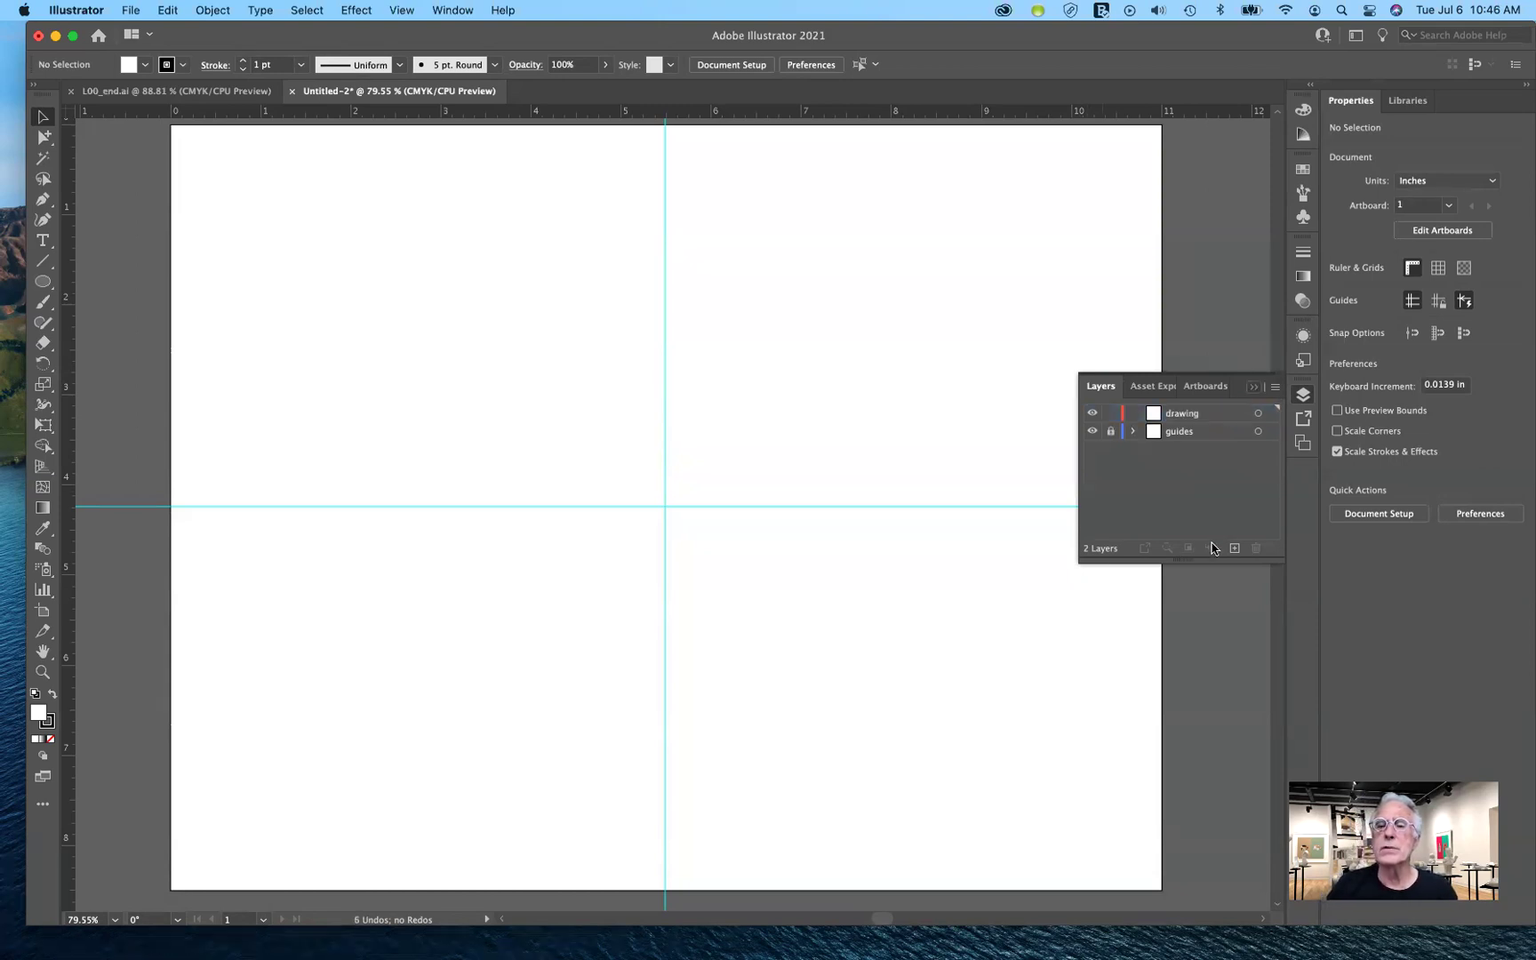
left_click(1254, 388)
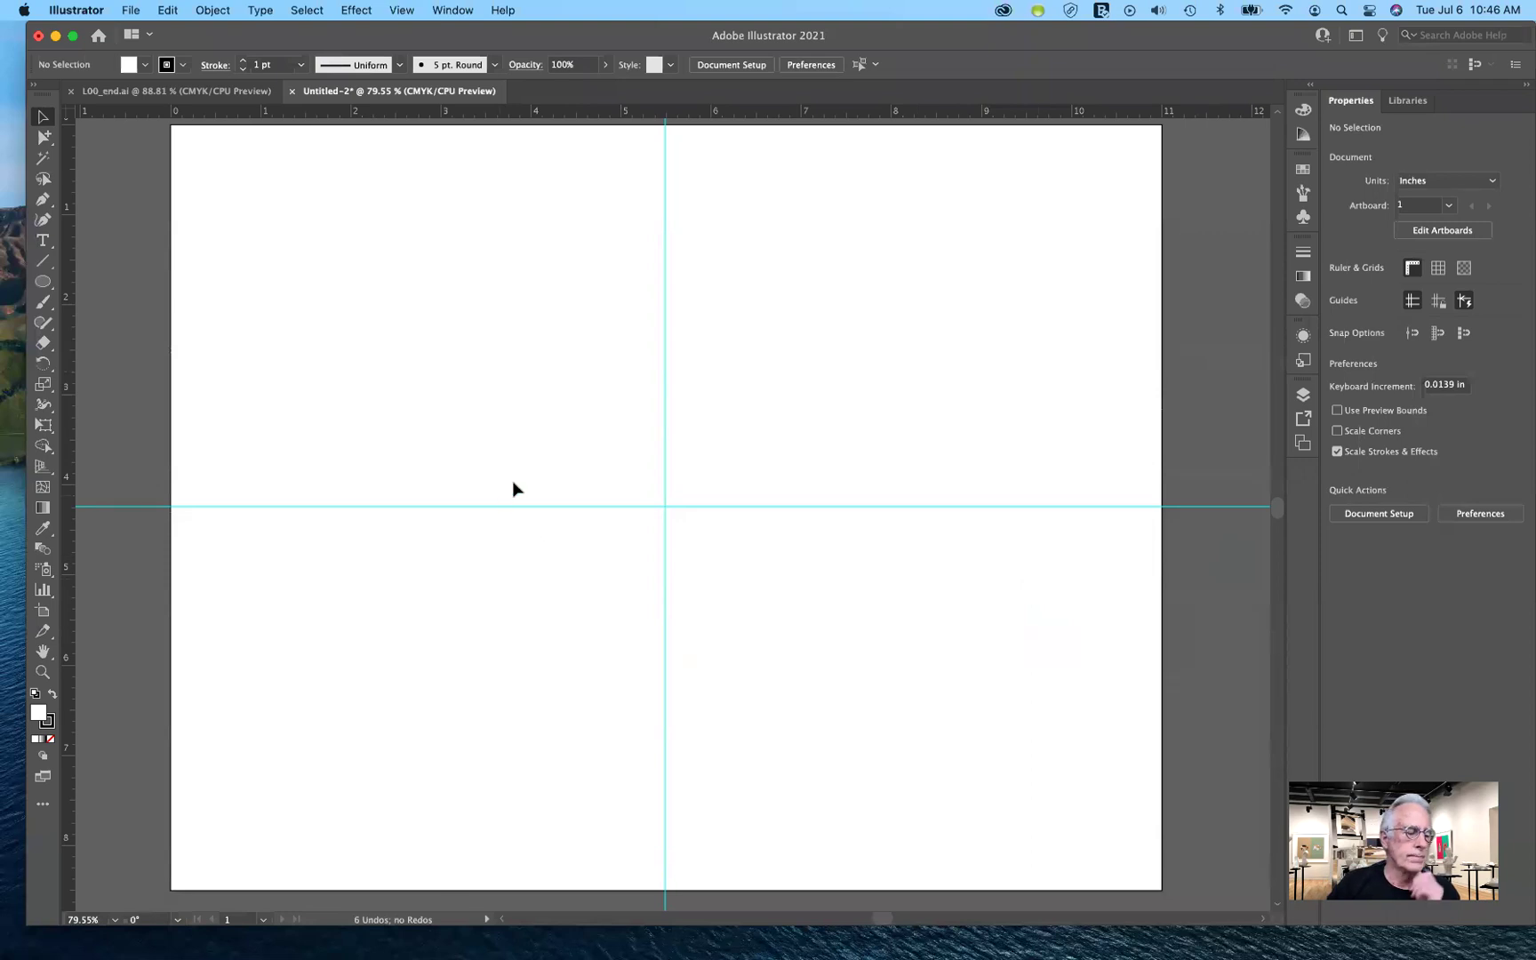
- Draw a circle about 1.77 in across above the horizontal guide and set its stroke weight to 7 pt
left_click(42, 283)
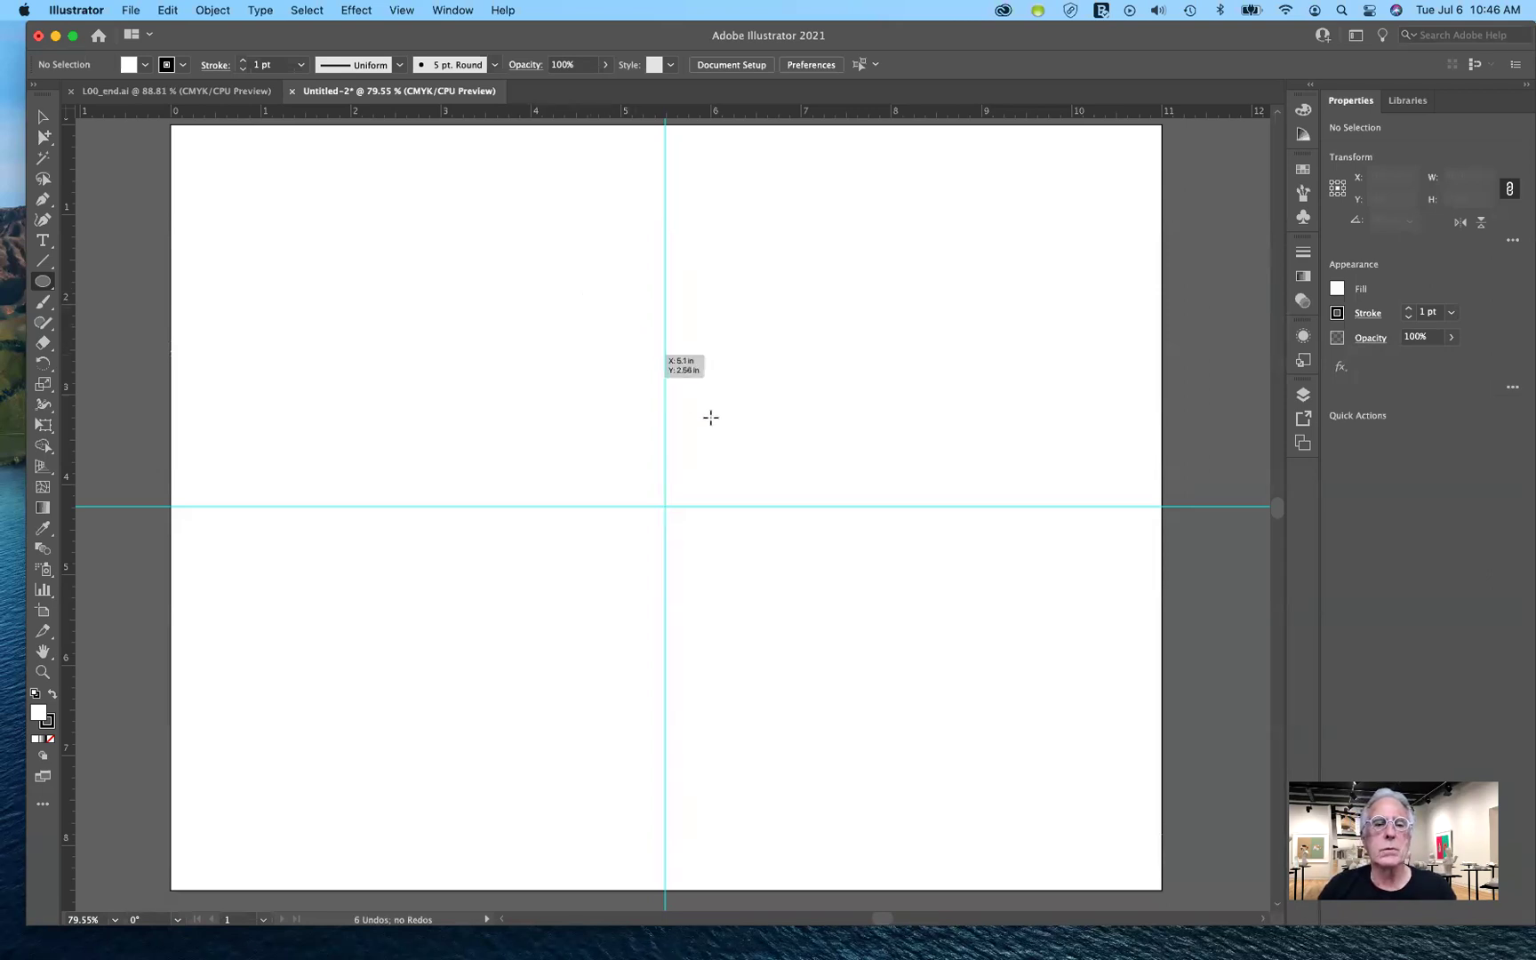
mouse_move(630, 355)
left_mouse_down()
mouse_move(727, 436)
mouse_move(709, 424)
left_mouse_up()
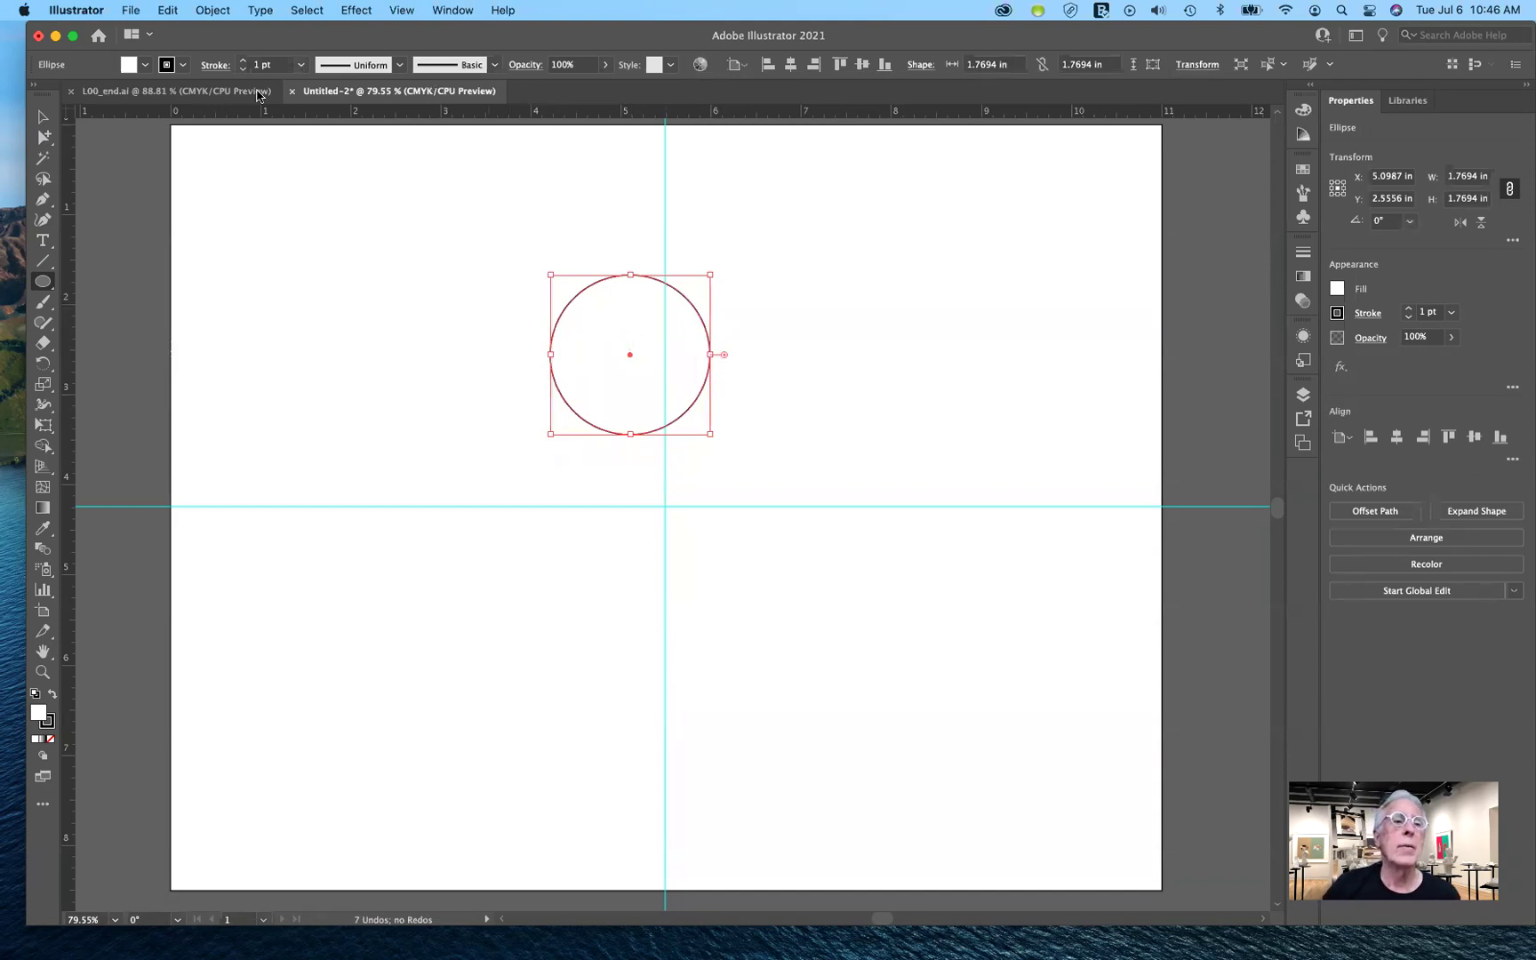
left_click(242, 61)
left_click(241, 61)
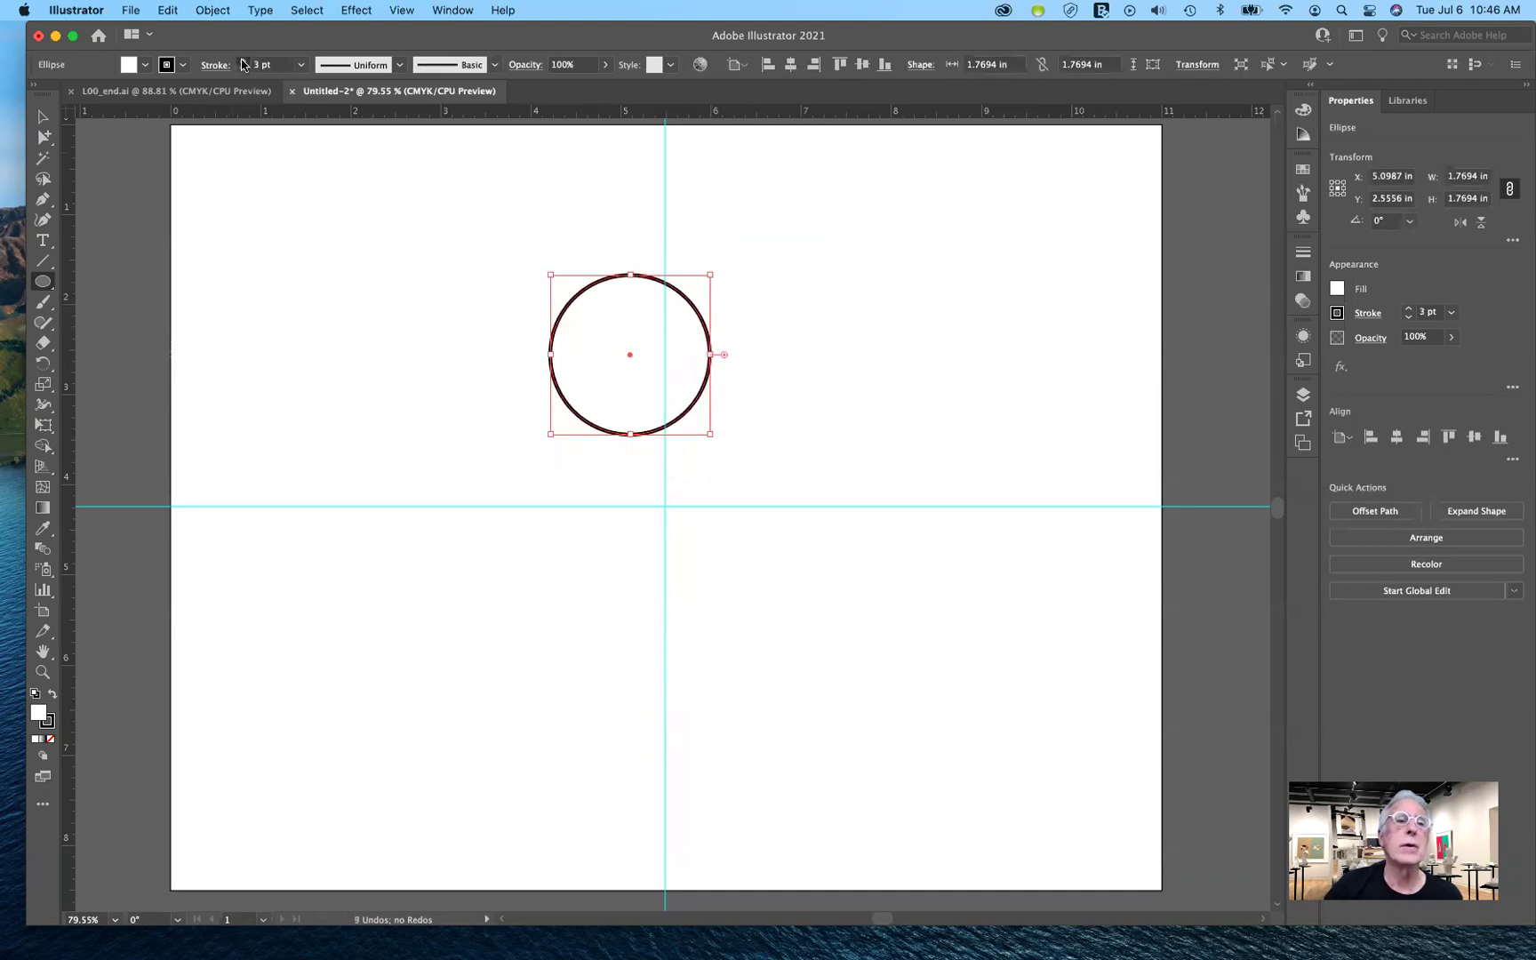
left_click(242, 60)
left_click(242, 60)
left_click(242, 60)
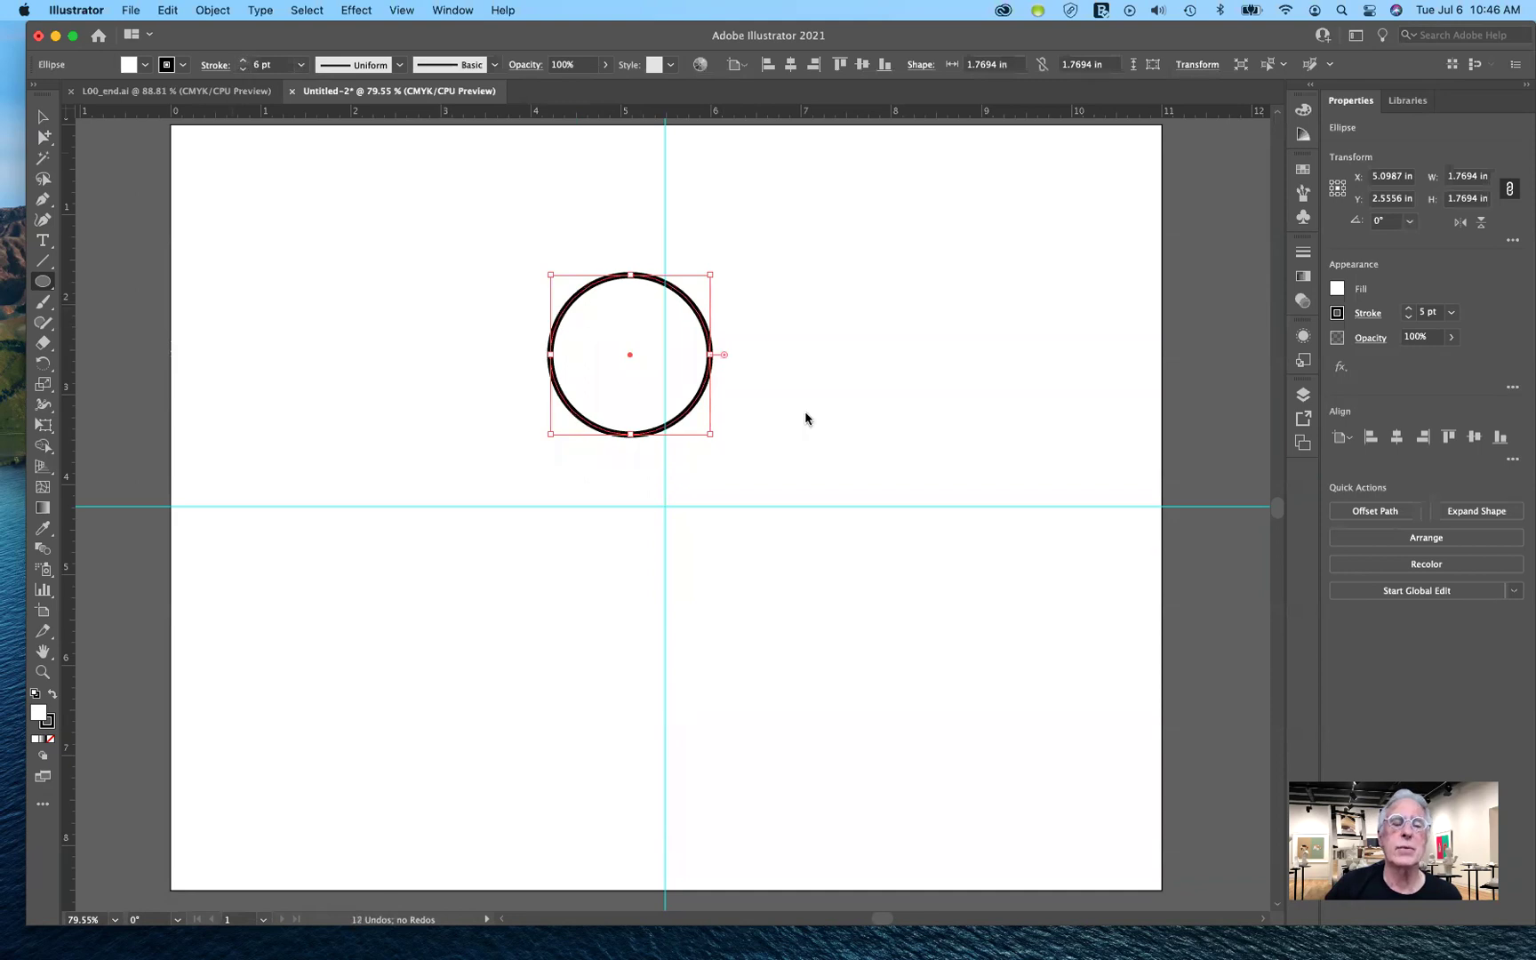
key("Up")
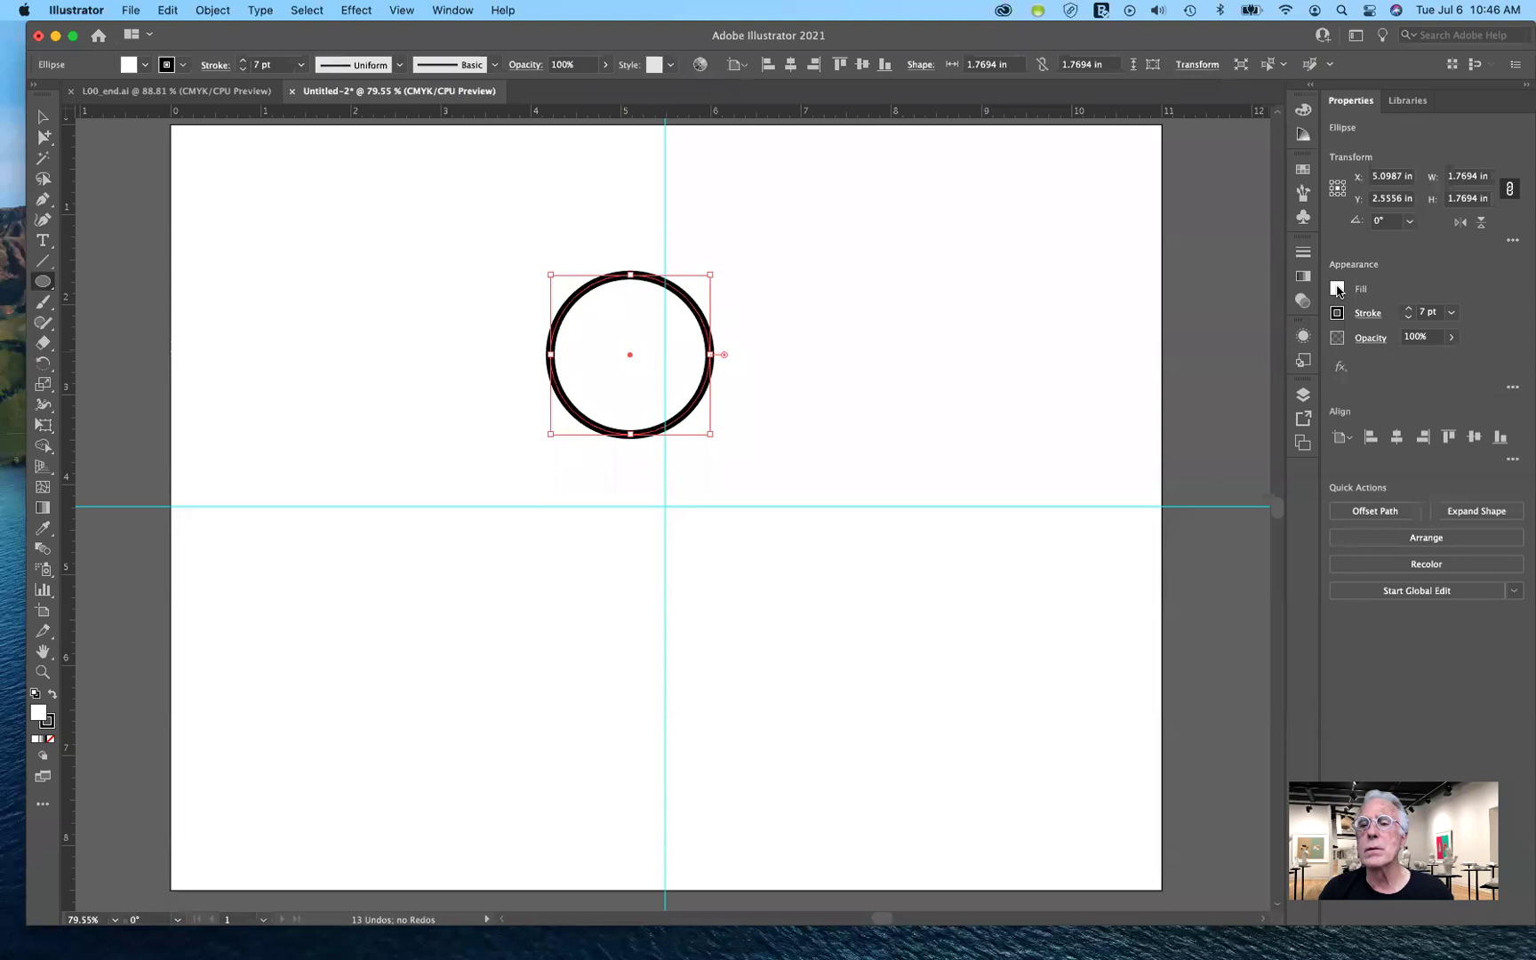
- Fill the circle with the light orange swatch and mix it into pink by setting yellow to 0%, keeping magenta at 35%
left_click(1337, 289)
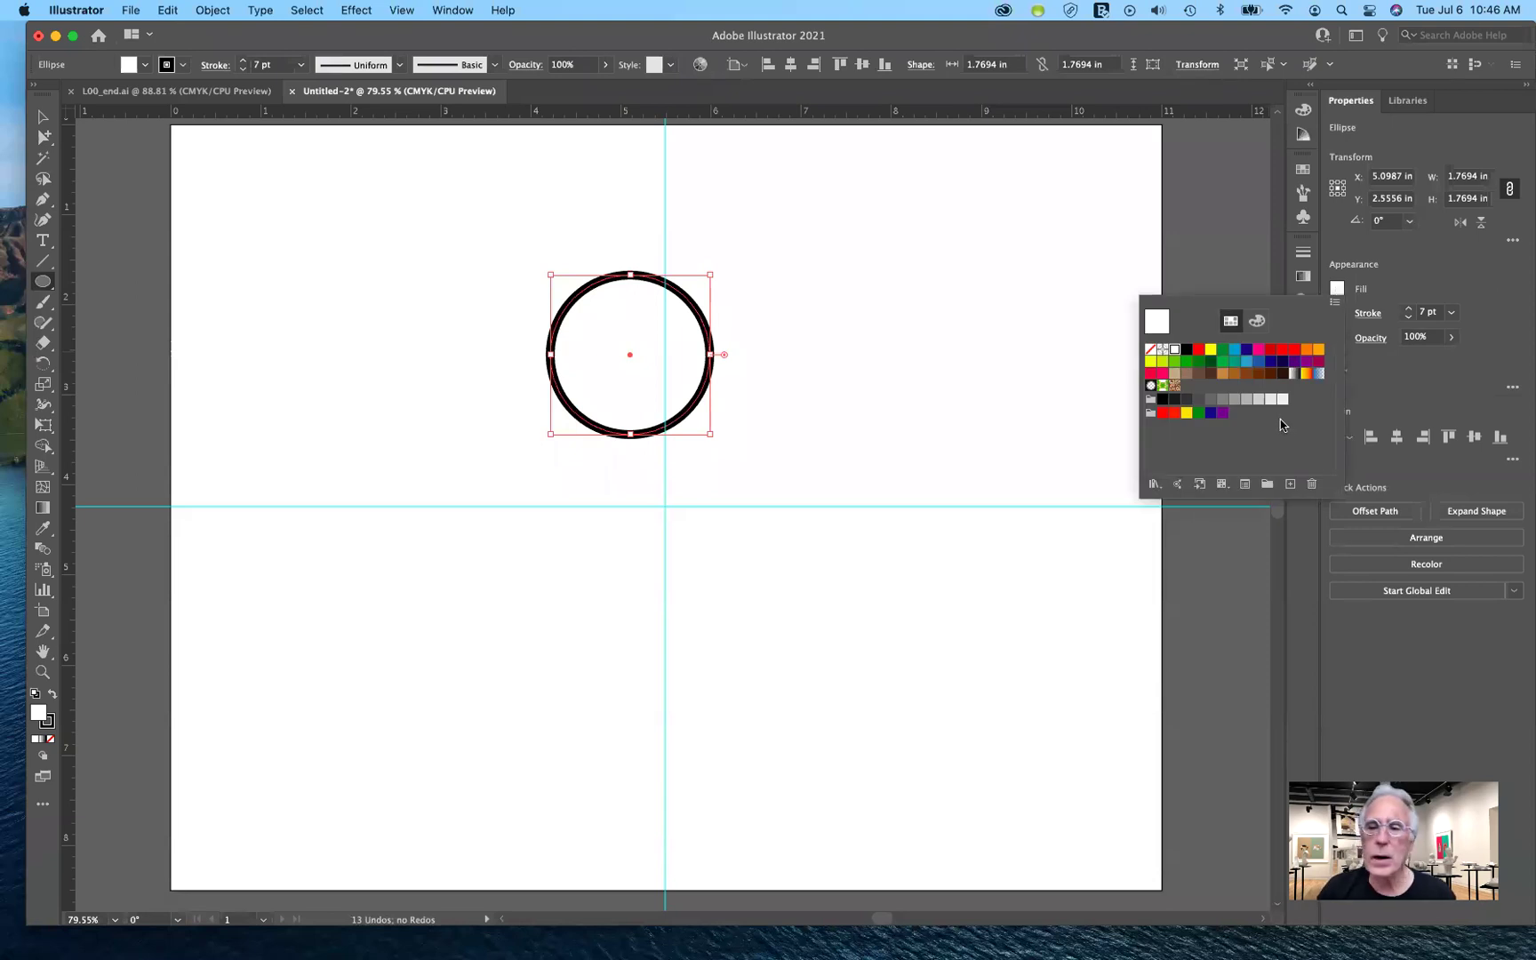
left_click(1319, 353)
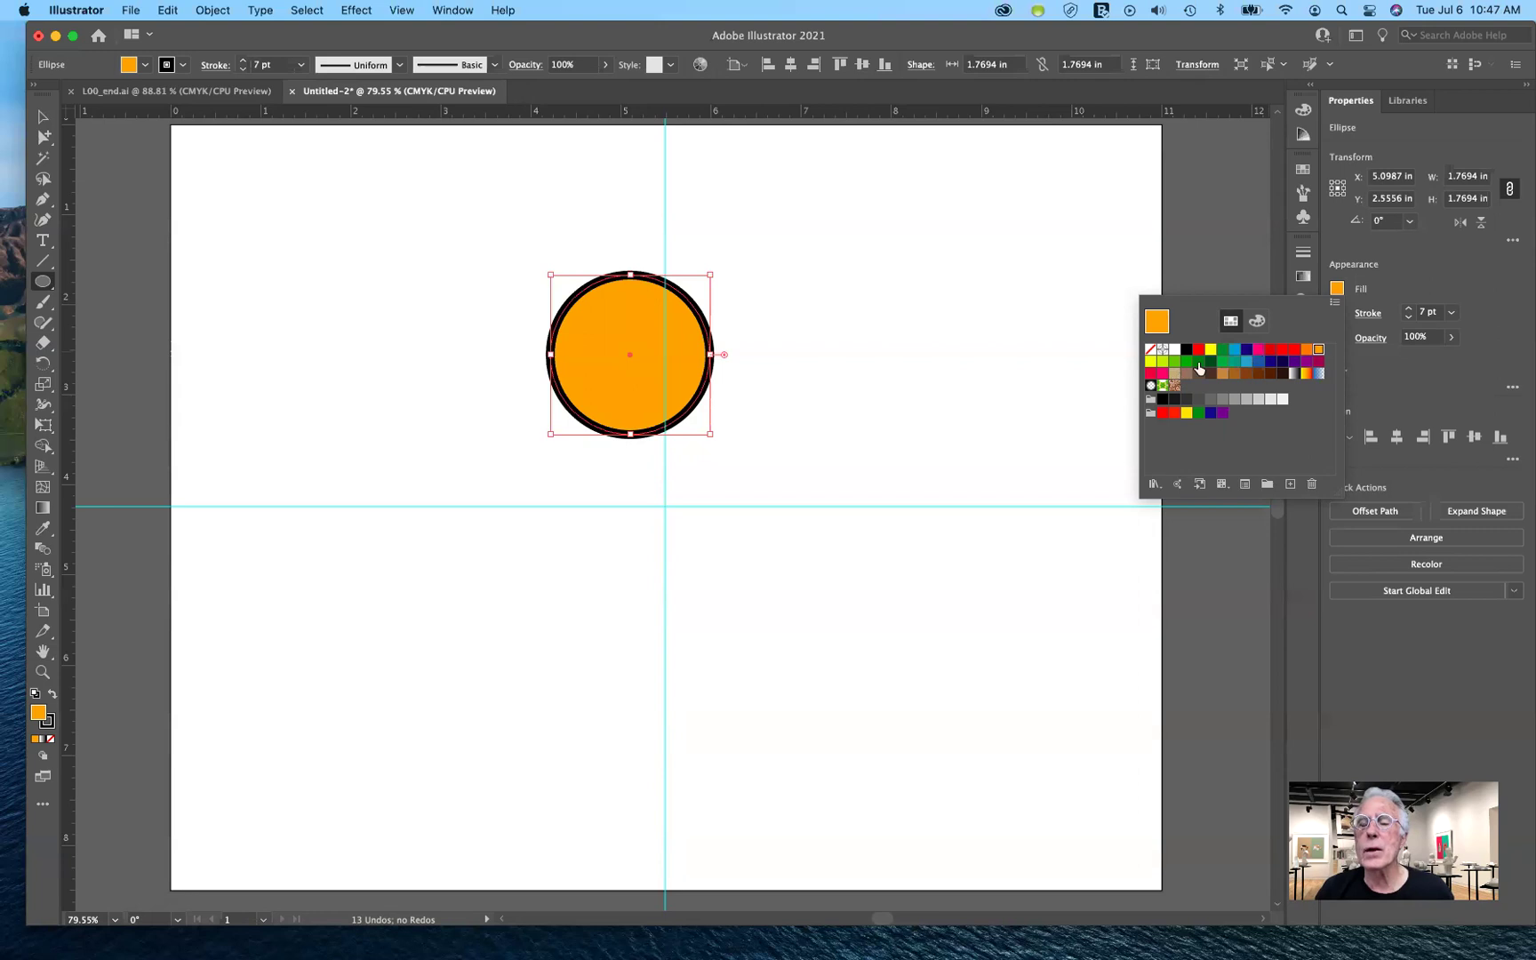
left_click(1258, 322)
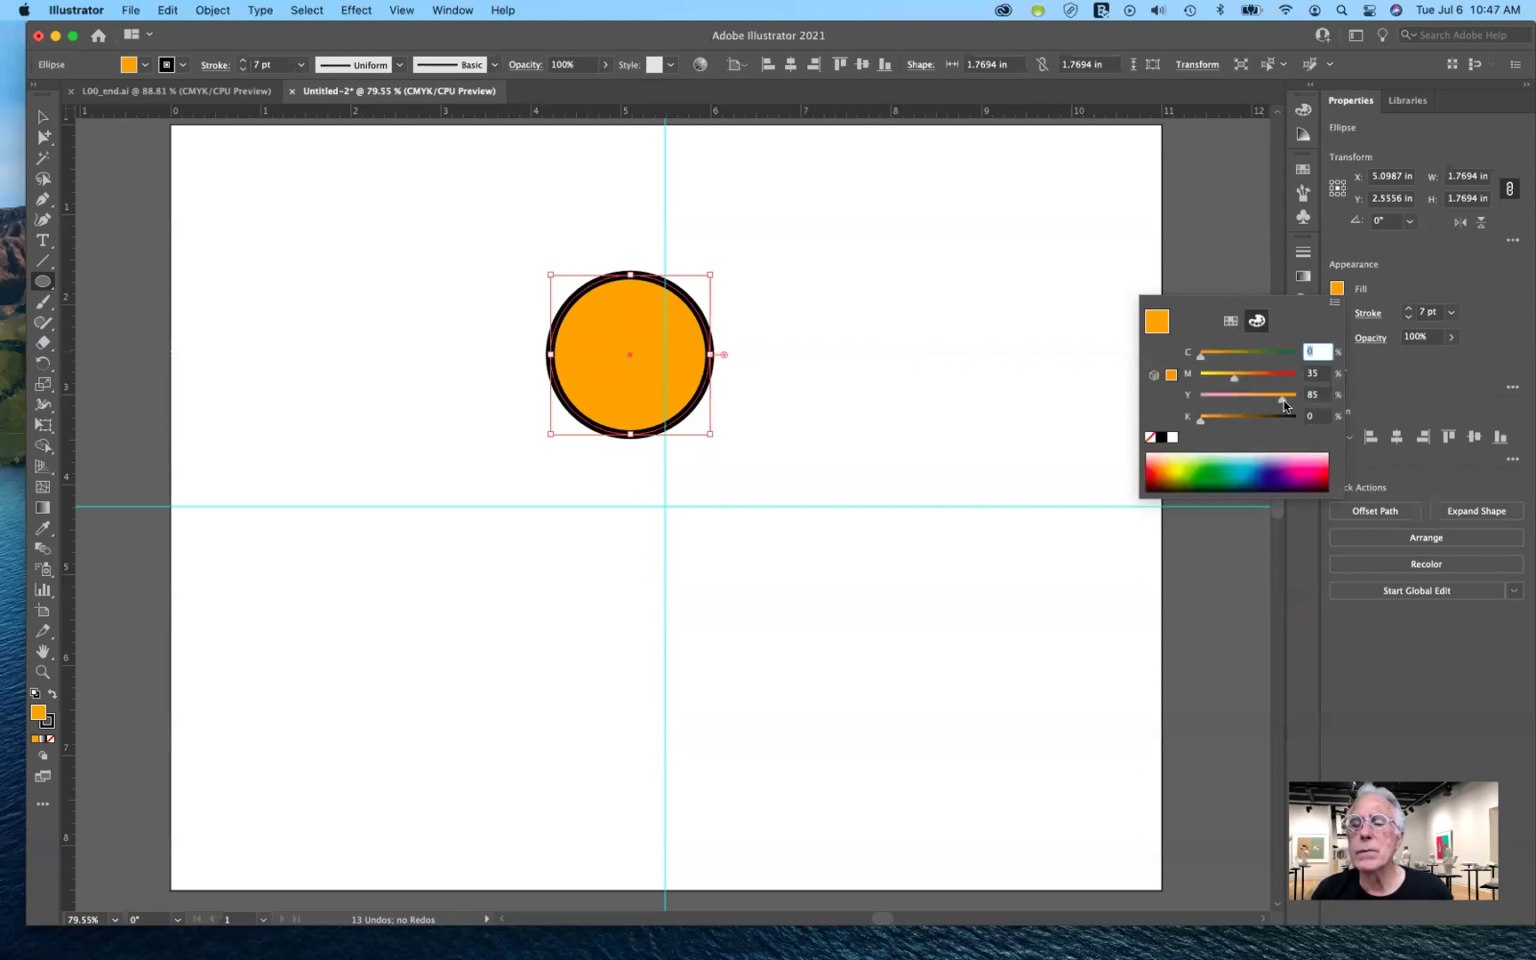
left_click_drag(1285, 406, 1111, 393)
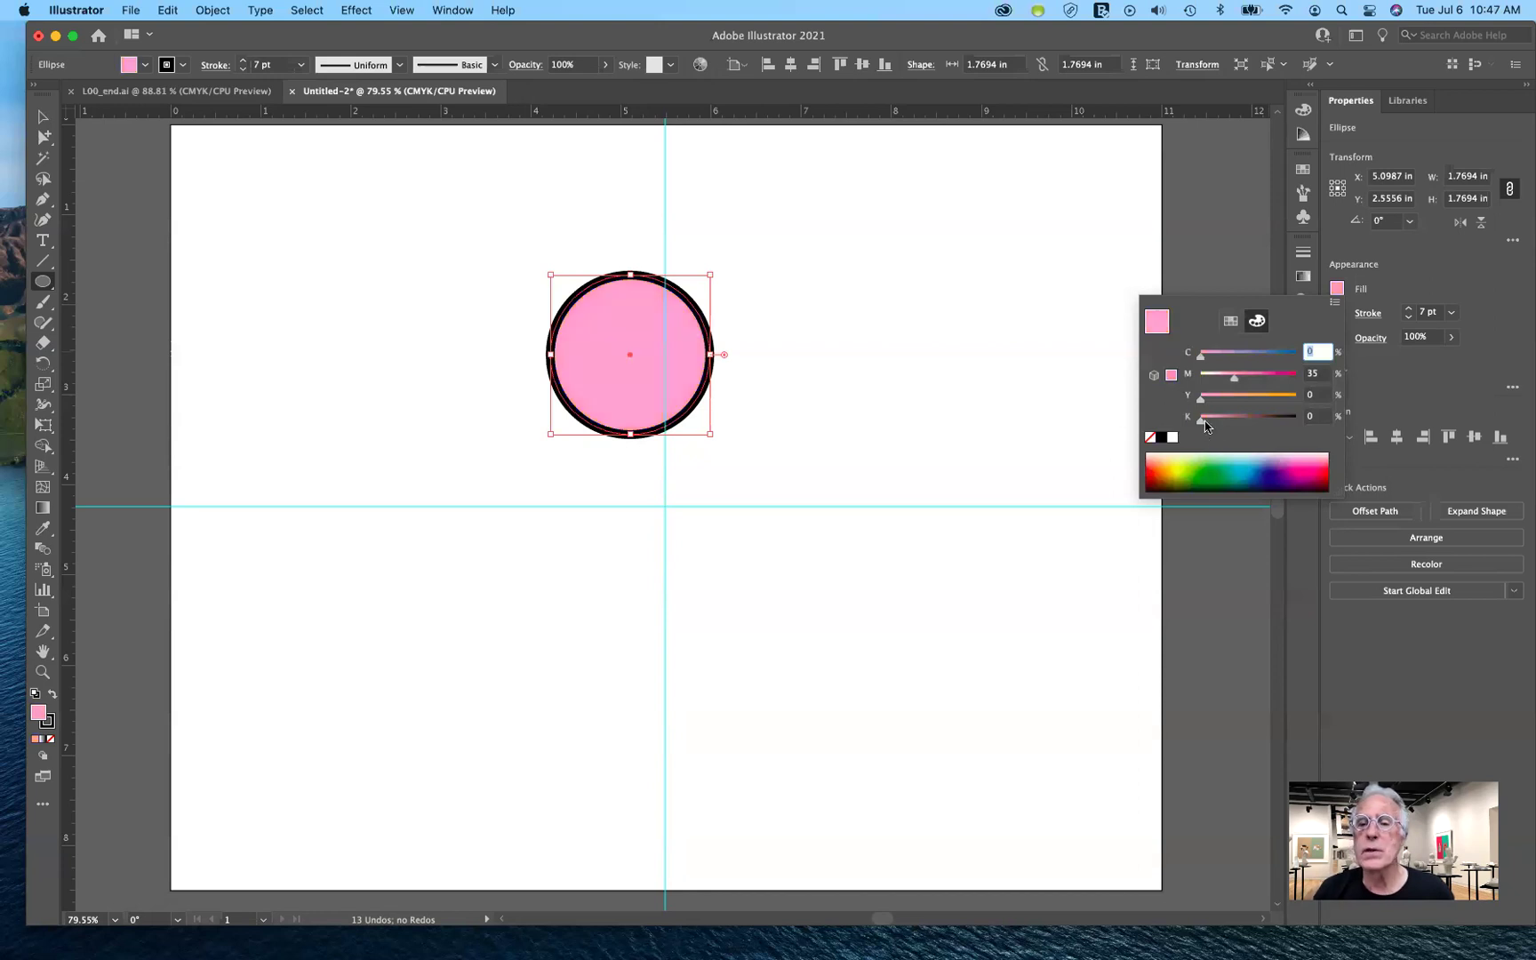
mouse_move(1234, 382)
left_mouse_down()
mouse_move(1252, 382)
mouse_move(1234, 382)
left_mouse_up()
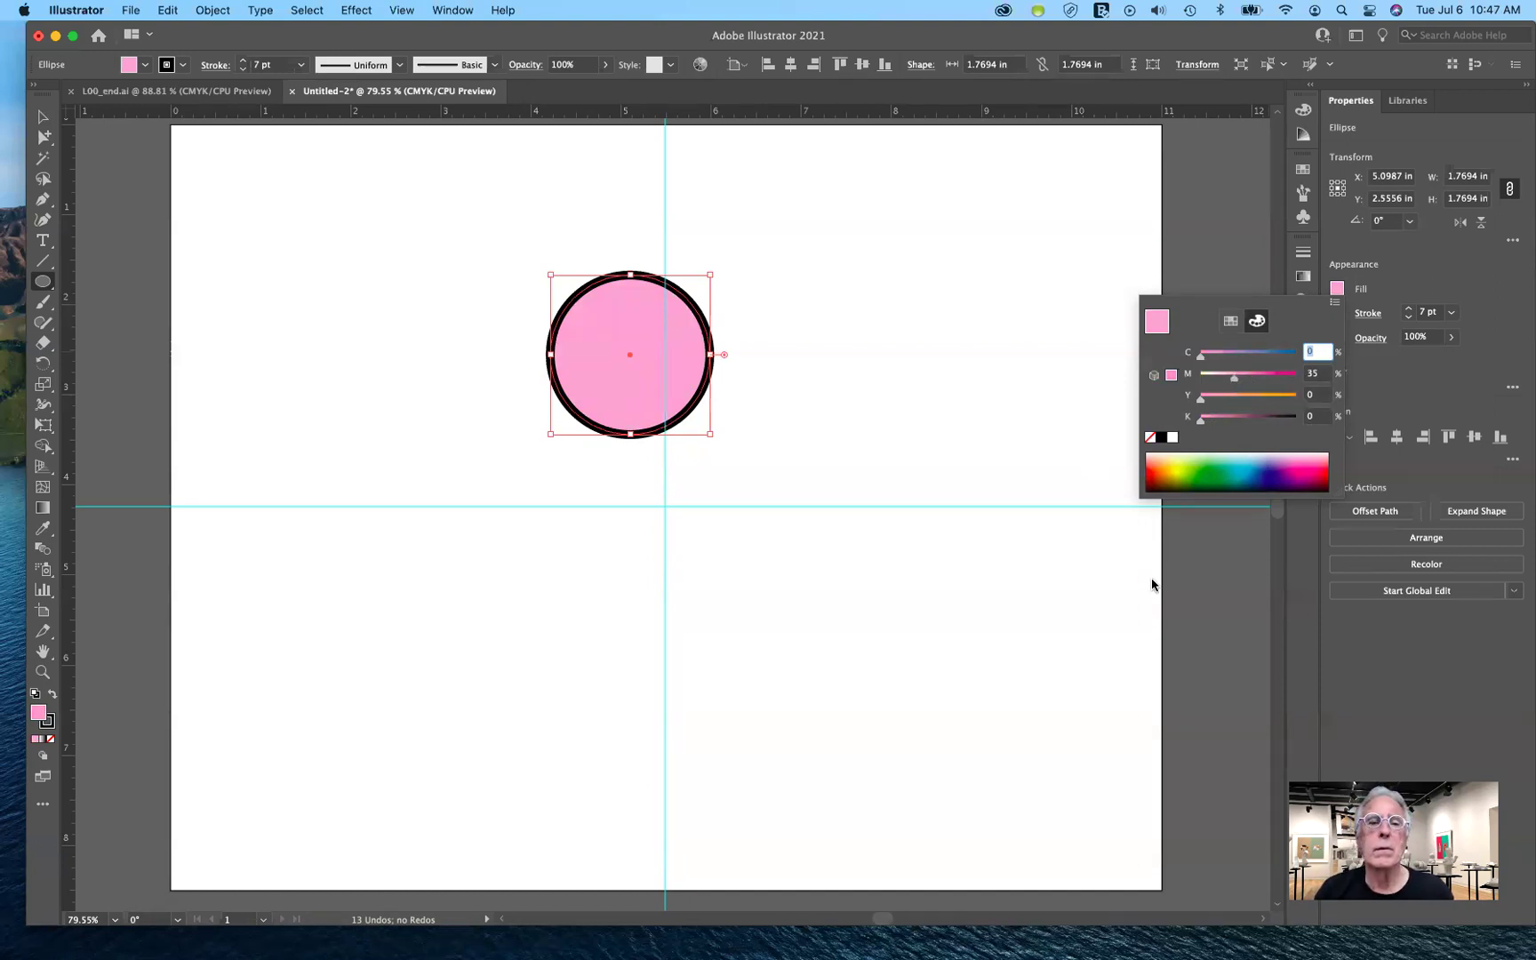
- Save the circle's fill as a global process color swatch named pink, also adding it to My Library
left_click(1227, 320)
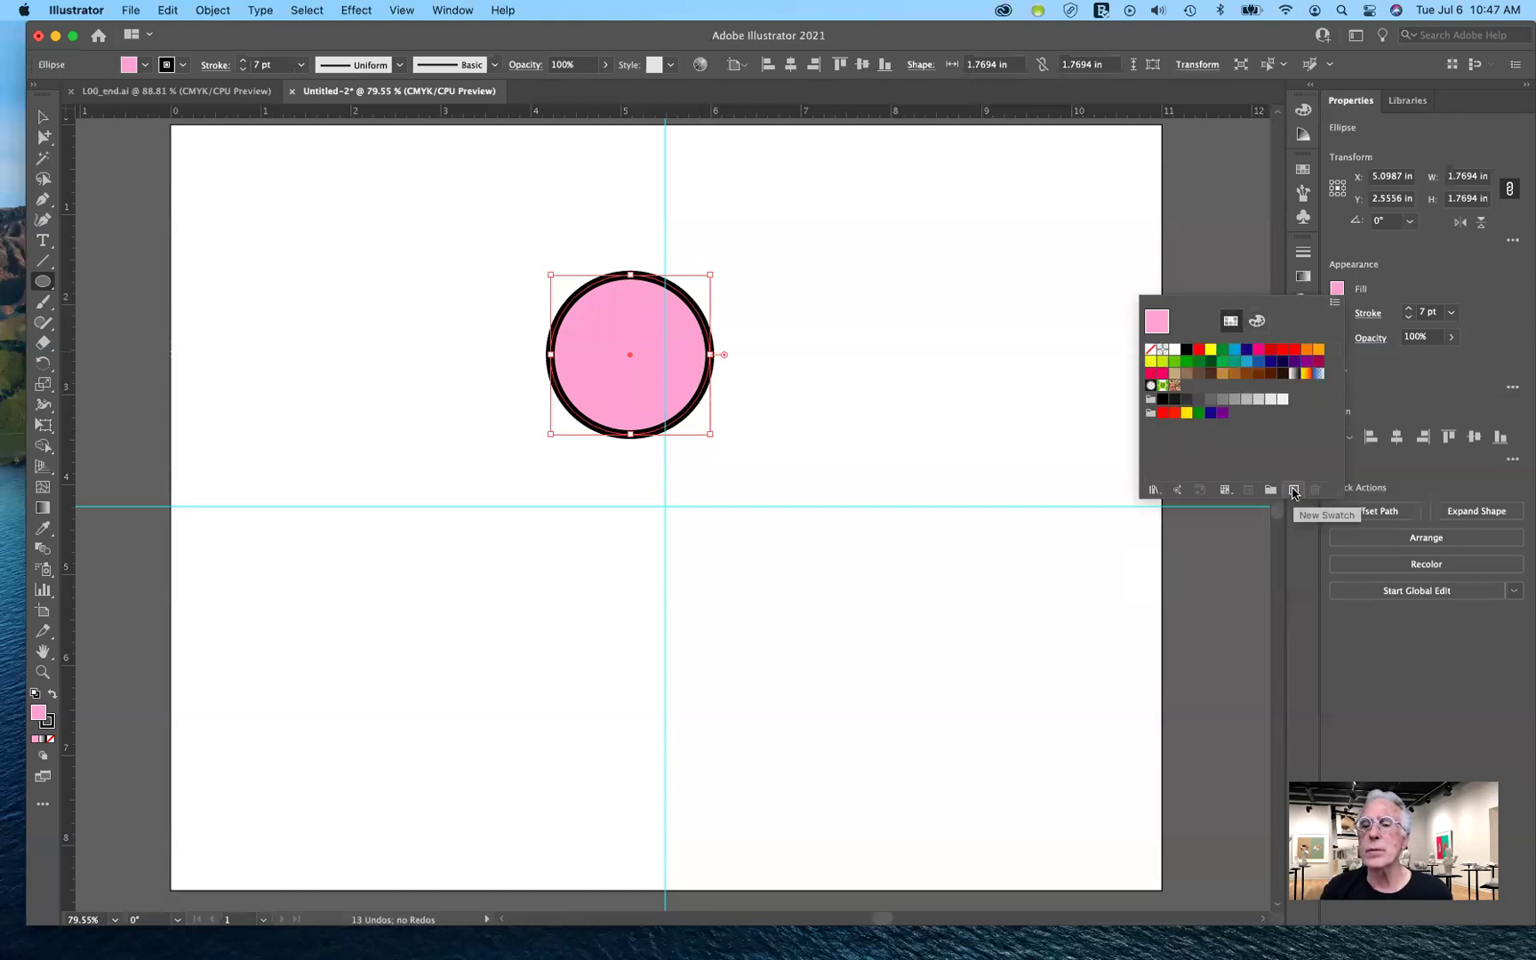
left_click(1293, 490)
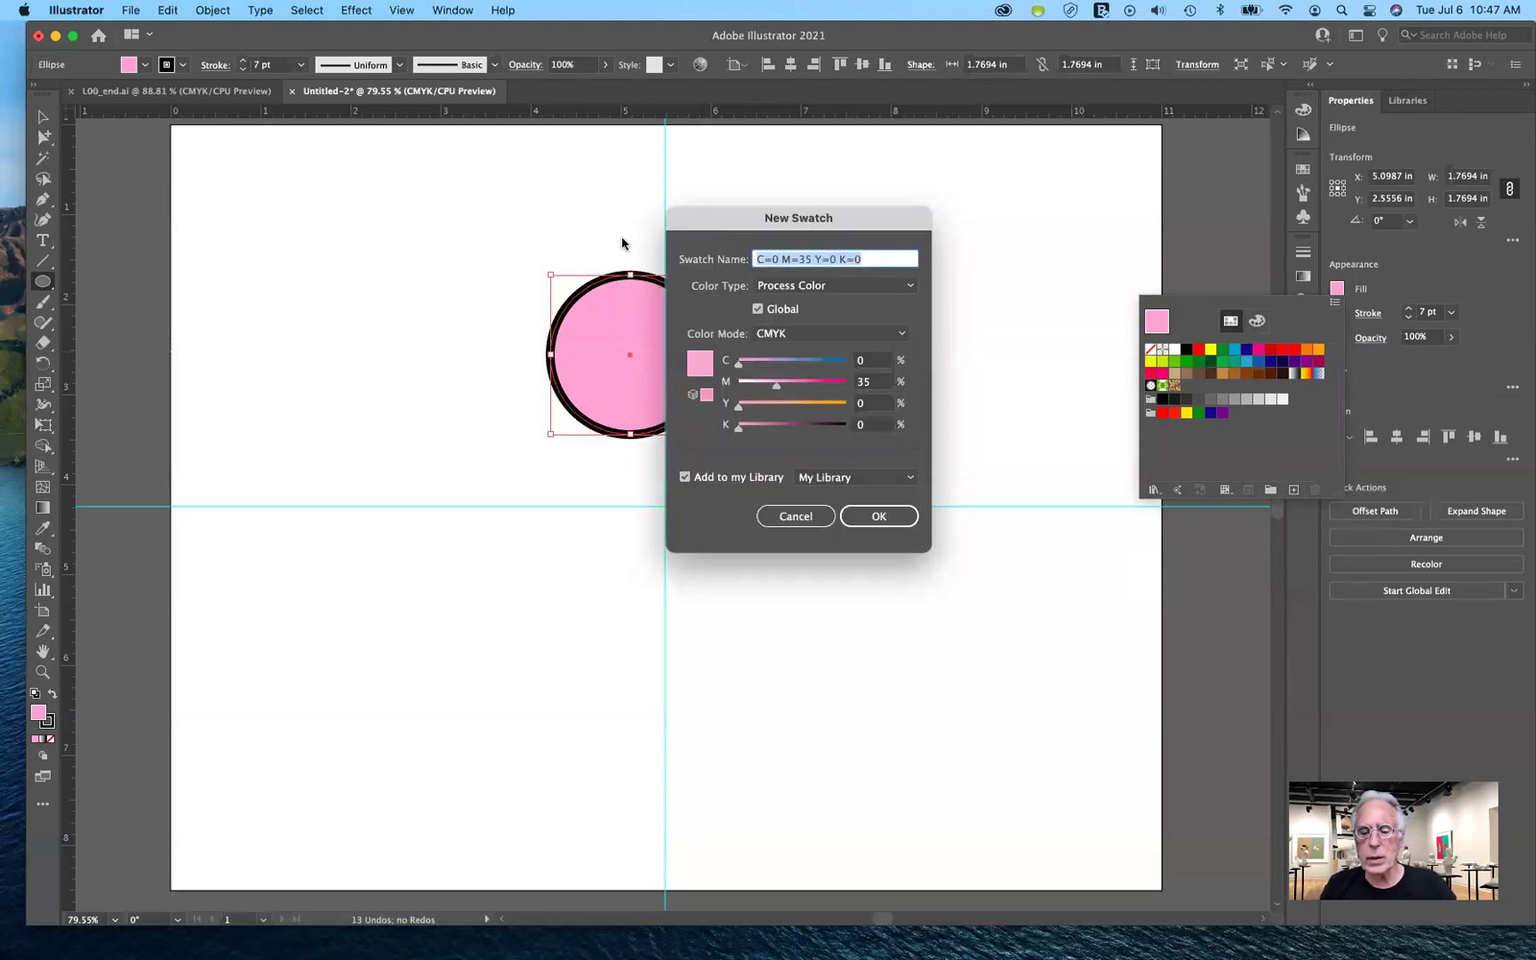
type("pin")
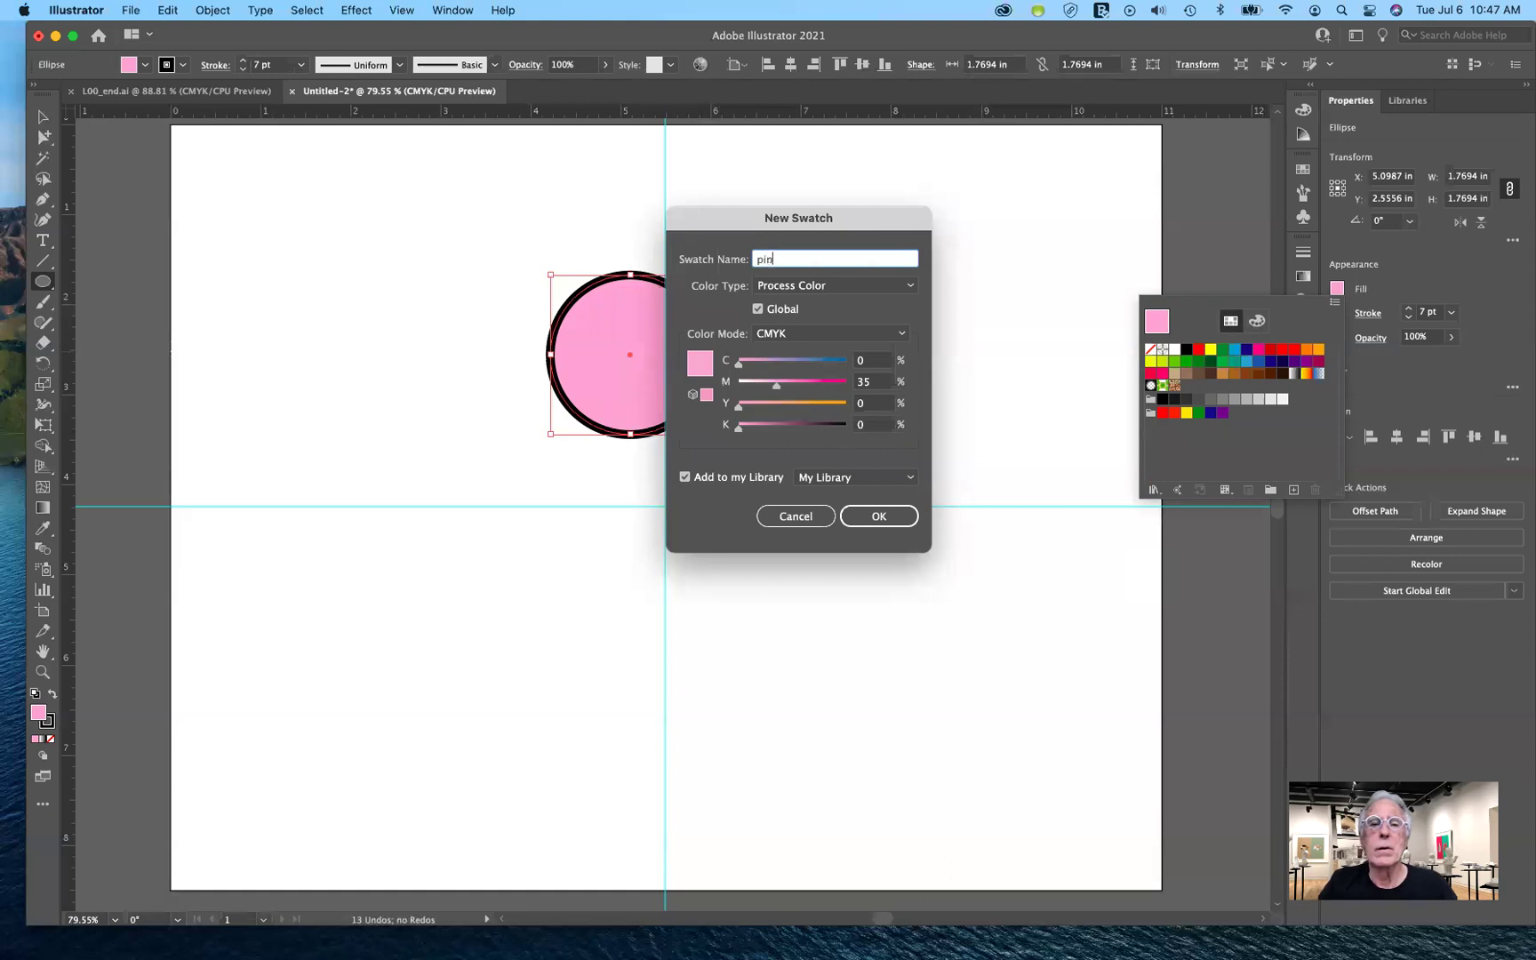
type("k")
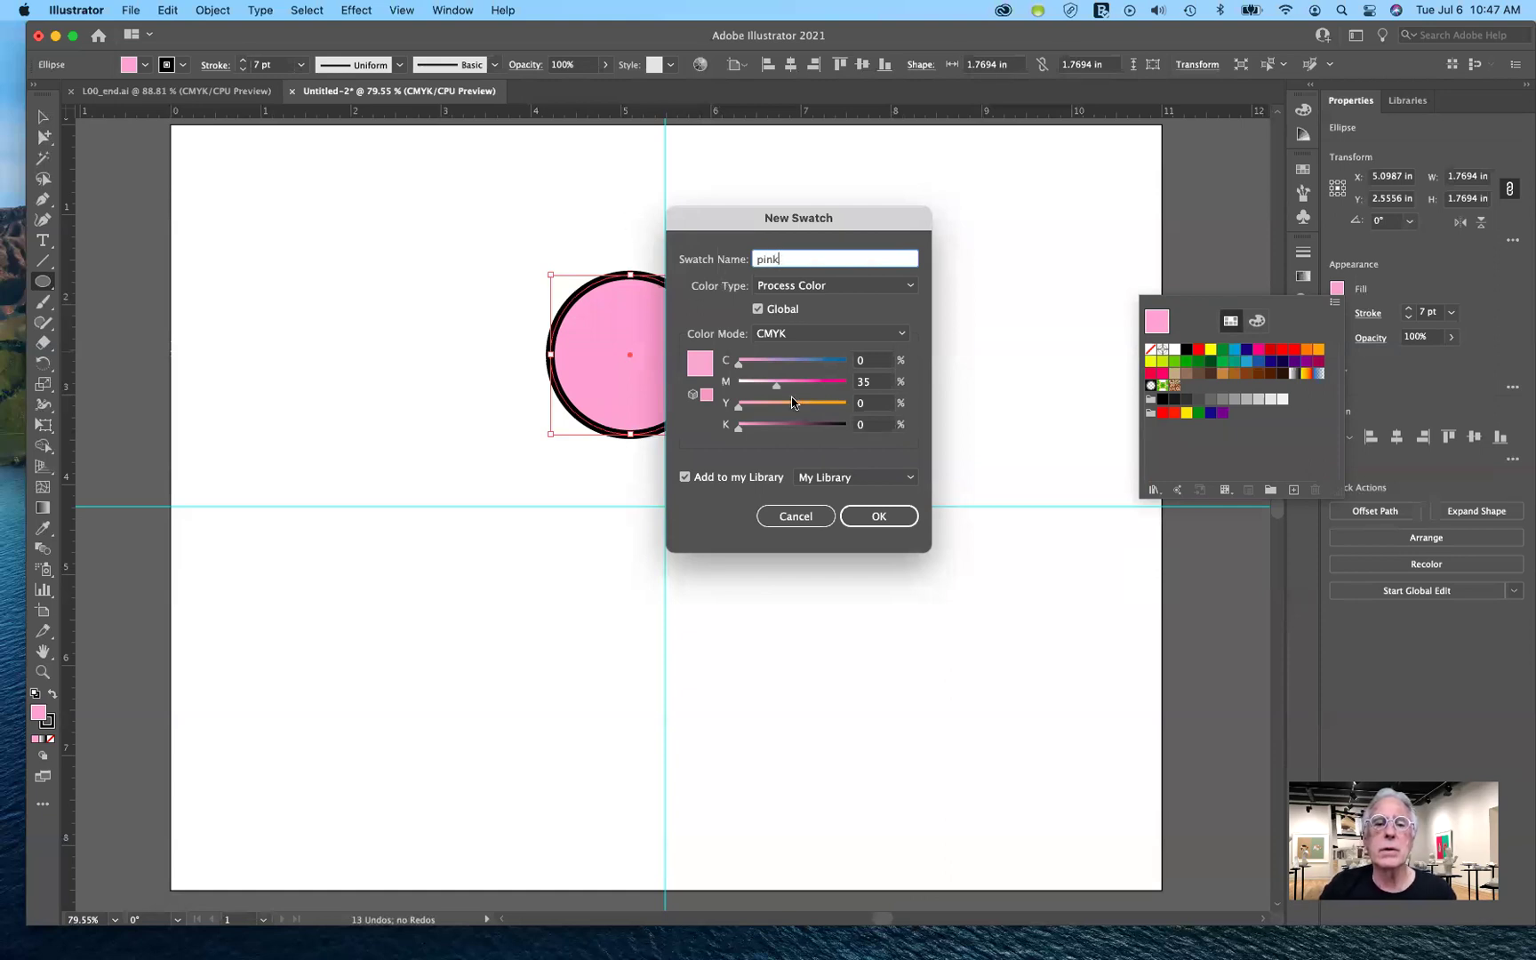
left_click(880, 517)
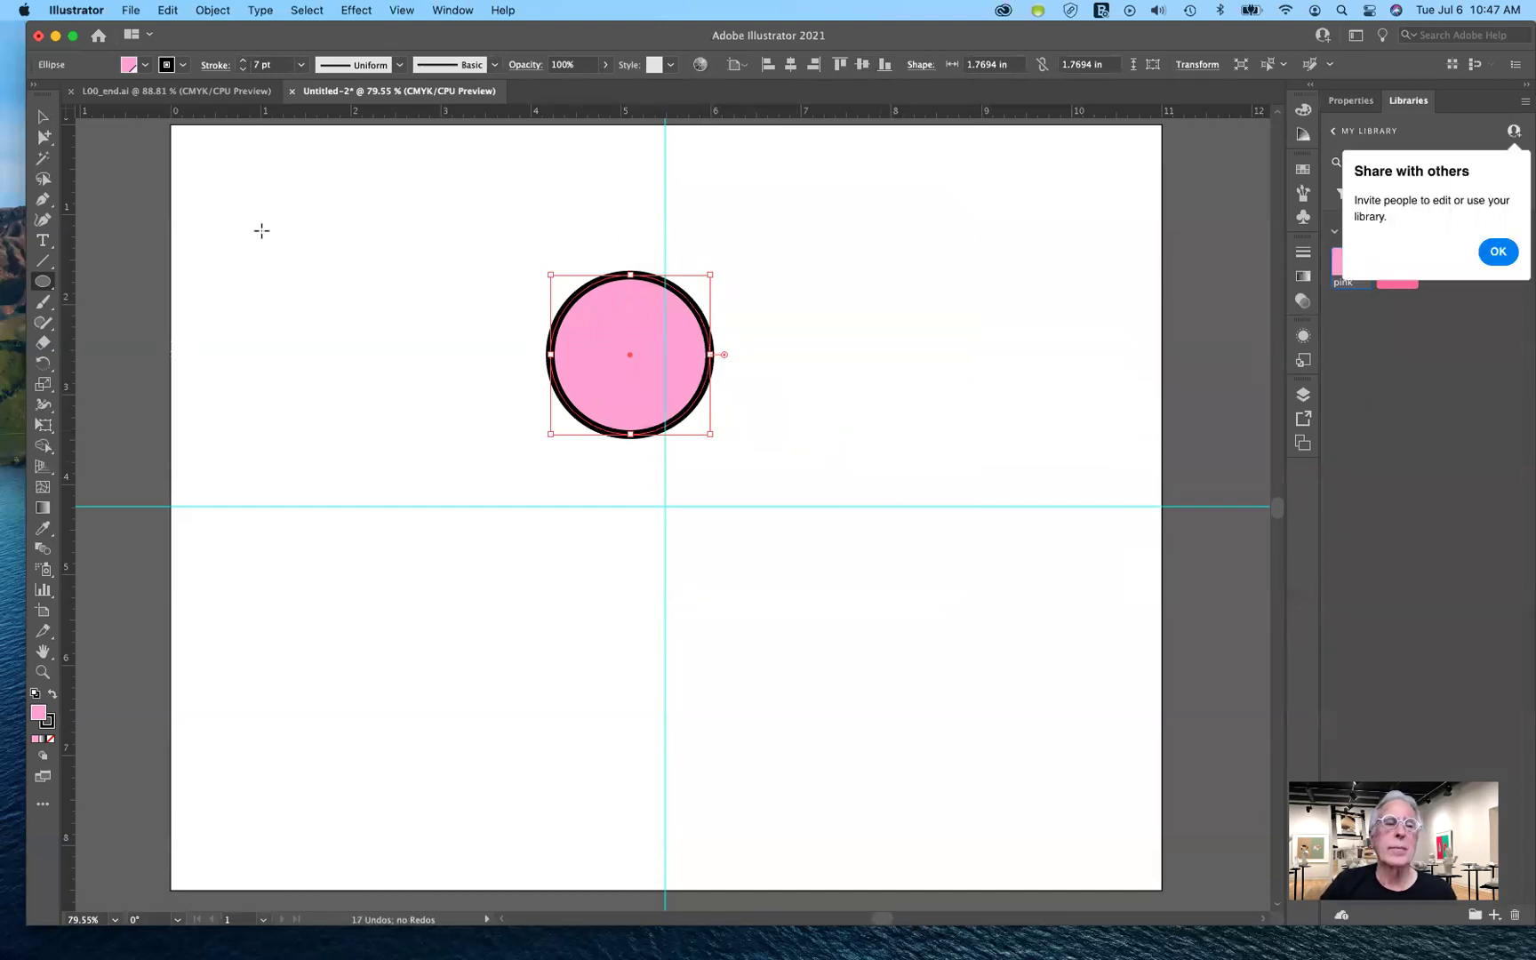
- Duplicate the pink circle twice, placing one overlapping copy about 0.47 in right and 0.38 in down and another at the lower left
left_click(42, 118)
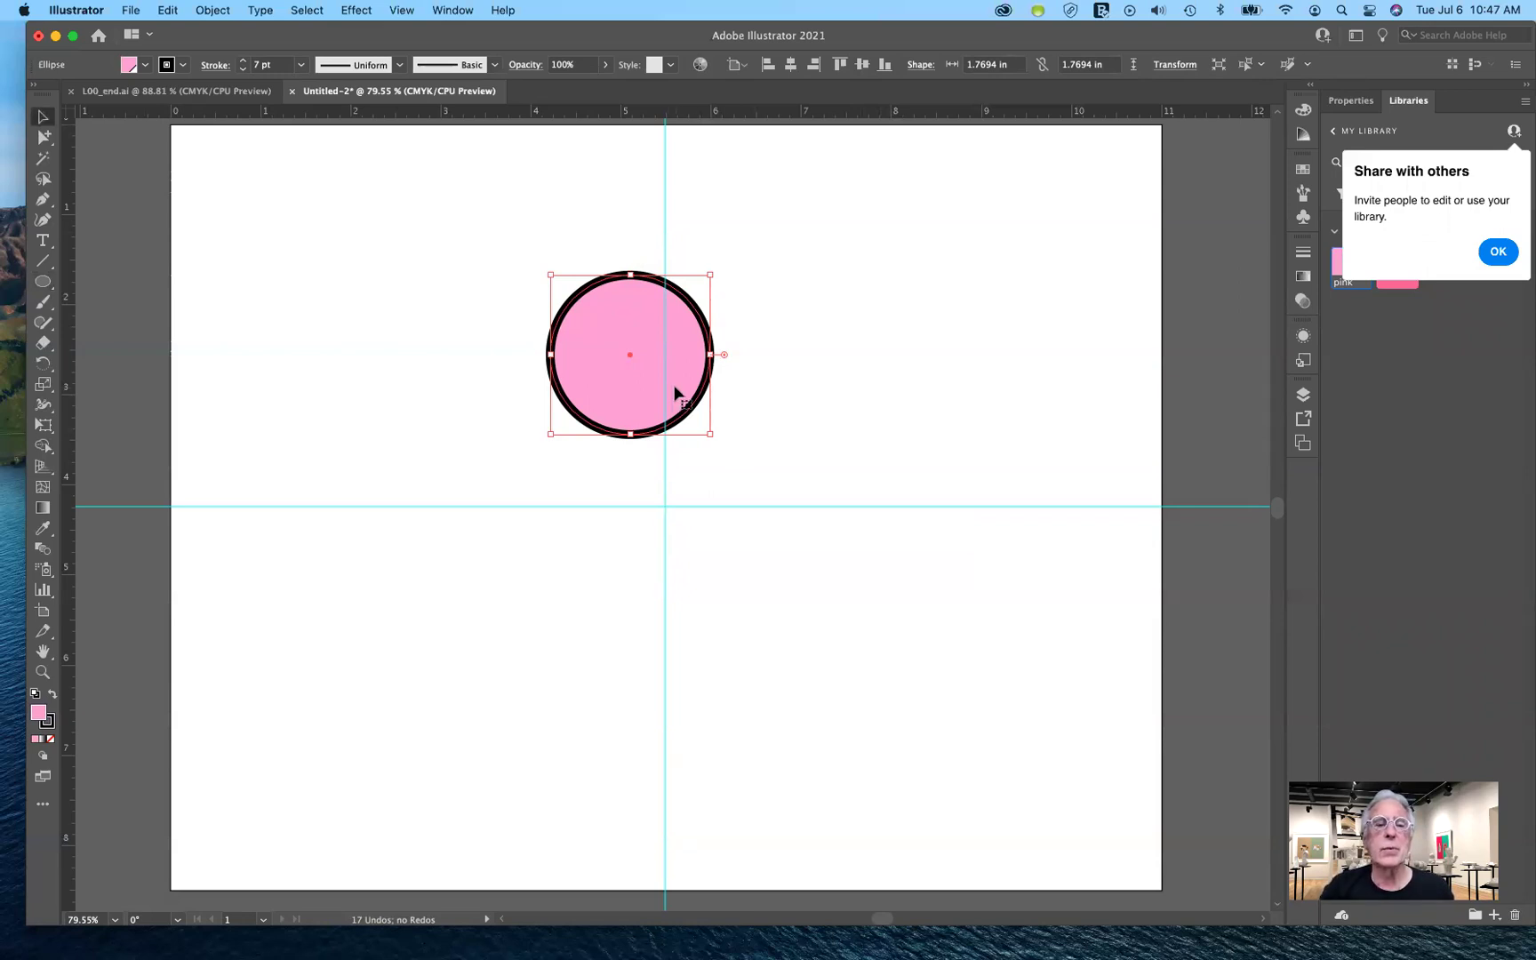
left_click_drag(705, 420, 717, 422)
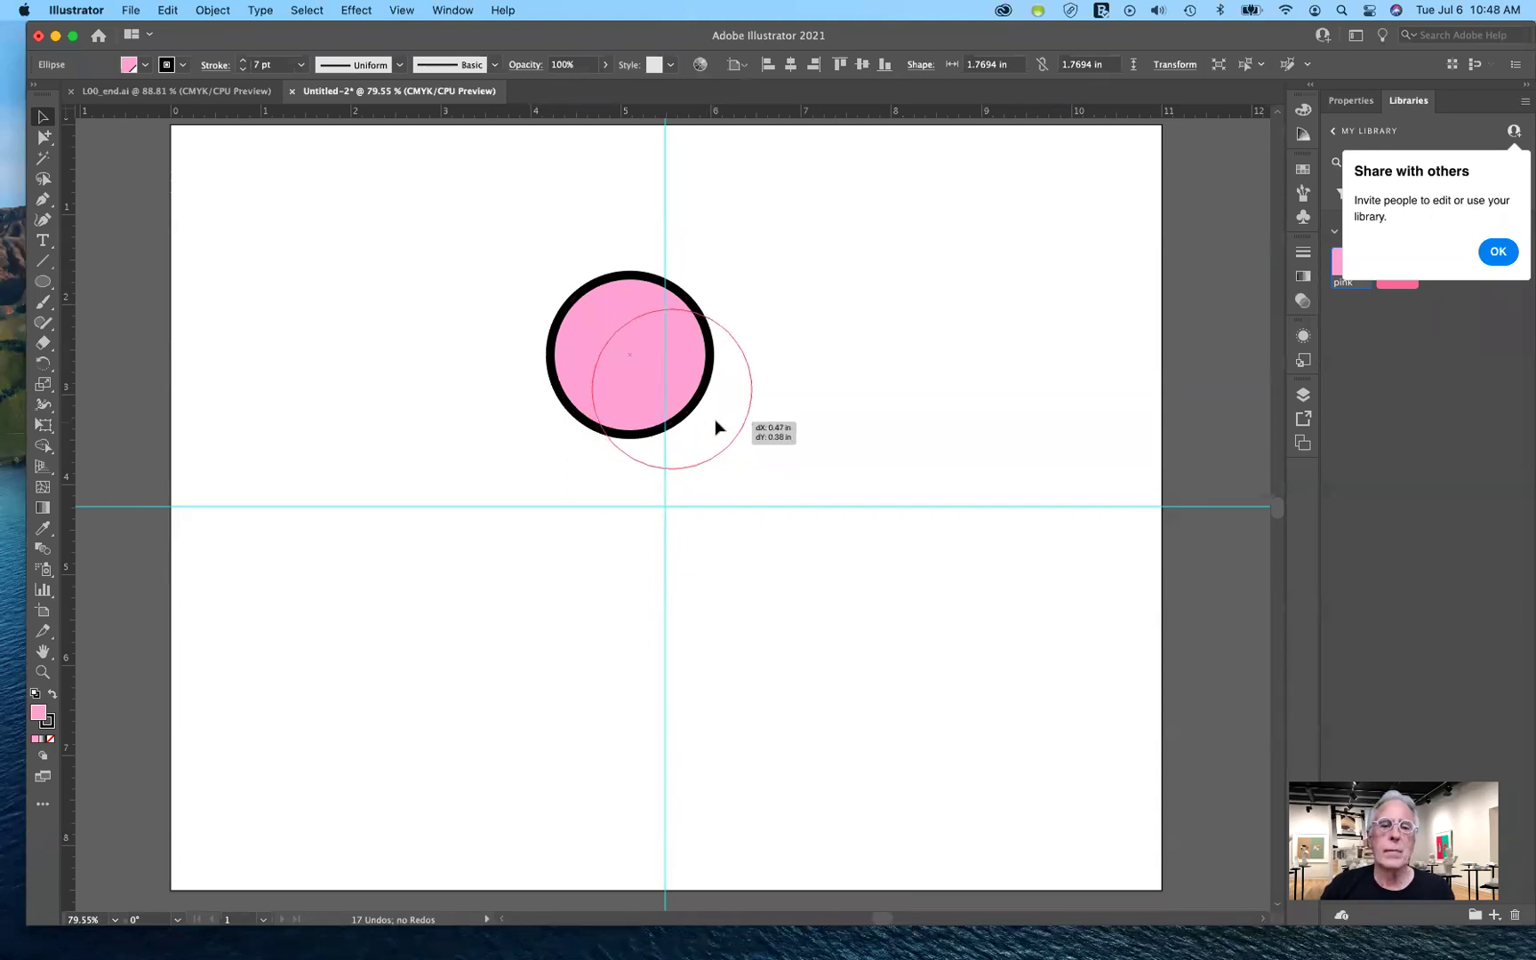
left_click_drag(736, 446, 757, 457)
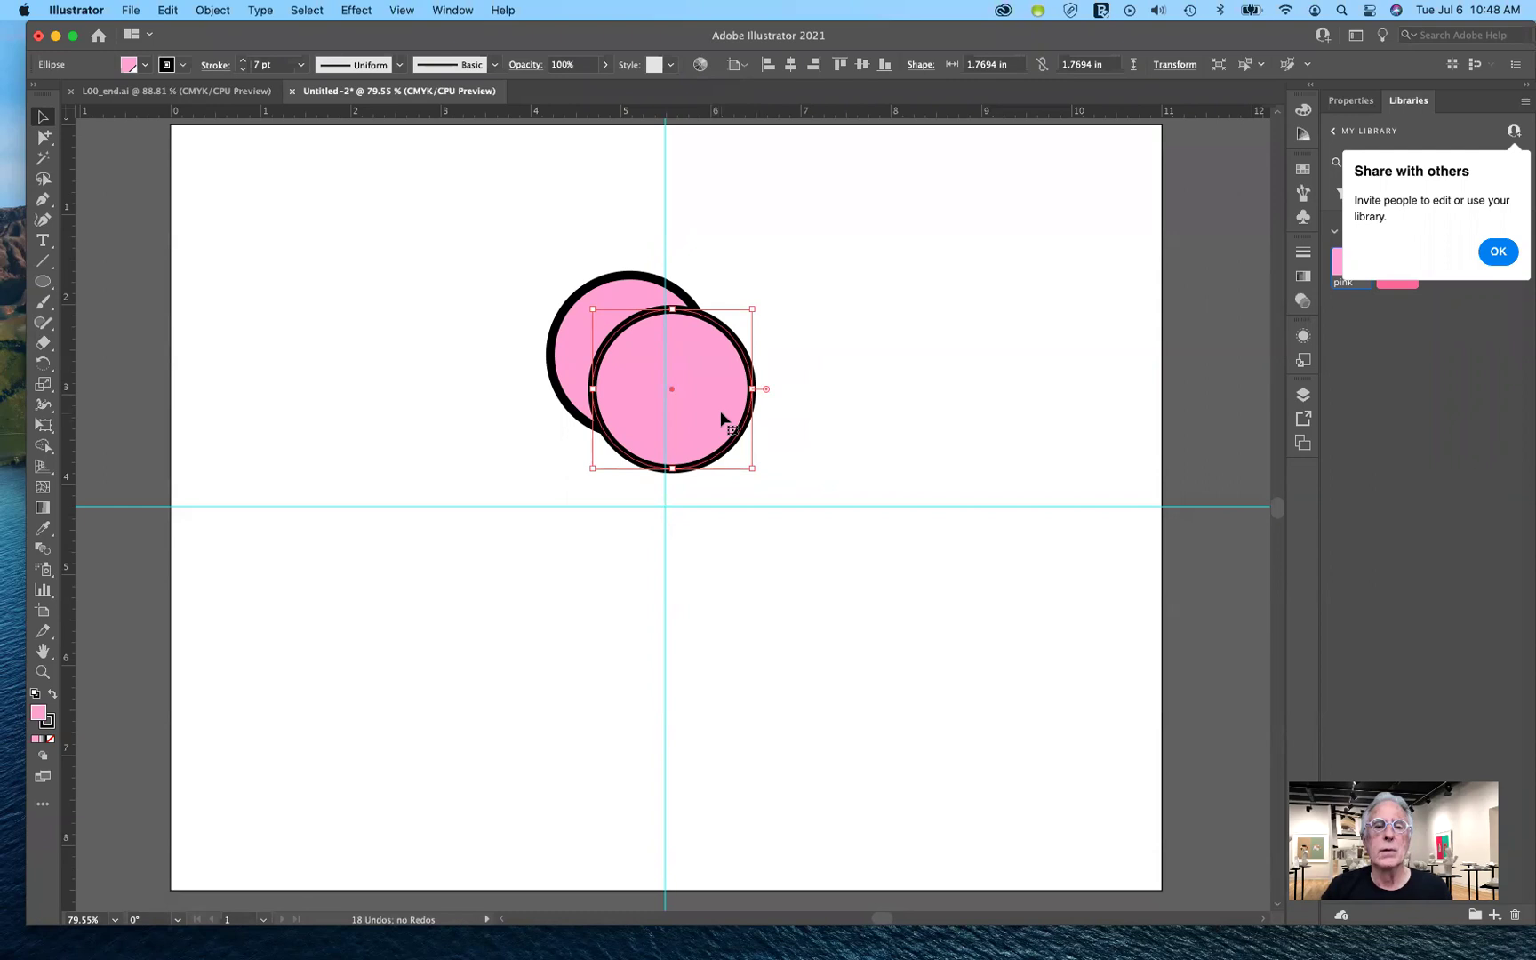
key("super+shift+b")
mouse_move(666, 413)
left_mouse_down()
mouse_move(632, 402)
mouse_move(652, 421)
left_mouse_up()
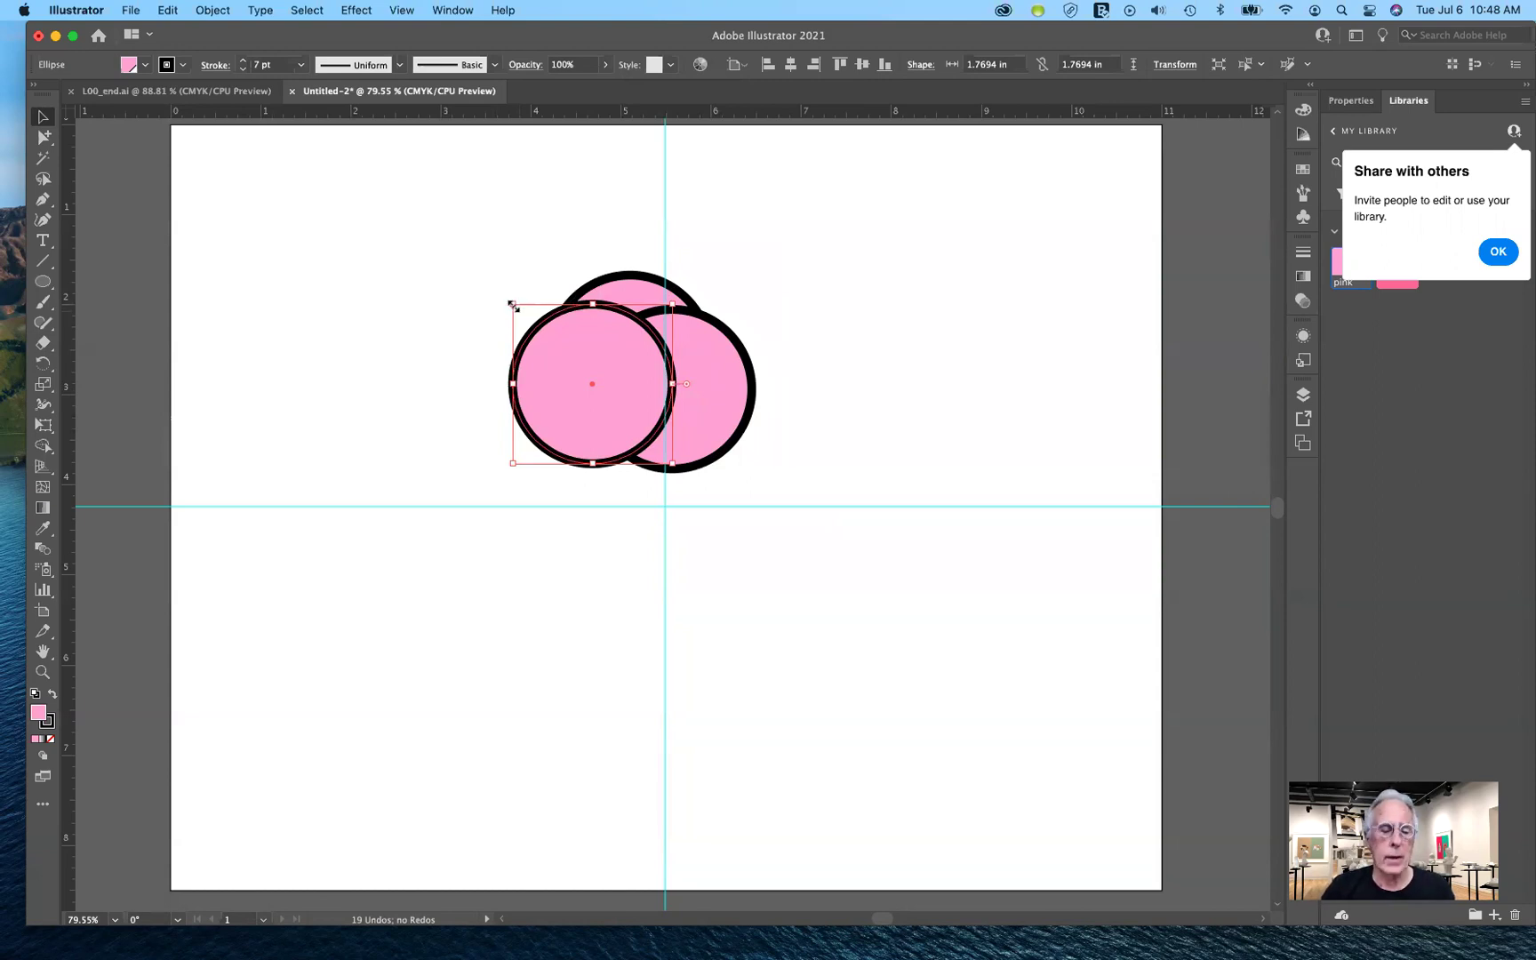
- Scale the front left circle about its centre to about 1.18 in and merge it with the right circle using Shape Builder
left_click_drag(515, 308, 529, 331)
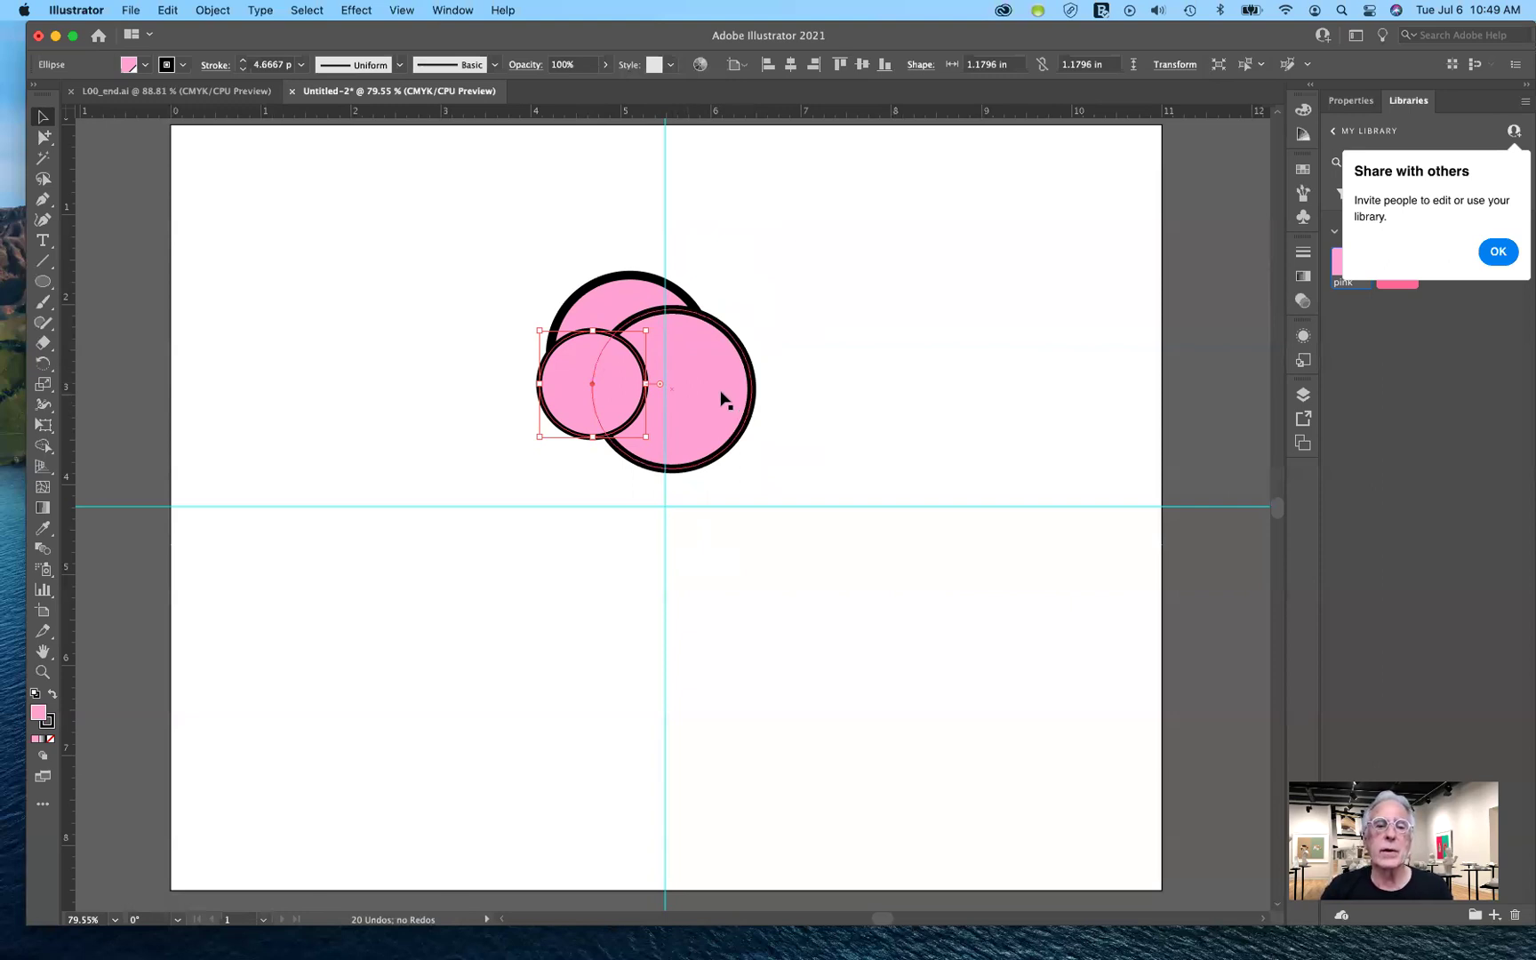
left_click(722, 398, "shift")
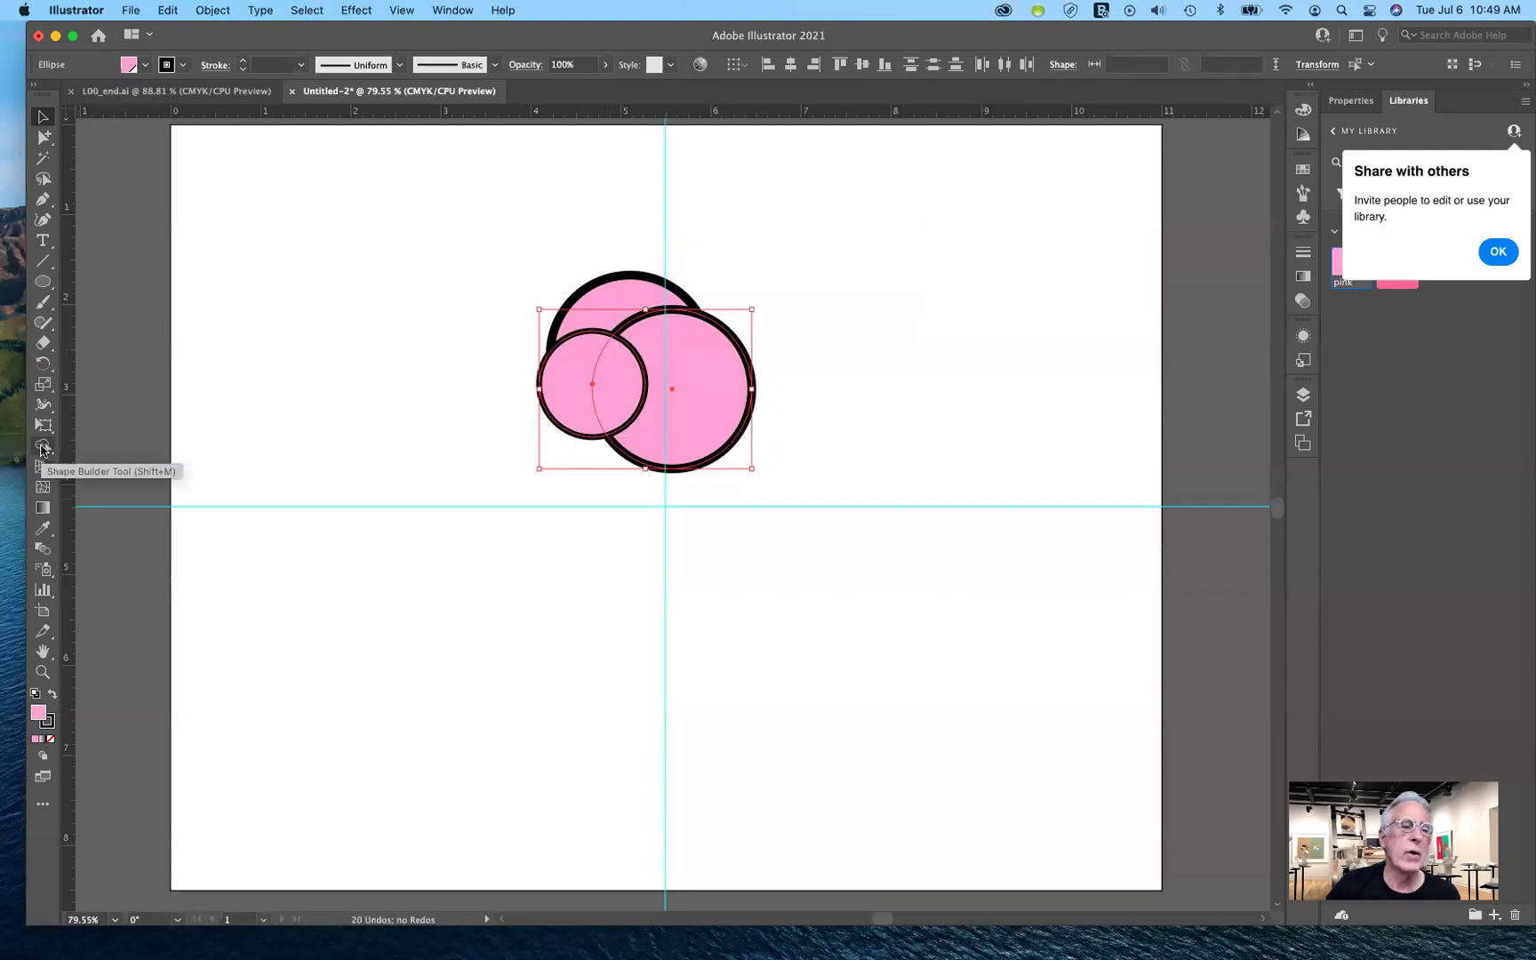
key("shift+m")
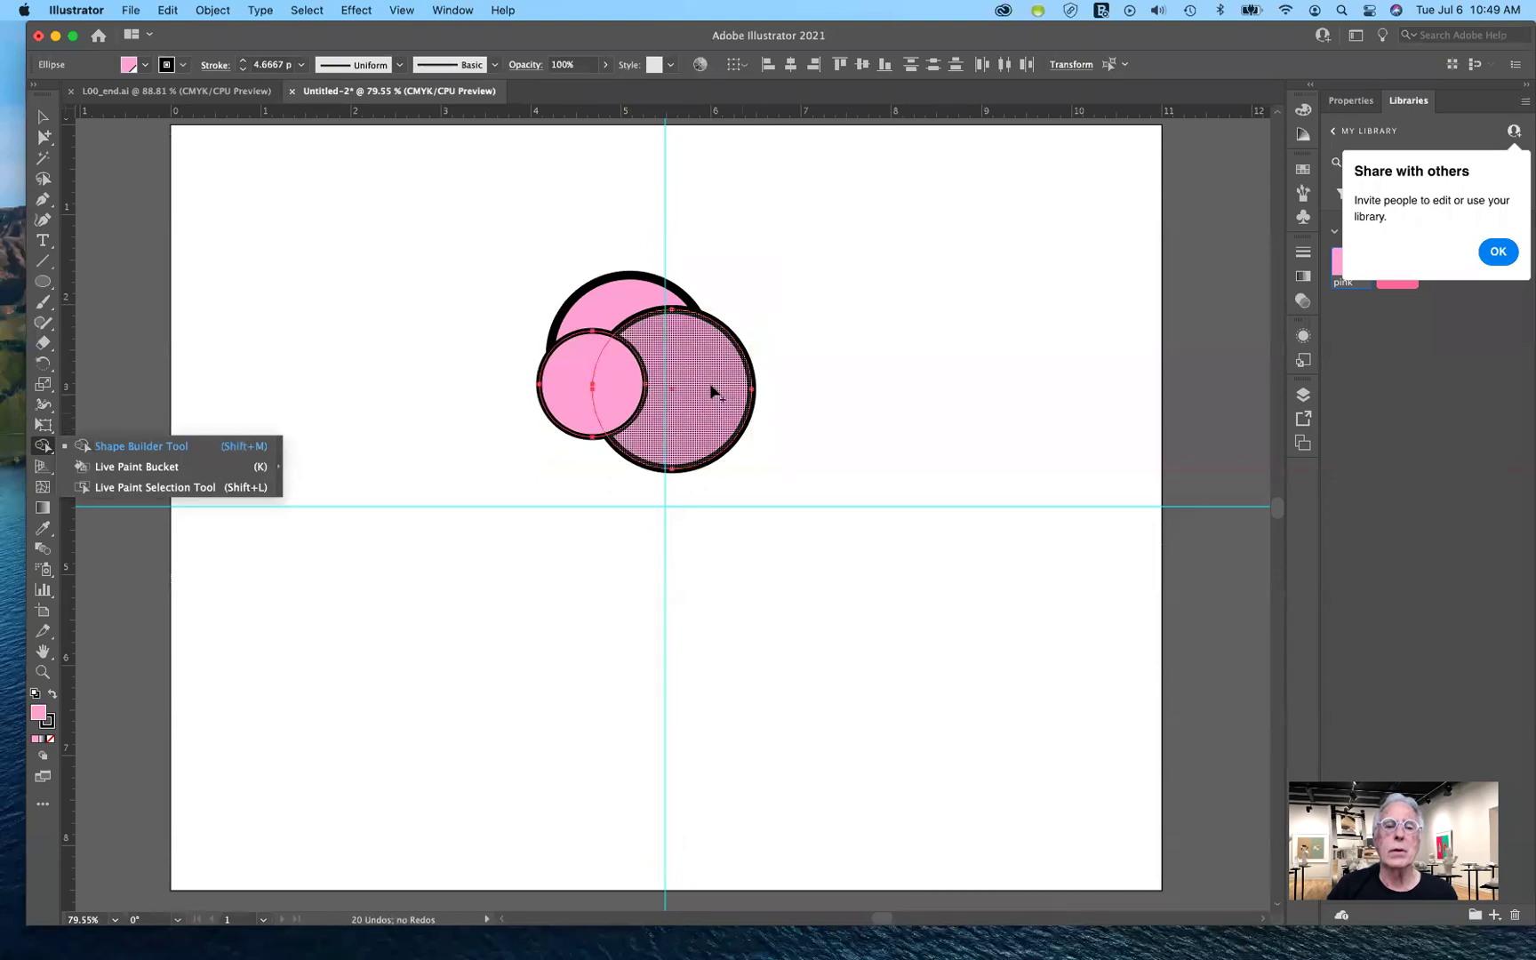
left_click_drag(703, 386, 584, 387)
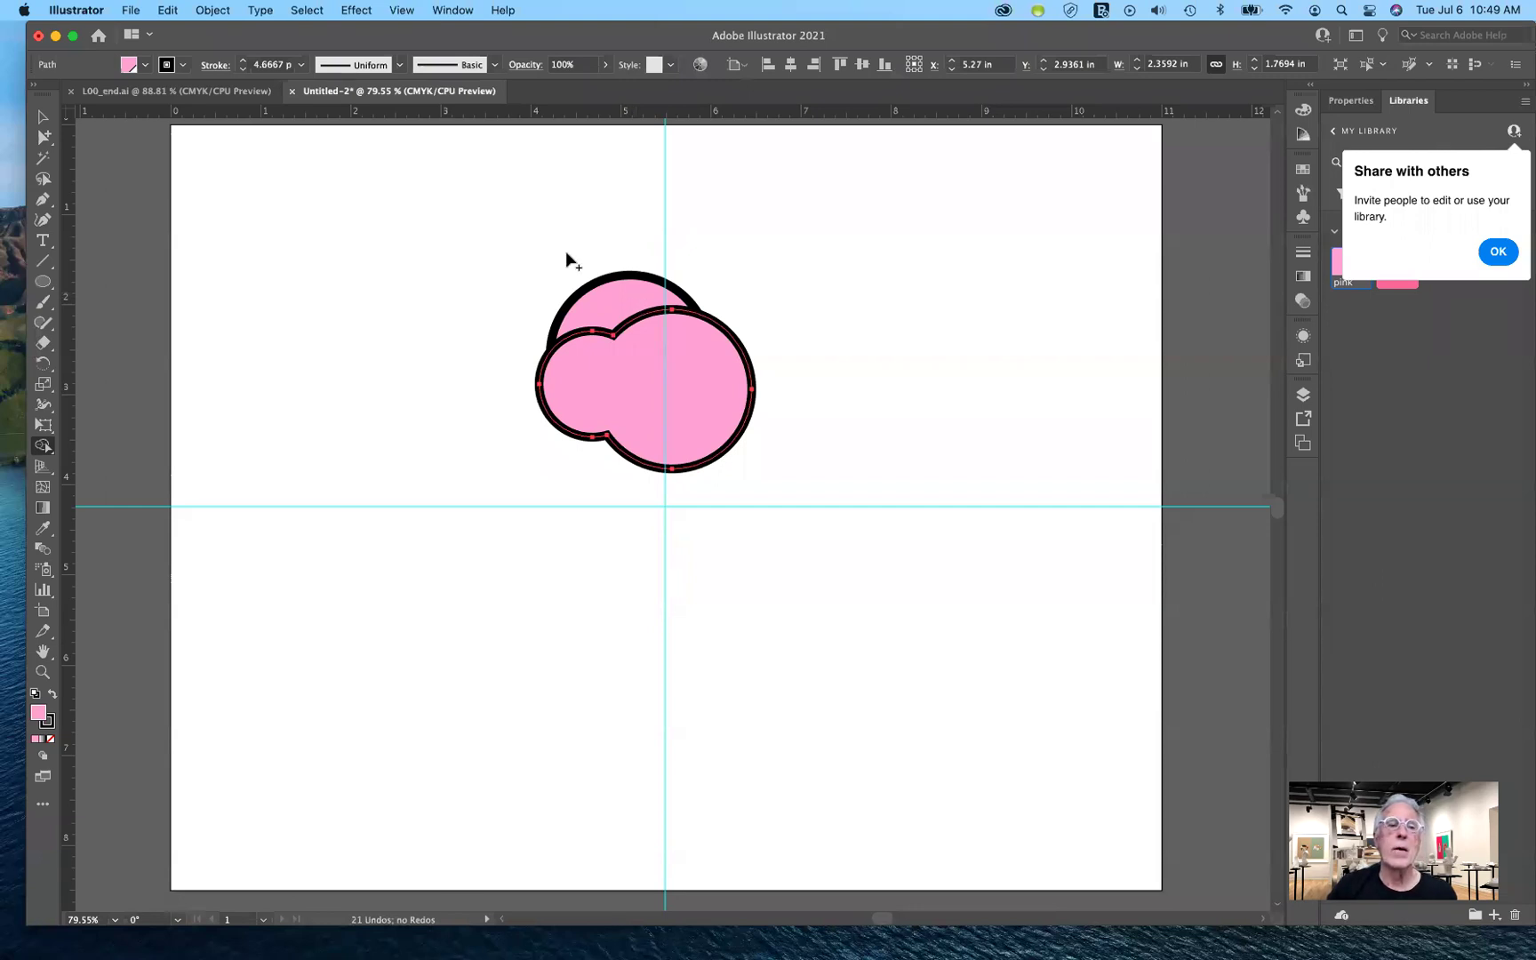
- Move the back circle right to centre it on the vertical guide, nudging it slightly up
left_click(44, 118)
left_click(703, 300)
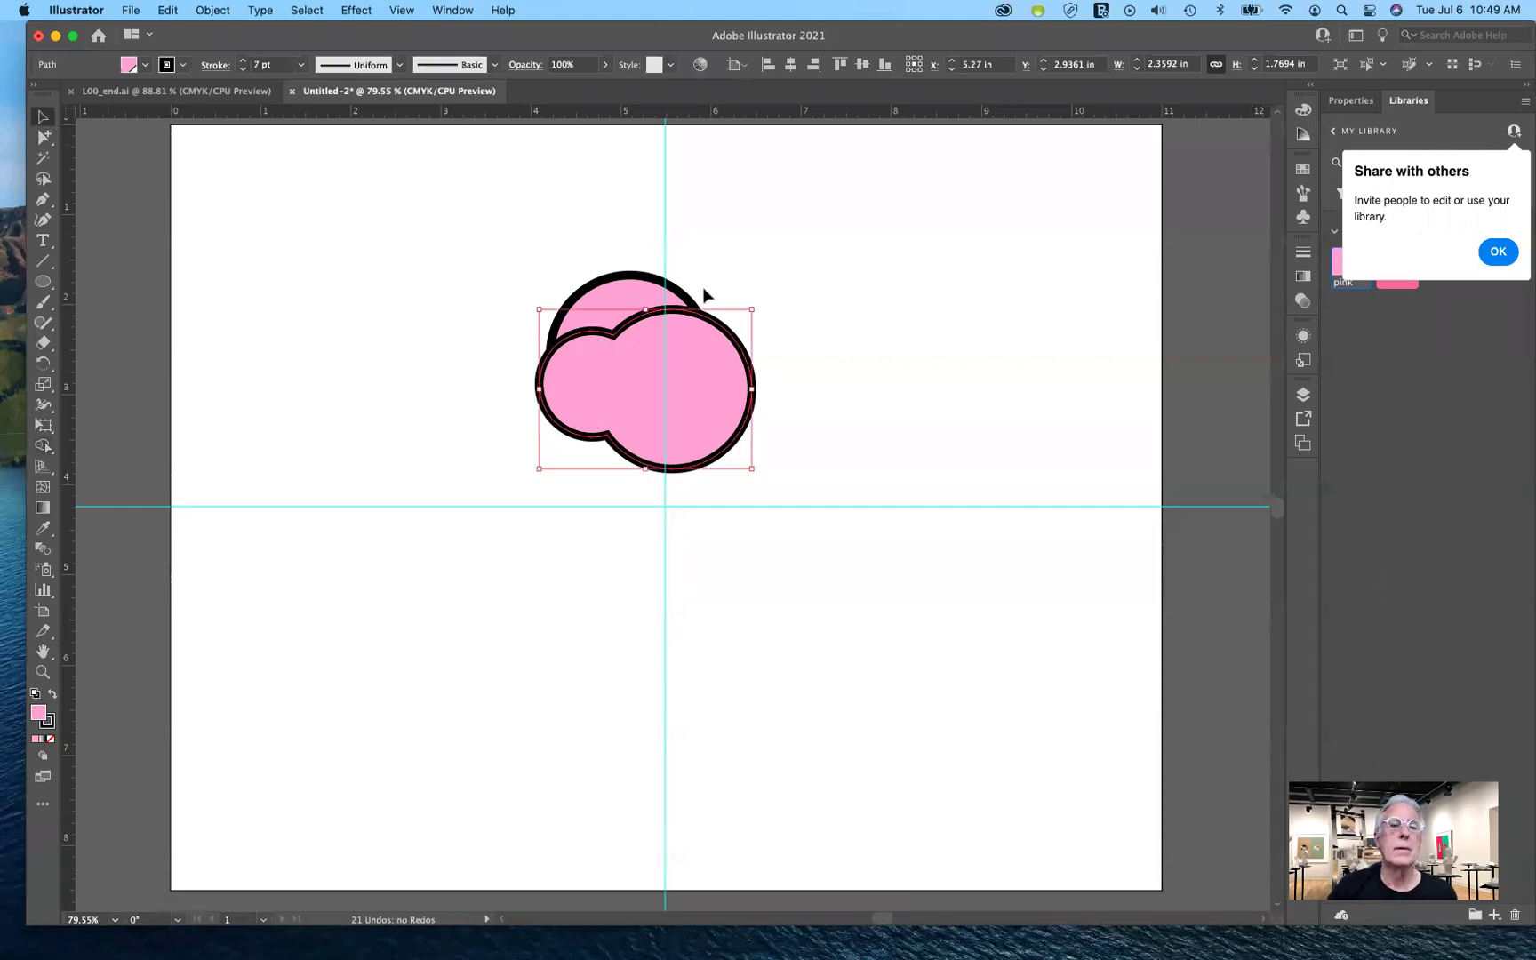
left_click(632, 282)
left_click_drag(630, 322, 667, 322)
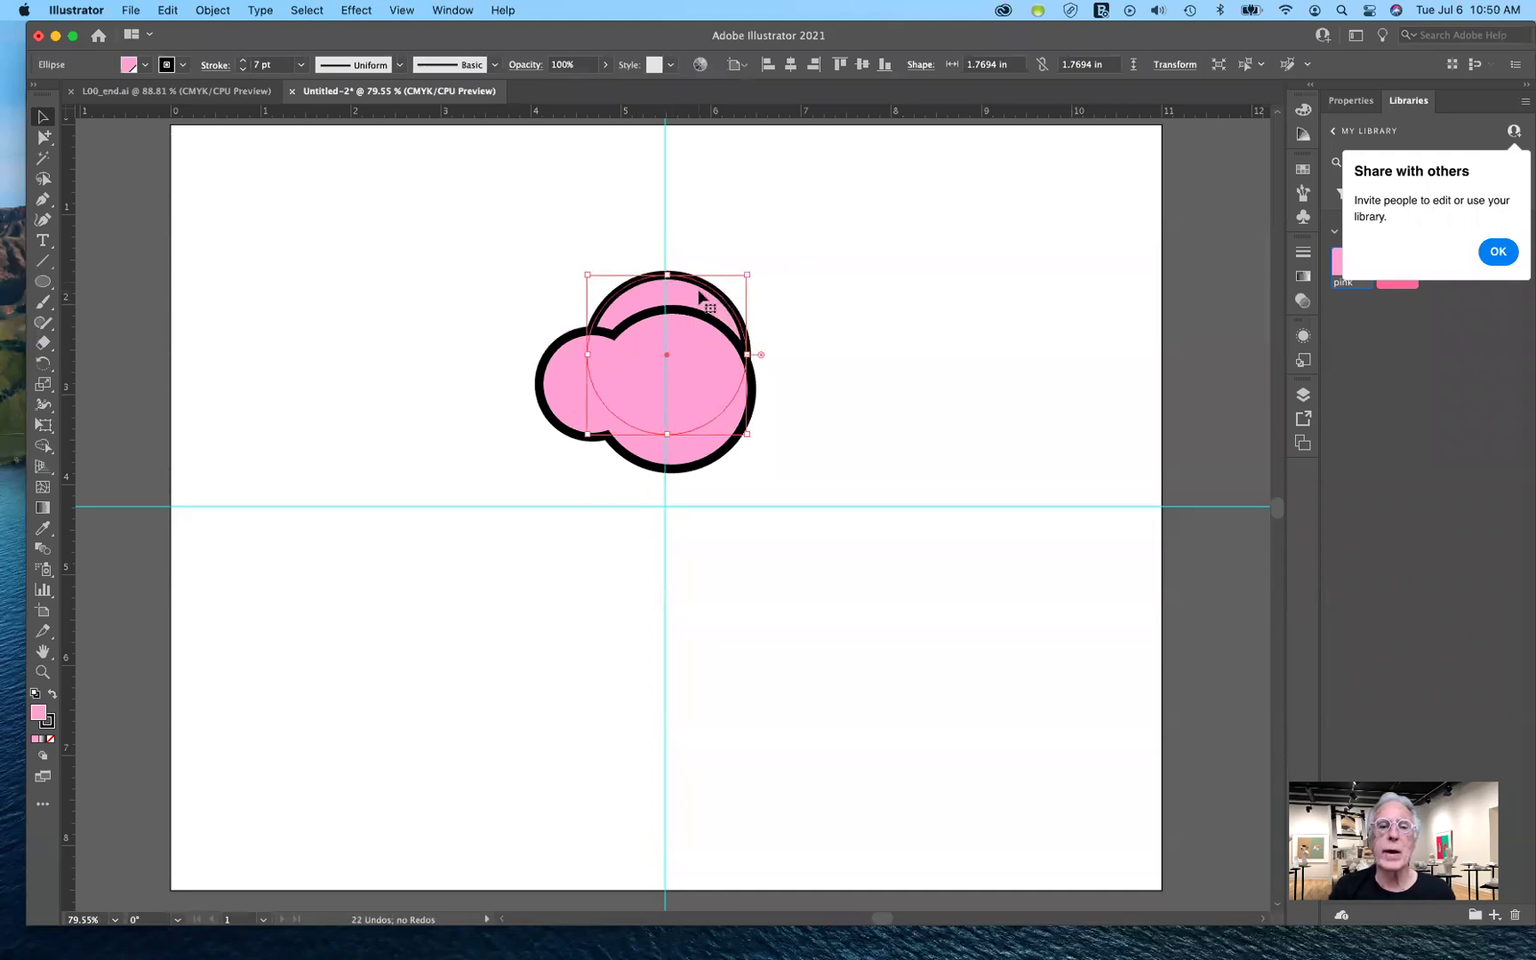
key("Left")
key("Left")
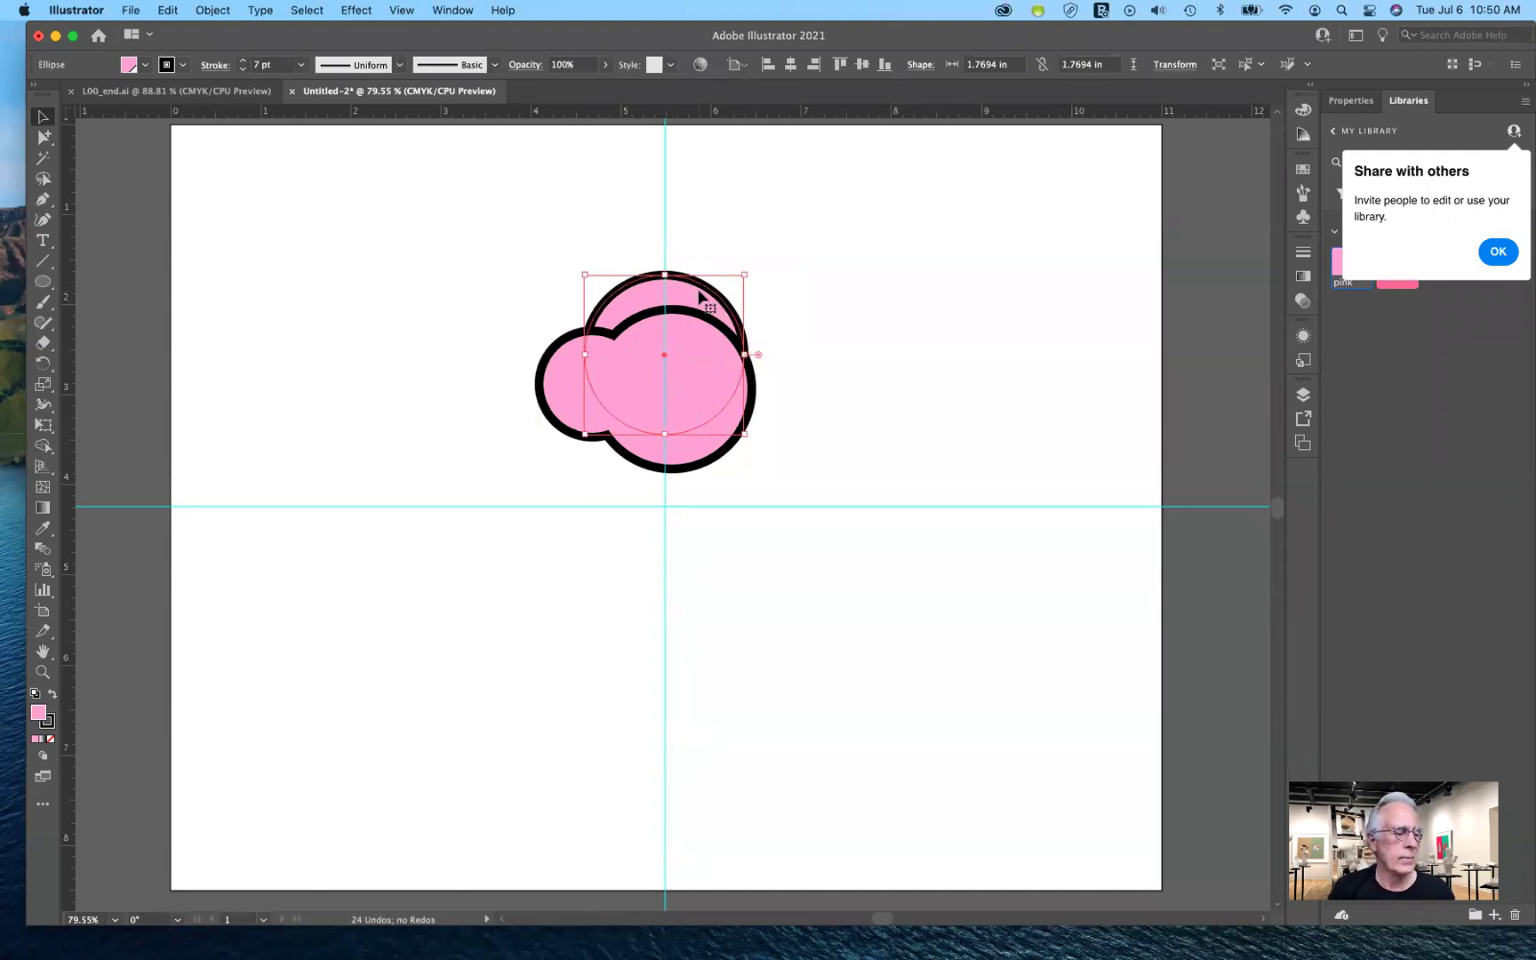
key("Up")
key("Up")
key("Up")
key("Up")
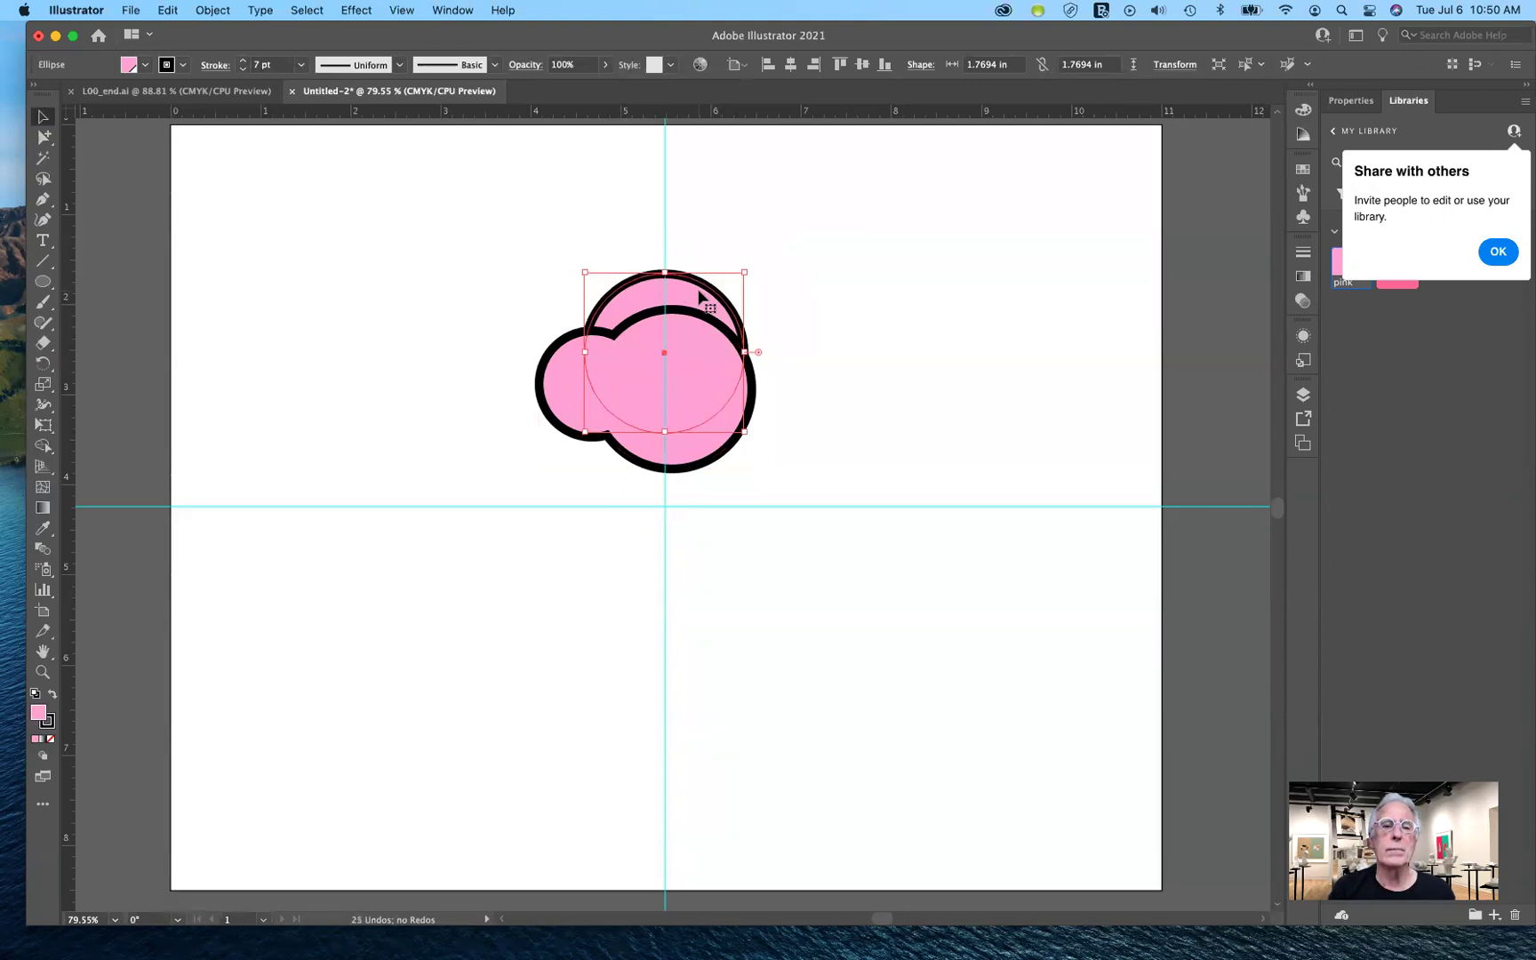
key("Down")
key("Down")
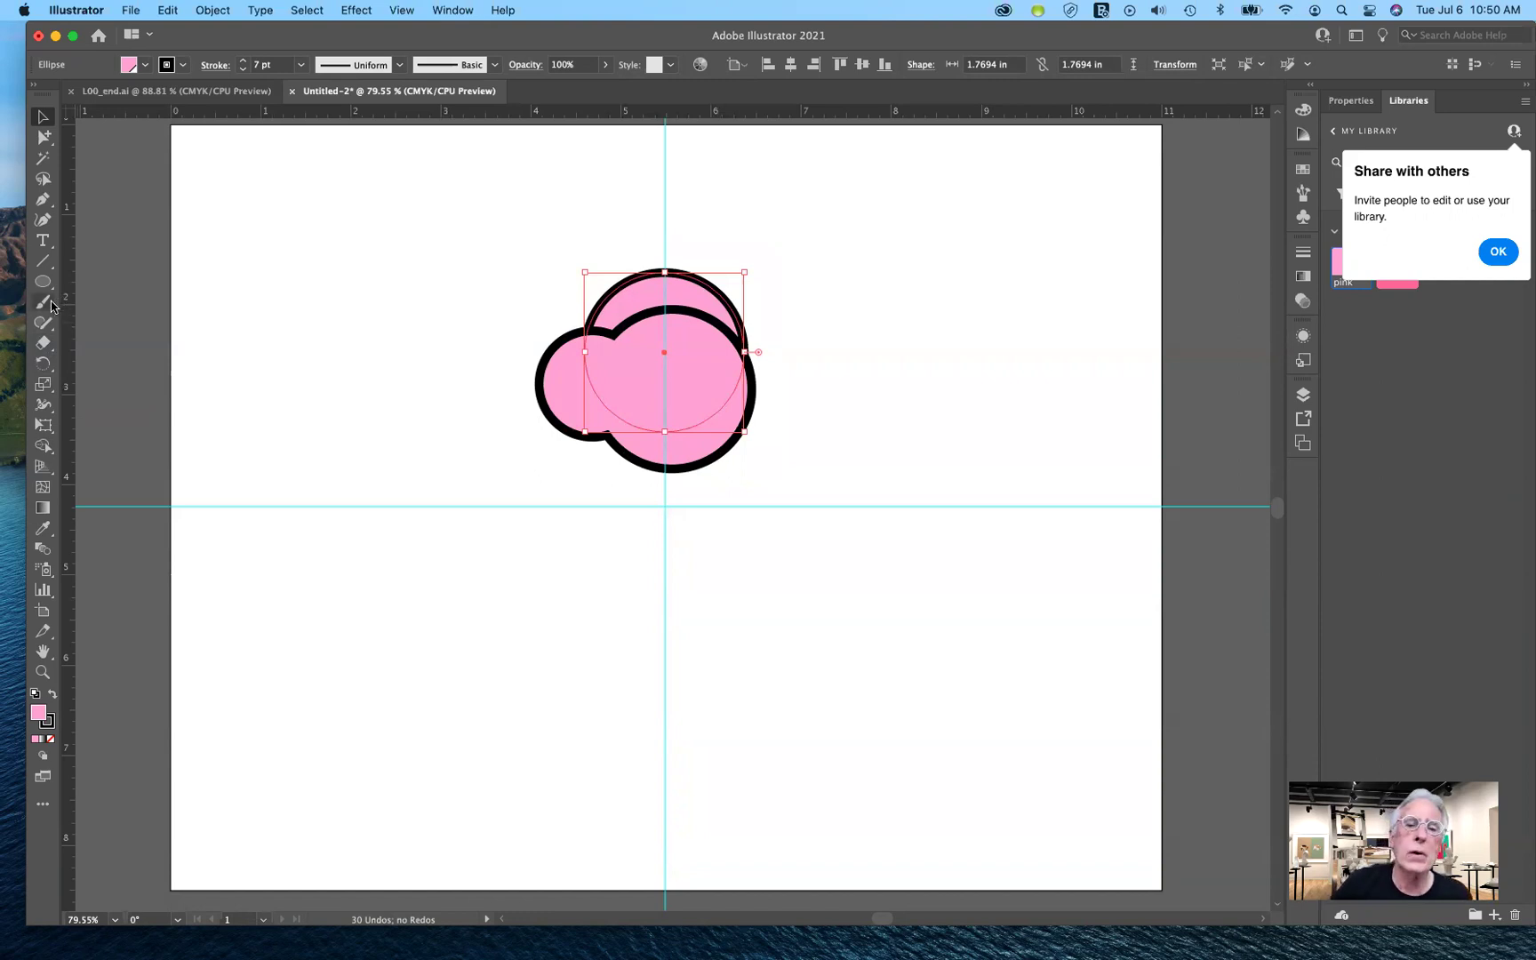
- In Draw Behind mode, draw a closed three-point curved cone about 2.38 by 3.73 in with the Curvature tool, its tip on the vertical guide
left_click(136, 345)
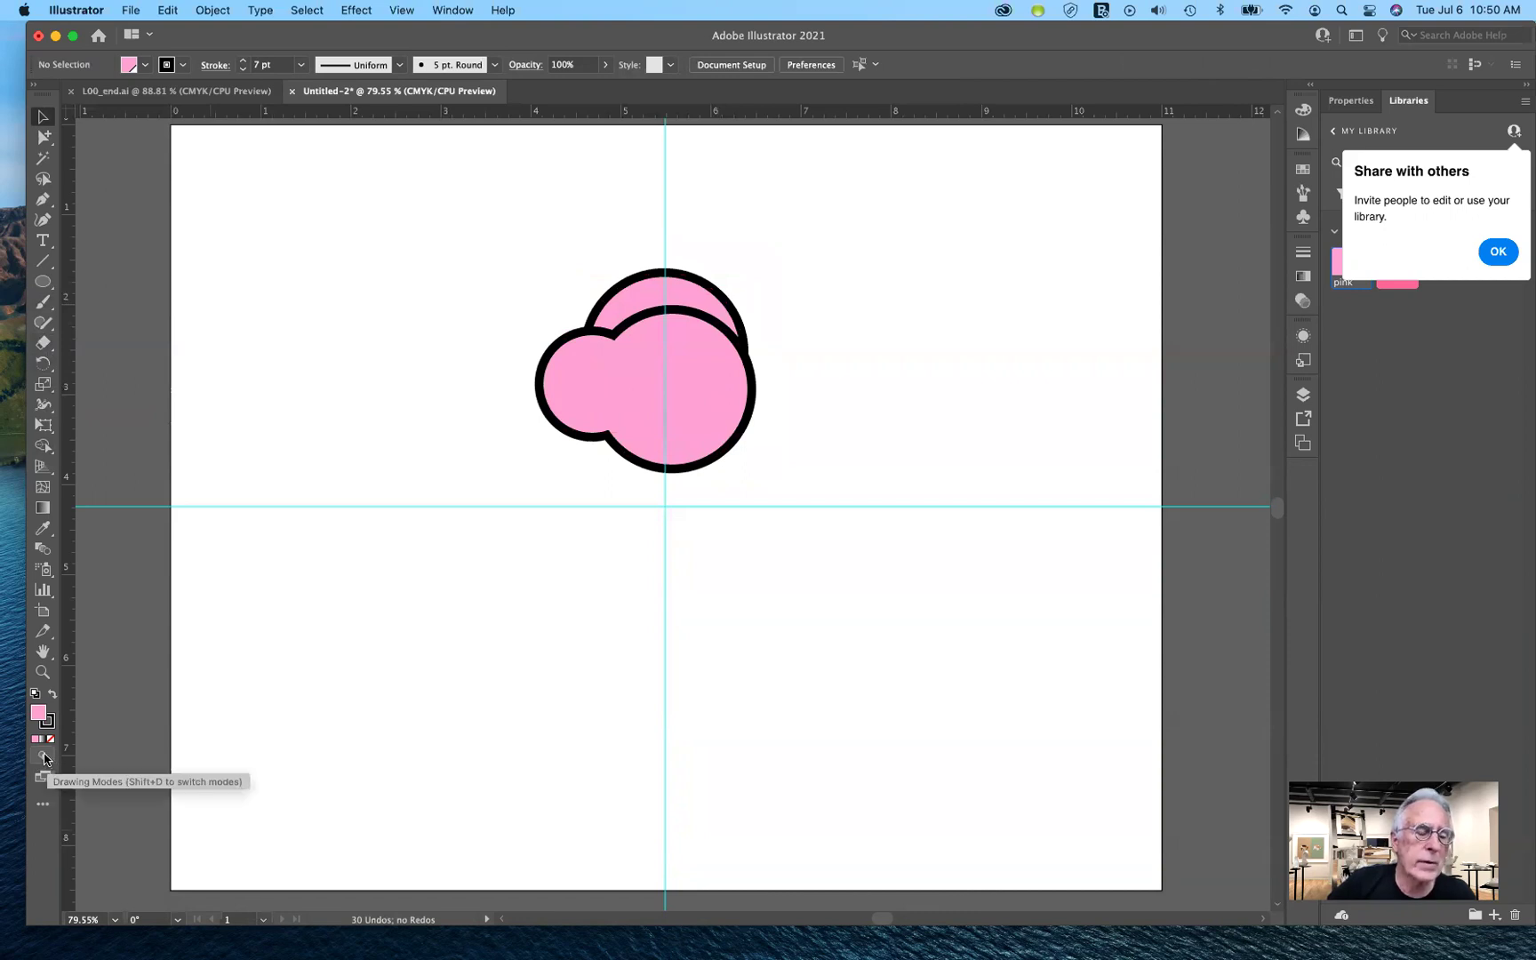
left_click(44, 756)
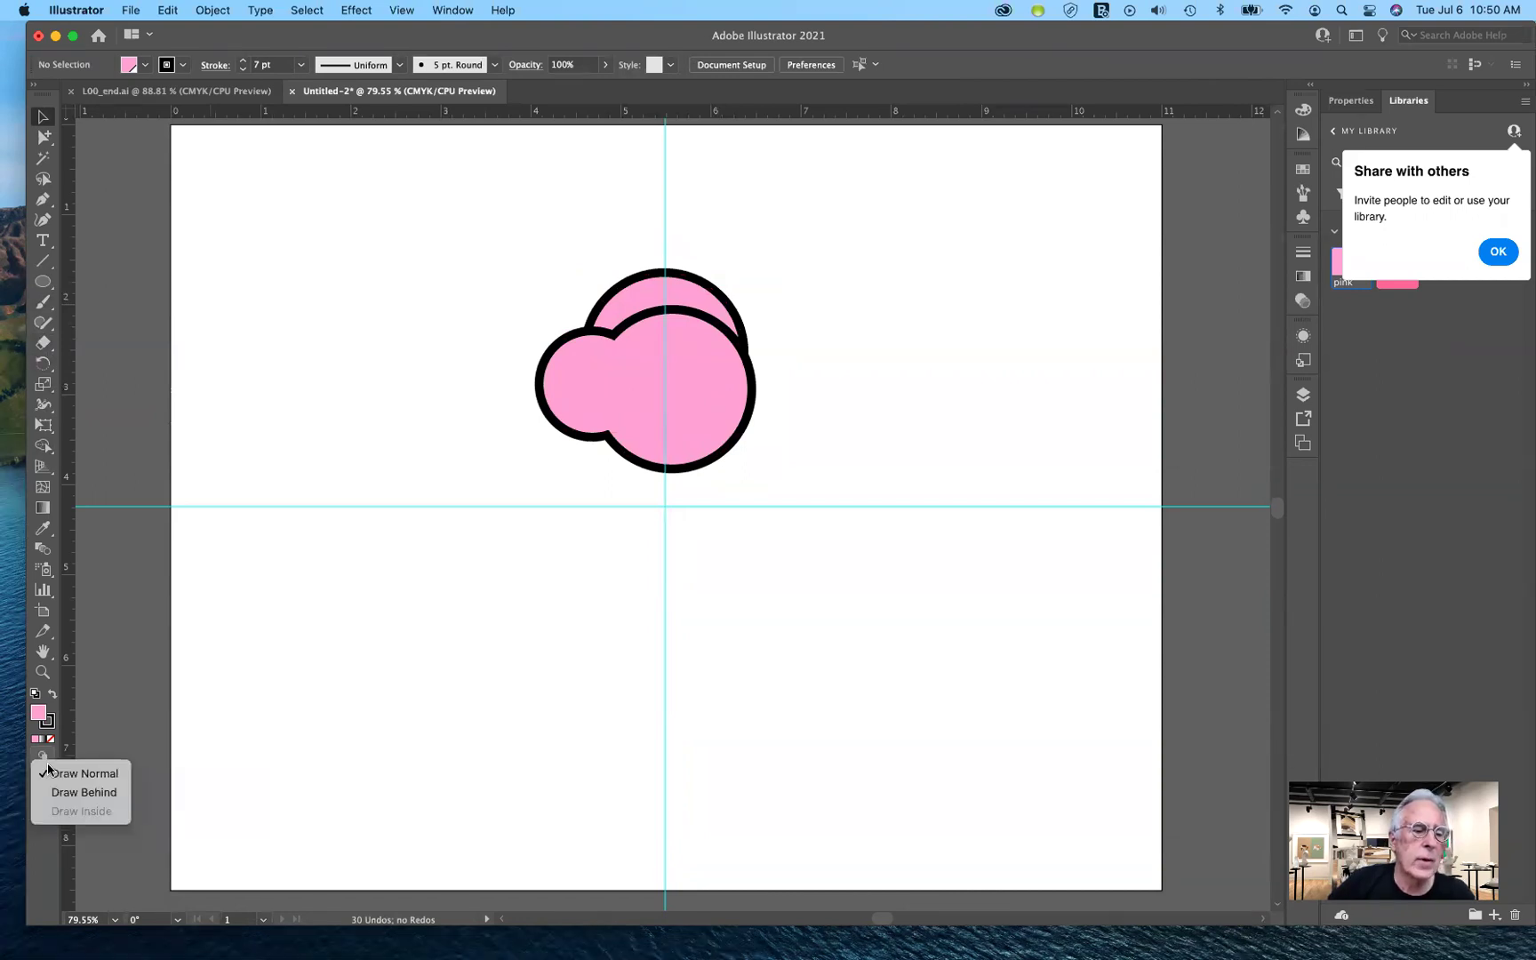
left_click(57, 797)
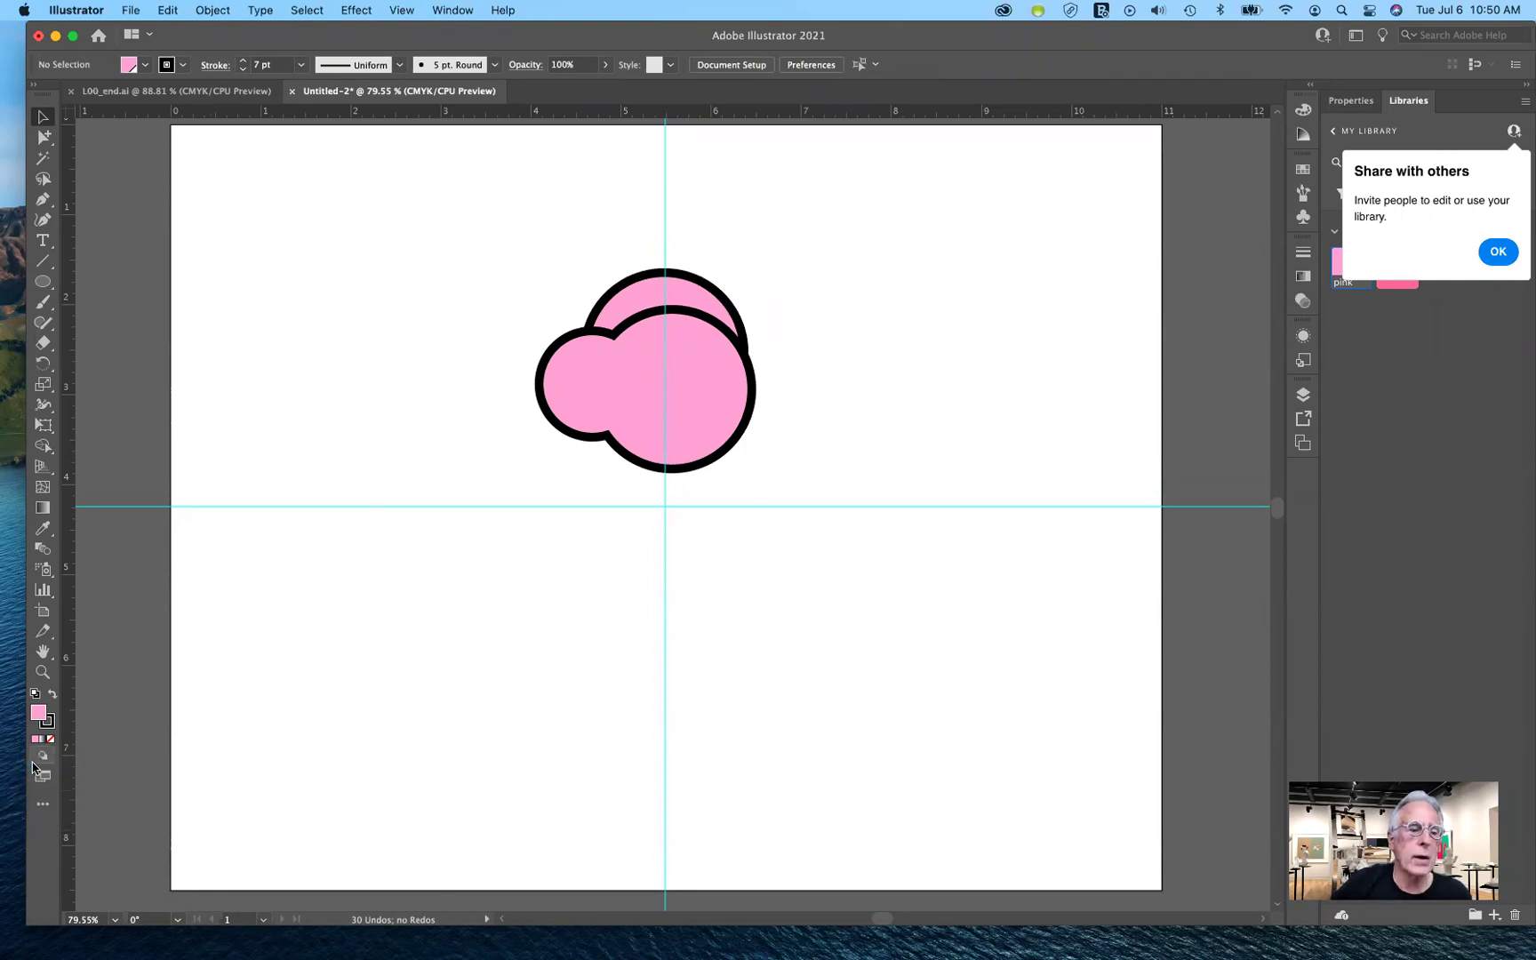
left_click(43, 220)
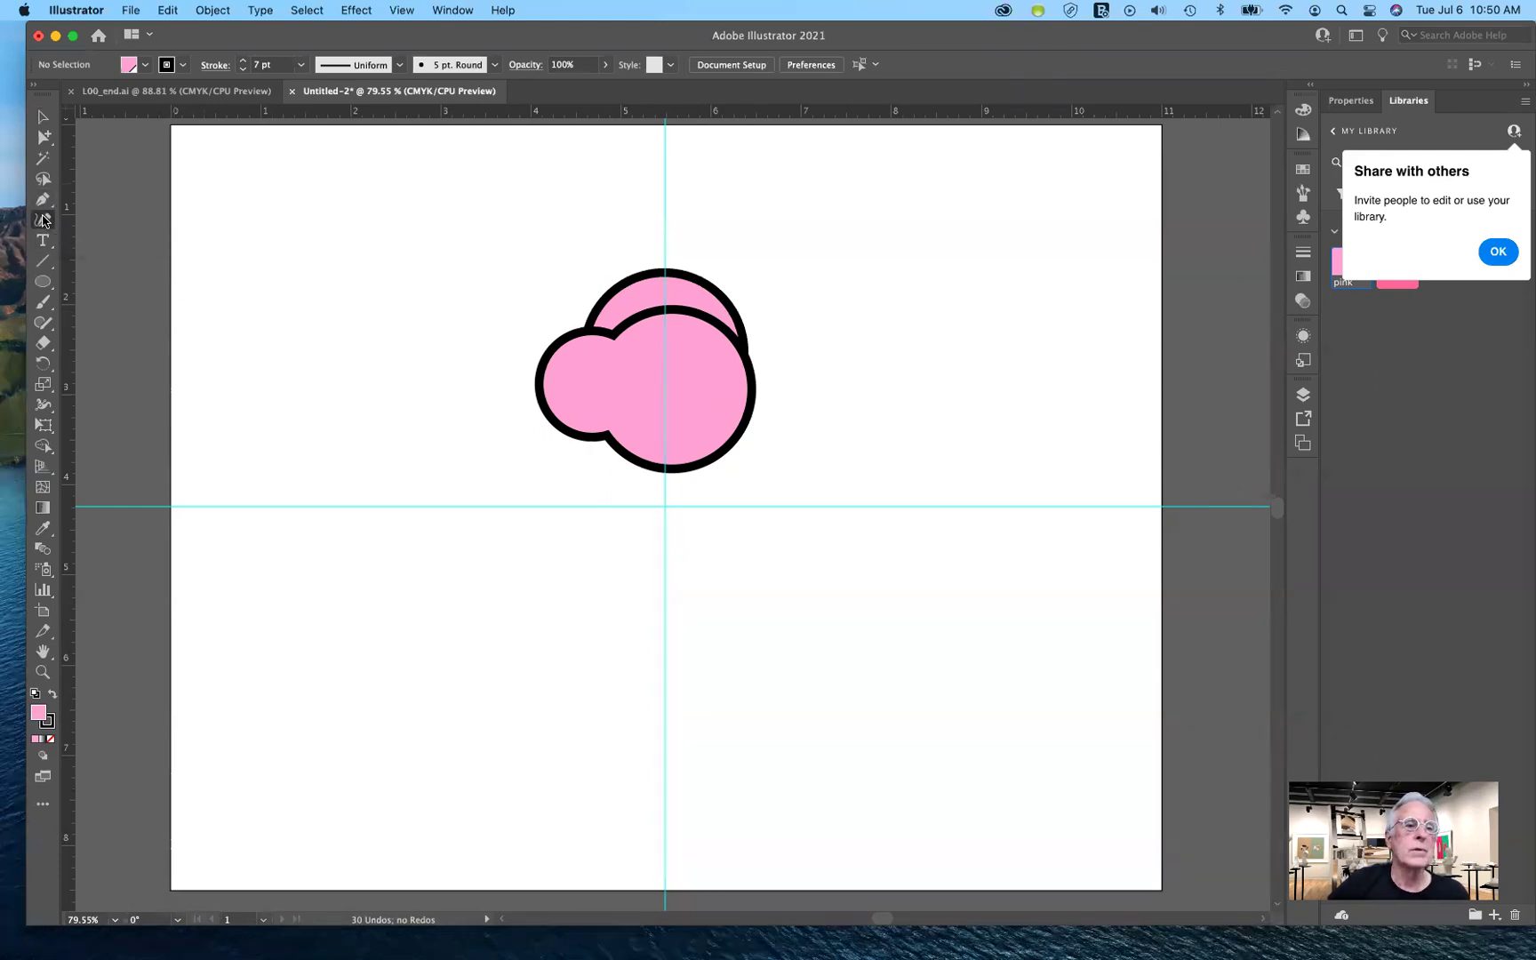
left_click(576, 415)
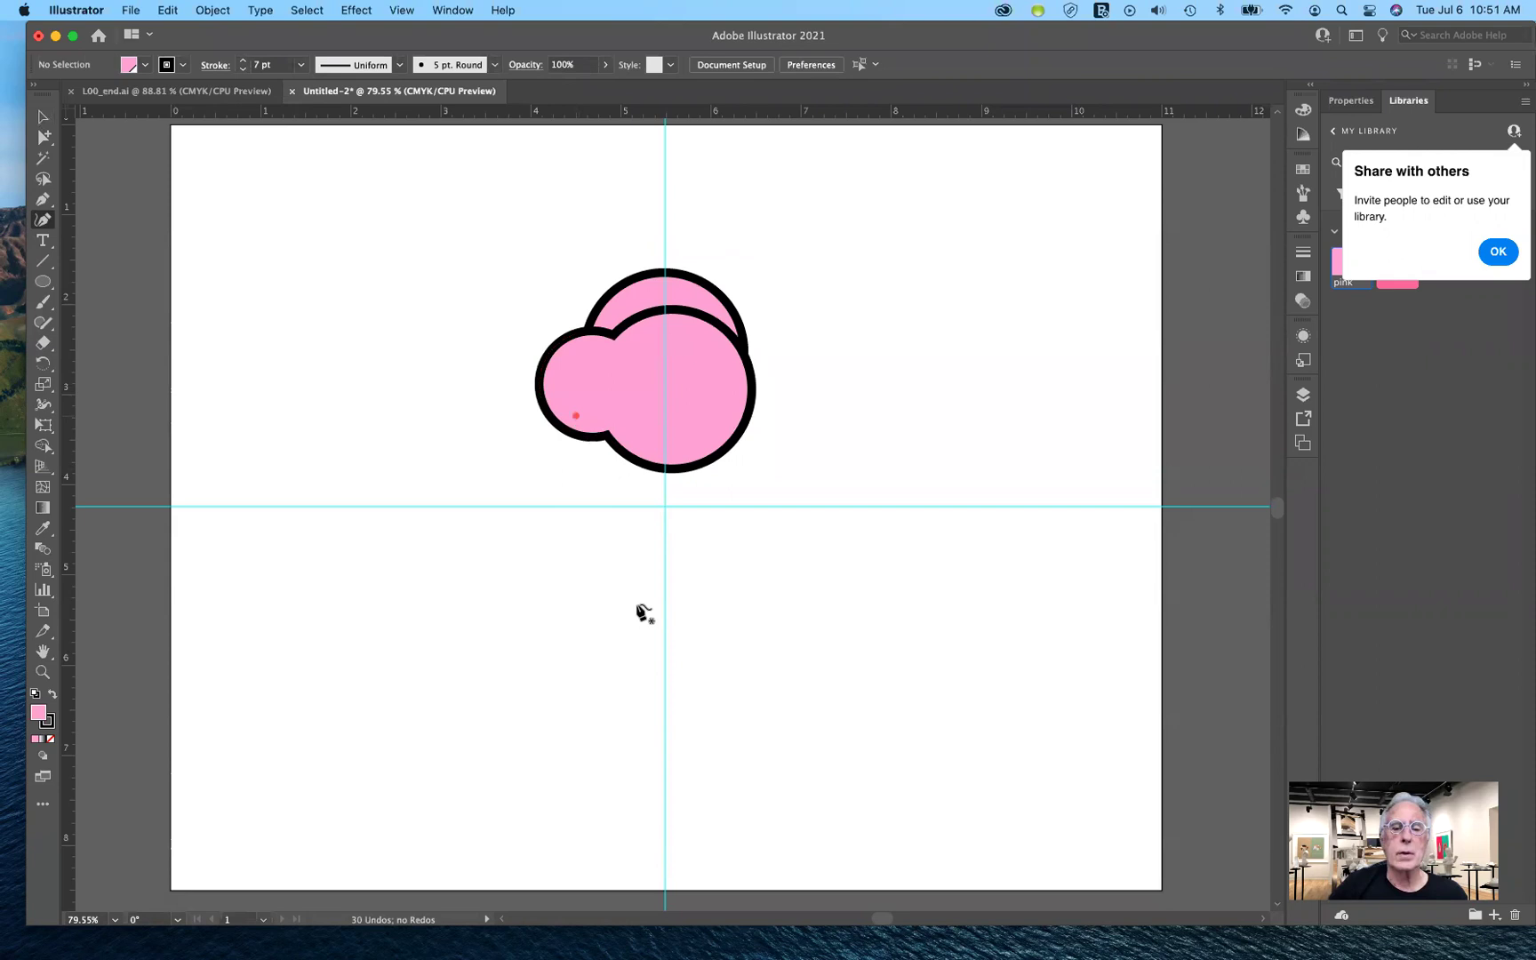
left_click(665, 725)
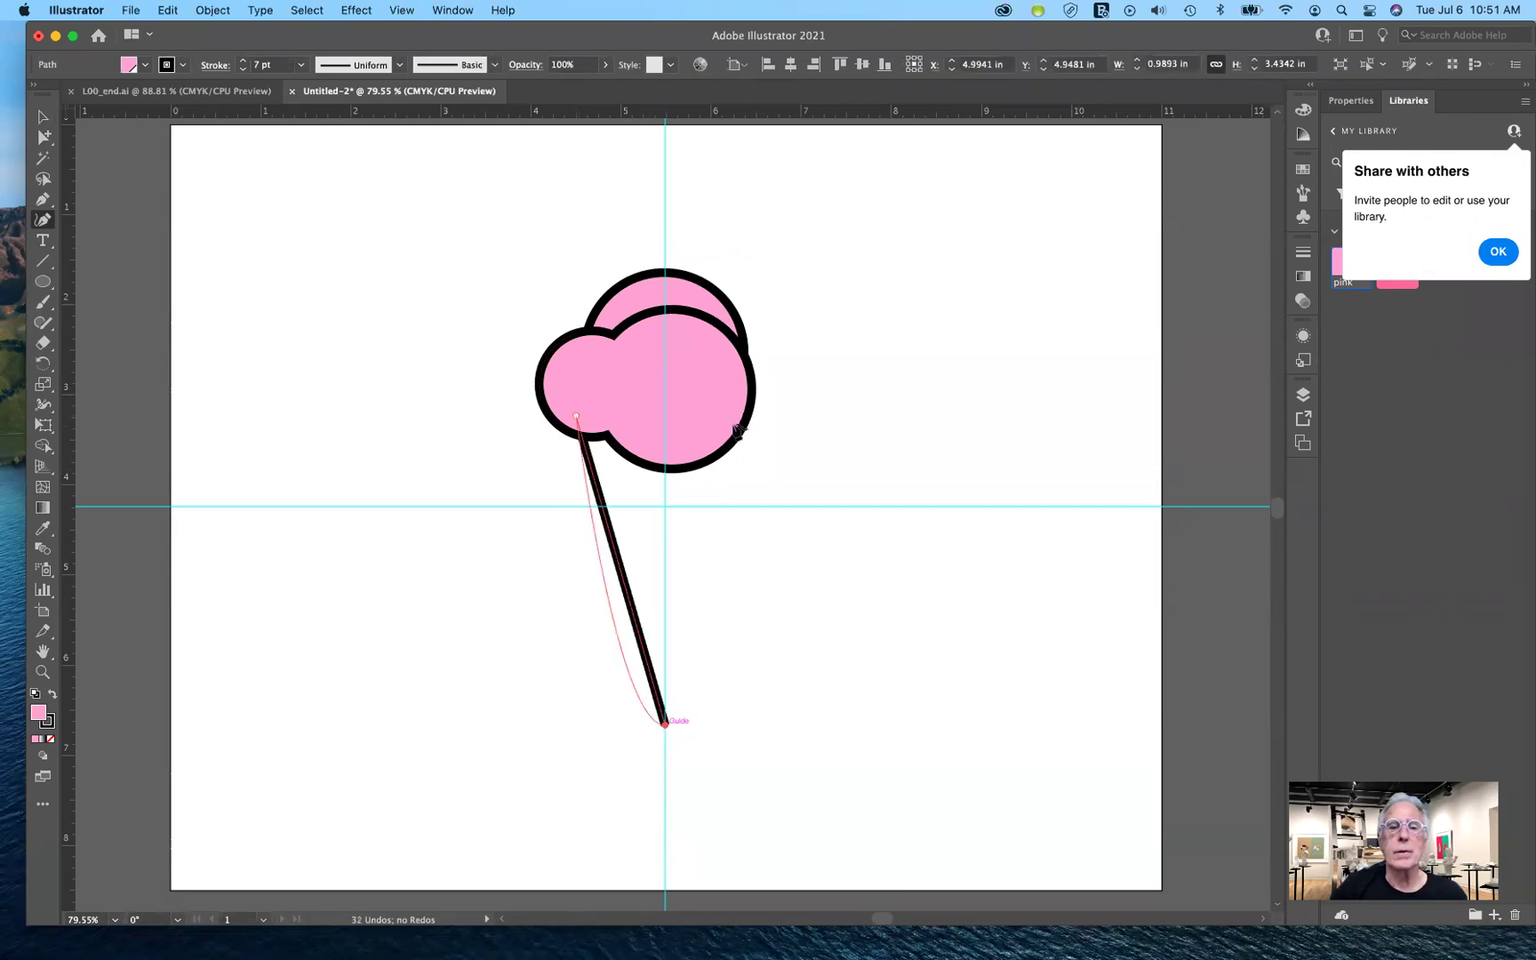
left_click(729, 417)
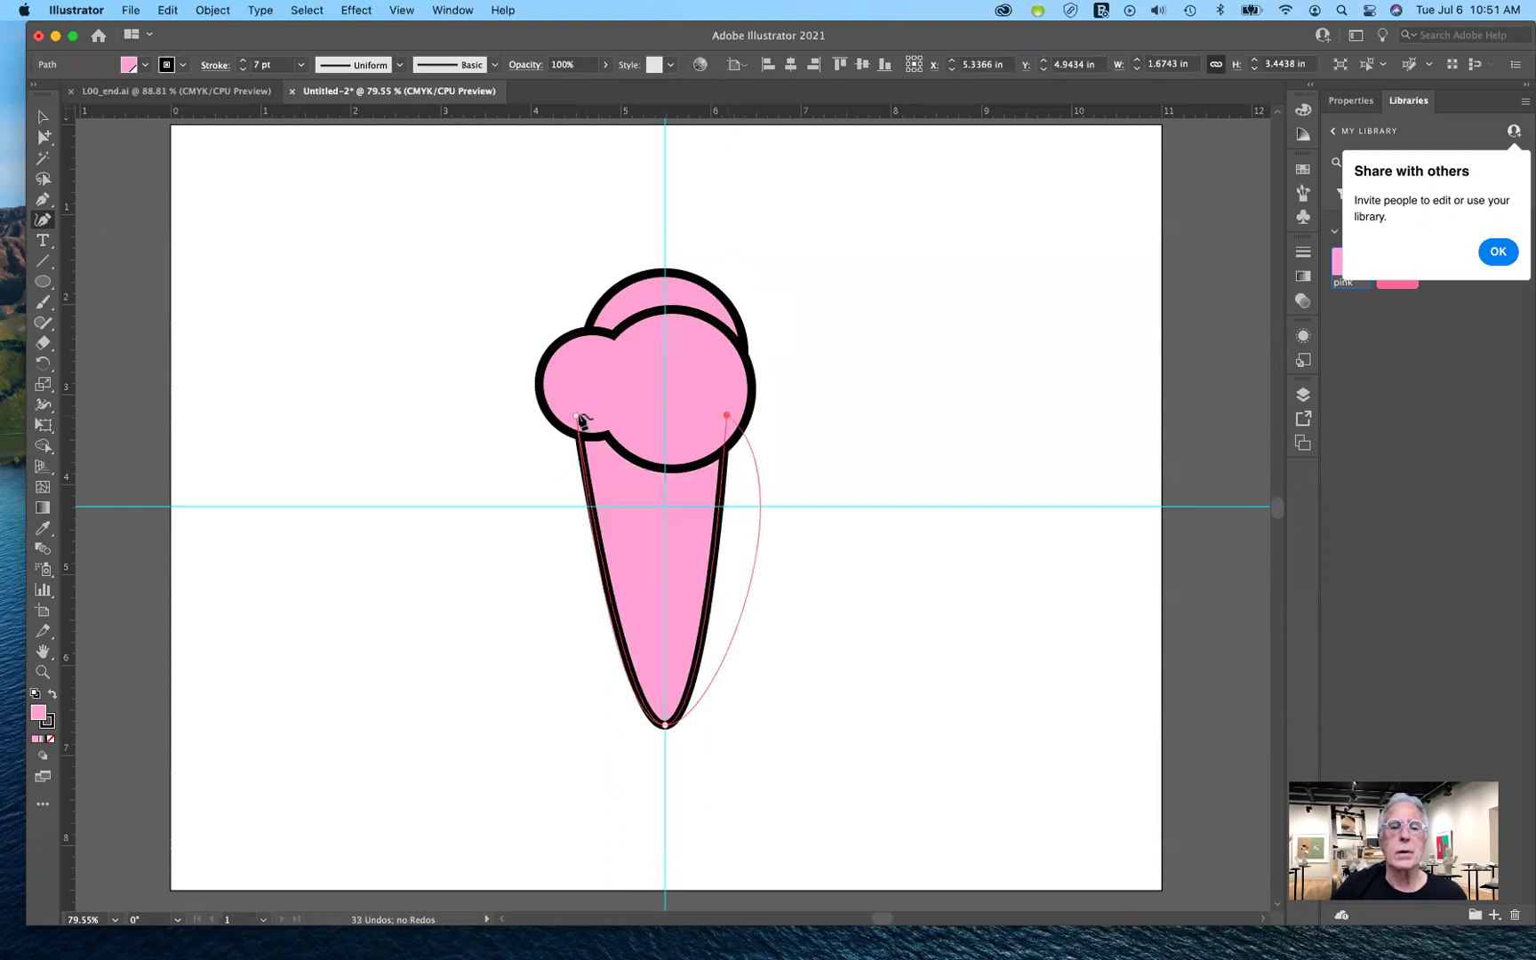
left_click(580, 419)
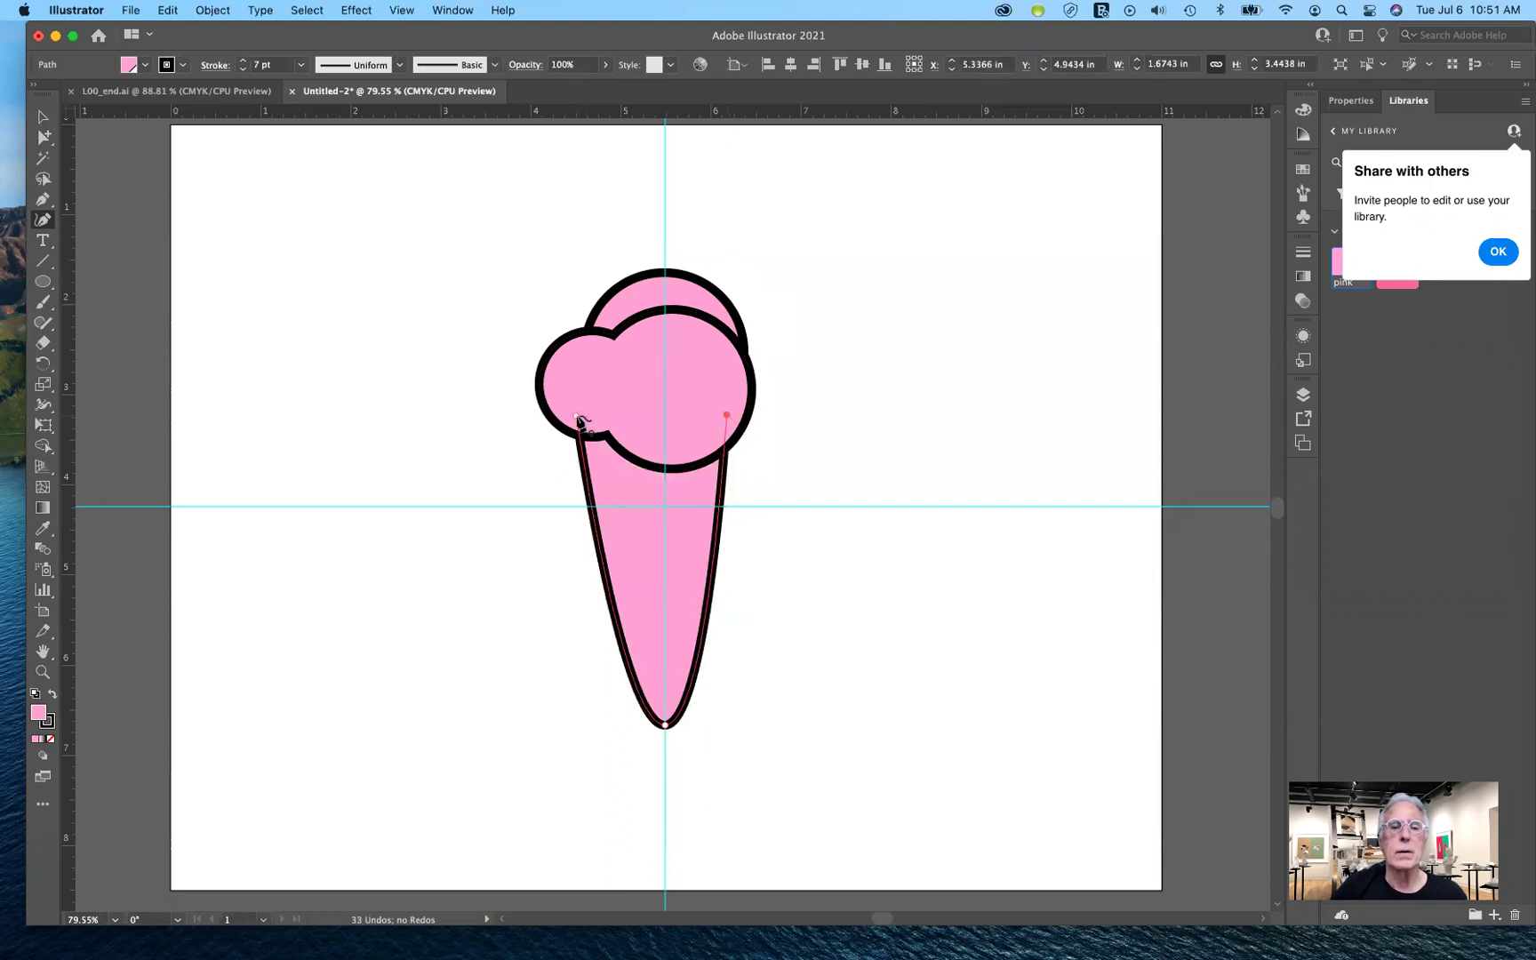
double_click(576, 415)
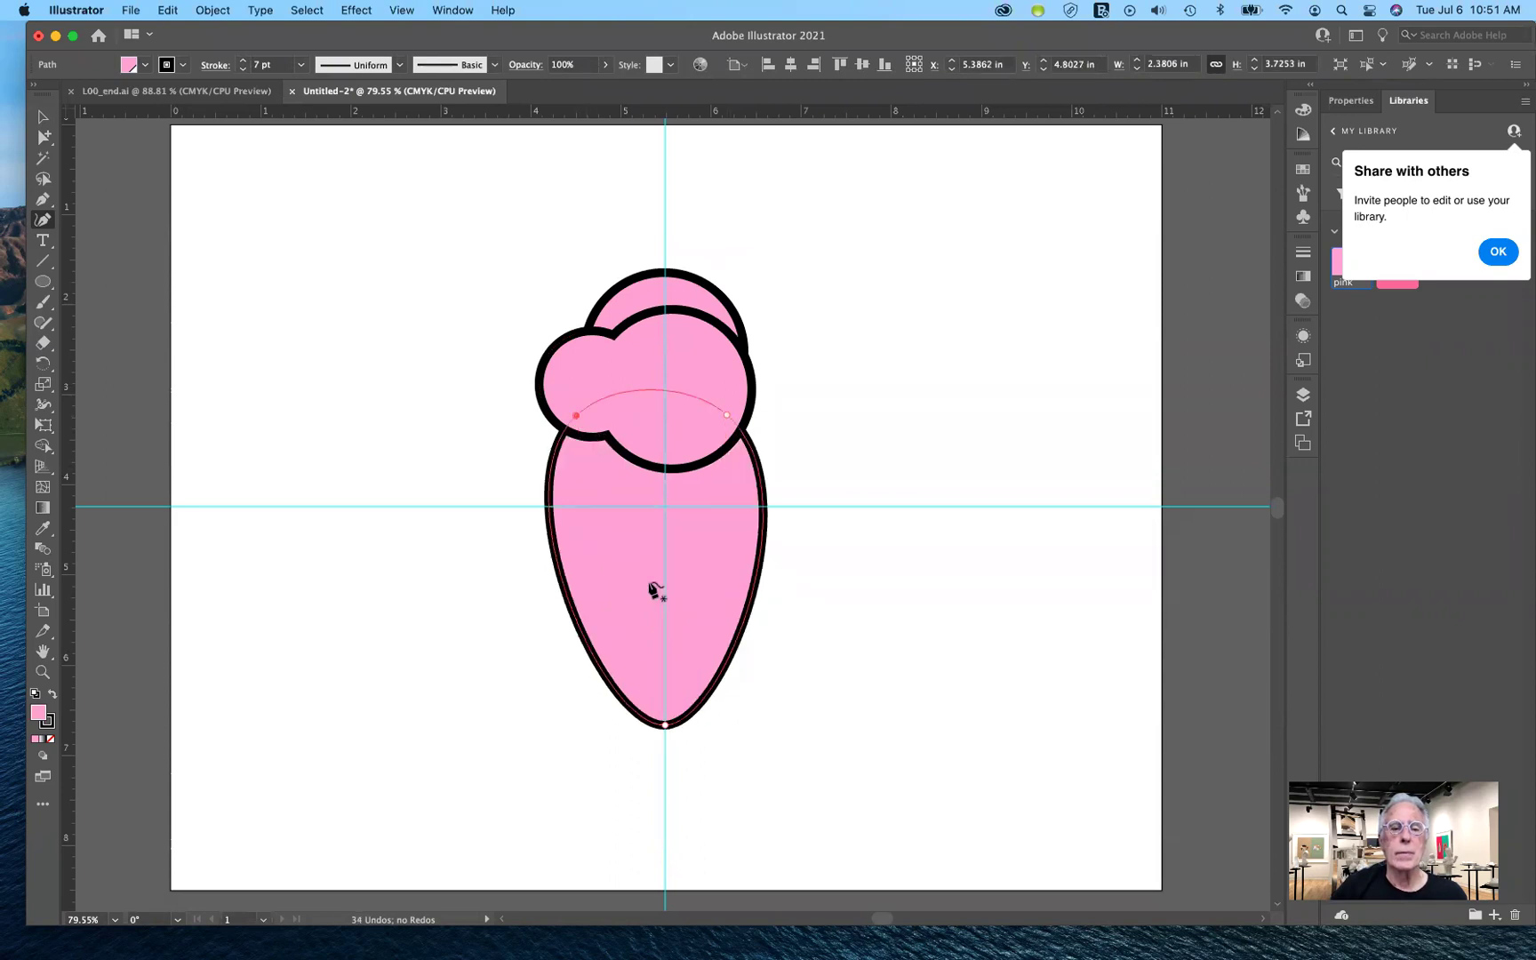
- Convert the cone's three anchor points to corner points to straighten its sides and top edge
left_click(664, 723)
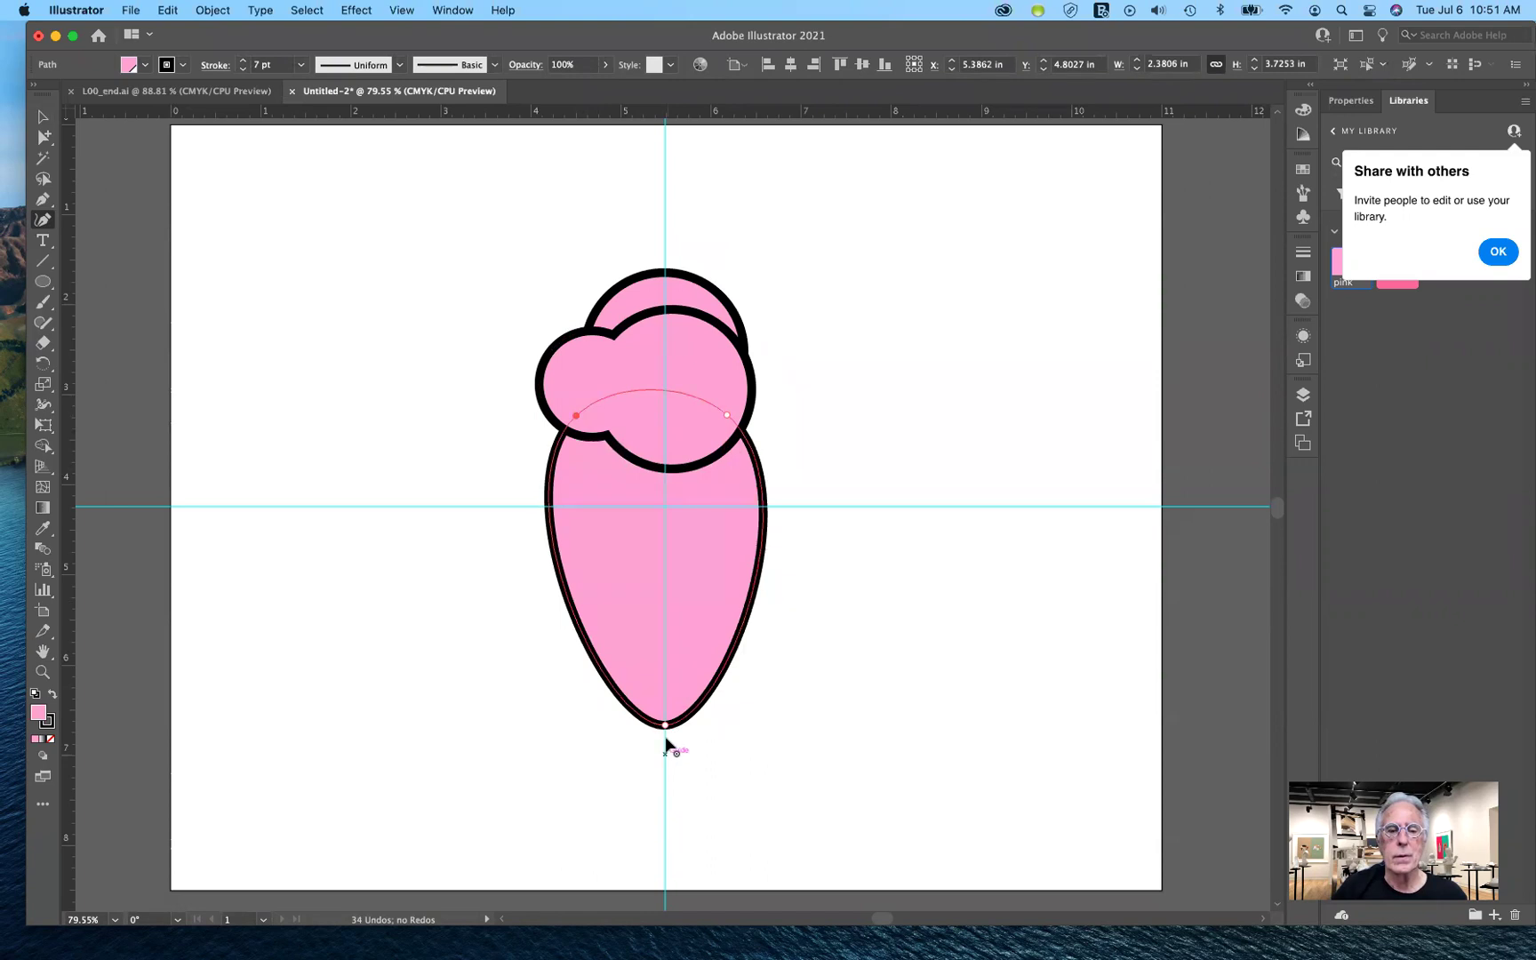
left_click(665, 726)
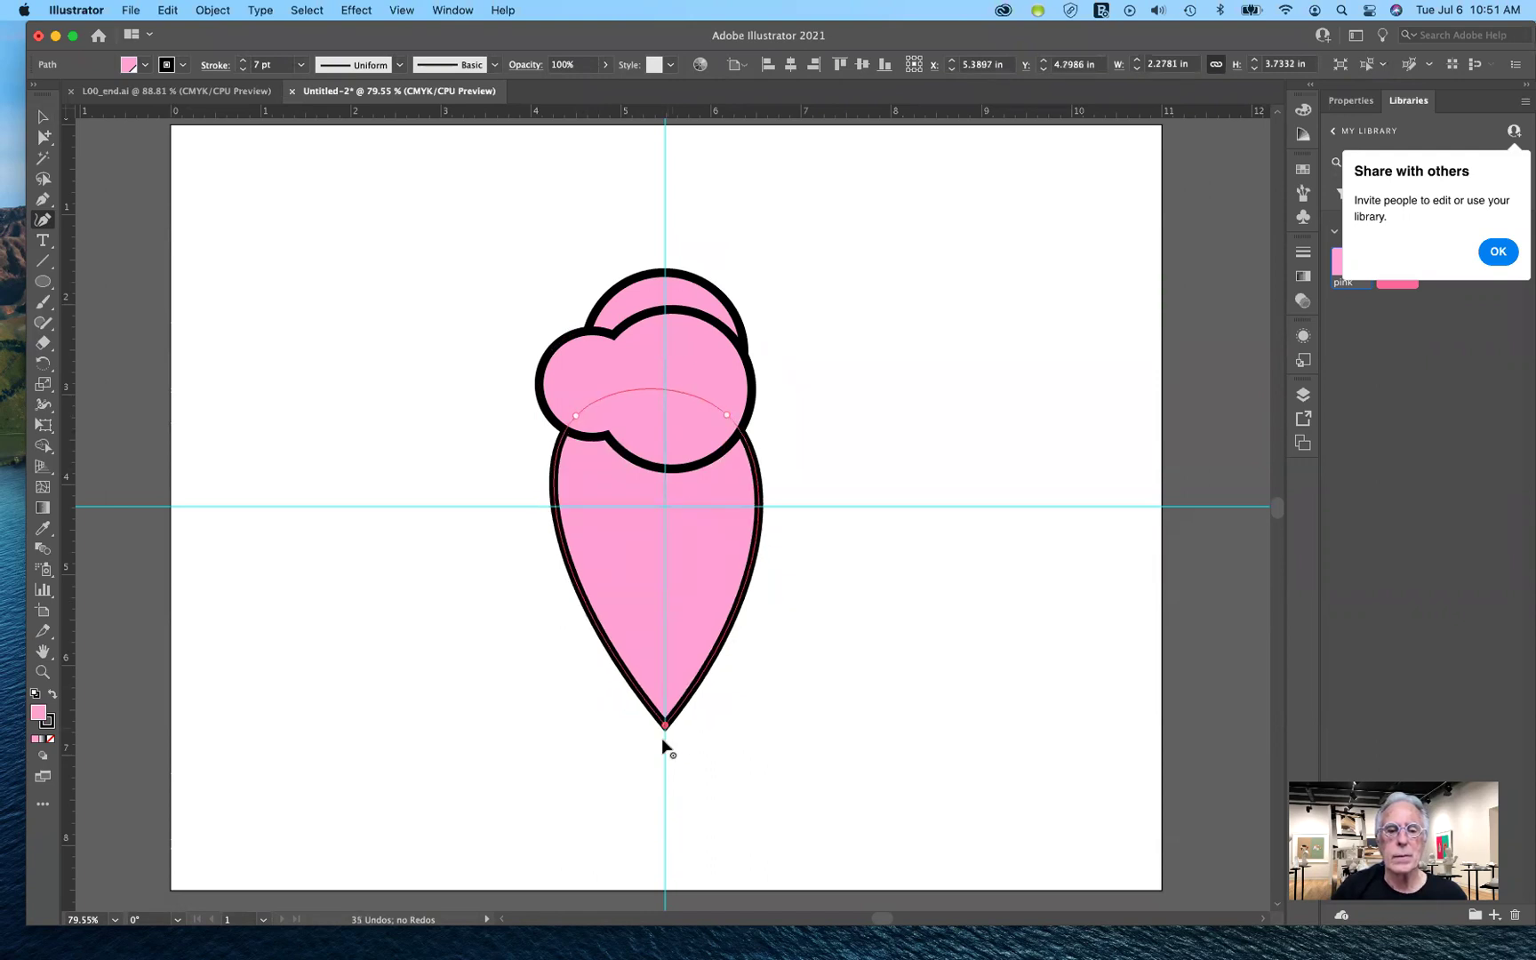
left_click(726, 416)
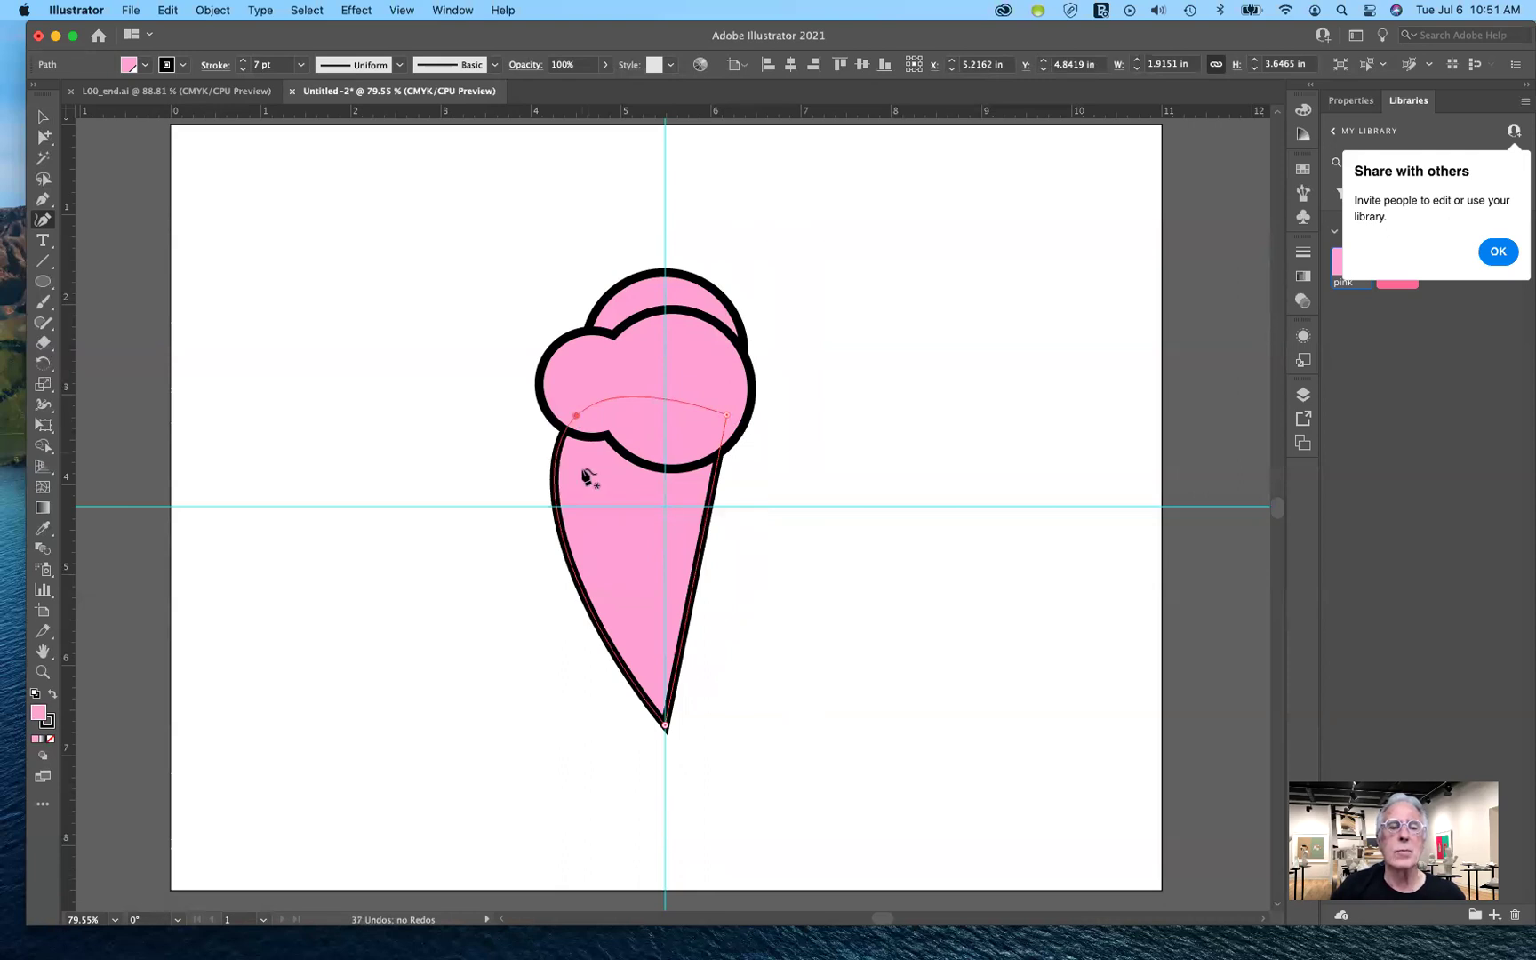
left_click(537, 429)
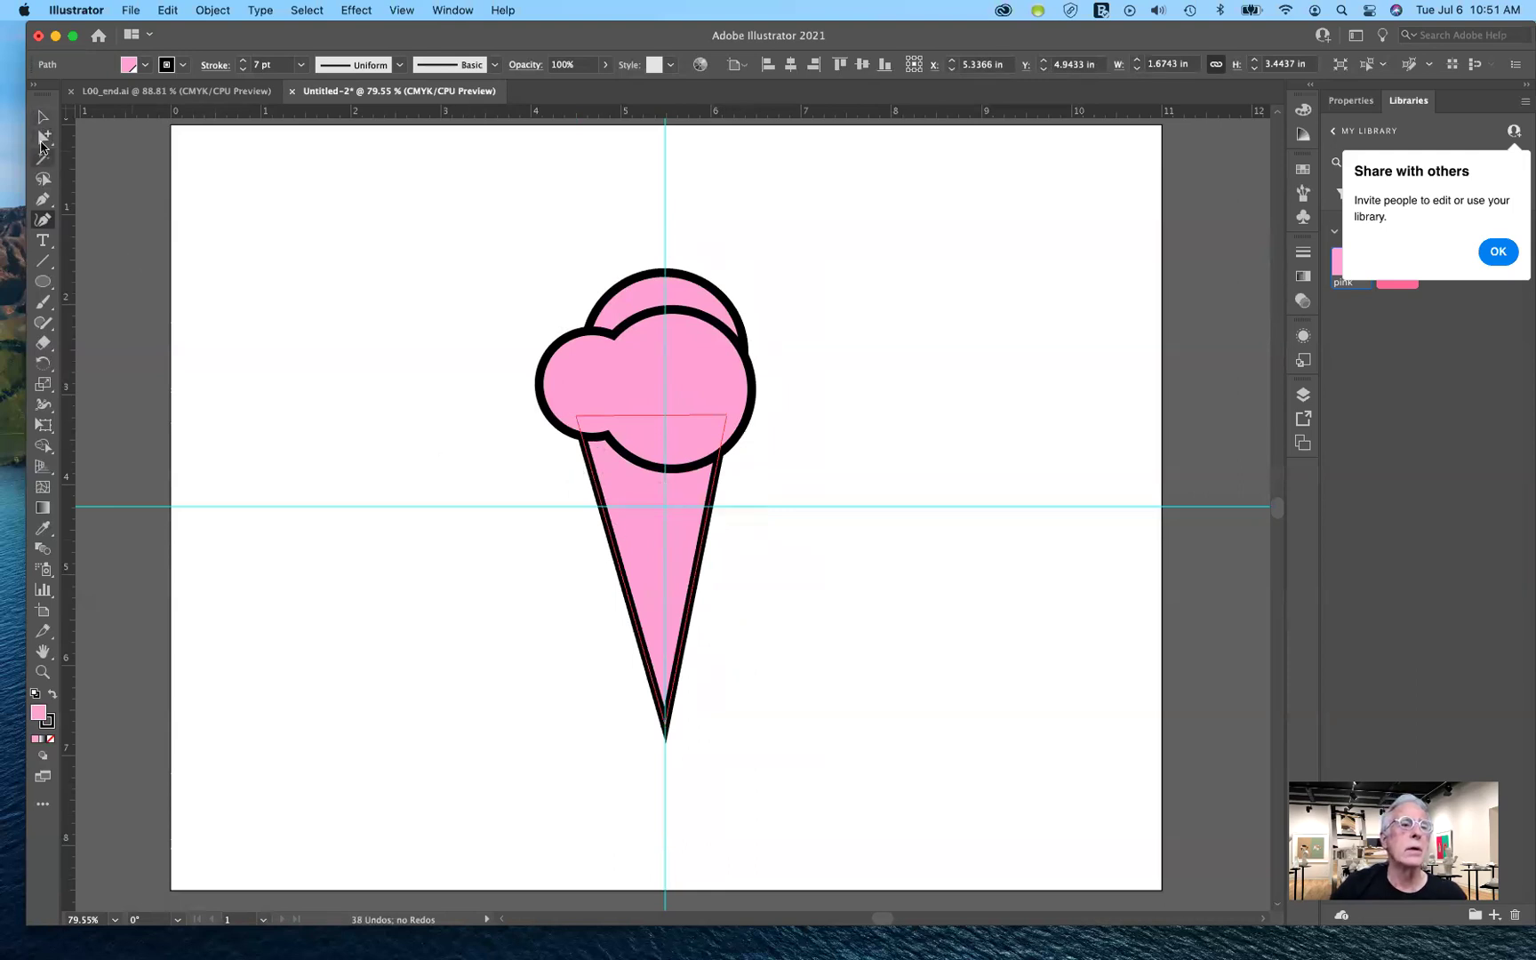
- Widen the cone's top edge to about 1.75 in by moving its upper right anchor outward, and shift both upper anchors slightly left
left_click(42, 139)
left_click(41, 139)
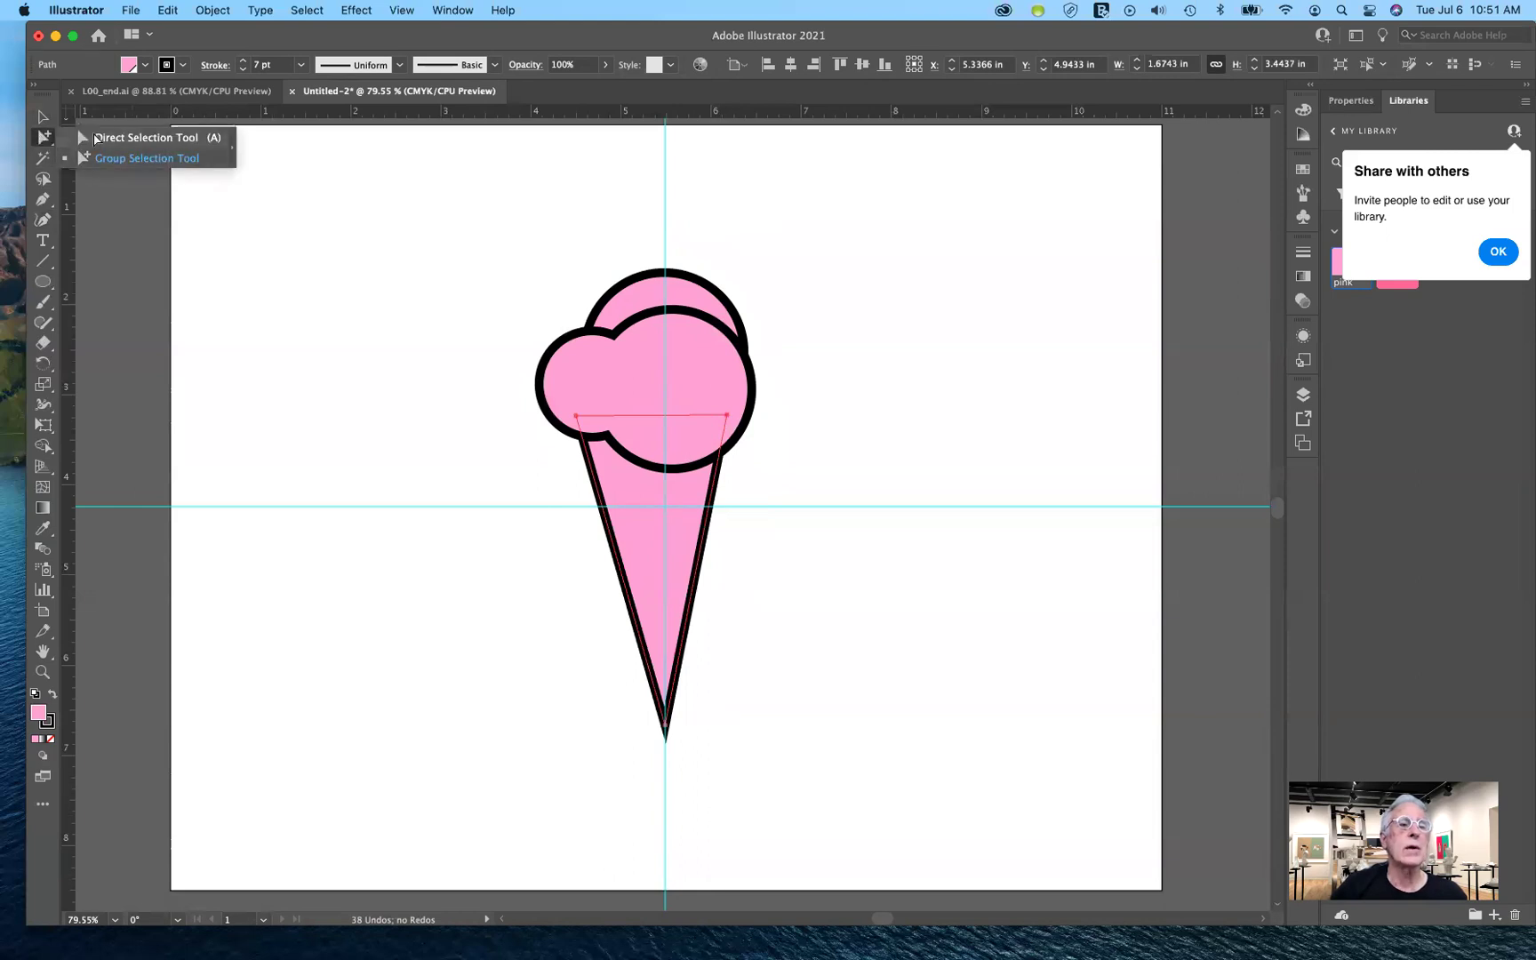
left_click(95, 139)
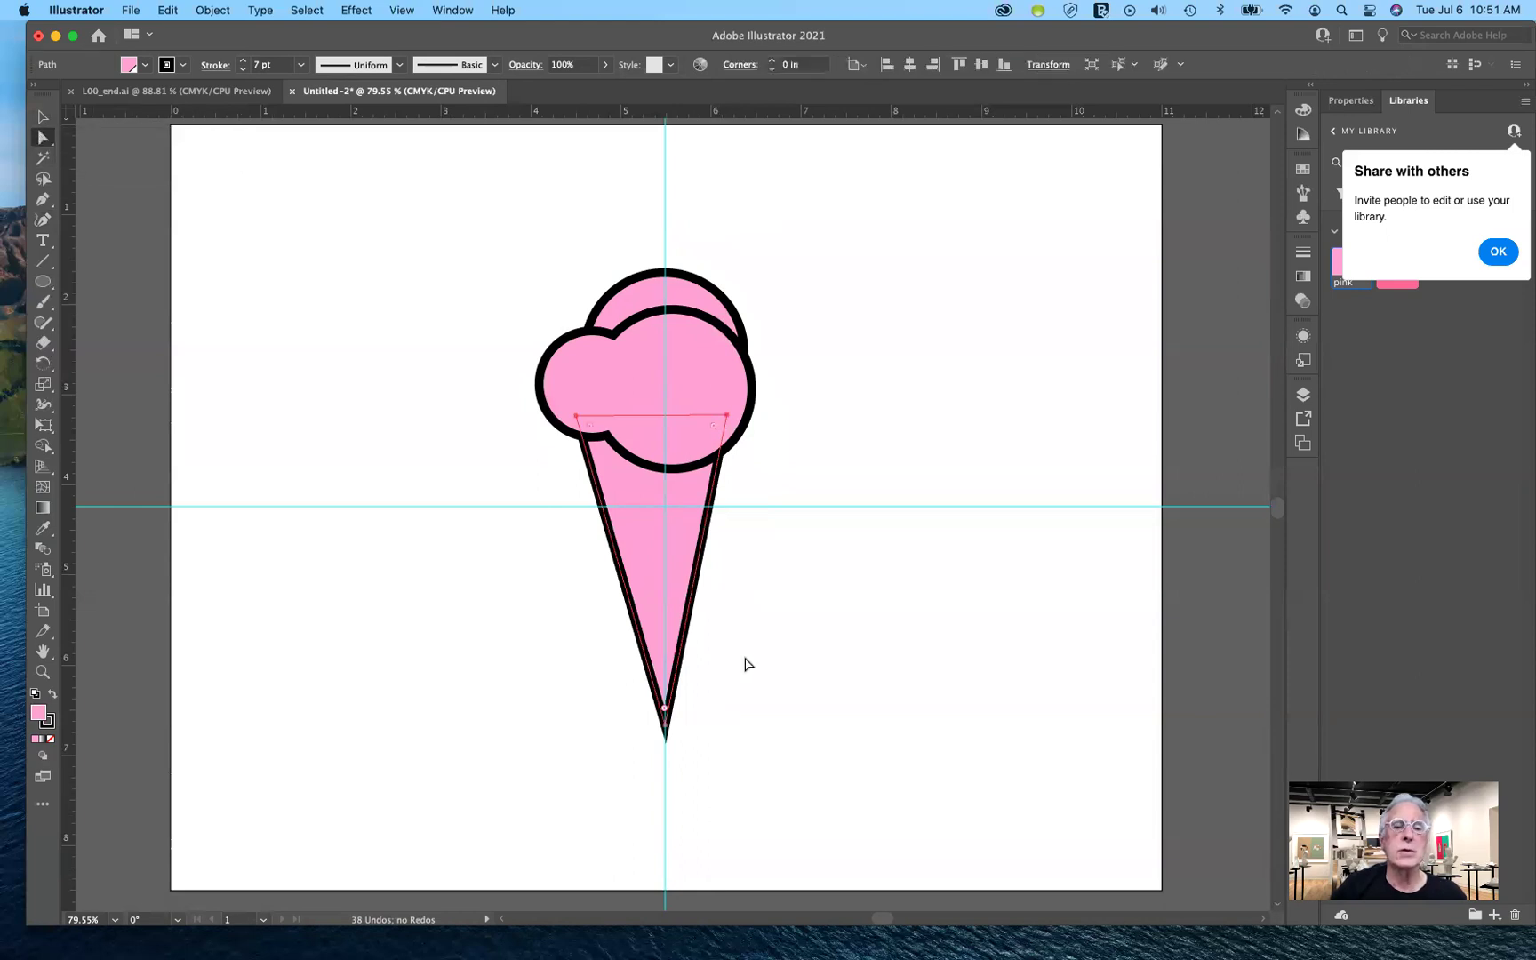
left_click(787, 488)
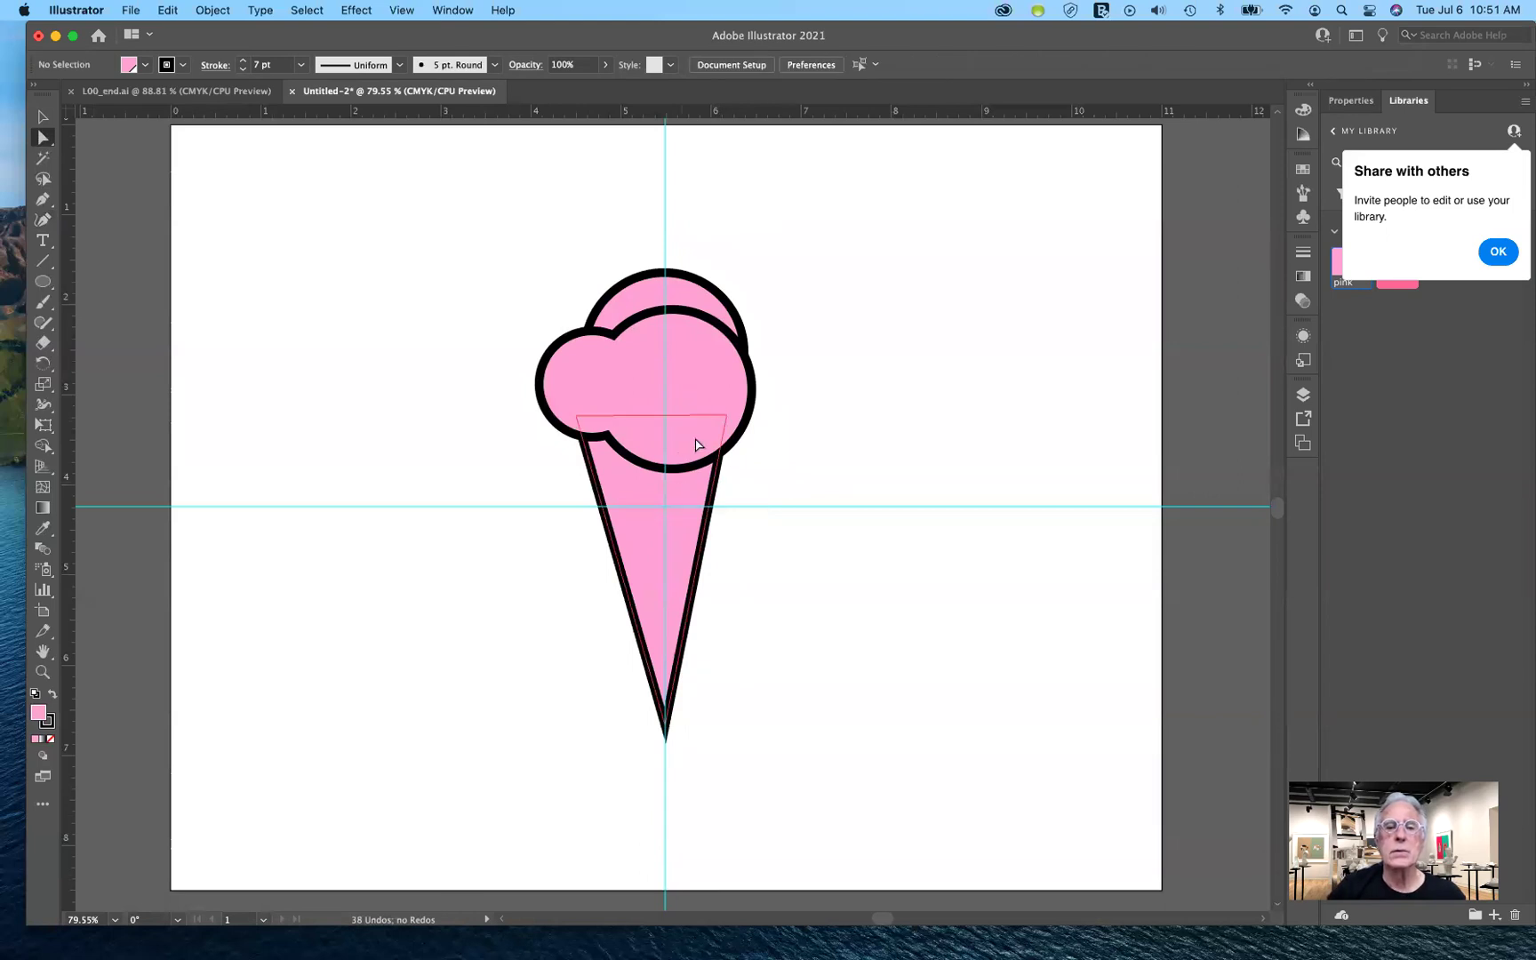
left_click(726, 415)
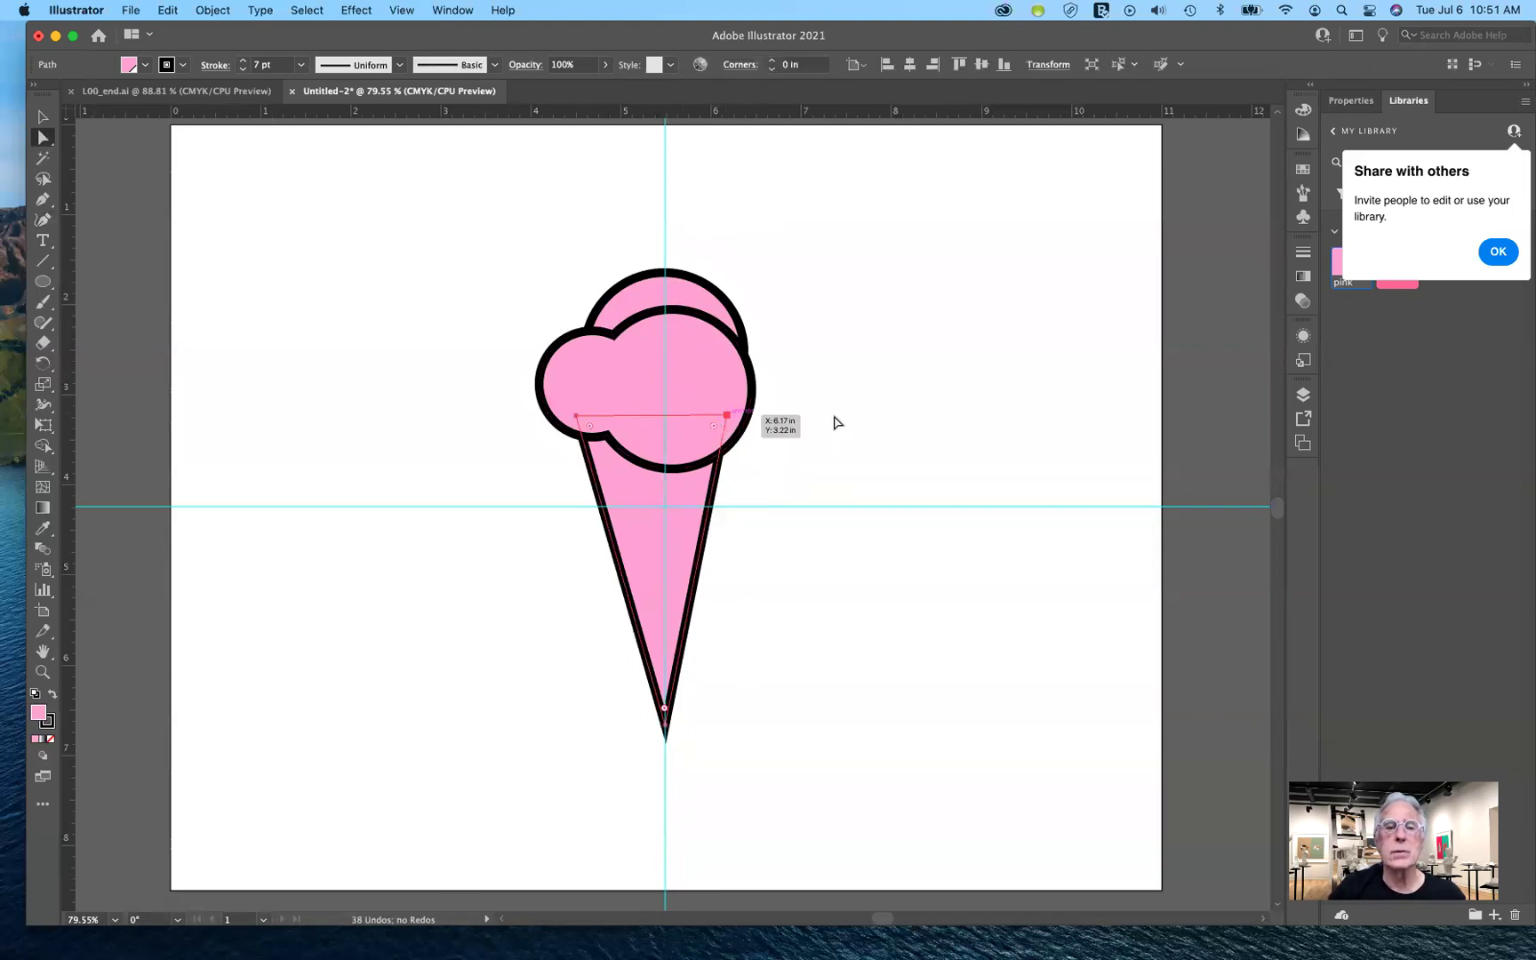
left_click_drag(727, 415, 733, 416)
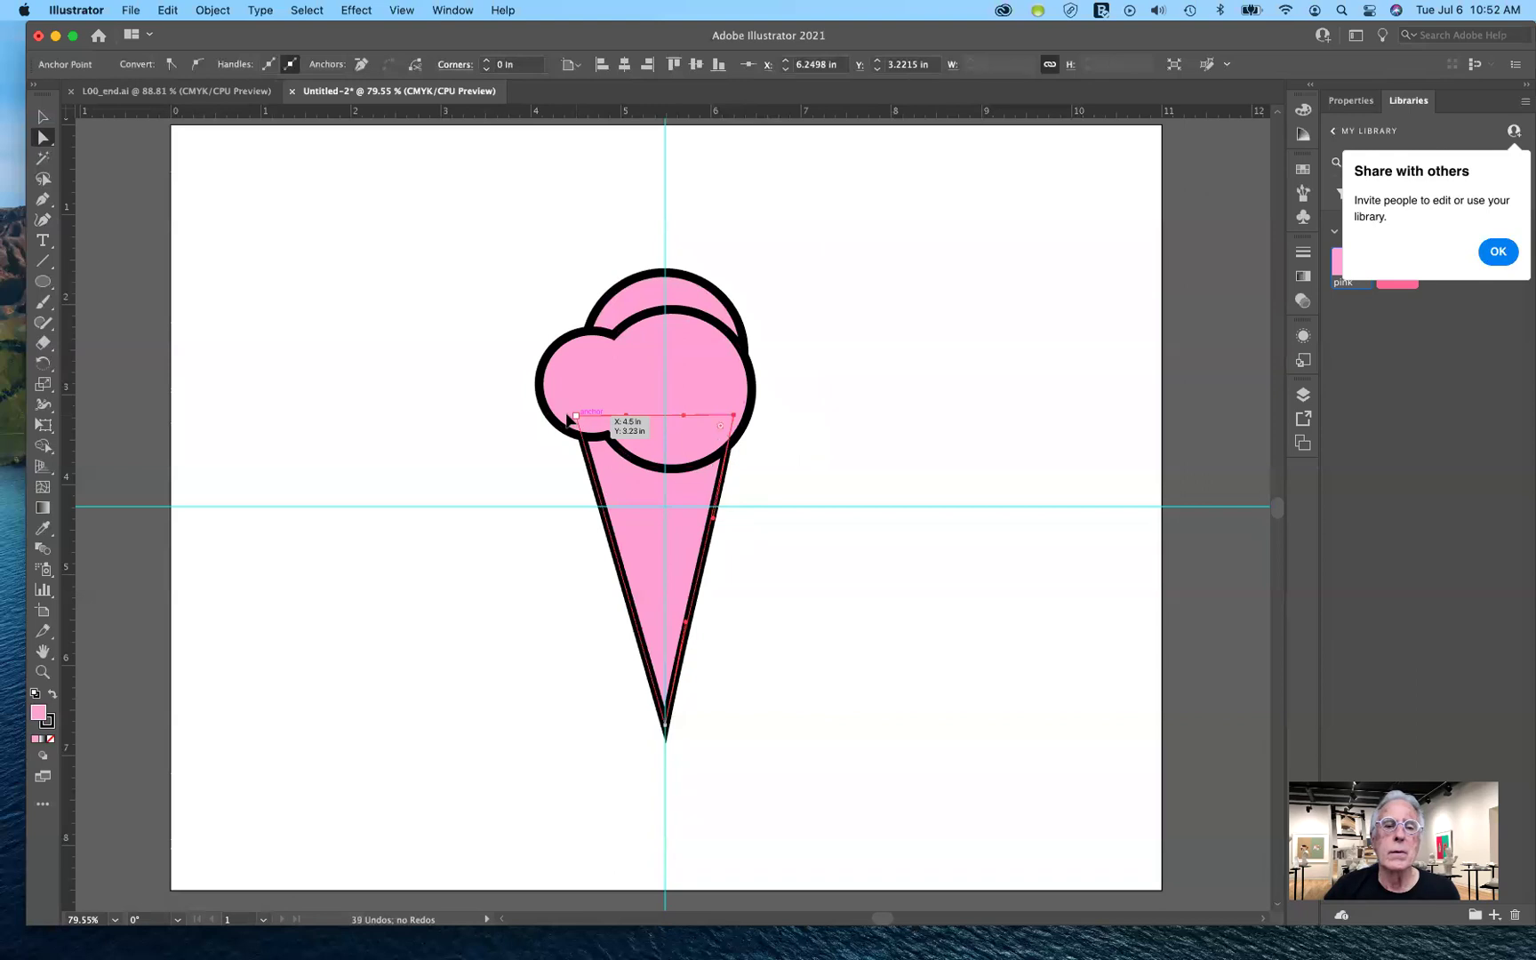
left_click(566, 416)
left_click_drag(564, 419, 597, 464)
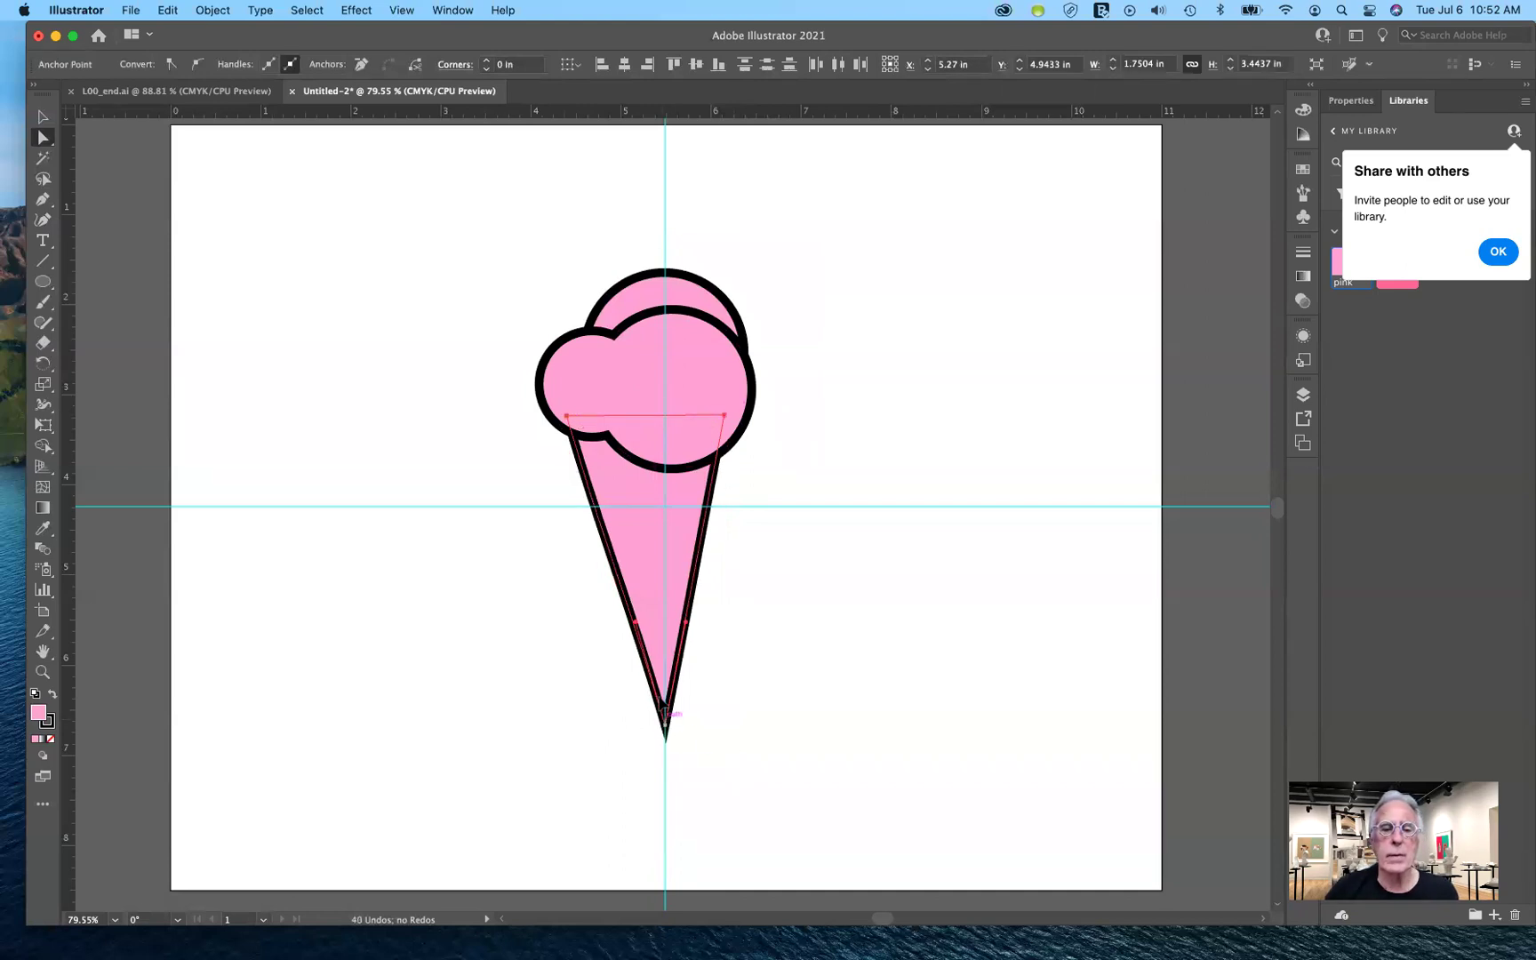
left_click_drag(662, 695, 668, 740)
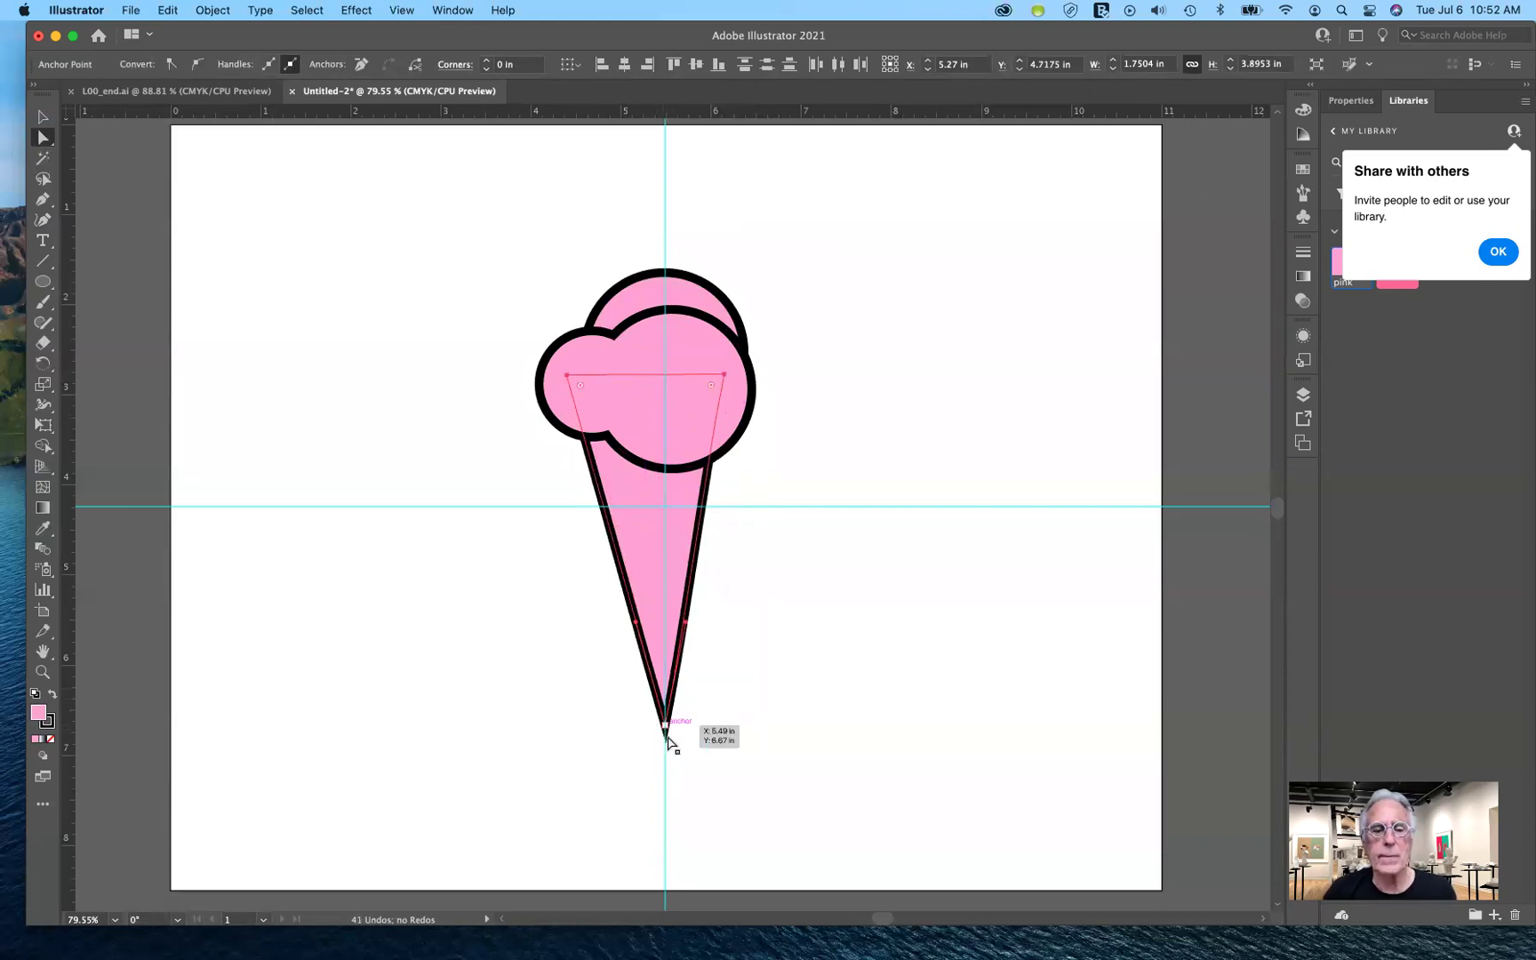
key("super+z")
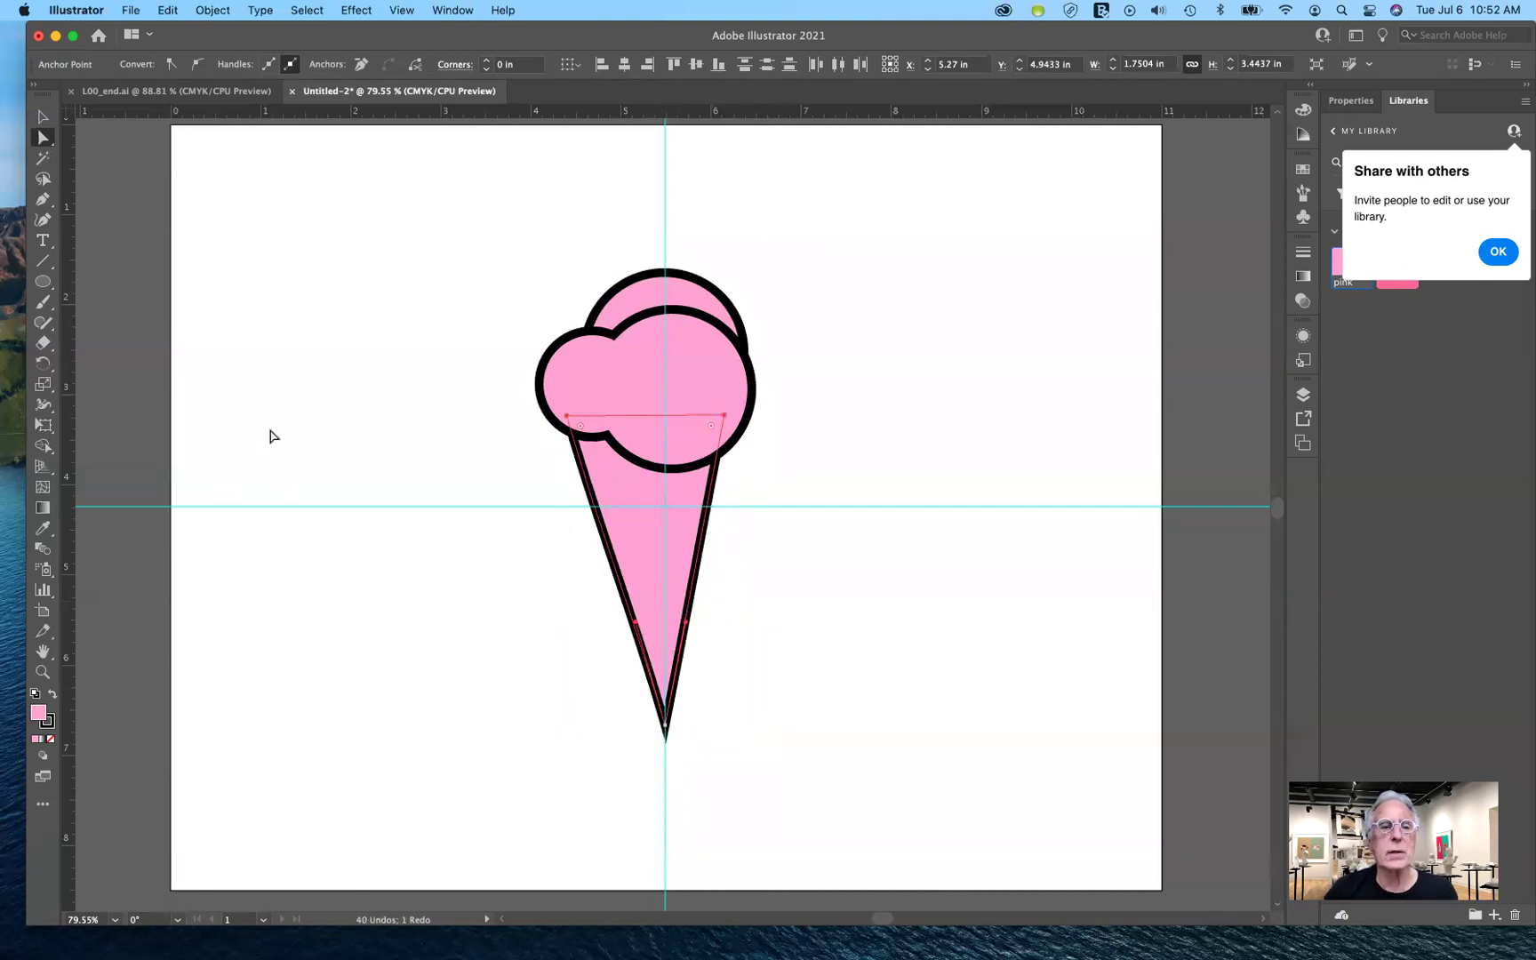
- Shorten the cone to about 3 in tall from its tip and nudge it right to X about 5.51 in beneath the scoops
left_click(42, 116)
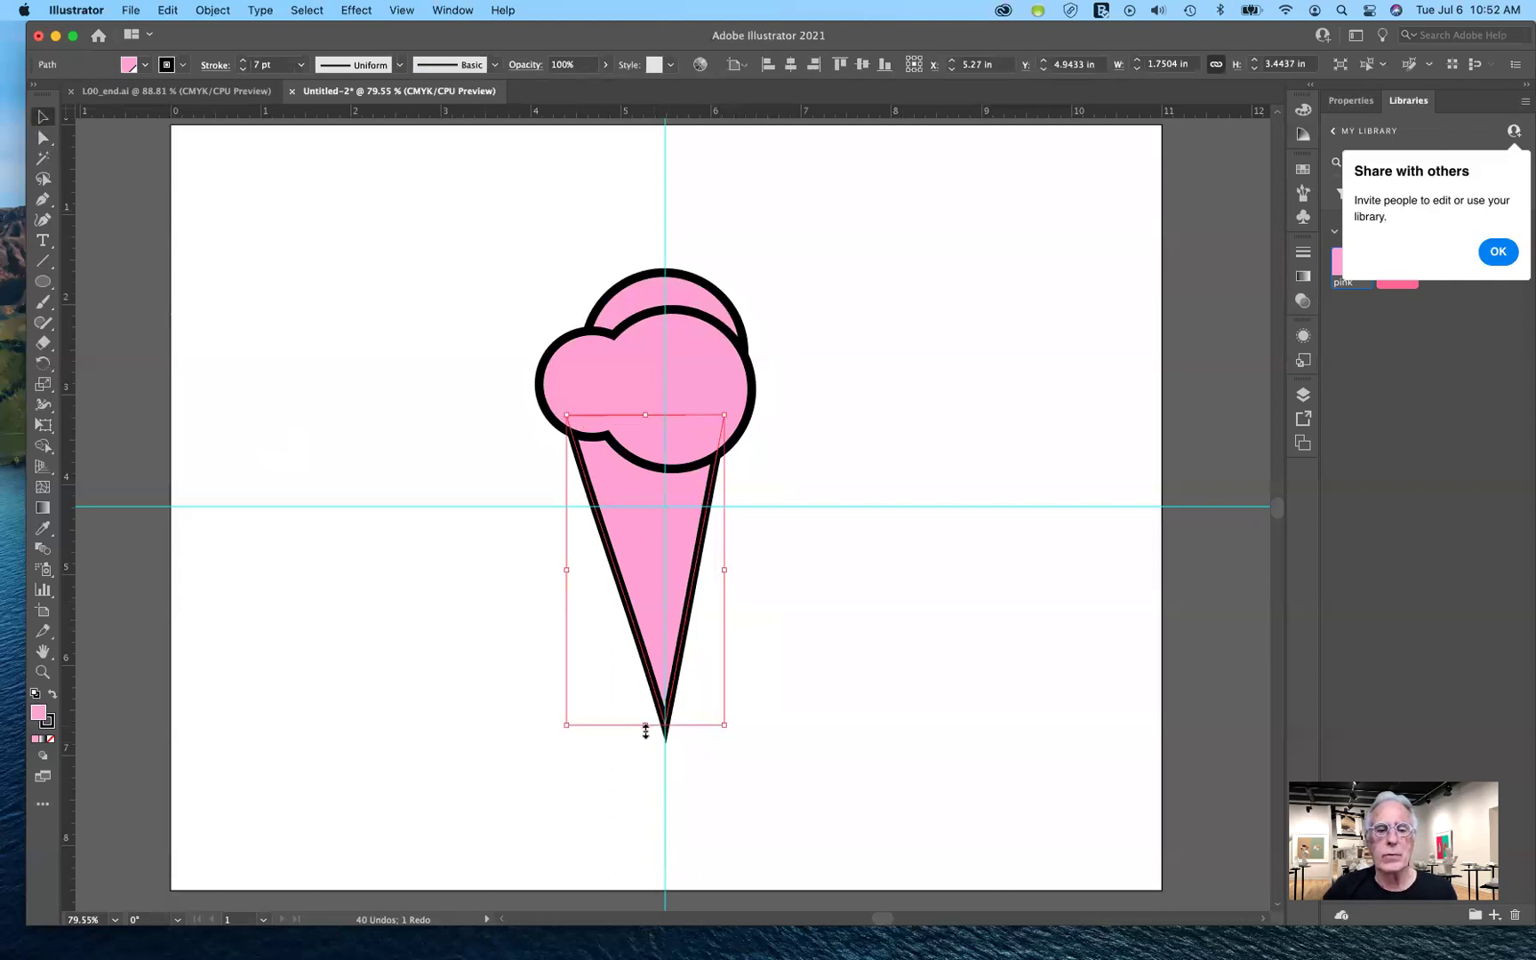
left_click_drag(646, 724, 658, 685)
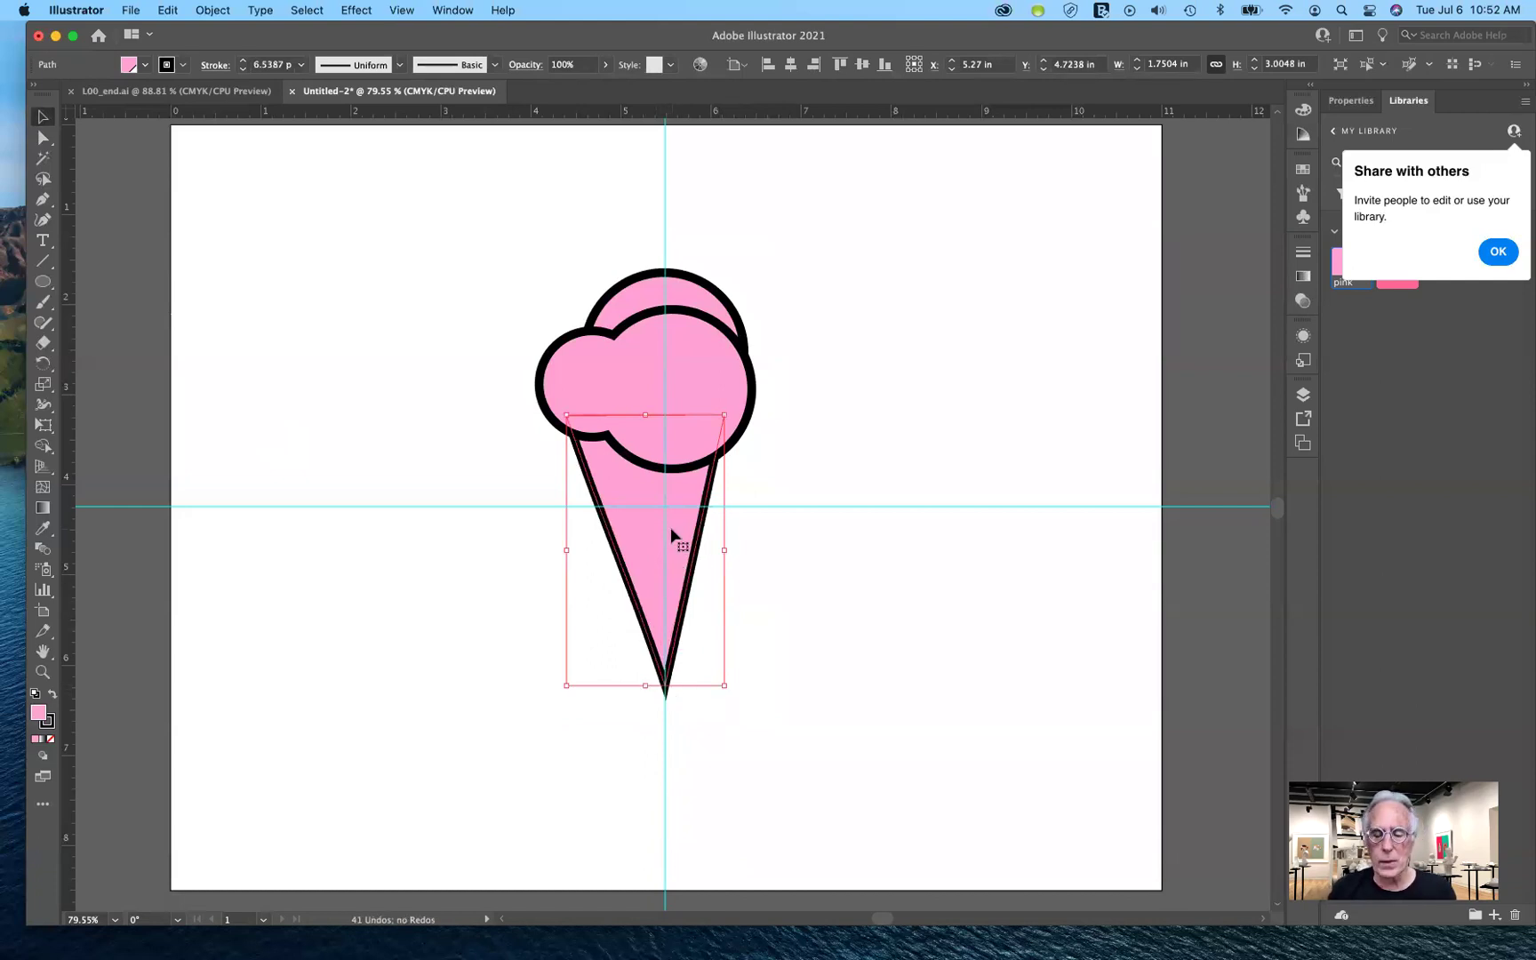
key("Right")
key("Right")
key("Right")
key("Right")
key("Right")
key("Right")
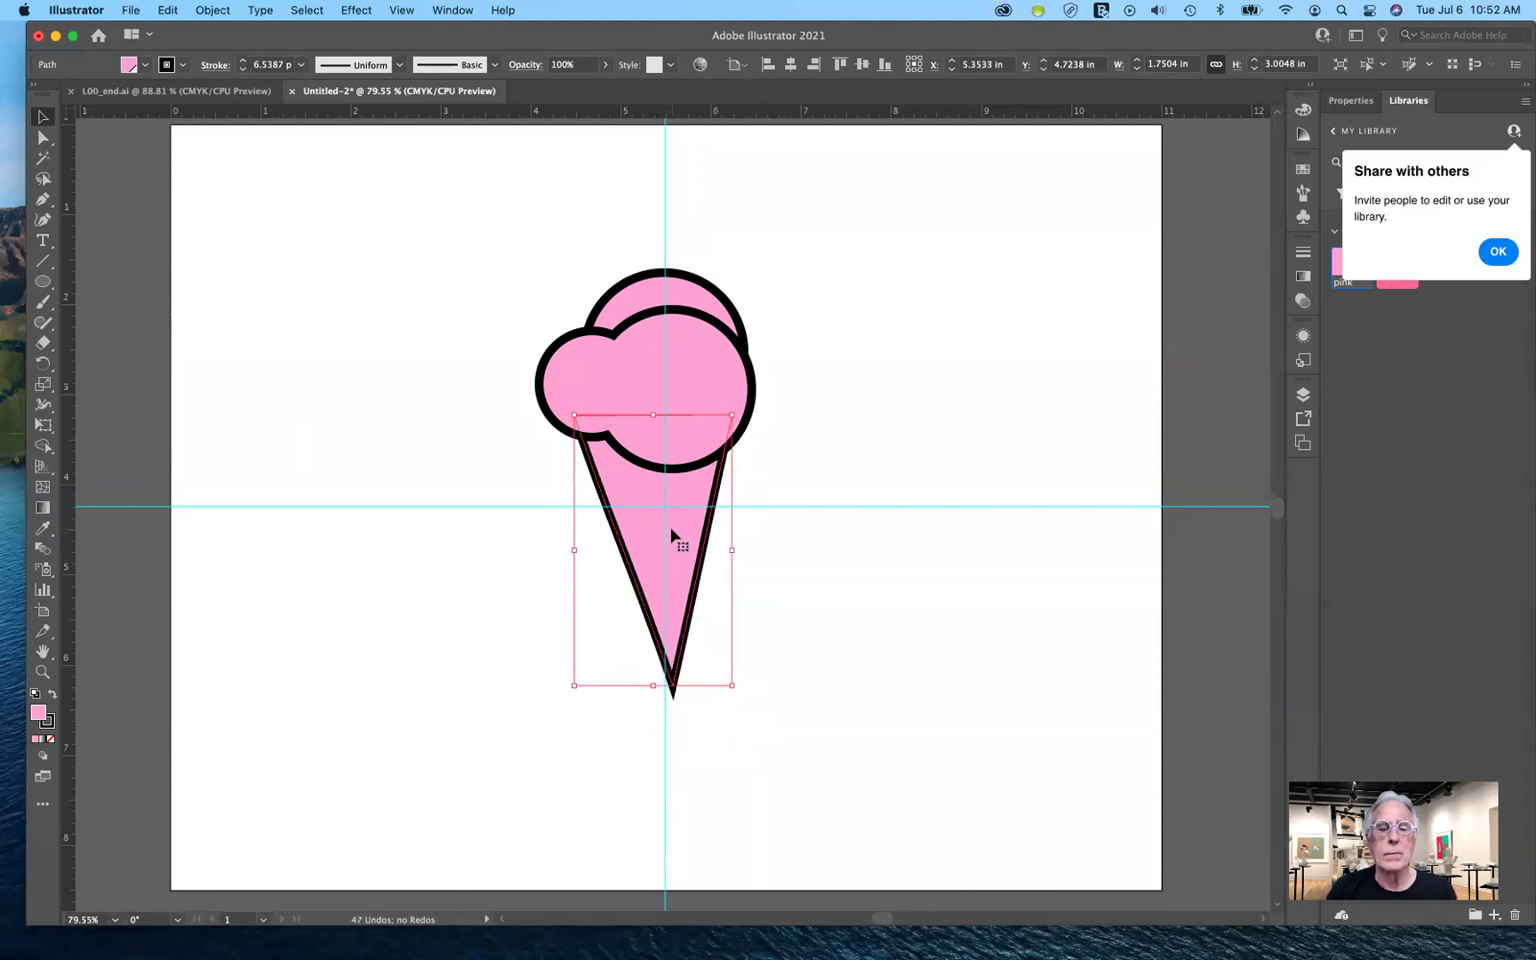
key("Right")
key("Right")
key("Right")
key("Right")
key("Right")
key("Right")
key("Right")
key("Right")
key("Right")
key("Right")
key("Right")
key("Right")
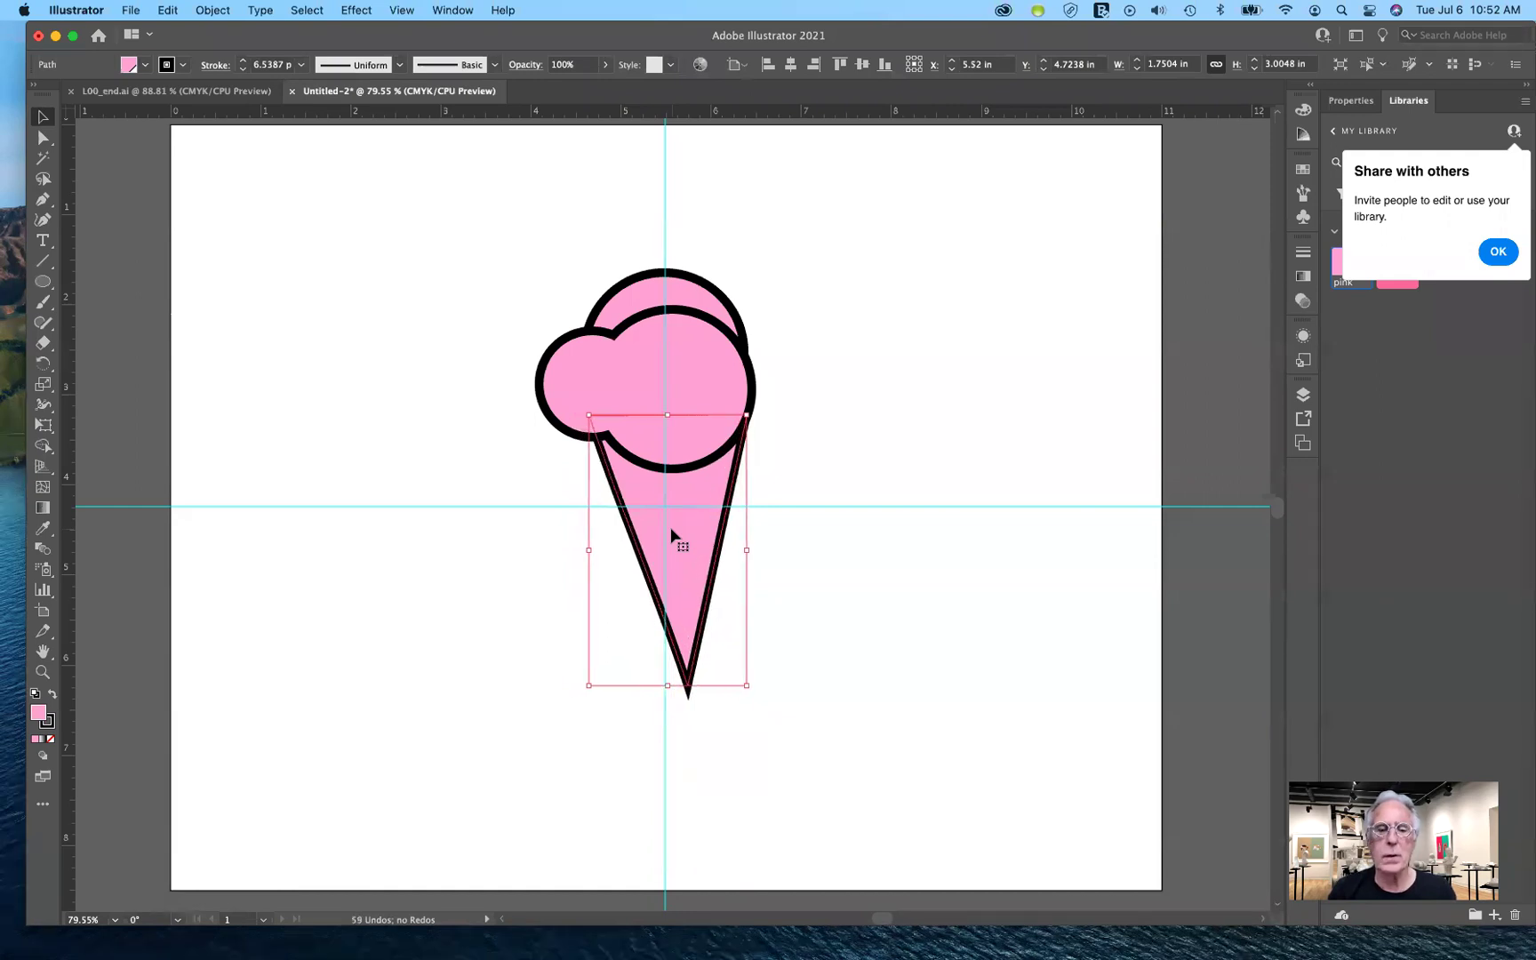
key("Left")
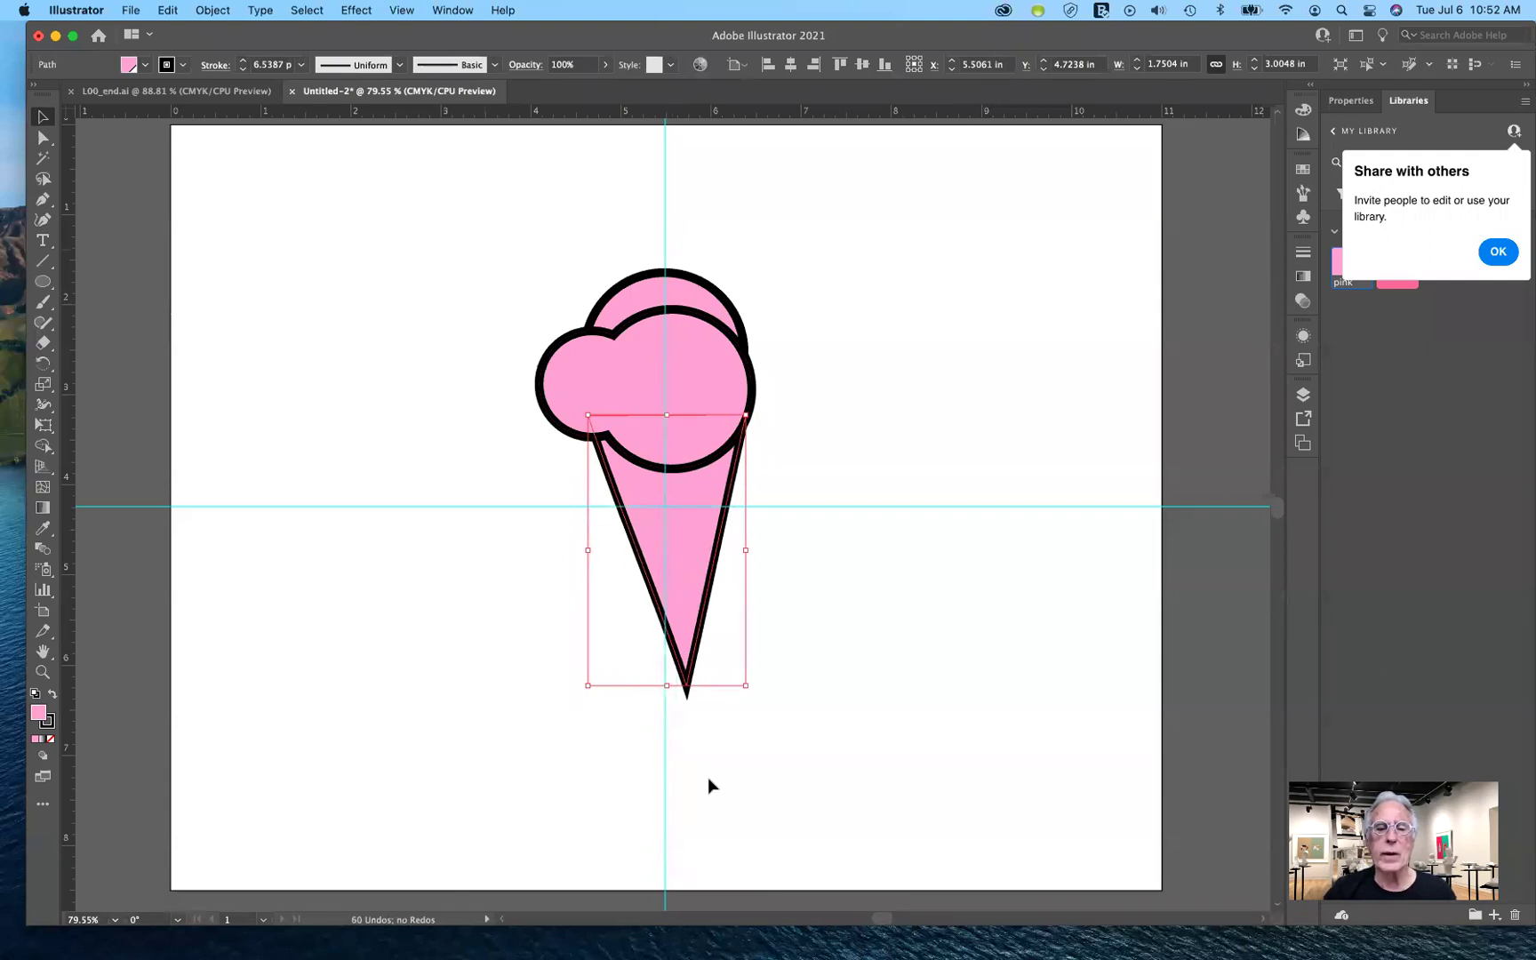
- Move the cone's bottom tip anchor horizontally onto the vertical guide at X about 5.51 in, centering it between the upper anchors
left_click(153, 285)
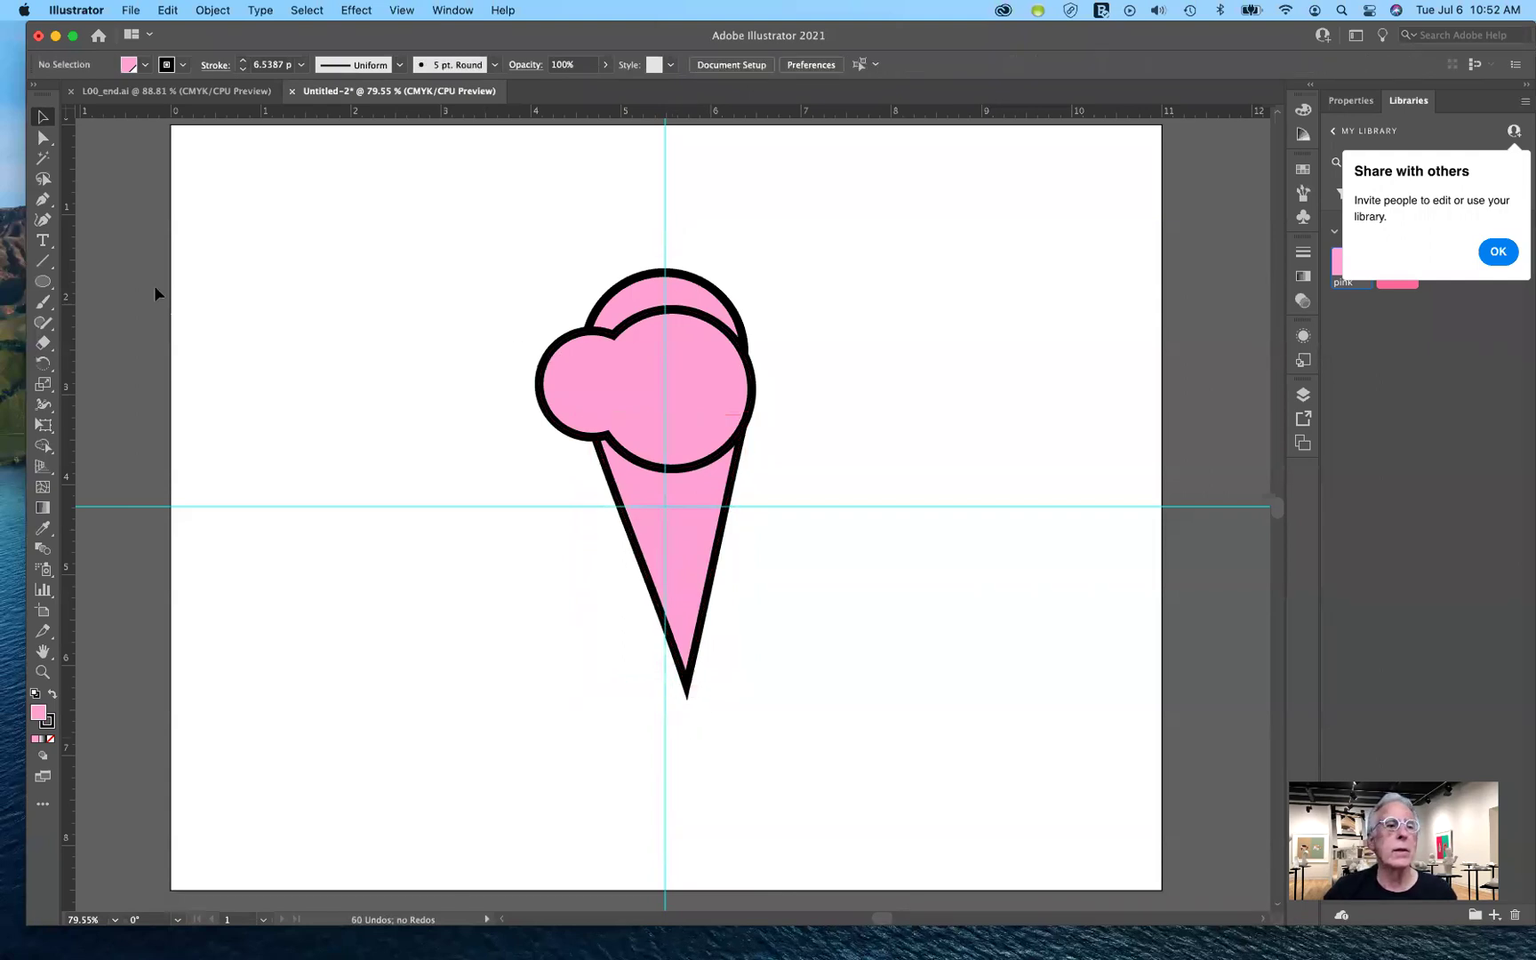
left_click(43, 138)
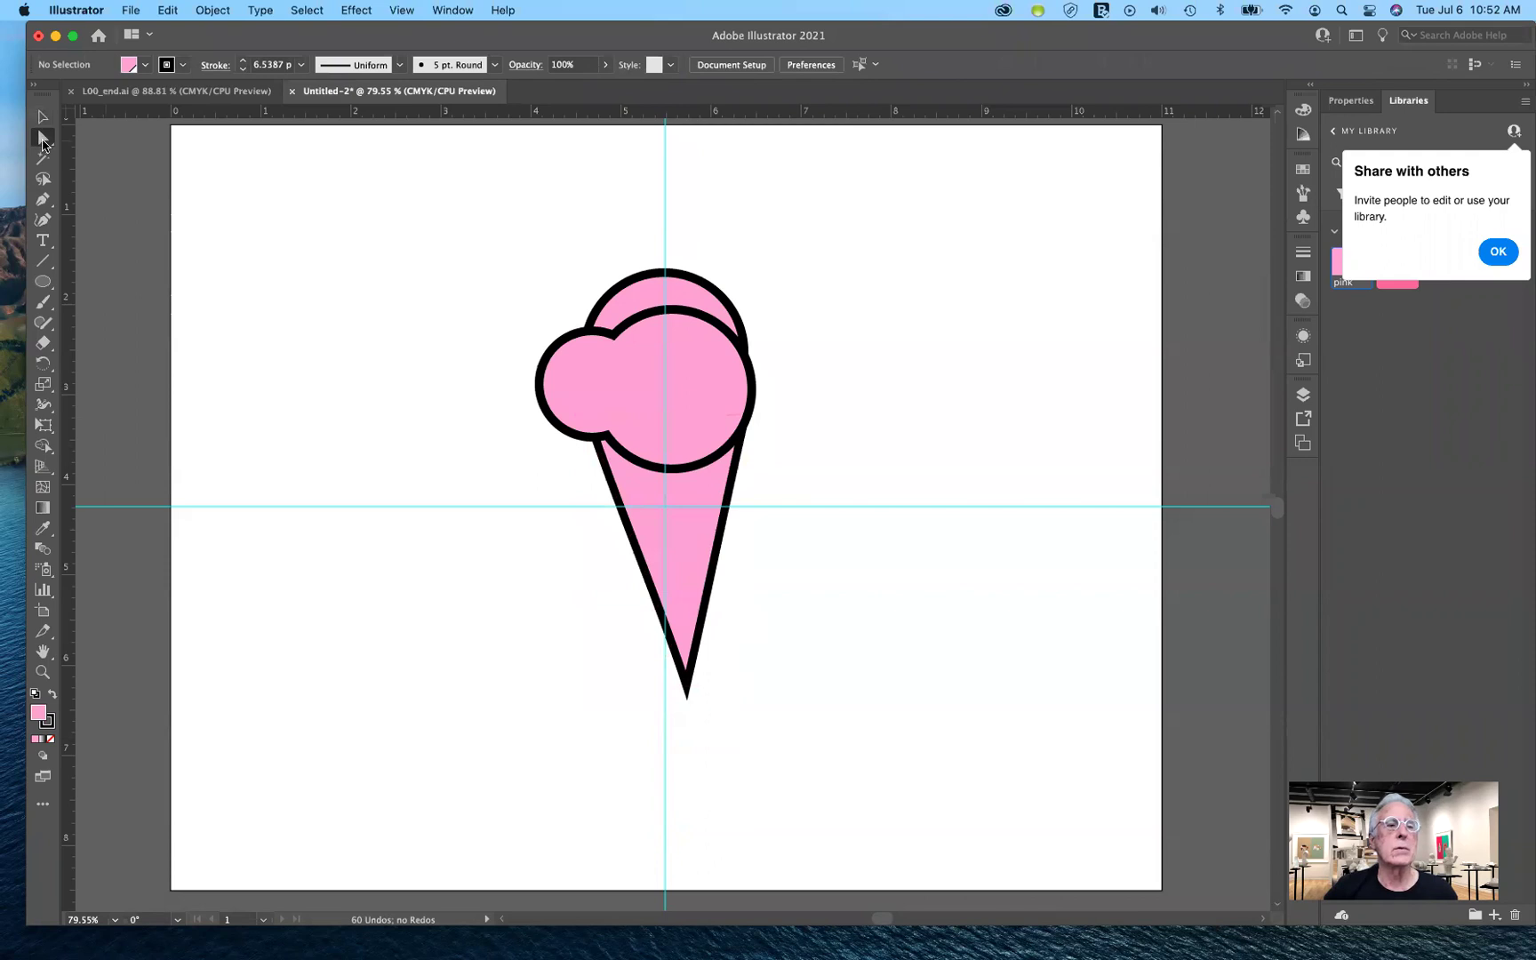
left_click(689, 688)
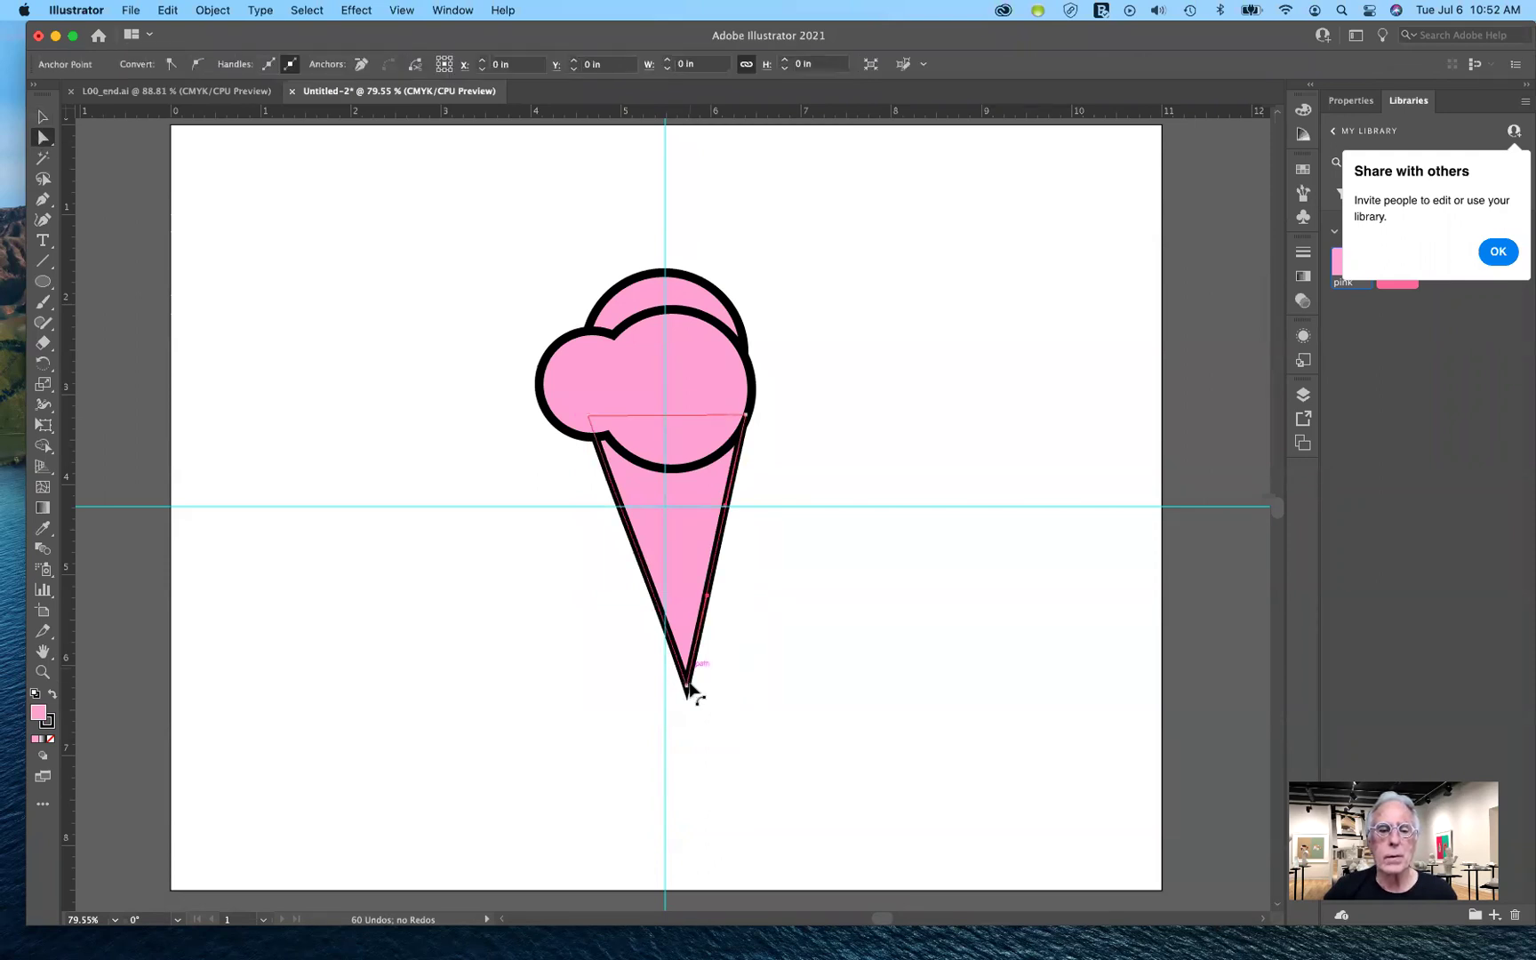
left_click_drag(689, 690, 669, 690)
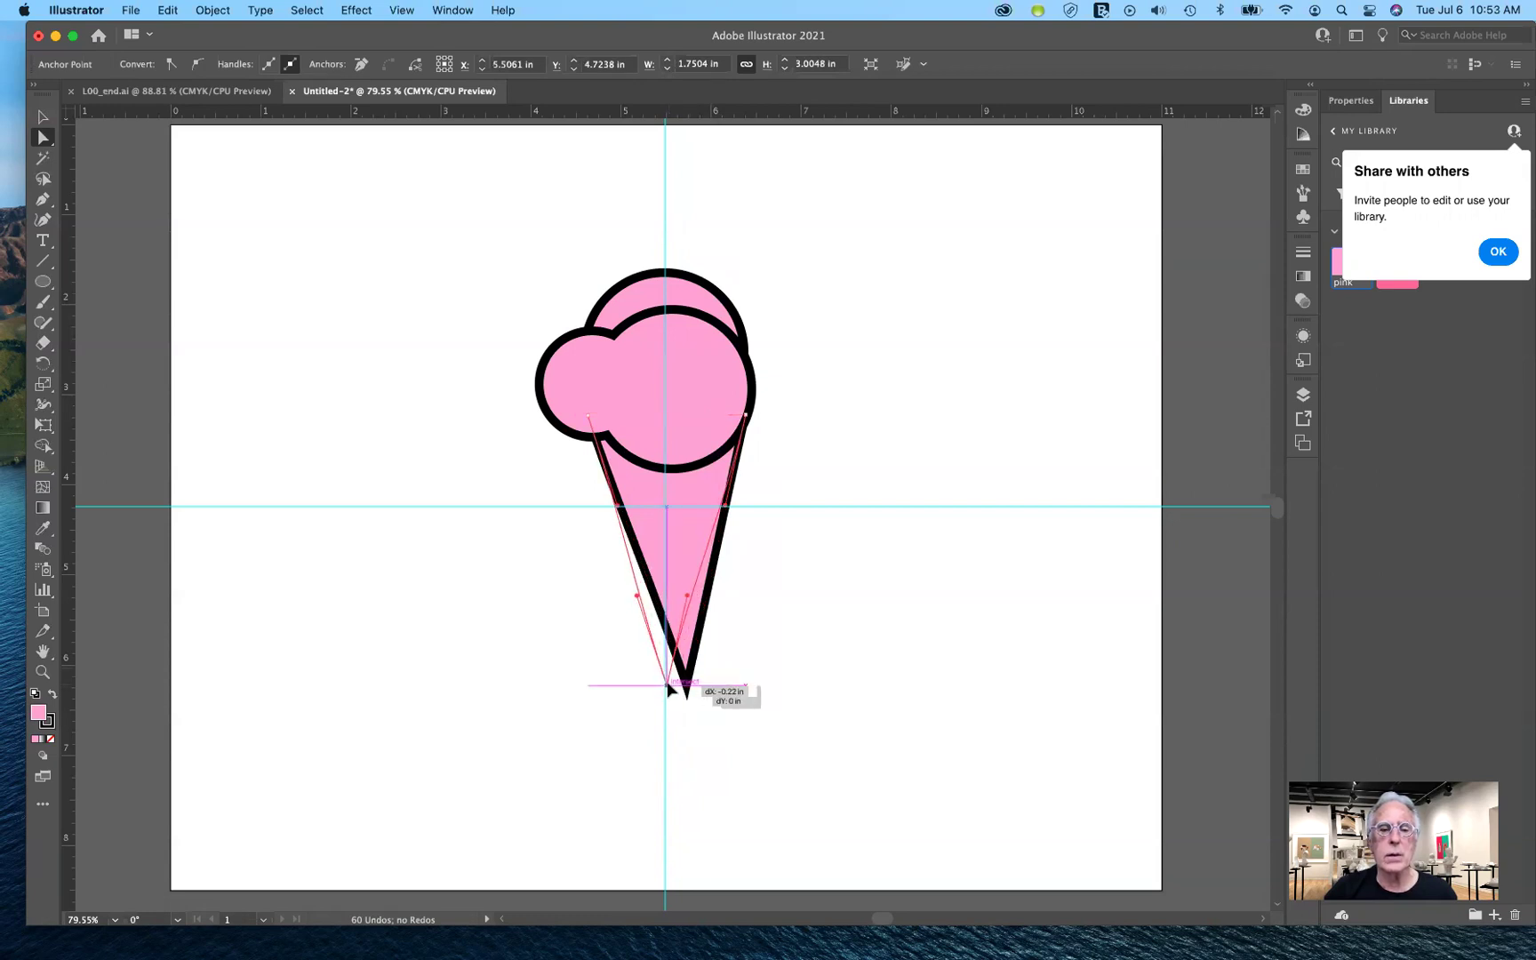
left_click_drag(883, 948, 882, 948)
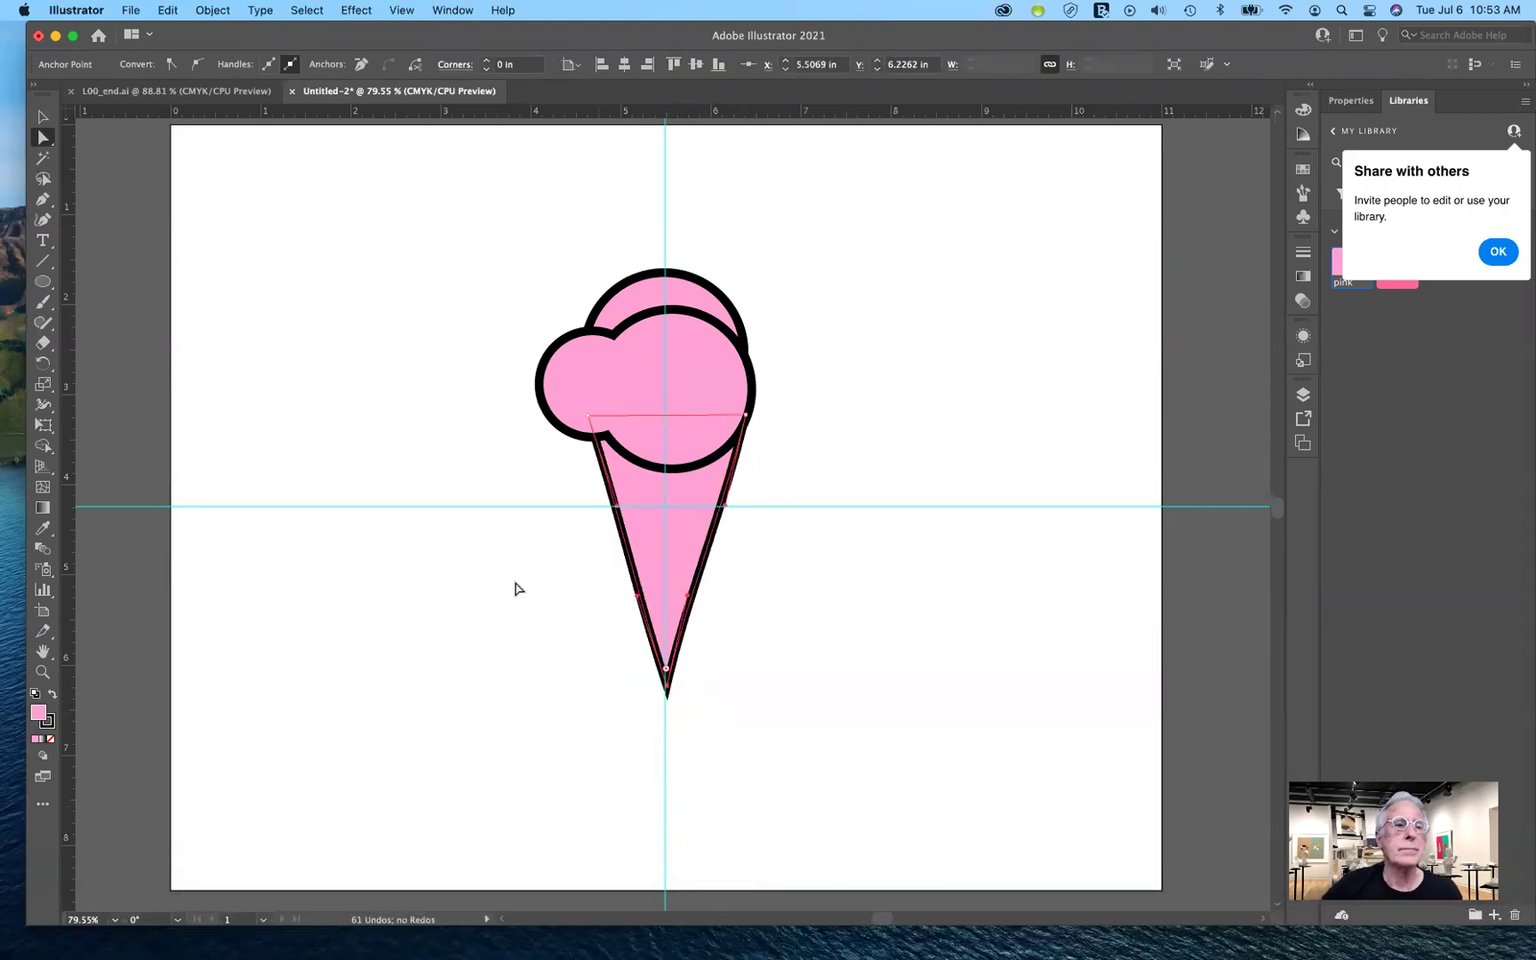
left_click(749, 669)
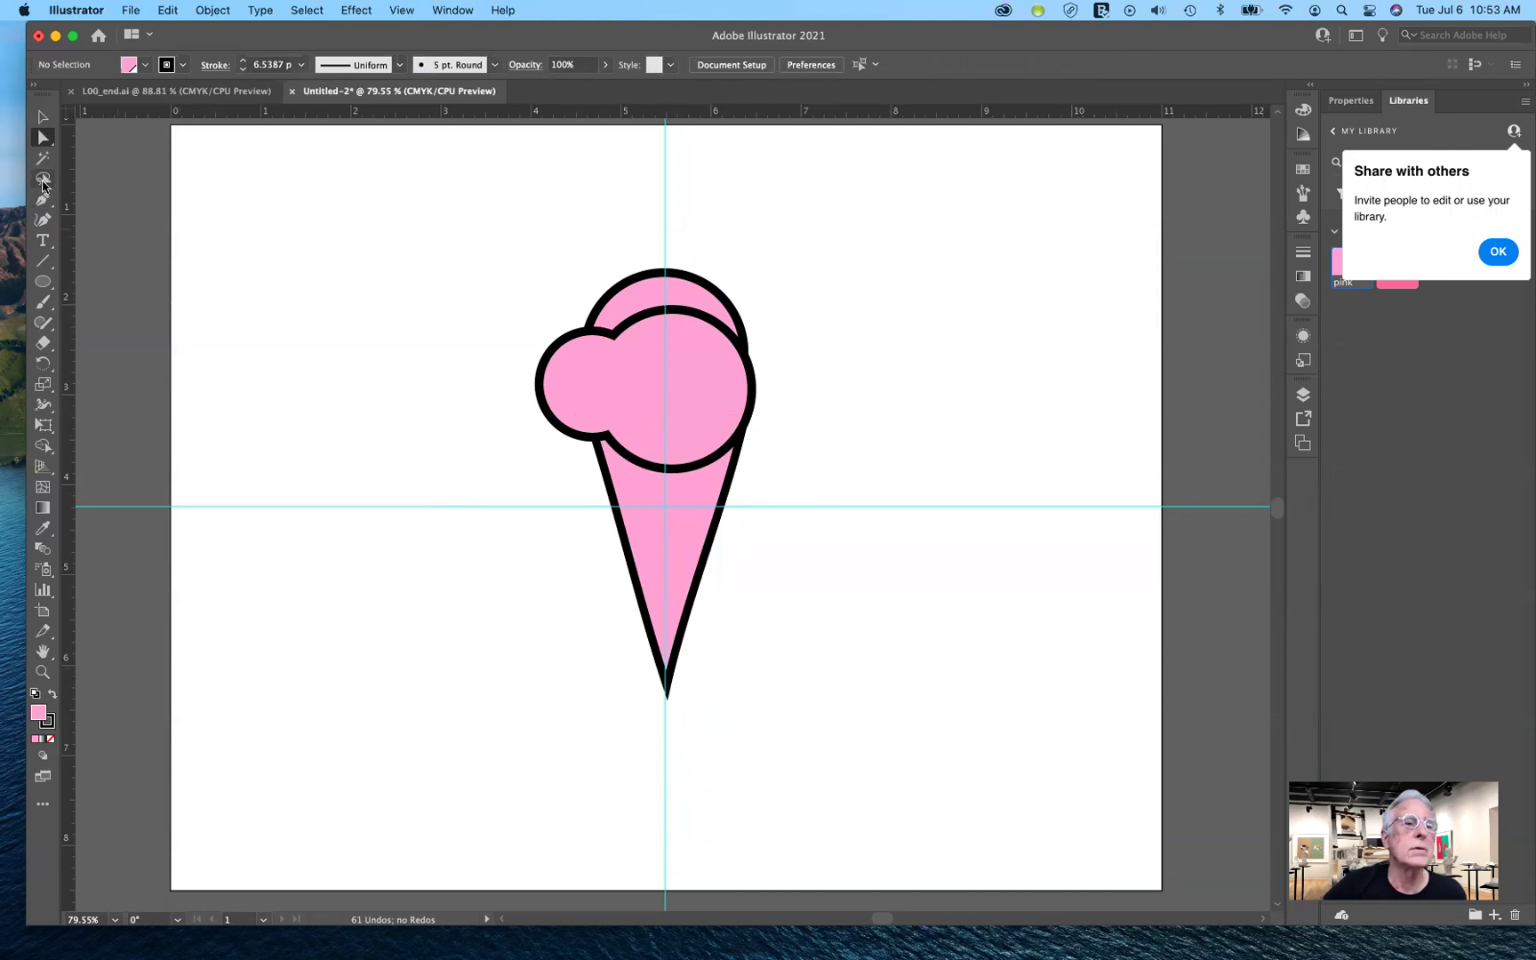
- With the Anchor Point tool, convert the cone's tip and both upper anchors to corner points without handles
left_click(46, 200)
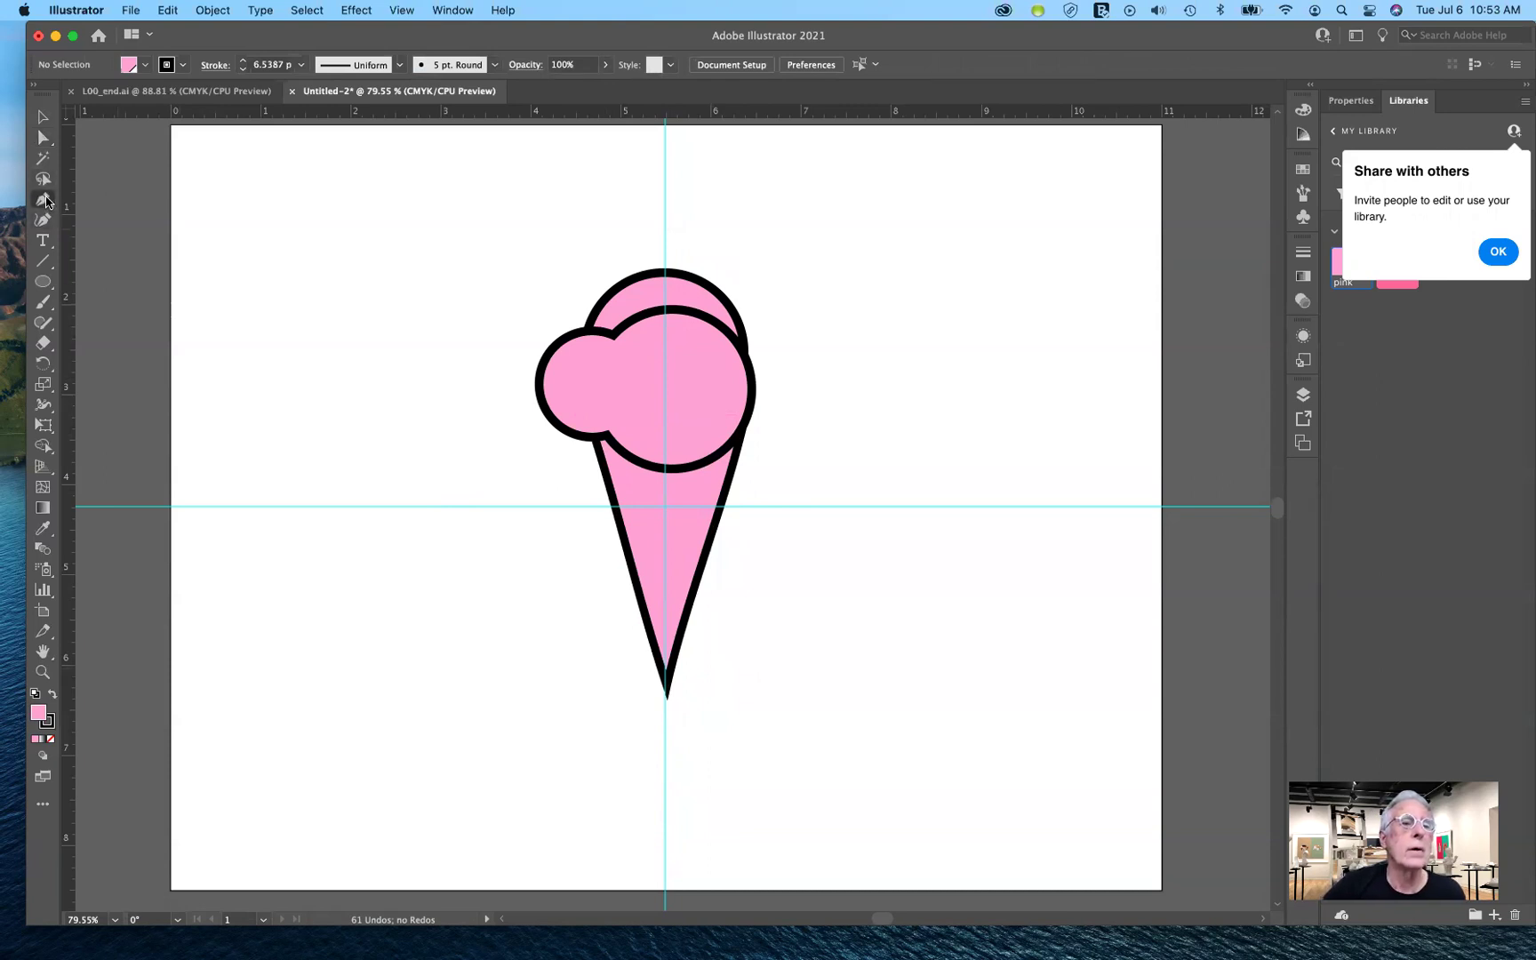
left_click(46, 200)
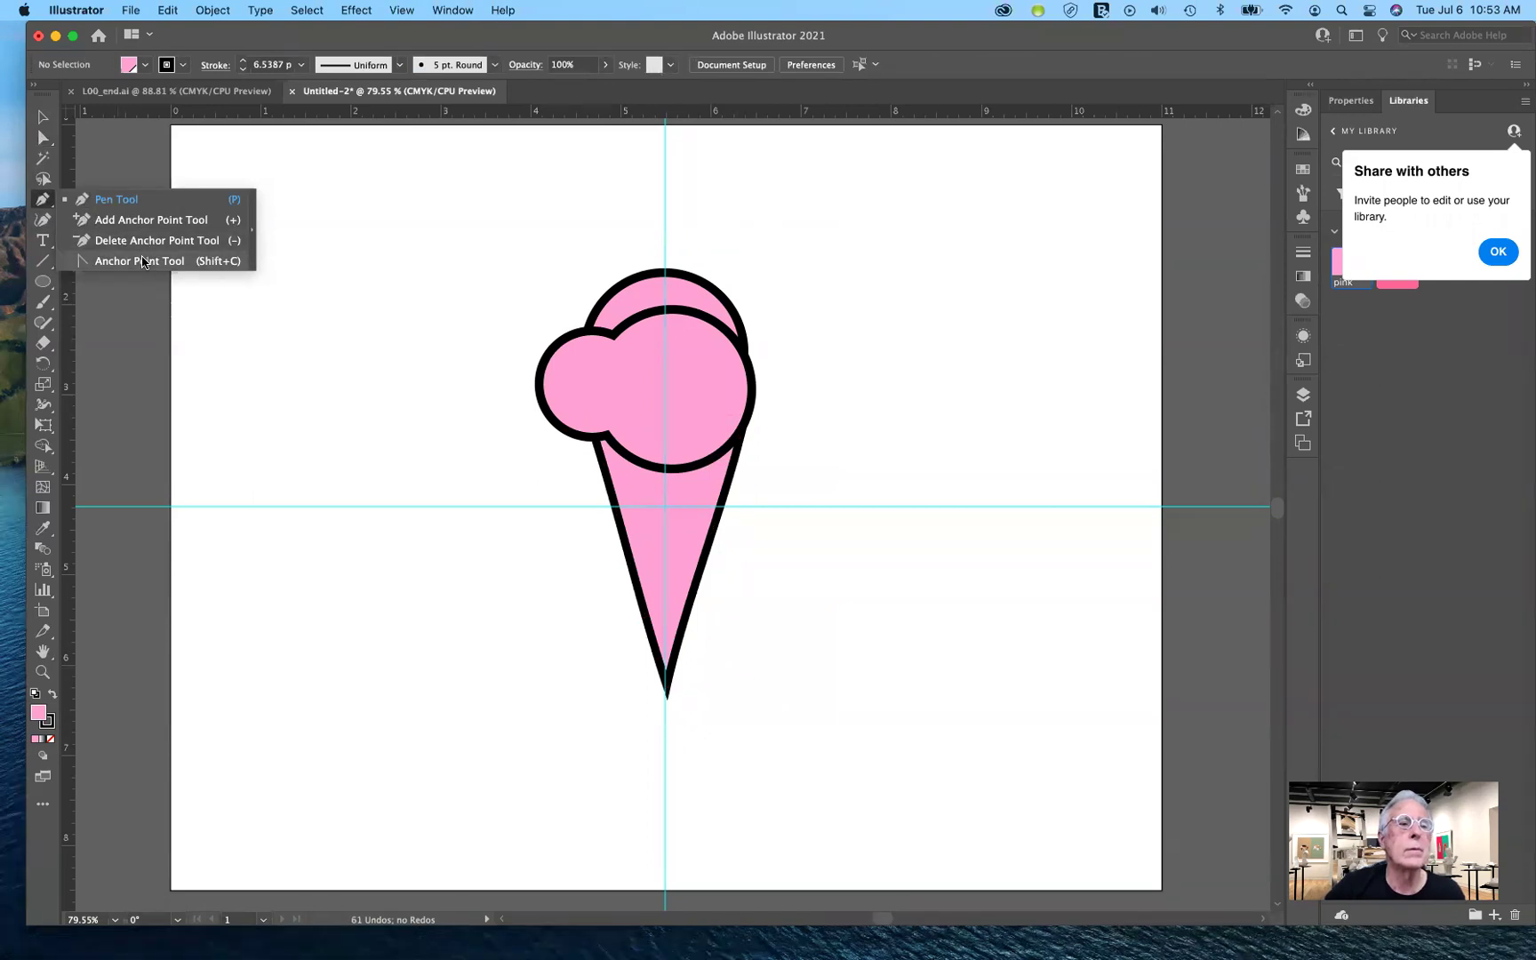
key("shift+c")
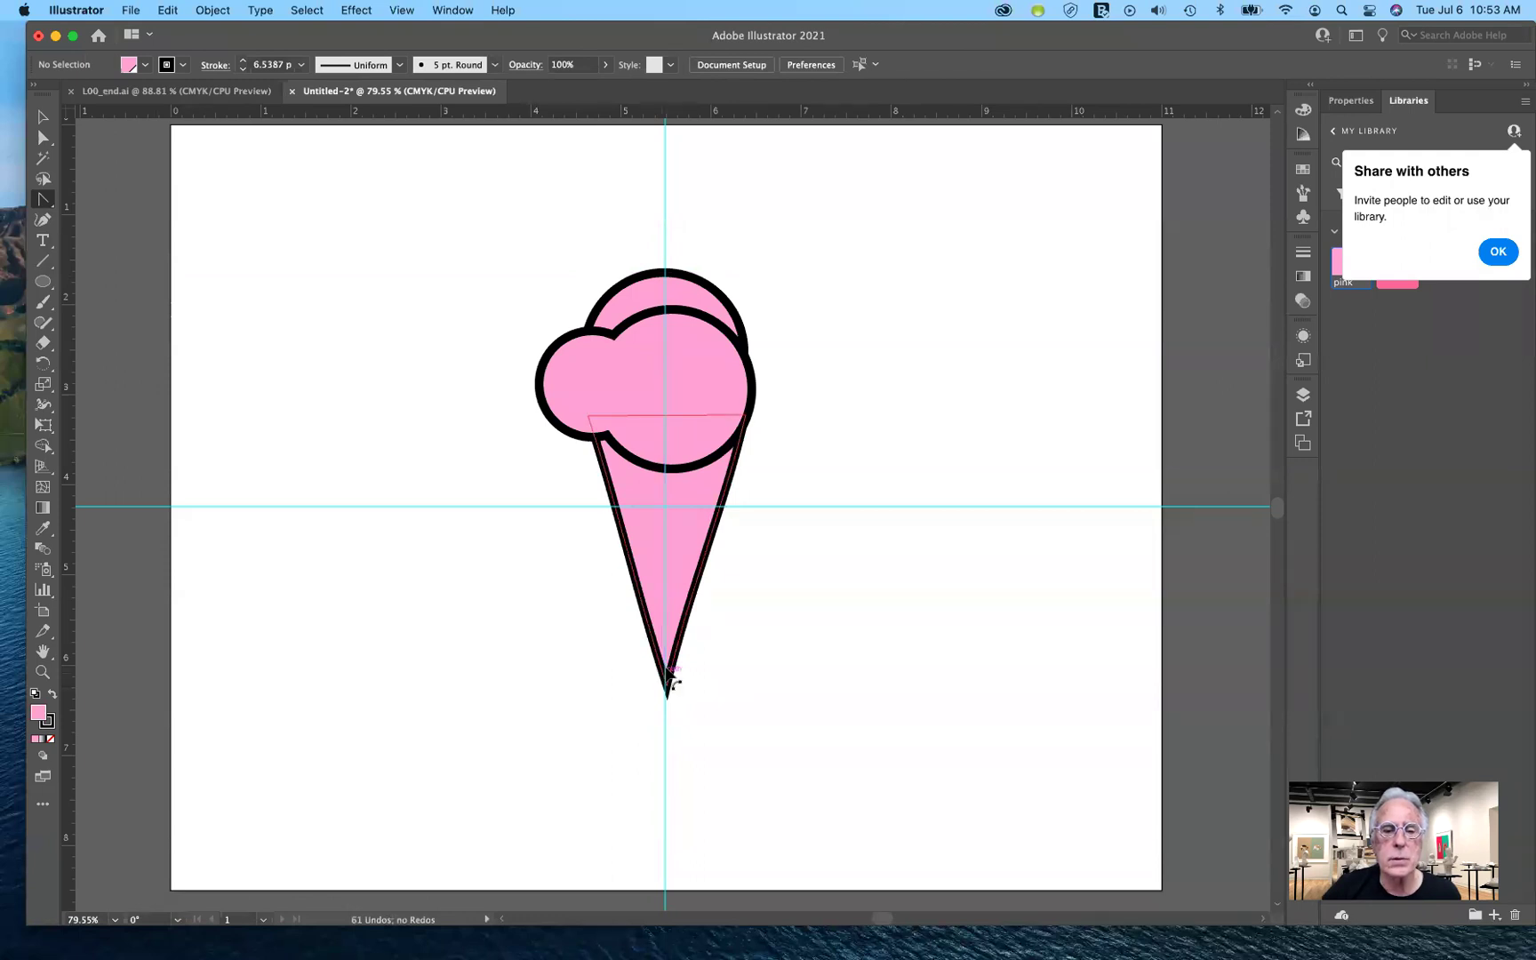
left_click(669, 686)
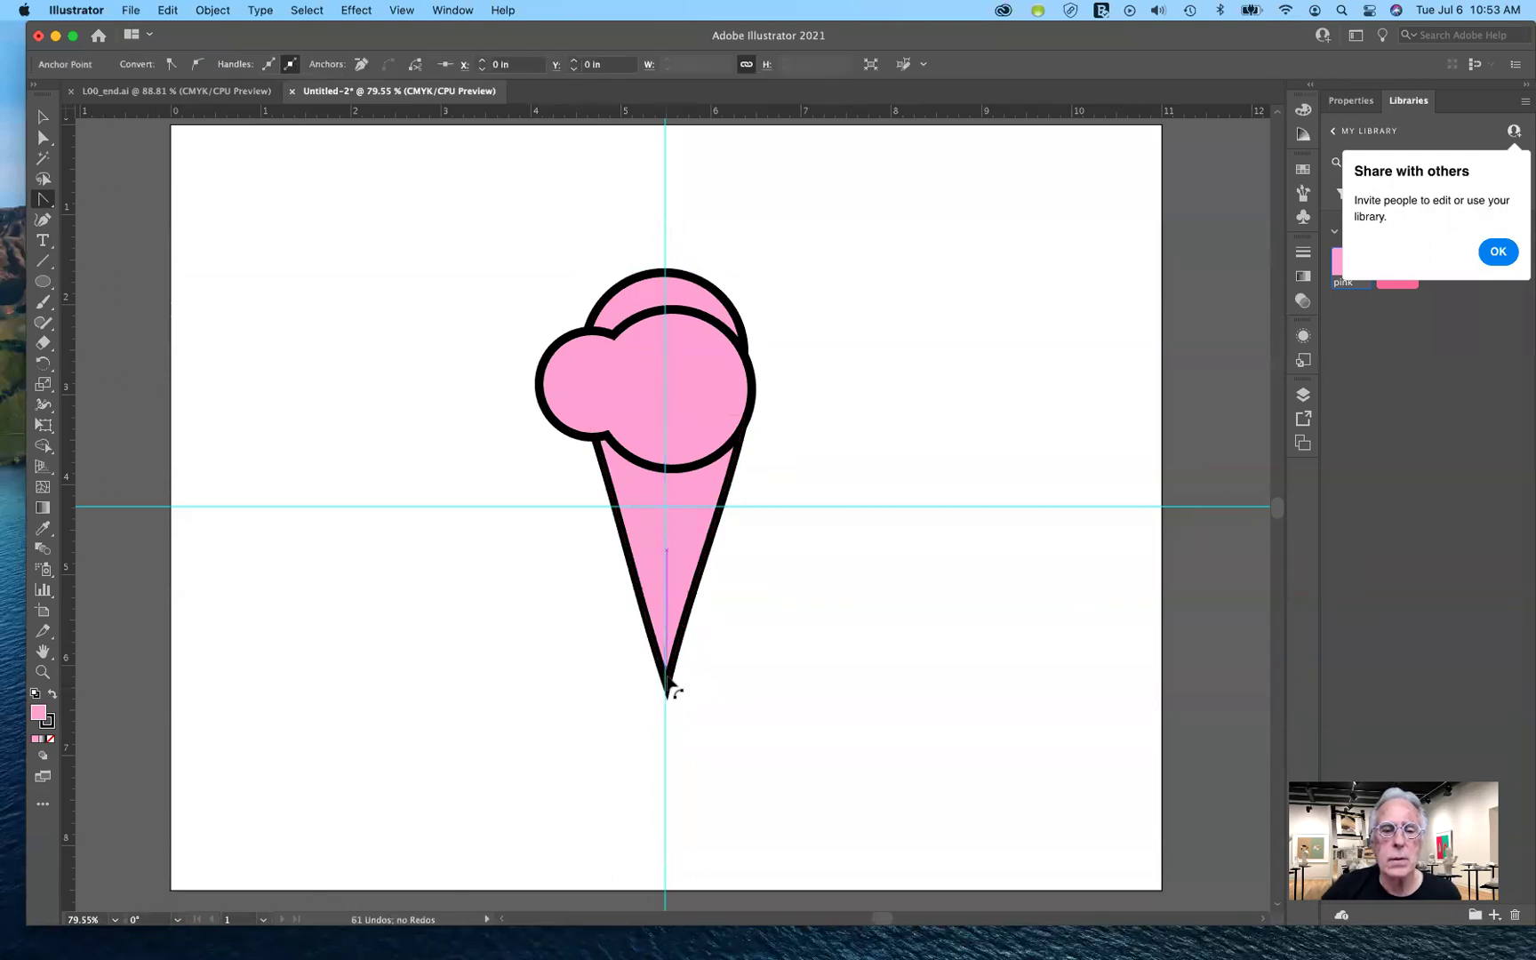
left_click(668, 685)
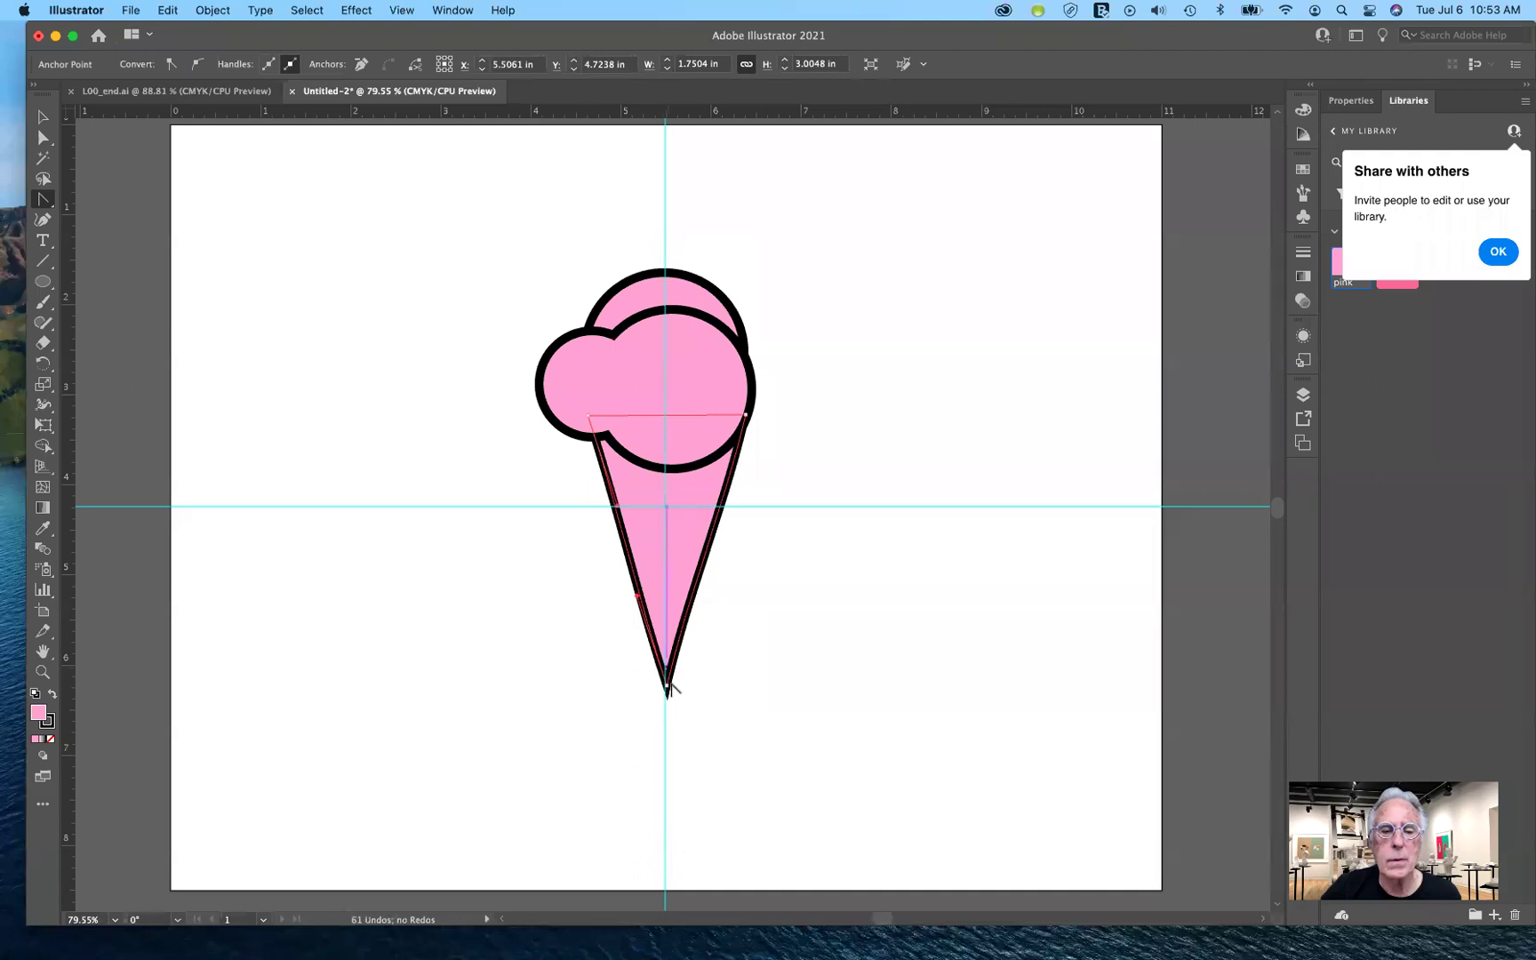
left_click(668, 686)
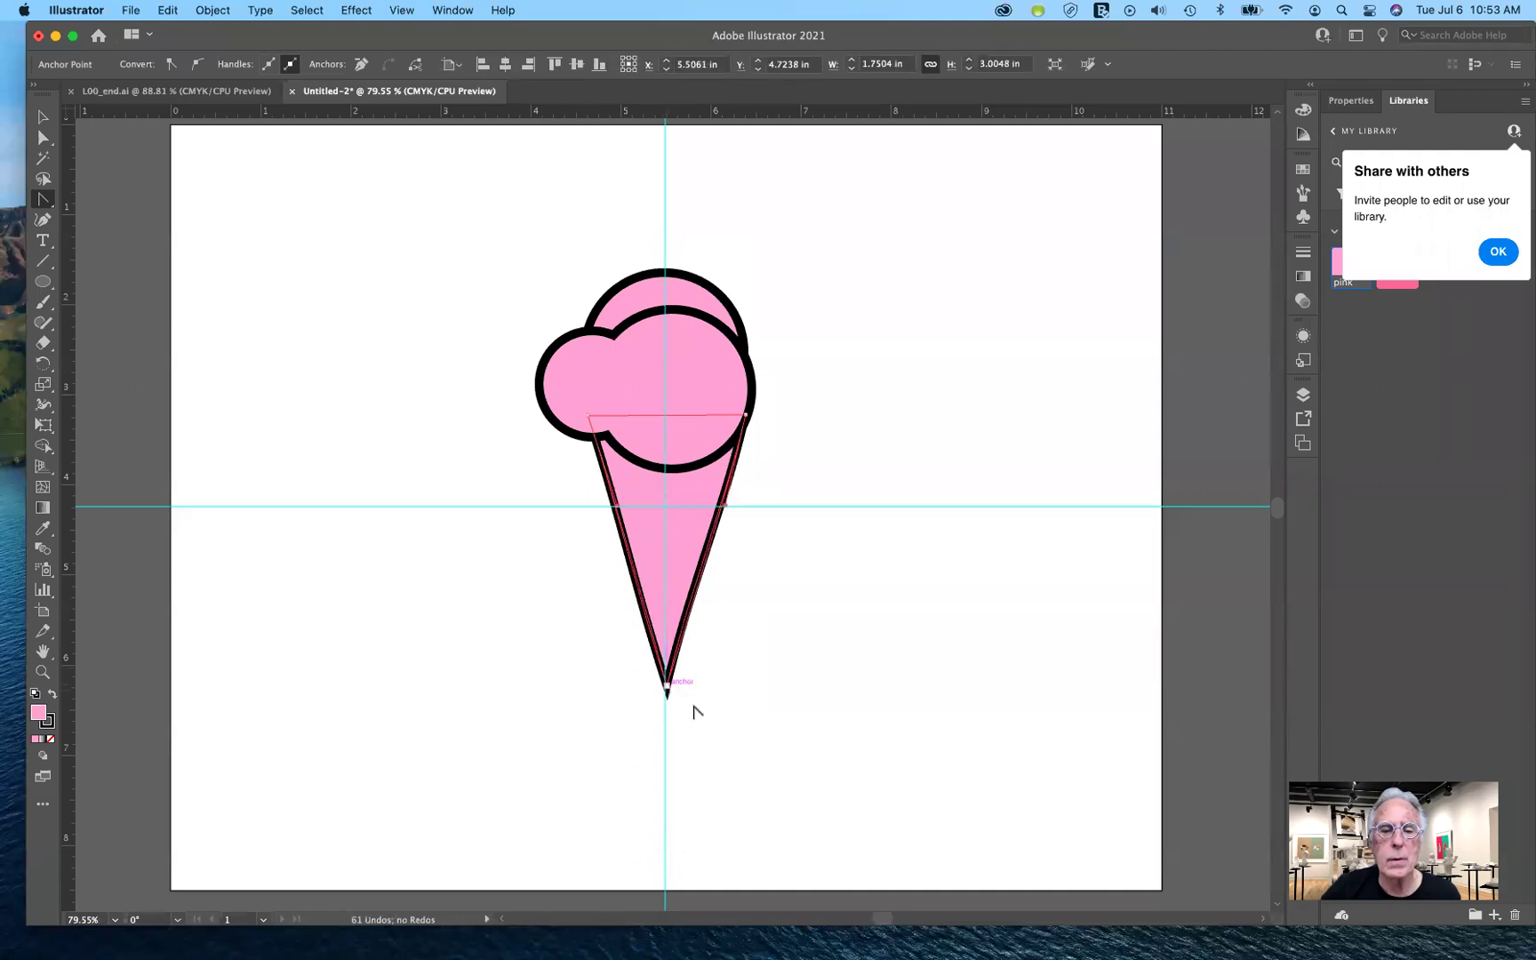
left_click(744, 415)
left_click(744, 415)
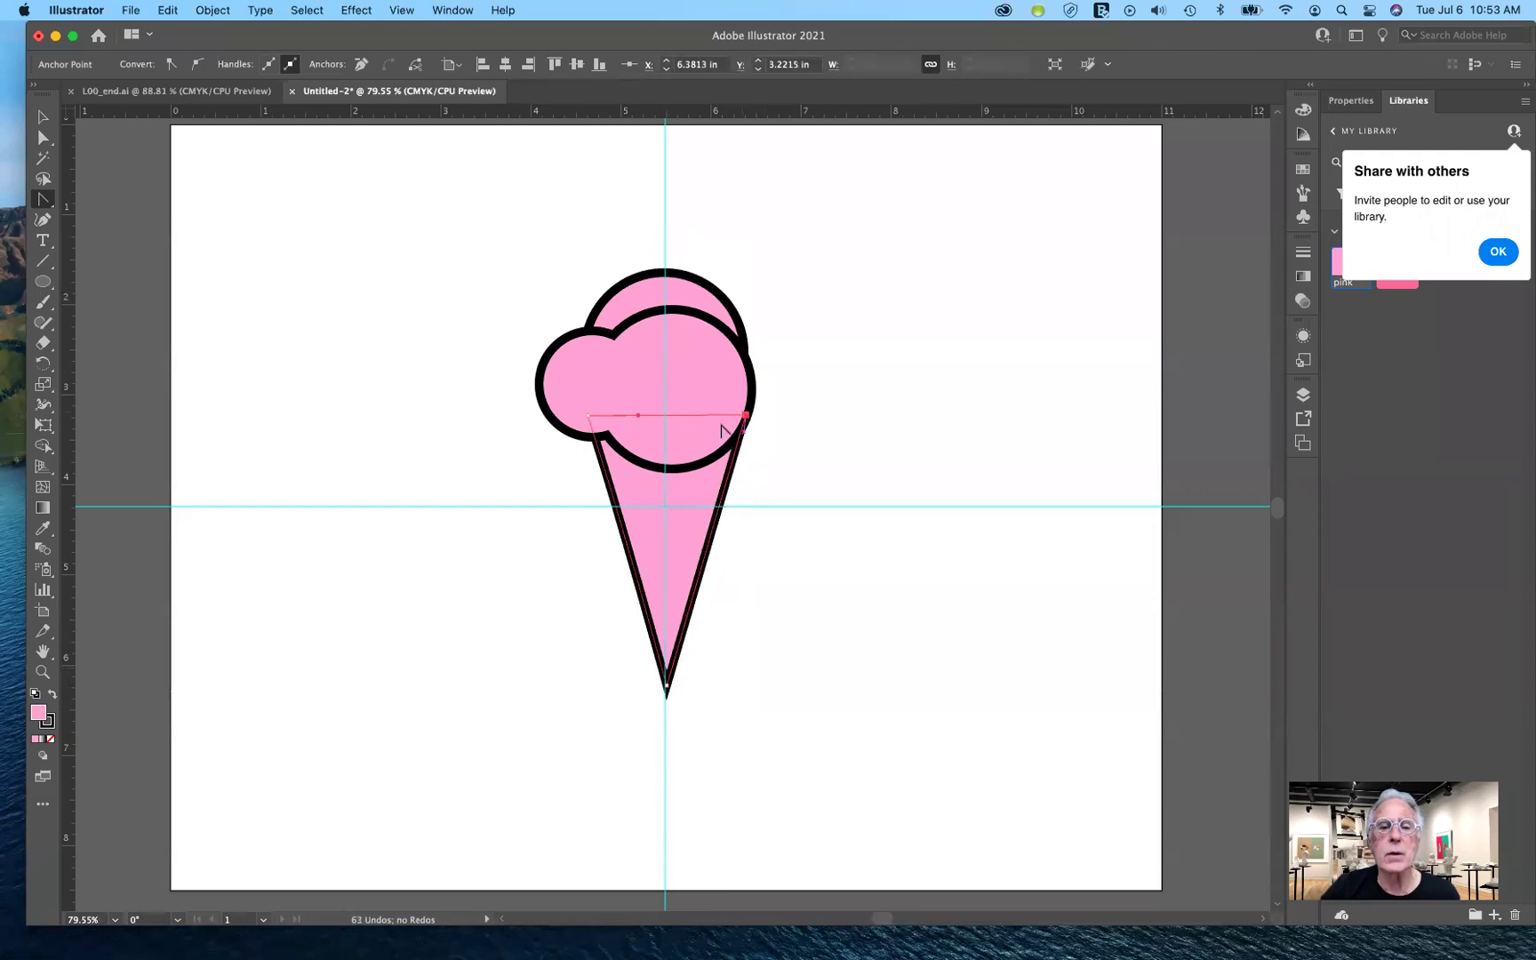
left_click(588, 416)
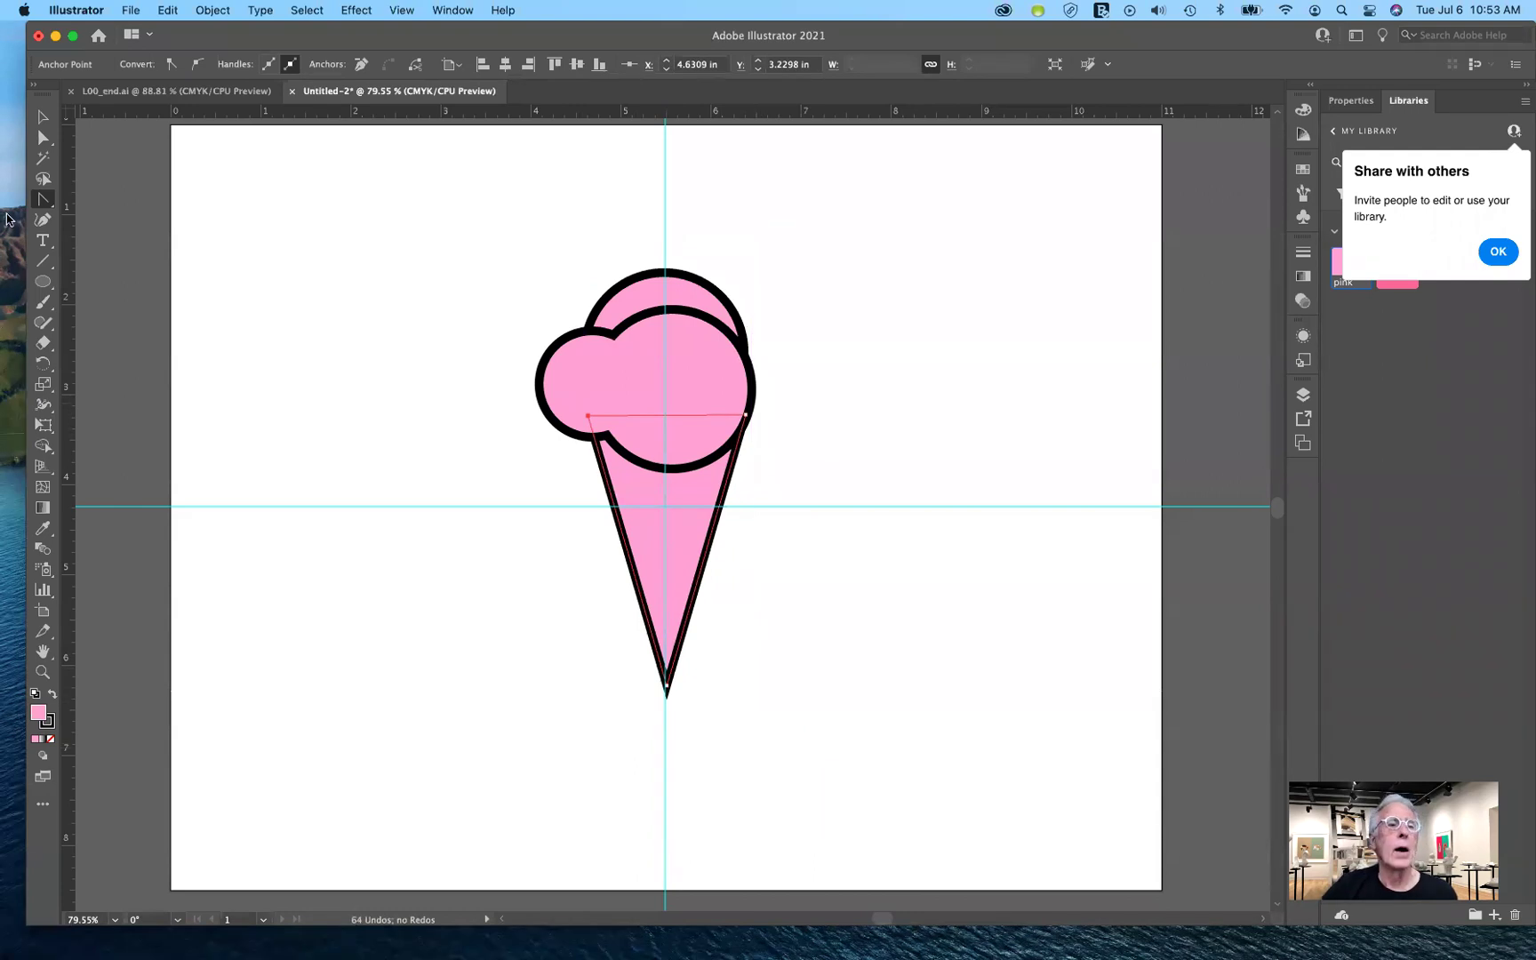
- Fill the whole cone with the white-to-black linear gradient swatch and bring up the gradient settings
left_click(41, 116)
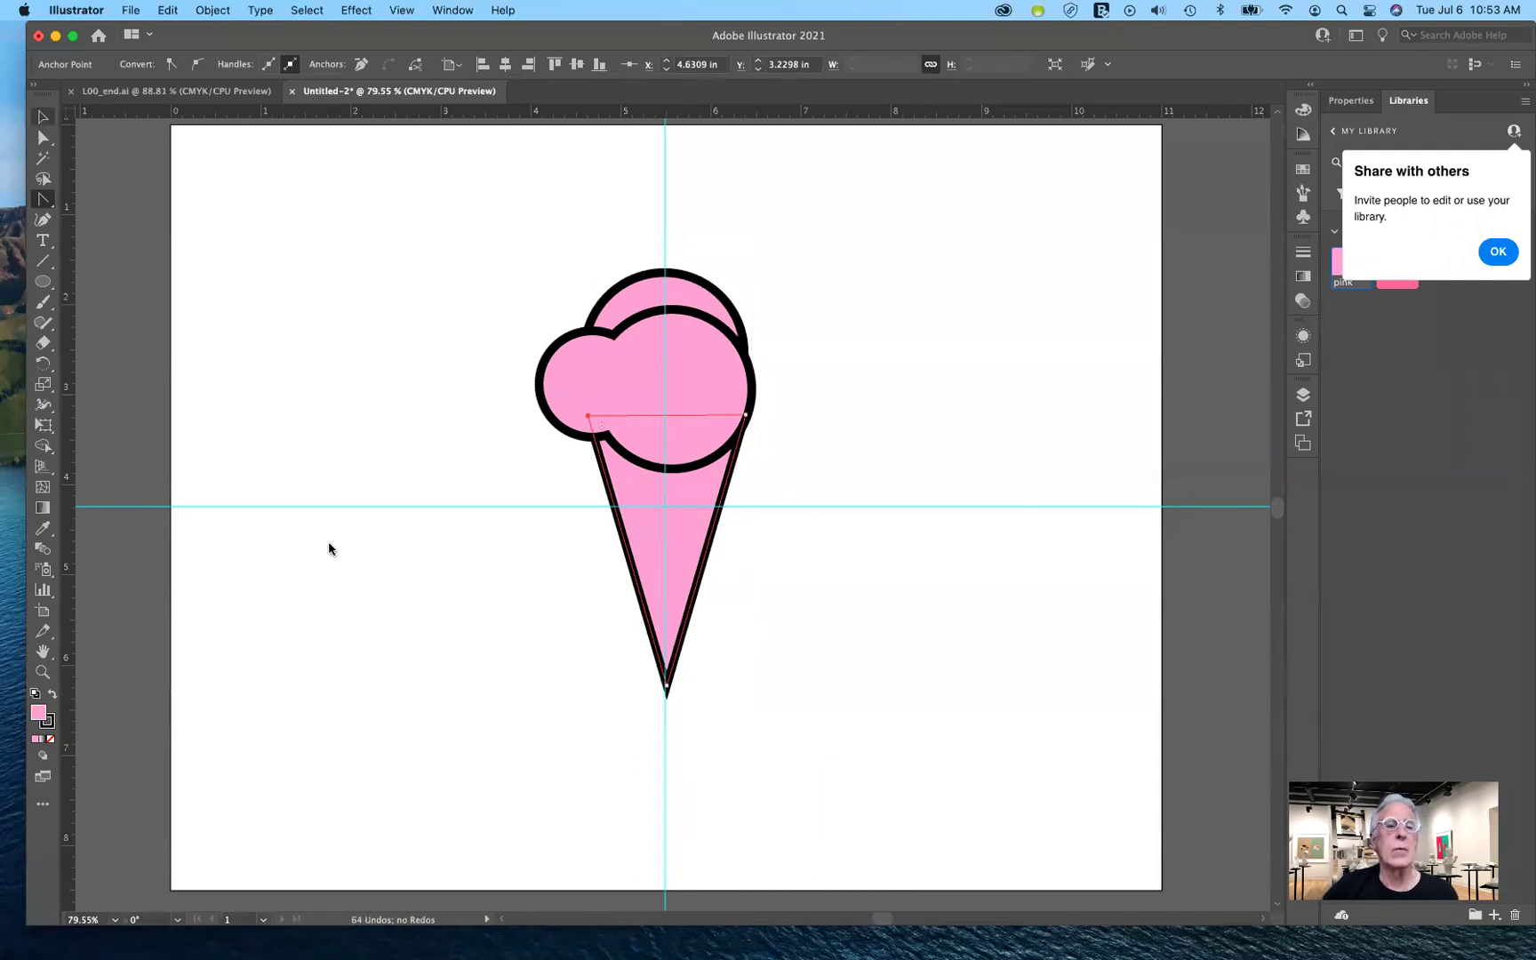
left_click(664, 560)
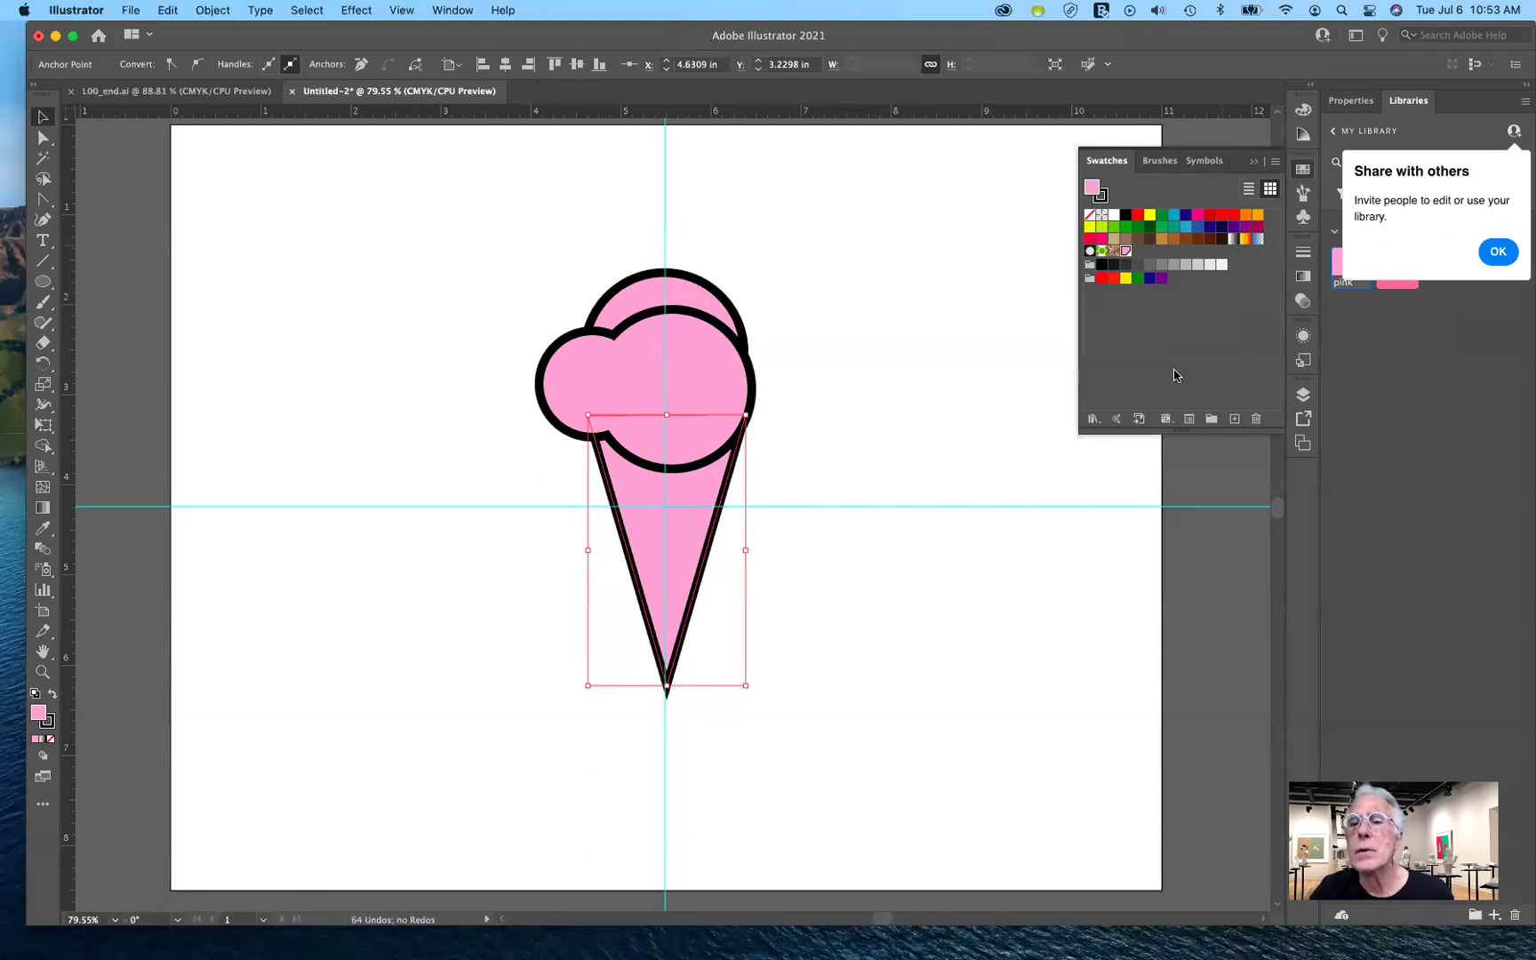
left_click(1233, 240)
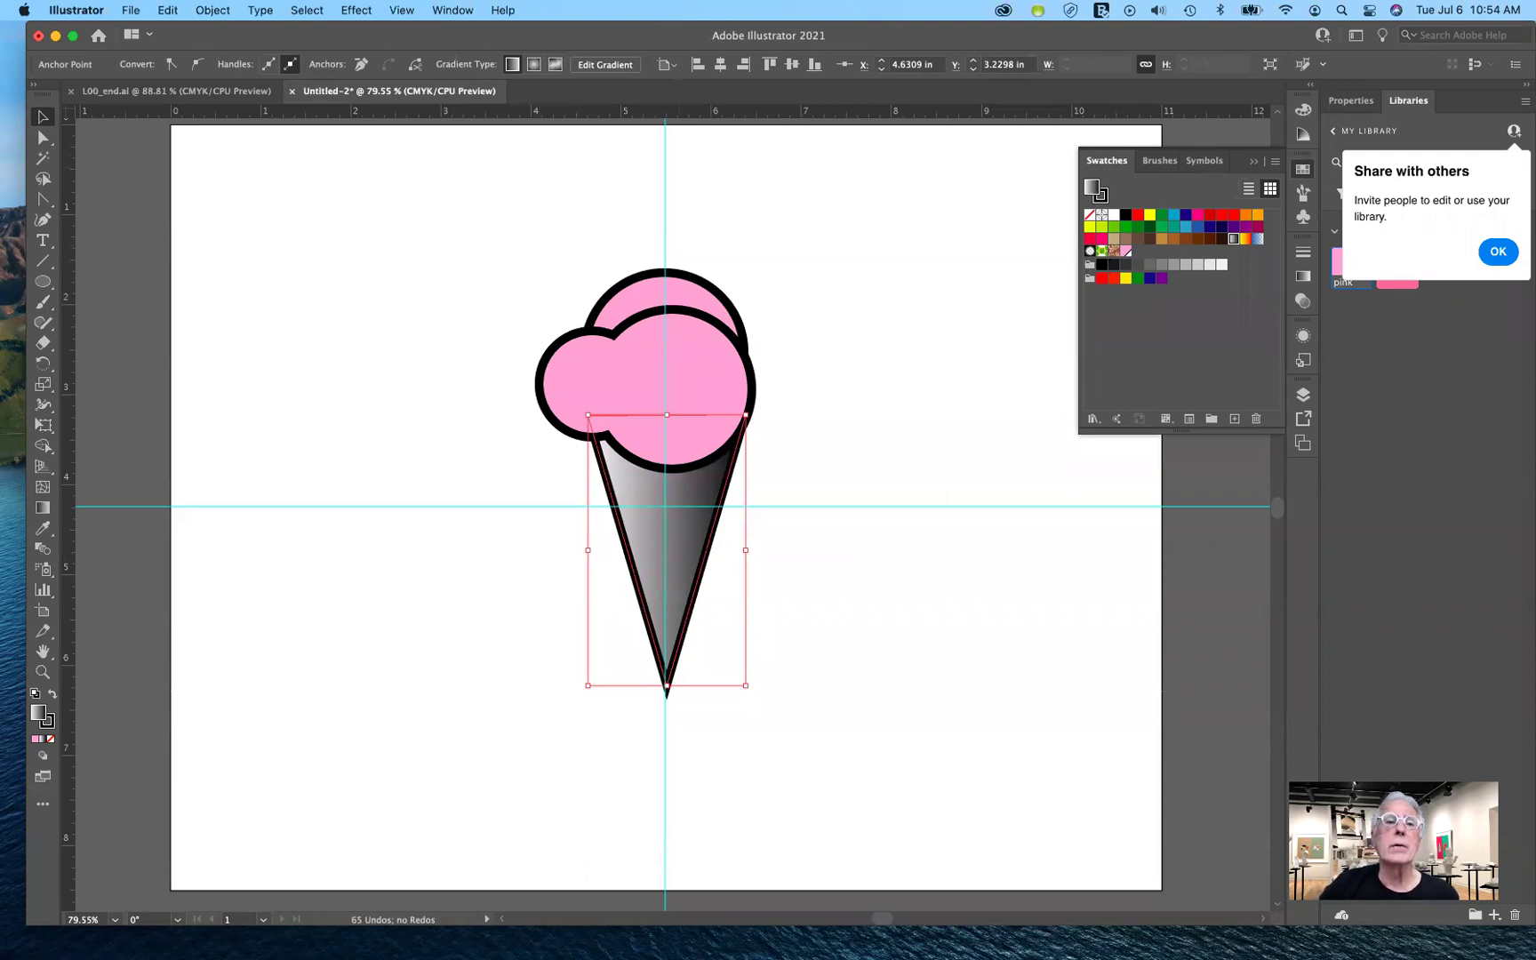
left_click(446, 11)
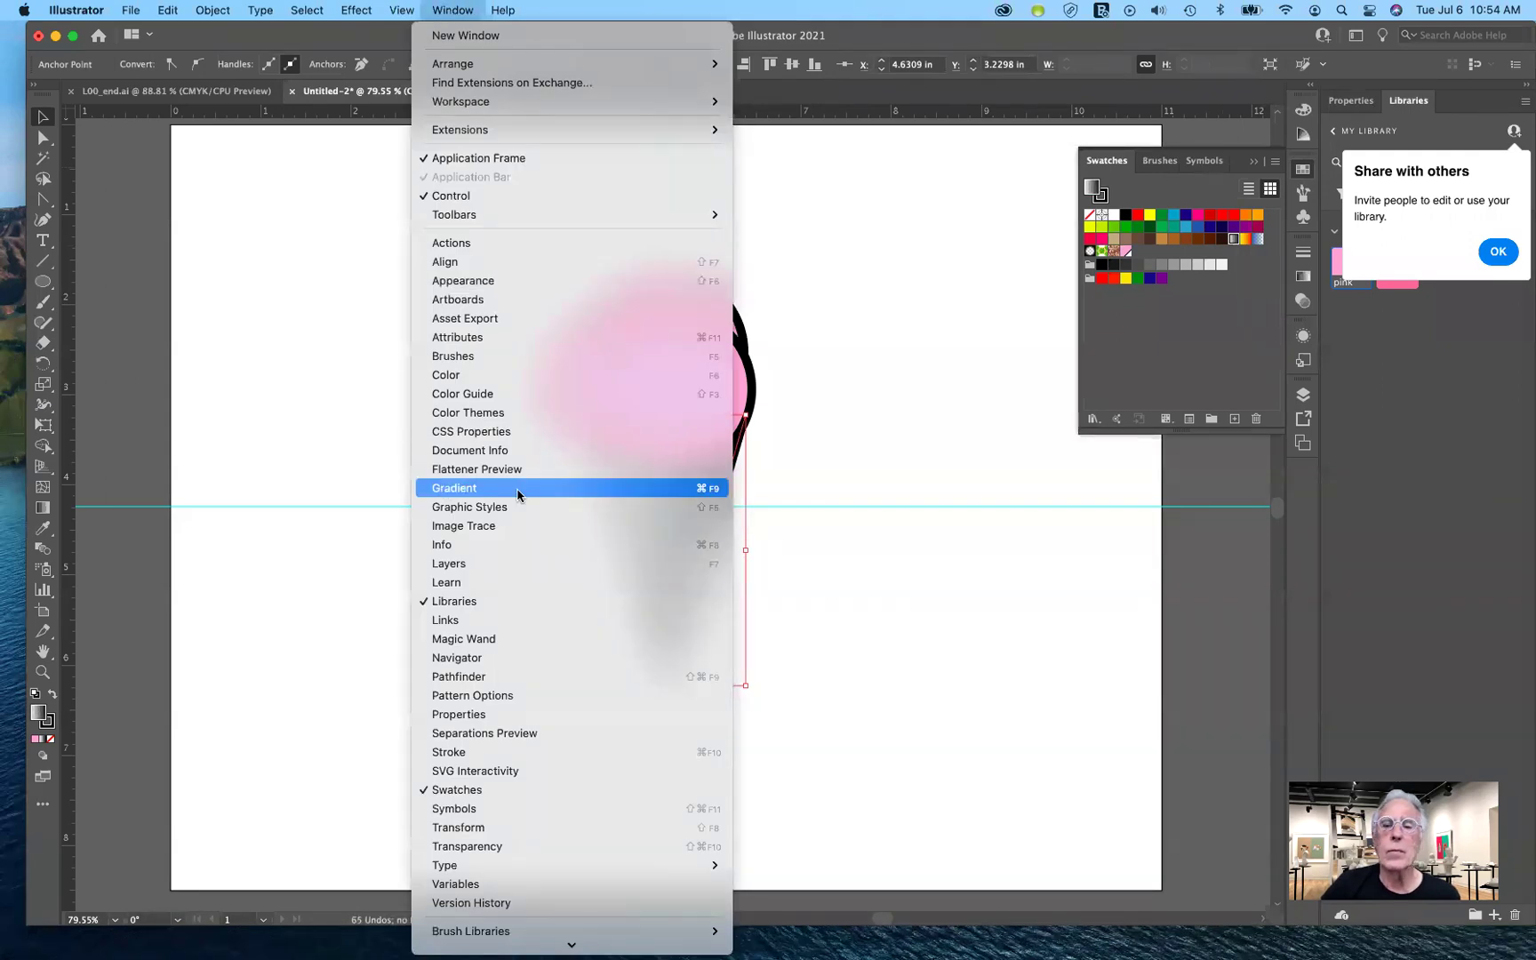
left_click(961, 506)
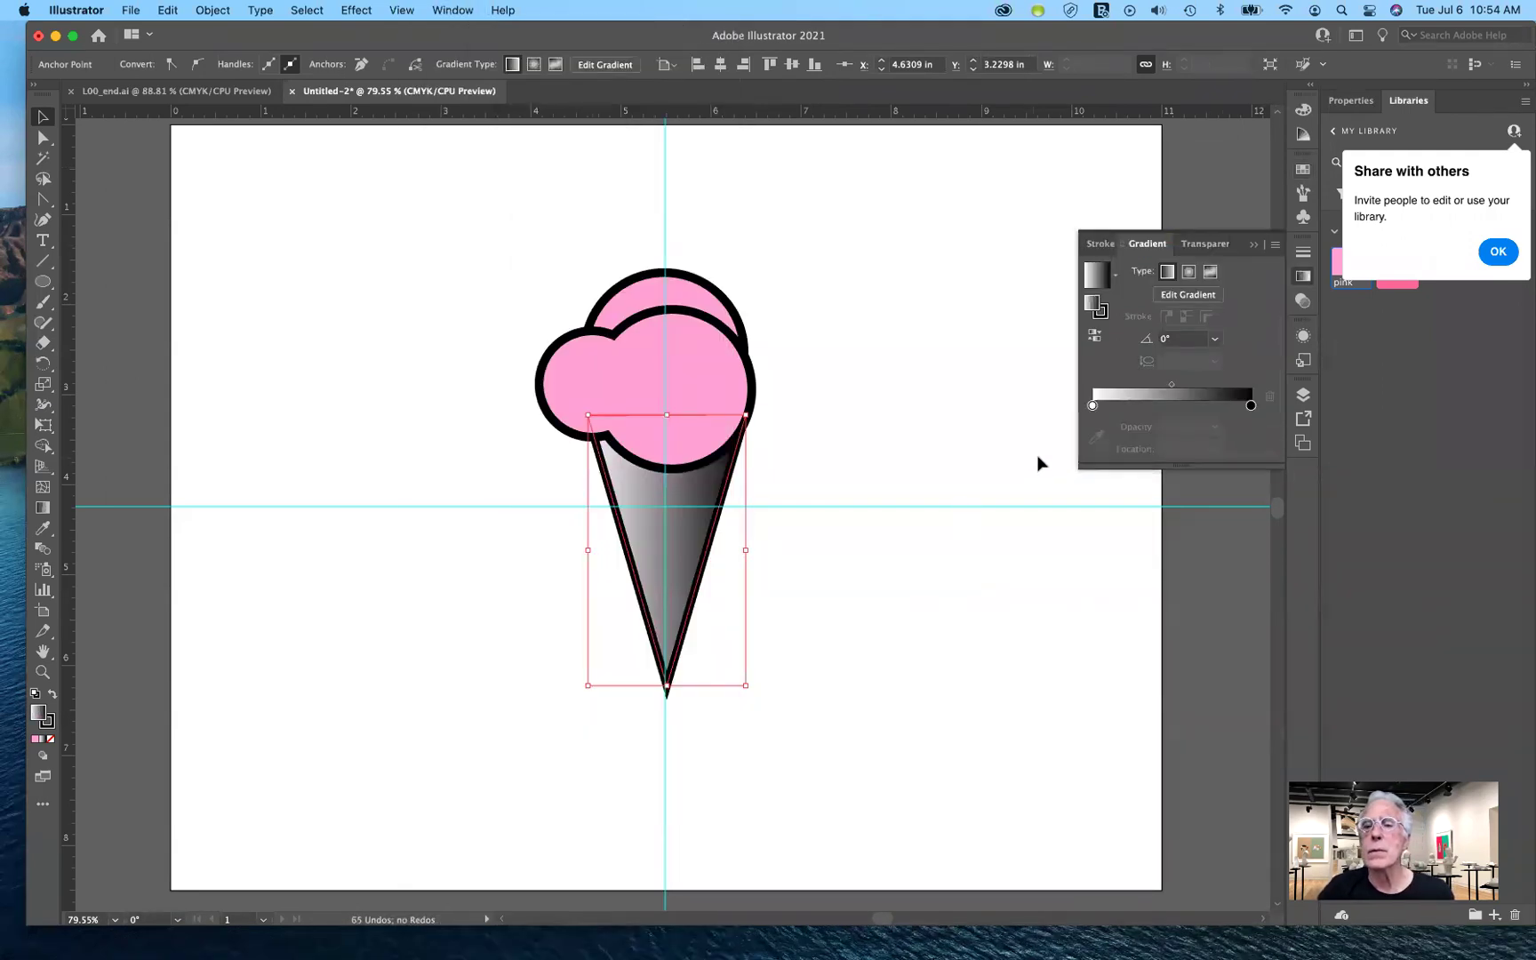
- Change the black end stop of the cone's gradient to a medium brown swatch
left_click(1251, 406)
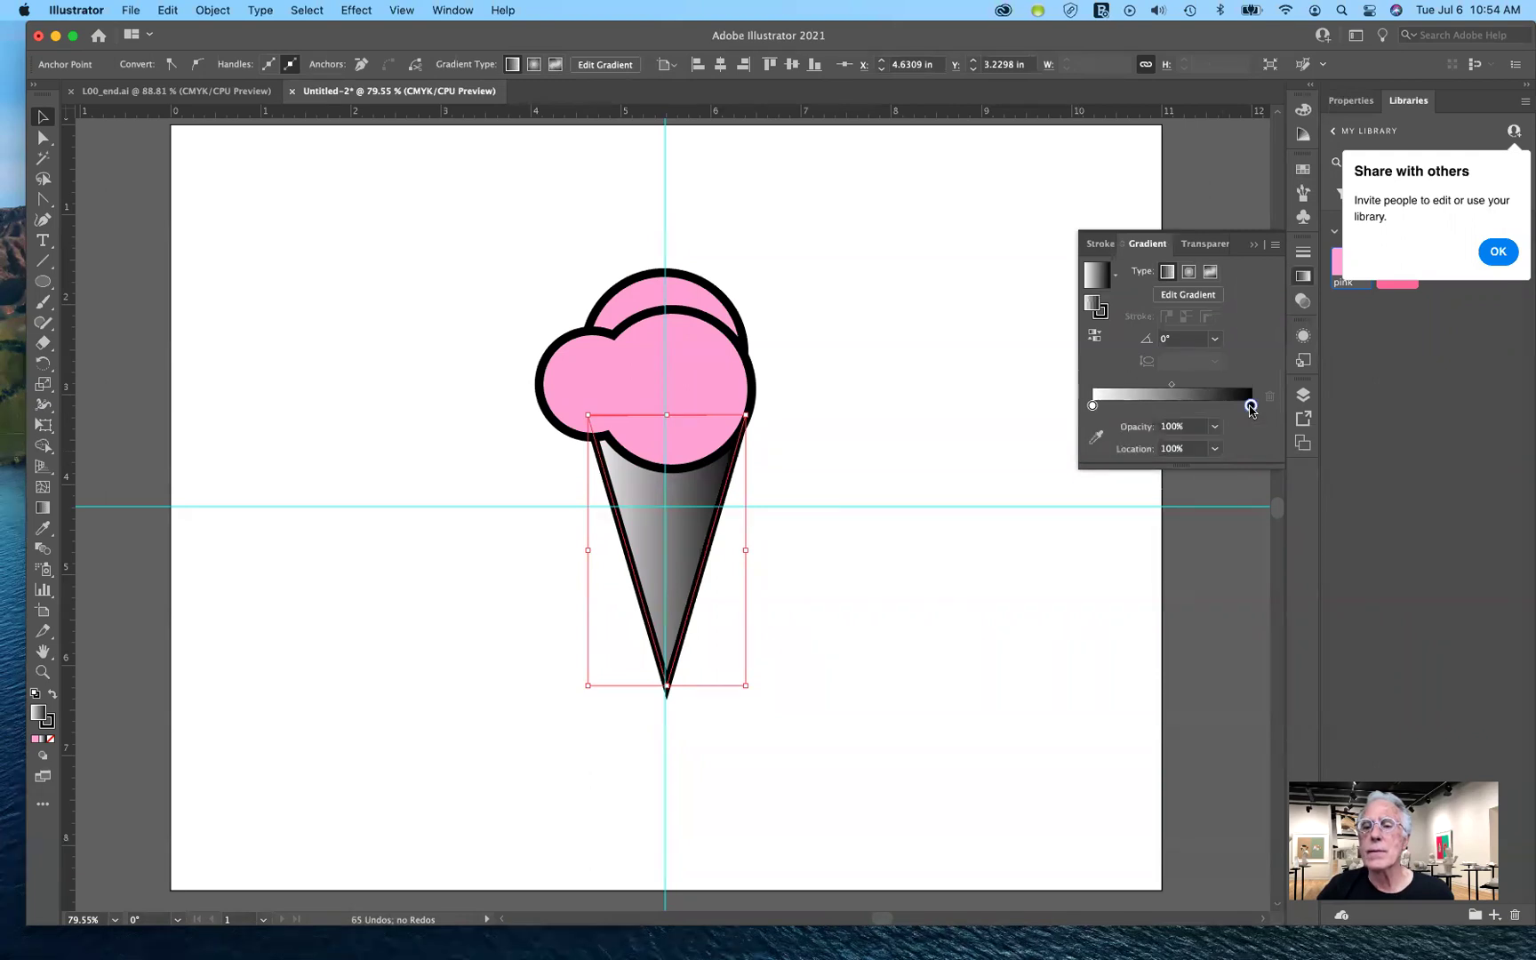
double_click(1250, 407)
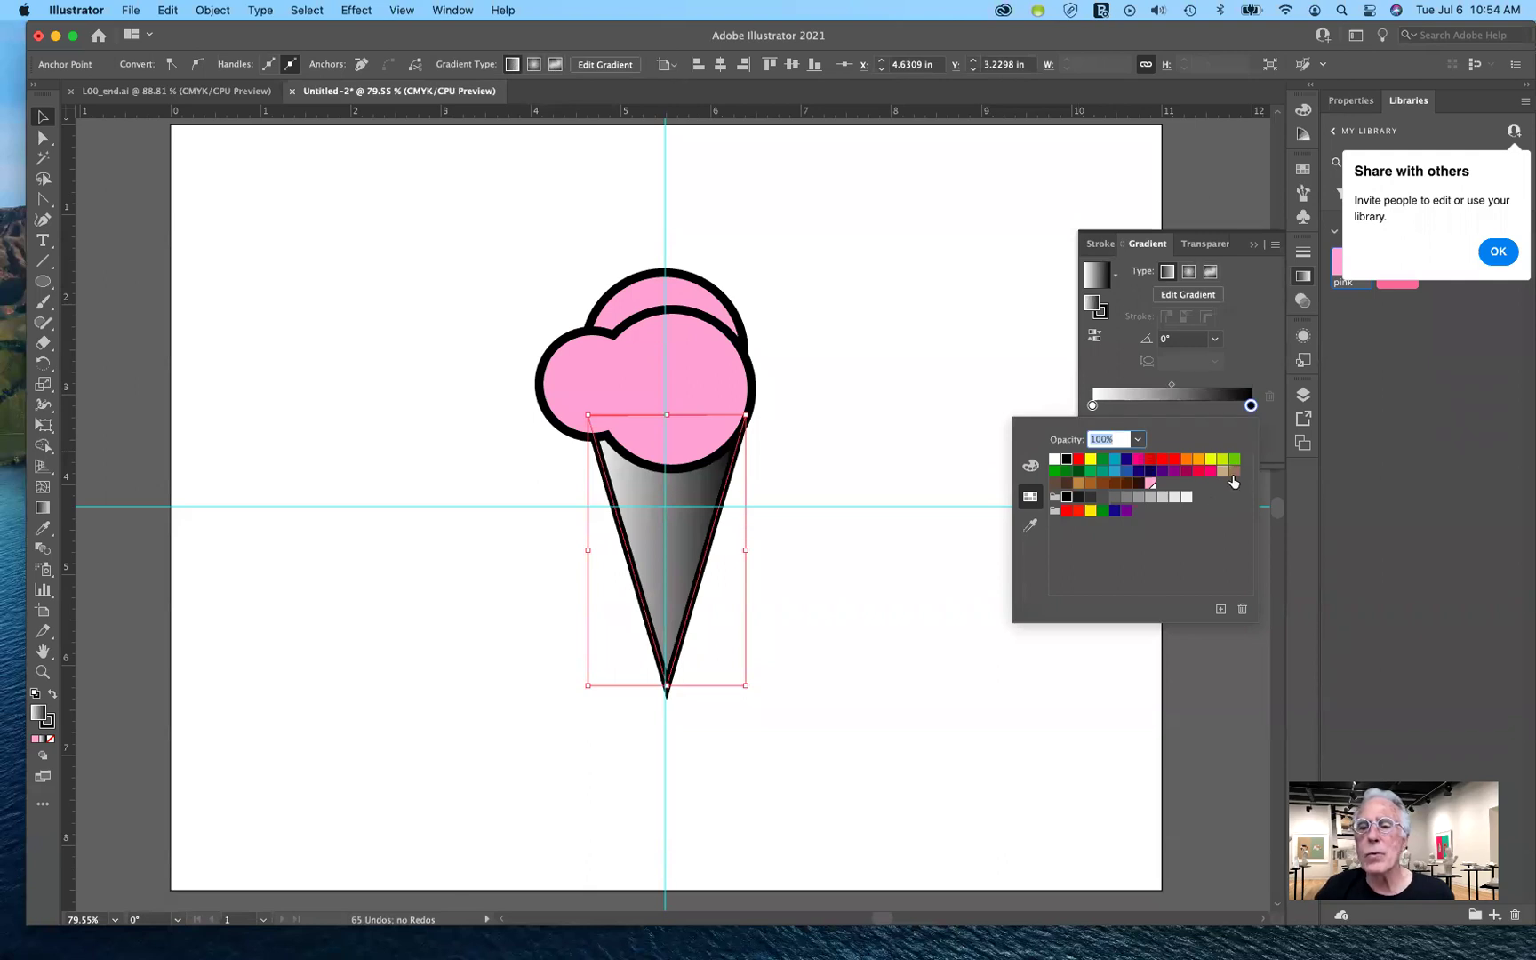
left_click(1104, 486)
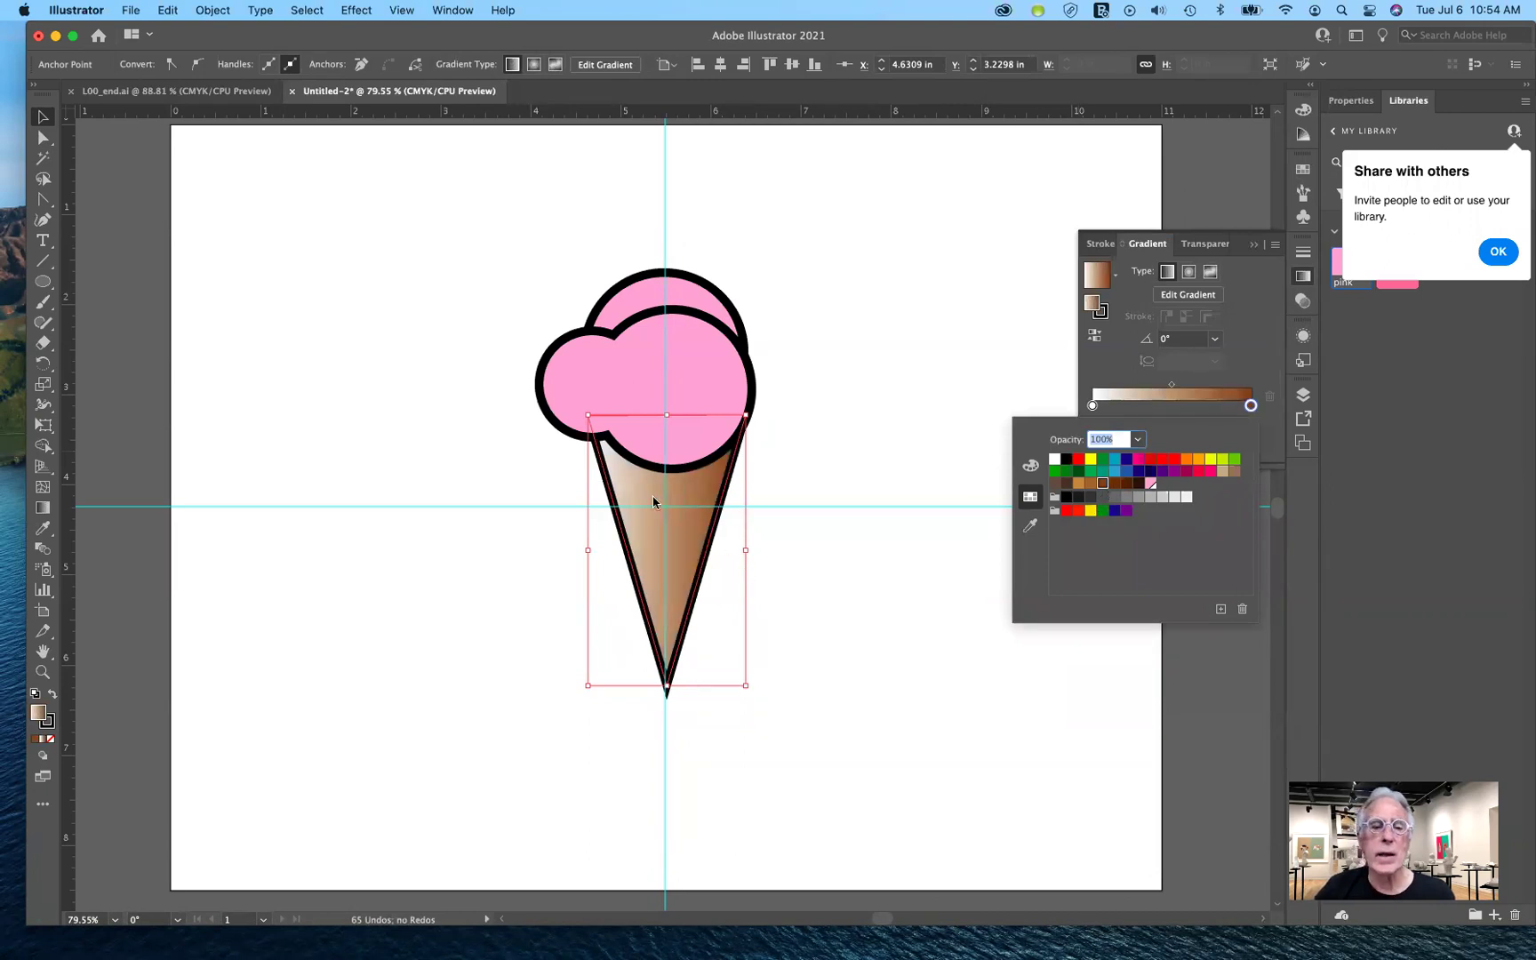
- Change the white start stop of the cone's gradient to the tan swatch C=25 M=40 Y=65 K=0
left_click(1092, 404)
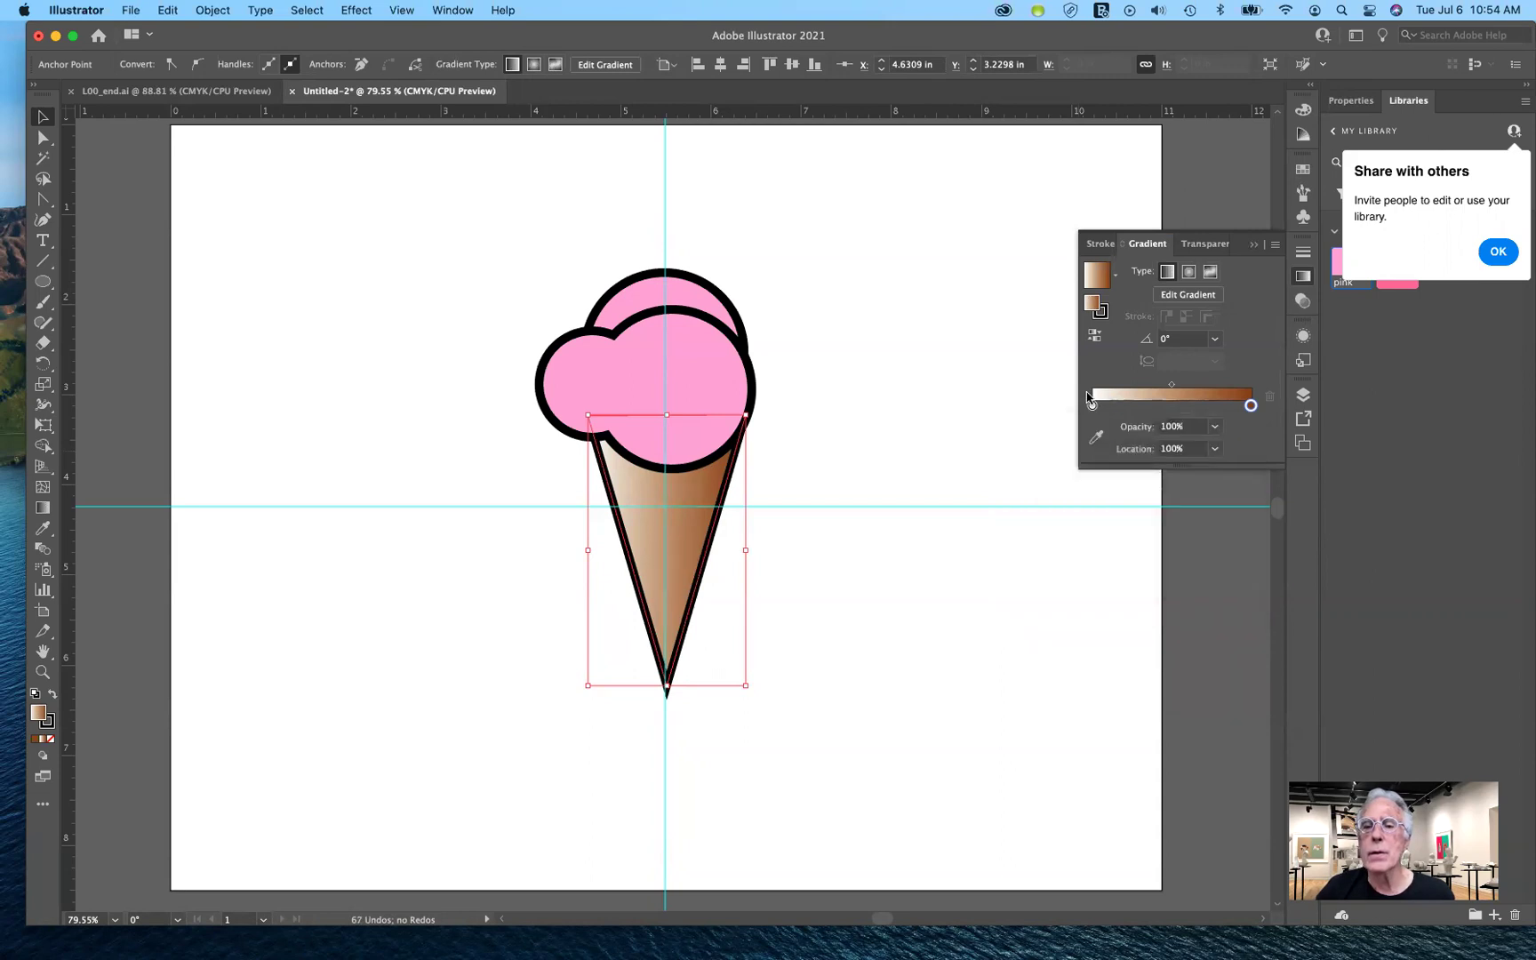
left_click(1093, 405)
double_click(1092, 405)
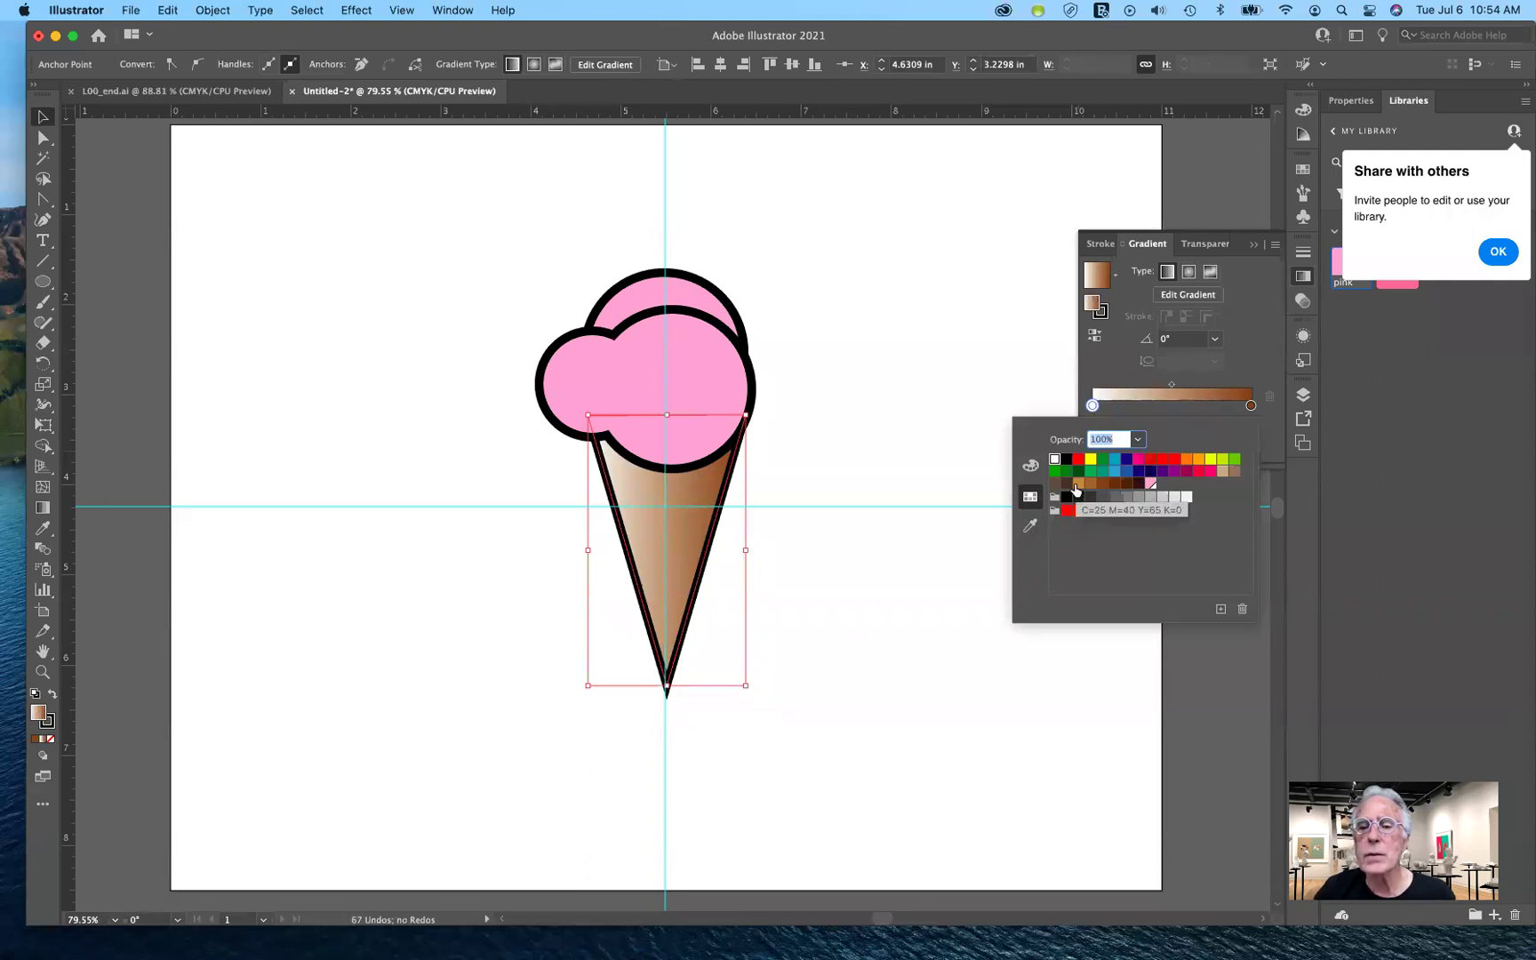
left_click(1077, 485)
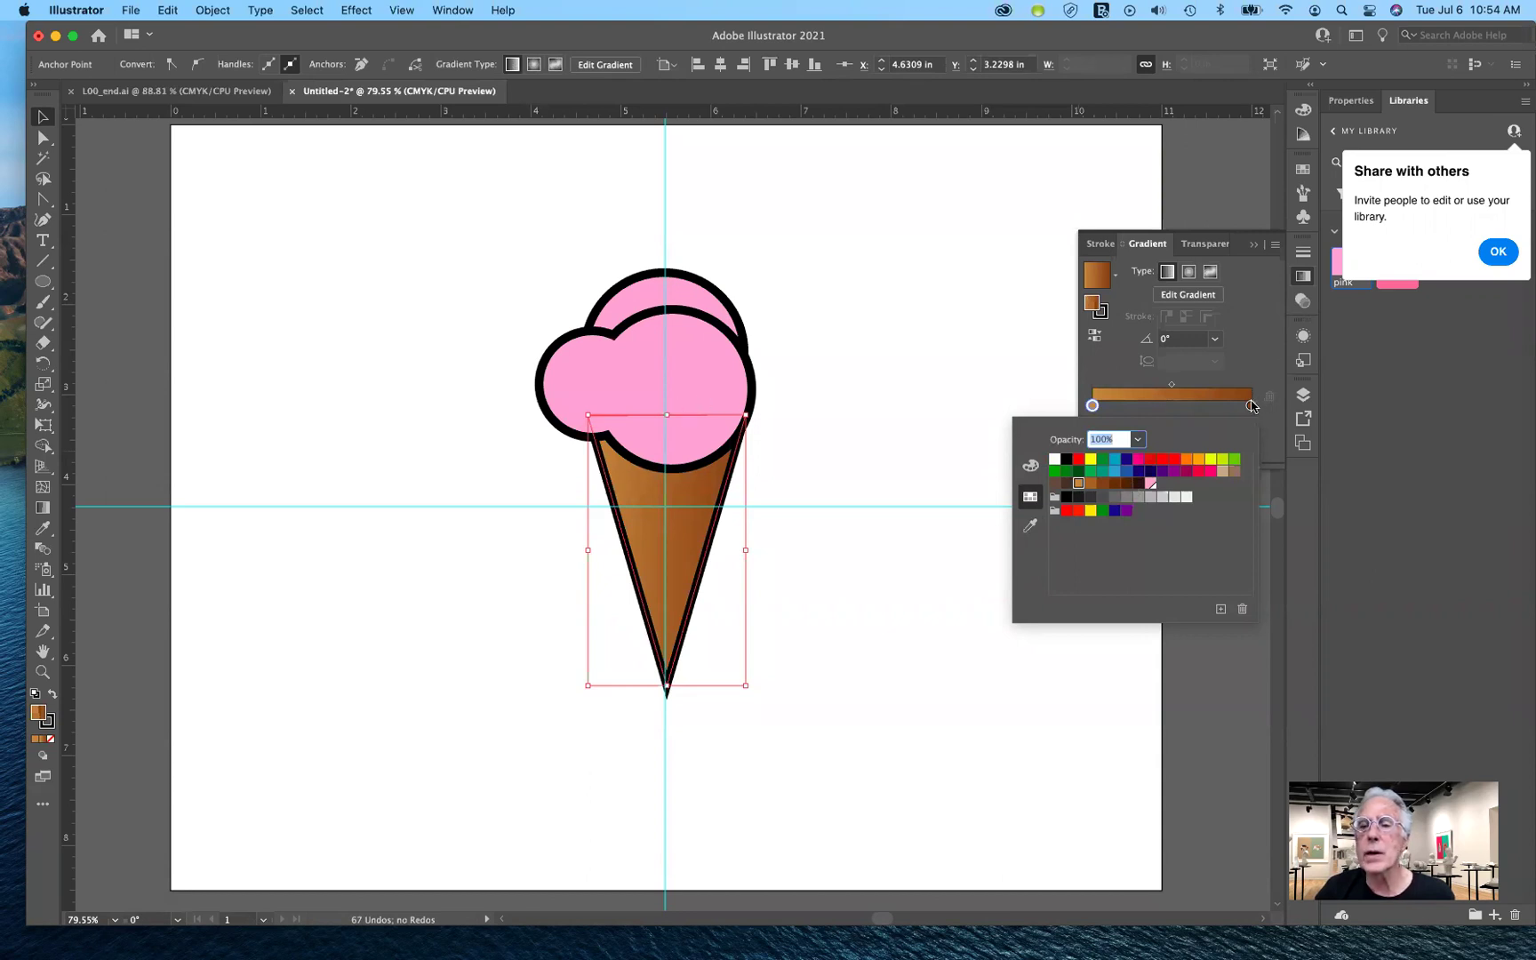
- Change the end stop of the cone's gradient at location 100% to a darker brown swatch, and deselect the cone
left_click(1252, 405)
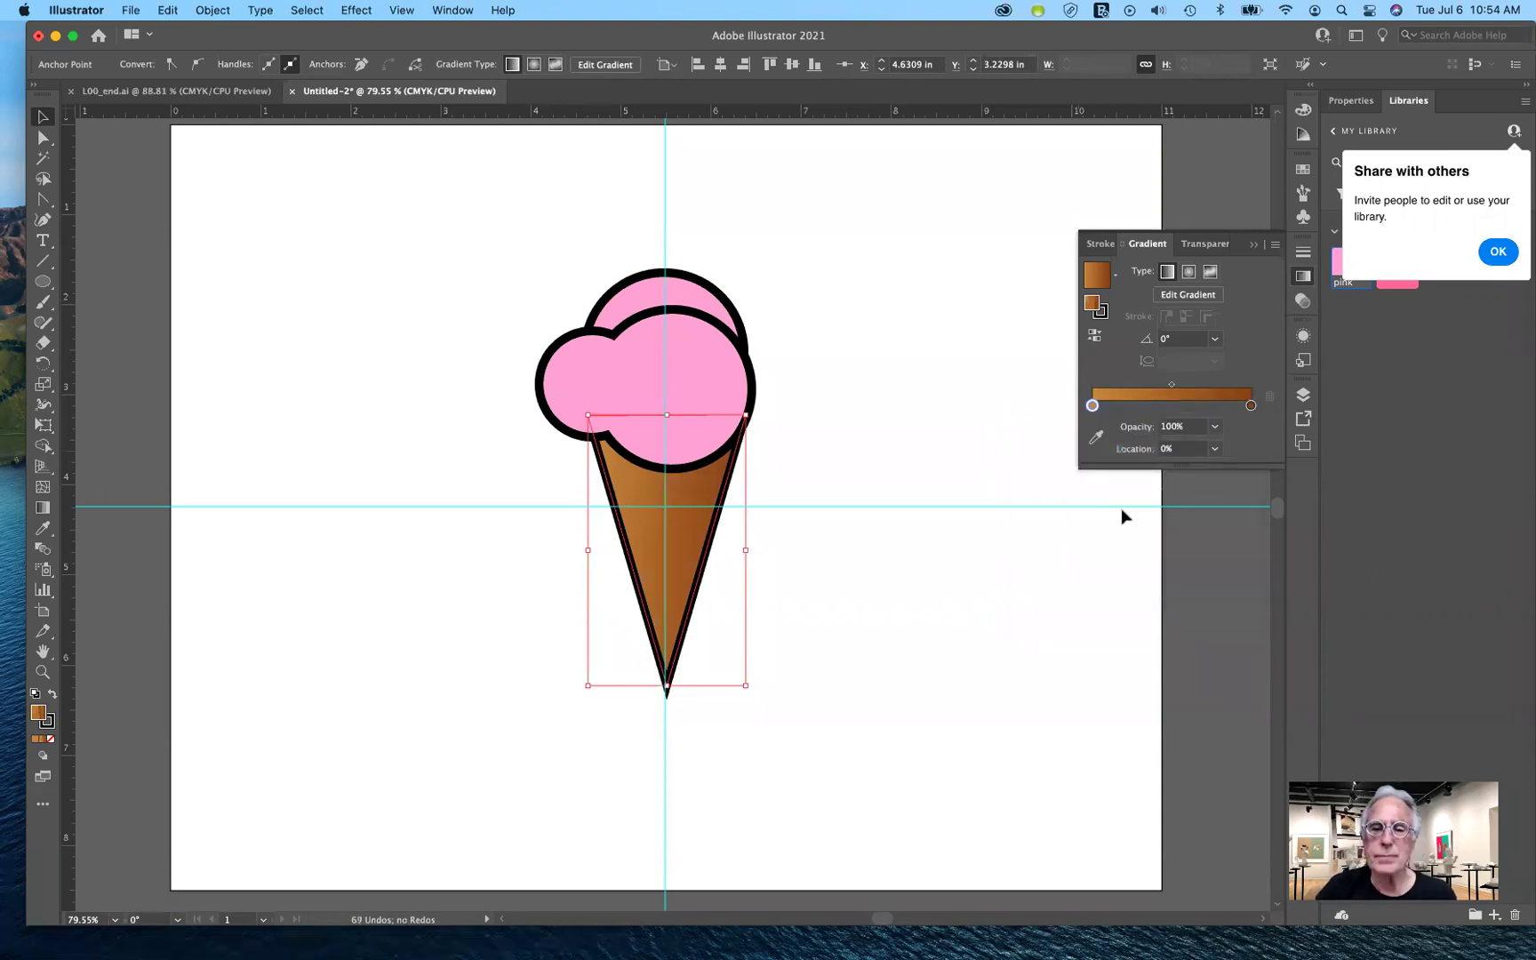
left_click(1252, 406)
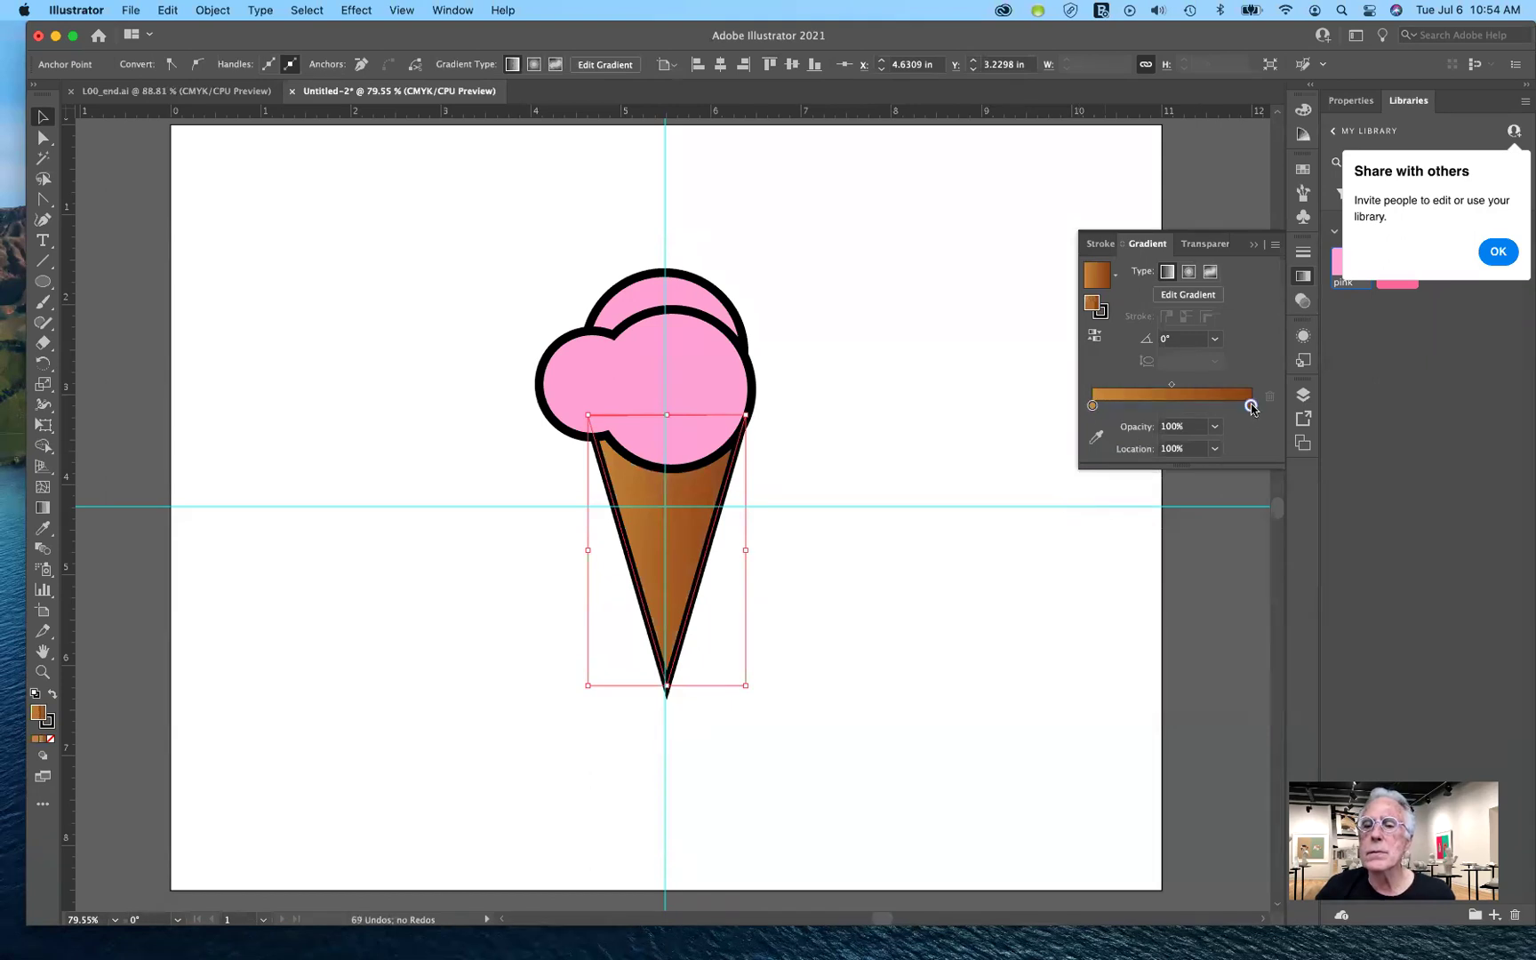
double_click(1252, 405)
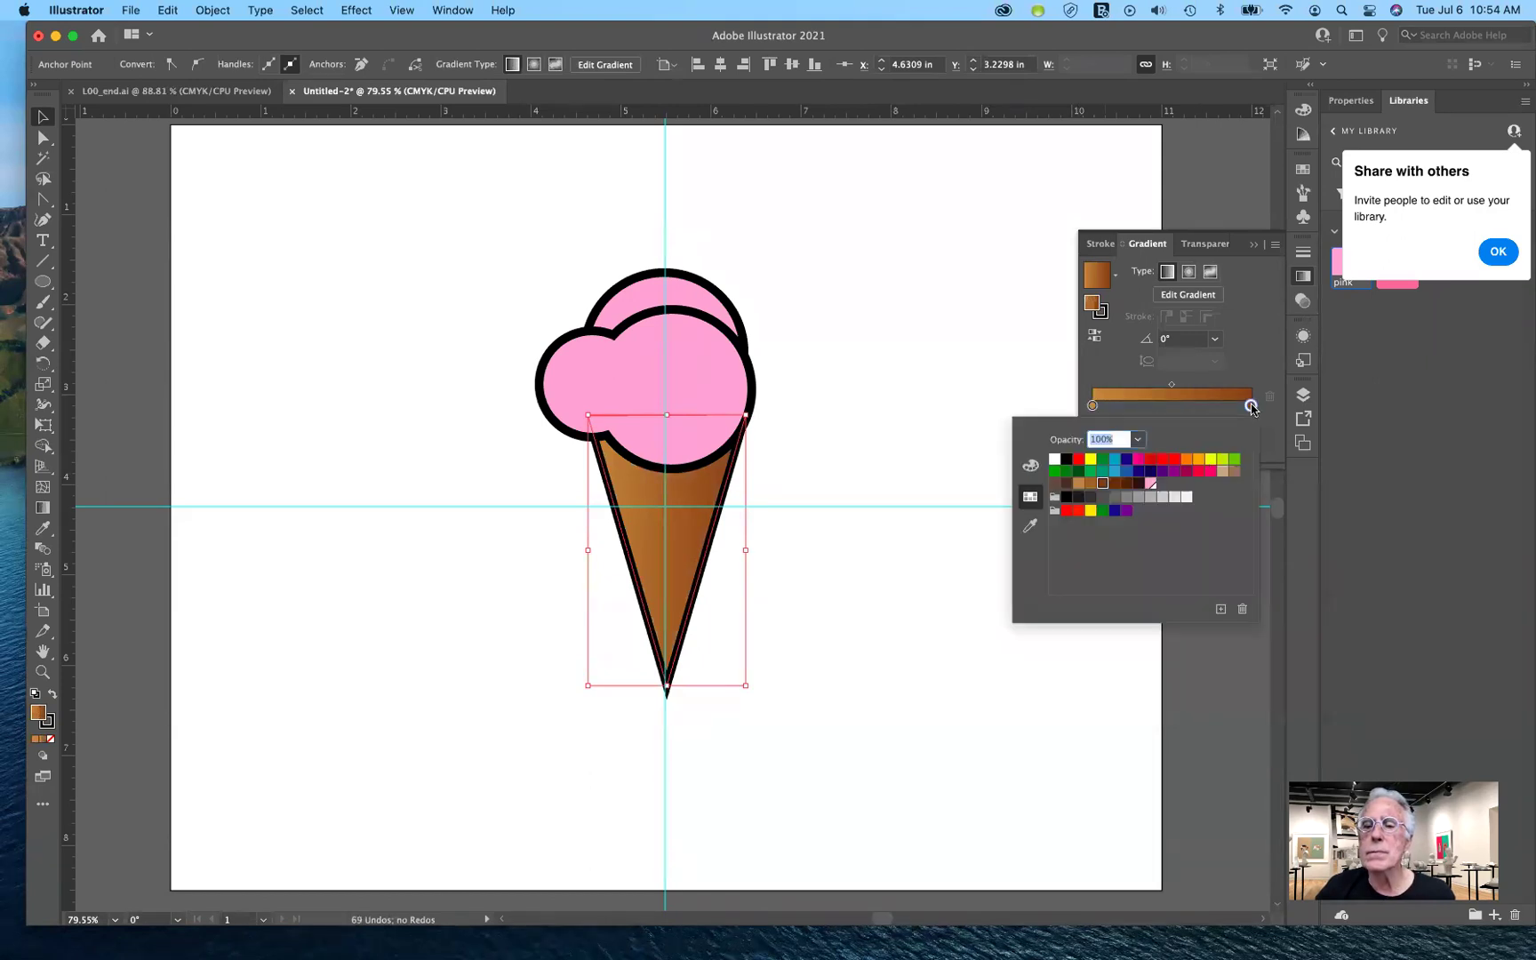
left_click(1125, 483)
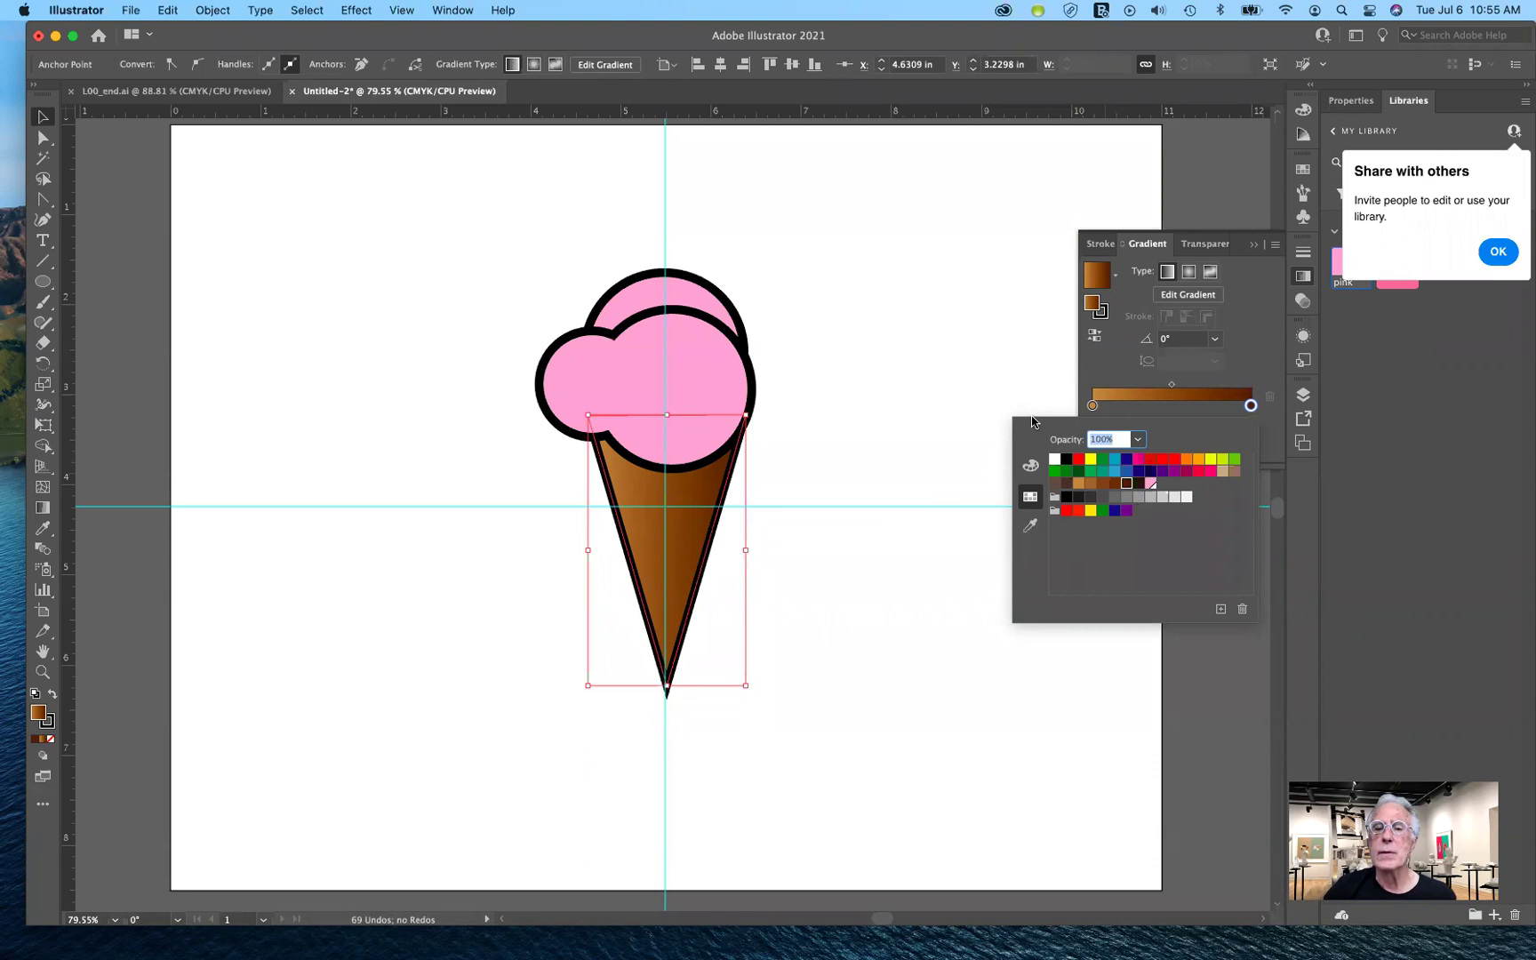
left_click(1008, 412)
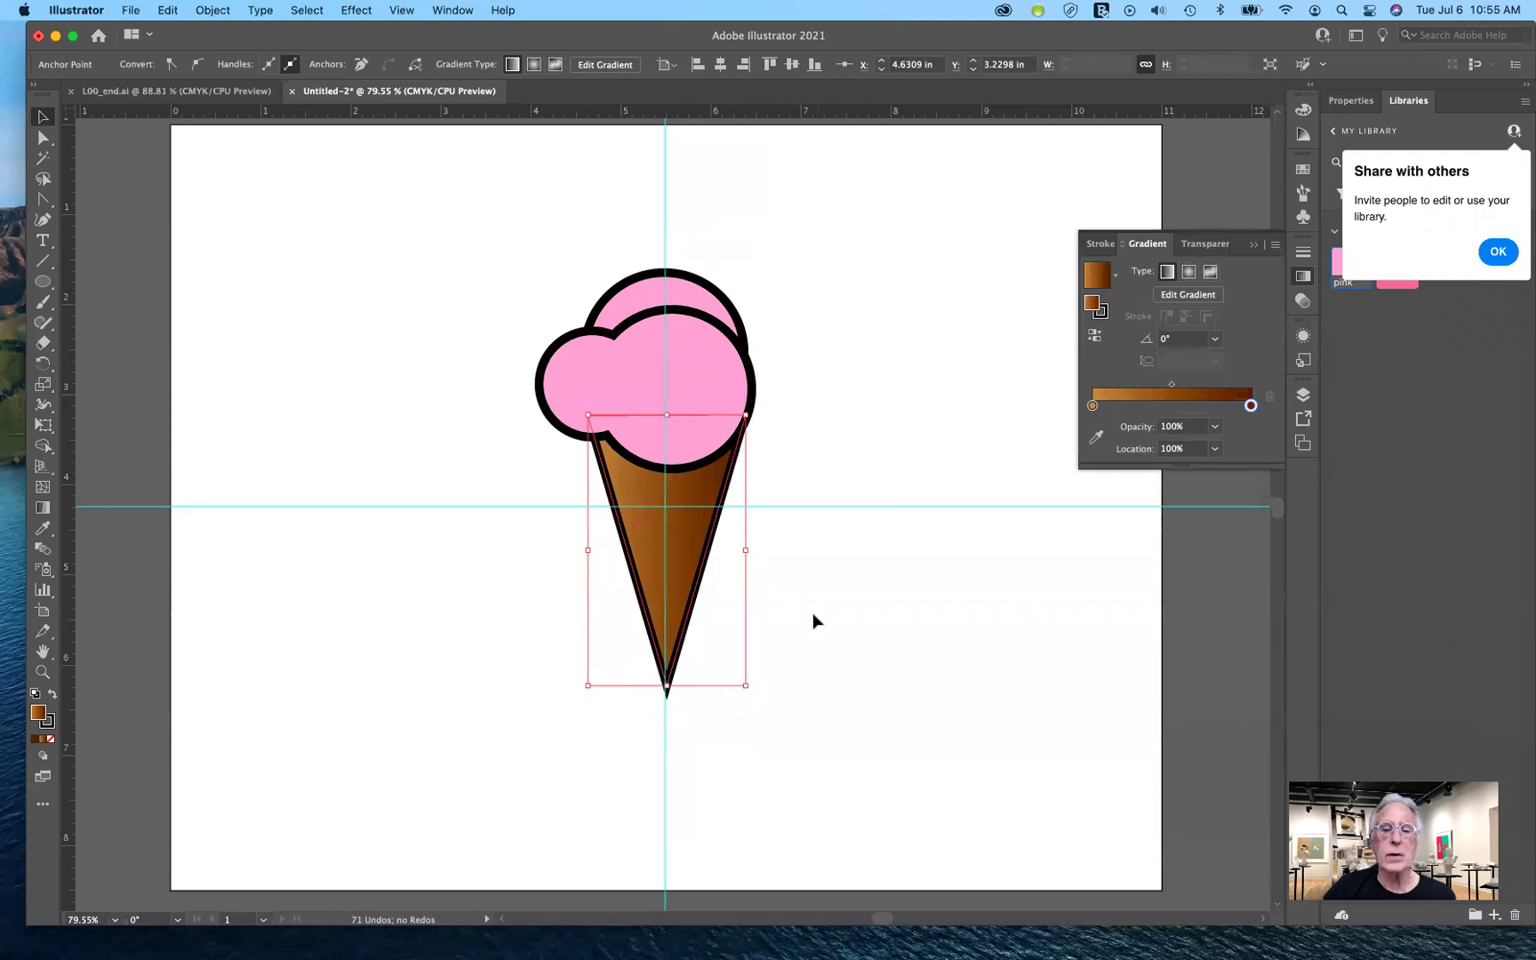
left_click(838, 644)
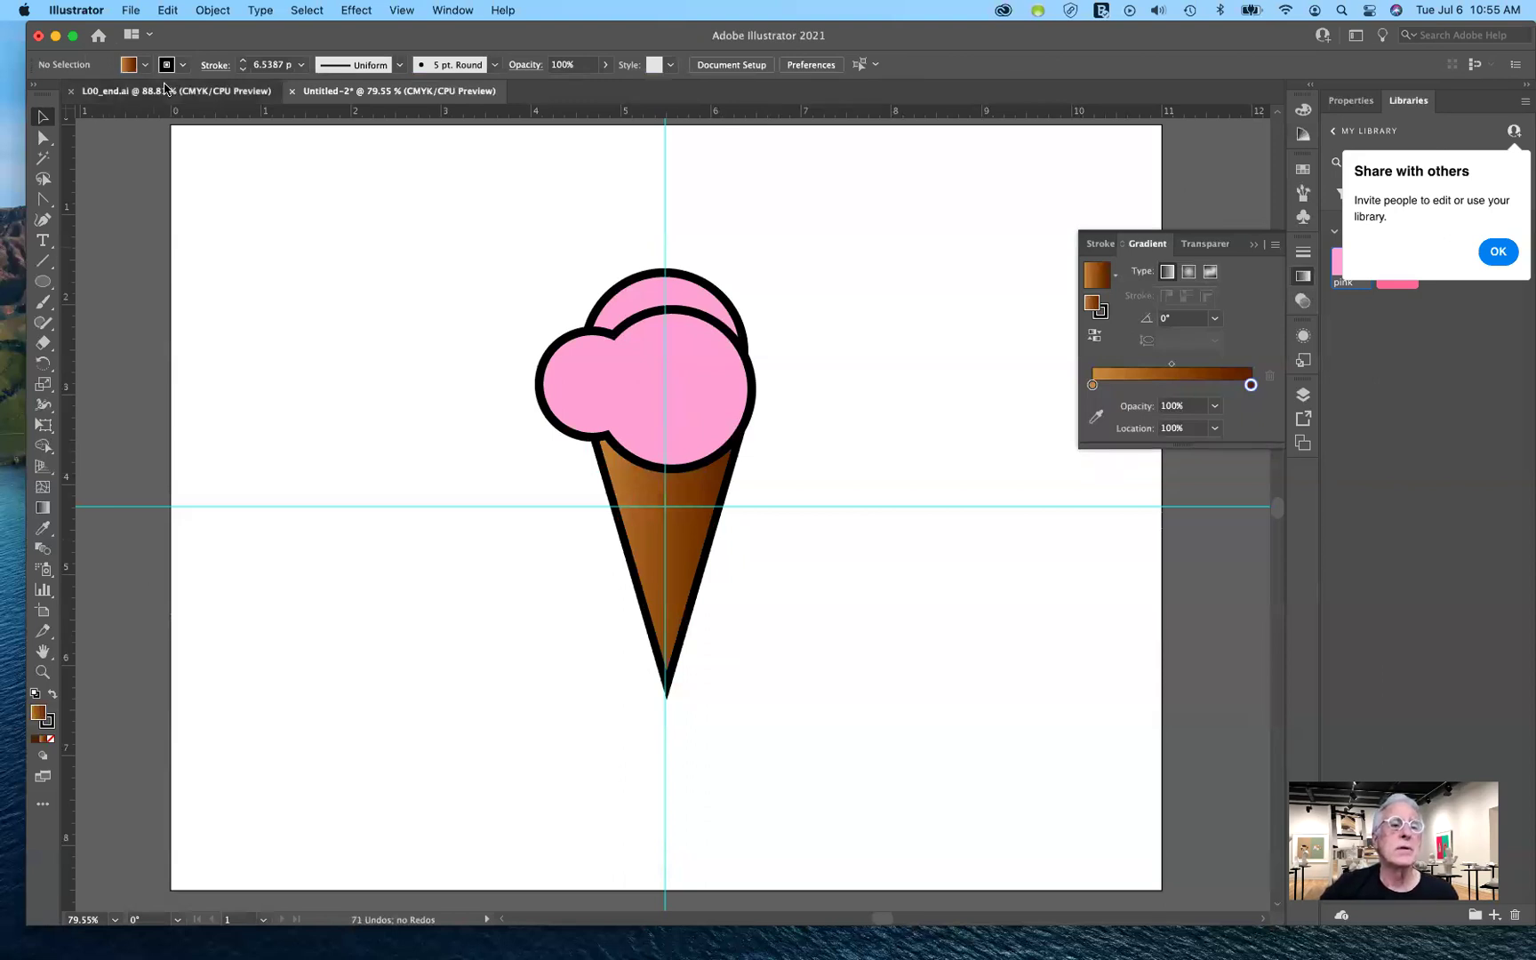
- Check the finished logo in L00_end.ai, then draw a circle about 4.3 in wide behind the cone, centered on the guides' intersection
left_click(165, 89)
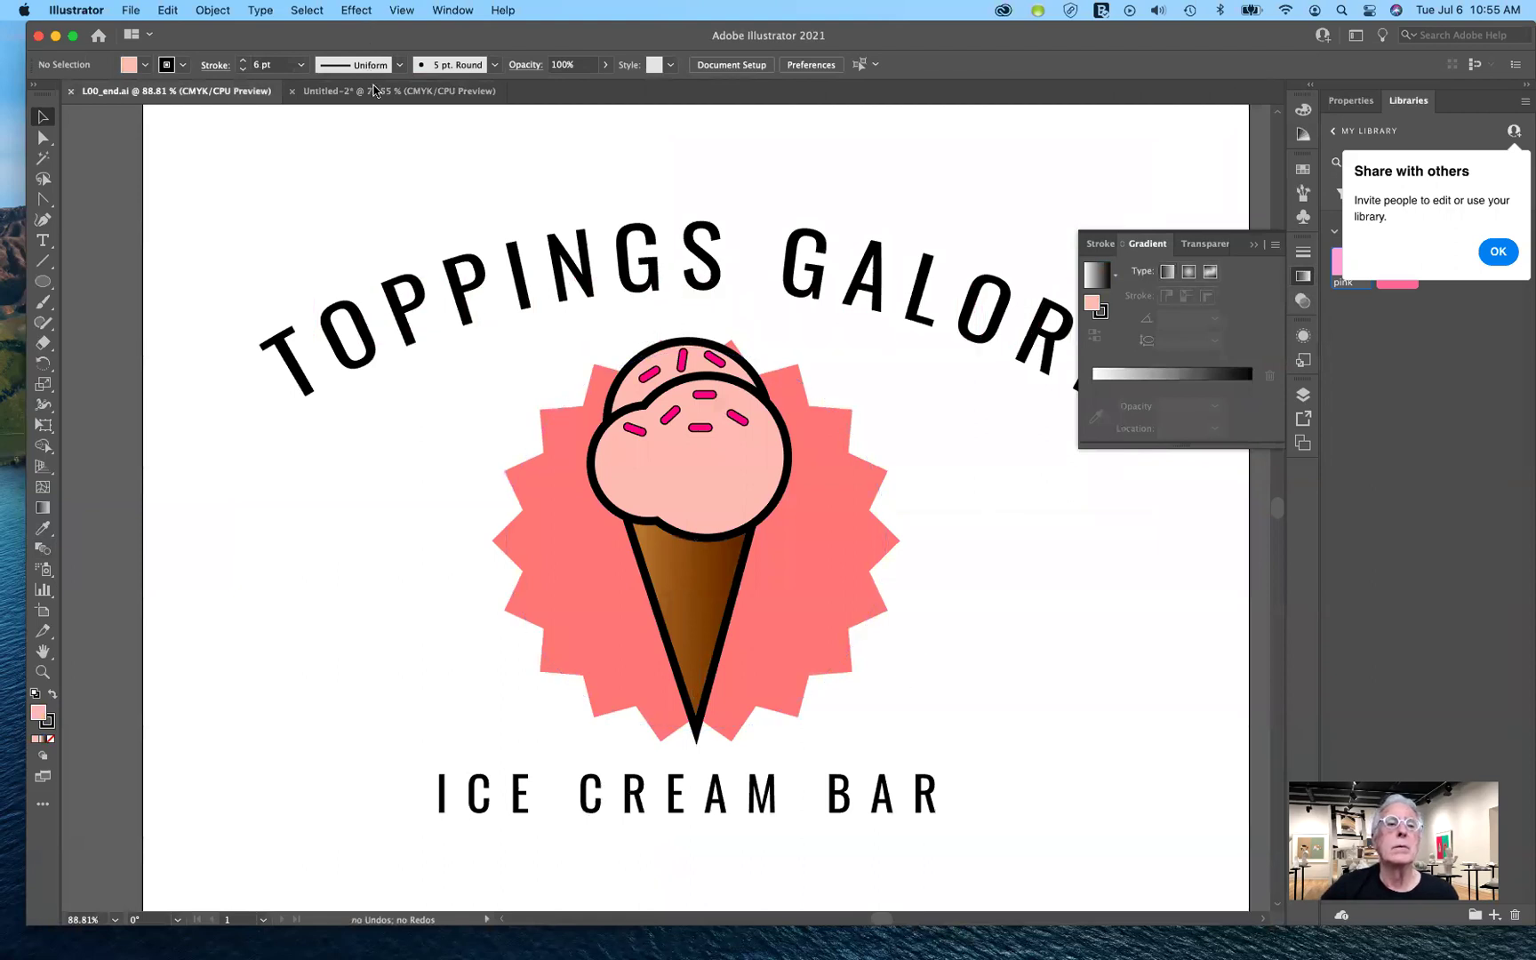
left_click(379, 91)
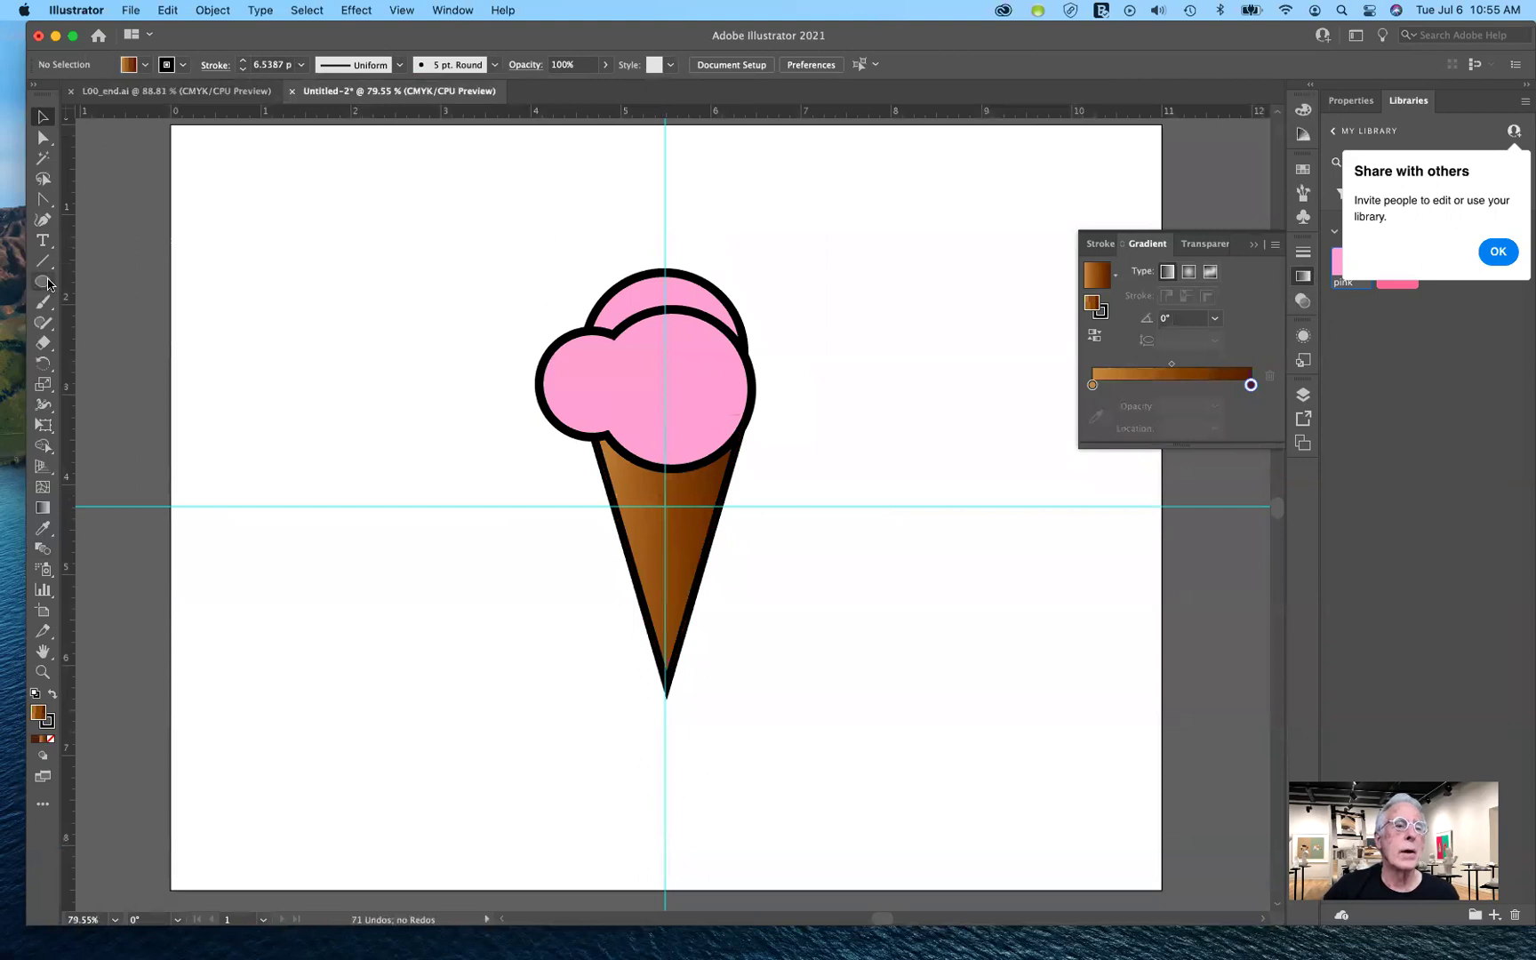
left_click(41, 282)
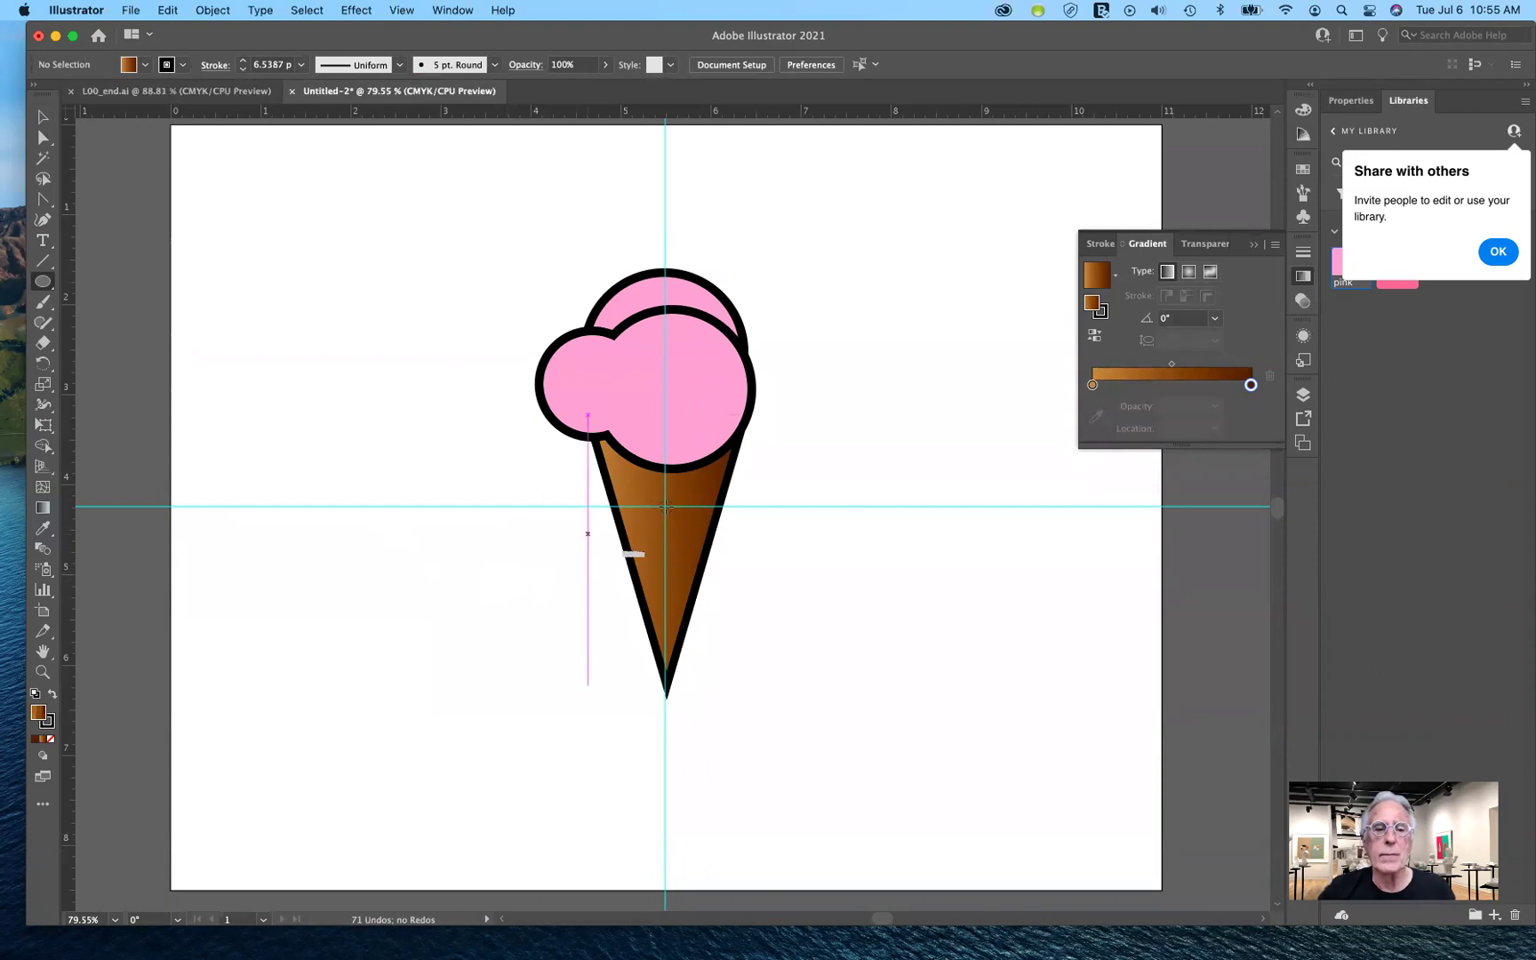
left_click_drag(721, 542, 832, 700)
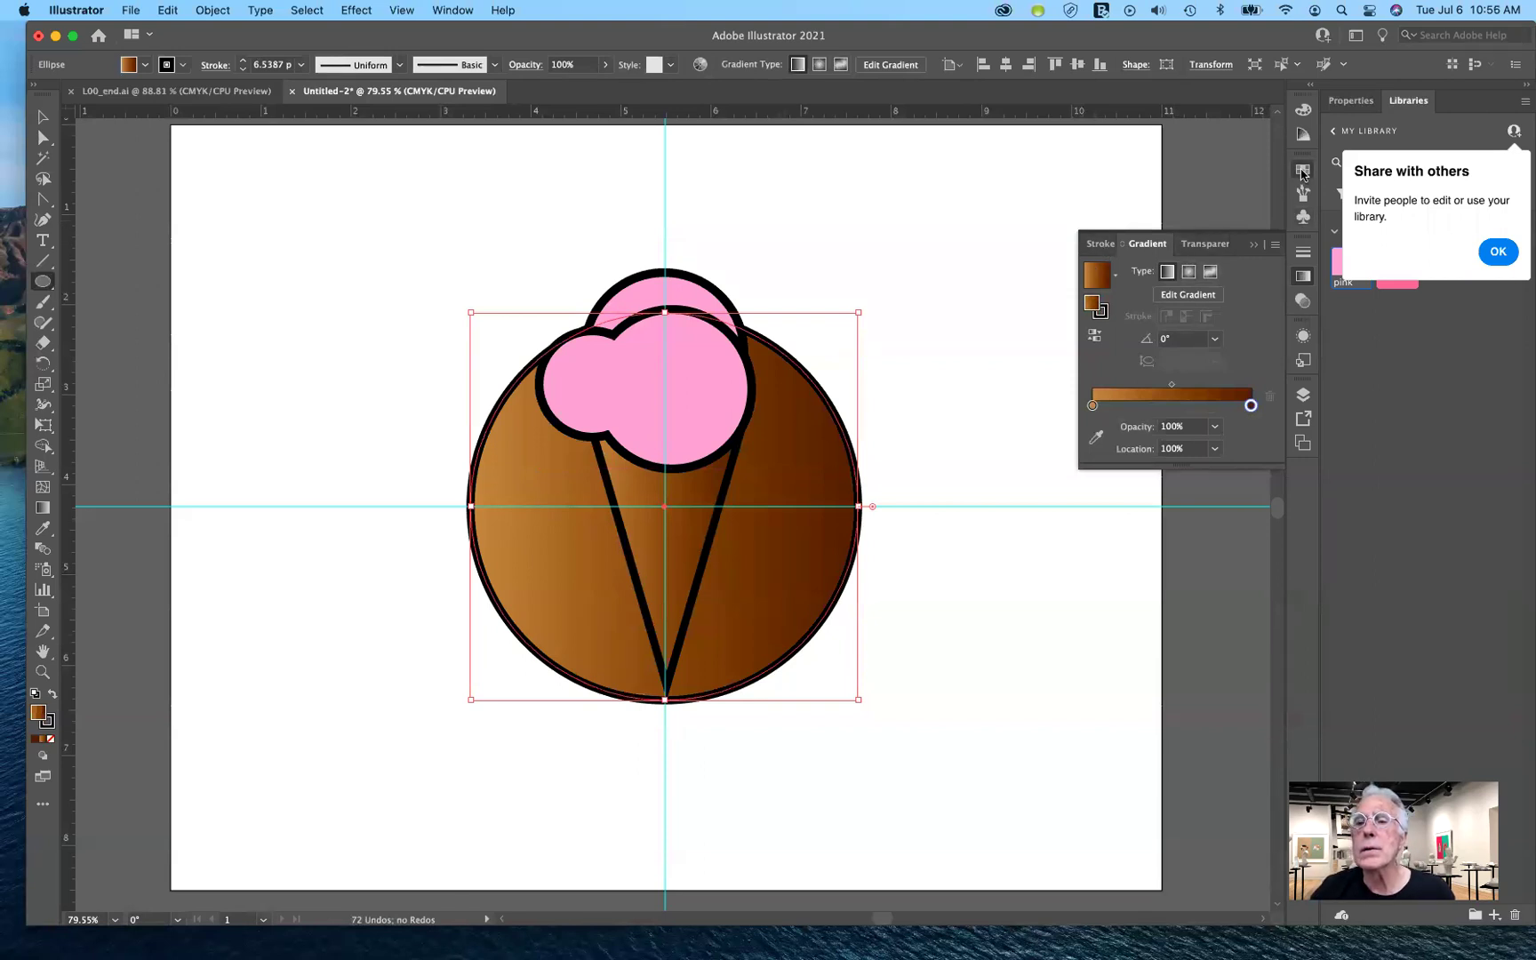
- Fill the background circle with the pink swatch
left_click(1302, 173)
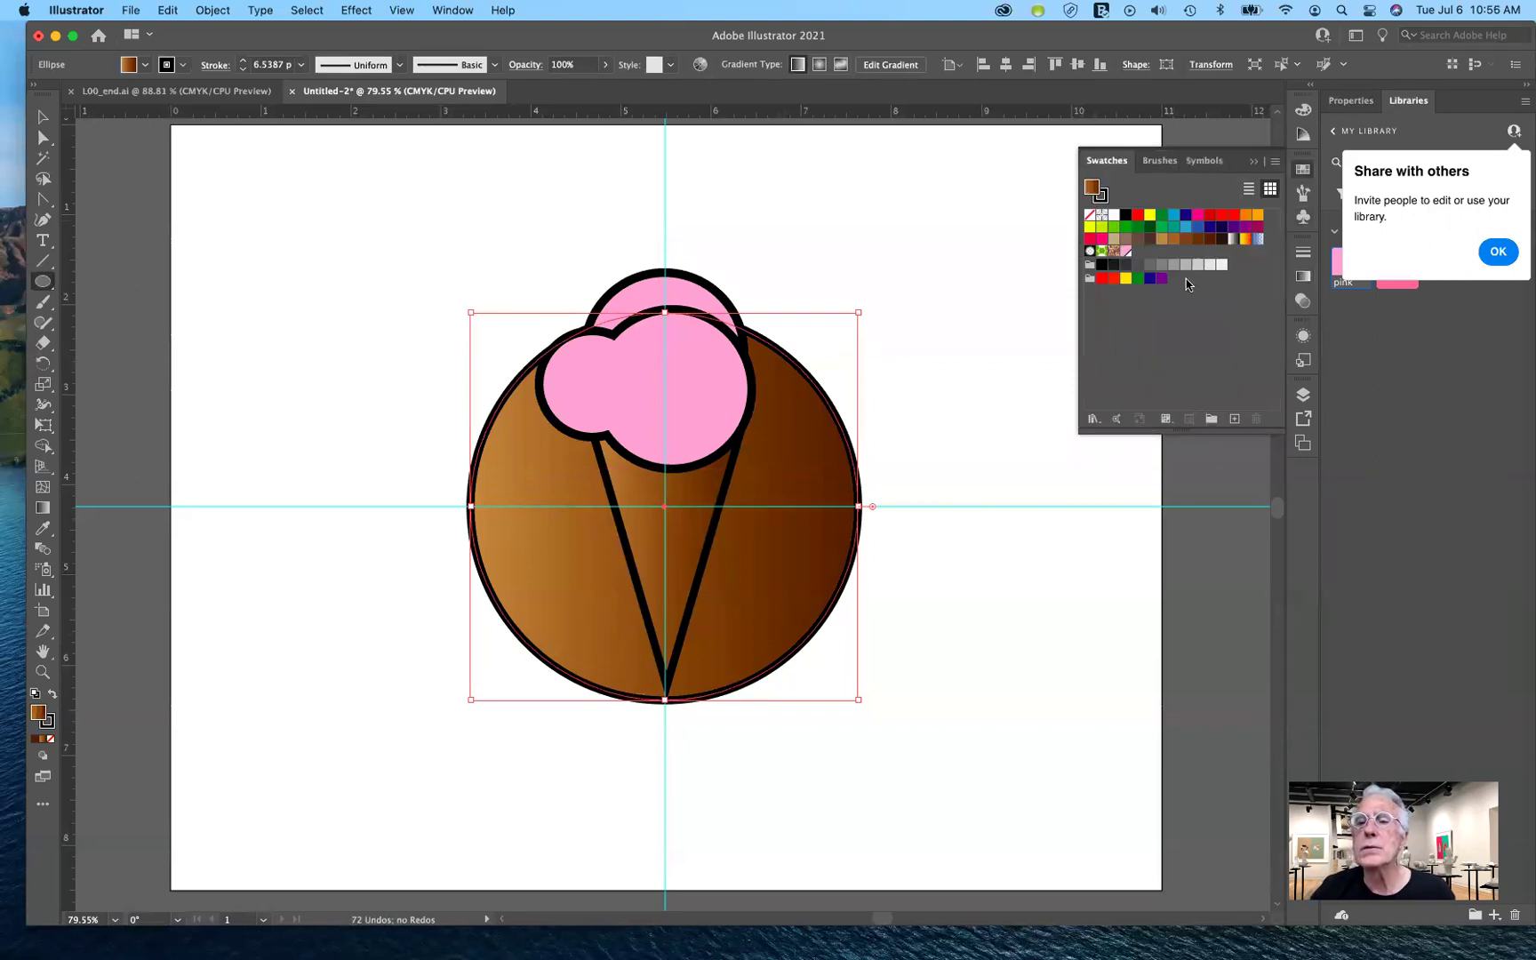
left_click(1124, 253)
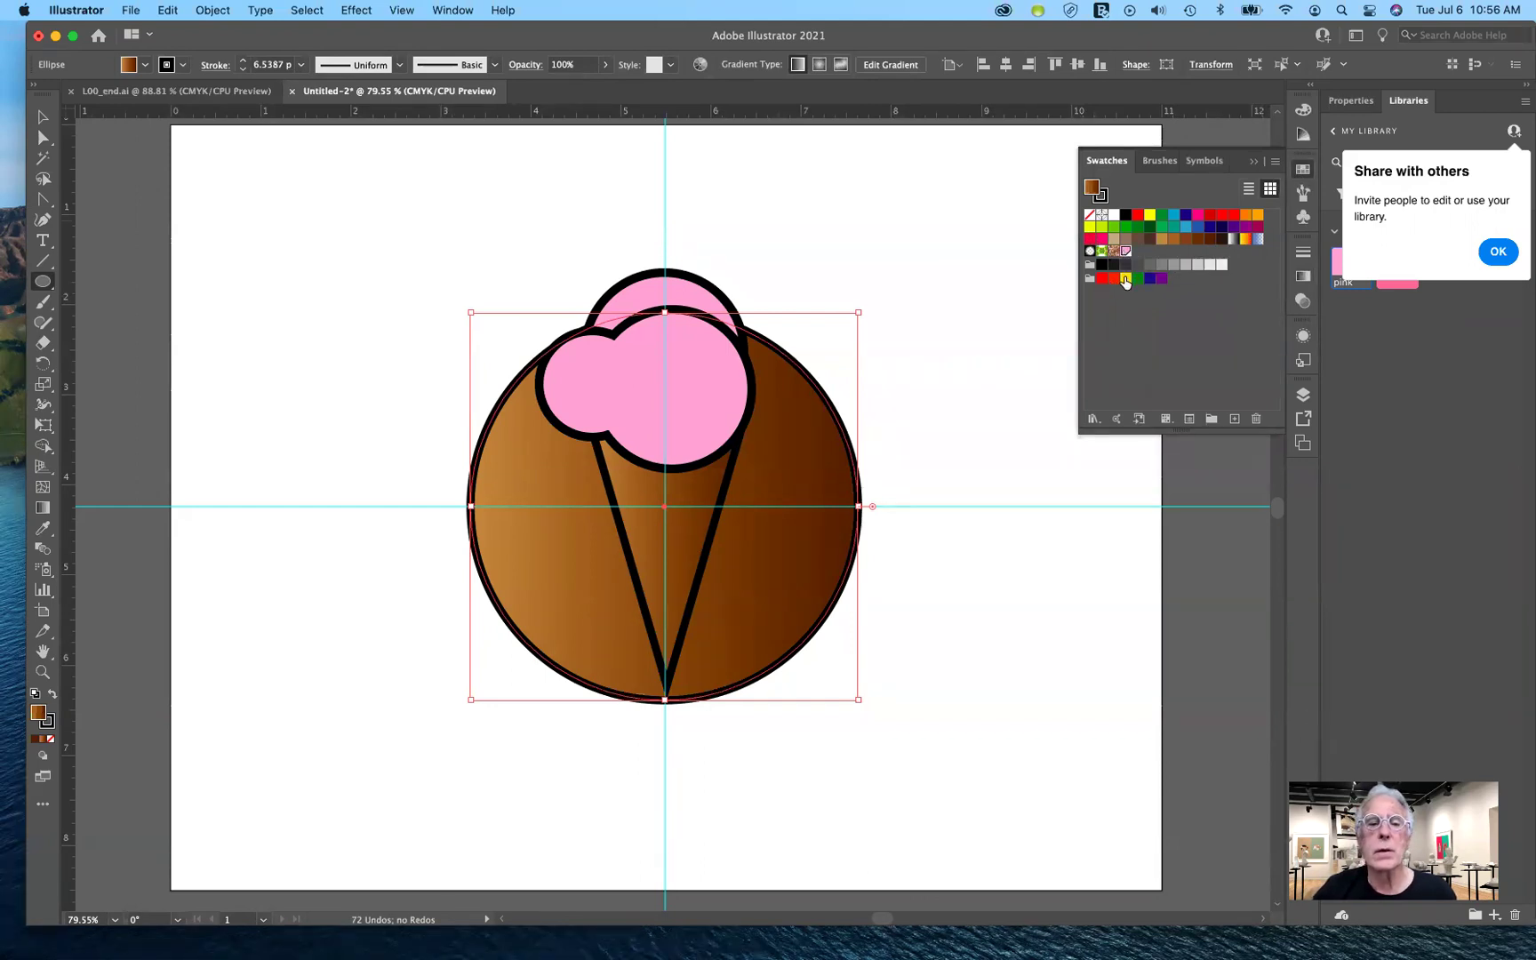
left_click(1124, 252)
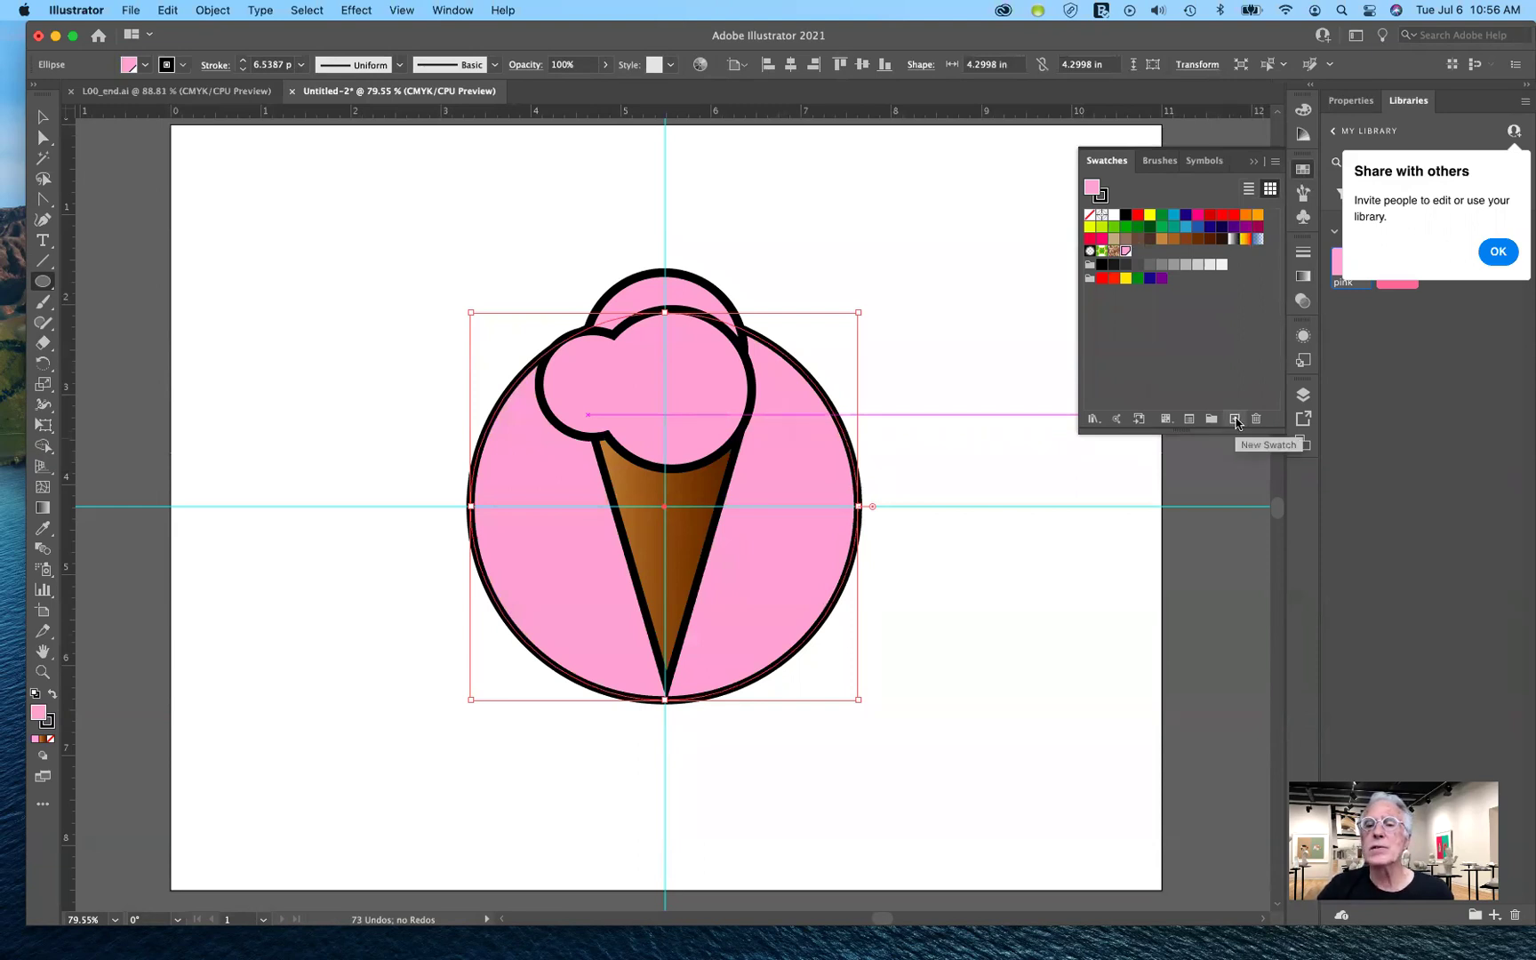
- Save the circle's pink fill as a new non-global process swatch in My Library, and scale the circle down to about 3.97 in wide
left_click(1236, 419)
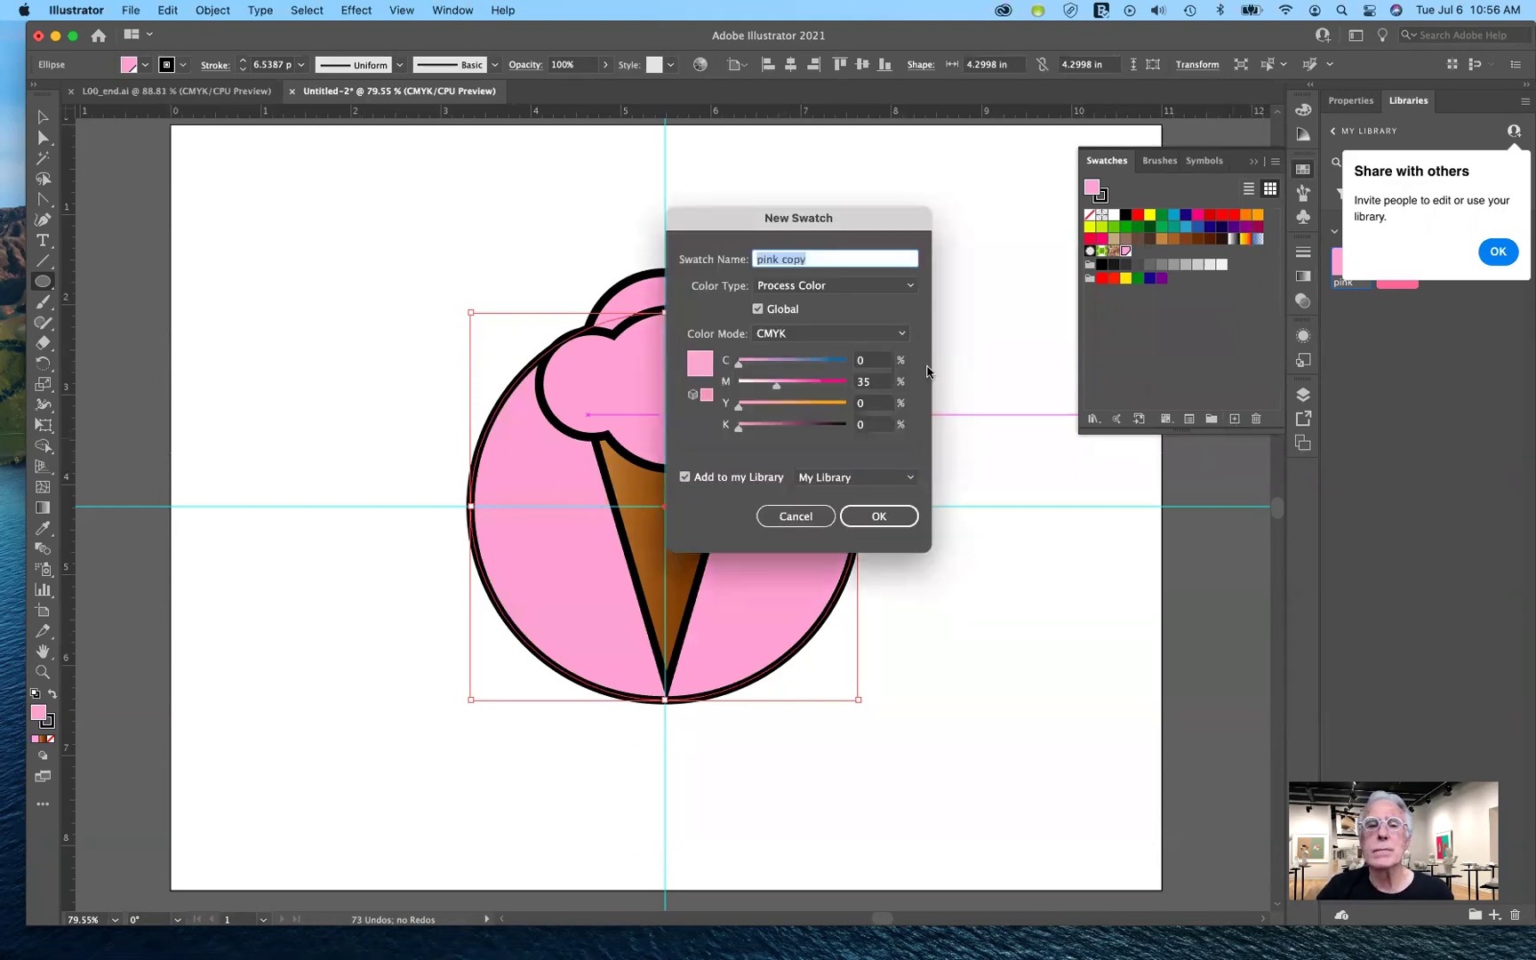
left_click(759, 308)
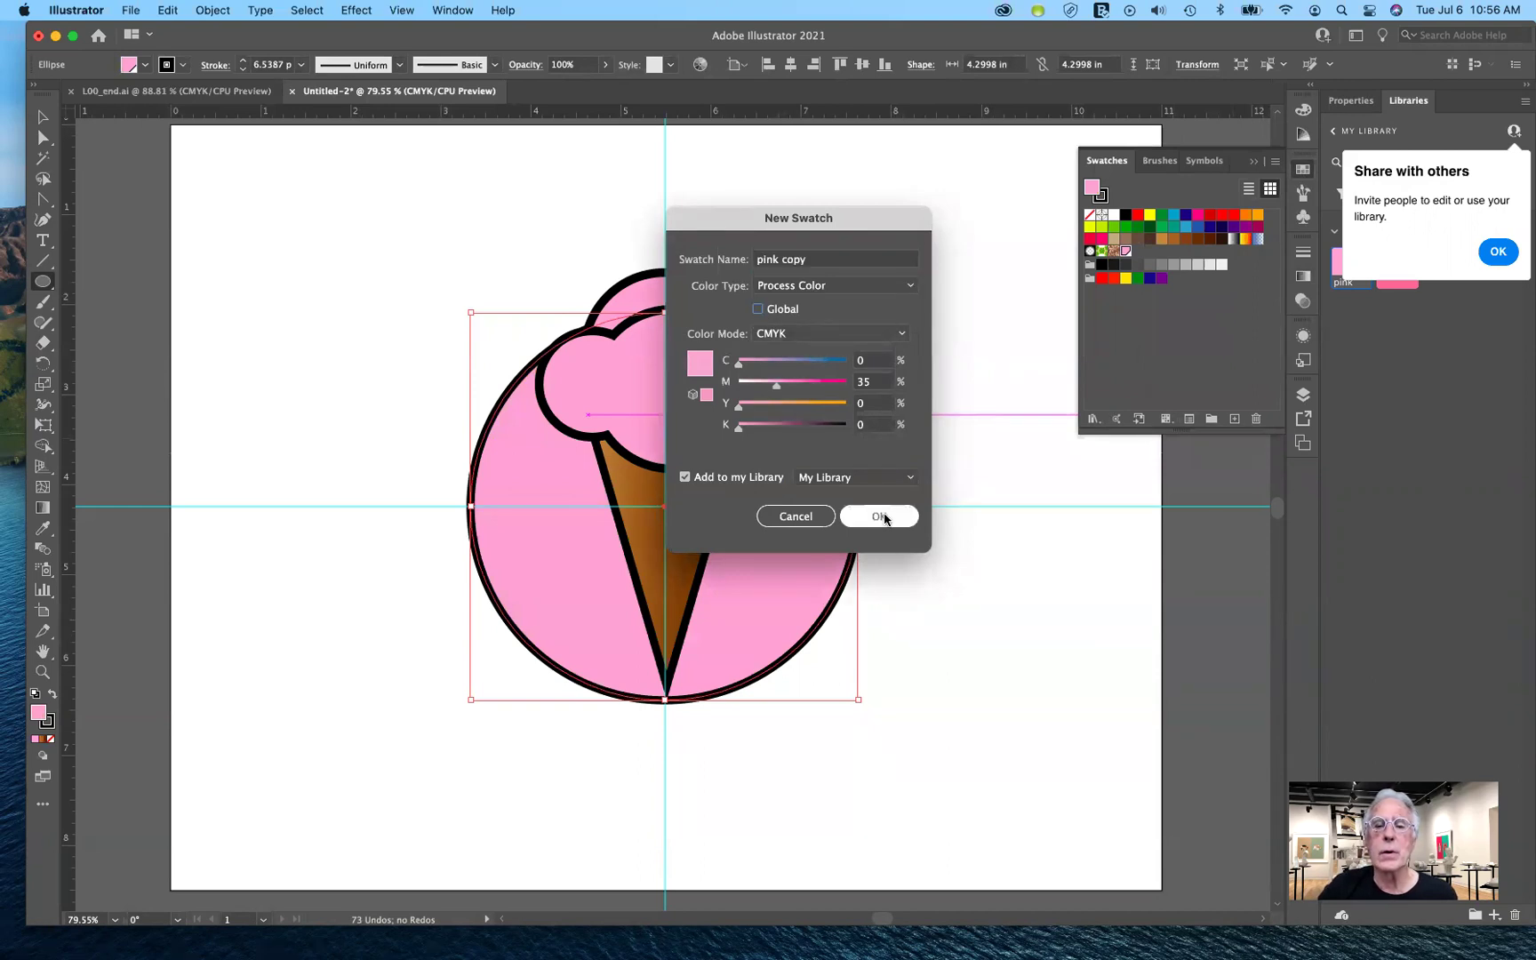
left_click(880, 516)
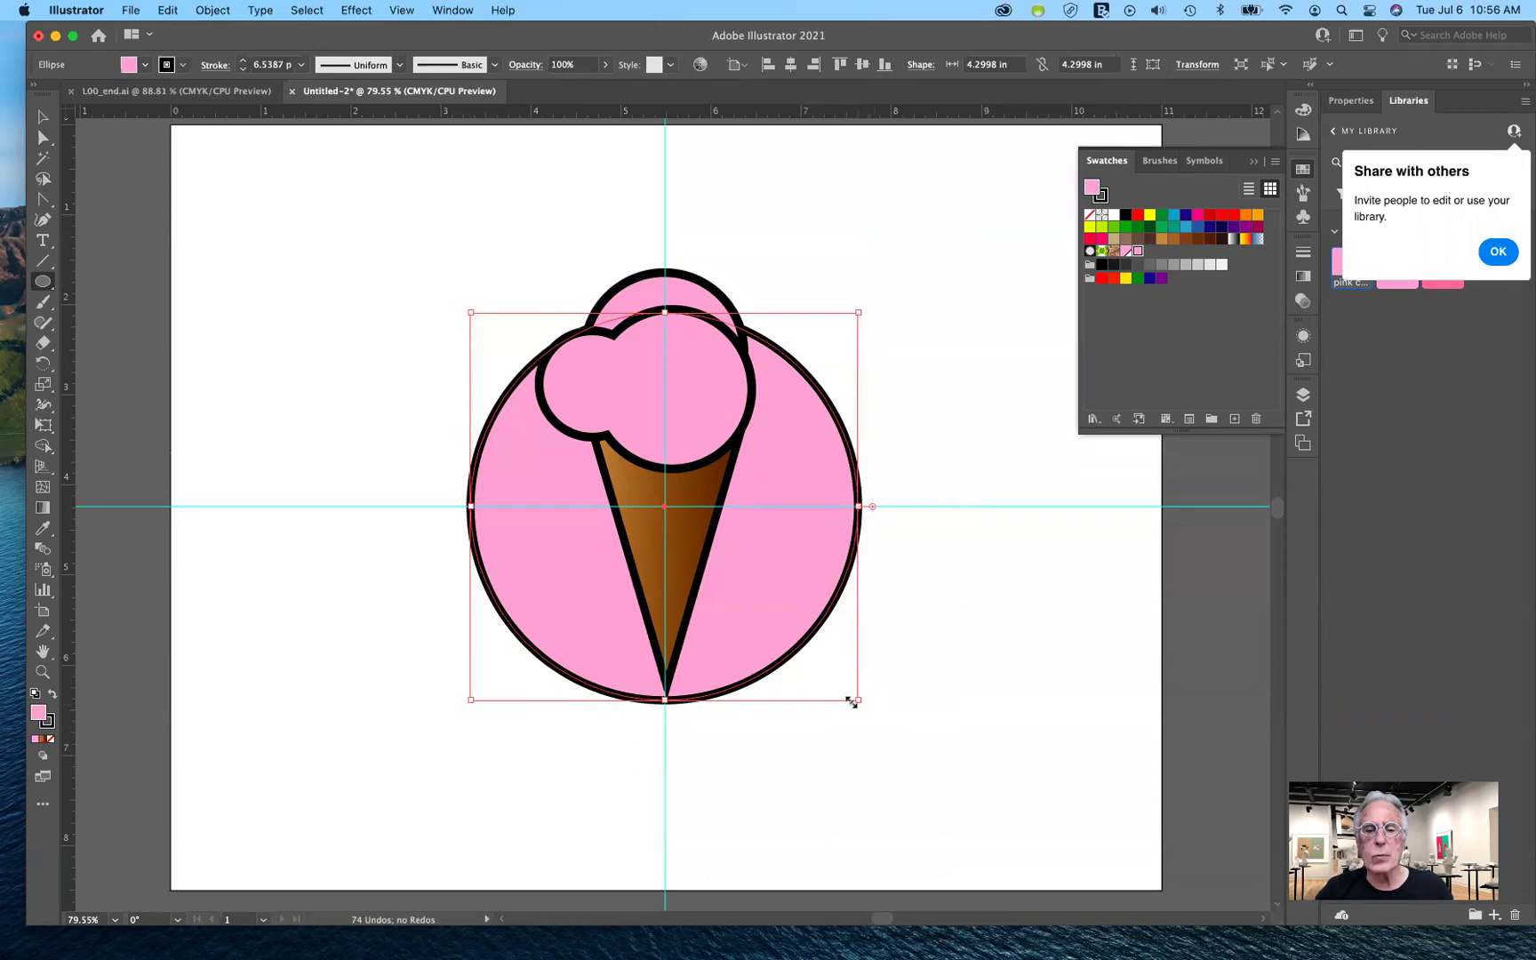
left_click_drag(844, 689, 843, 684)
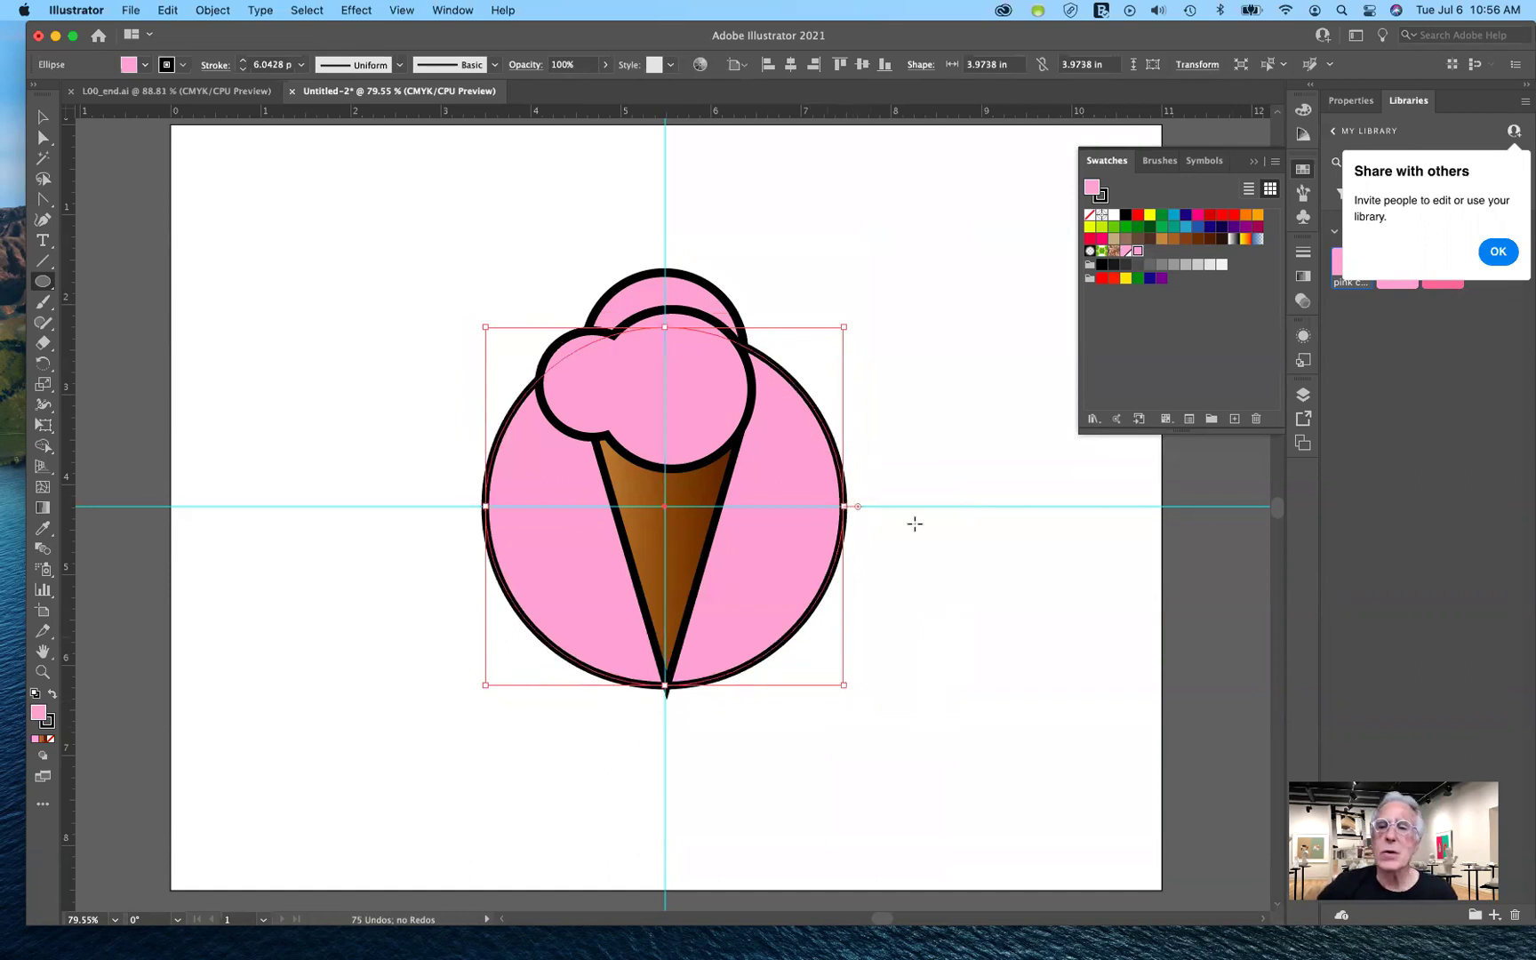
- Edit the pink copy swatch to C=0, M=28, Y=13, K=0, previewing the color on the background circle
left_click(1138, 252)
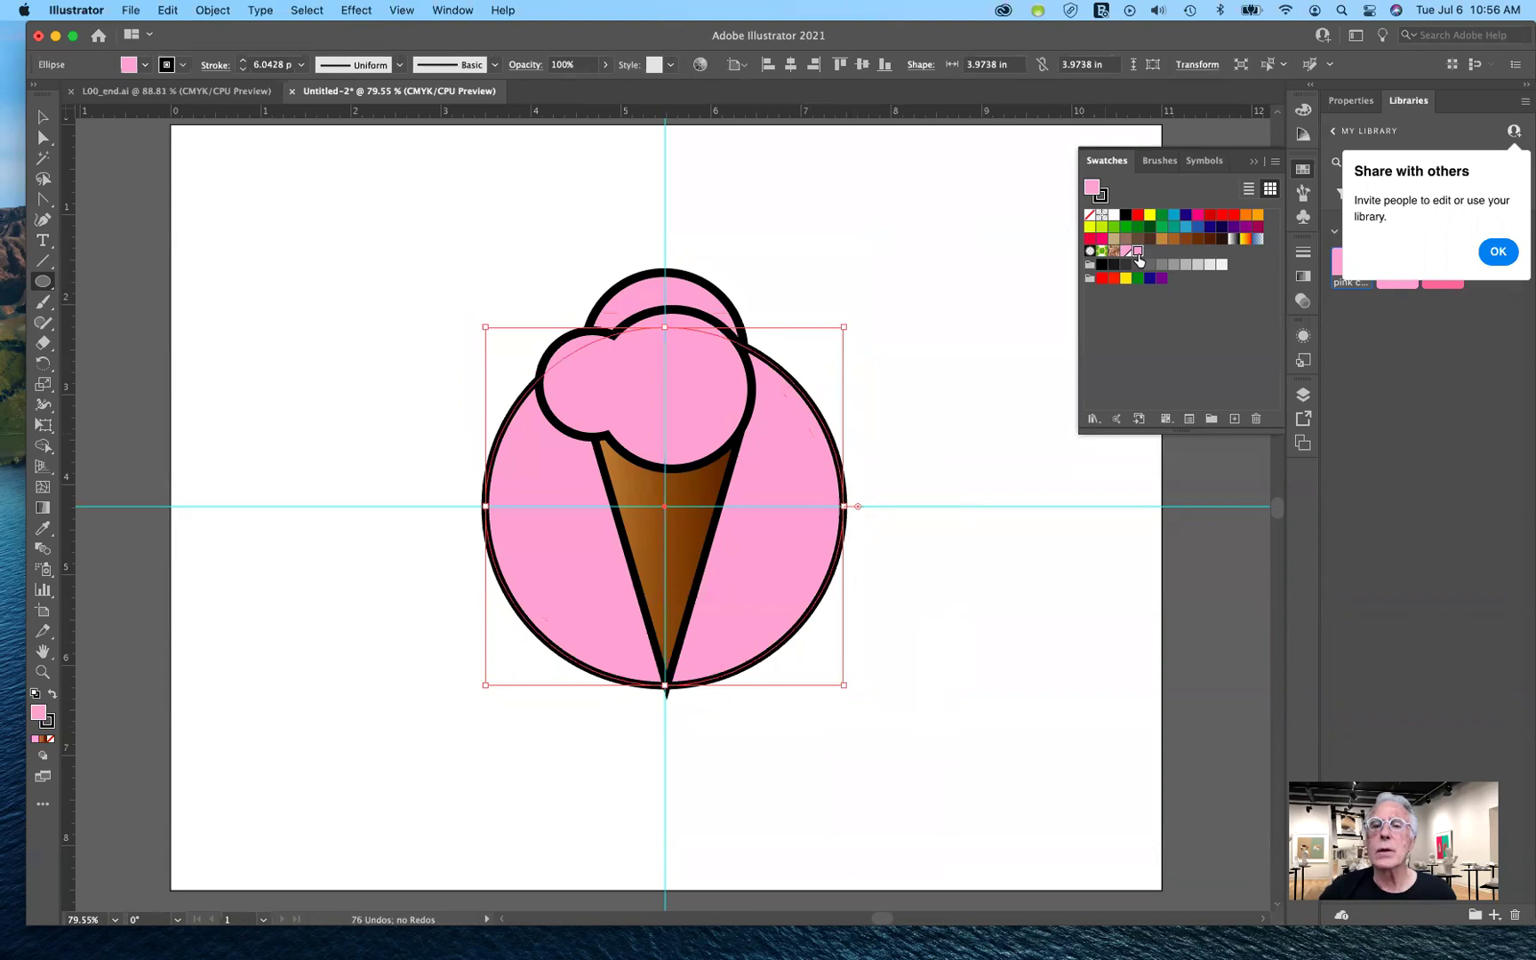
double_click(1138, 253)
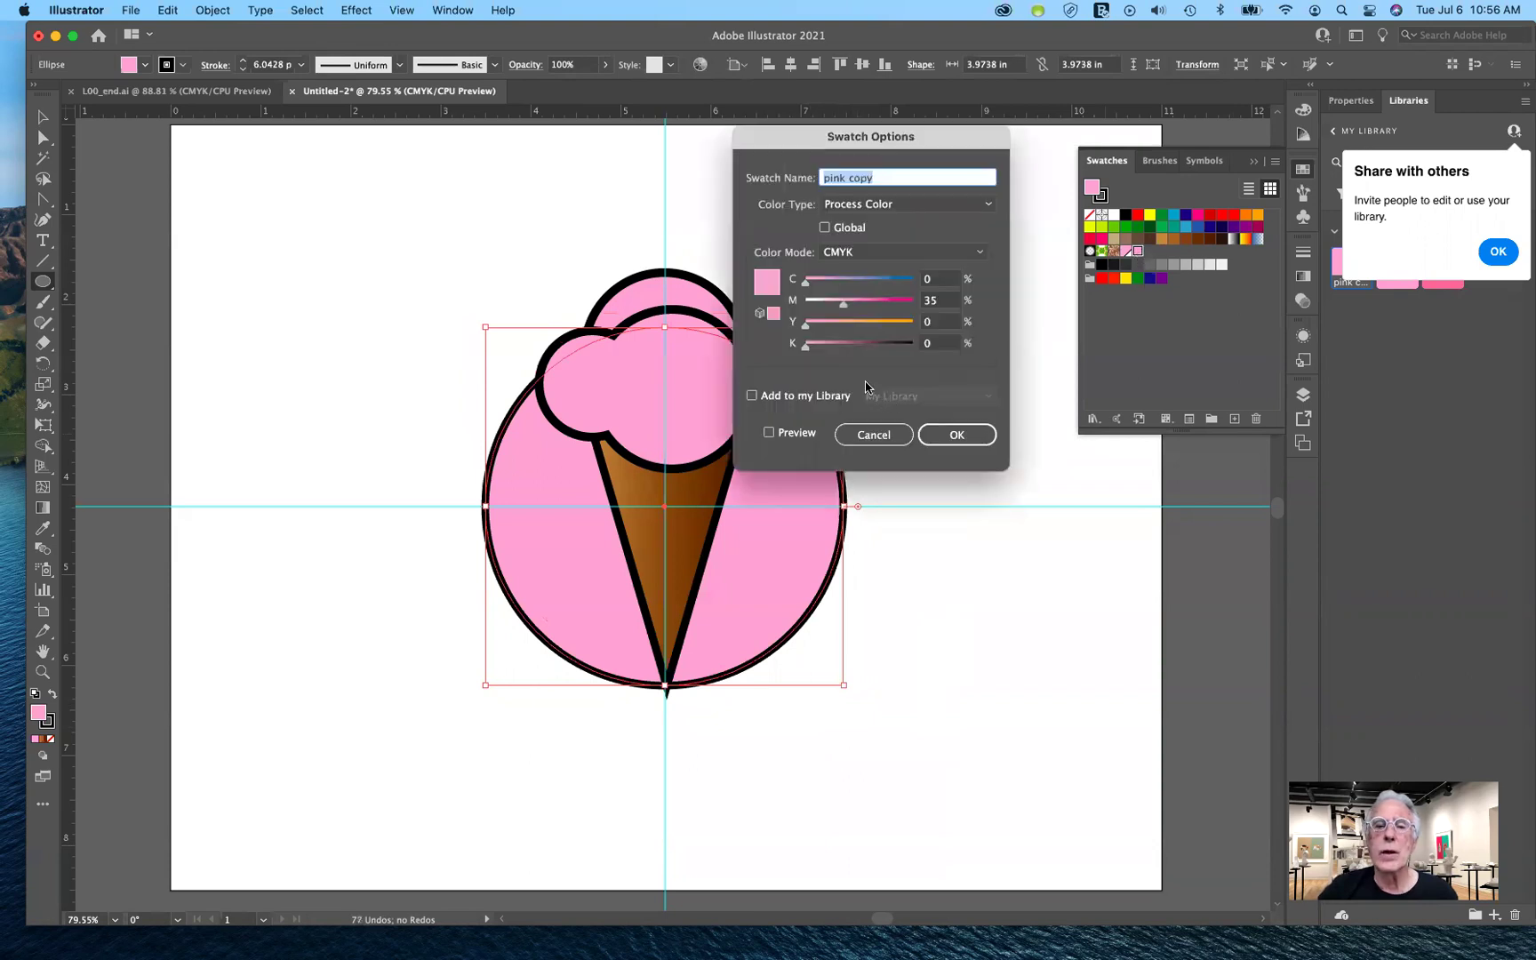
left_click_drag(844, 308, 822, 309)
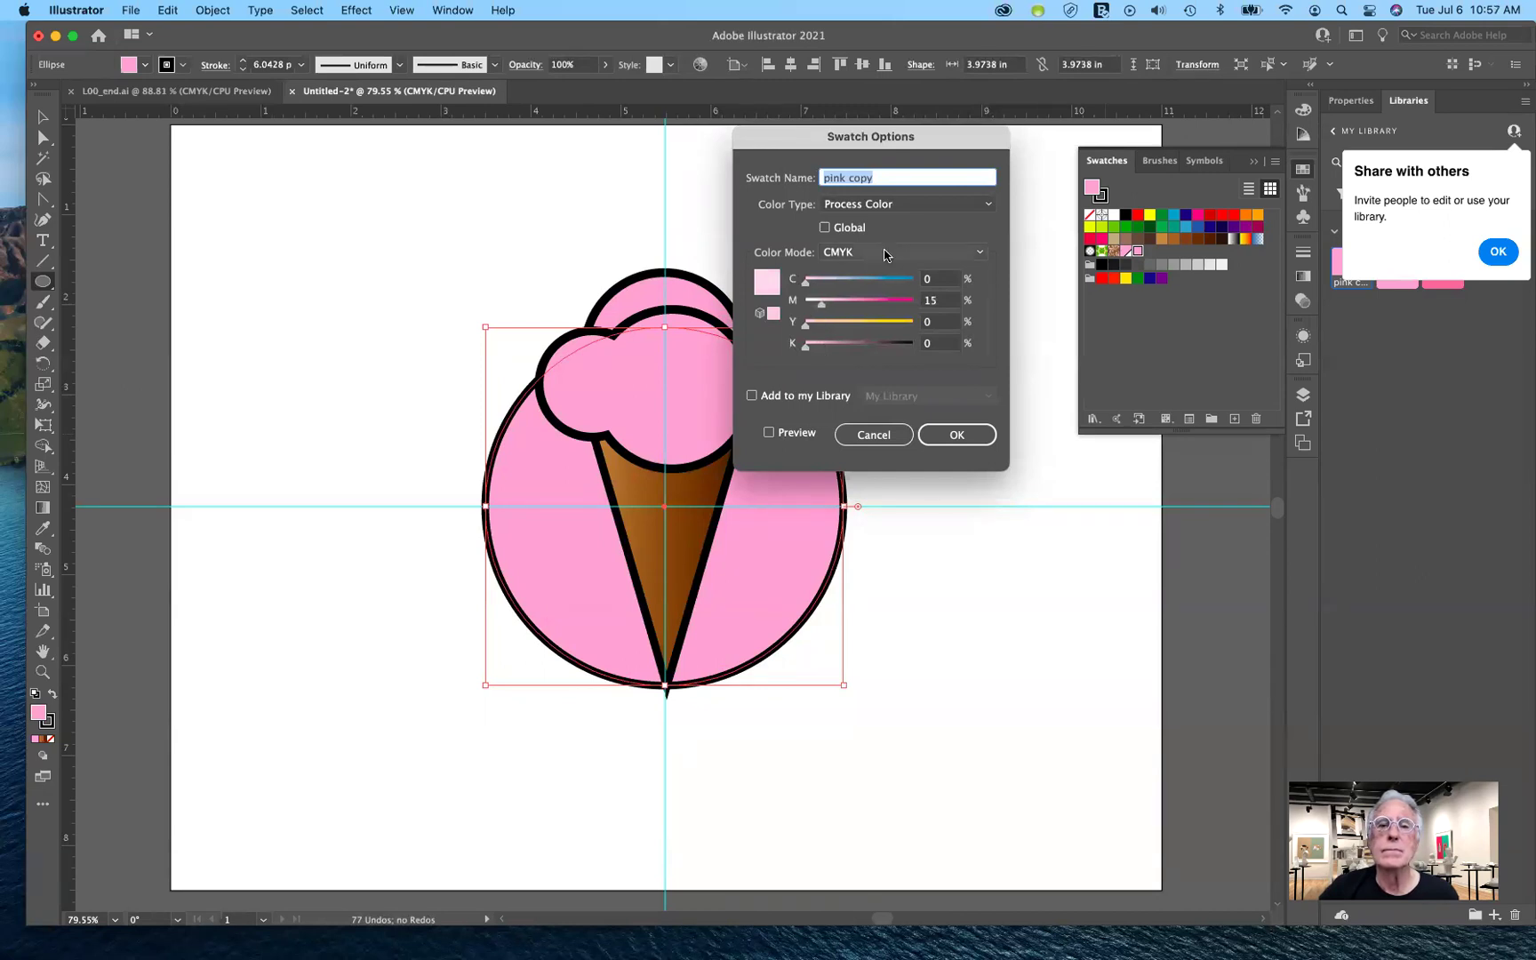
left_click_drag(799, 133, 956, 219)
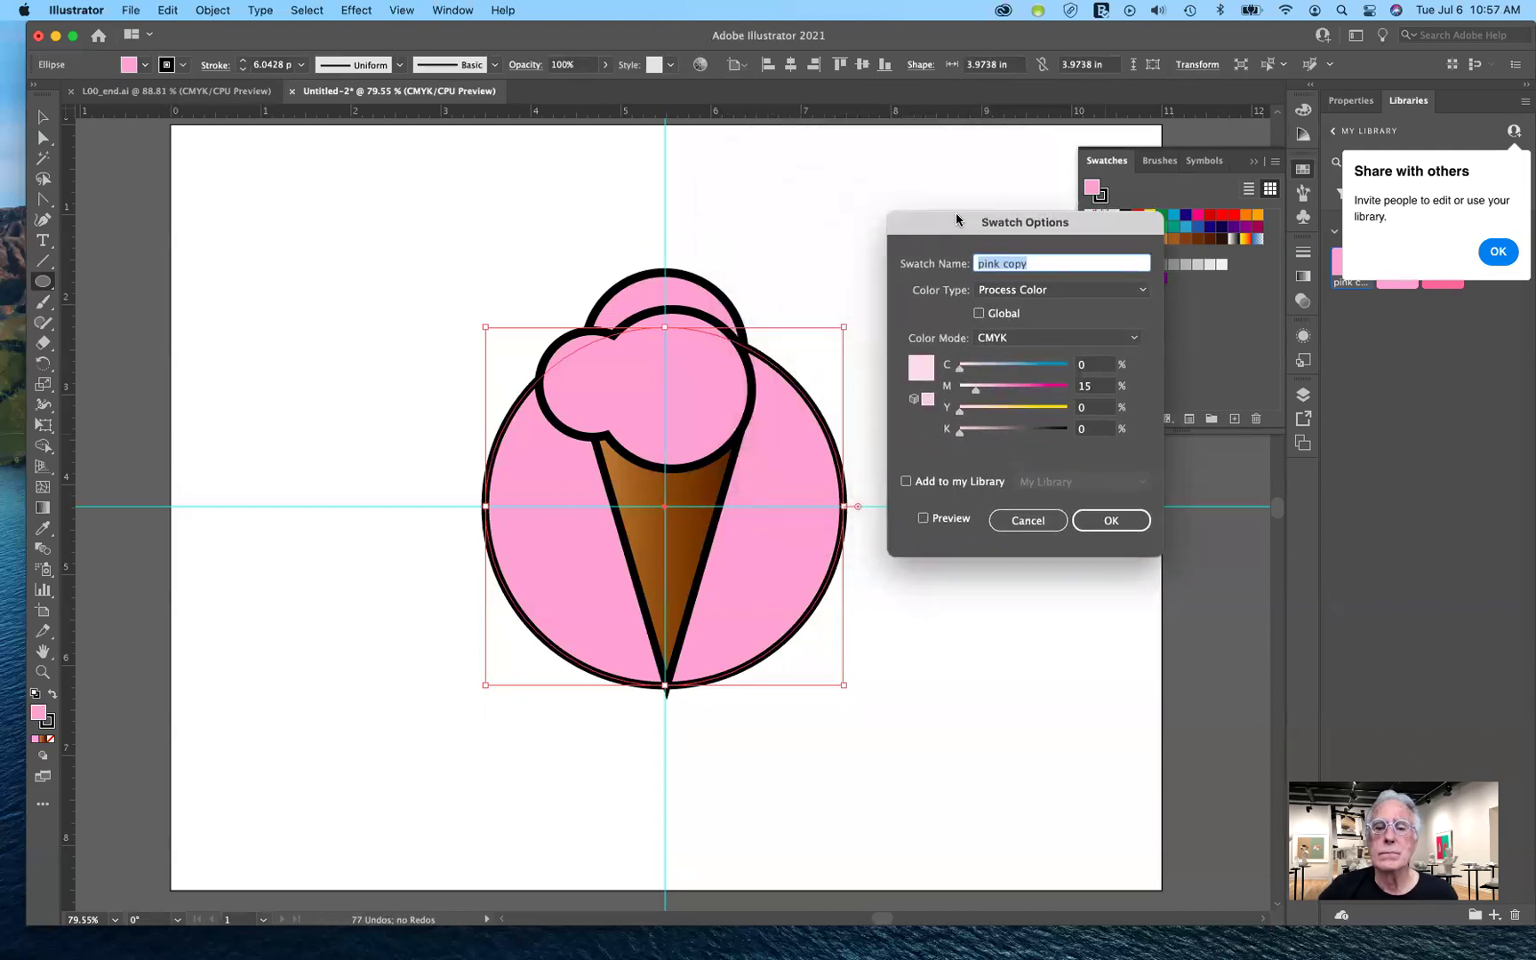
left_click(923, 519)
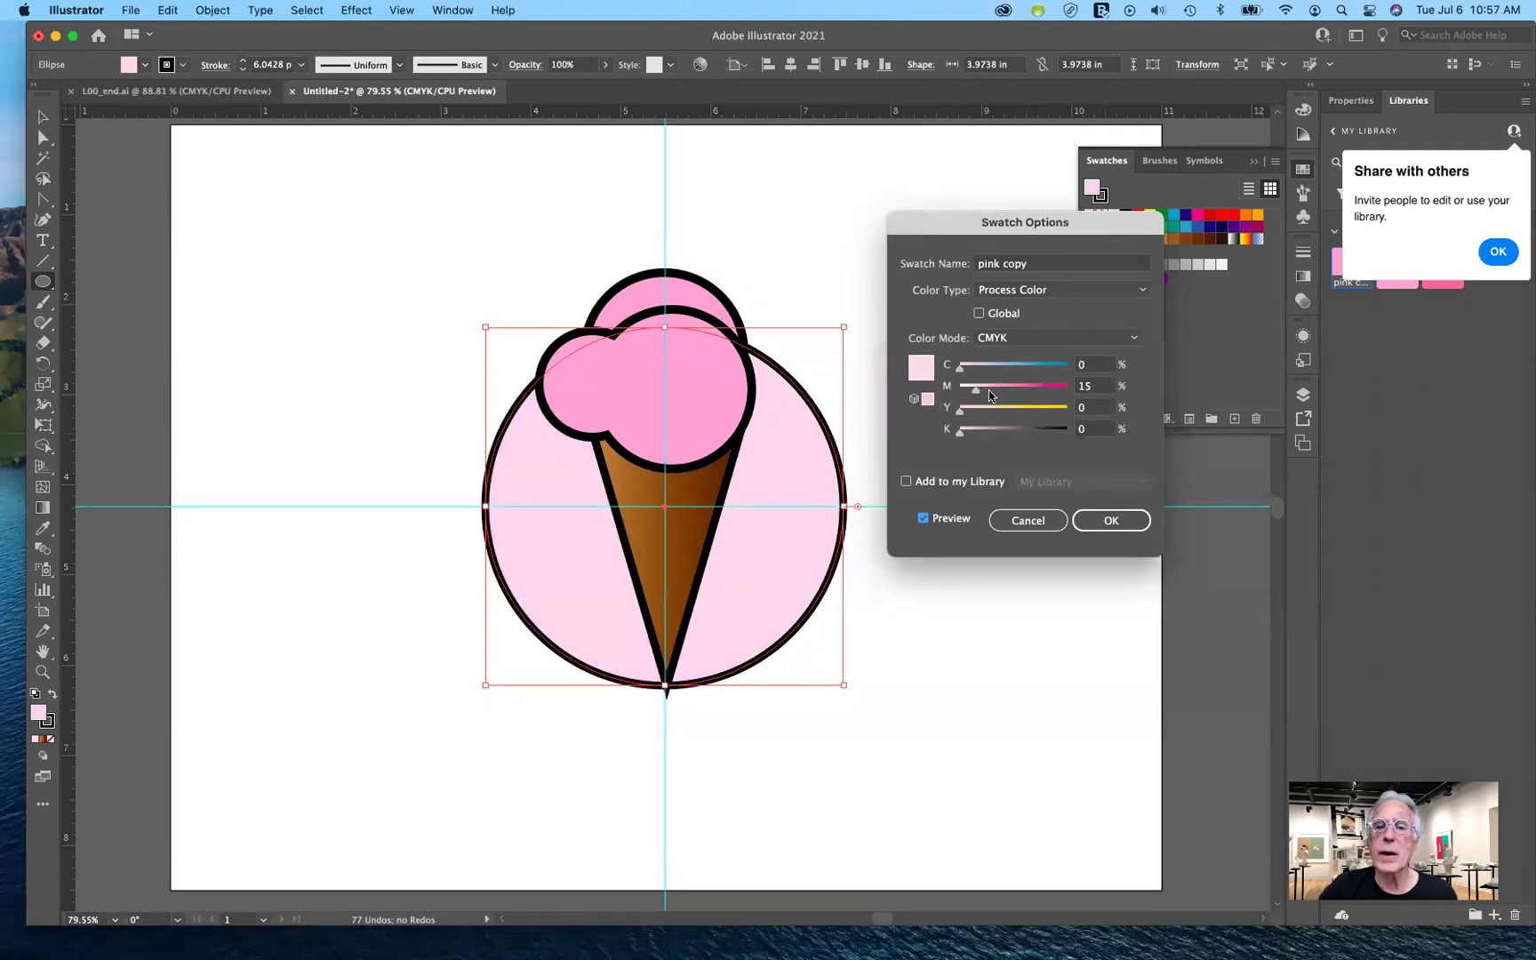
left_click_drag(976, 390, 991, 394)
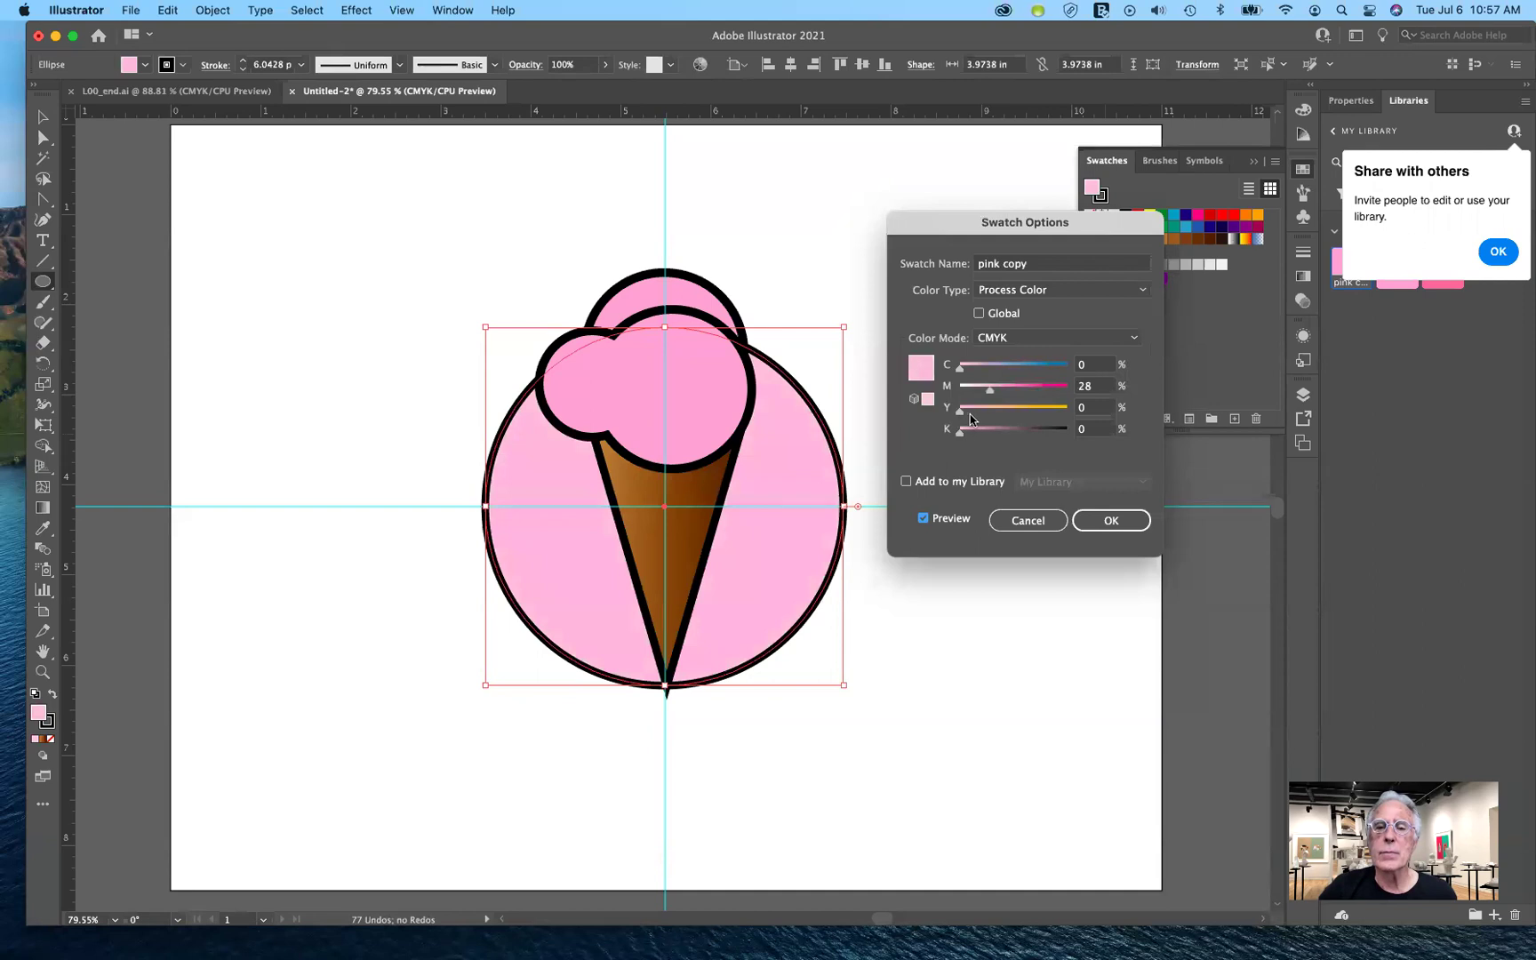
left_click_drag(960, 414, 971, 414)
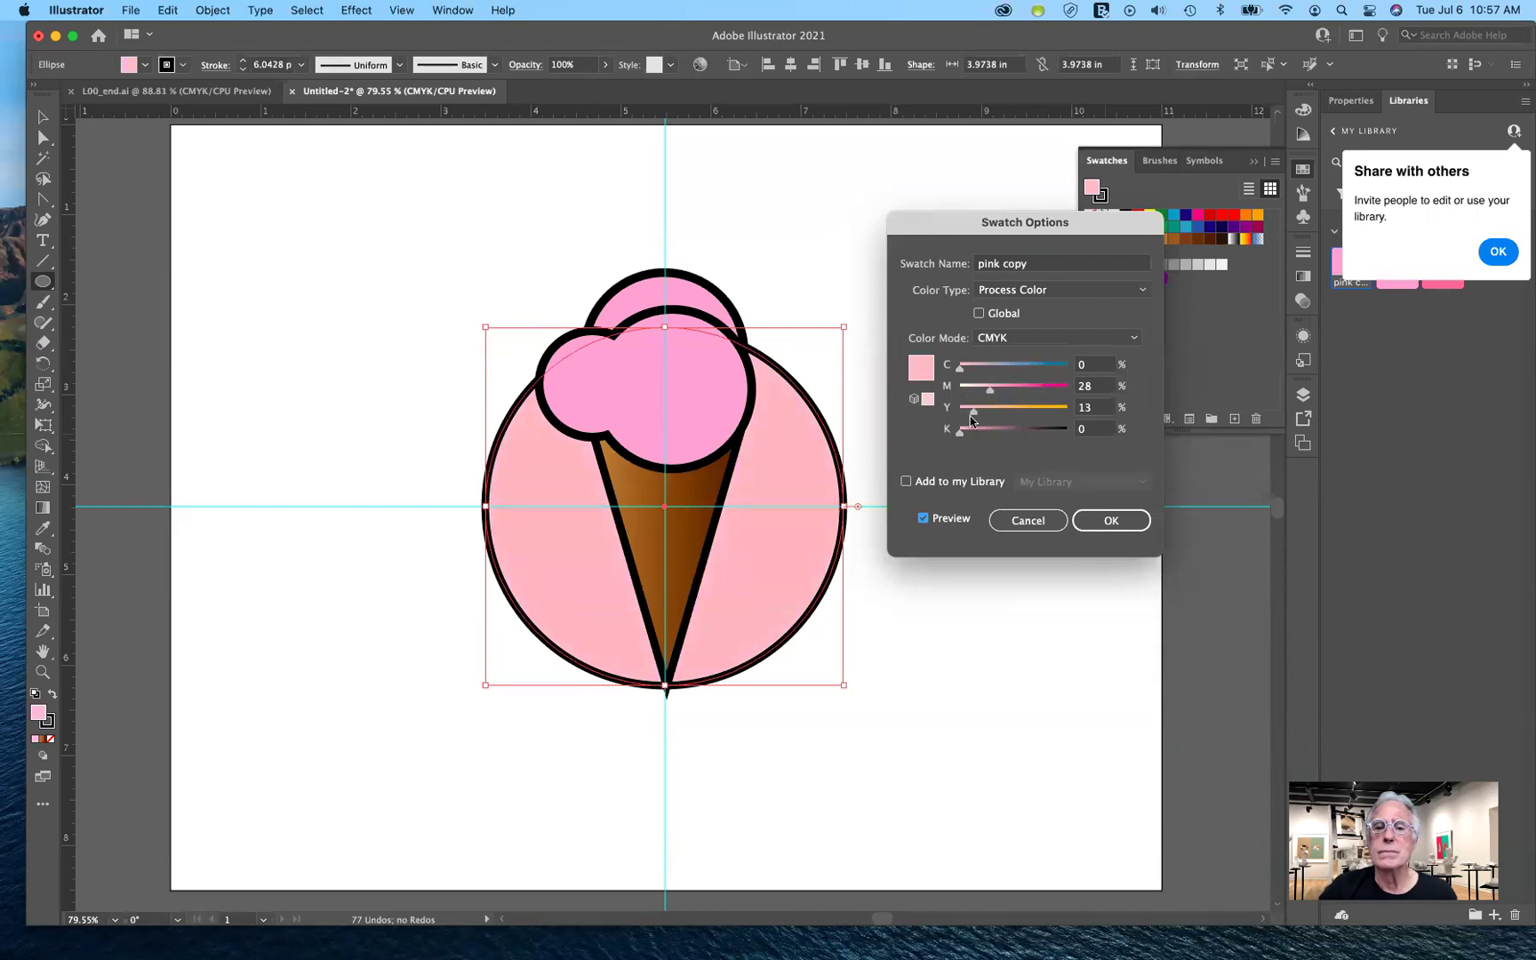
left_click(1109, 526)
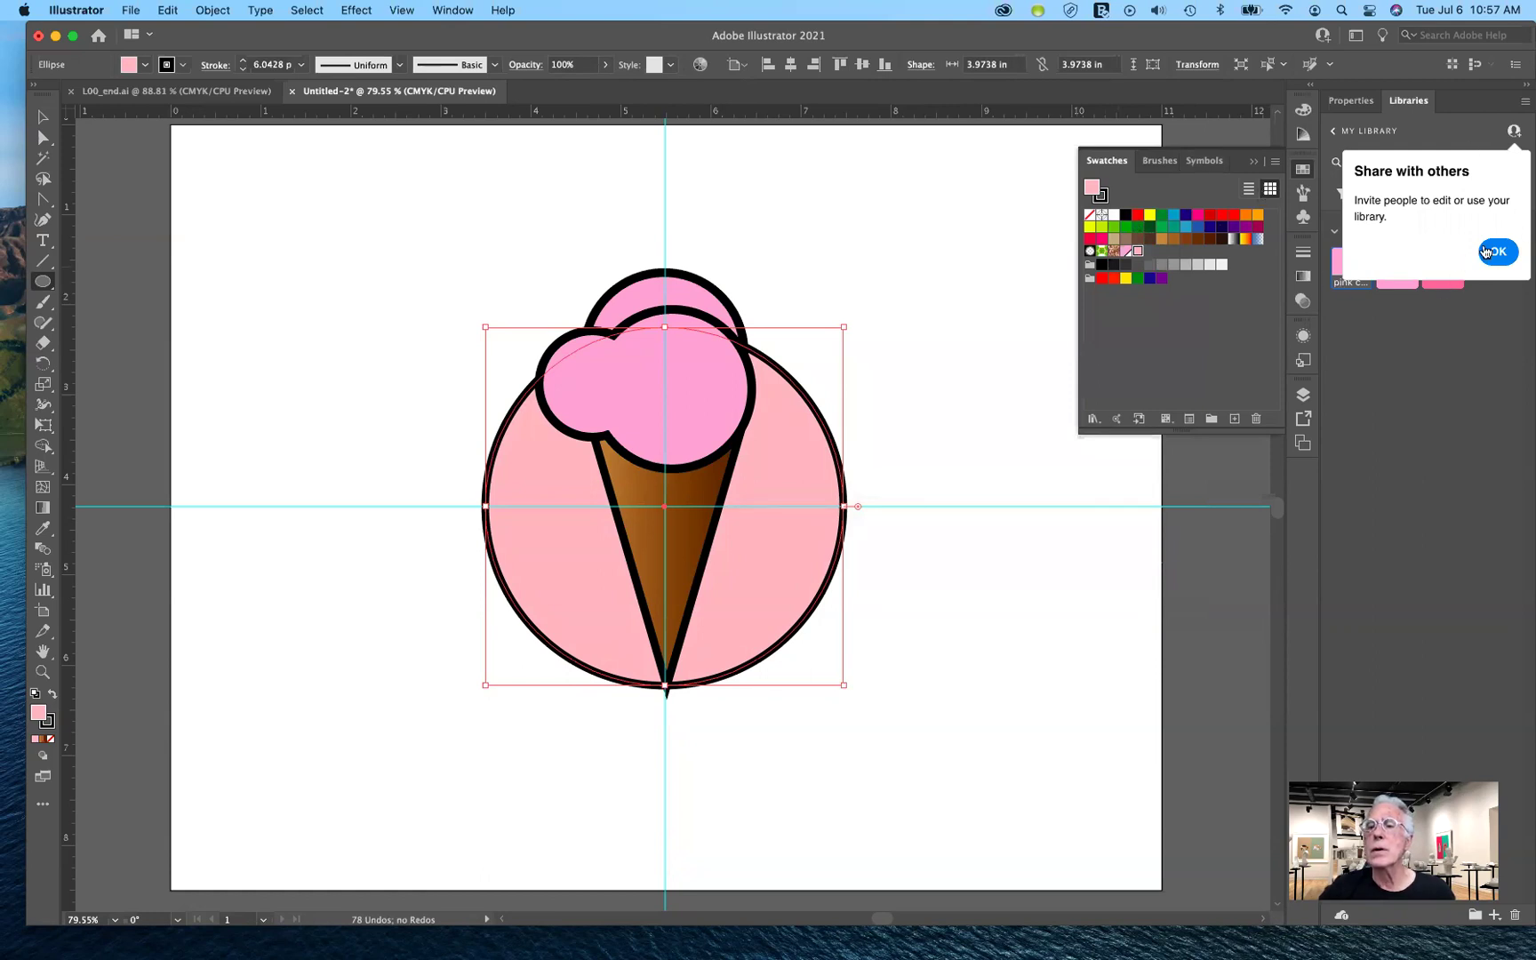
- Dismiss the library sharing tip and set the background circle's stroke to None
left_click(1454, 138)
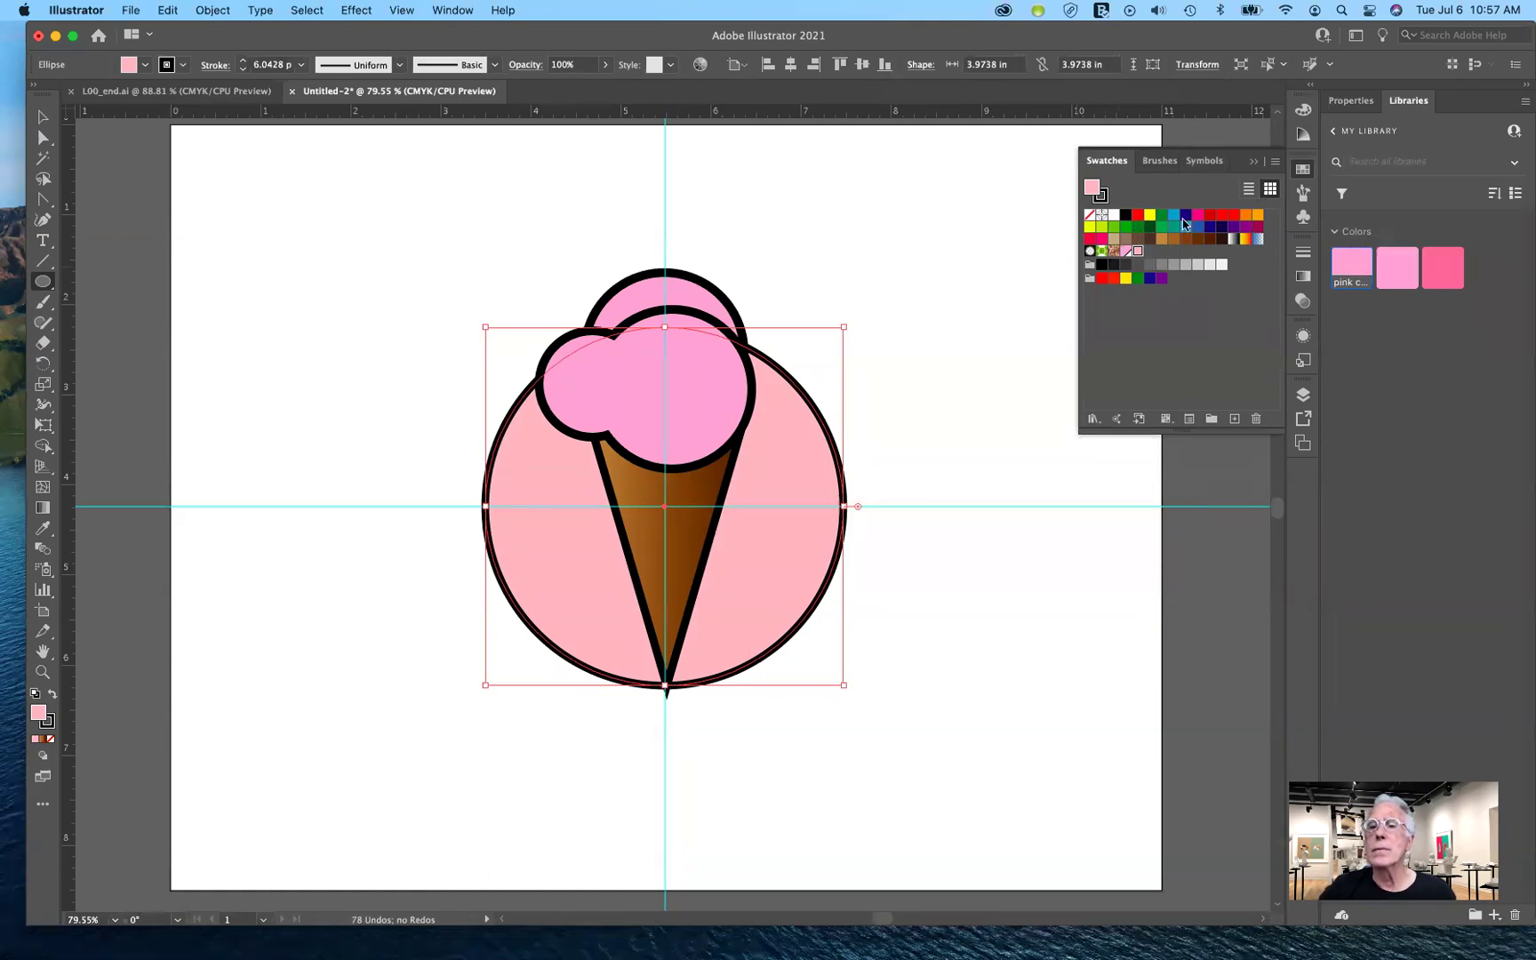
left_click(1361, 103)
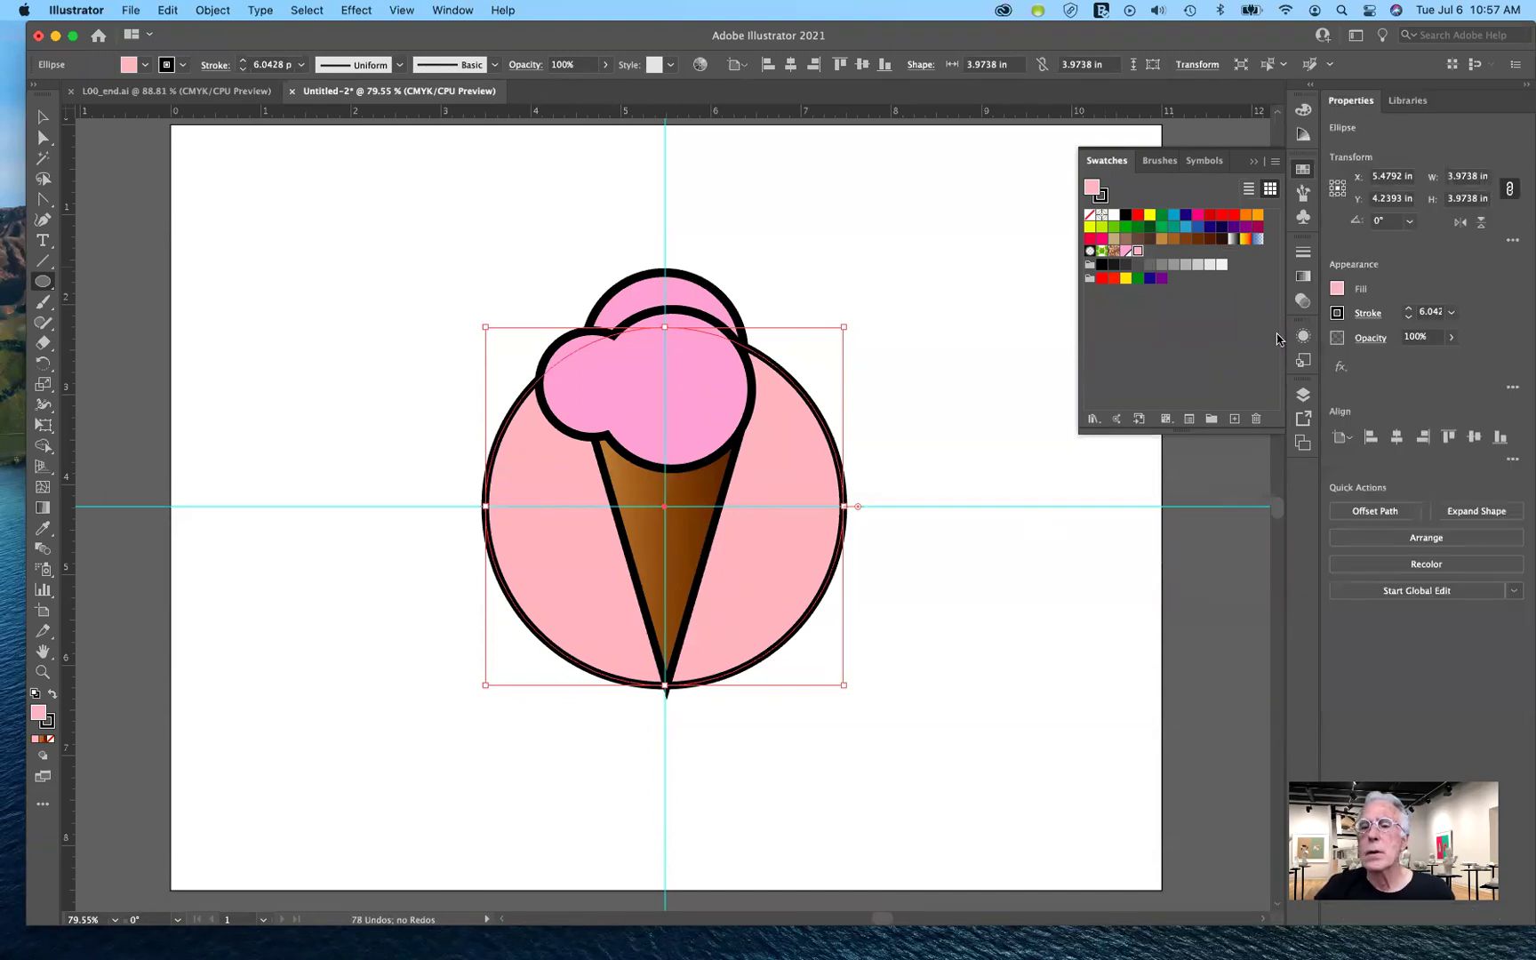
left_click(1252, 163)
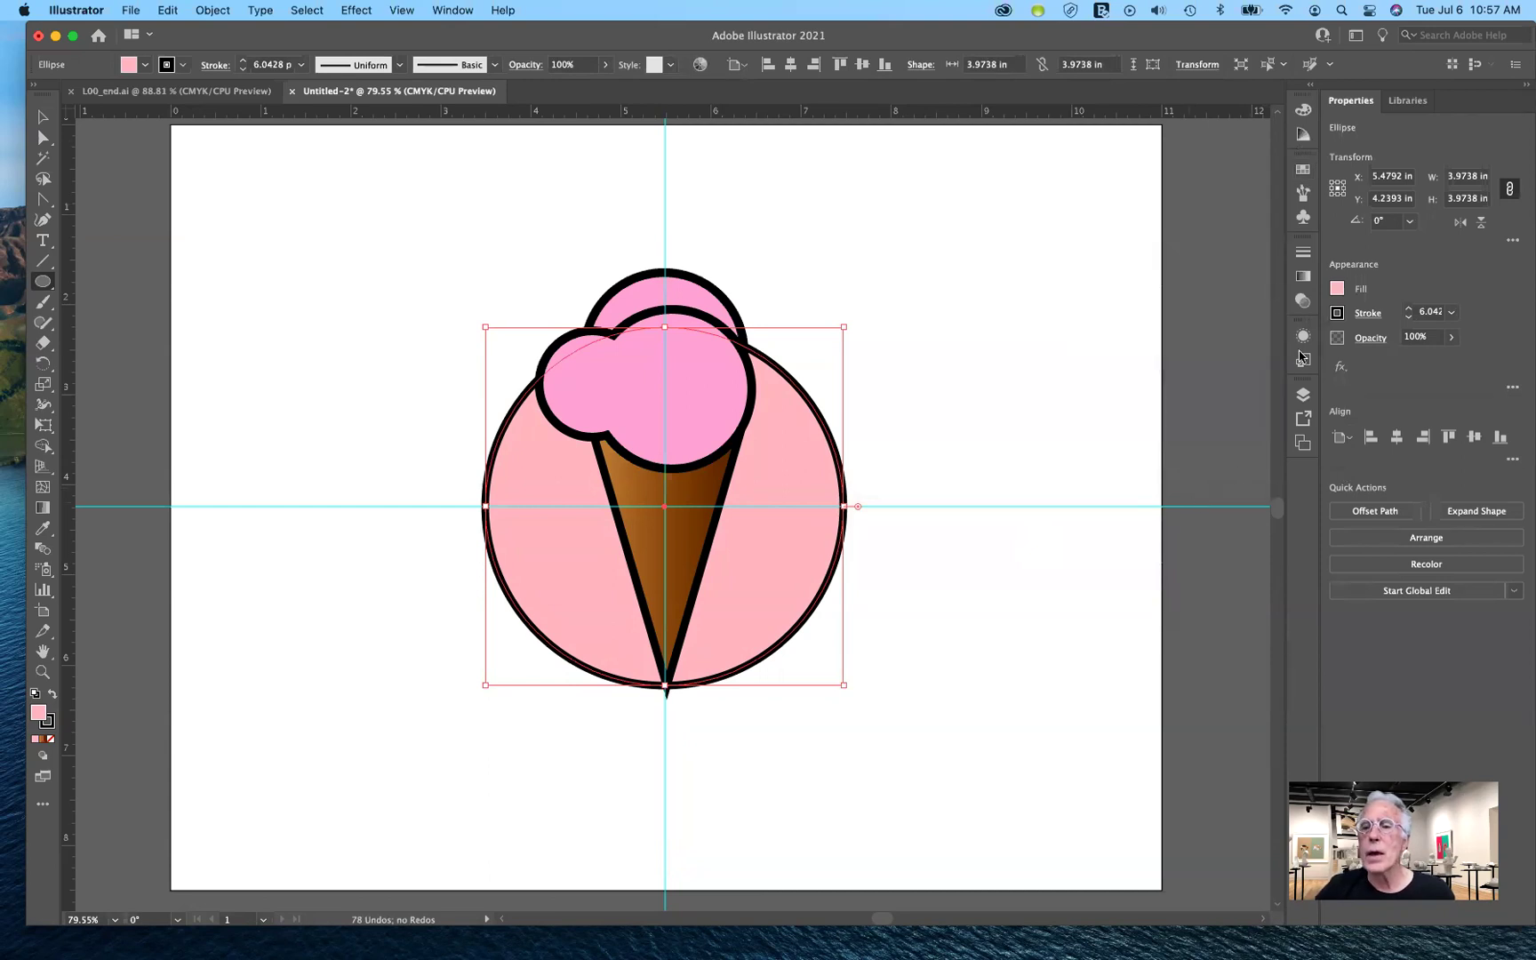
left_click(1336, 313)
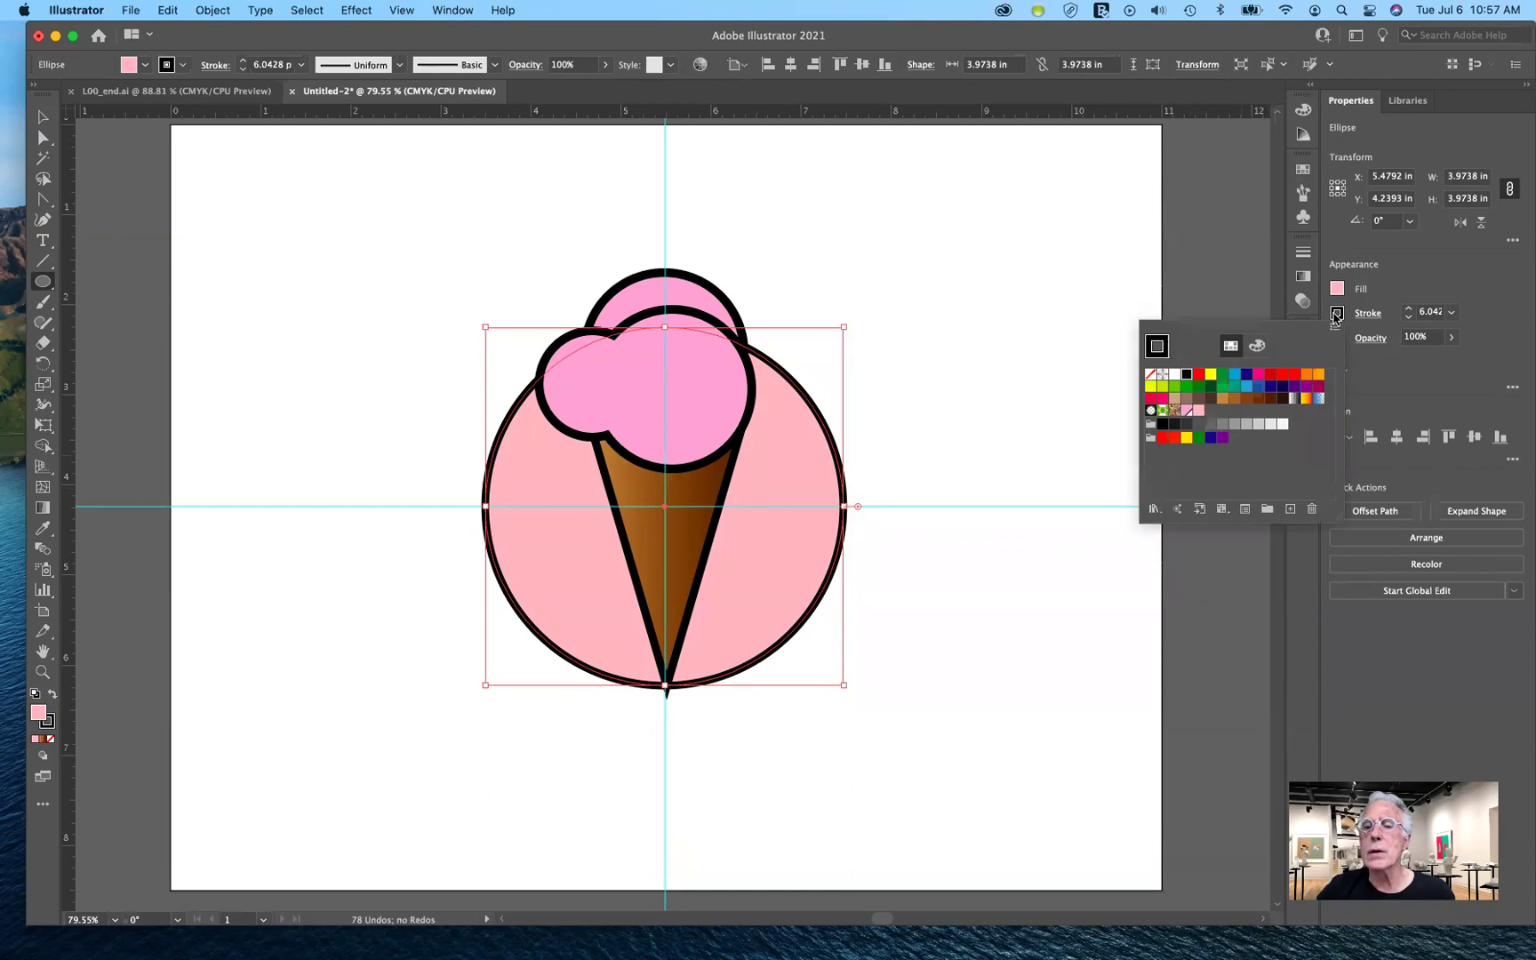
left_click(1150, 374)
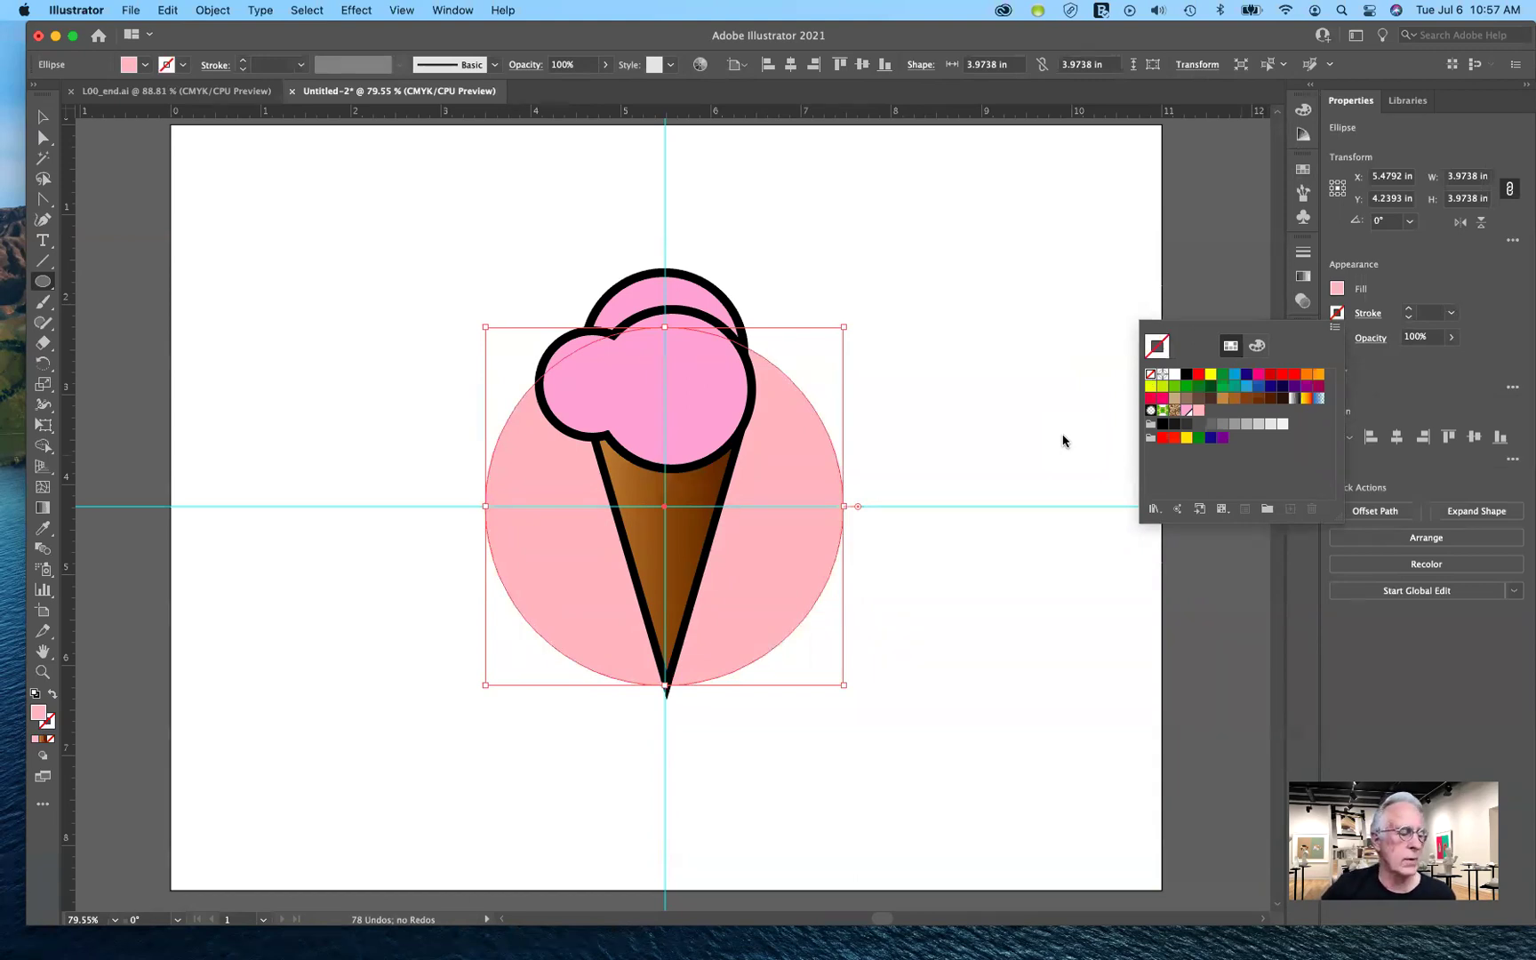
- Apply a Zig Zag effect to the background circle with an absolute size of 0.14 in, 18 ridges per segment and corner points
left_click(342, 10)
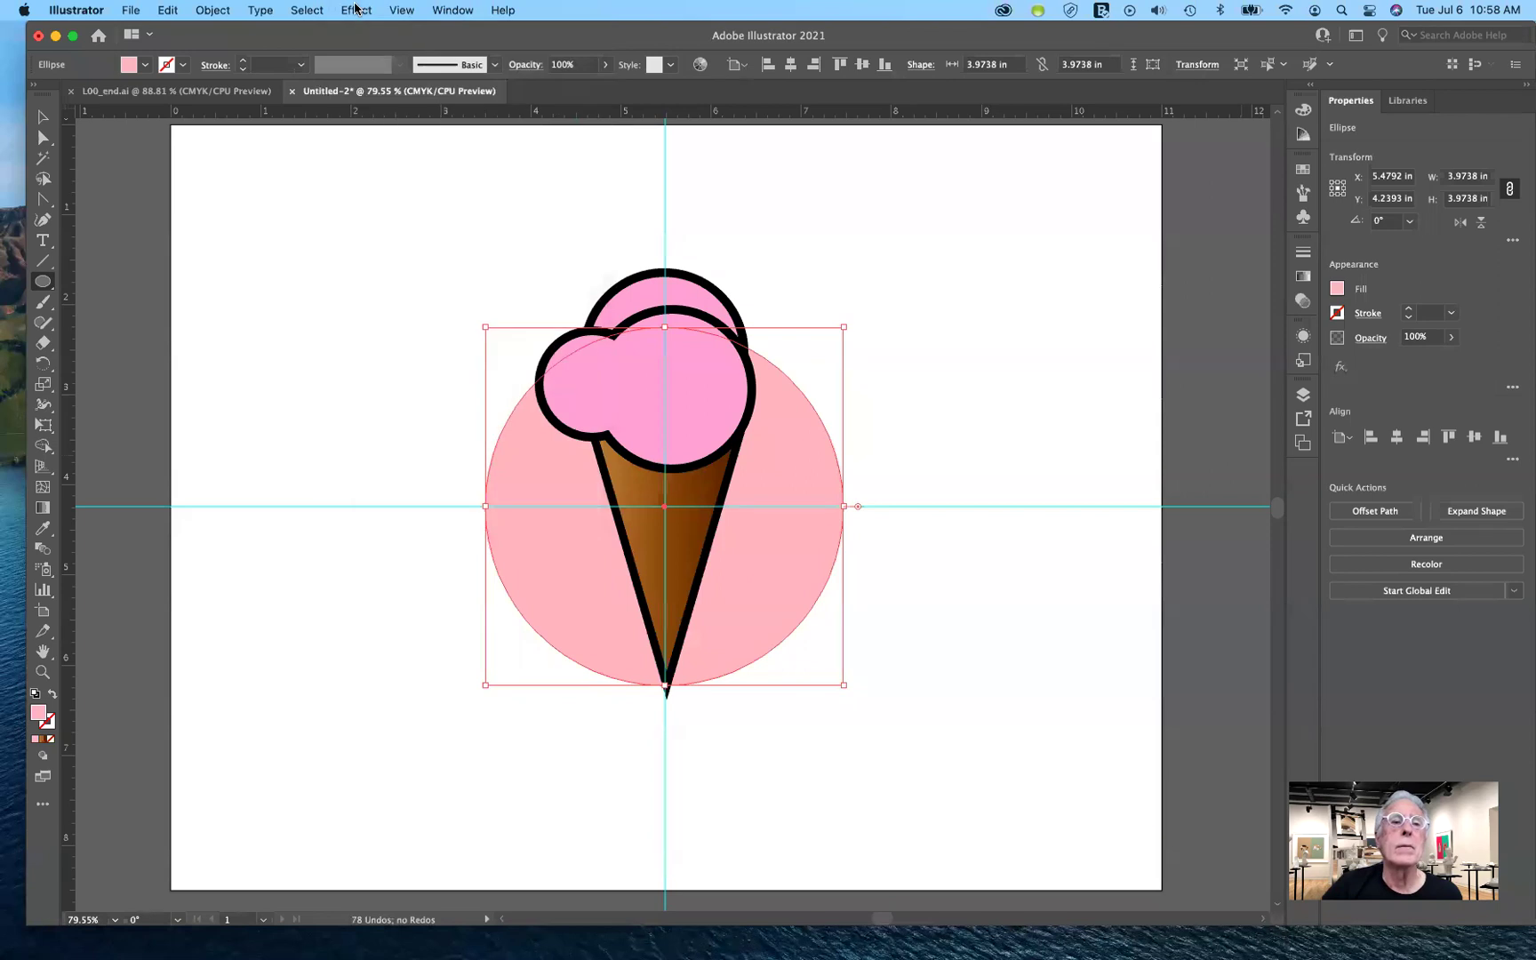
left_click(357, 10)
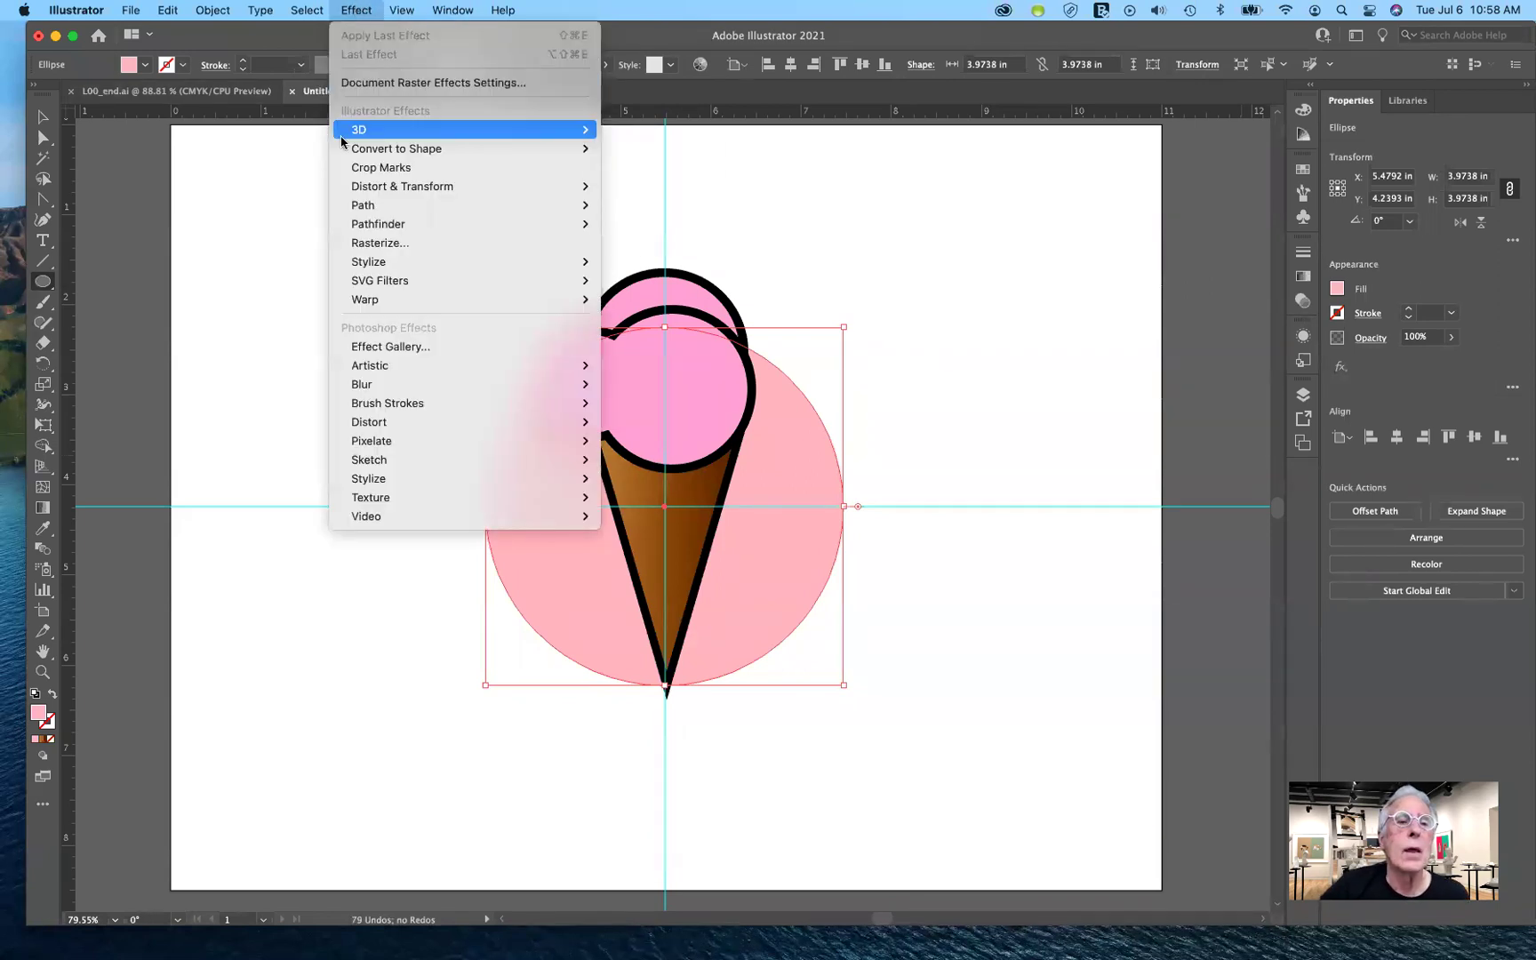
mouse_move(374, 267)
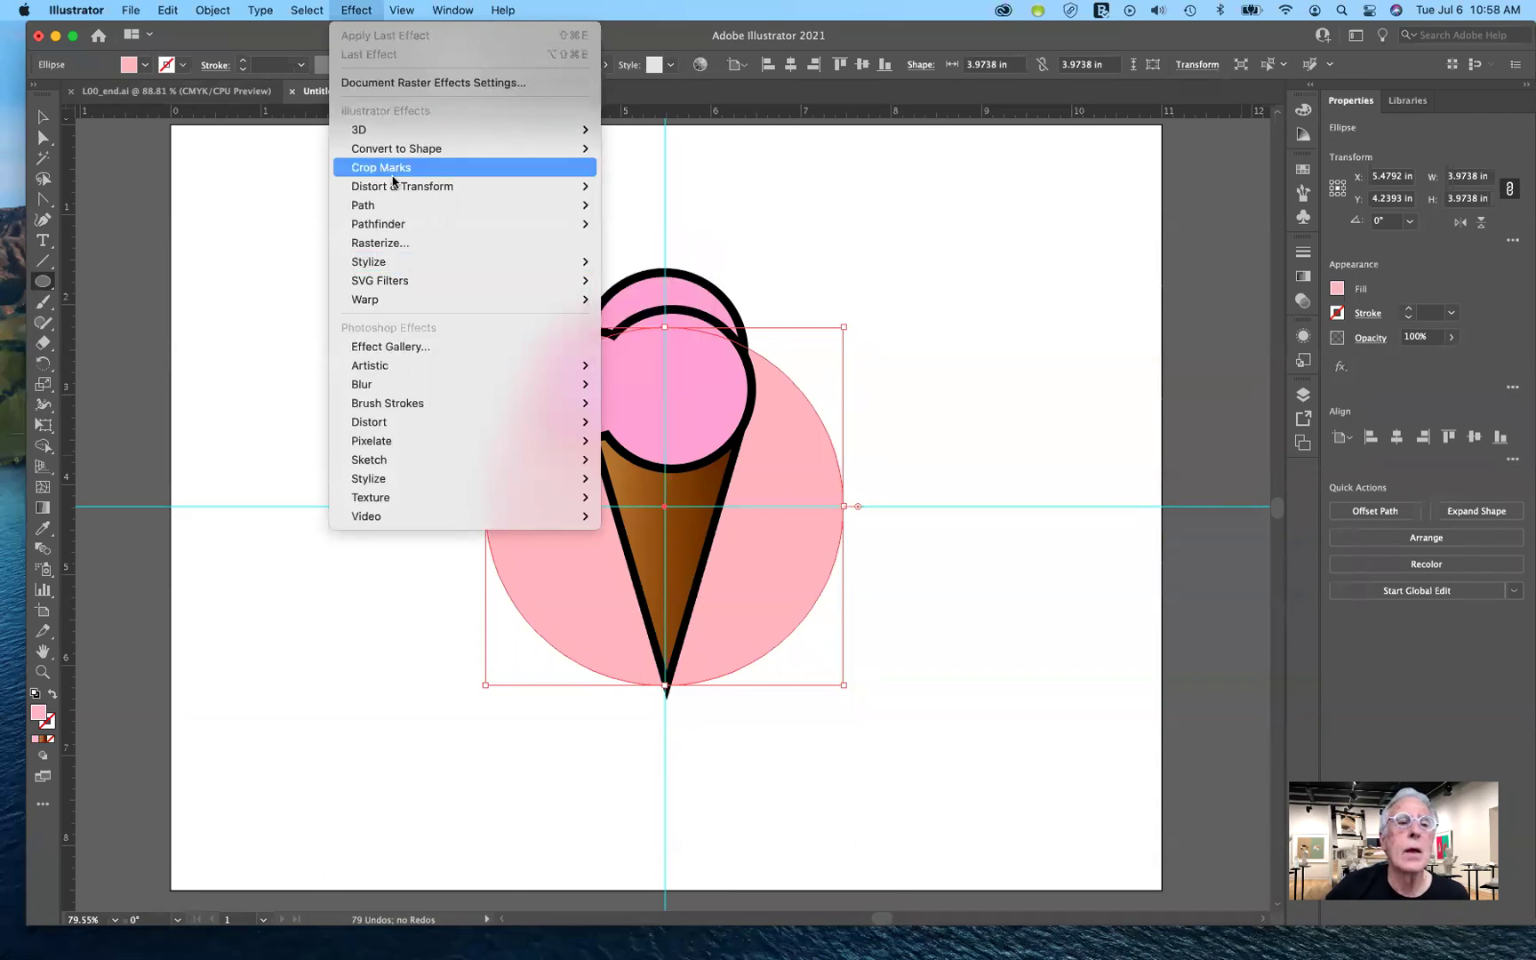
mouse_move(394, 184)
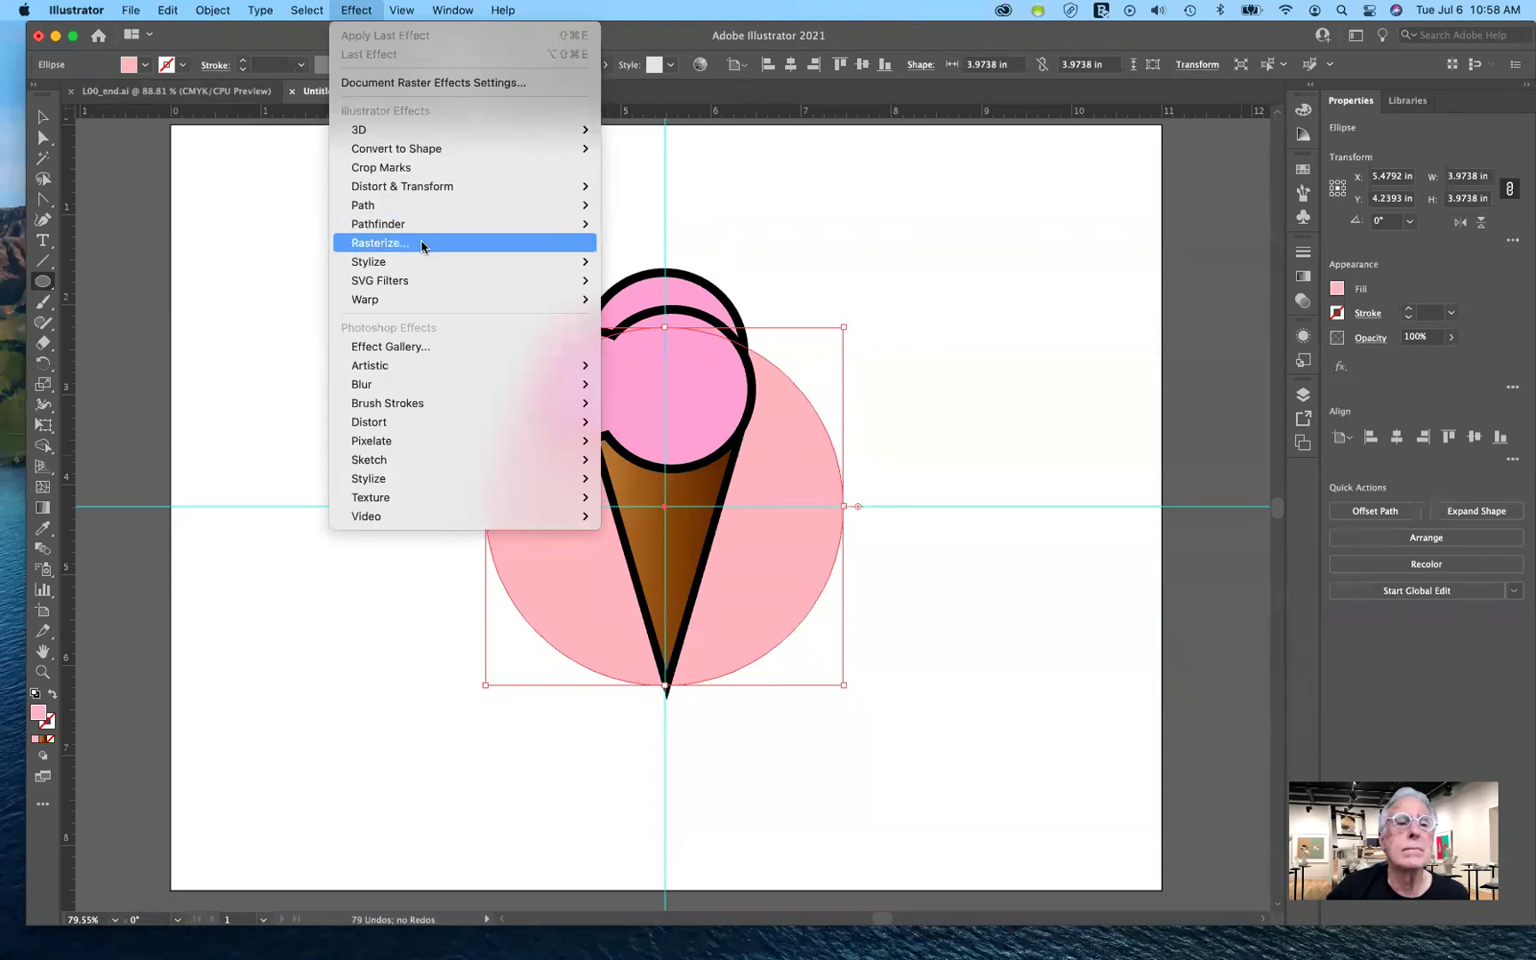
mouse_move(423, 262)
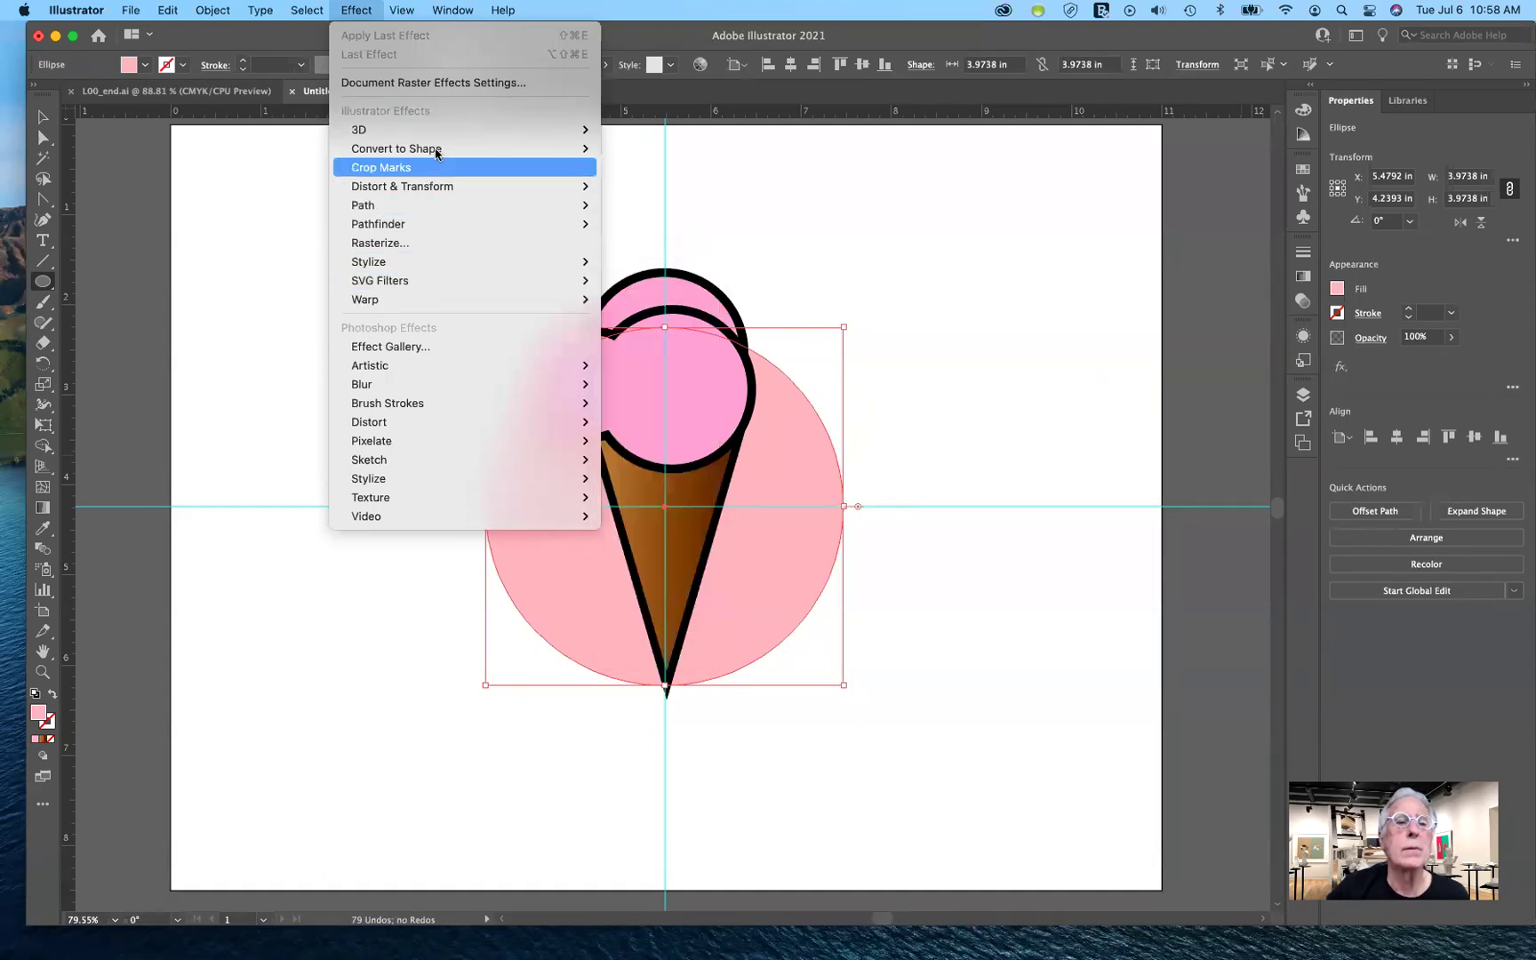
mouse_move(436, 151)
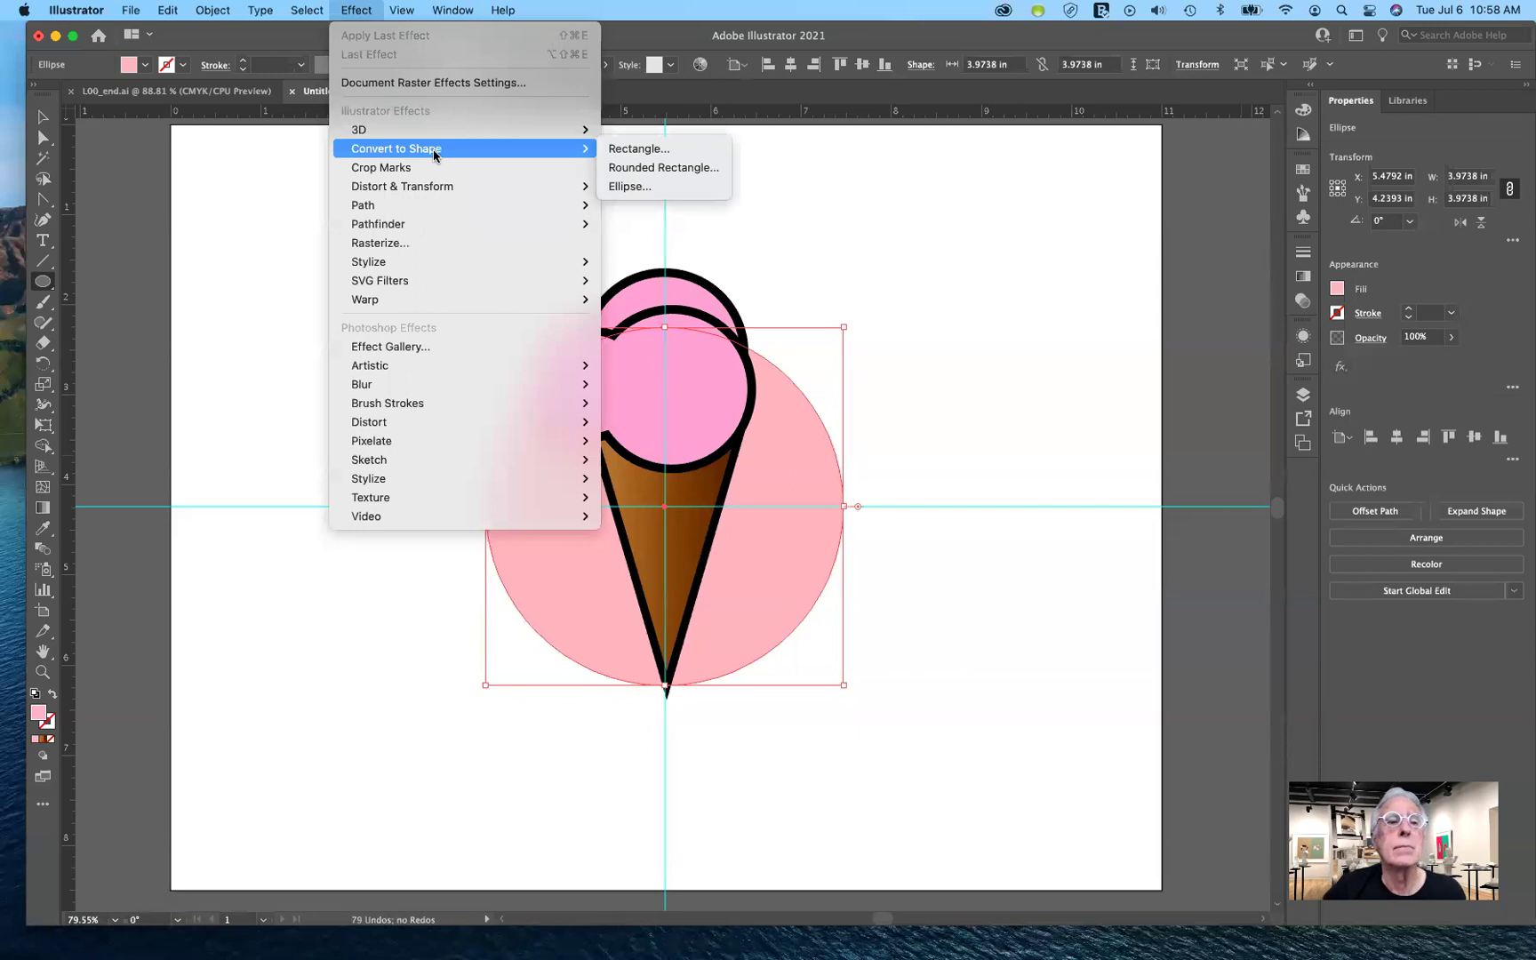
mouse_move(441, 188)
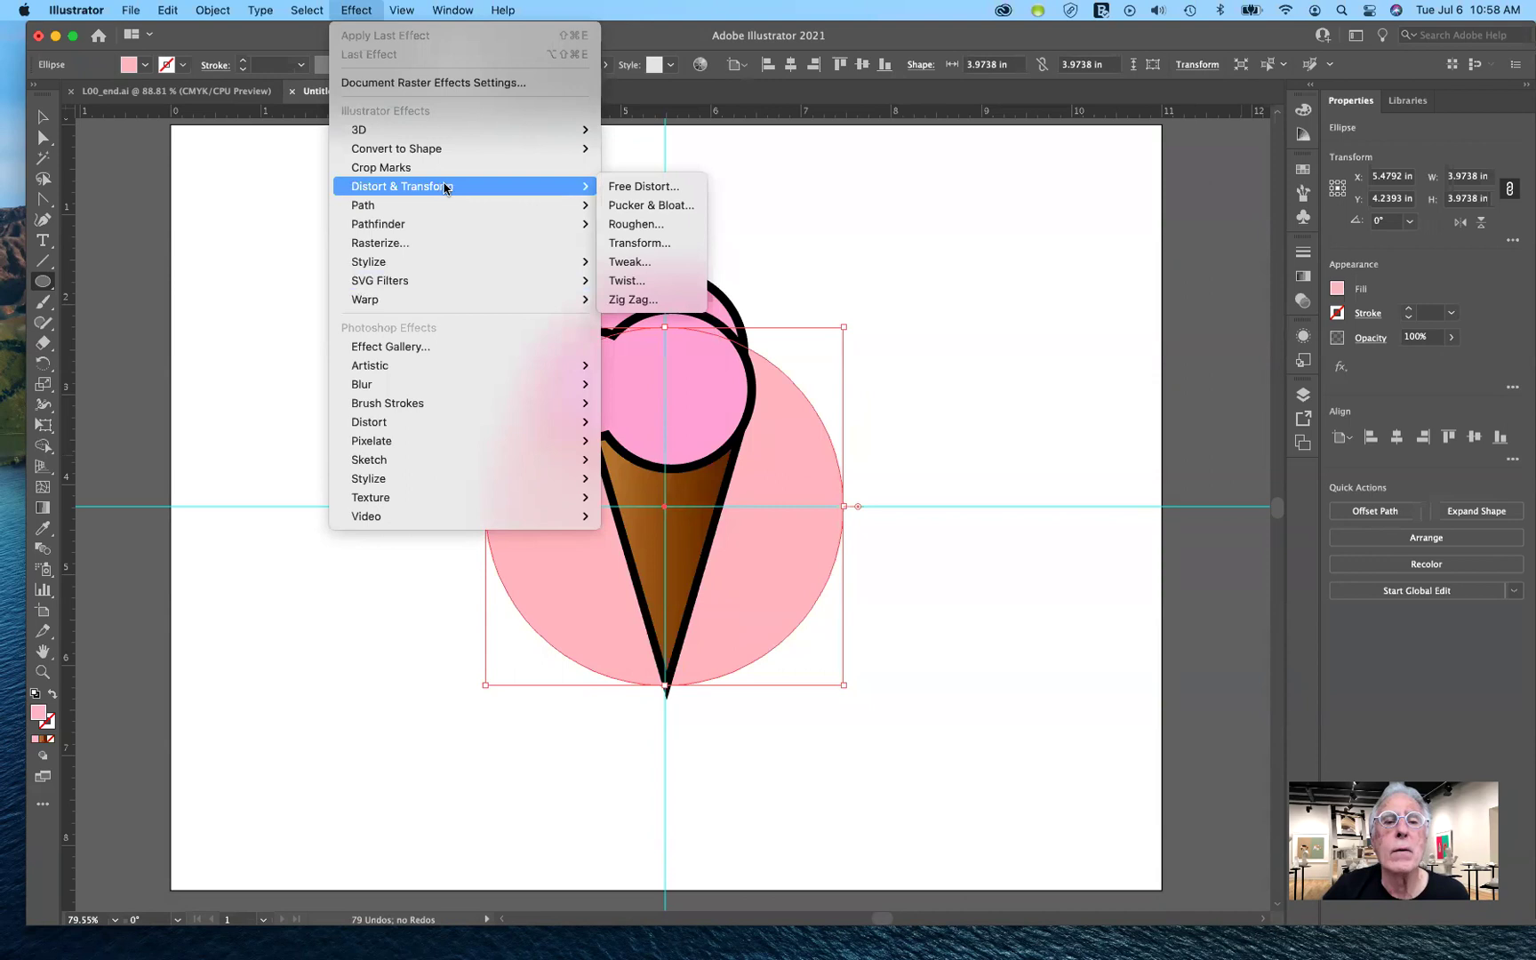
mouse_move(582, 201)
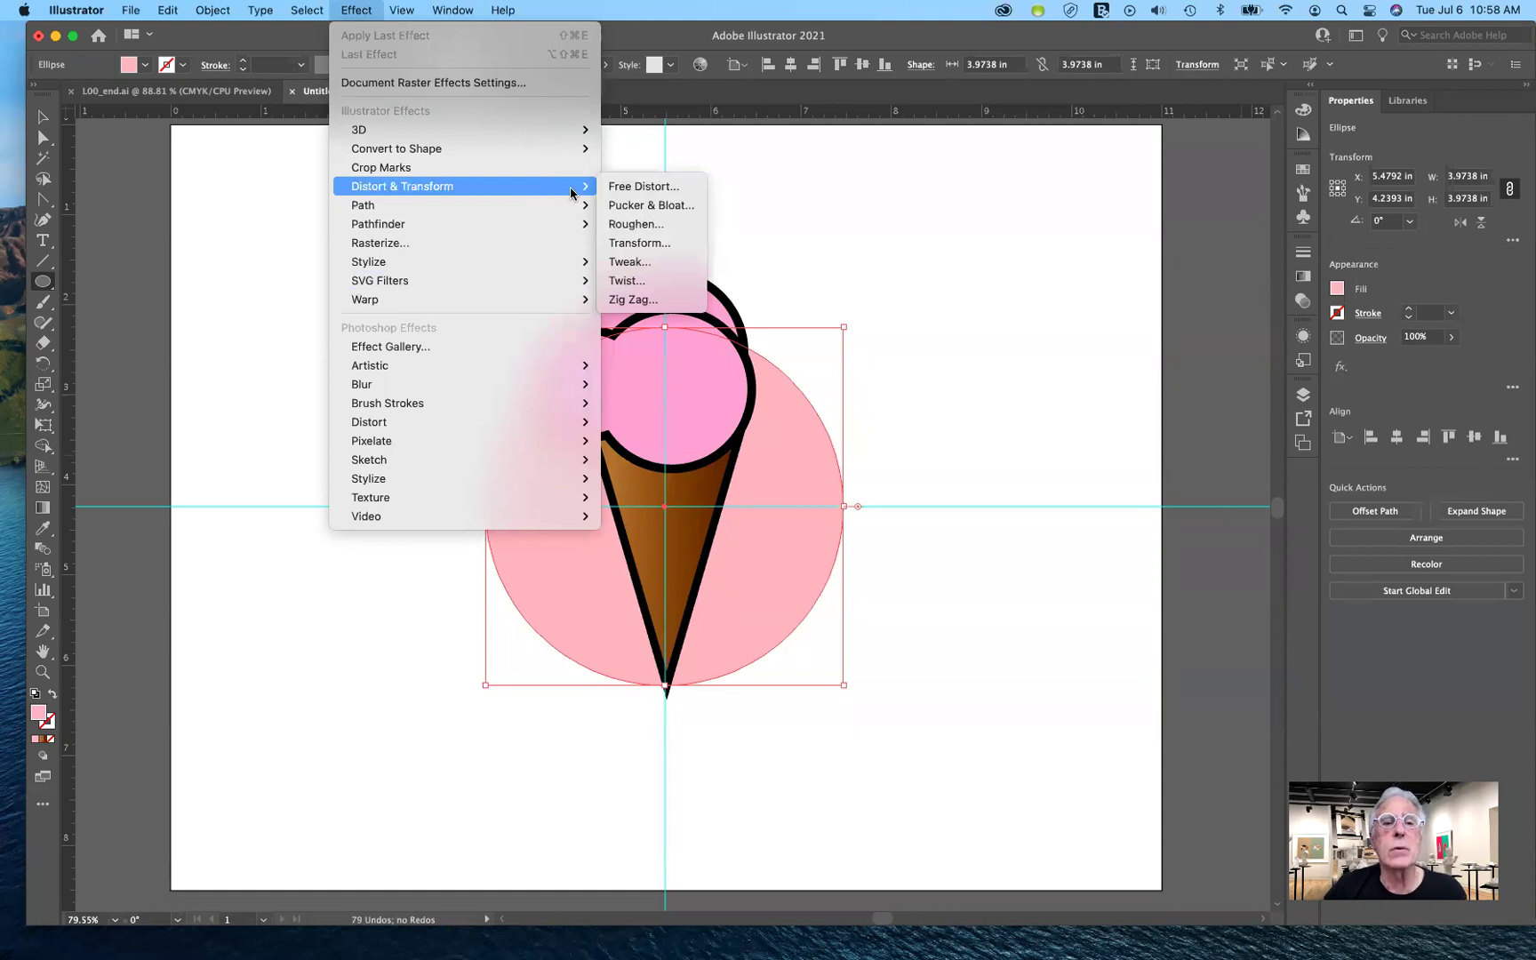
left_click(945, 414)
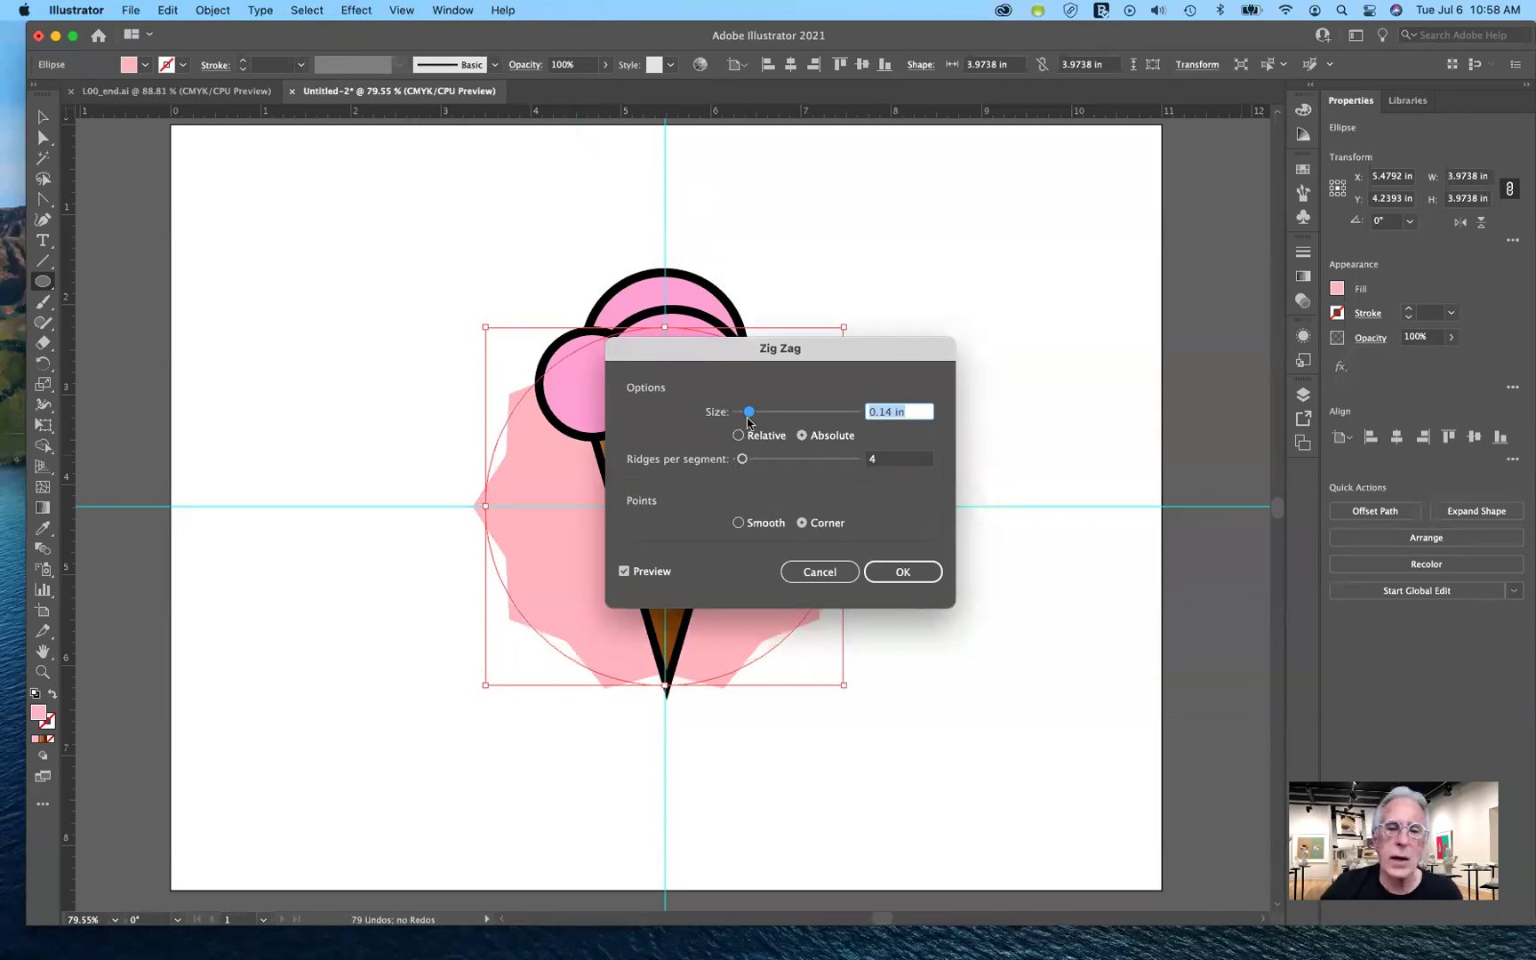
mouse_move(743, 461)
left_mouse_down()
mouse_move(775, 463)
mouse_move(752, 465)
left_mouse_up()
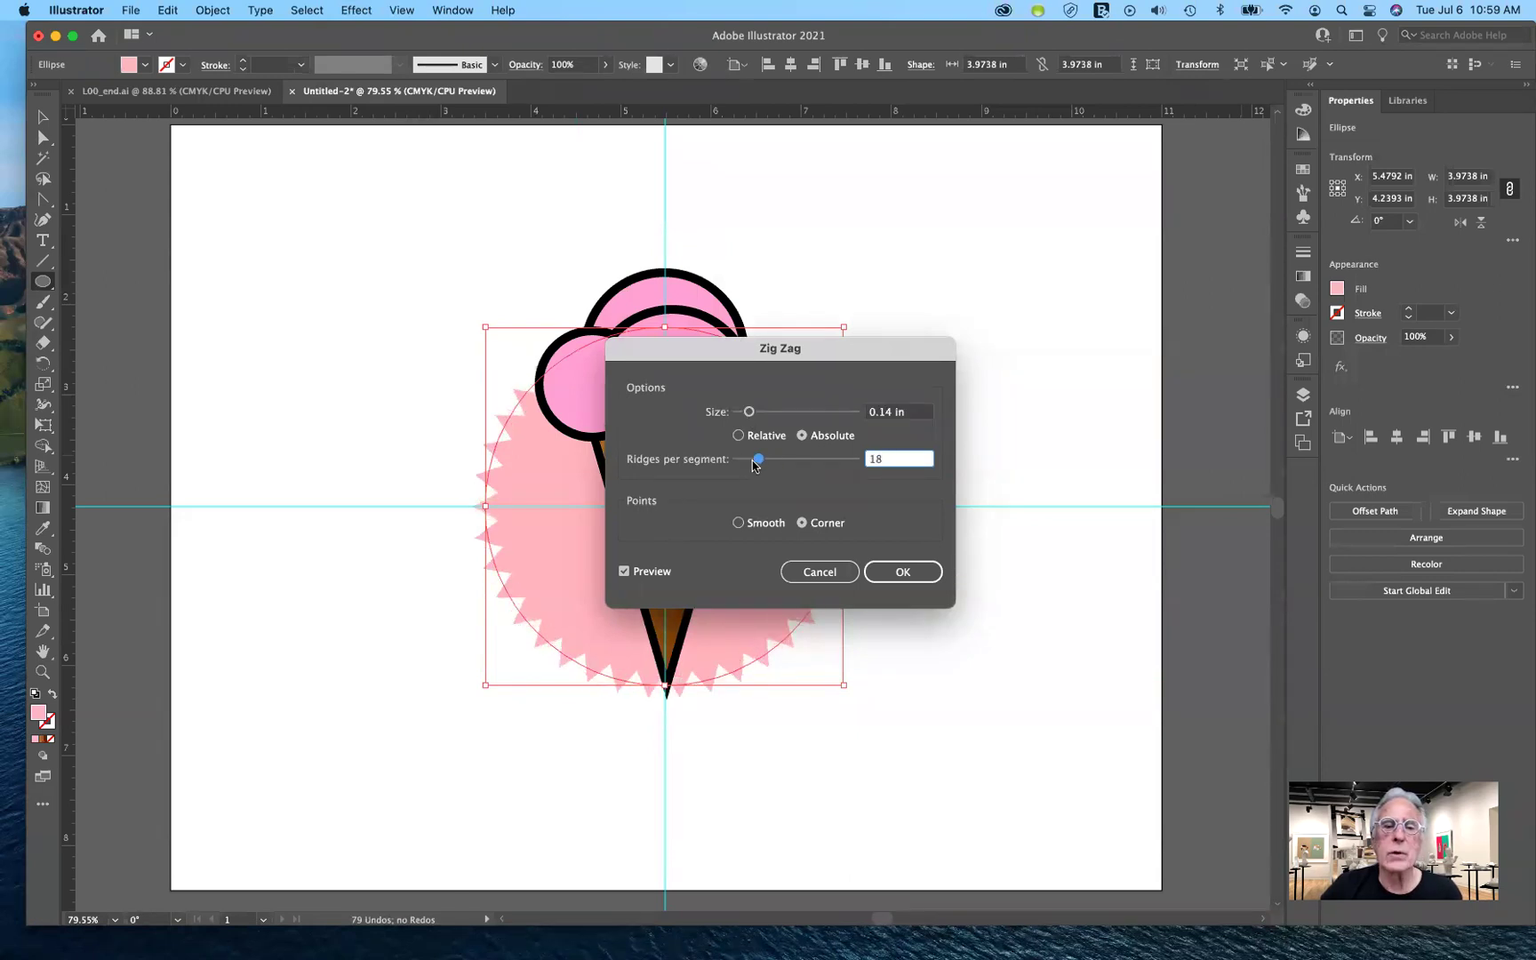
left_click(905, 573)
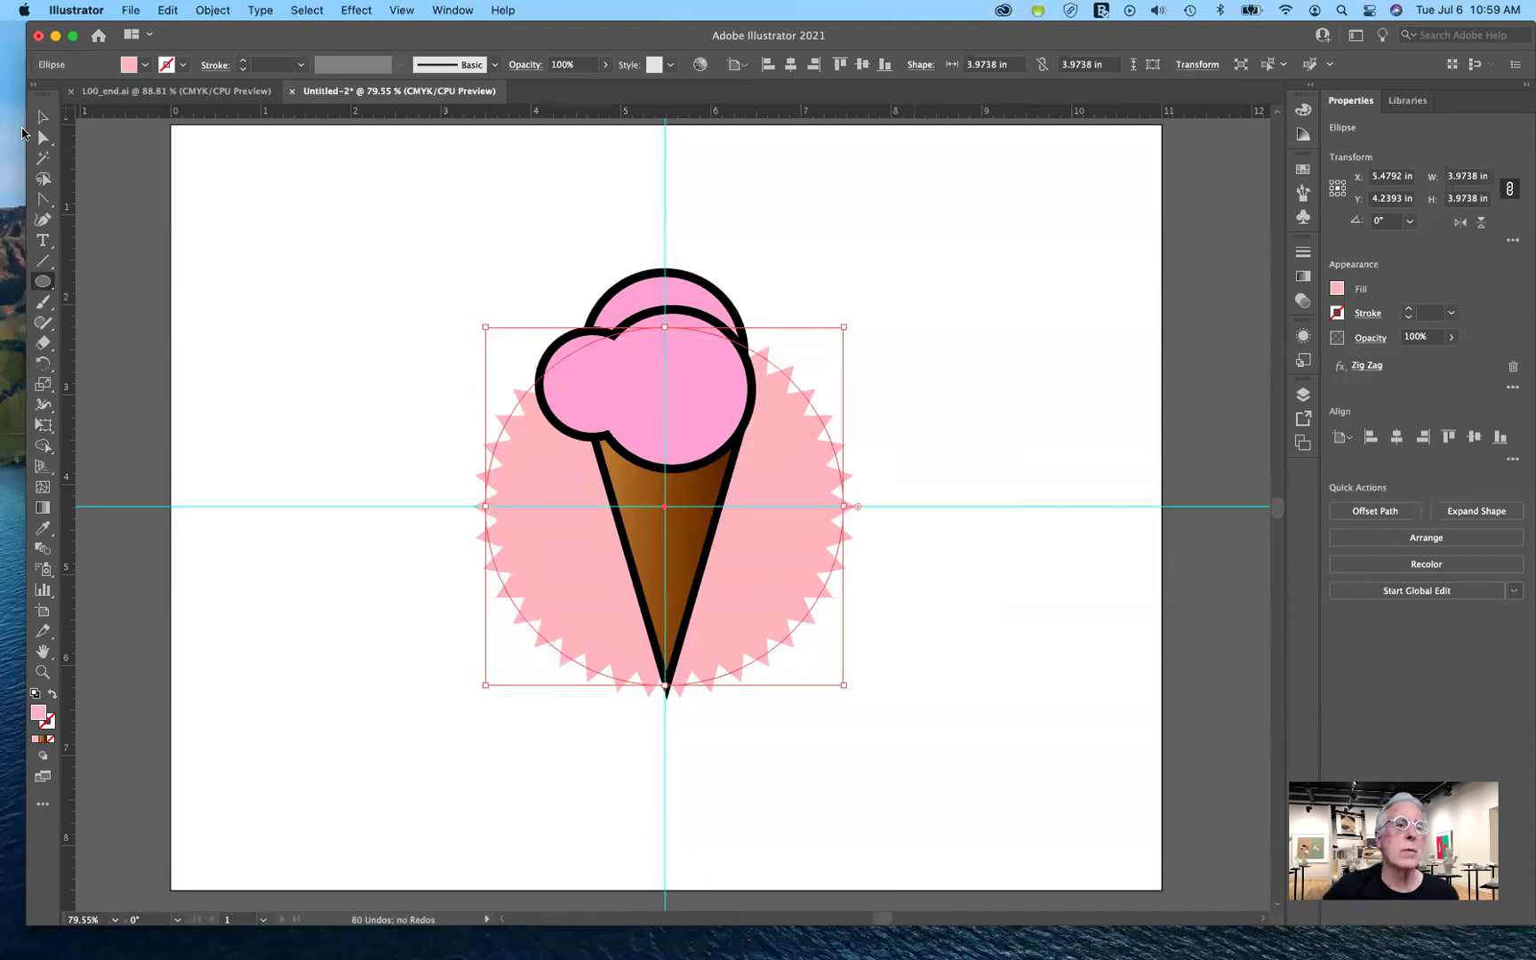
left_click(43, 283)
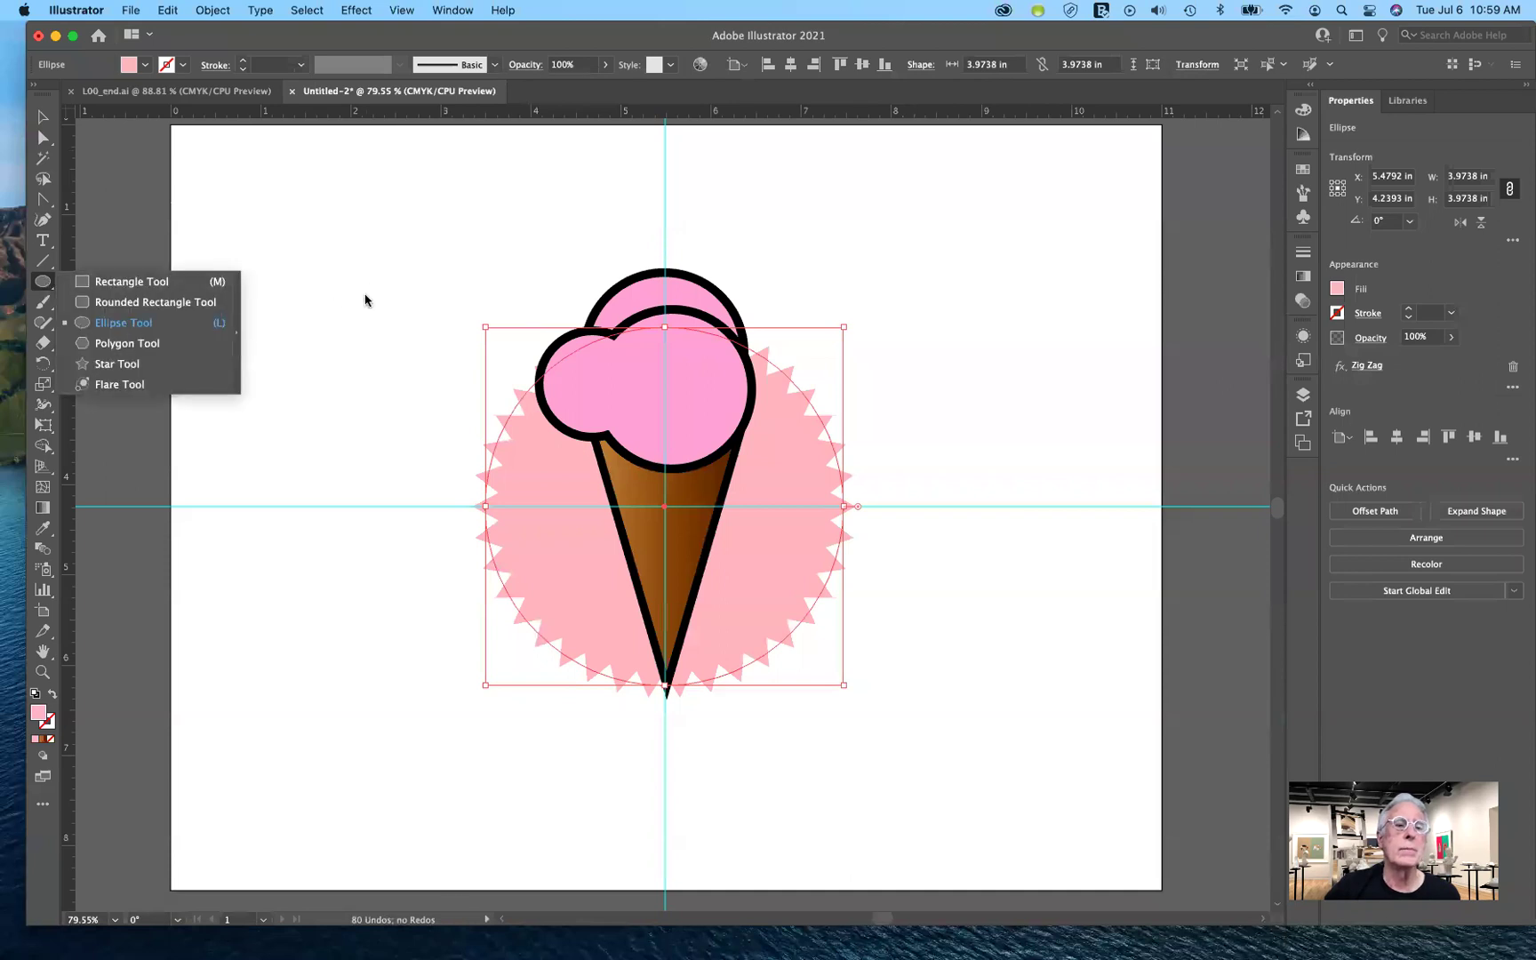
left_click(764, 560)
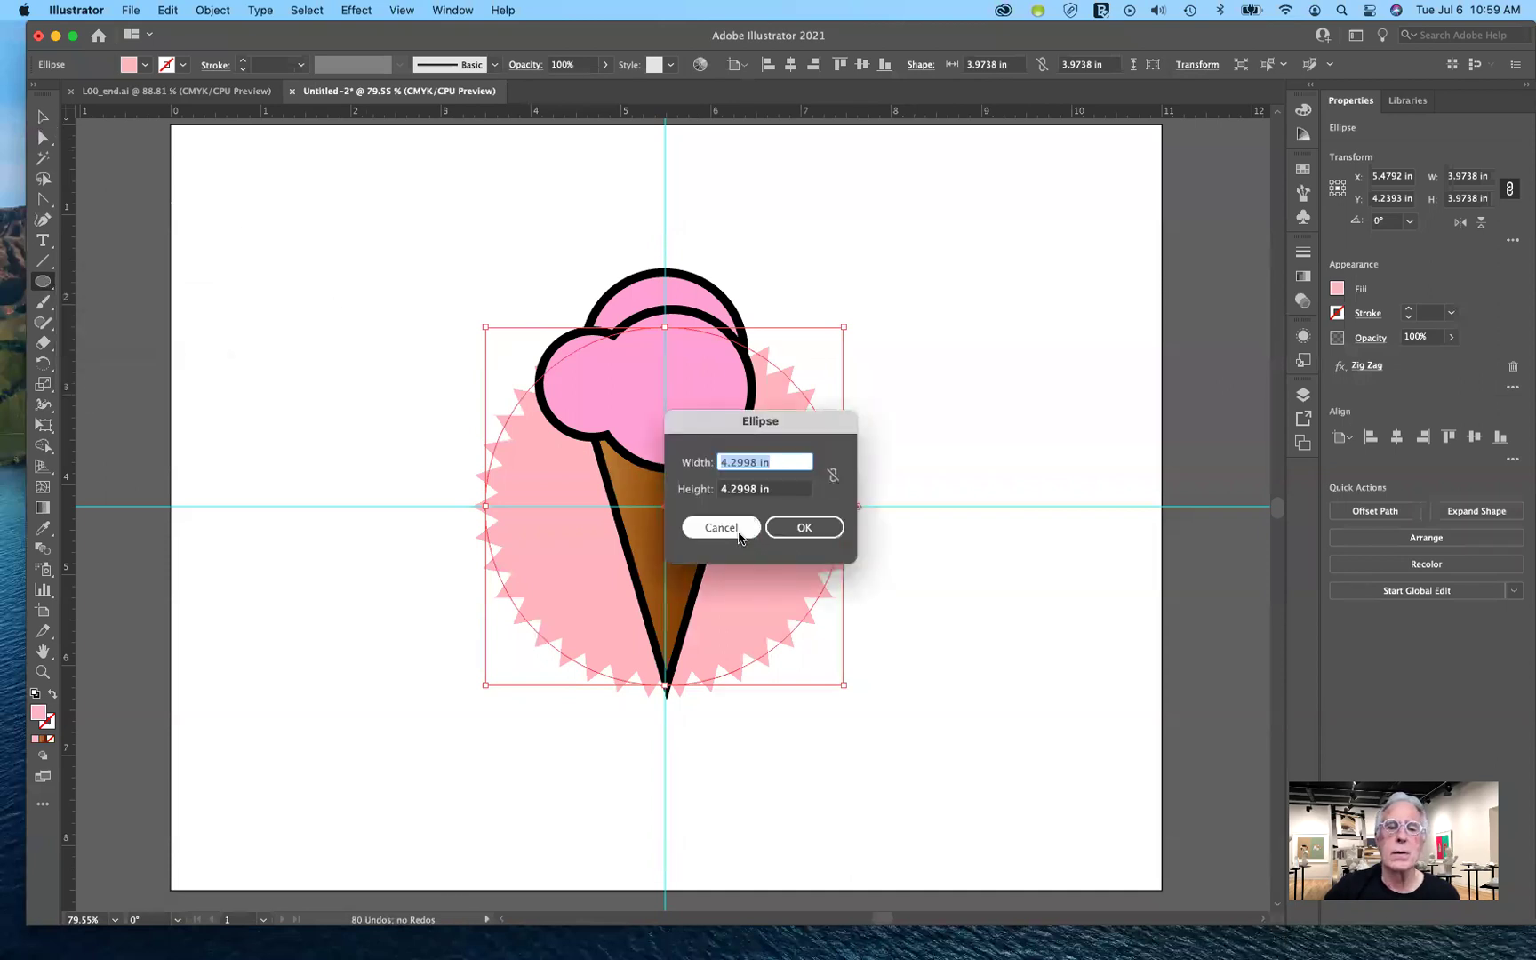
key("Escape")
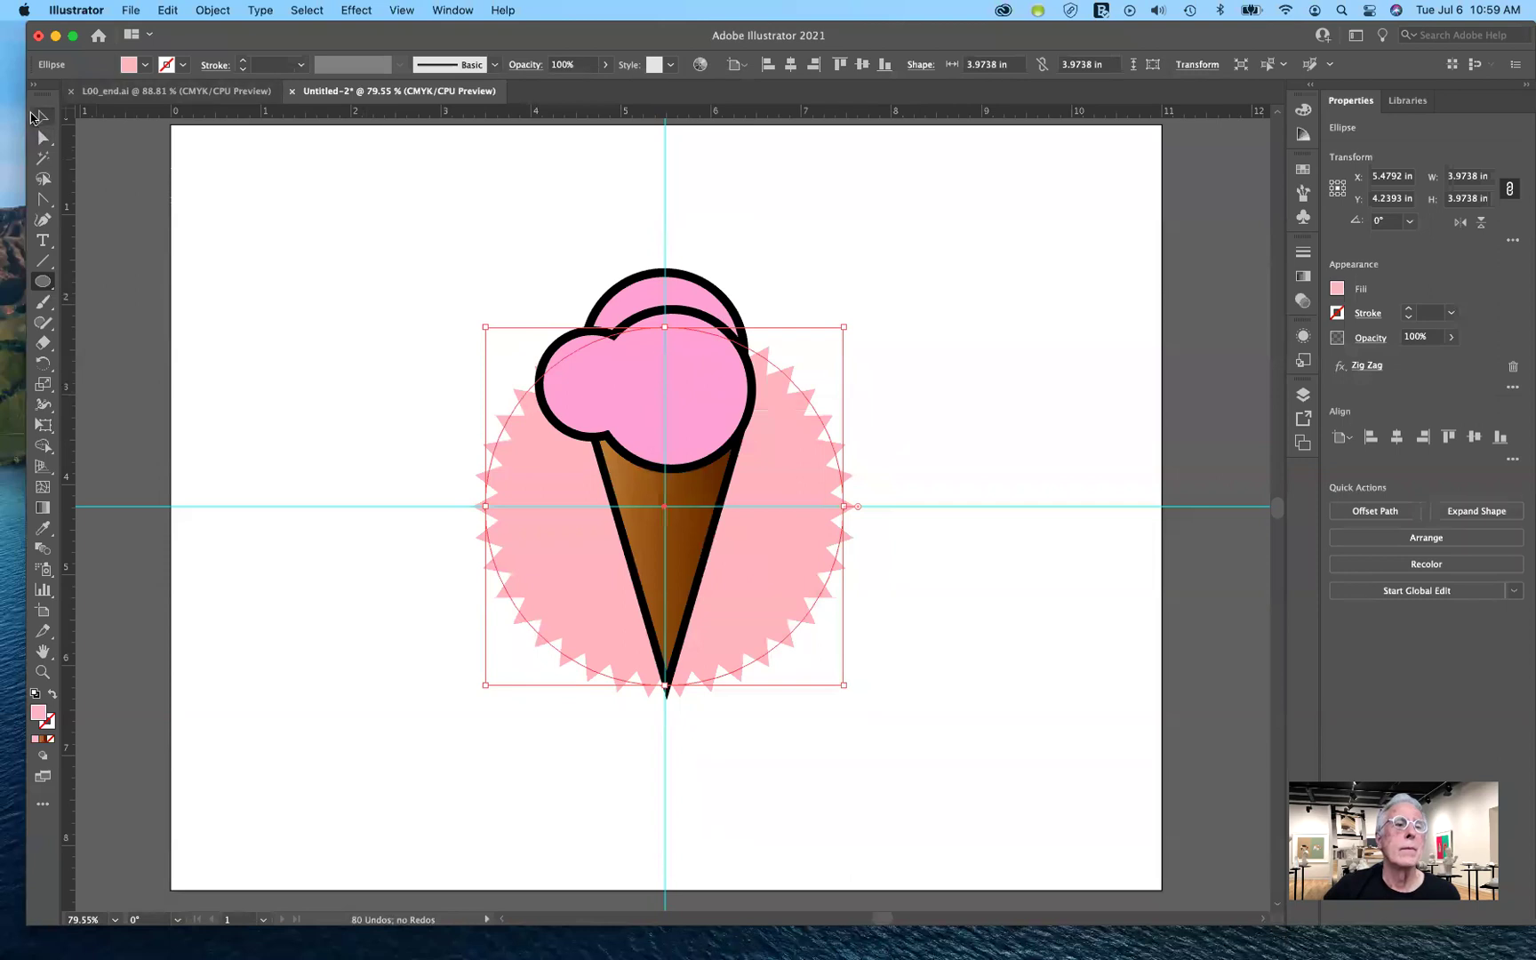
left_click(42, 281)
left_click(42, 281)
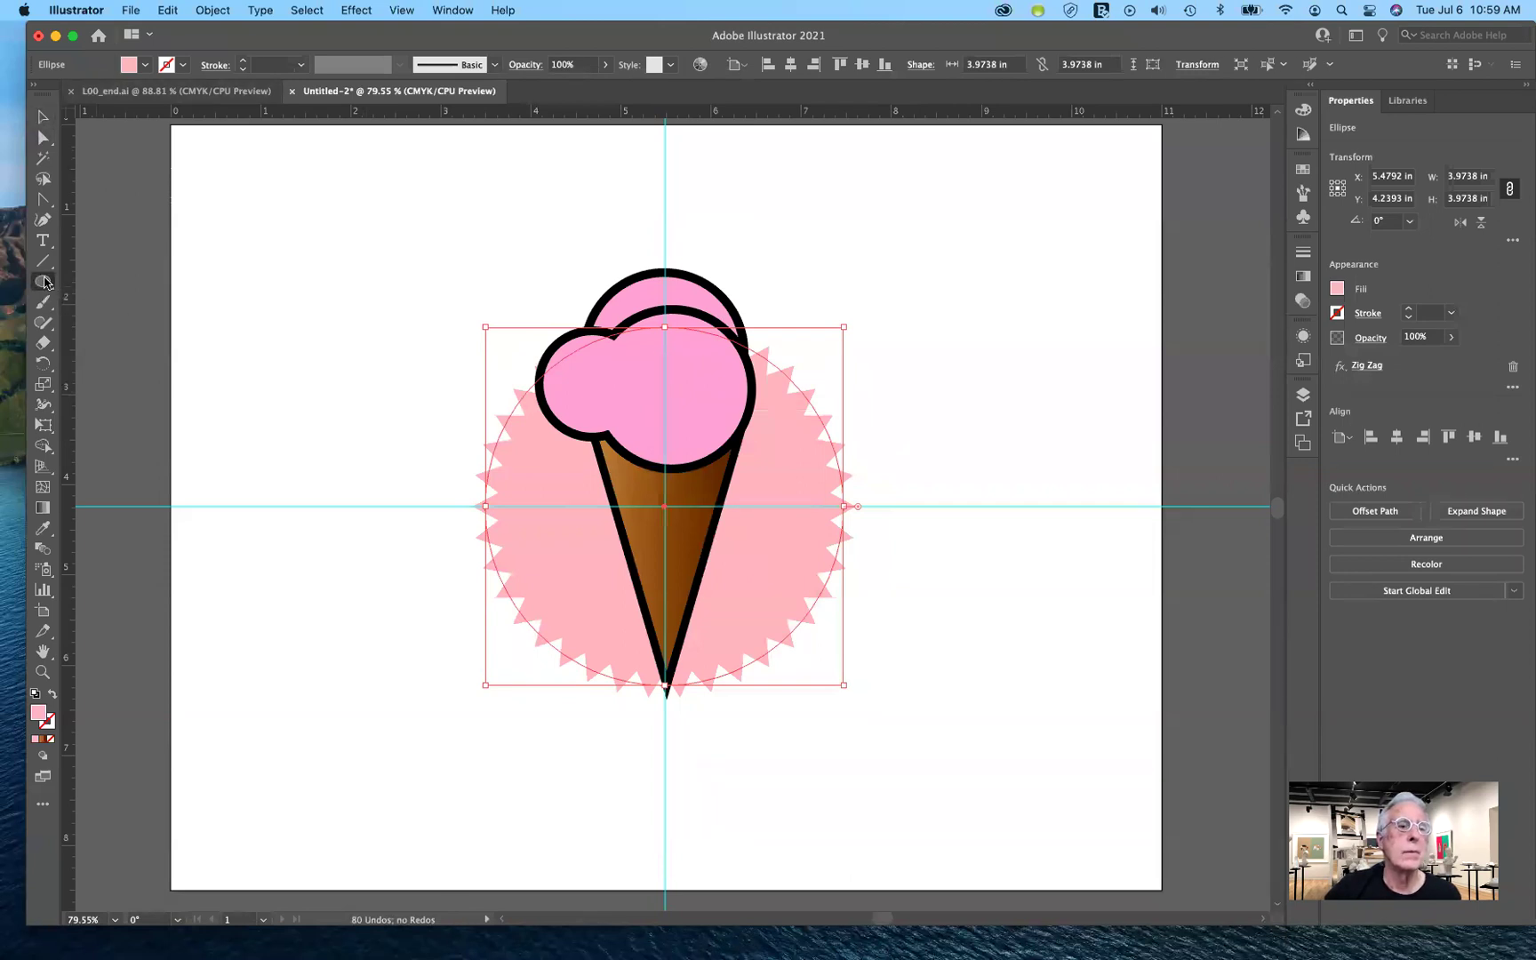
- Draw a rectangle about 0.95 in wide and 0.34 in high in the empty area above and left of the ice cream cone
left_click_drag(46, 281, 213, 277)
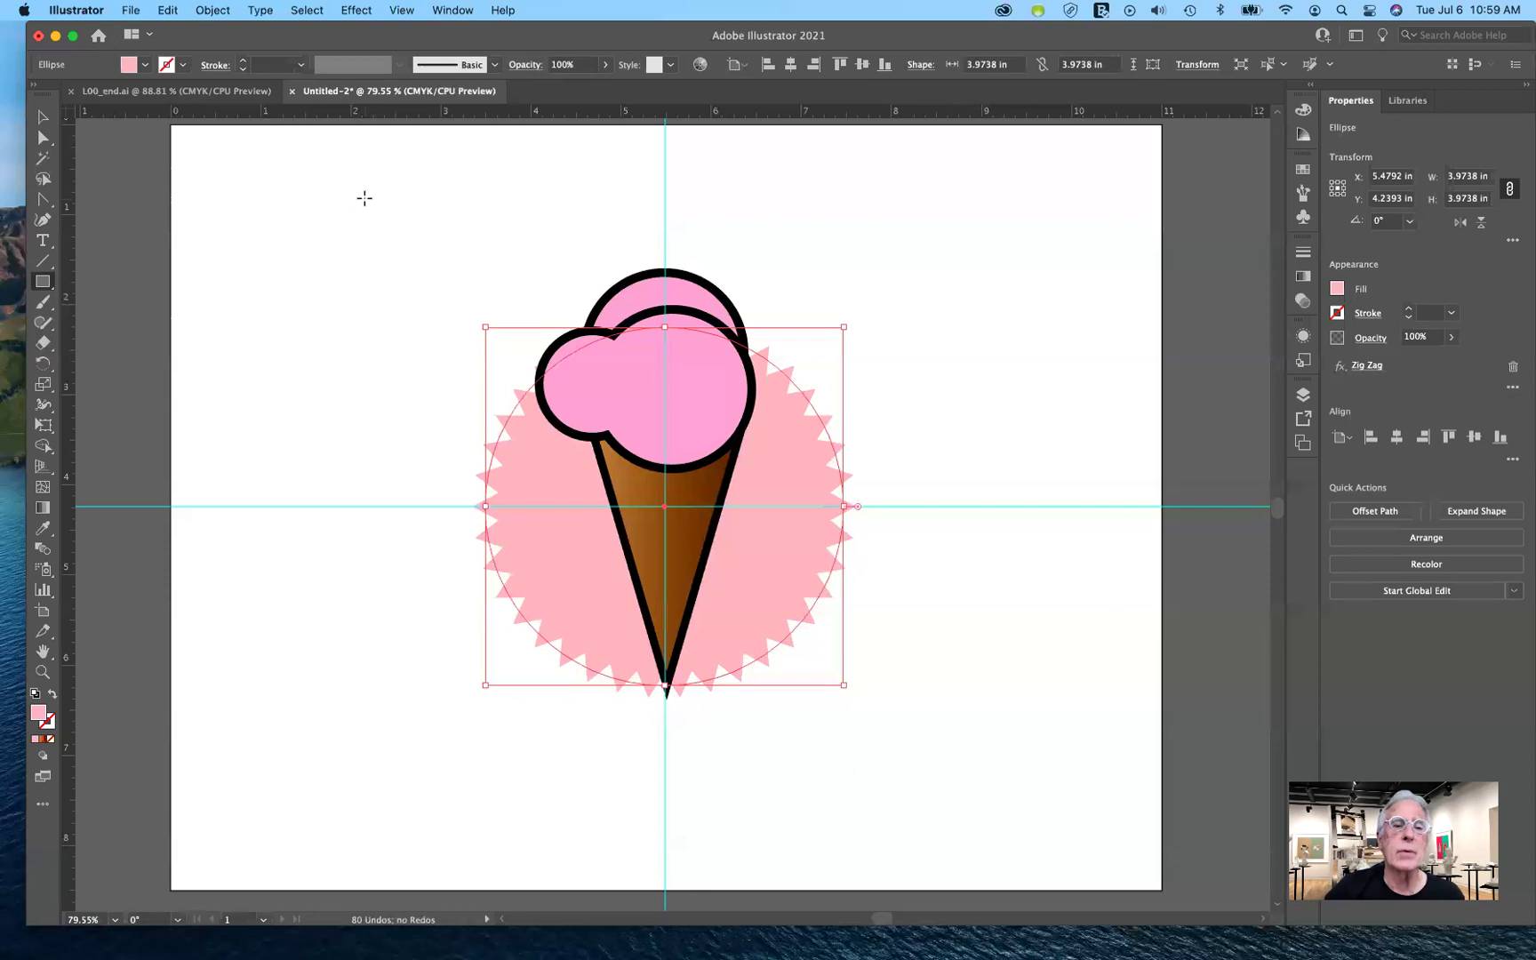
left_click(42, 116)
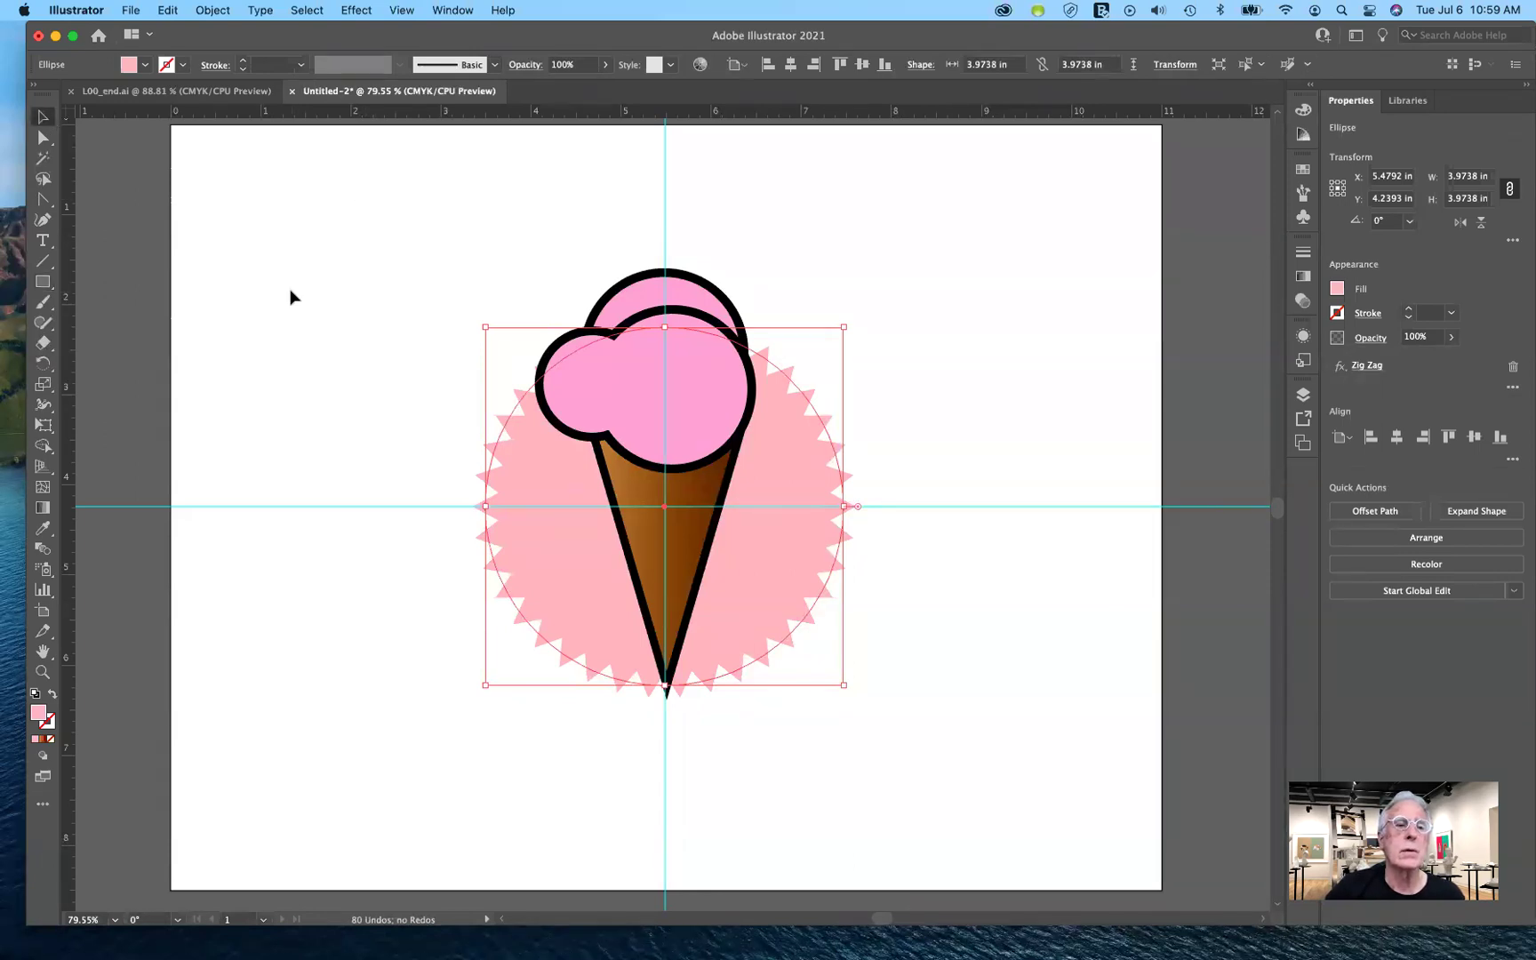
left_click(232, 226)
left_click(42, 281)
mouse_move(290, 226)
left_mouse_down()
mouse_move(391, 247)
mouse_move(376, 258)
left_mouse_up()
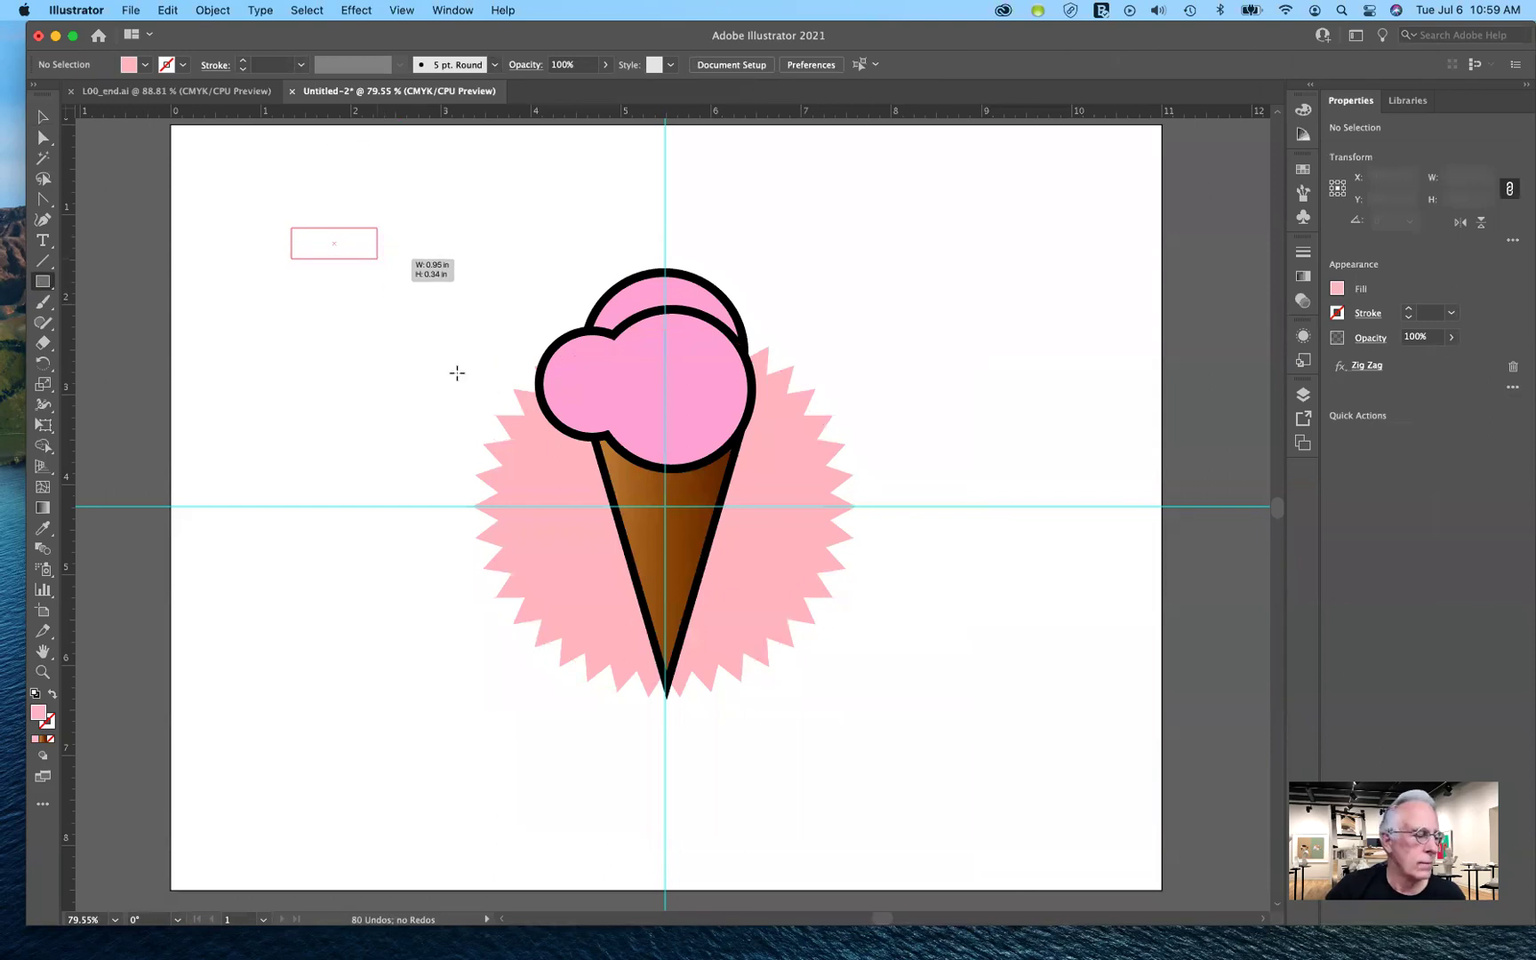
left_click_drag(457, 373, 456, 371)
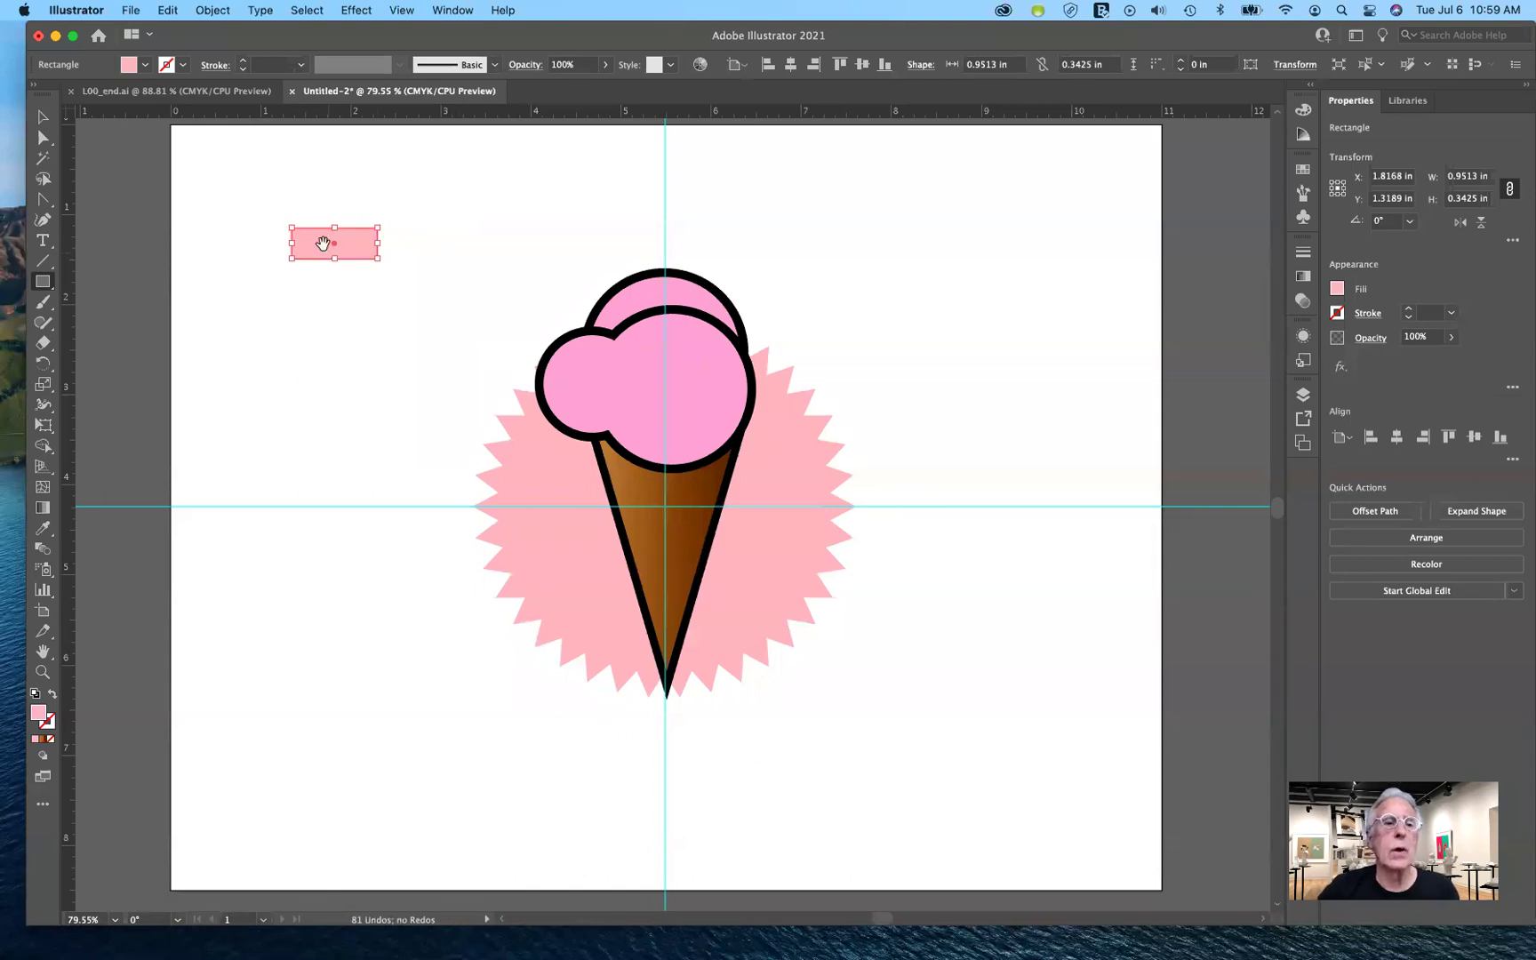
- Round the rectangle's corners fully into a pill shape and narrow it around its center to about 0.55 in wide
left_click(347, 252, "super")
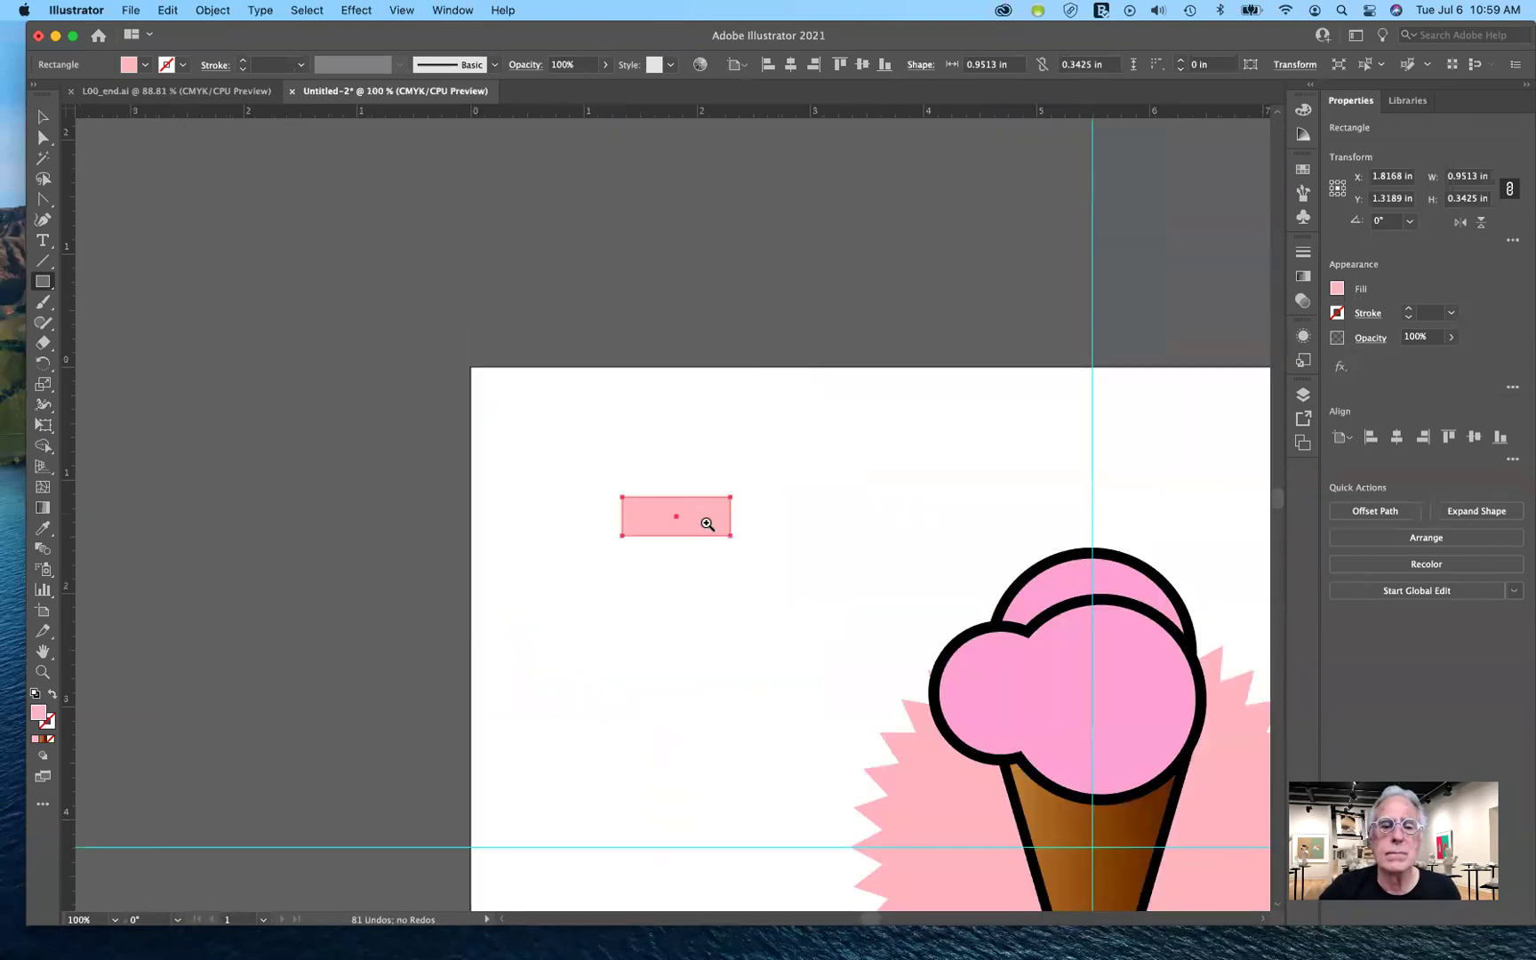
left_click(708, 524, "super")
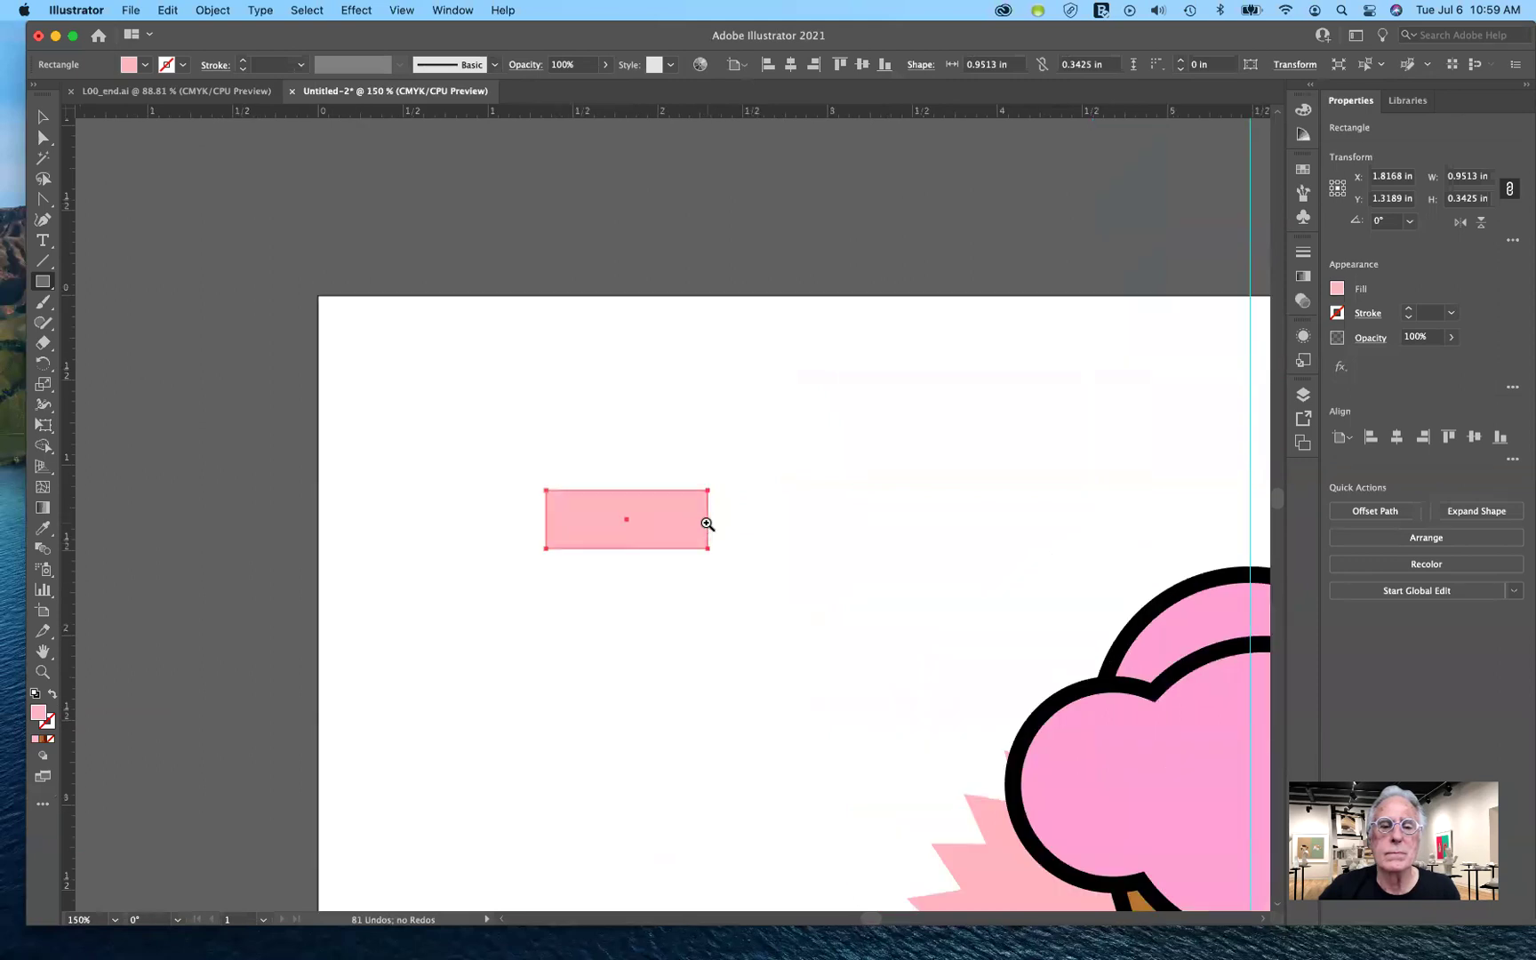
left_click(649, 519, "super")
key("super+equal")
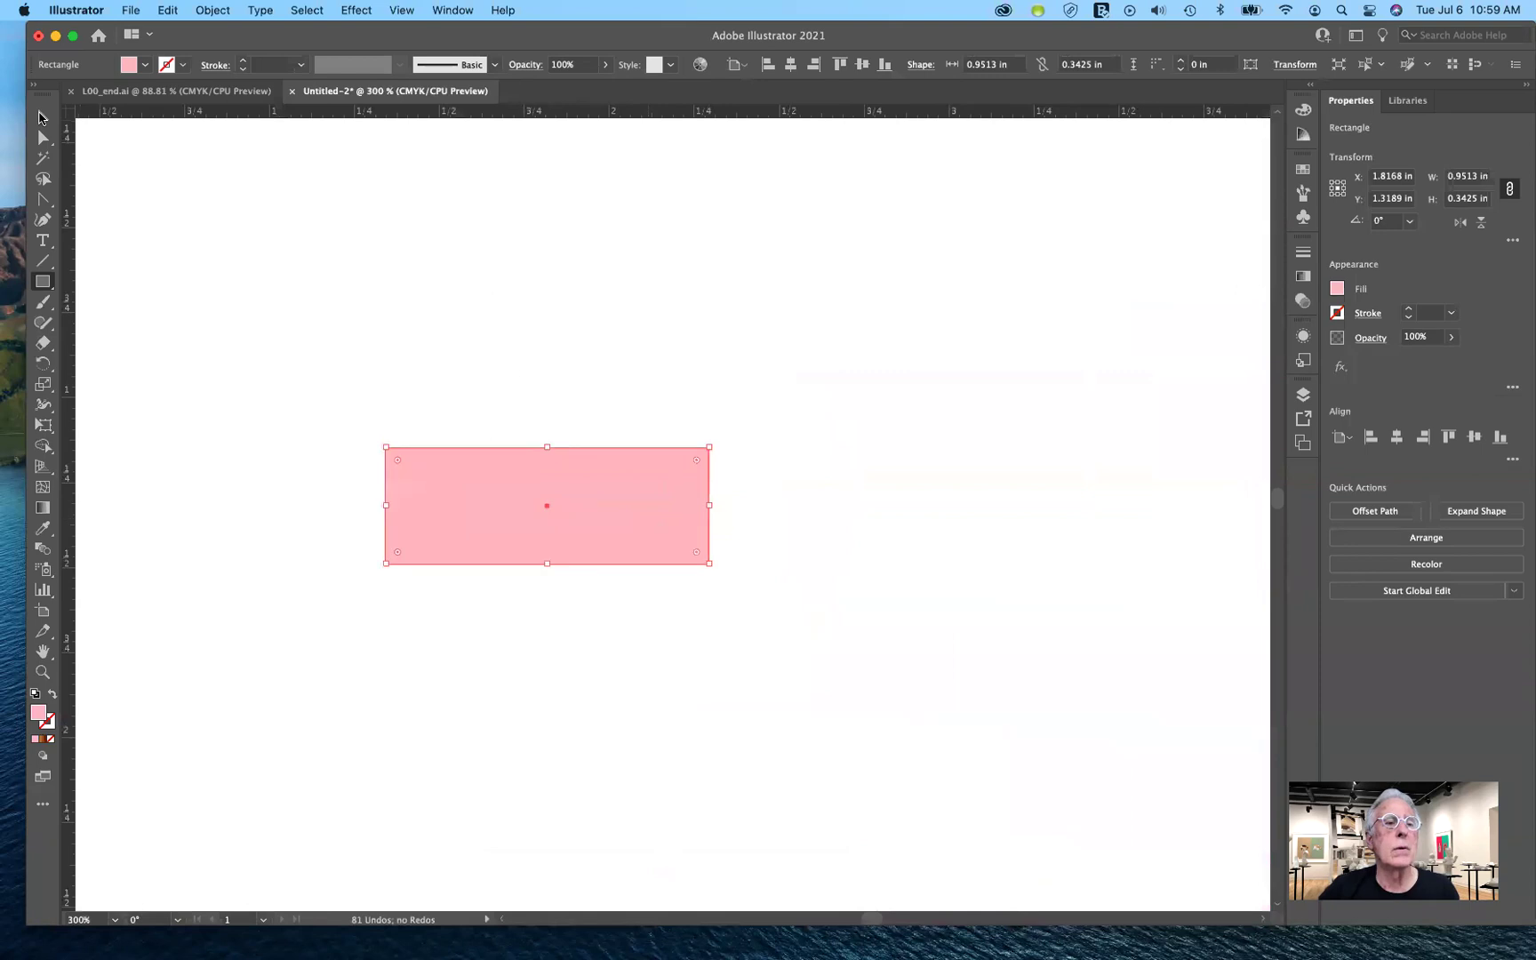
left_click(44, 125)
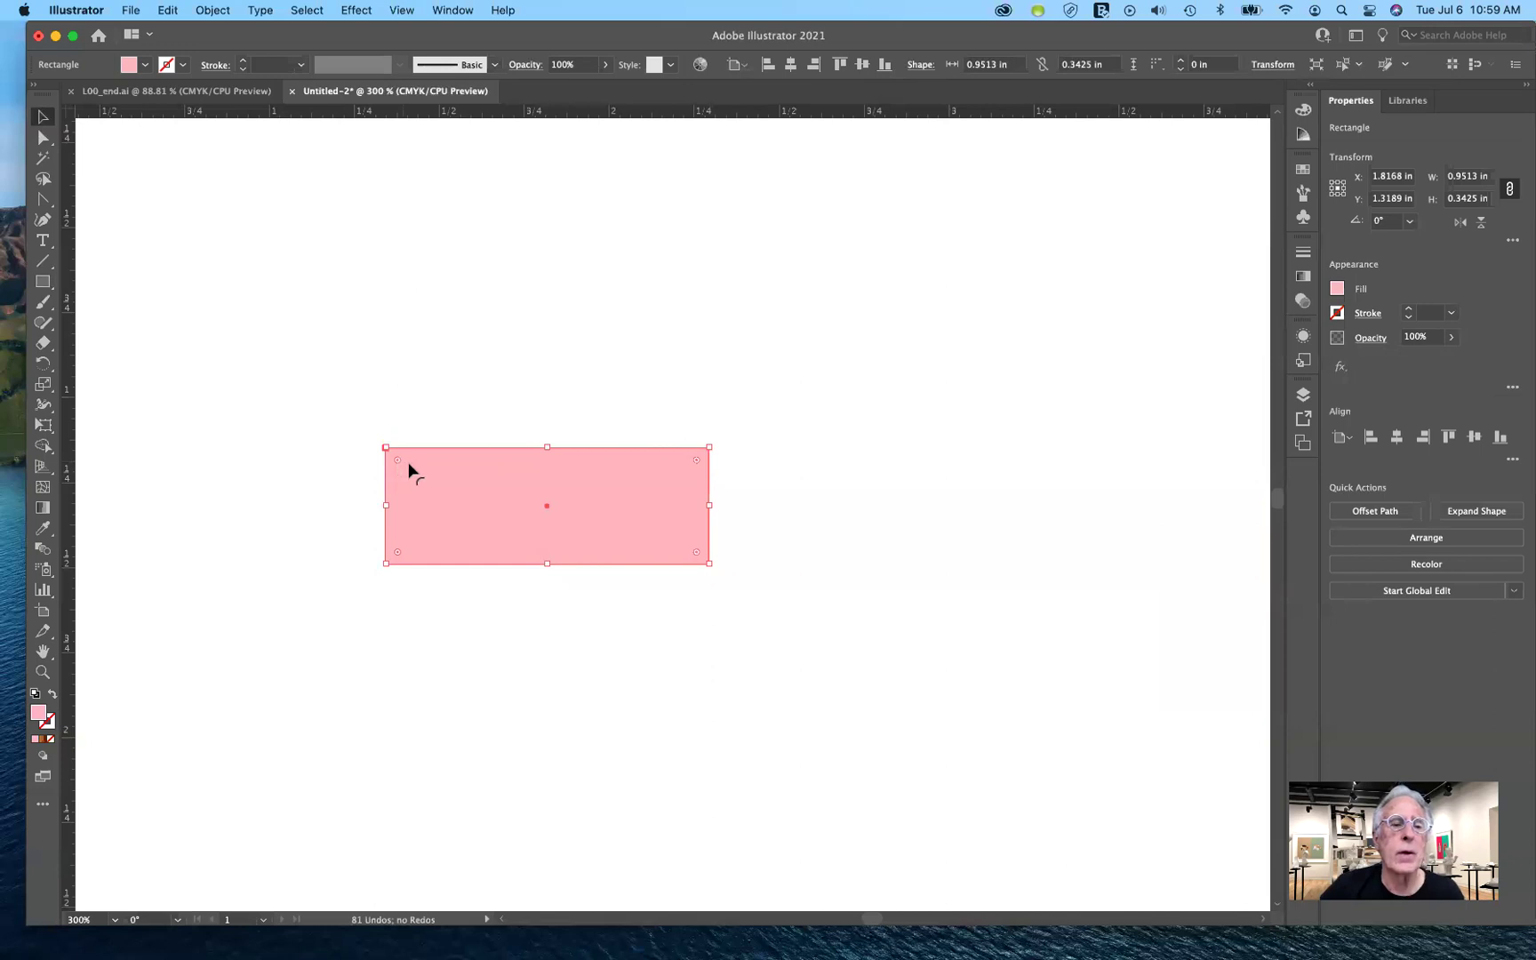
left_click_drag(414, 466, 604, 642)
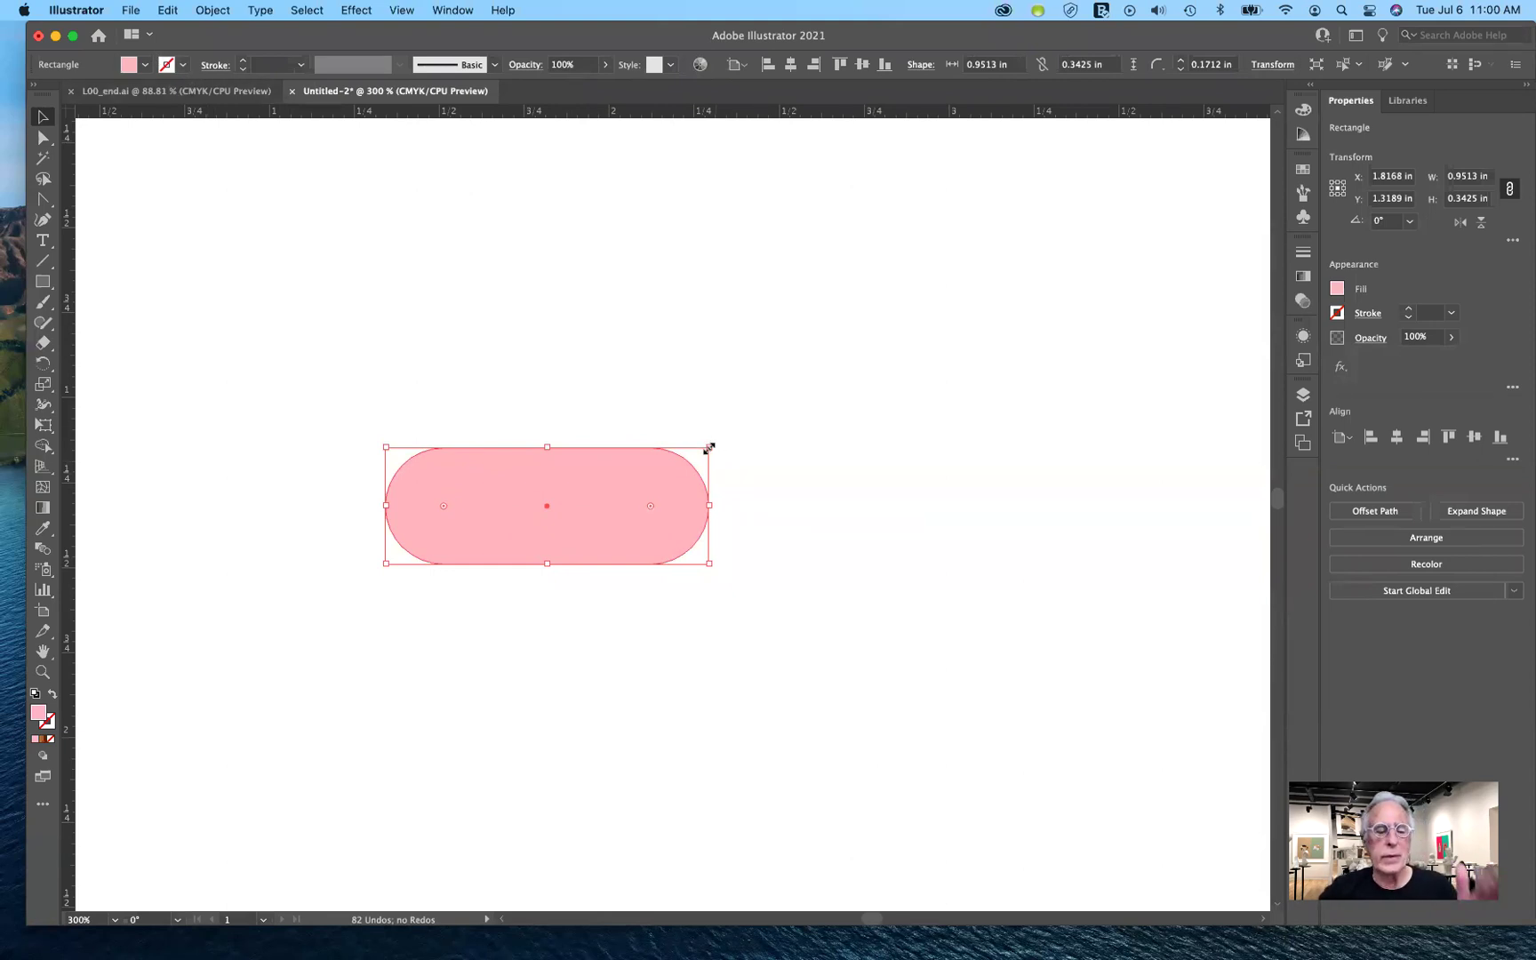
left_click_drag(709, 447, 664, 473)
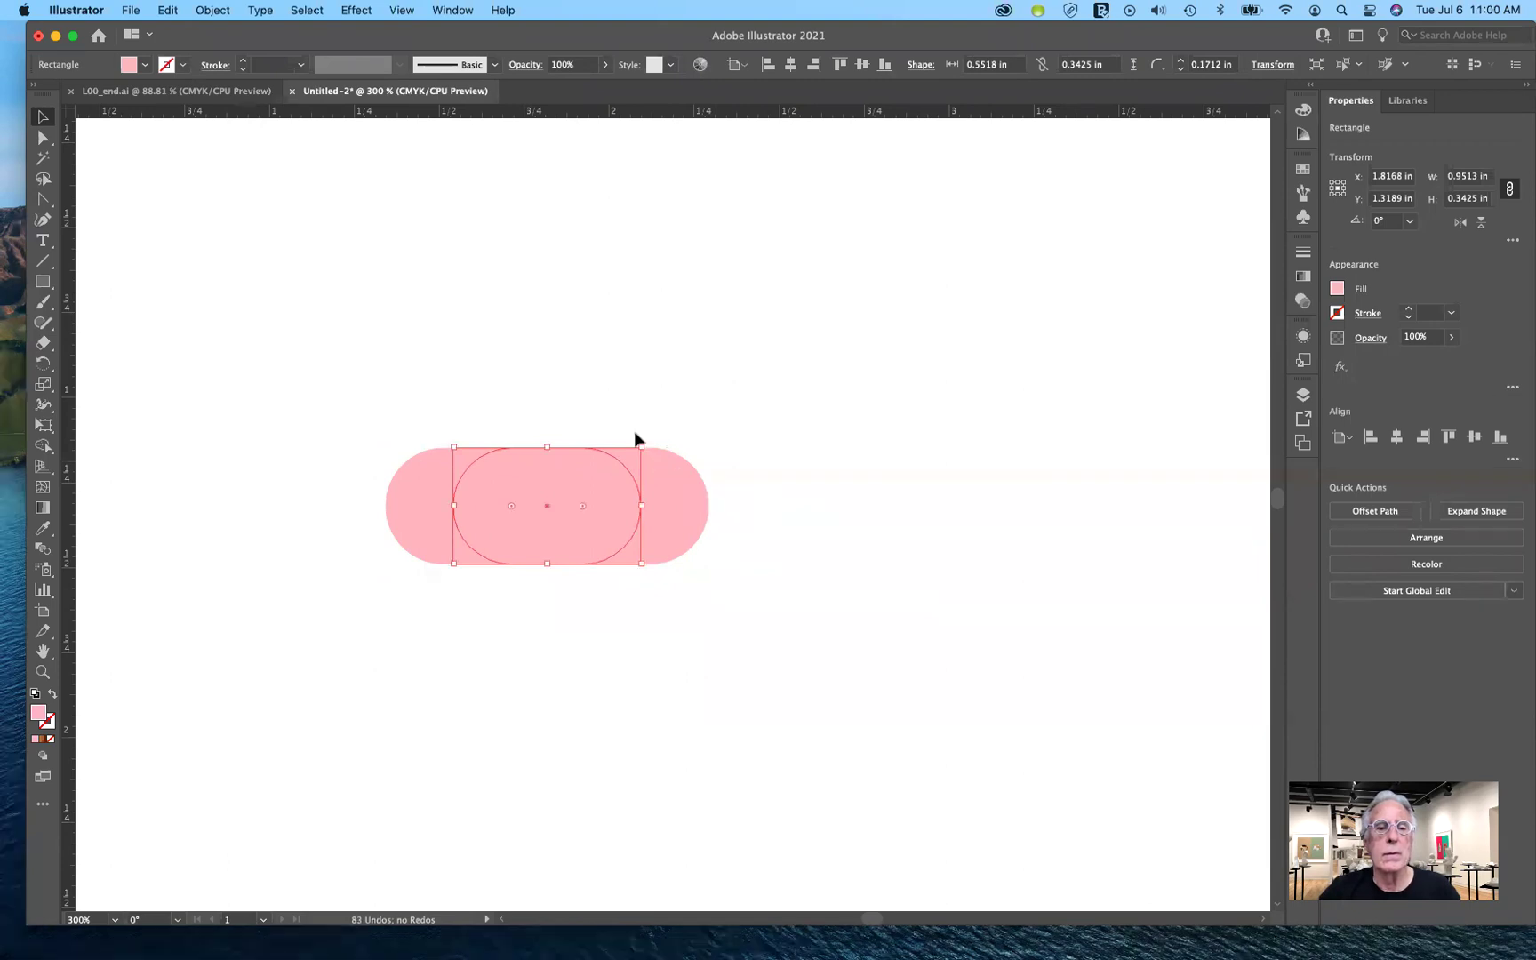
left_click_drag(550, 449, 703, 555)
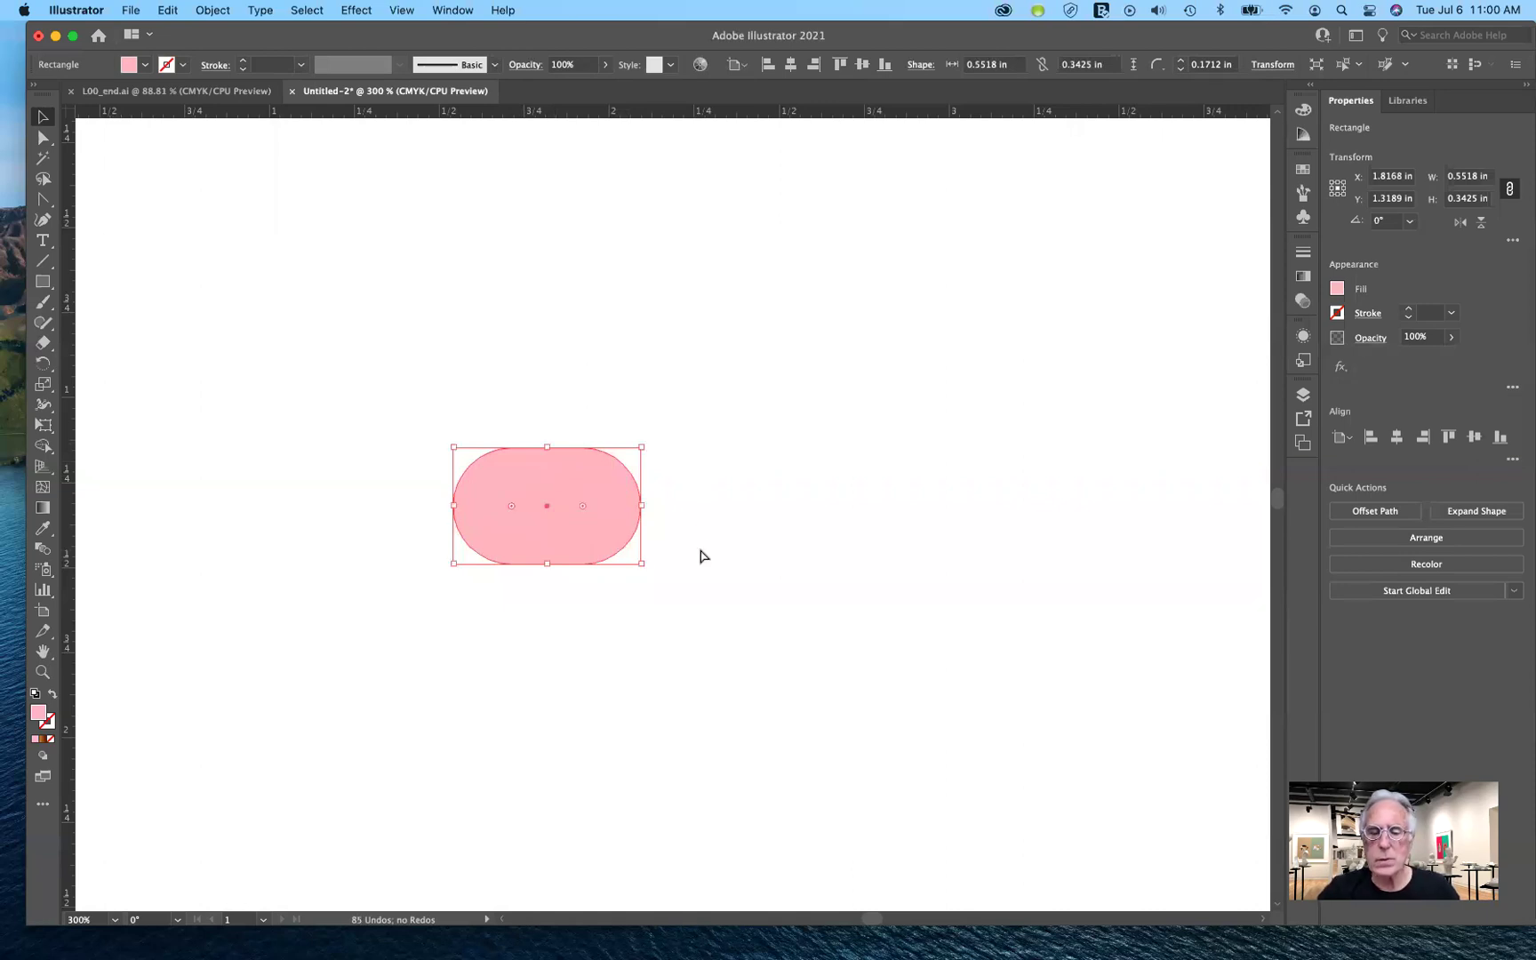
- Move the pink pill shape closer to the ice cream, to about X 2.52 in, Y 2.25 in
key("super+minus")
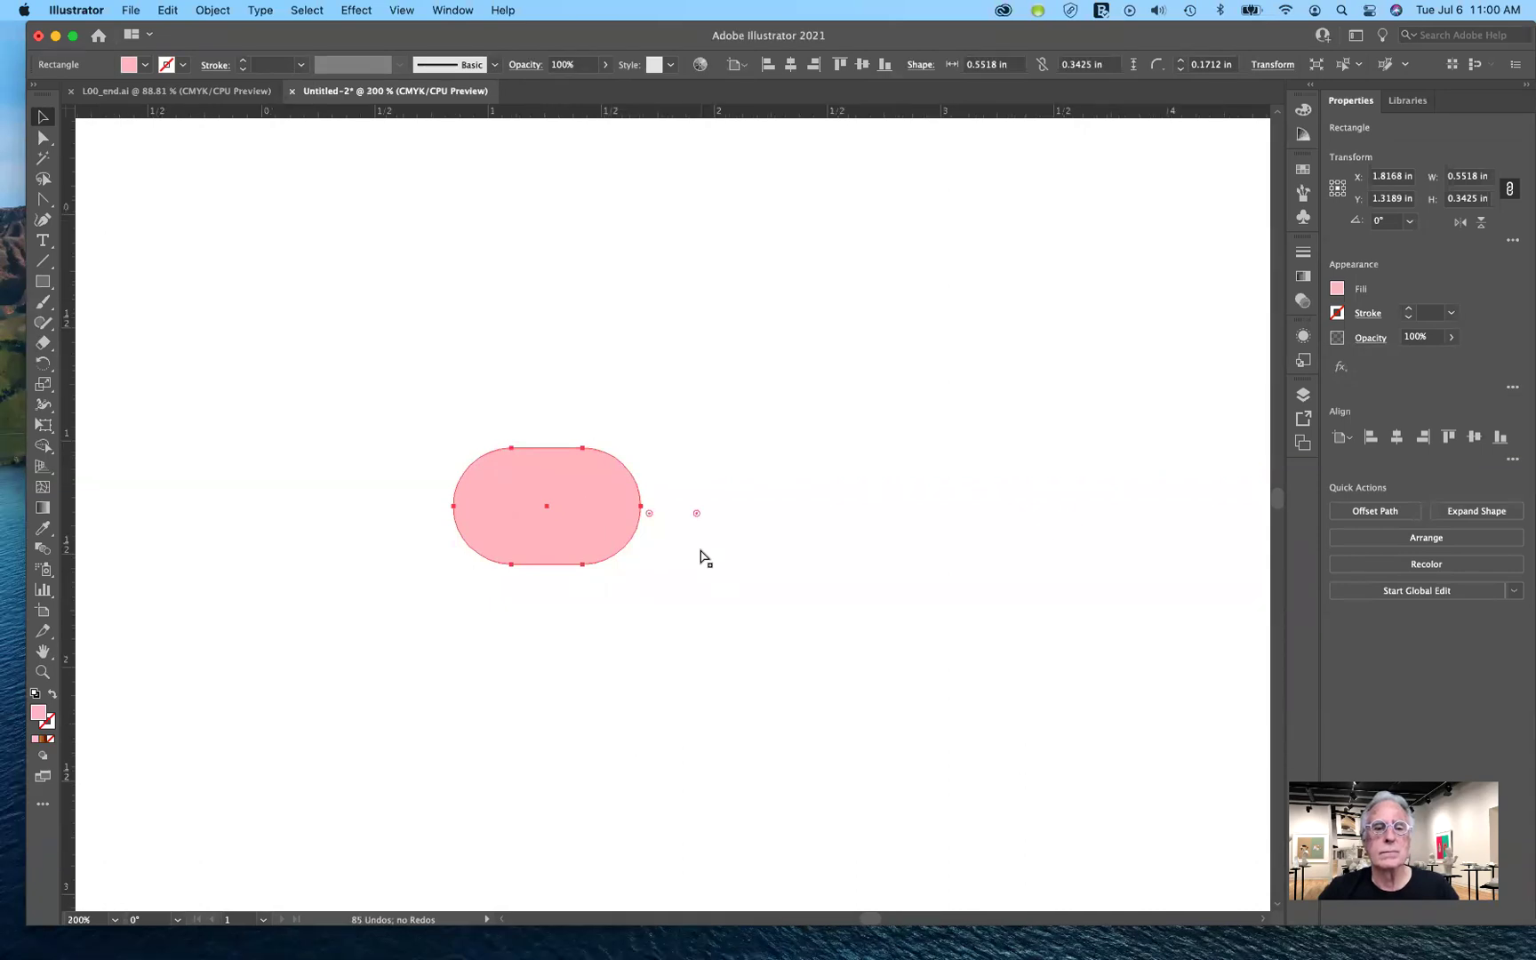
key("super+minus")
key("super+minus")
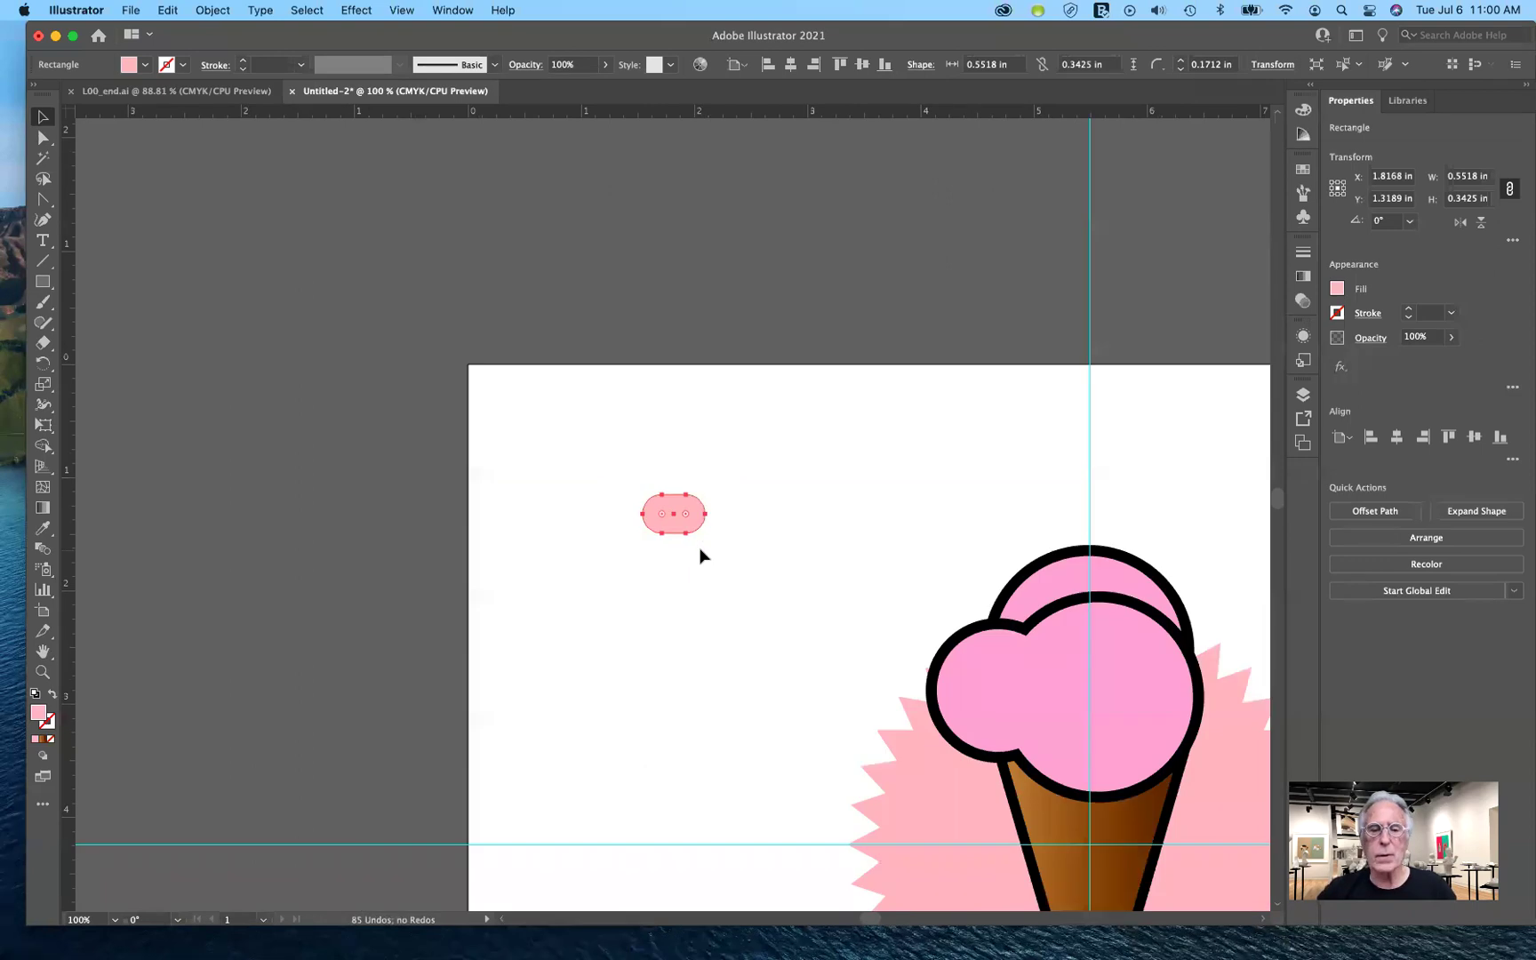
key("super+minus")
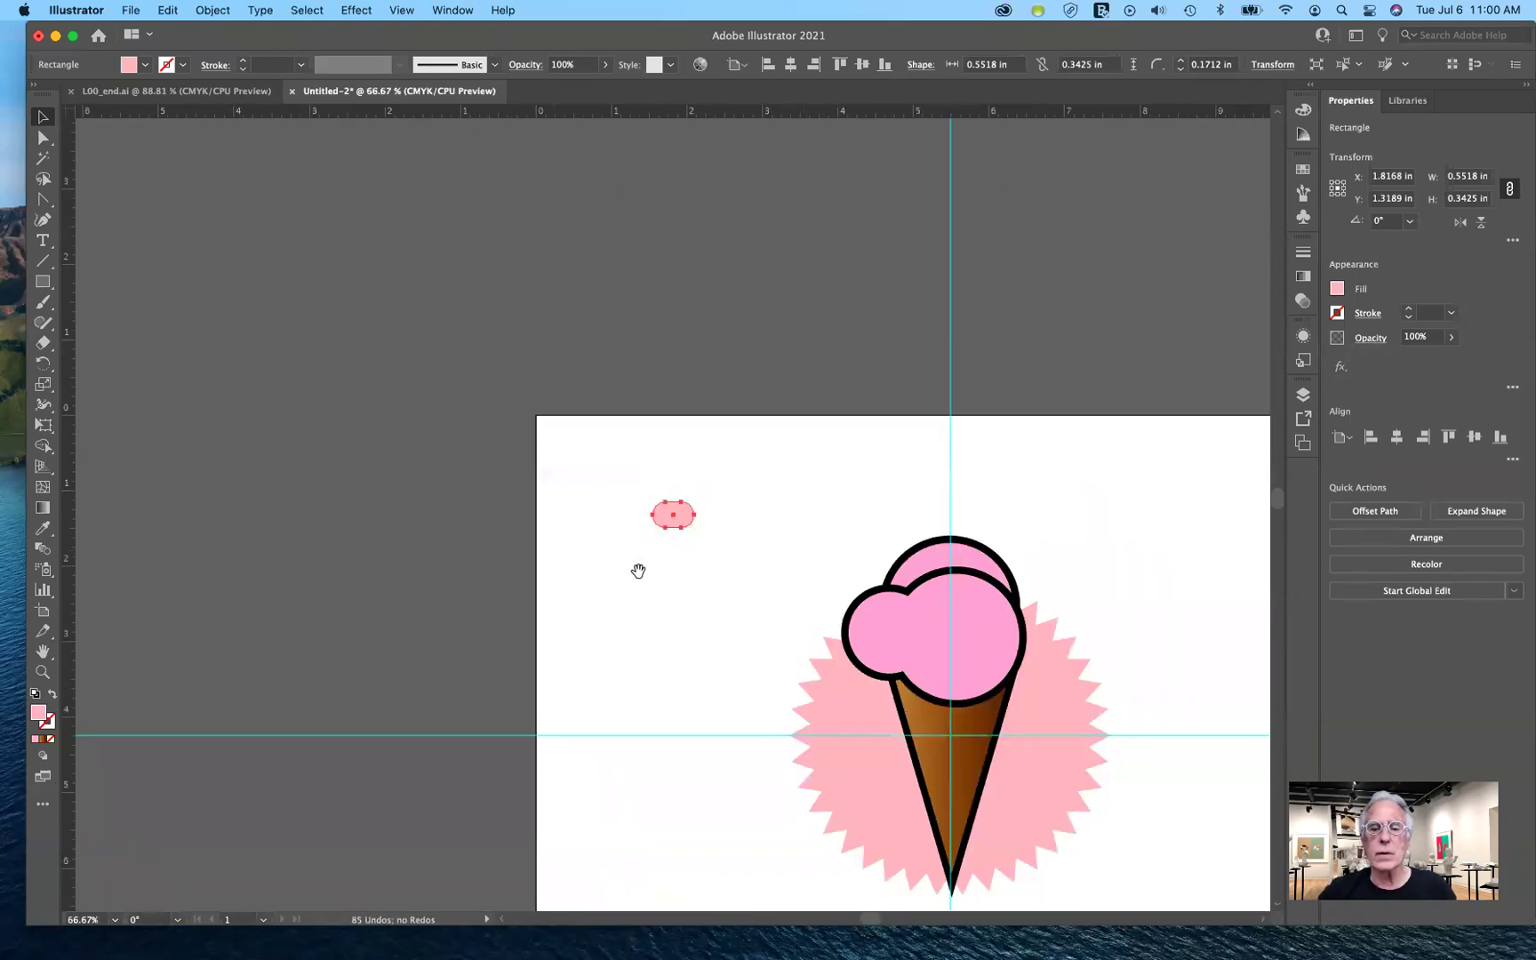
left_click(660, 601)
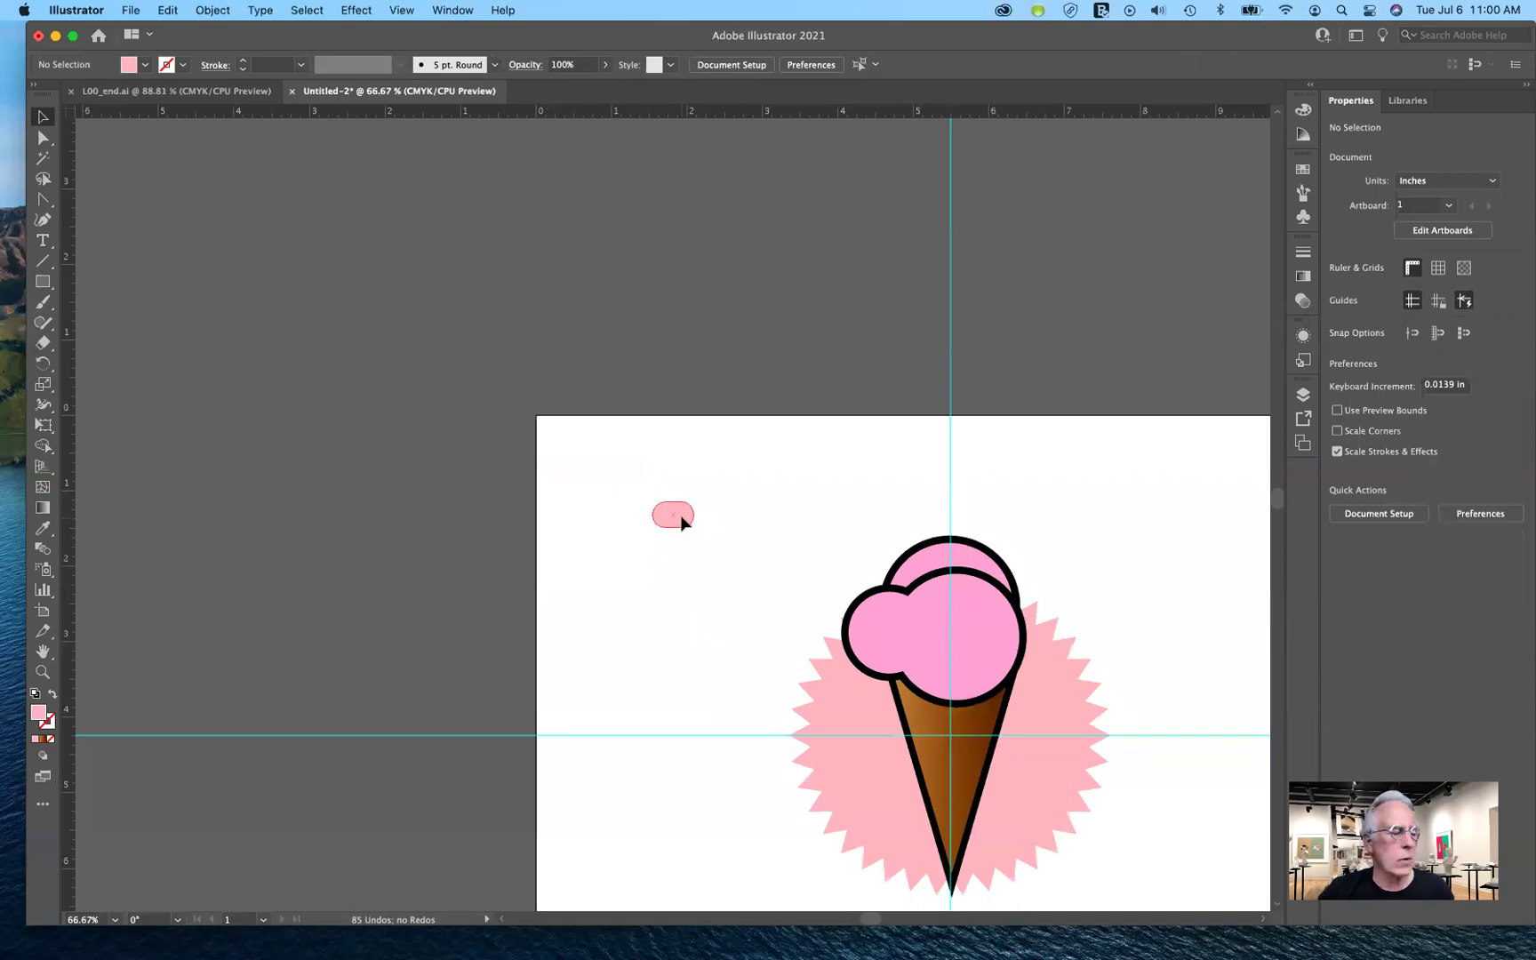
left_click(683, 523)
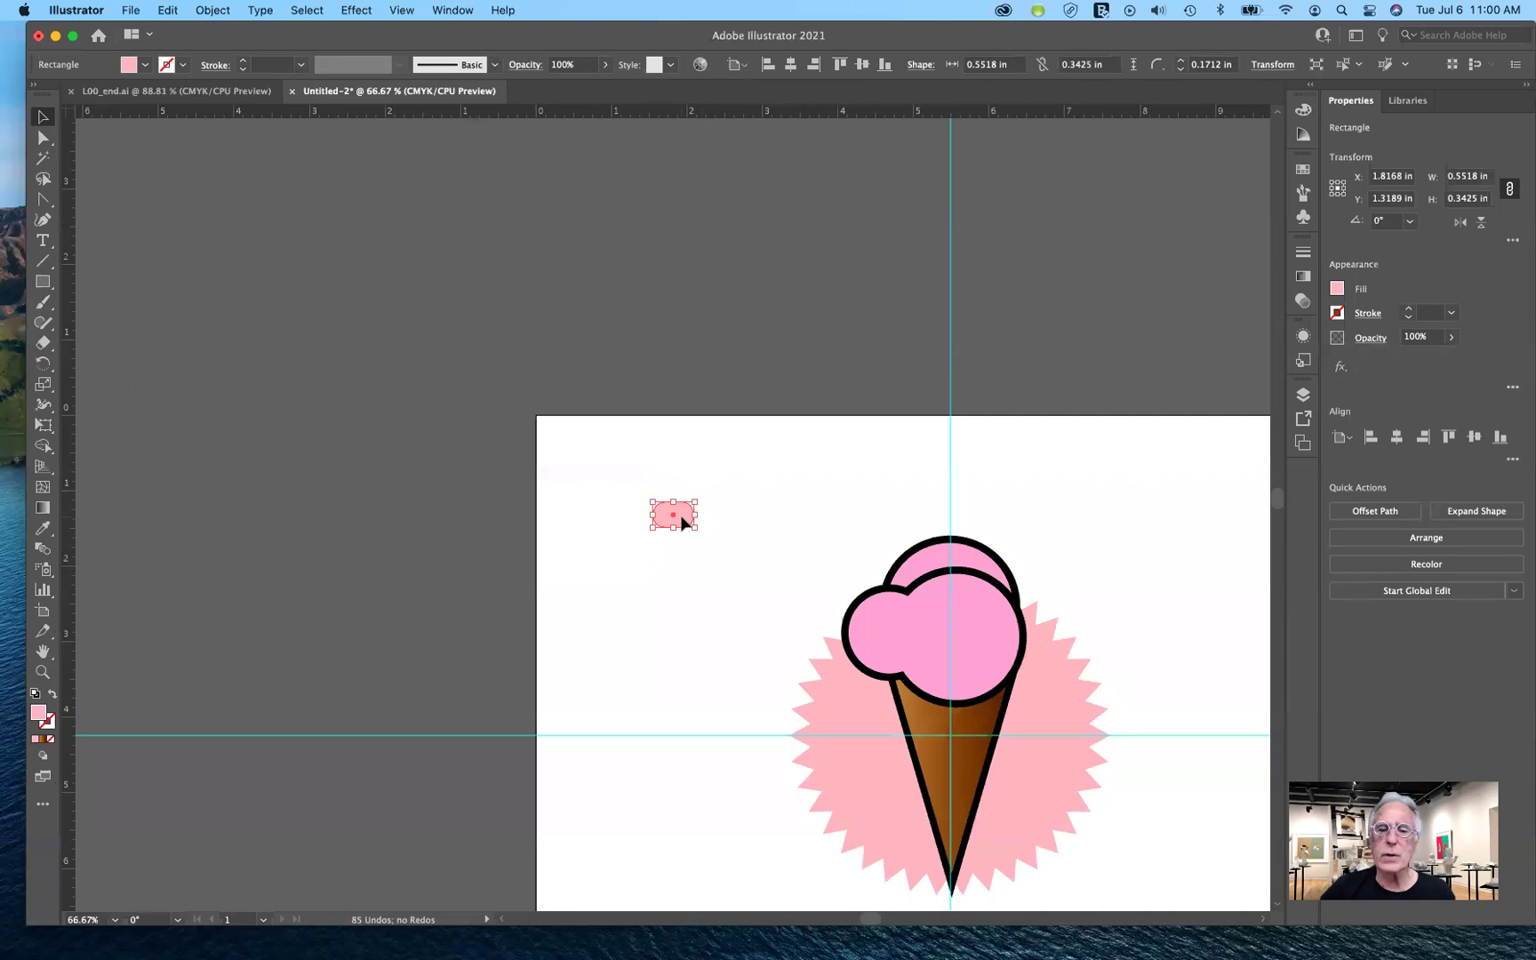
left_click_drag(681, 524, 734, 594)
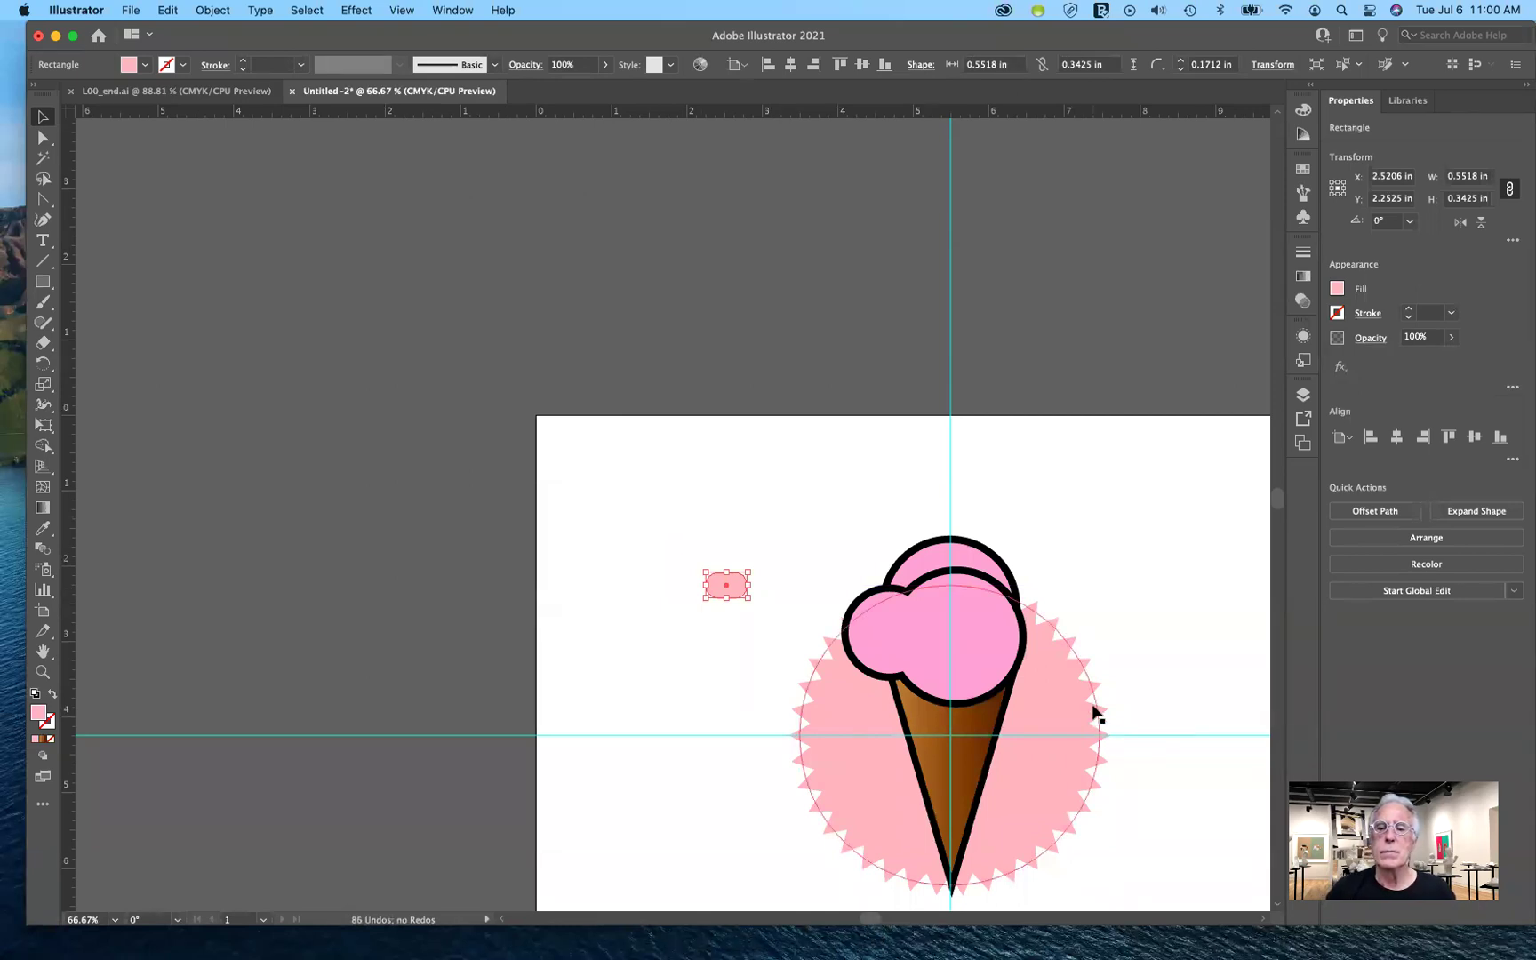
scroll(1094, 707, "down", 5)
scroll(1095, 708, "right", 6)
scroll(1098, 713, "down", 2)
scroll(1098, 714, "left", 1)
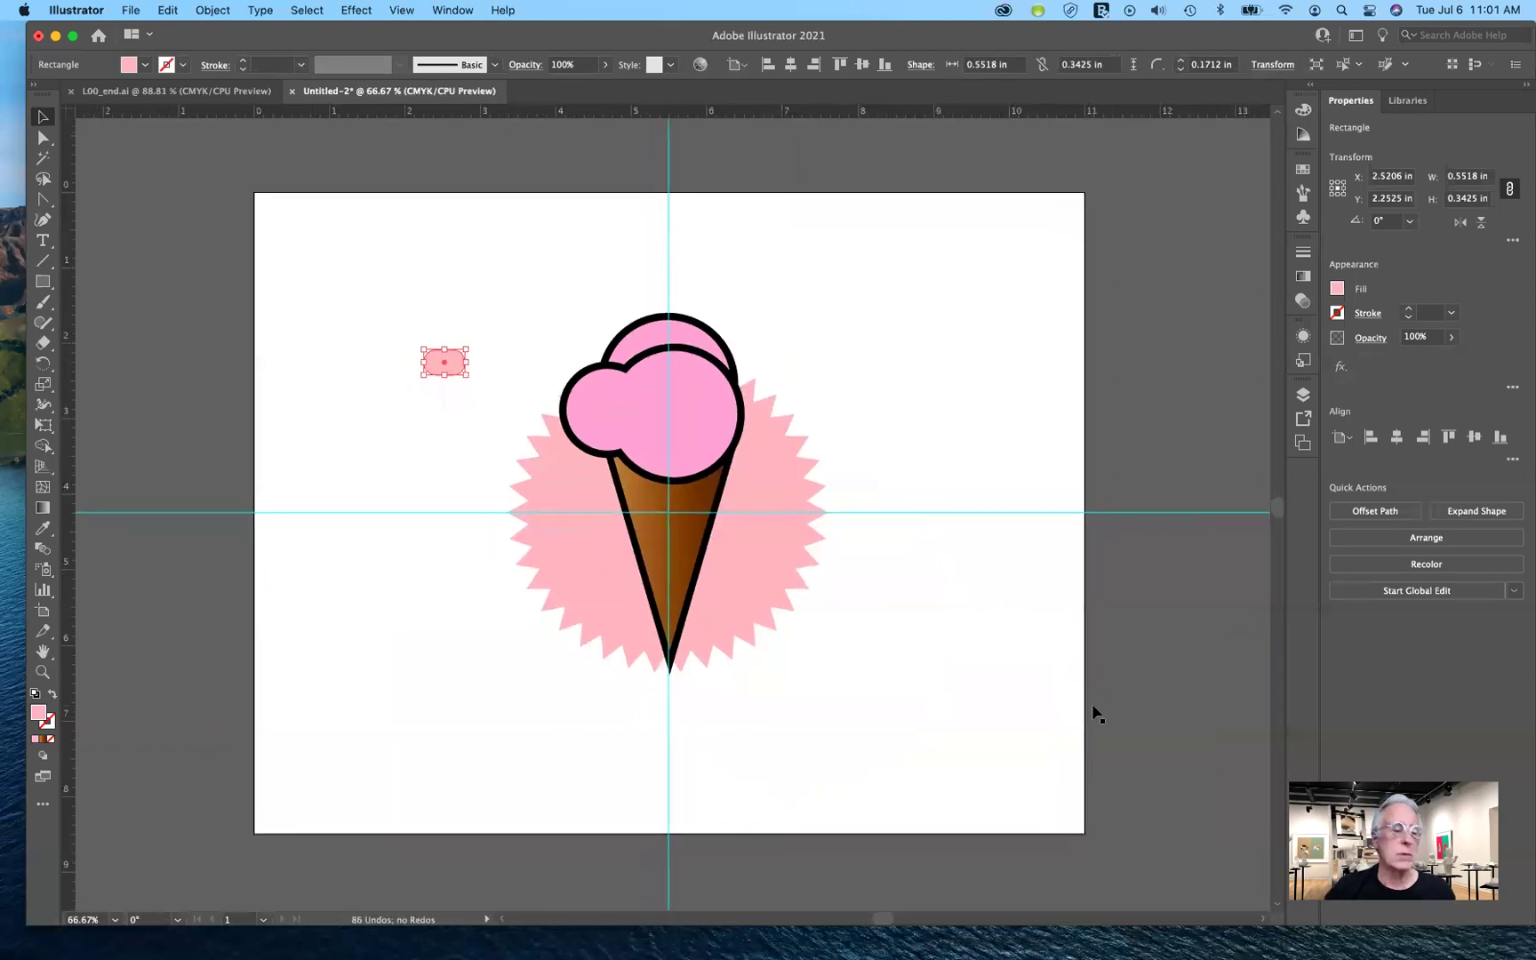